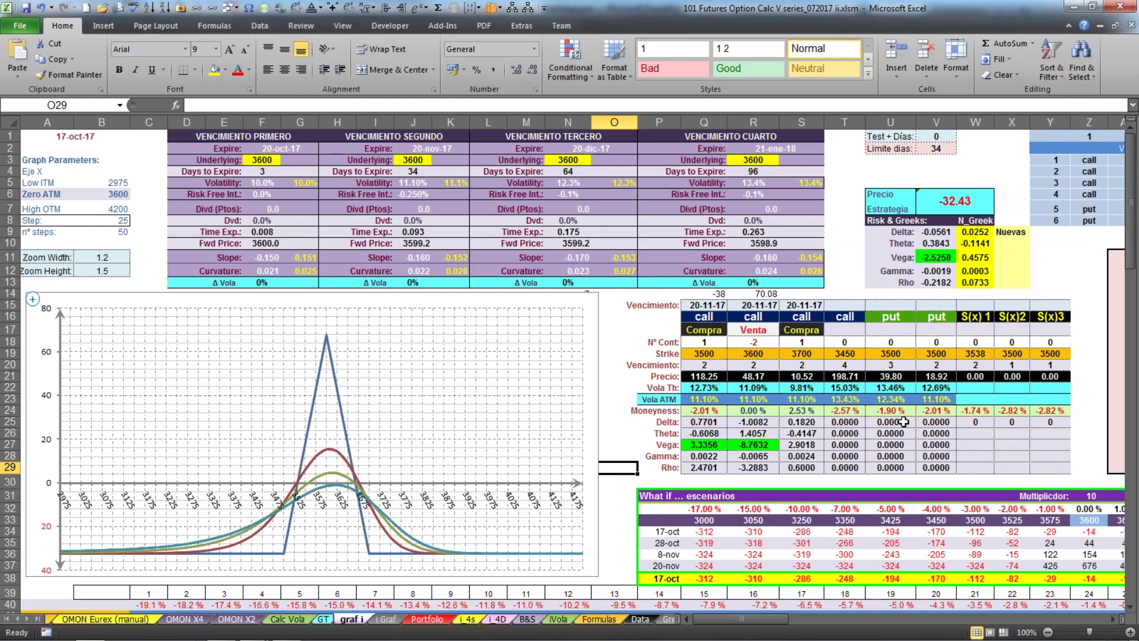
Set the number of contracts to 0 for the 3500, 3600 and 3700 calls
{"action": "left_click", "coordinate": [804, 341]}
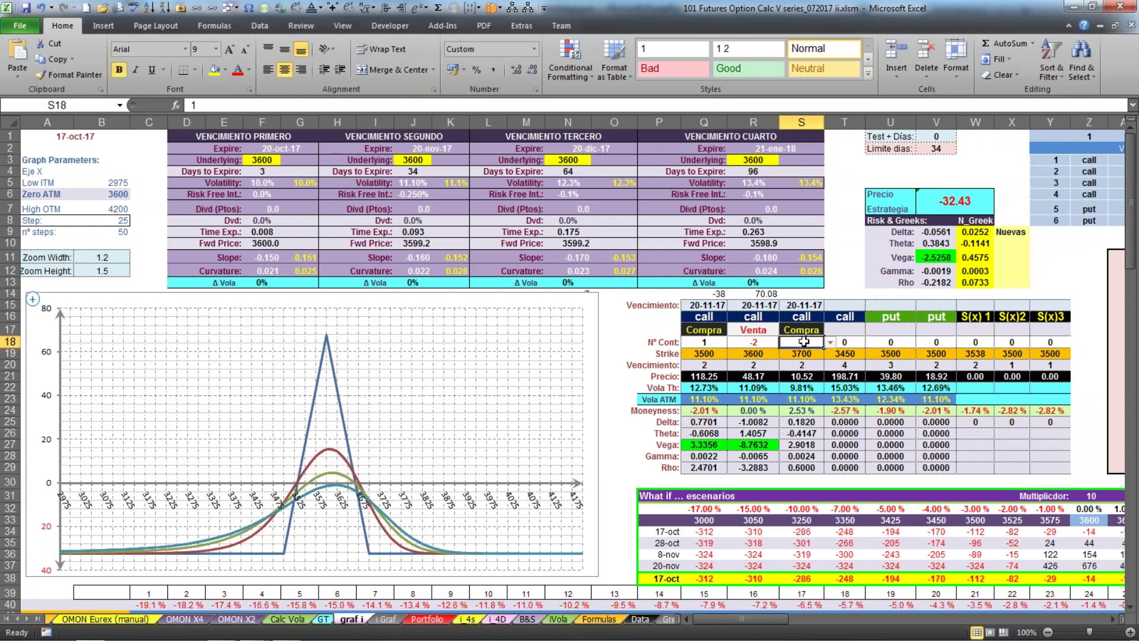
{"action": "type", "text": "0"}
{"action": "left_click", "coordinate": [749, 342]}
{"action": "type", "text": "0"}
{"action": "left_click", "coordinate": [689, 342]}
{"action": "type", "text": "0"}
{"action": "left_click", "coordinate": [685, 342]}
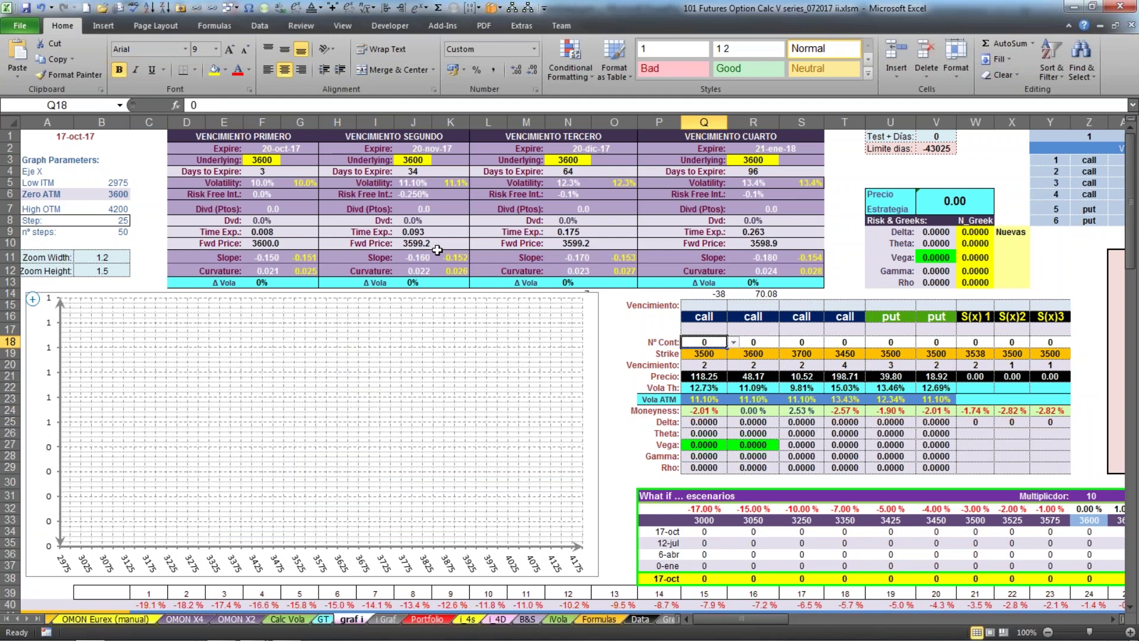
Review the first expiry's underlying, days to expire, volatility, risk-free interest and dividend parameters
{"action": "left_click", "coordinate": [263, 160]}
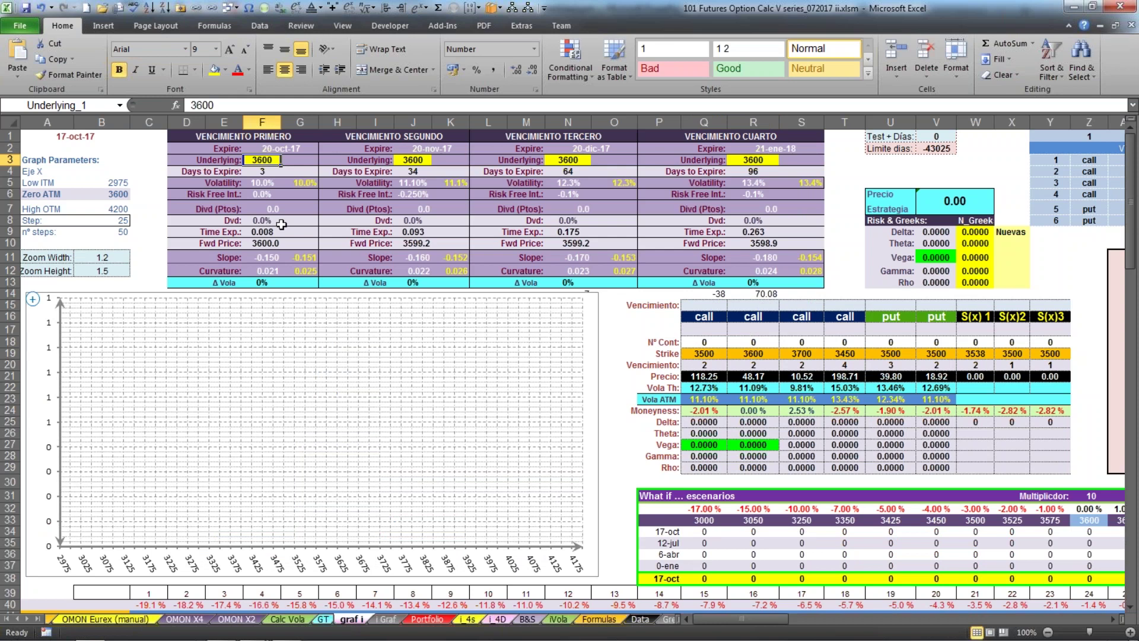
{"action": "left_click", "coordinate": [260, 172]}
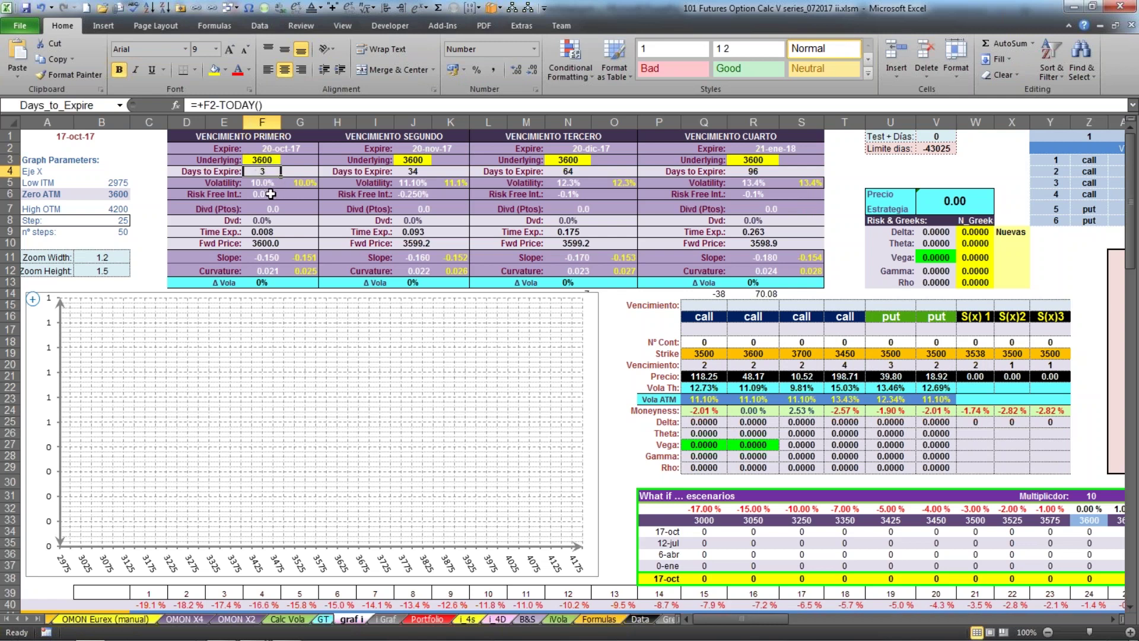
{"action": "left_click", "coordinate": [271, 134]}
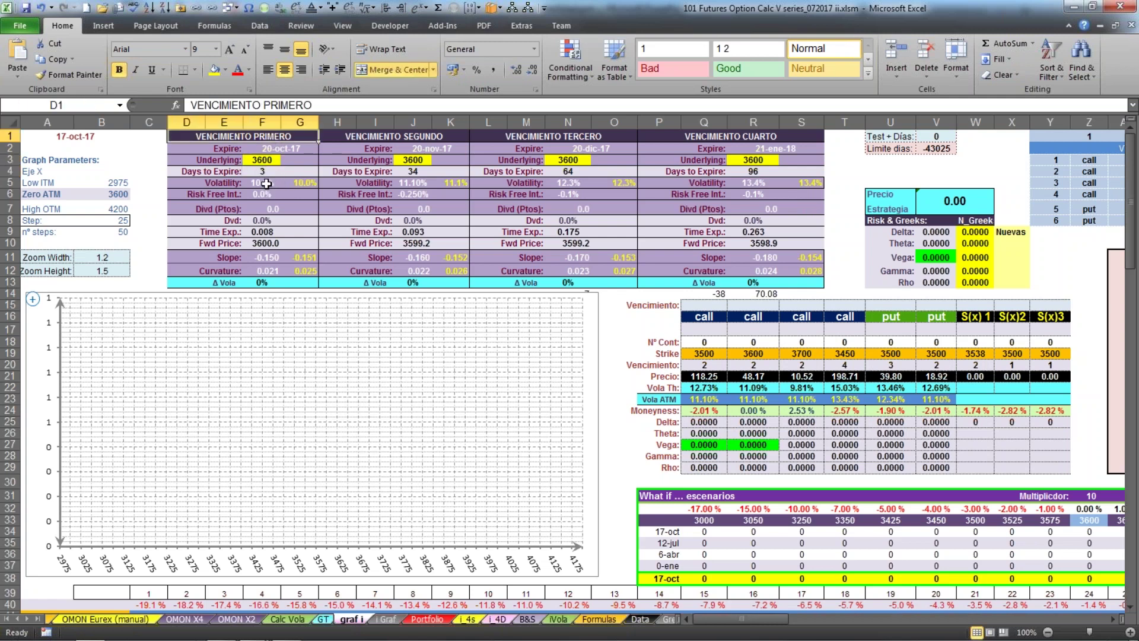
{"action": "left_click", "coordinate": [266, 182]}
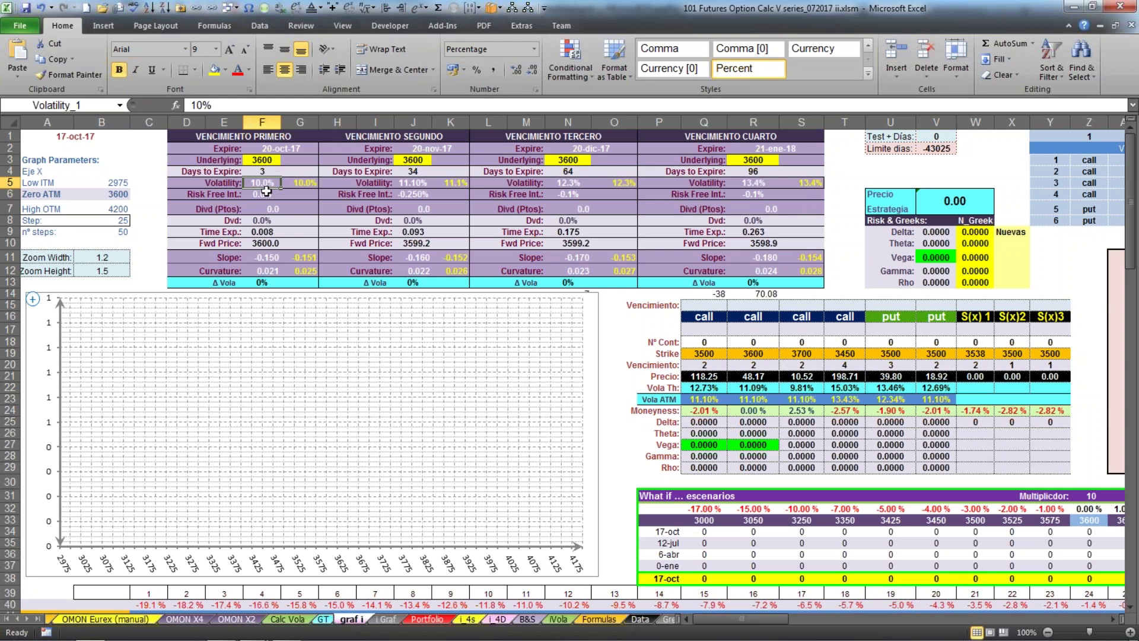
{"action": "key", "text": "Right"}
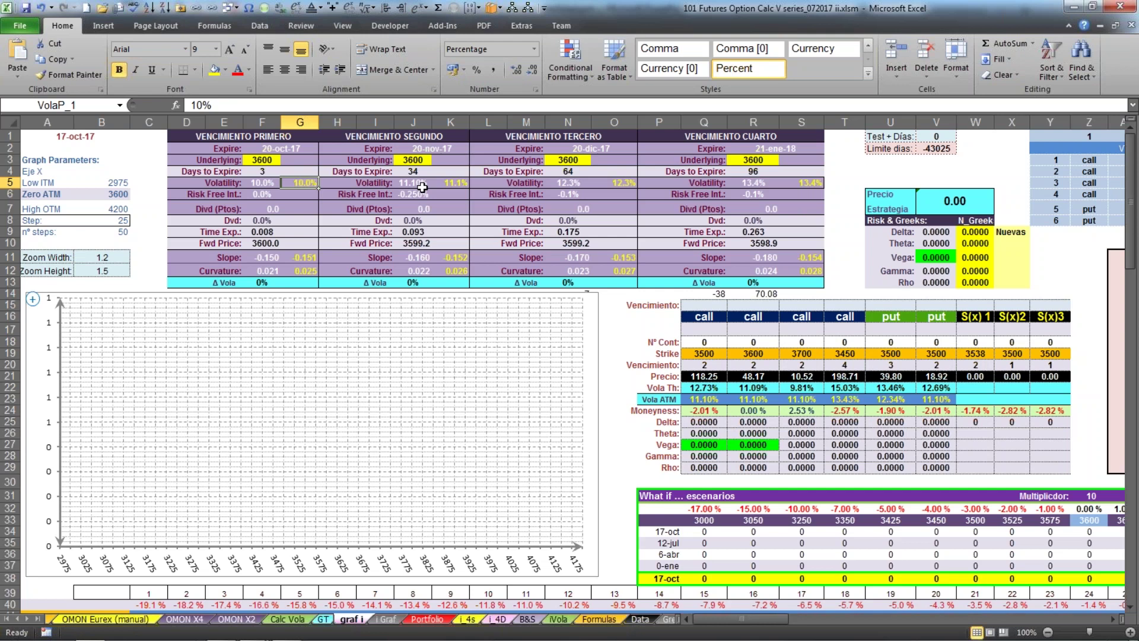
{"action": "left_click", "coordinate": [259, 195]}
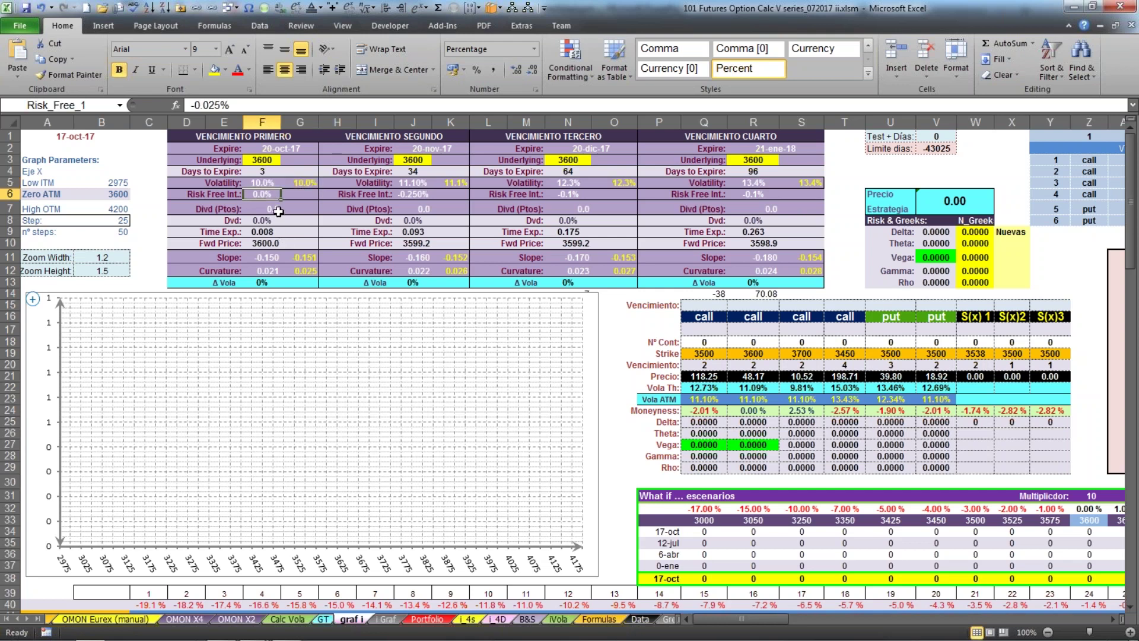
{"action": "left_click", "coordinate": [274, 211]}
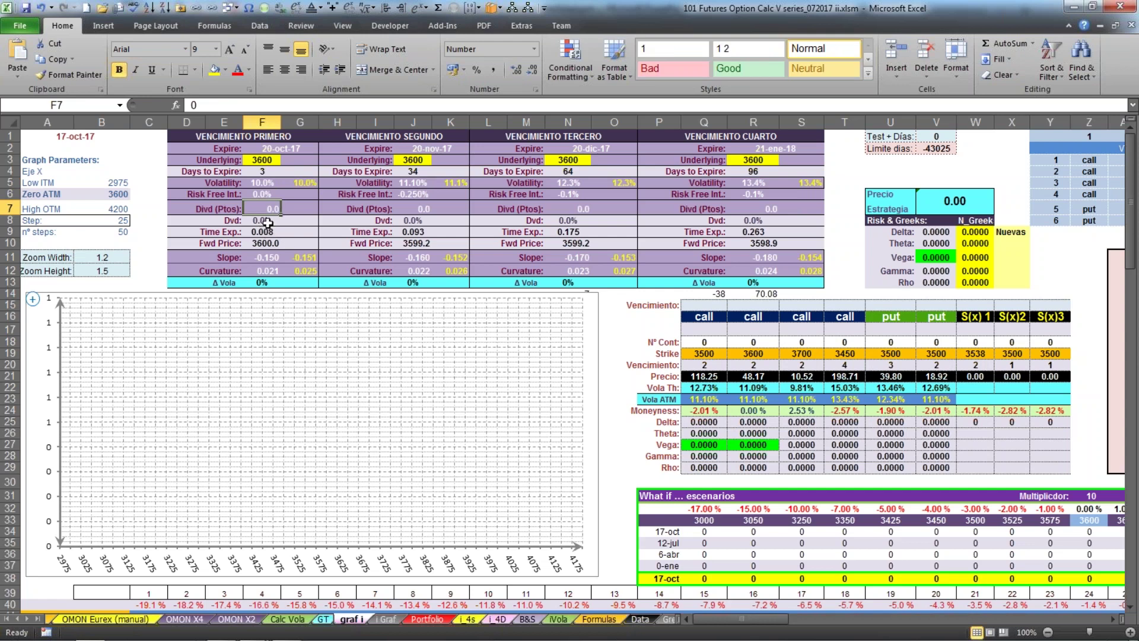
Set the first expiry's risk-free interest to -0.15%
{"action": "left_click", "coordinate": [259, 193]}
{"action": "type", "text": "-0.15%"}
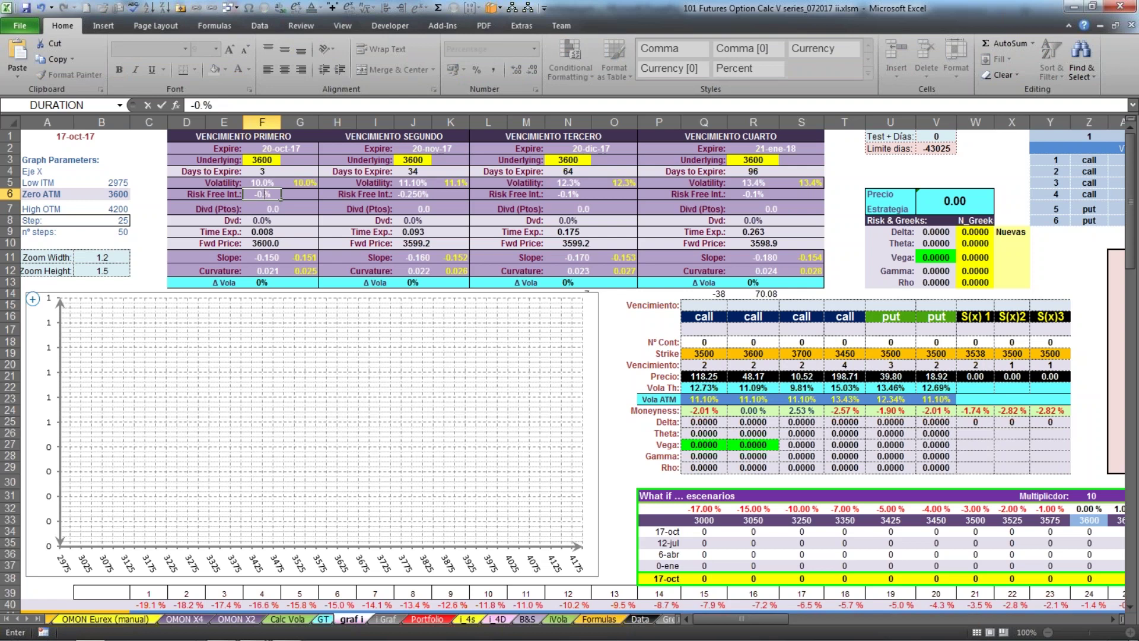
{"action": "key", "text": "Return"}
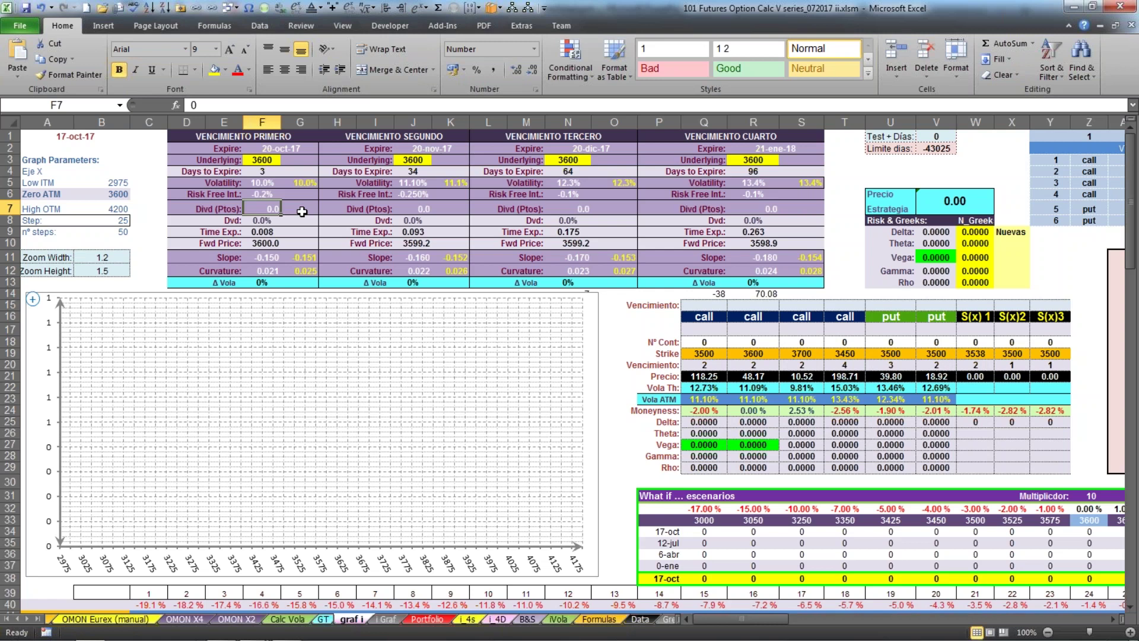
Set the second expiry's dividend points to 10 after checking the days to expire and dividend cells of both first expiries
{"action": "left_click", "coordinate": [261, 171]}
{"action": "left_click", "coordinate": [266, 211]}
{"action": "left_click", "coordinate": [265, 174]}
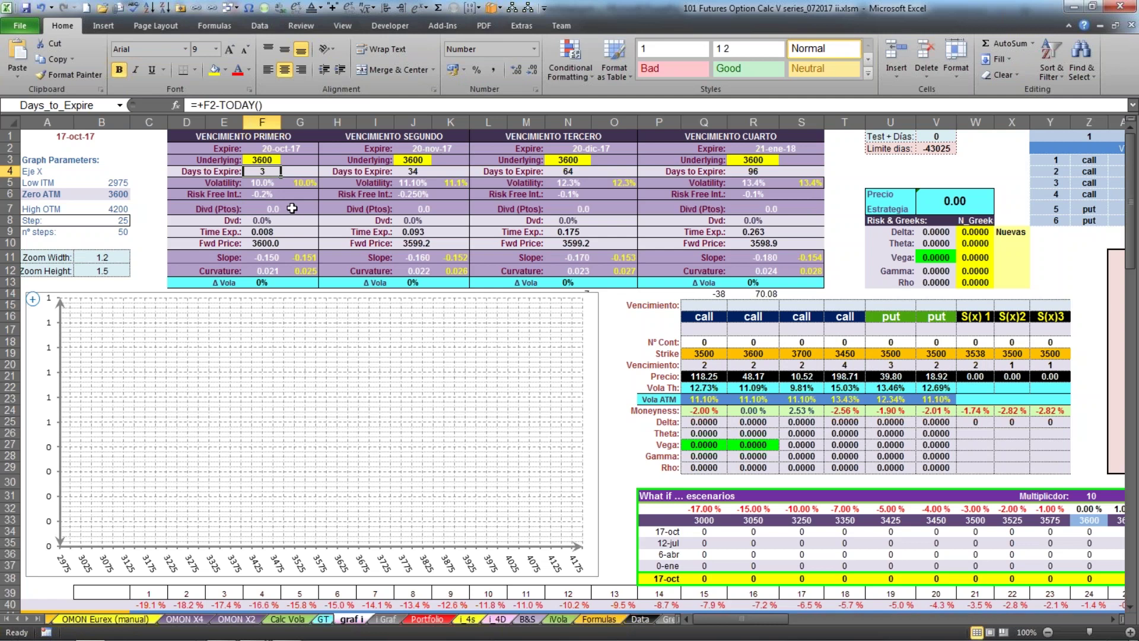
{"action": "left_click", "coordinate": [419, 211]}
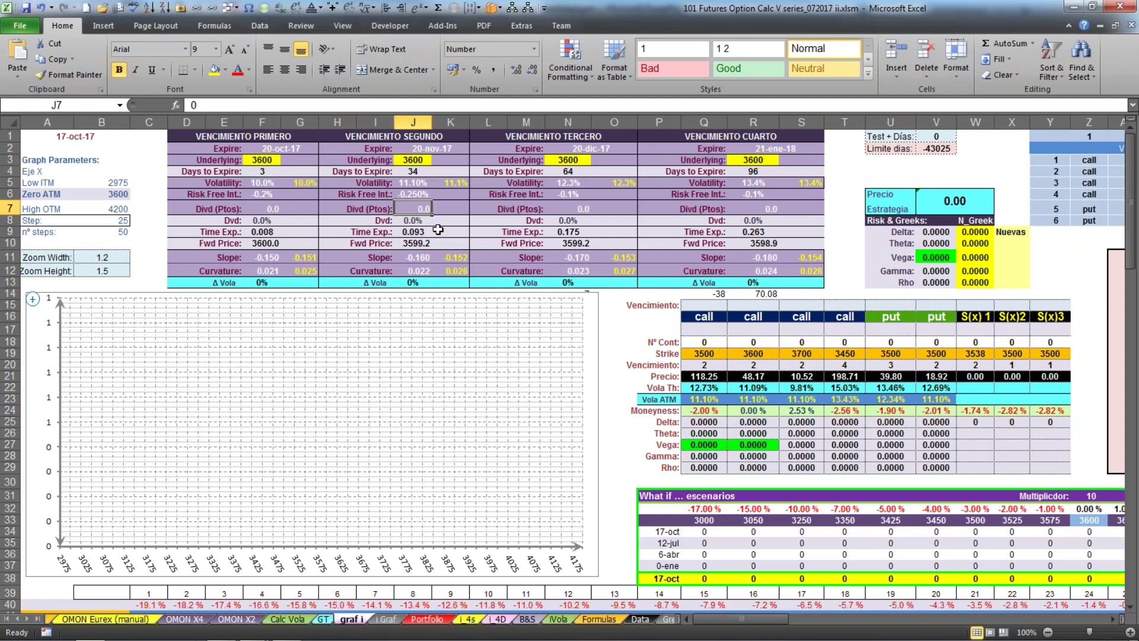
{"action": "left_click", "coordinate": [405, 171]}
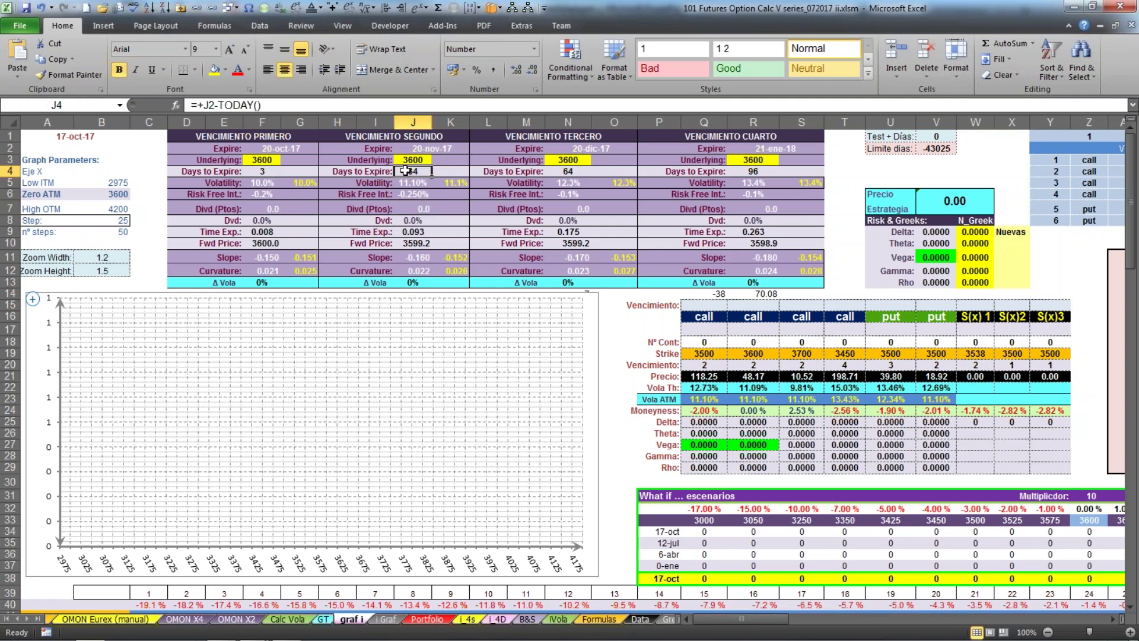
{"action": "left_click", "coordinate": [428, 210]}
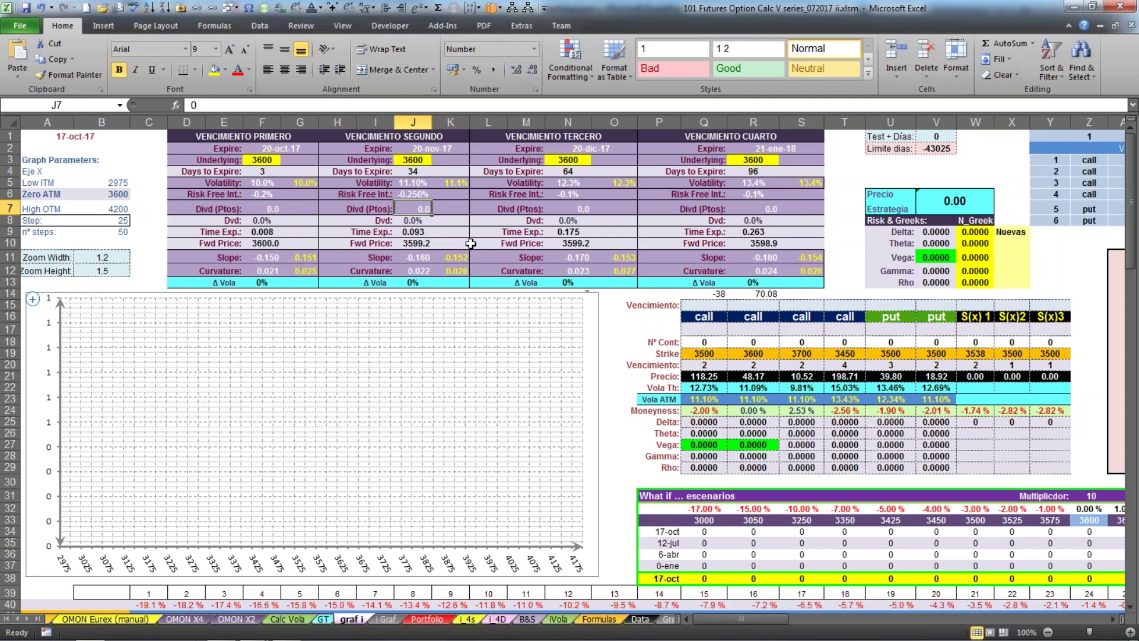
{"action": "type", "text": "10"}
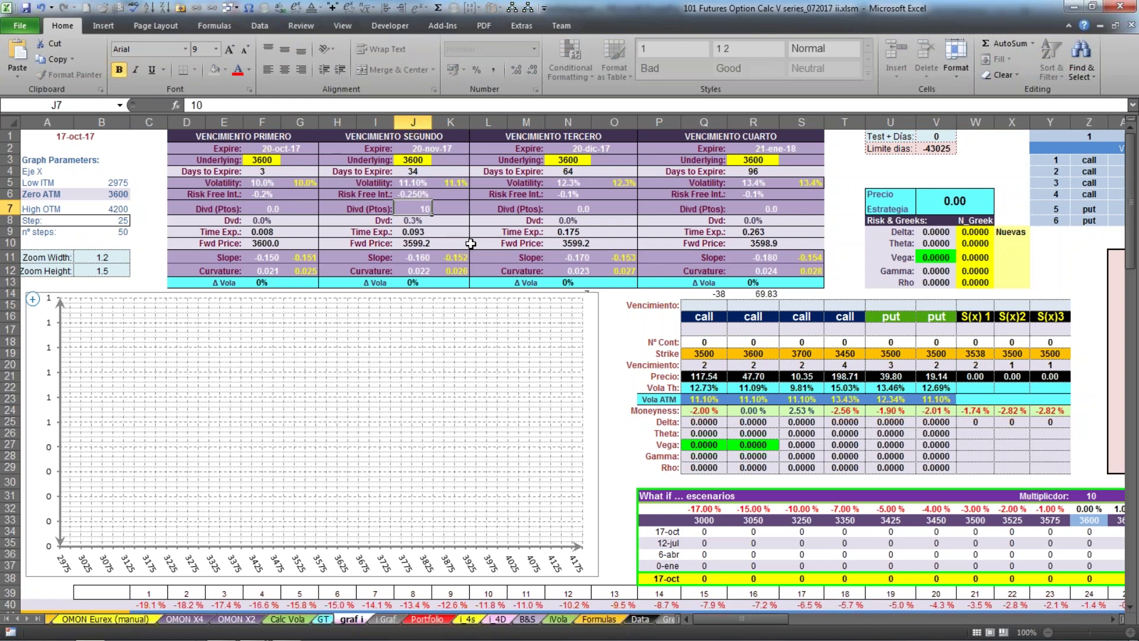
{"action": "key", "text": "Return"}
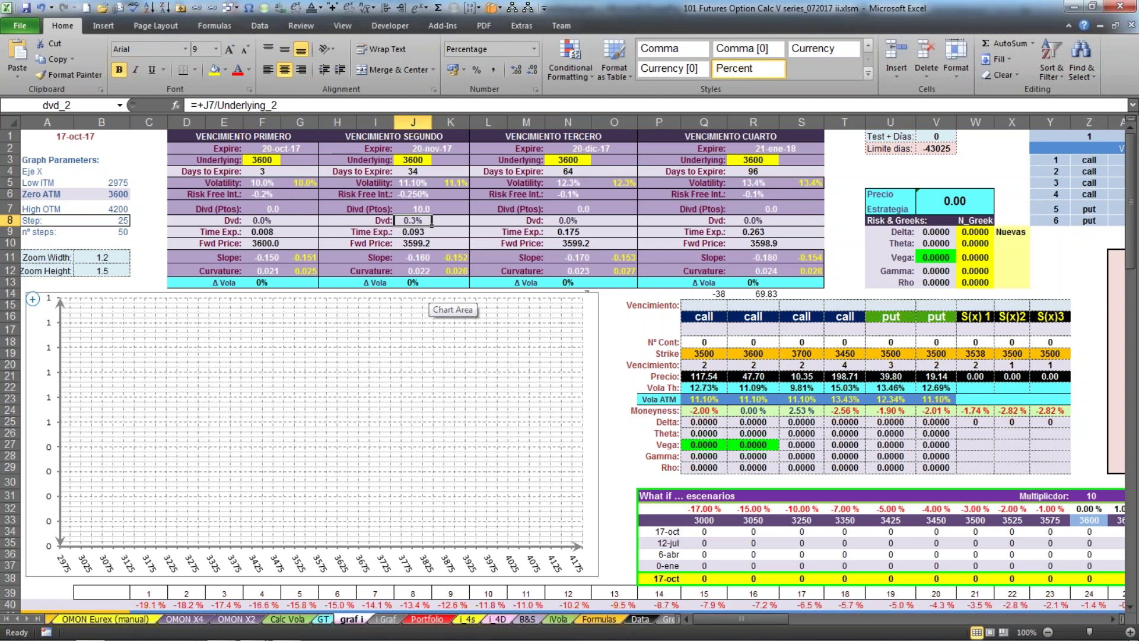
{"action": "left_click", "coordinate": [440, 149]}
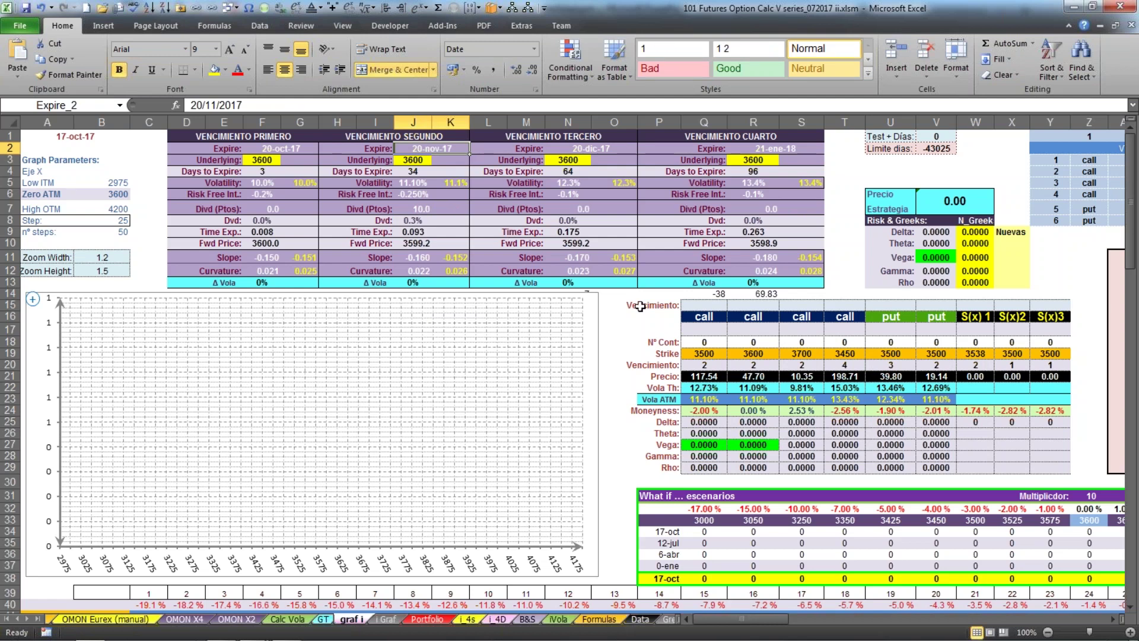
Examine the first expiry's slope and curvature parameters and the volatility surface chart
{"action": "left_click", "coordinate": [266, 258]}
{"action": "left_click", "coordinate": [265, 271]}
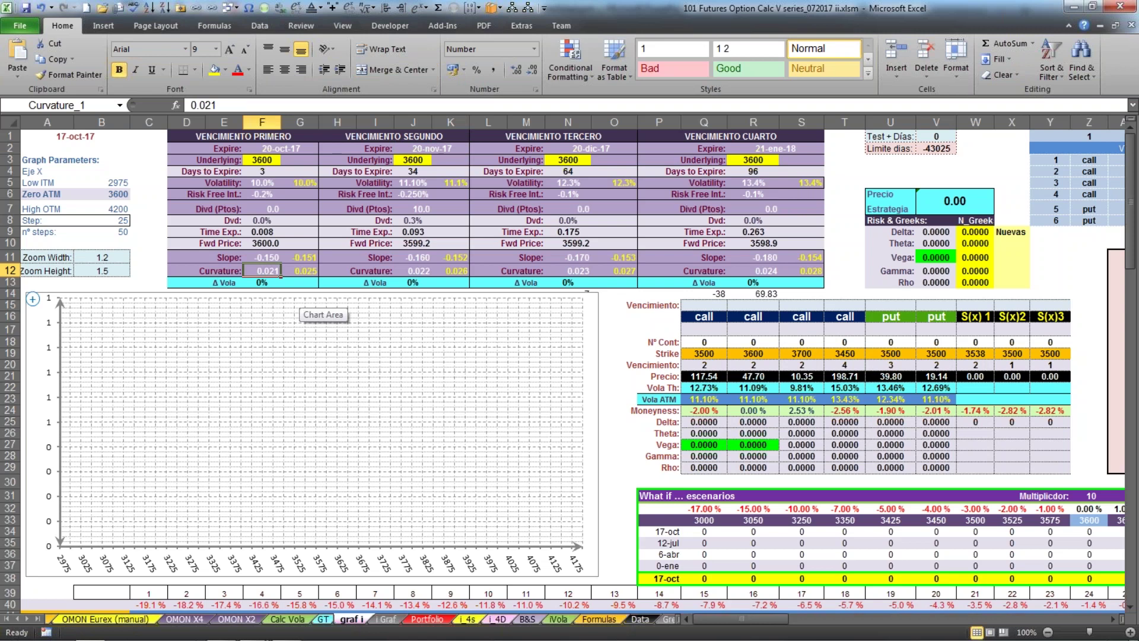
{"action": "left_click_drag", "start_coordinate": [708, 622], "coordinate": [991, 608]}
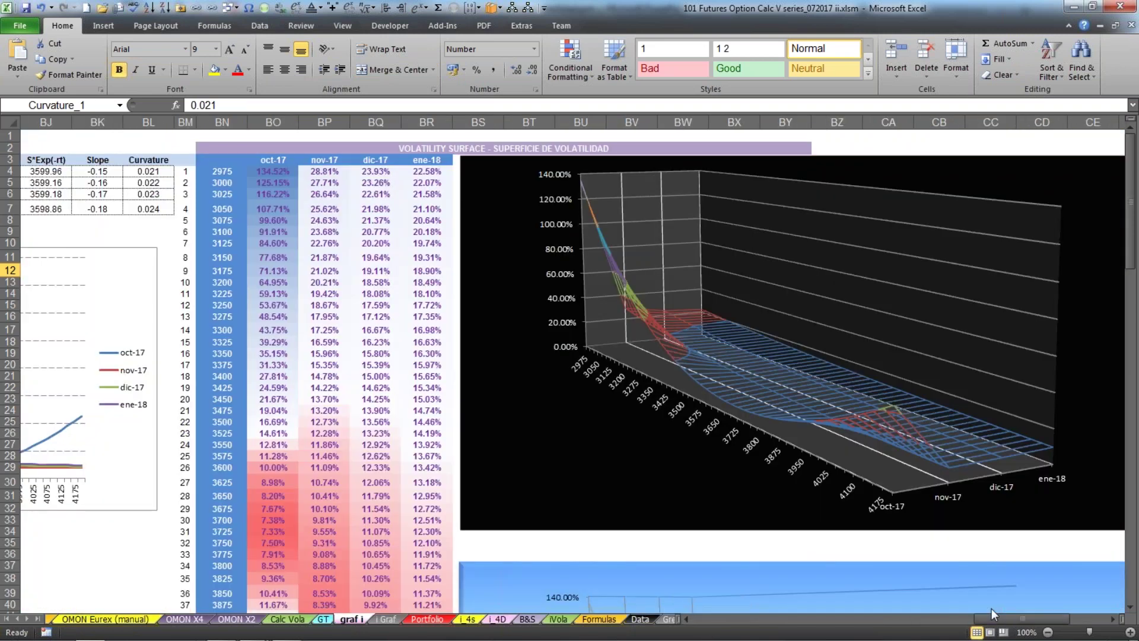
{"action": "left_click", "coordinate": [846, 435]}
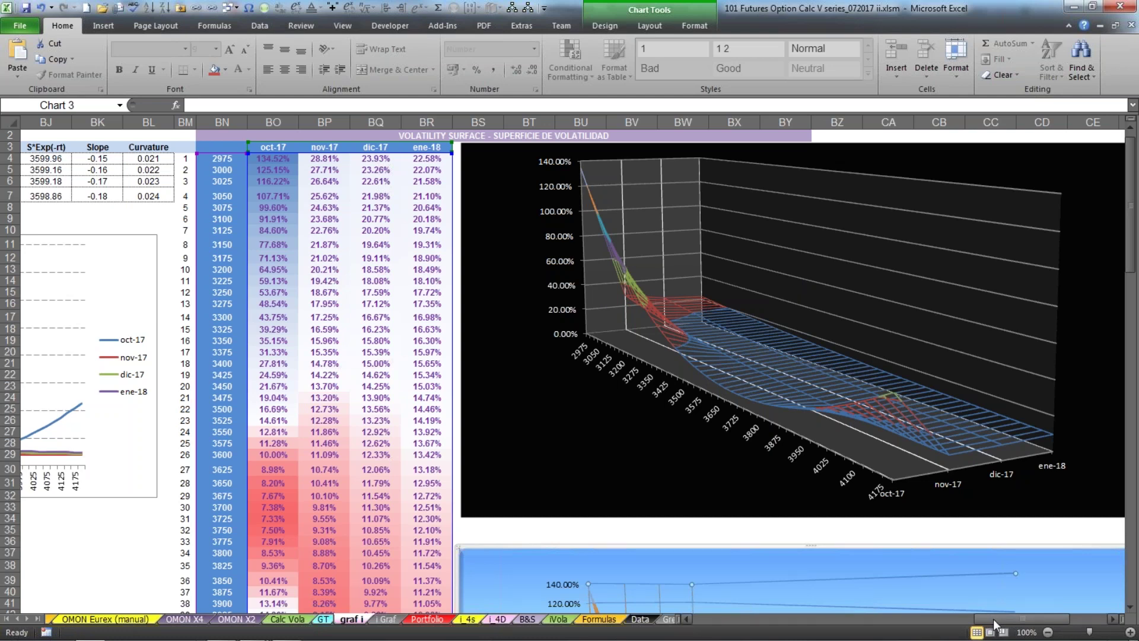
{"action": "left_click_drag", "start_coordinate": [993, 618], "coordinate": [710, 618]}
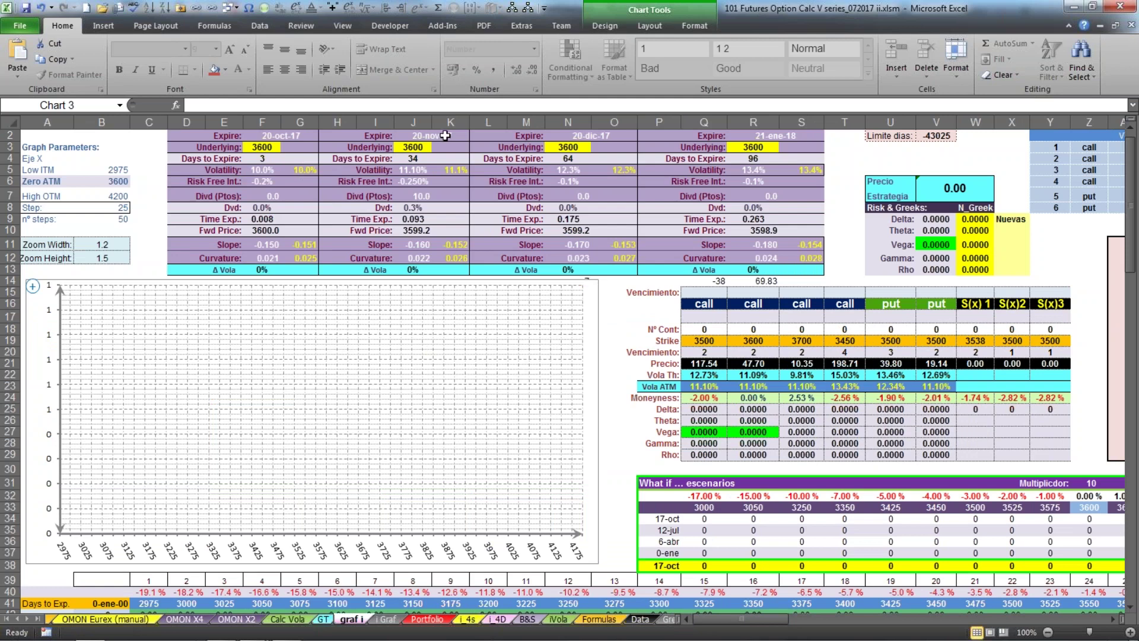
Set the number of contracts for S(x) 1 to 1, a bought position in the underlying
{"action": "left_click", "coordinate": [967, 328]}
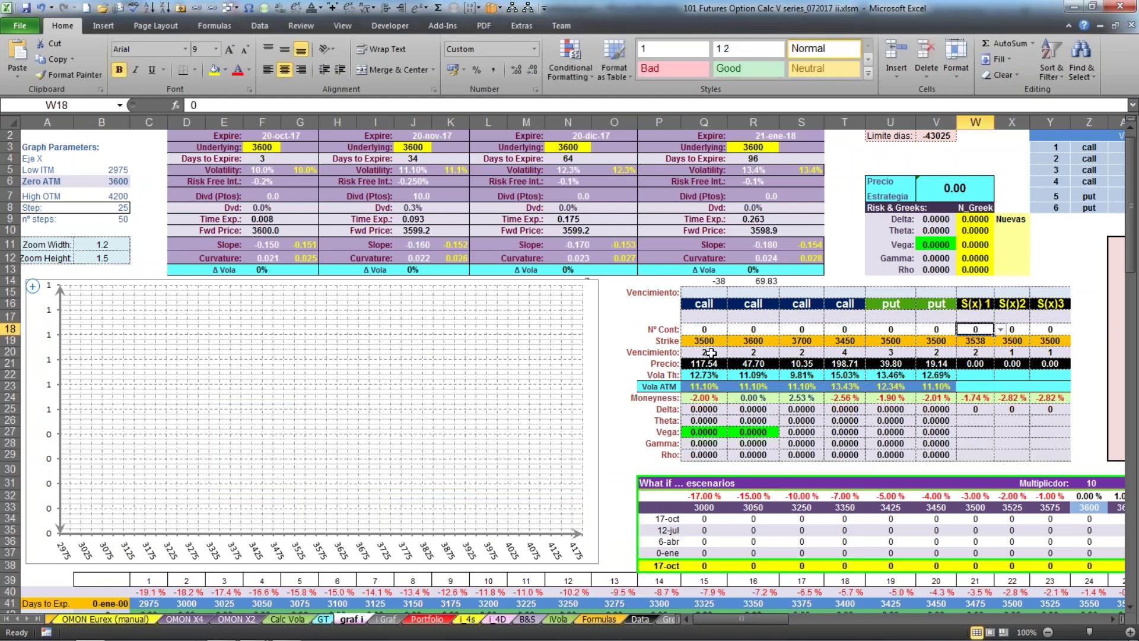
{"action": "type", "text": "1"}
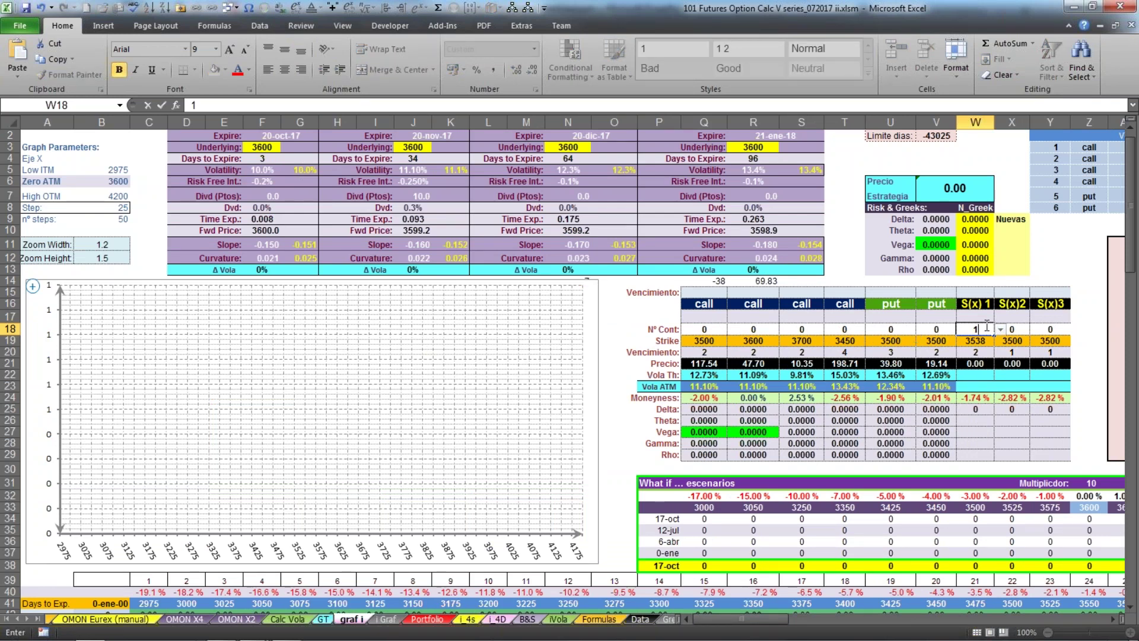
{"action": "key", "text": "Return"}
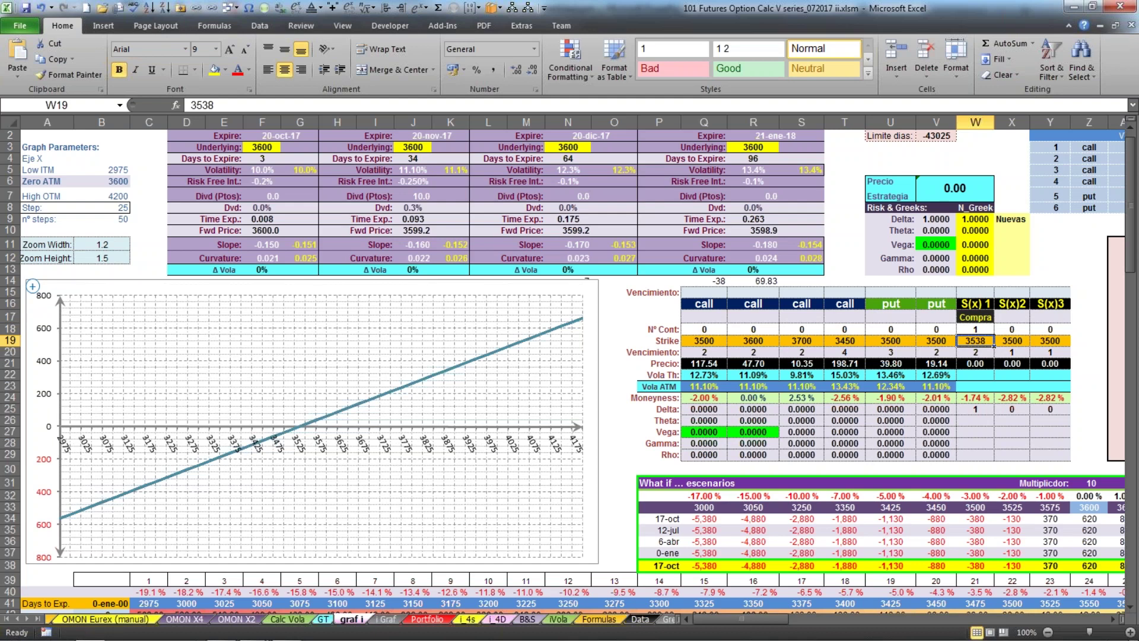
Inspect the profit-and-loss table formulas, its row of underlying prices and the chart series drawn from it
{"action": "scroll", "coordinate": [737, 497], "scroll_direction": "down", "scroll_amount": 8}
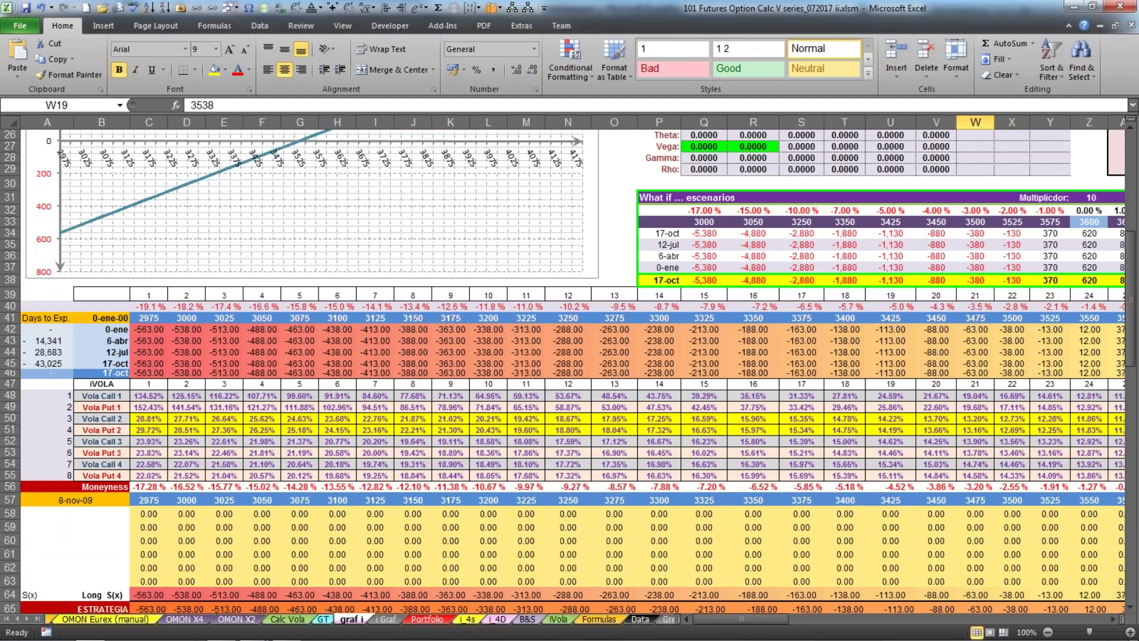
{"action": "left_click", "coordinate": [147, 331]}
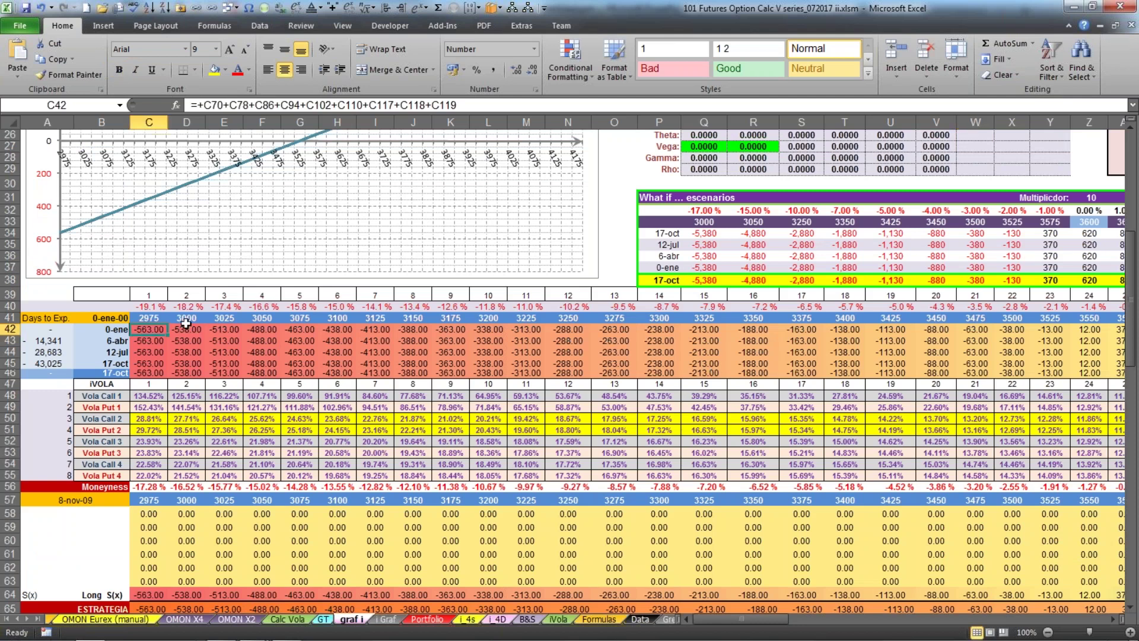
{"action": "left_click", "coordinate": [159, 194]}
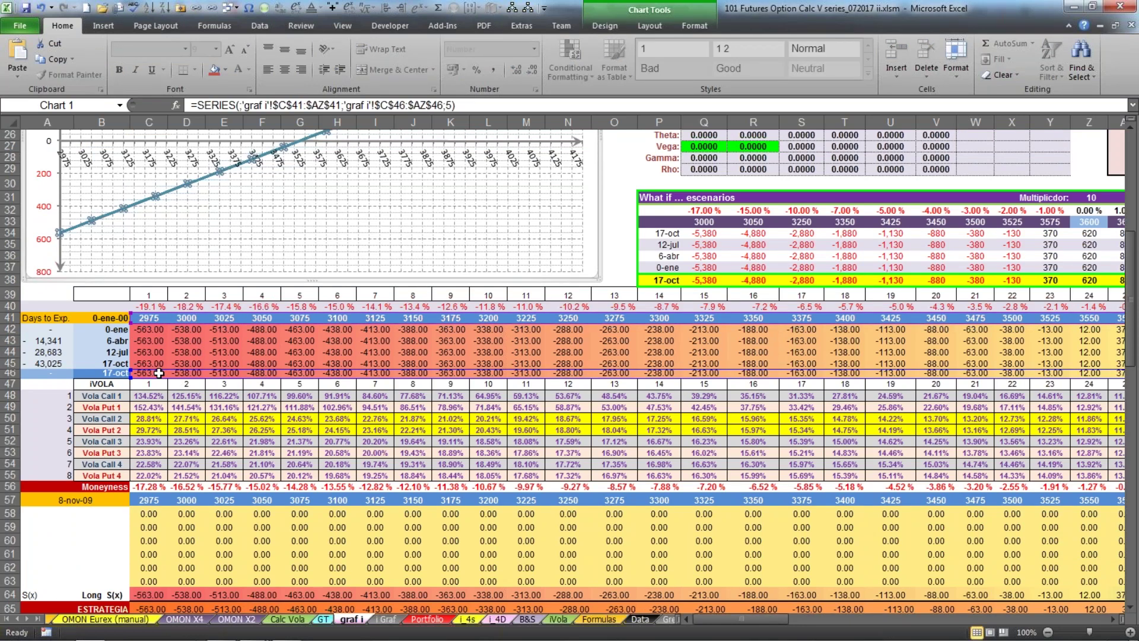
{"action": "key", "text": "Escape"}
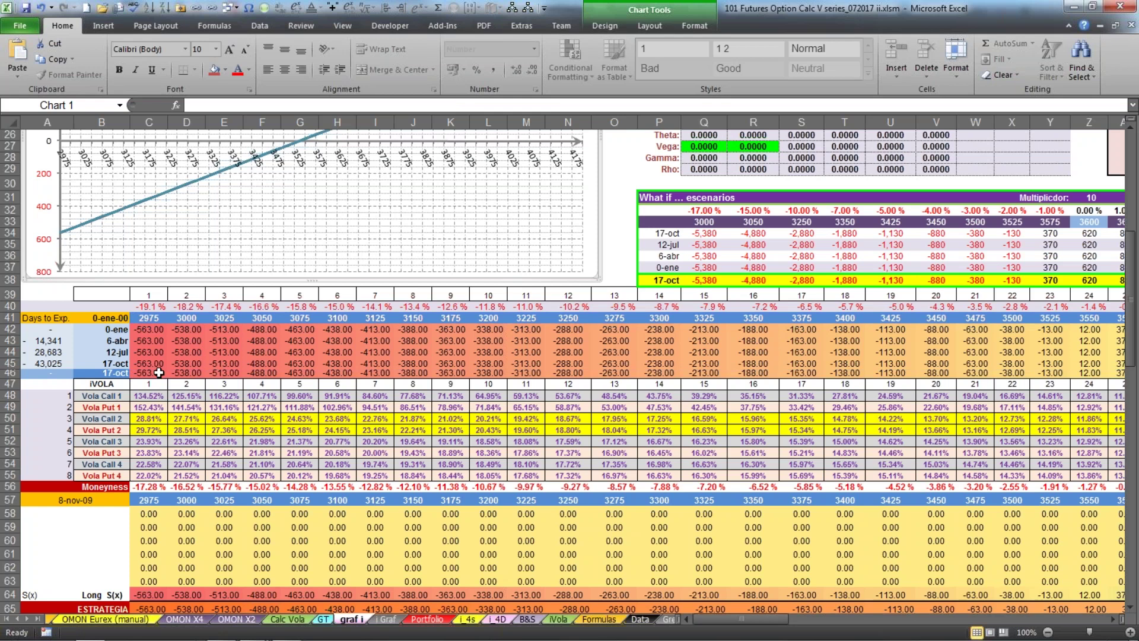
{"action": "left_click_drag", "start_coordinate": [142, 318], "coordinate": [867, 318]}
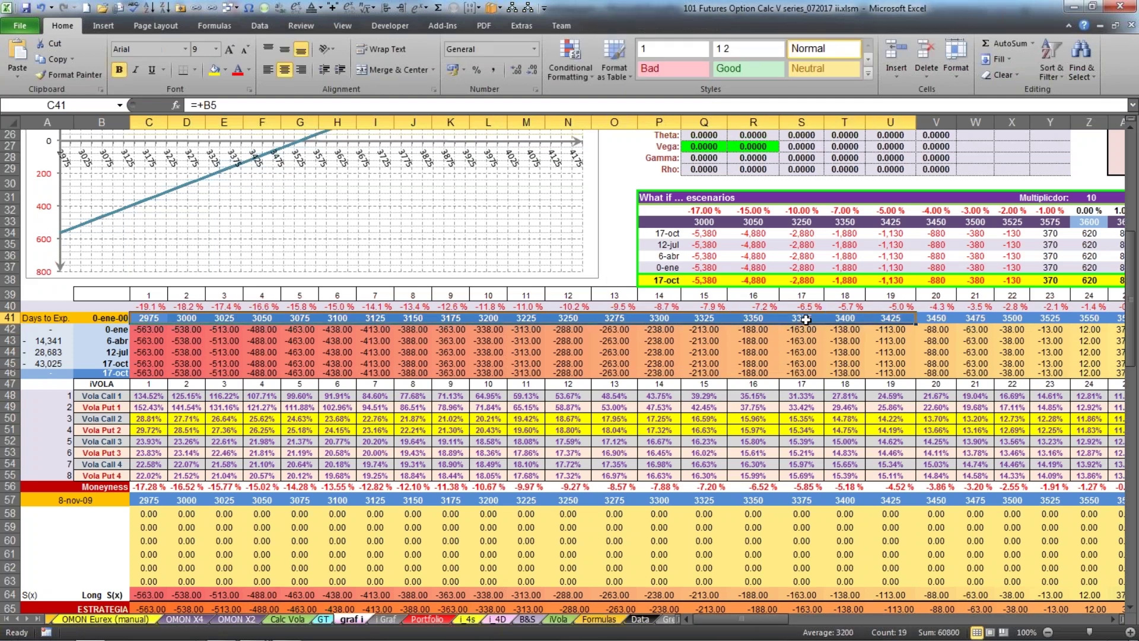
{"action": "left_click", "coordinate": [705, 341]}
Change the number of contracts for S(x) 1 to -1, a sold position in the underlying
{"action": "scroll", "coordinate": [706, 342], "scroll_direction": "up", "scroll_amount": 1}
{"action": "scroll", "coordinate": [294, 252], "scroll_direction": "up", "scroll_amount": 2}
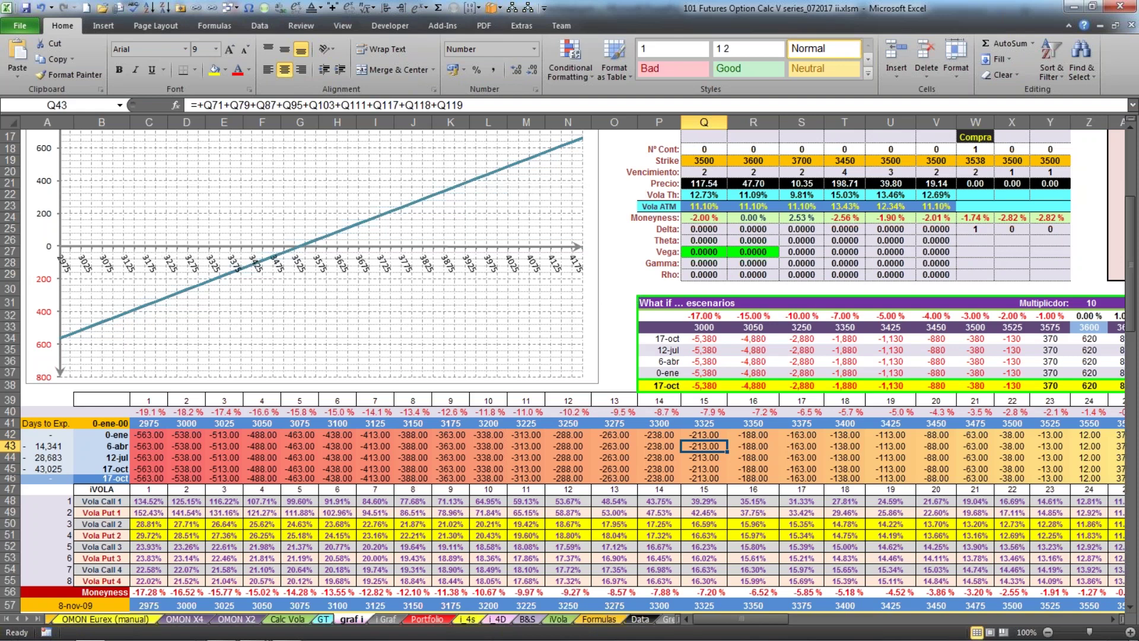
{"action": "left_click", "coordinate": [614, 252]}
{"action": "scroll", "coordinate": [614, 255], "scroll_direction": "up", "scroll_amount": 3}
{"action": "scroll", "coordinate": [614, 255], "scroll_direction": "up", "scroll_amount": 1}
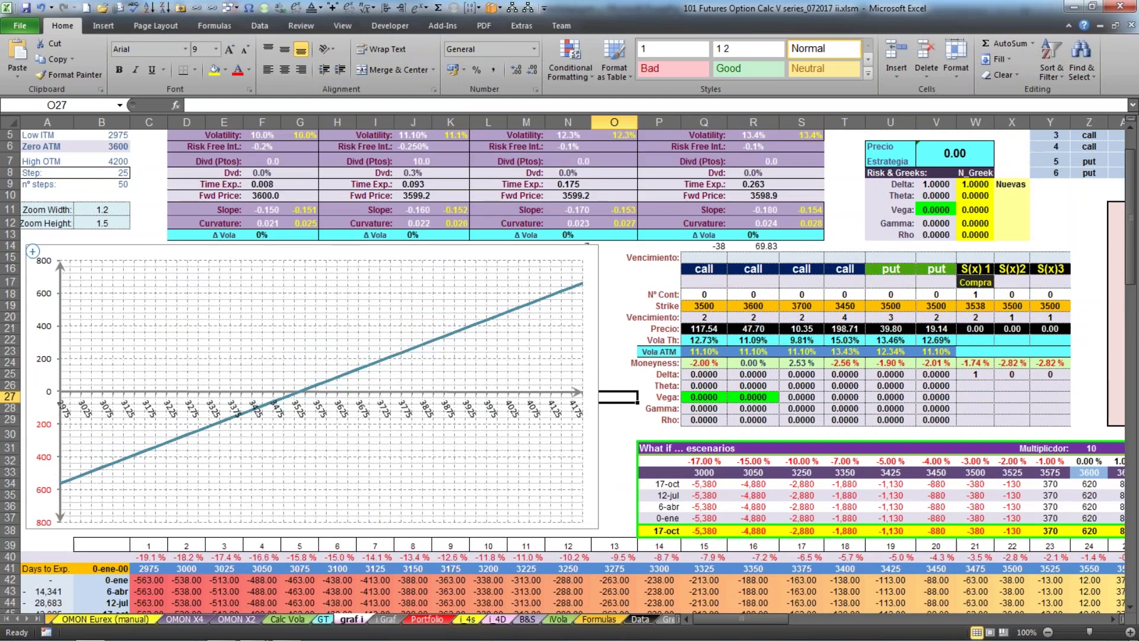
{"action": "left_click", "coordinate": [974, 297]}
{"action": "type", "text": "-1"}
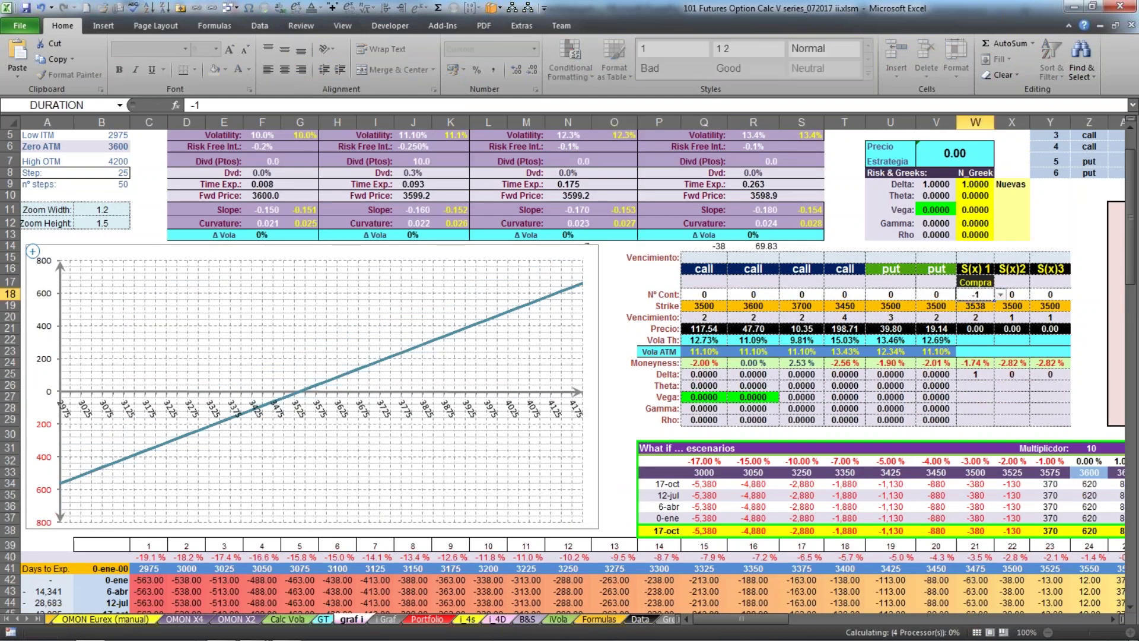
{"action": "key", "text": "Return"}
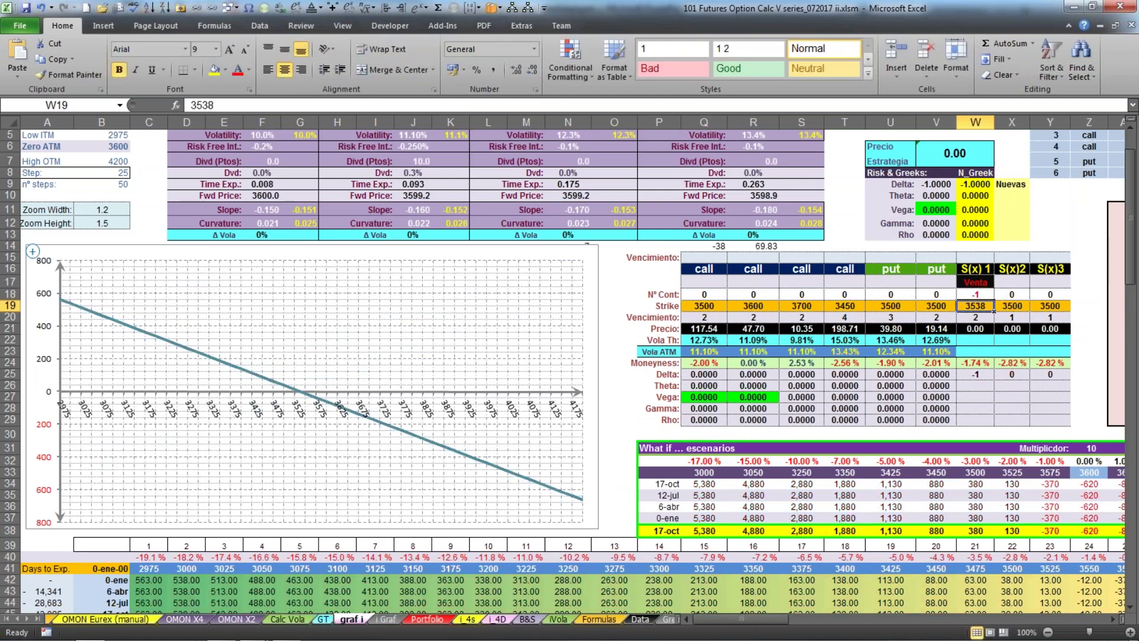
{"action": "left_click", "coordinate": [973, 294]}
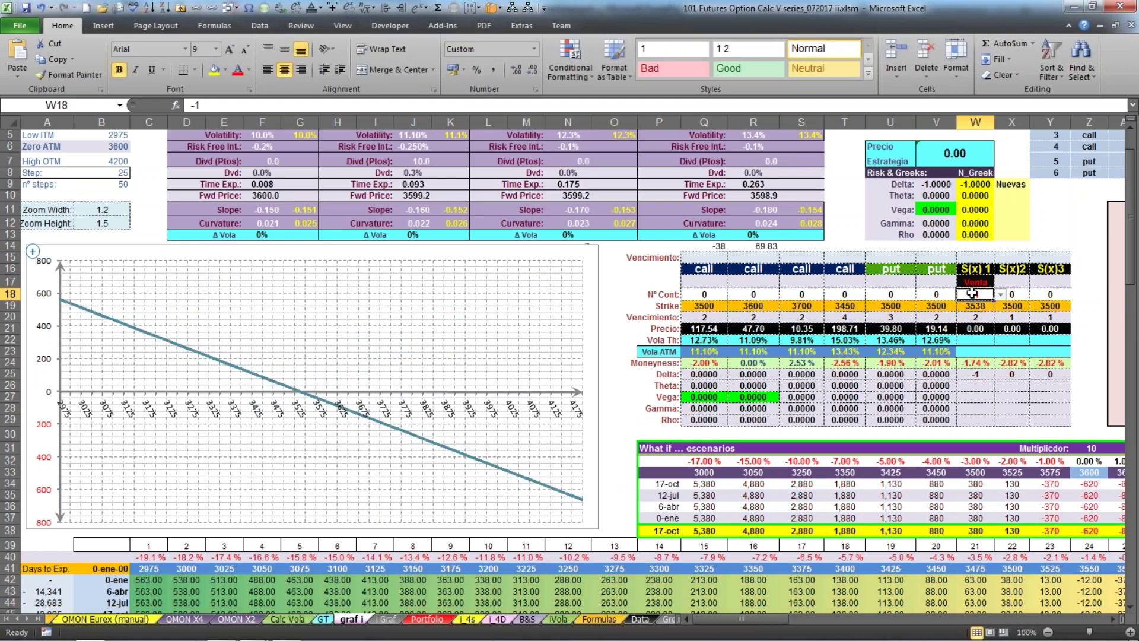
Switch S(x) 1 back to a bought position of 1 contract, then clear it by setting its contracts to 0
{"action": "type", "text": "1"}
{"action": "key", "text": "Return"}
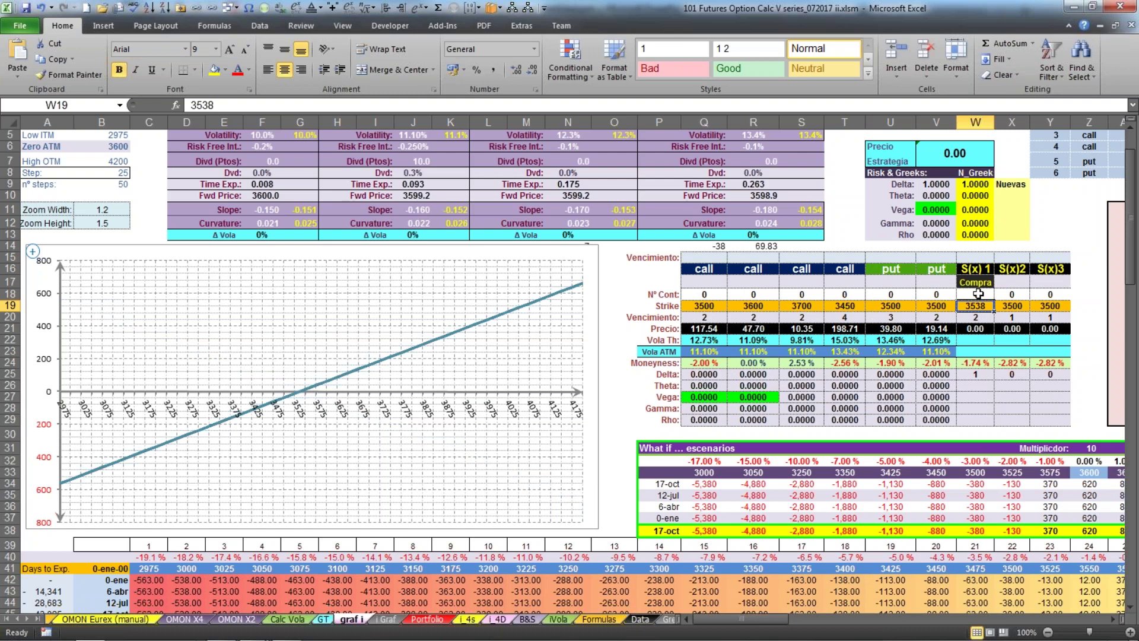
{"action": "left_click", "coordinate": [978, 294]}
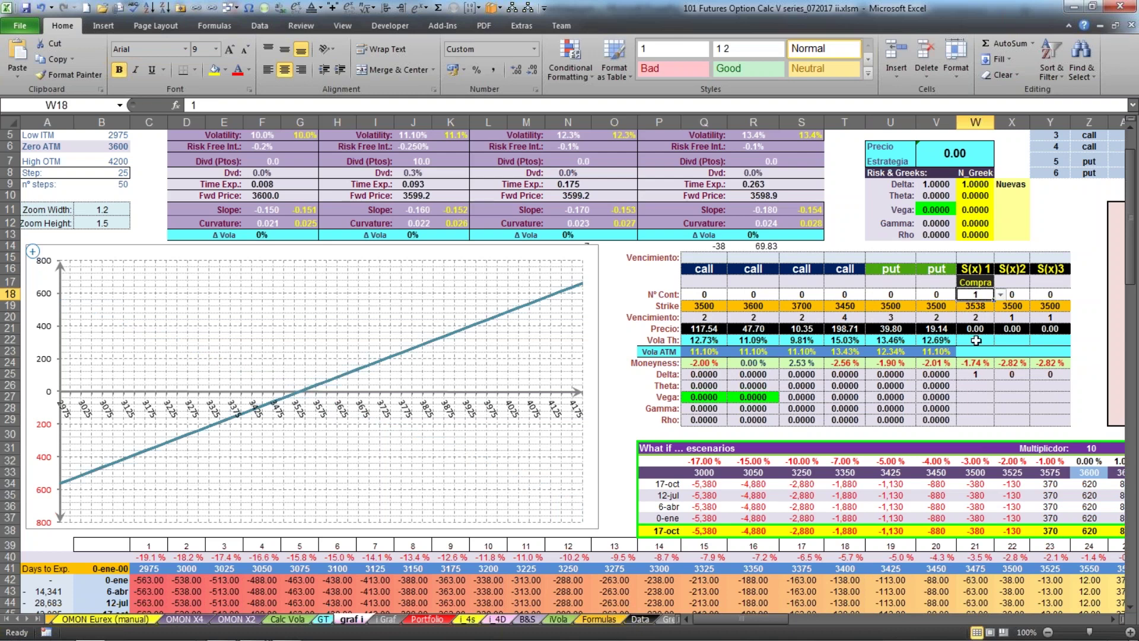
{"action": "type", "text": "0"}
{"action": "key", "text": "Return"}
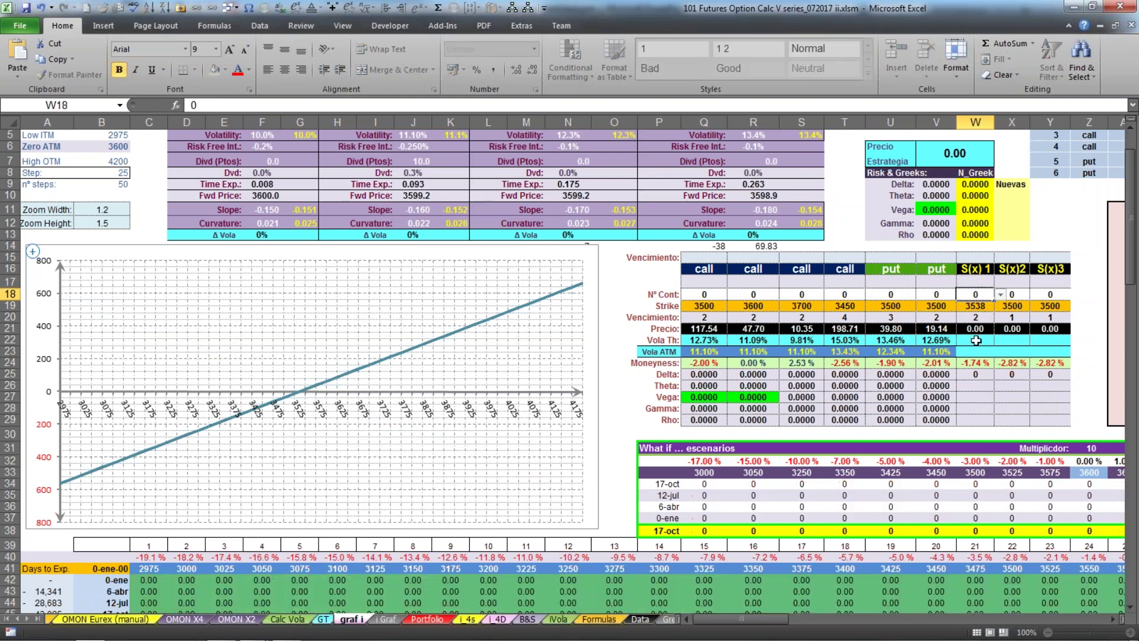
Set the first call to 1 bought contract with a strike of 3600
{"action": "left_click", "coordinate": [711, 294]}
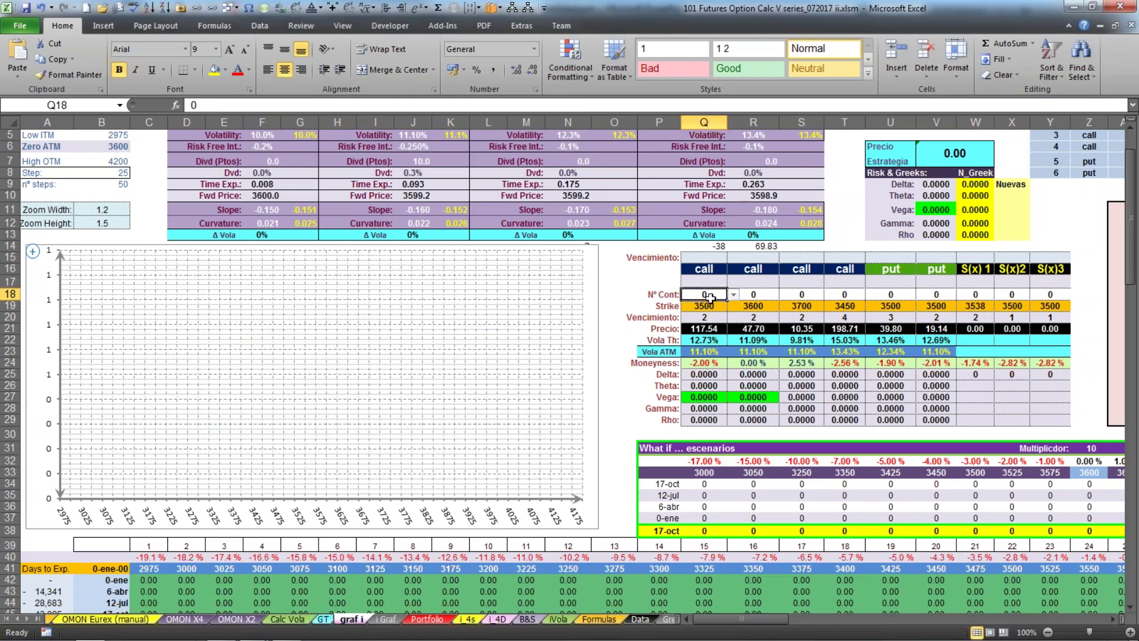
{"action": "type", "text": "1"}
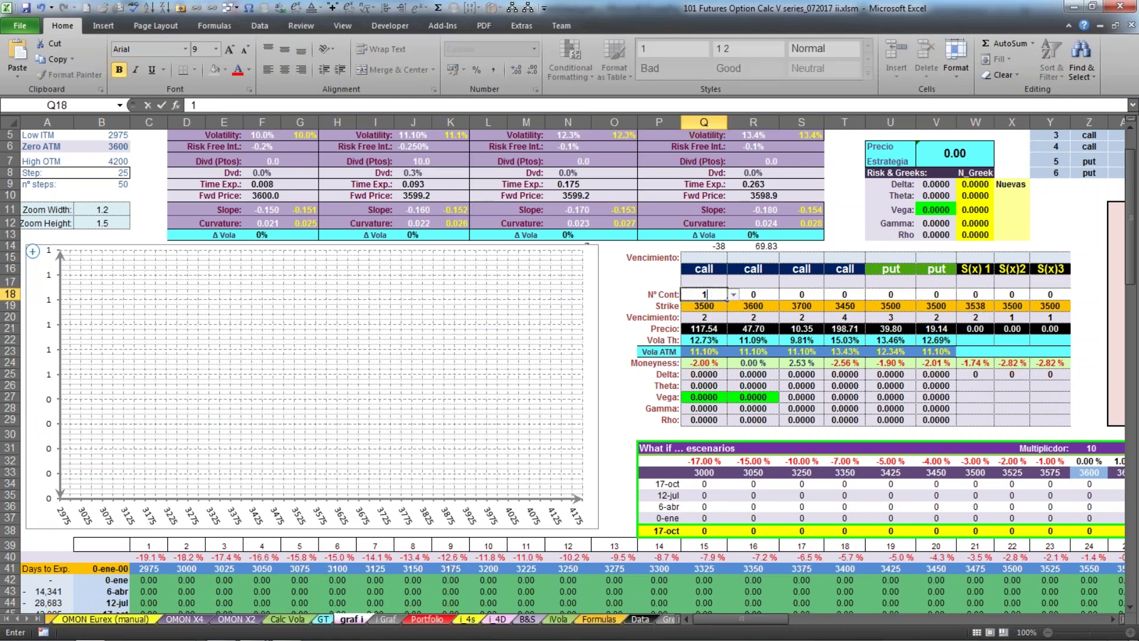
{"action": "key", "text": "Return"}
{"action": "left_click", "coordinate": [733, 306]}
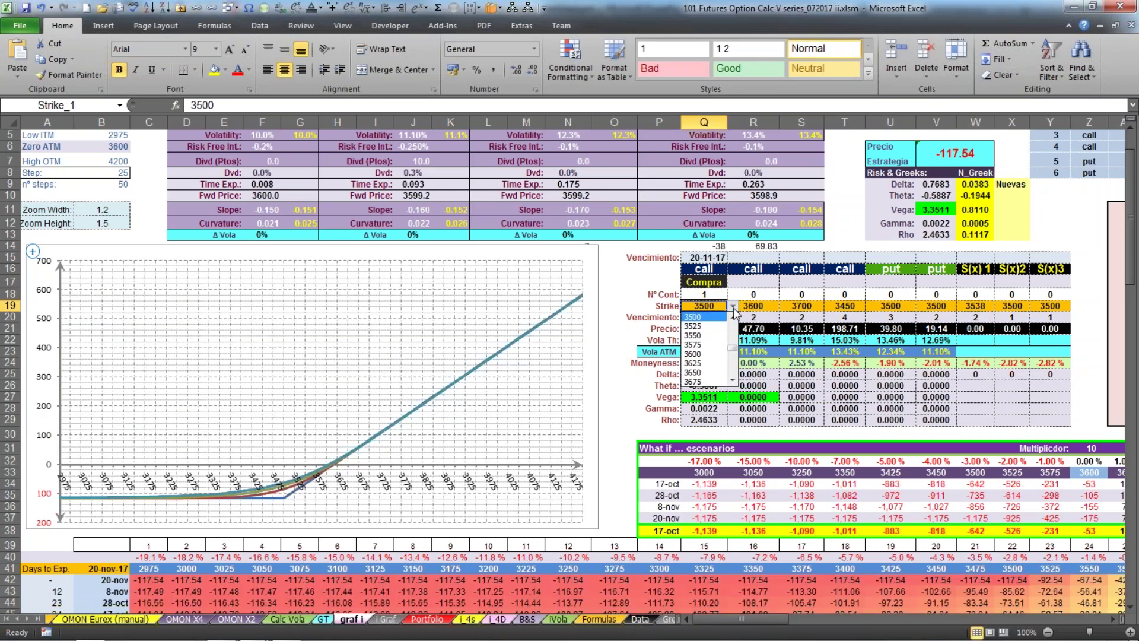
{"action": "left_click", "coordinate": [697, 353]}
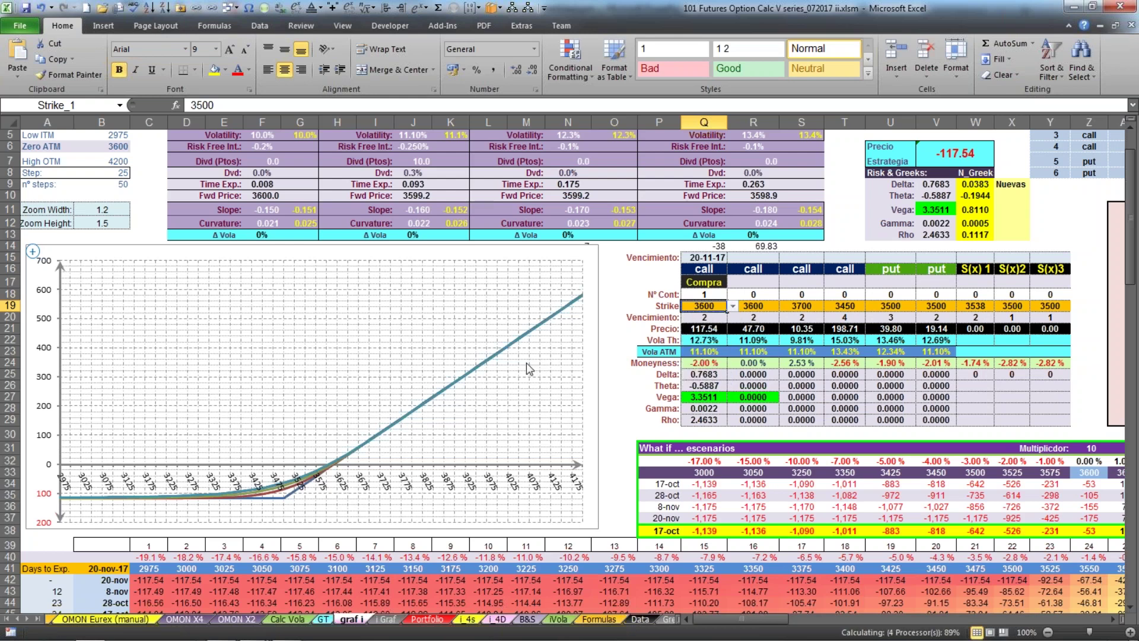
Review the second expiry's underlying and the first call's expiry, contracts, strike and Black-Scholes price formula
{"action": "scroll", "coordinate": [525, 362], "scroll_direction": "up", "scroll_amount": 2}
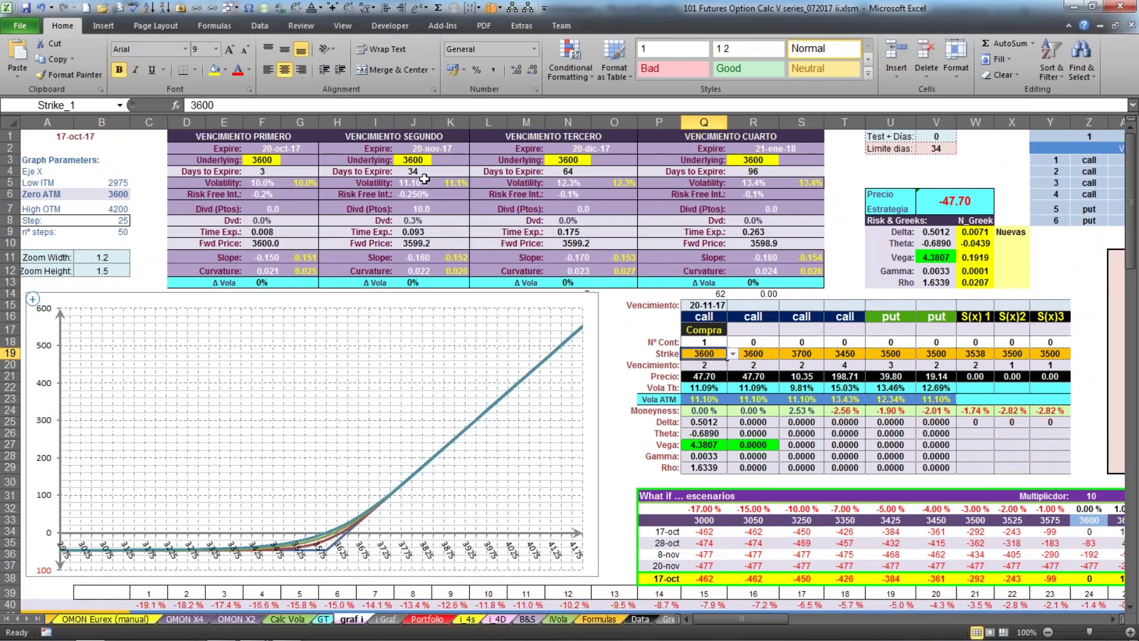
{"action": "left_click", "coordinate": [414, 160]}
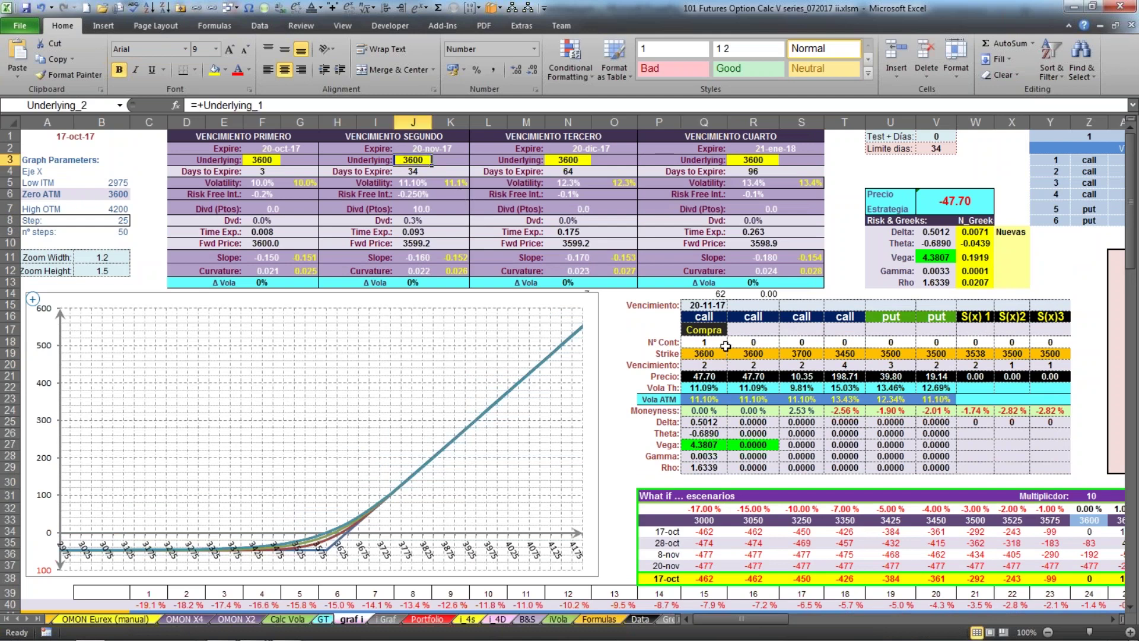
{"action": "left_click", "coordinate": [709, 365]}
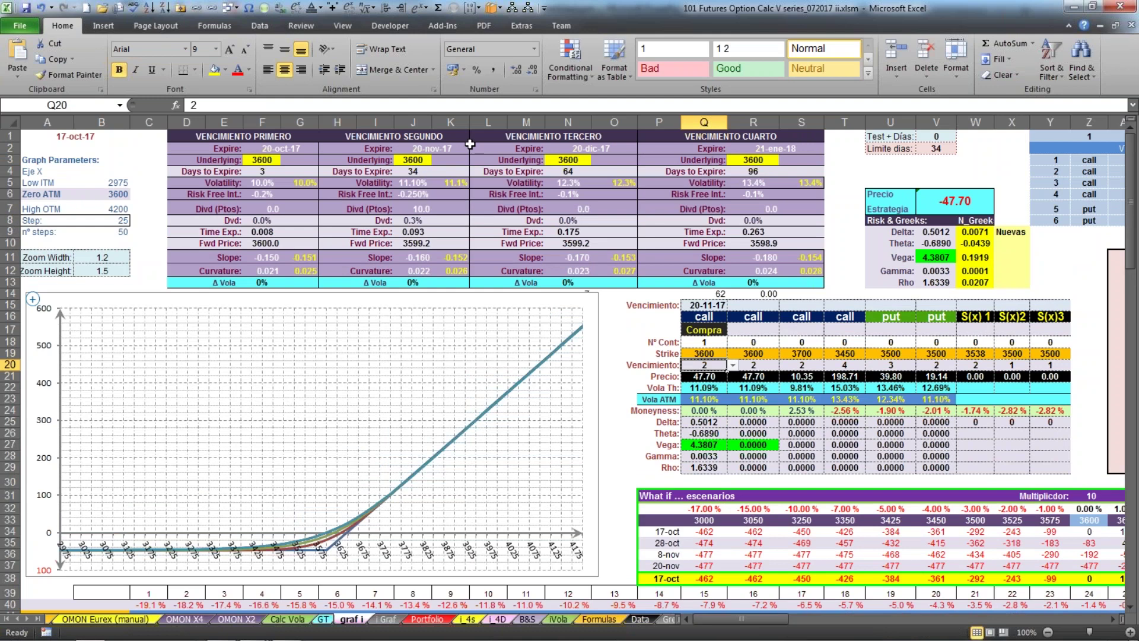
{"action": "left_click", "coordinate": [706, 342]}
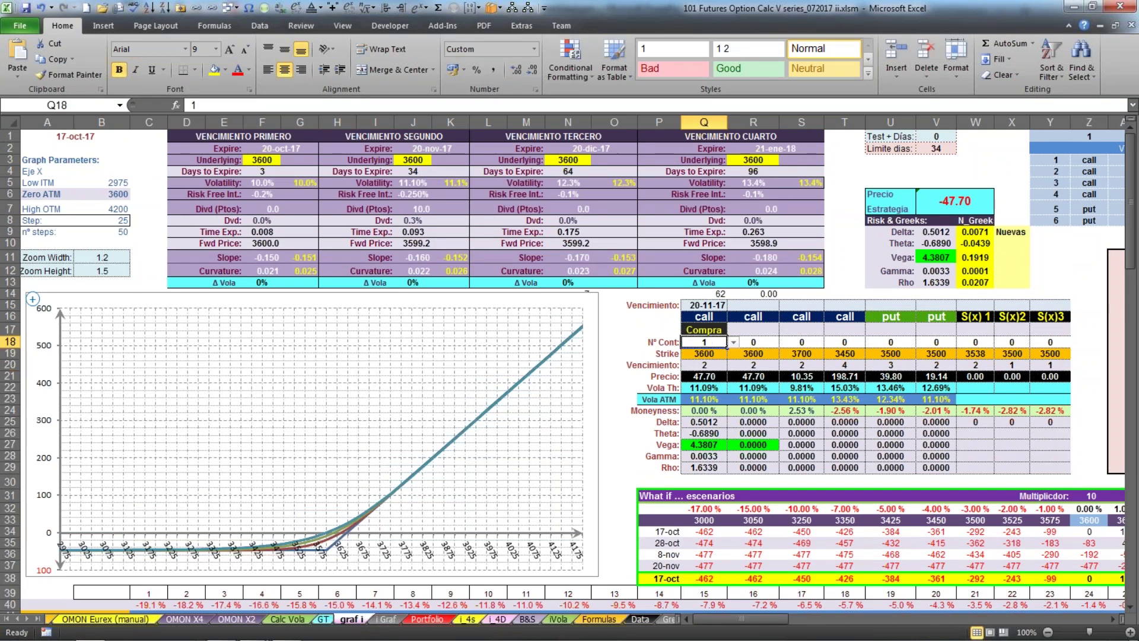
{"action": "left_click", "coordinate": [707, 353]}
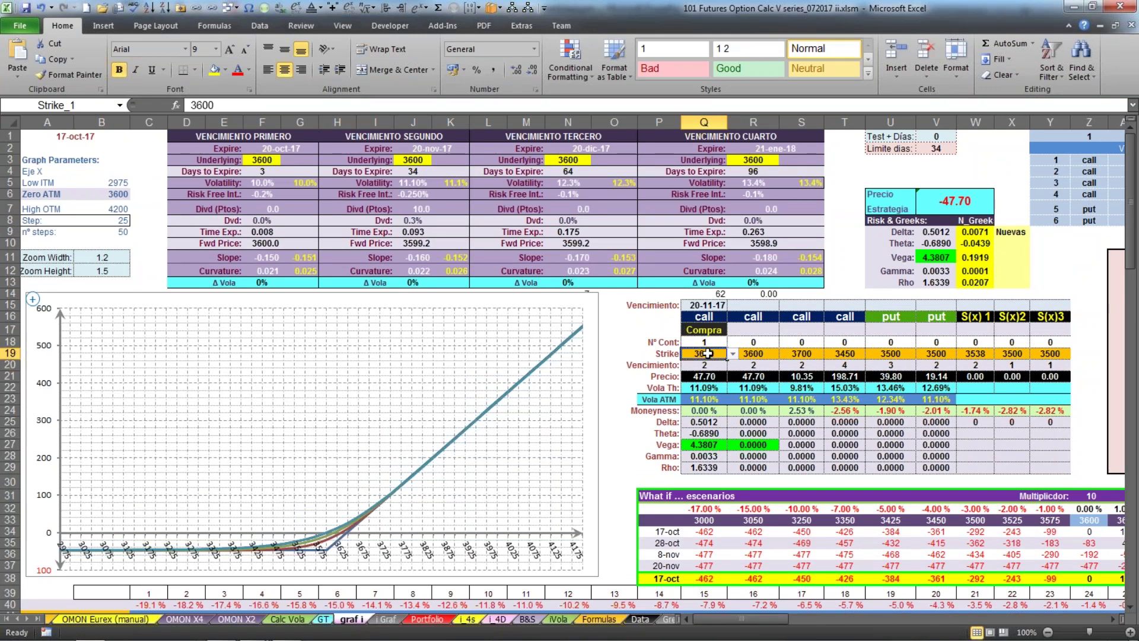
{"action": "left_click", "coordinate": [714, 377]}
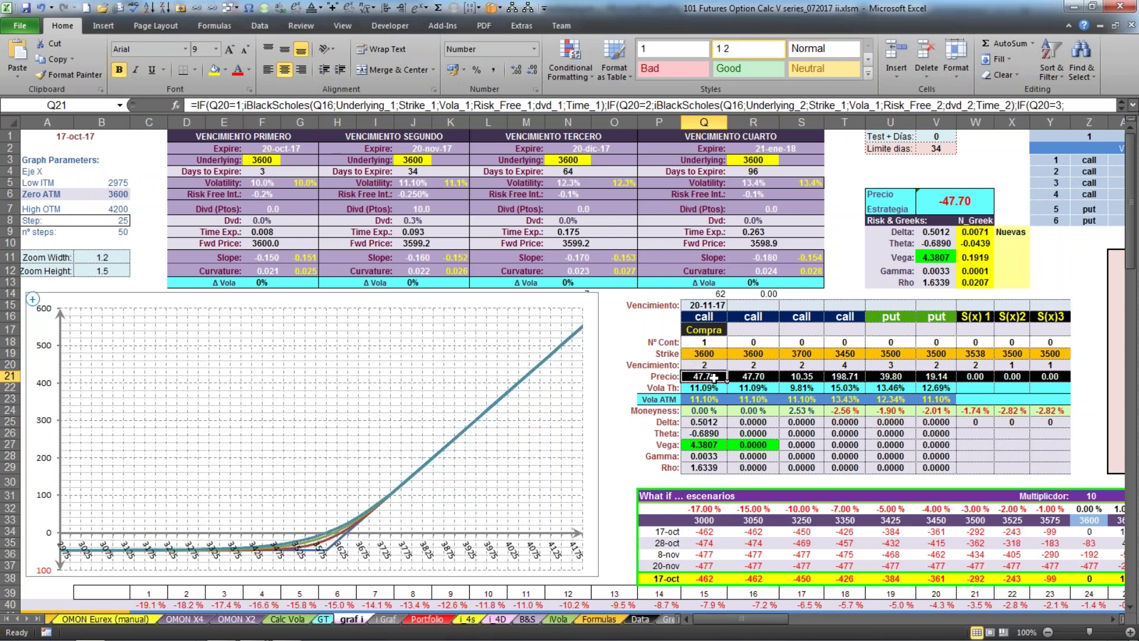
Inspect the second expiry's dividend points, its dividend yield formula and the underlying value it refers to
{"action": "left_click", "coordinate": [413, 211]}
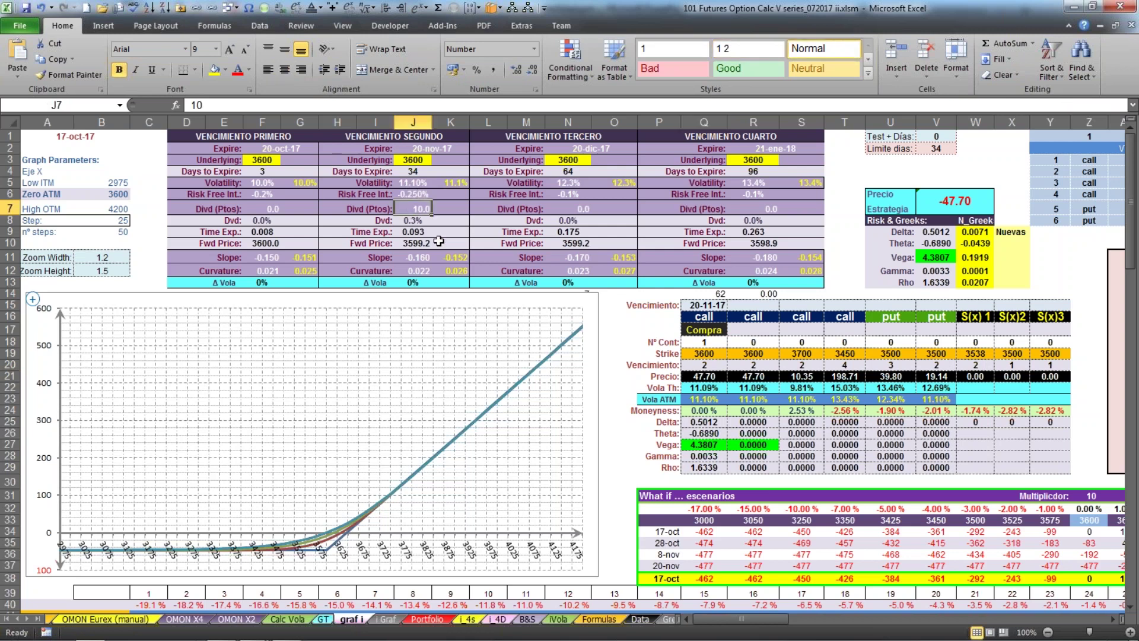
{"action": "key", "text": "Down"}
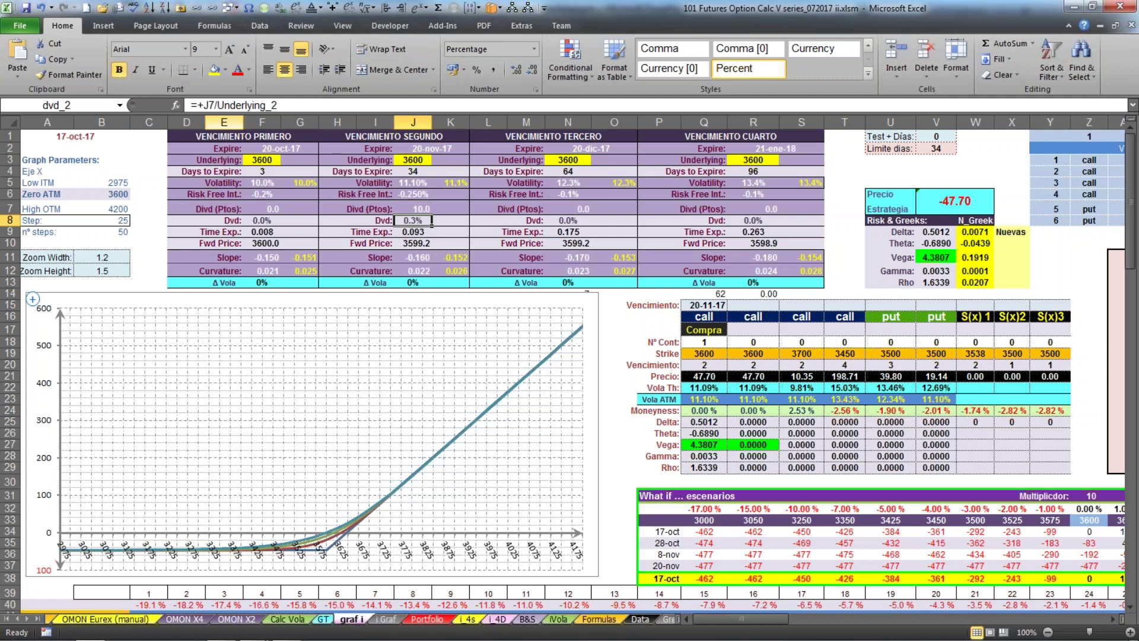
{"action": "left_click", "coordinate": [237, 106]}
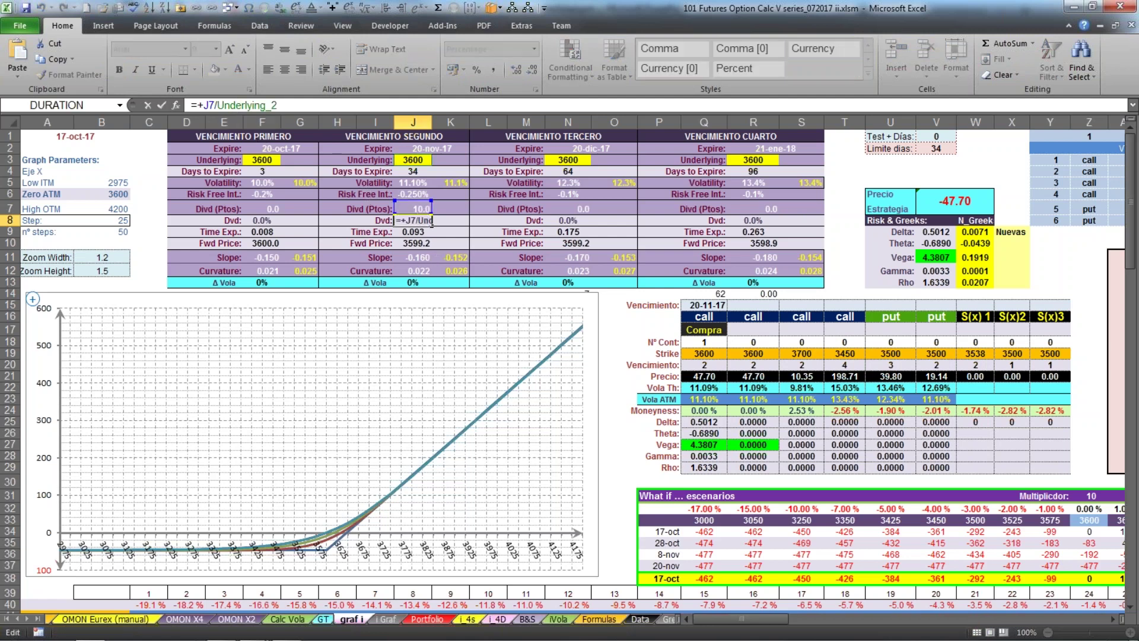
{"action": "left_click", "coordinate": [415, 161]}
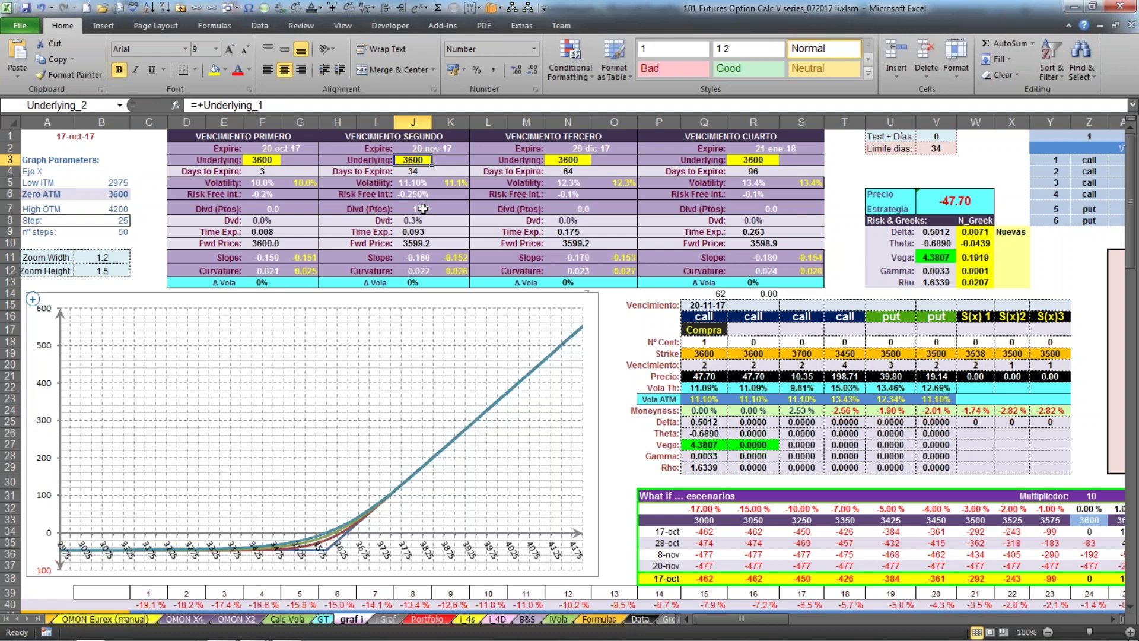
Examine the bought call's payoff curves near the 3600 strike, in the graf i sheet and the i Graf chart, against its price
{"action": "left_click", "coordinate": [706, 343]}
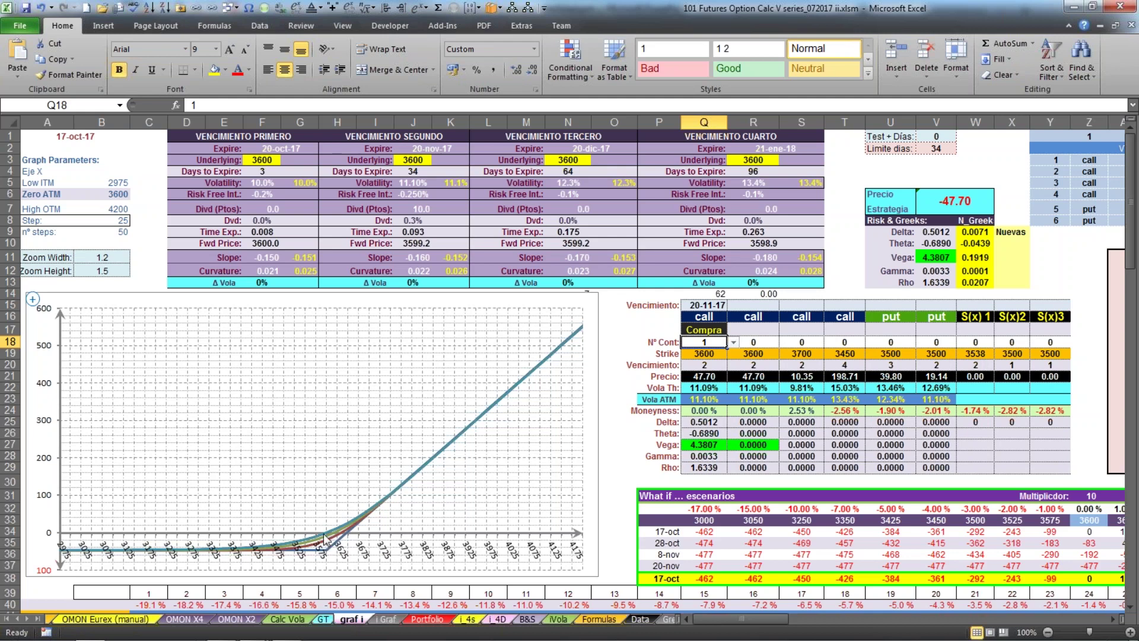
{"action": "mouse_move", "coordinate": [323, 536]}
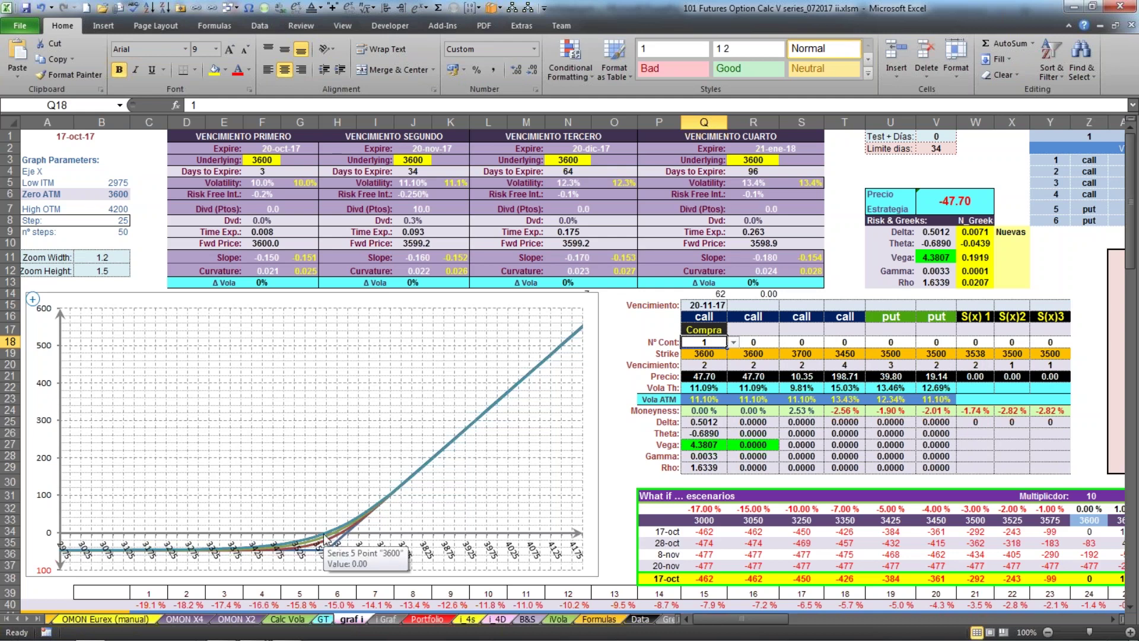
{"action": "scroll", "coordinate": [324, 536], "scroll_direction": "down", "scroll_amount": 6}
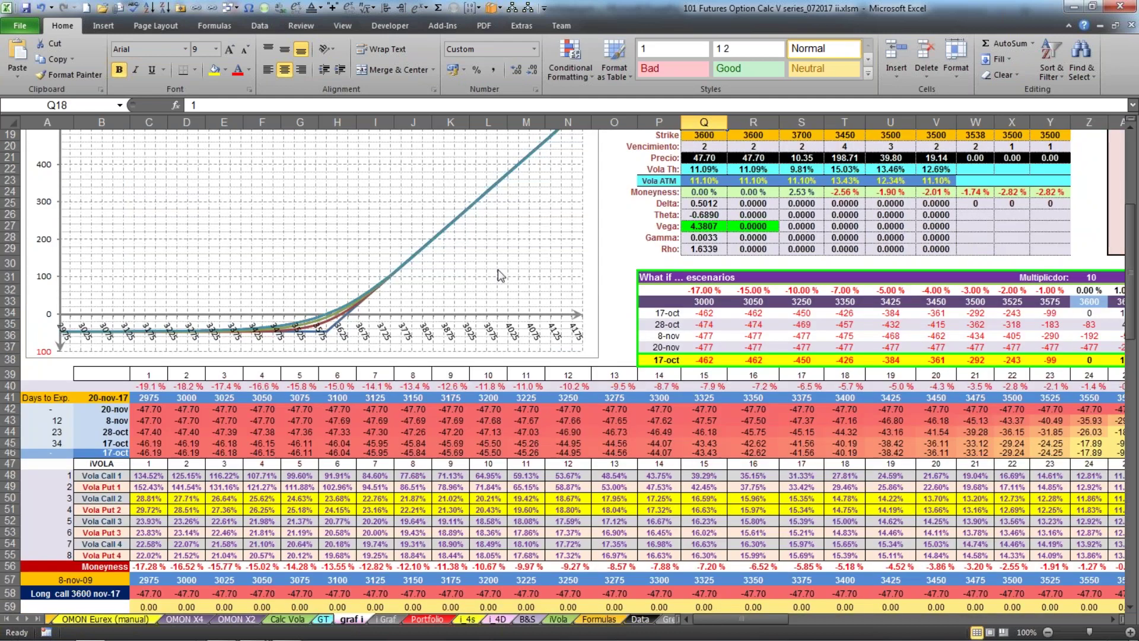
{"action": "scroll", "coordinate": [497, 270], "scroll_direction": "up", "scroll_amount": 4}
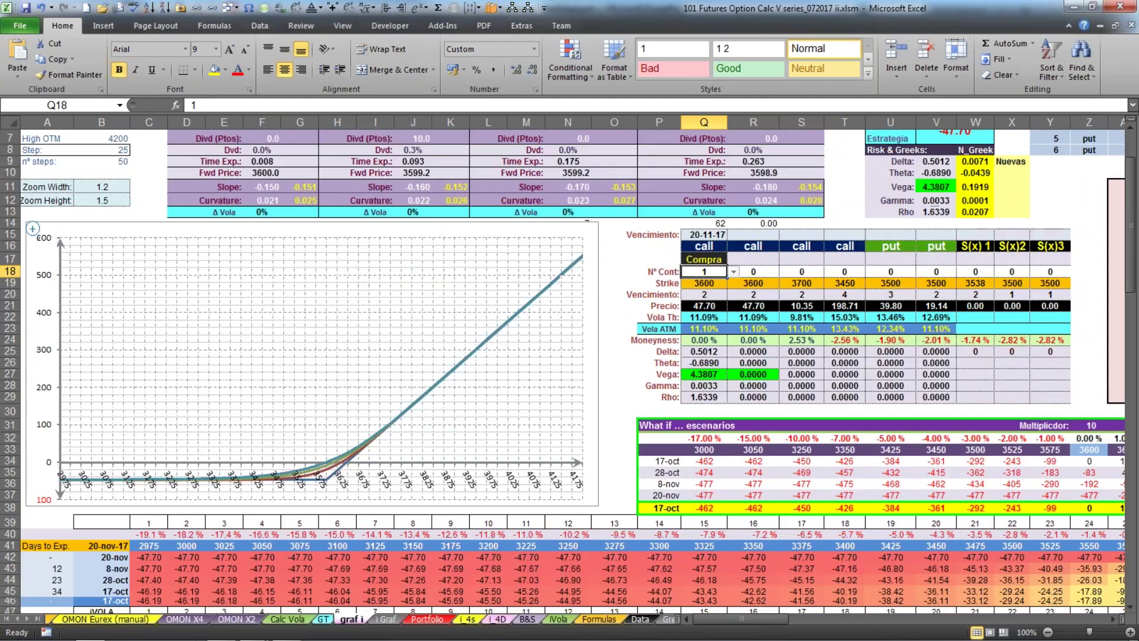
{"action": "left_click", "coordinate": [393, 619]}
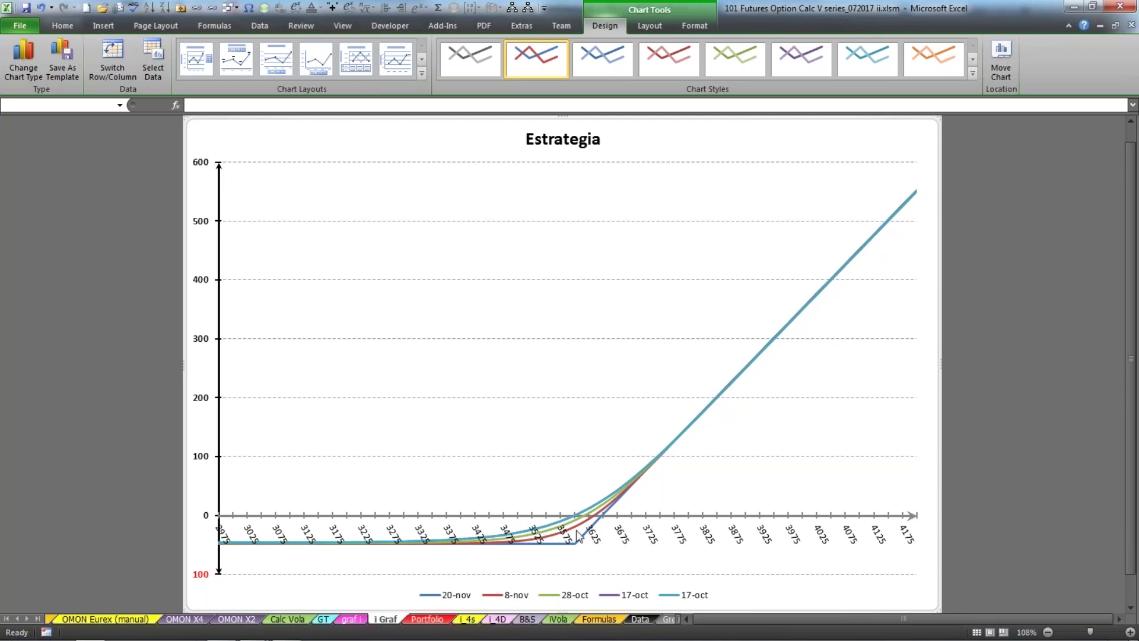
{"action": "mouse_move", "coordinate": [576, 516]}
{"action": "left_click", "coordinate": [356, 619]}
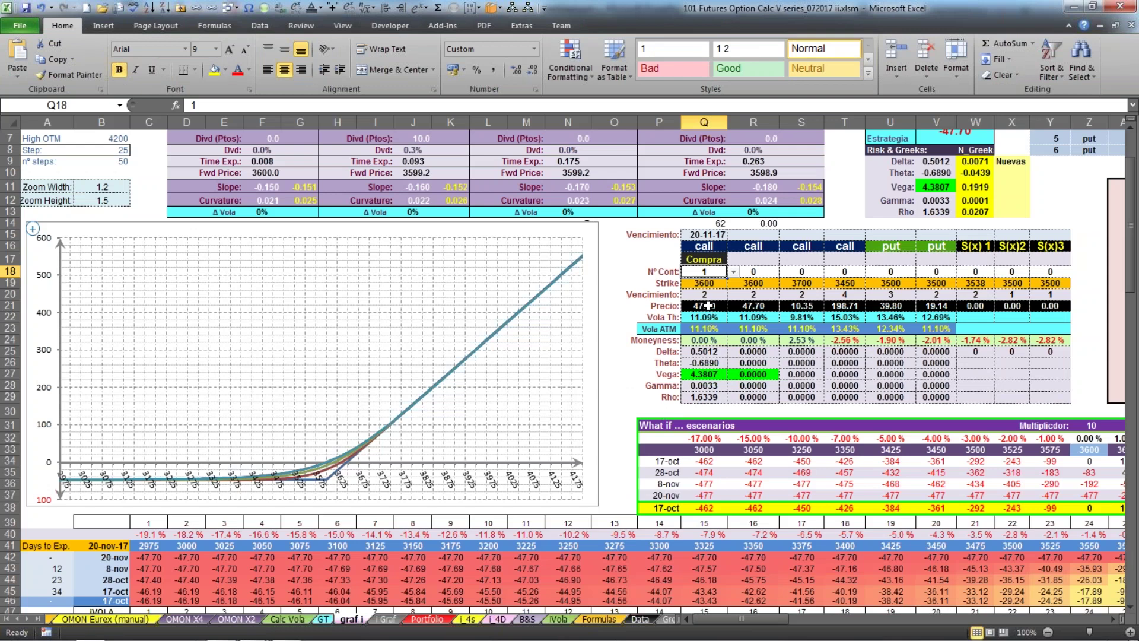
{"action": "left_click", "coordinate": [706, 305]}
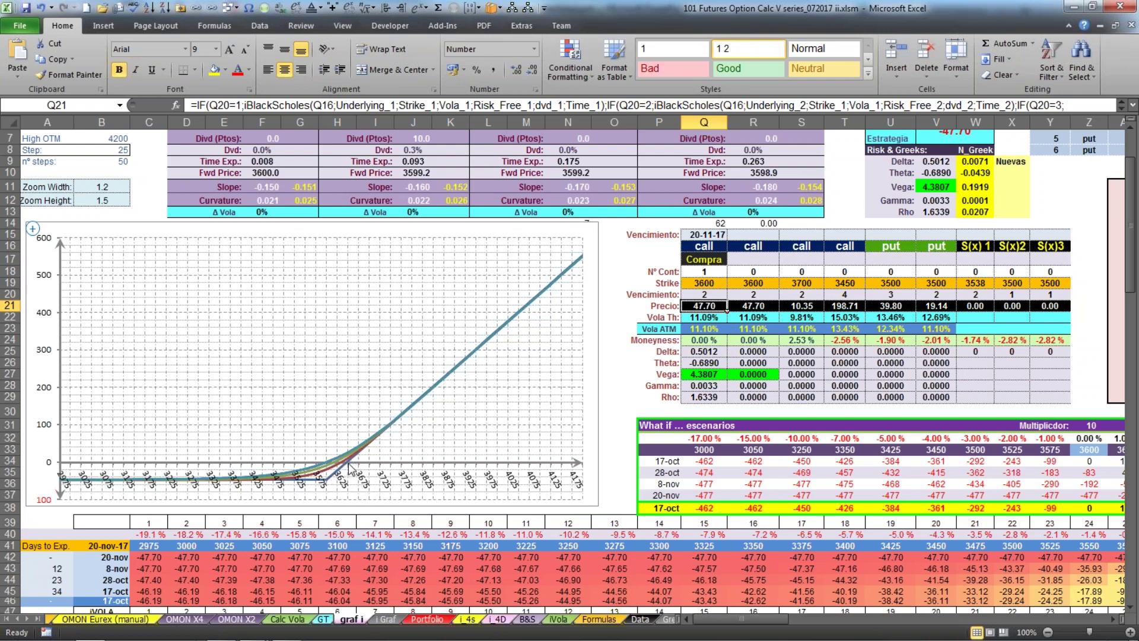
{"action": "mouse_move", "coordinate": [349, 467]}
Set the second option leg at strike 3600 to -1 contract and change its type from call to put
{"action": "left_click", "coordinate": [741, 270]}
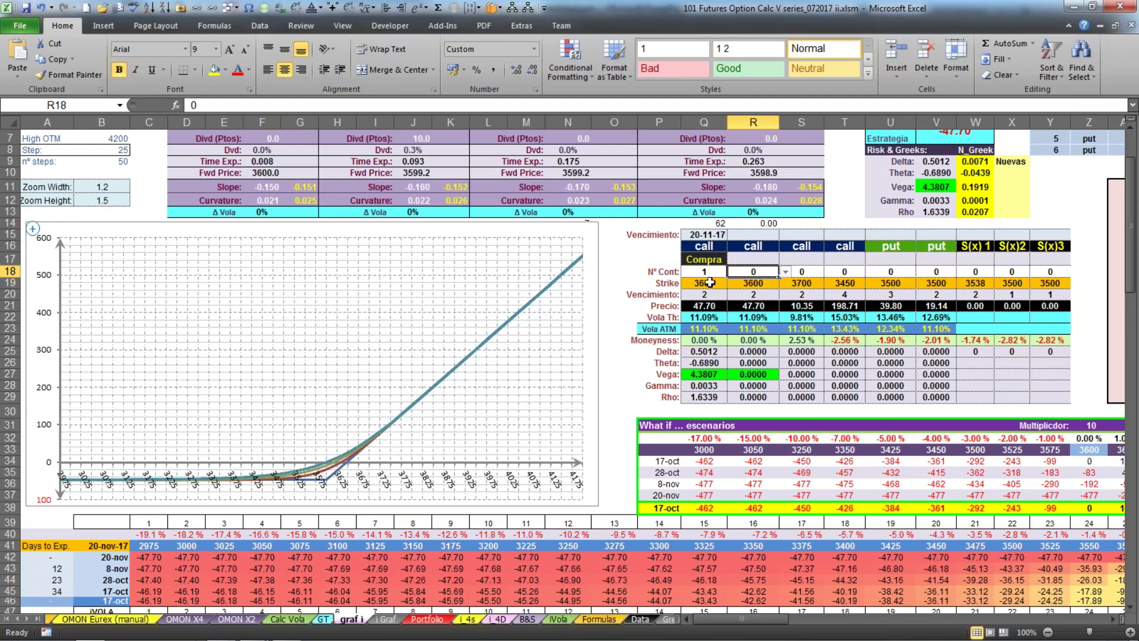
{"action": "type", "text": "-1"}
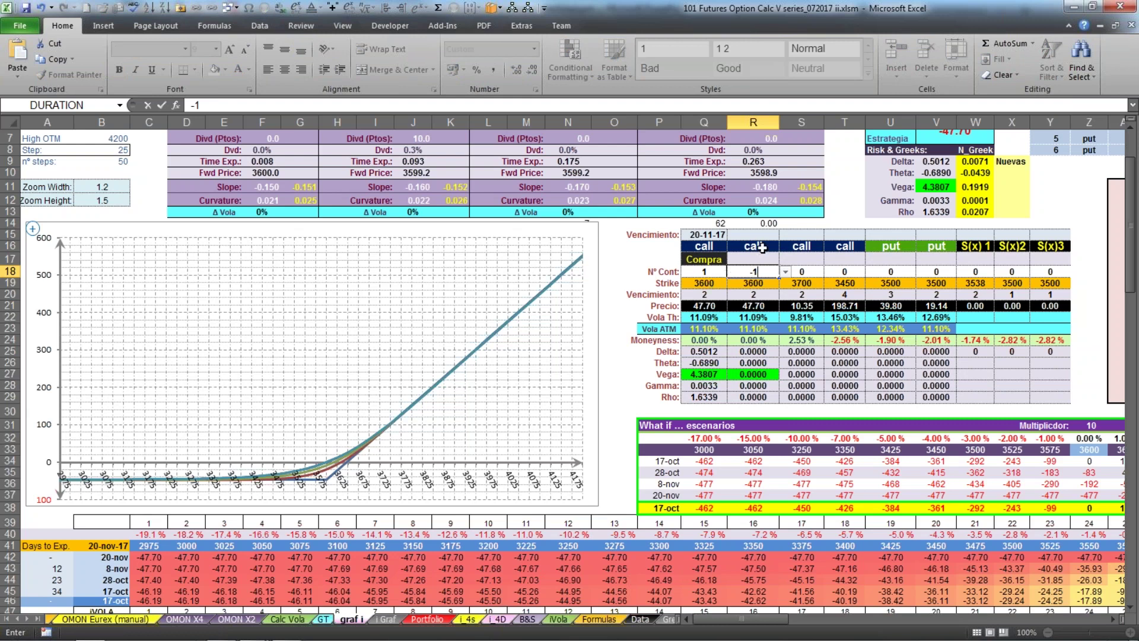
{"action": "left_click", "coordinate": [762, 247]}
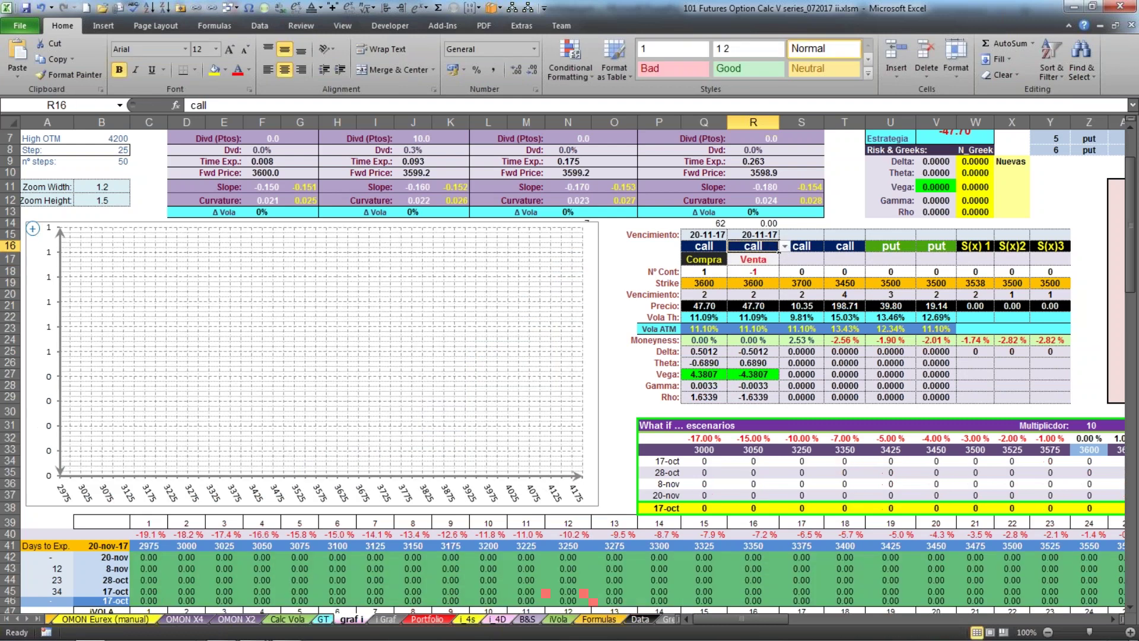
{"action": "left_click", "coordinate": [784, 247]}
{"action": "left_click", "coordinate": [758, 267]}
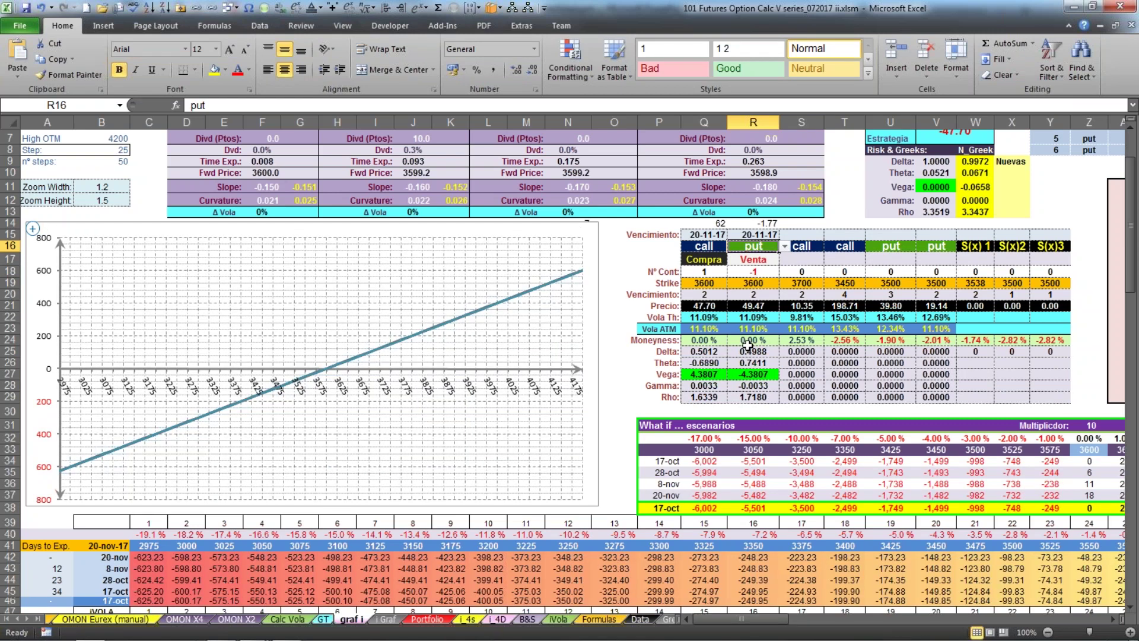
Compare the bought call and sold put with the synthetic equivalences slide in PowerPoint, and return to the Excel workbook
{"action": "left_click", "coordinate": [706, 273]}
{"action": "left_click", "coordinate": [739, 273]}
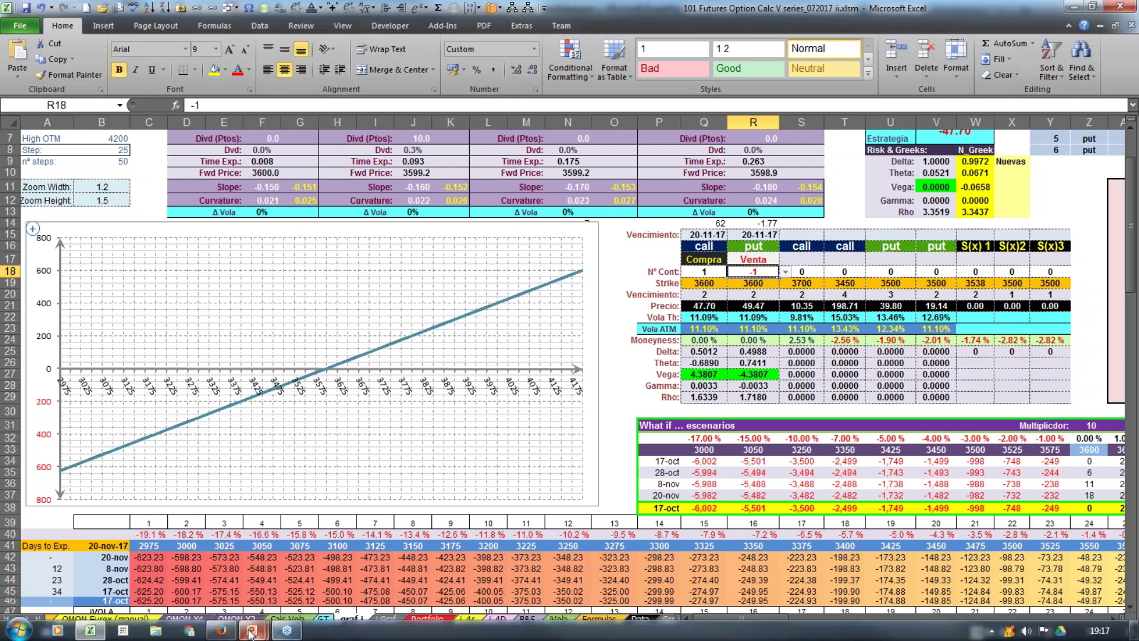
{"action": "mouse_move", "coordinate": [249, 633]}
{"action": "left_click", "coordinate": [322, 577]}
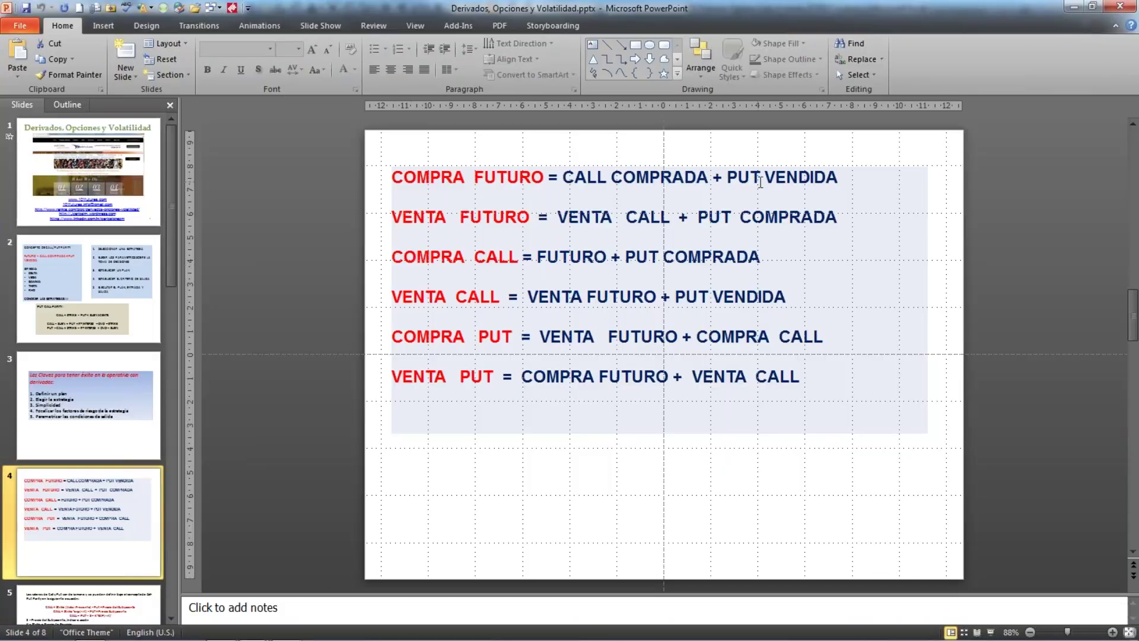
{"action": "mouse_move", "coordinate": [89, 633]}
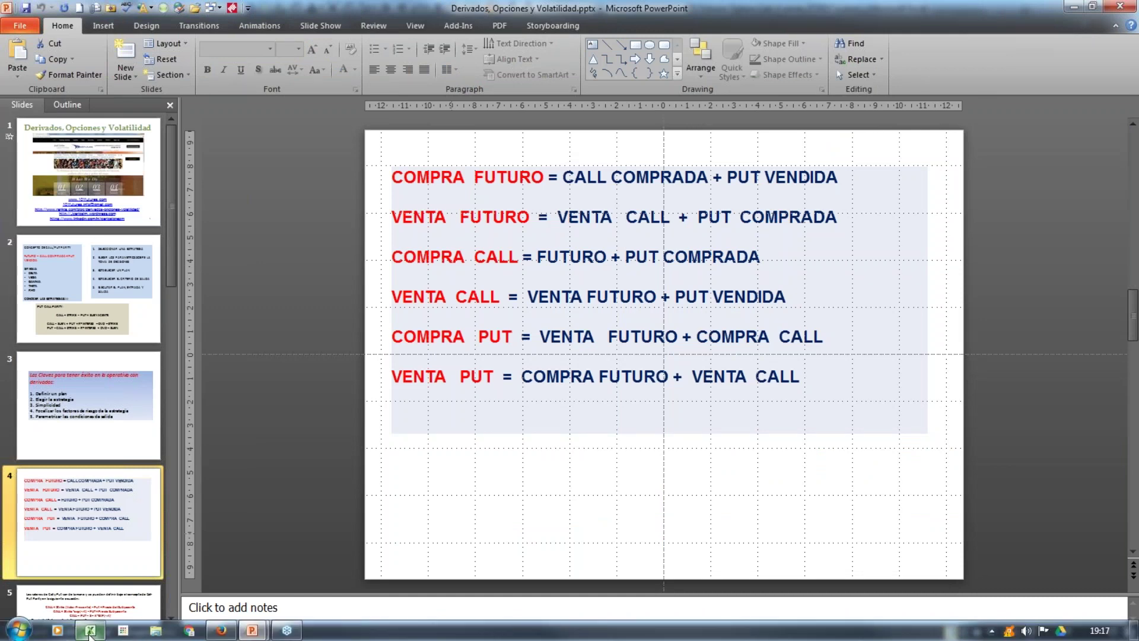
{"action": "left_click", "coordinate": [89, 545]}
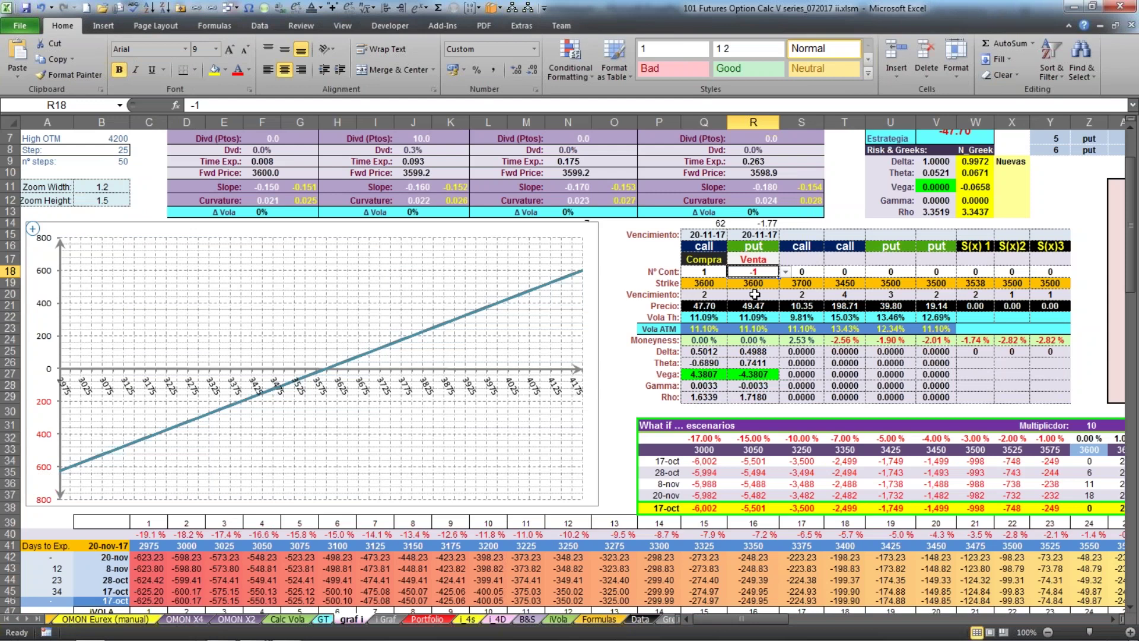
Check the strategy's total delta and theta formulas and the first call's price formula
{"action": "left_click", "coordinate": [933, 161]}
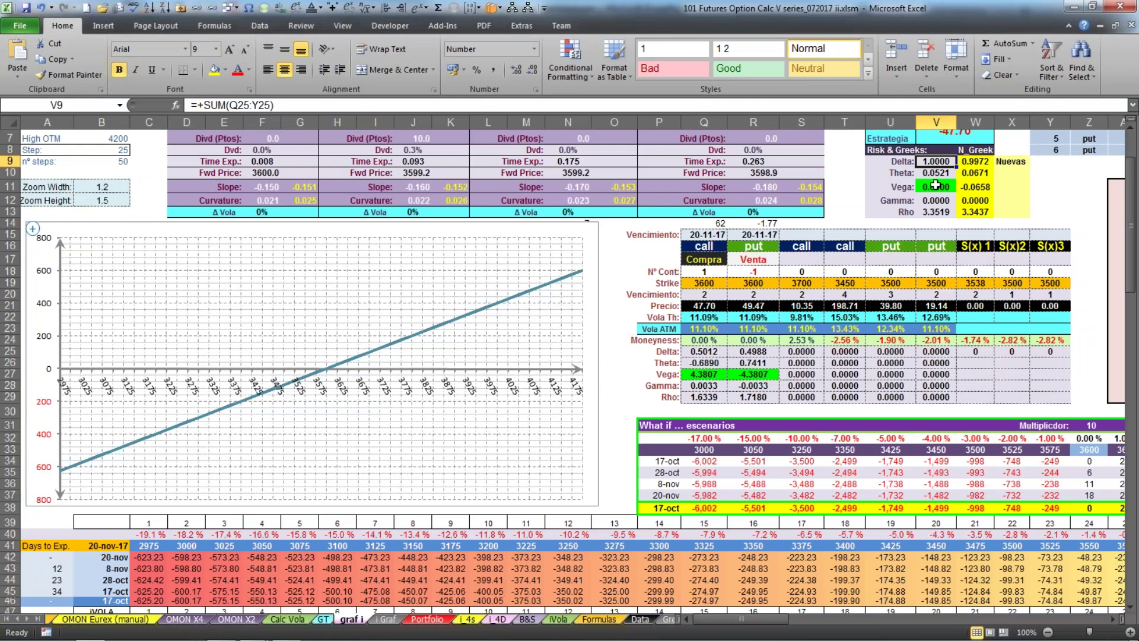
{"action": "left_click", "coordinate": [937, 173]}
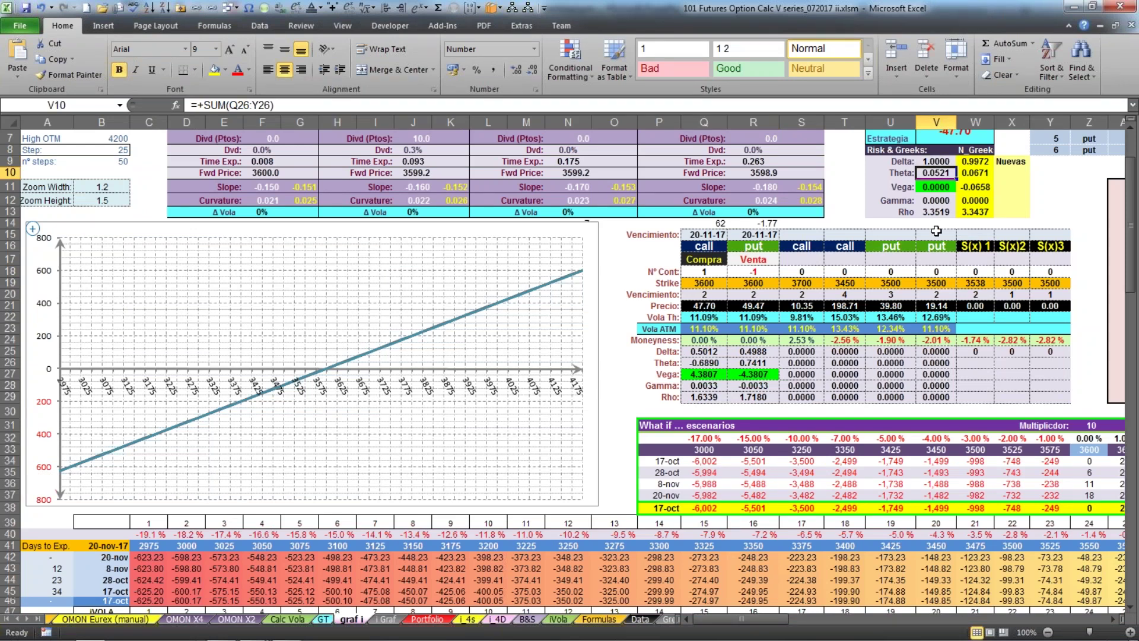
{"action": "left_click", "coordinate": [704, 308]}
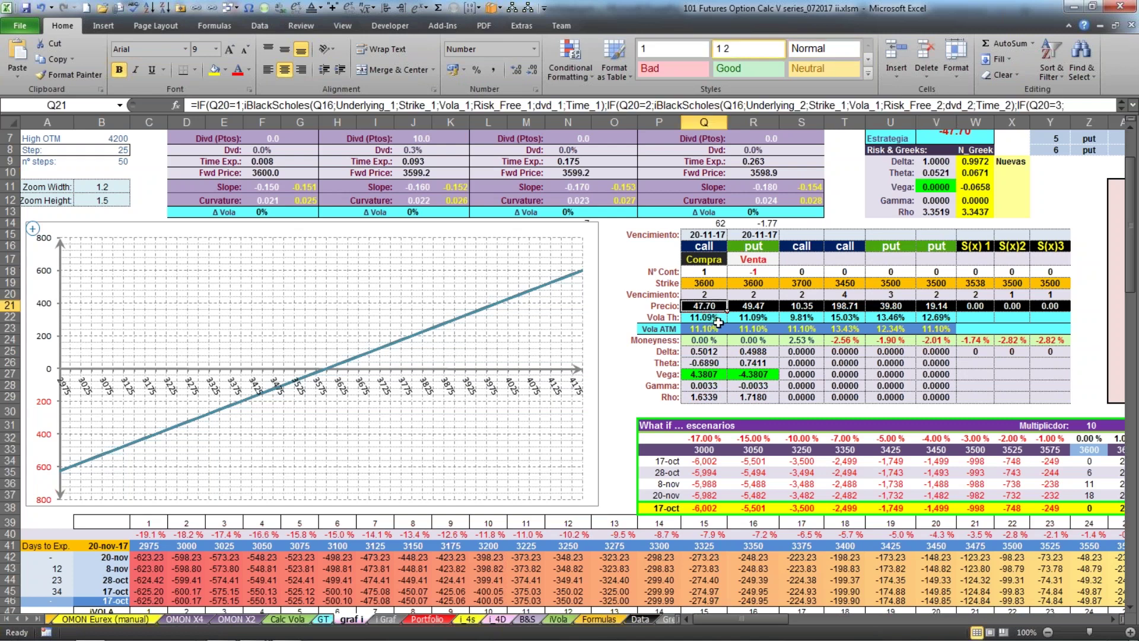
Compare the price formulas of the bought call and sold put at strike 3600, and check the strategy's total delta formula
{"action": "left_click", "coordinate": [754, 307]}
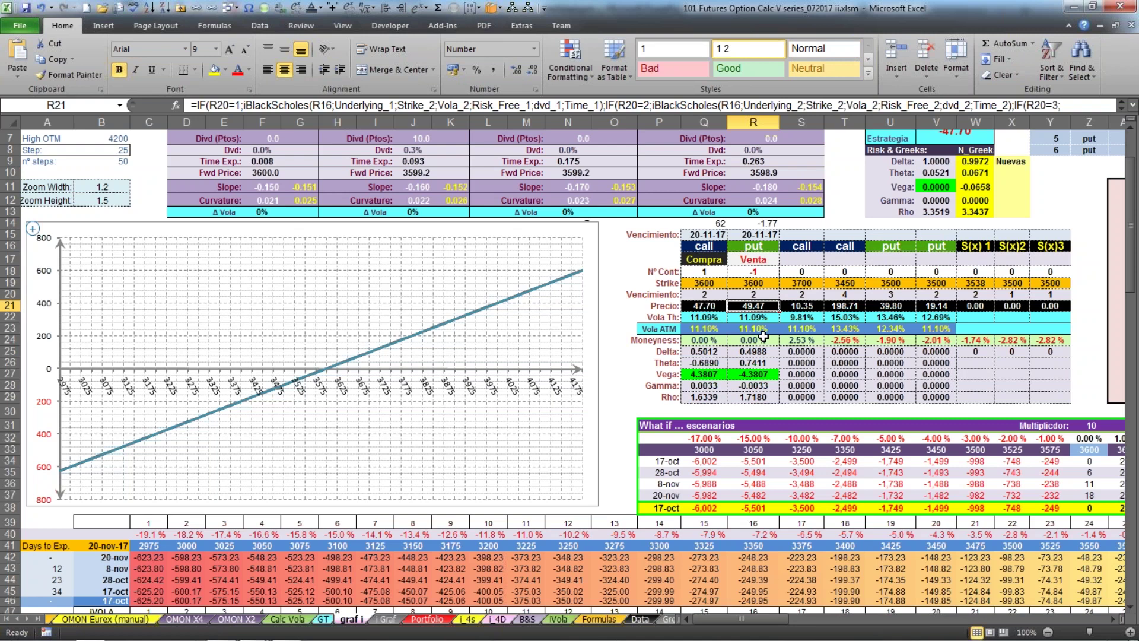
{"action": "scroll", "coordinate": [764, 337], "scroll_direction": "up", "scroll_amount": 2}
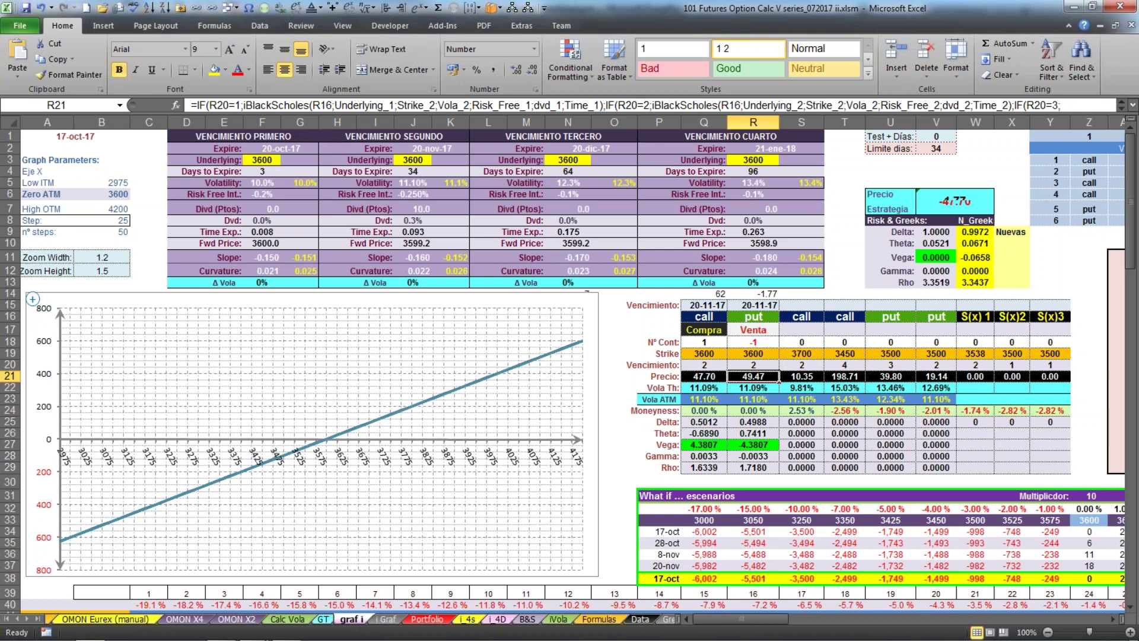
{"action": "left_click", "coordinate": [705, 376]}
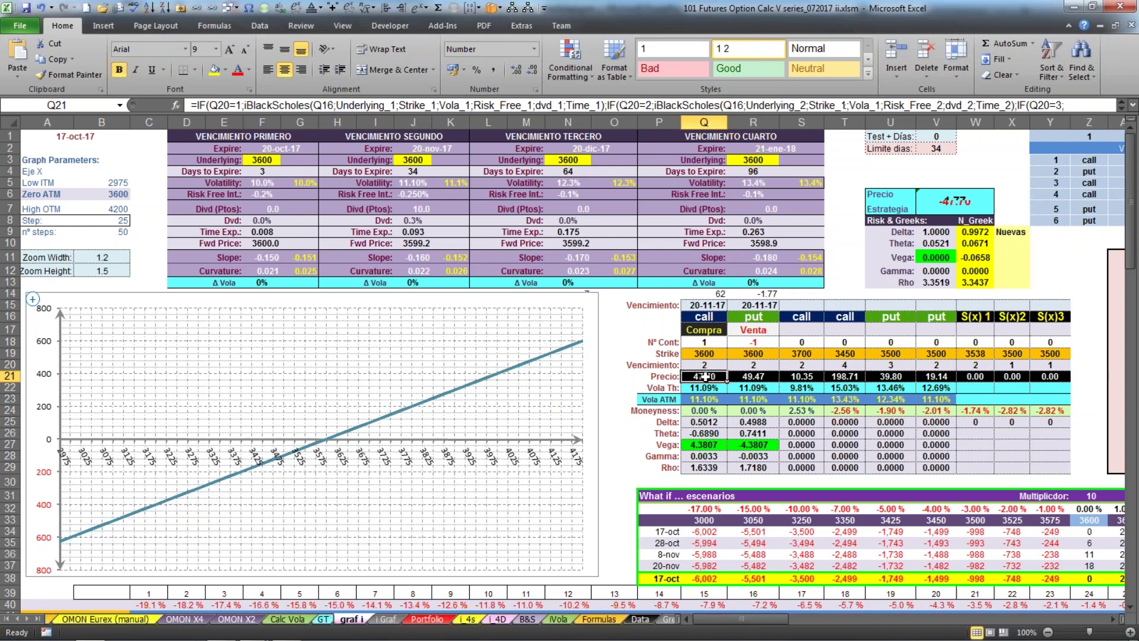
{"action": "left_click", "coordinate": [758, 377]}
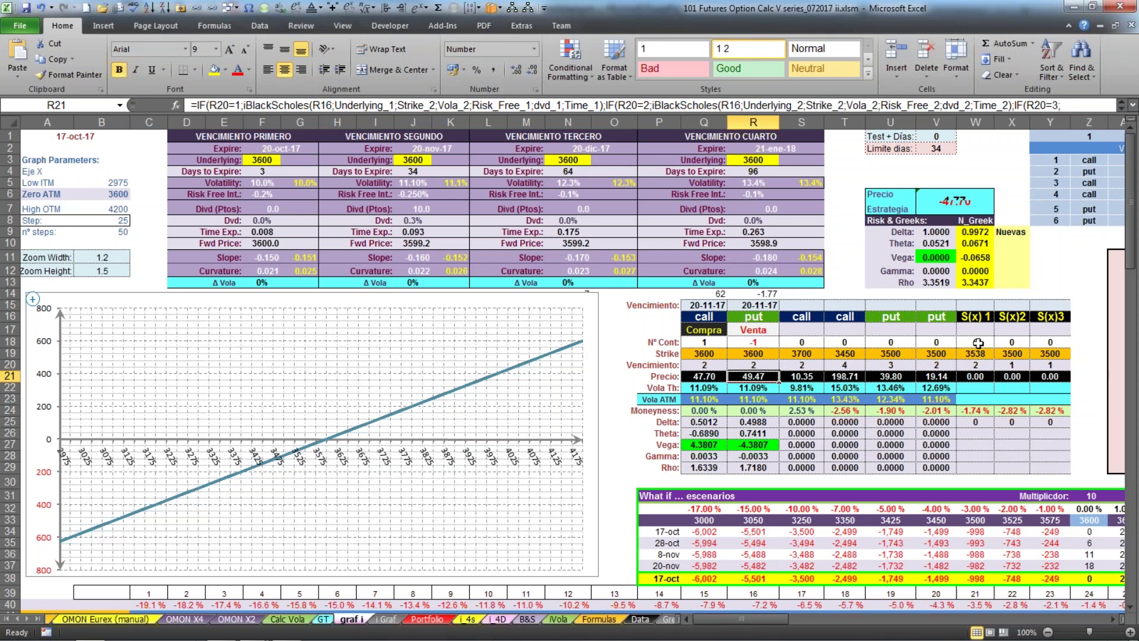
{"action": "left_click", "coordinate": [936, 232]}
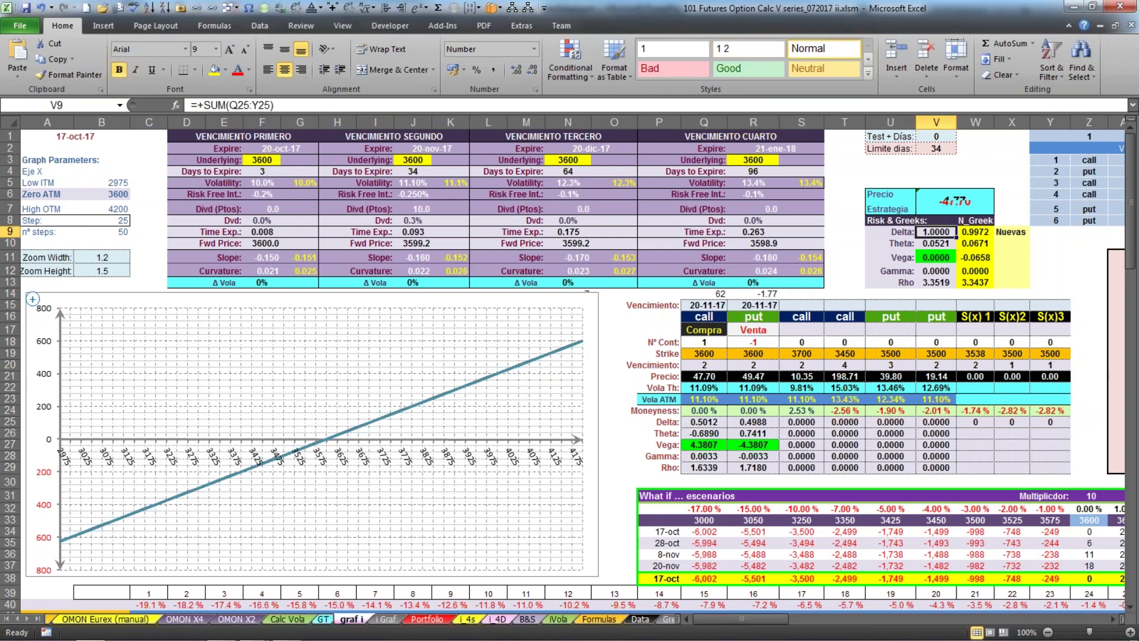
Add a short underlying in the S(x) 1 leg with -1 contract at strike 3600
{"action": "left_click", "coordinate": [975, 342]}
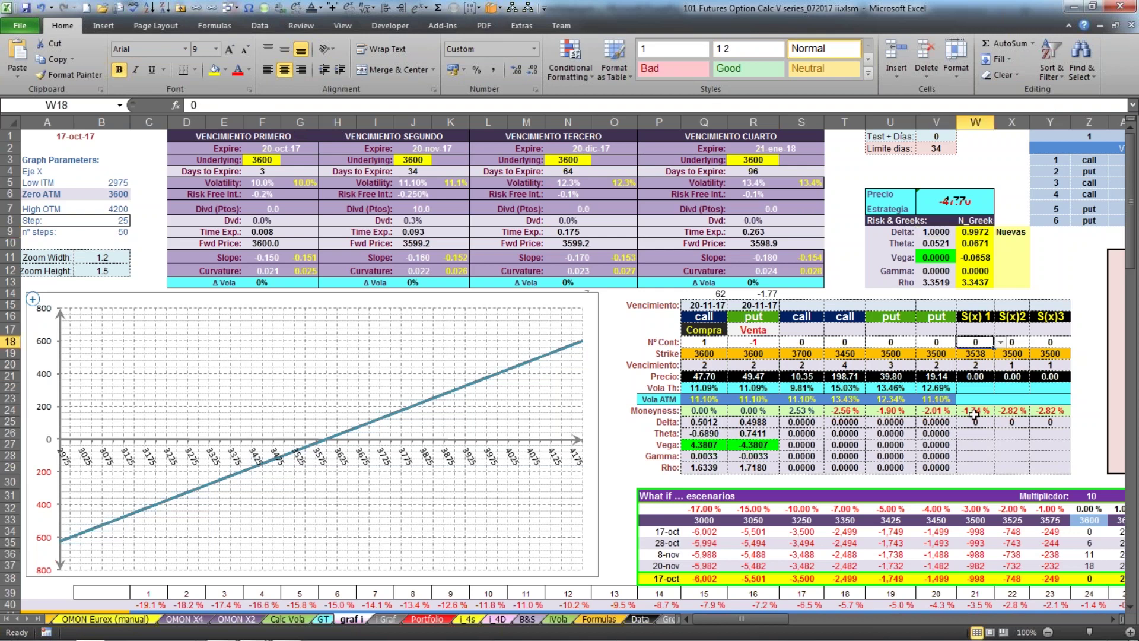
{"action": "type", "text": "-1"}
{"action": "key", "text": "Return"}
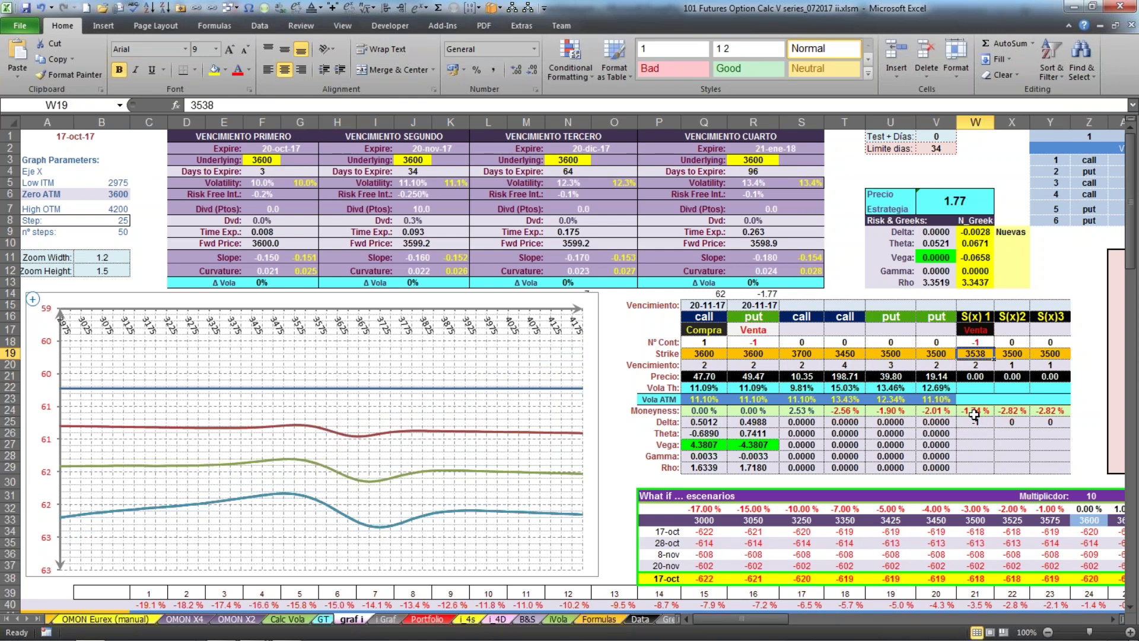
{"action": "type", "text": "3600"}
{"action": "key", "text": "ctrl+Return"}
{"action": "left_click", "coordinate": [975, 364]}
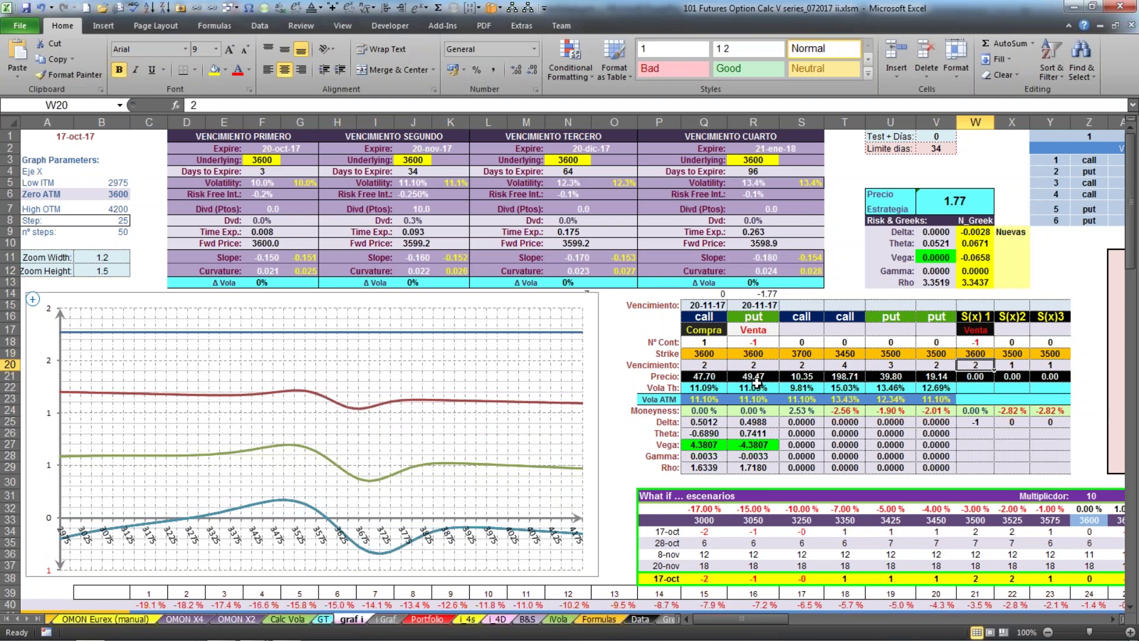
Set the S(x) 1 underlying leg to 0 contracts
{"action": "left_click", "coordinate": [975, 343]}
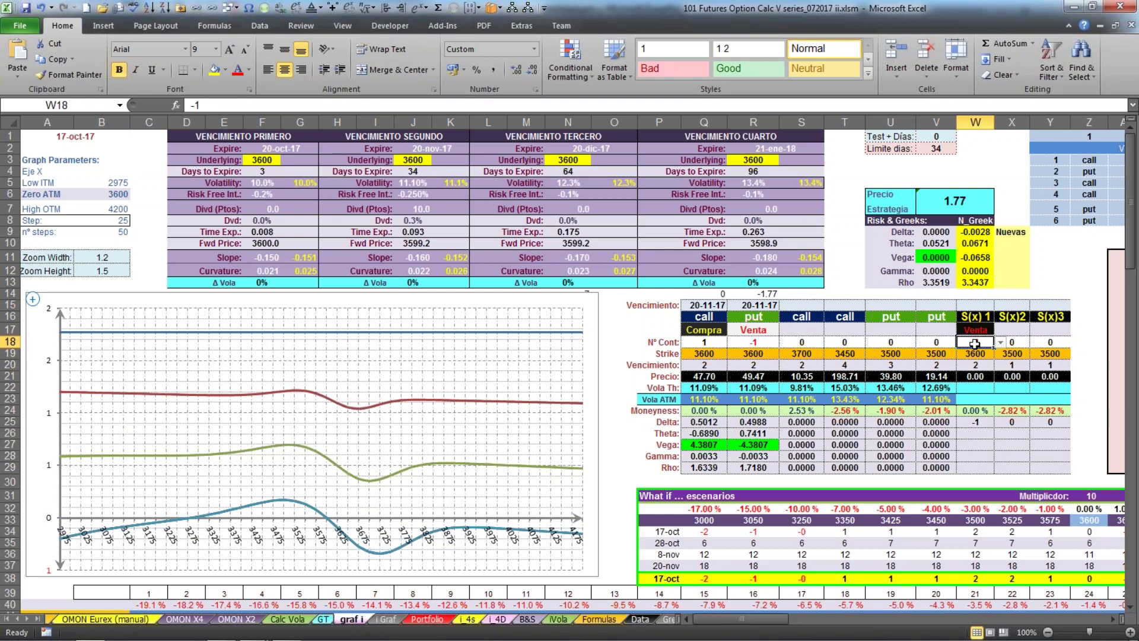
{"action": "type", "text": "0"}
{"action": "key", "text": "Return"}
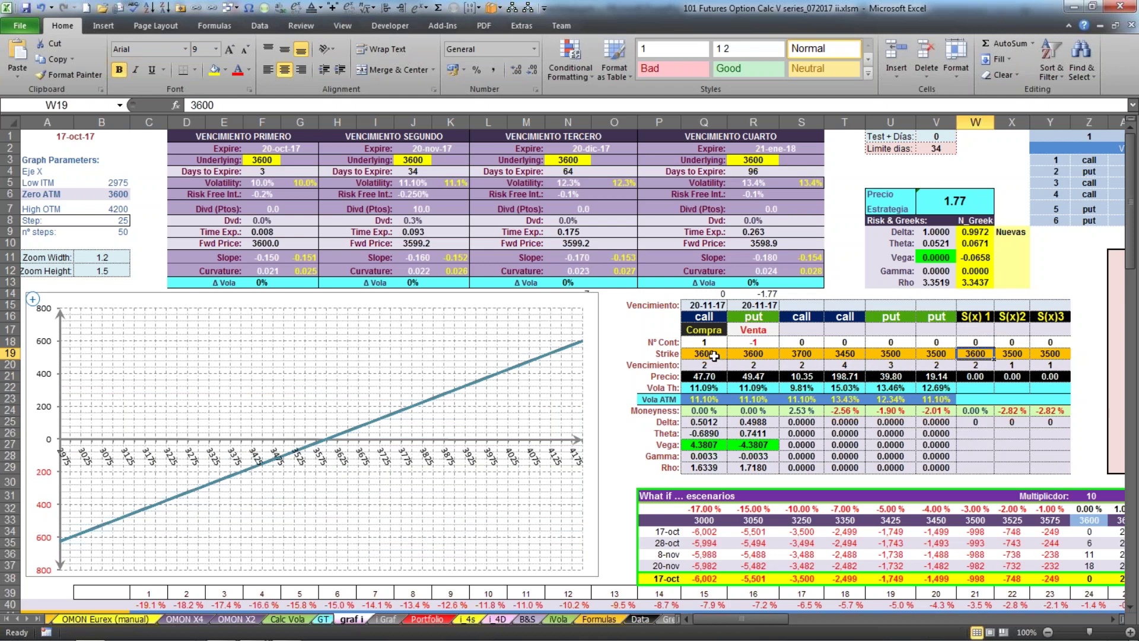
Set the first leg, the 3600 call, to -1 contract and compare its contract number with the put's
{"action": "left_click", "coordinate": [700, 342]}
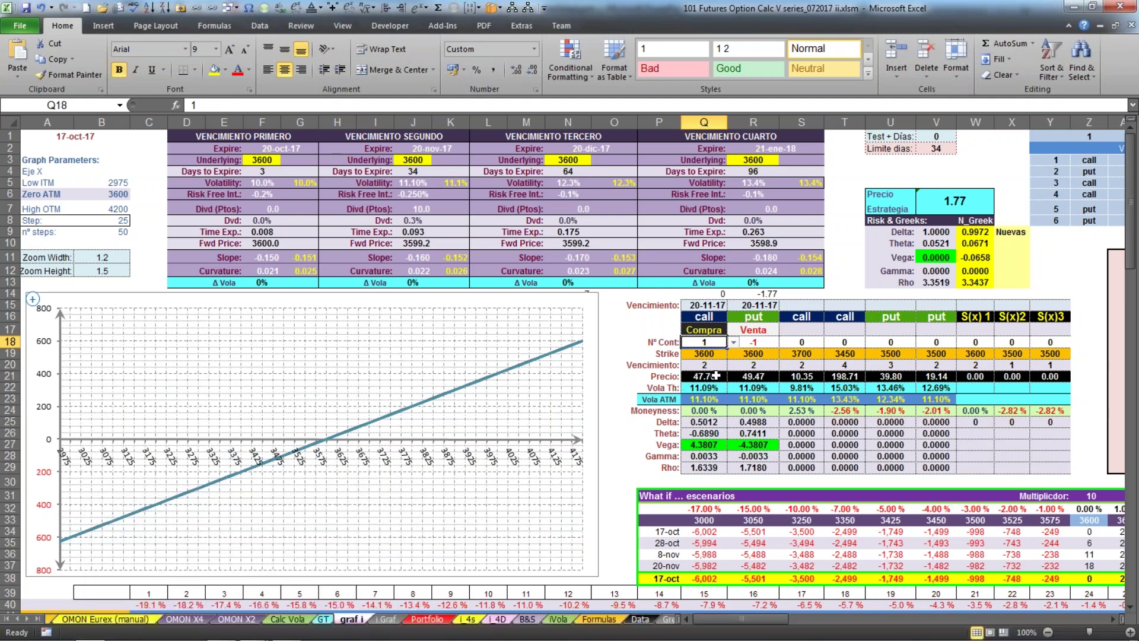
{"action": "type", "text": "-1"}
{"action": "key", "text": "Tab"}
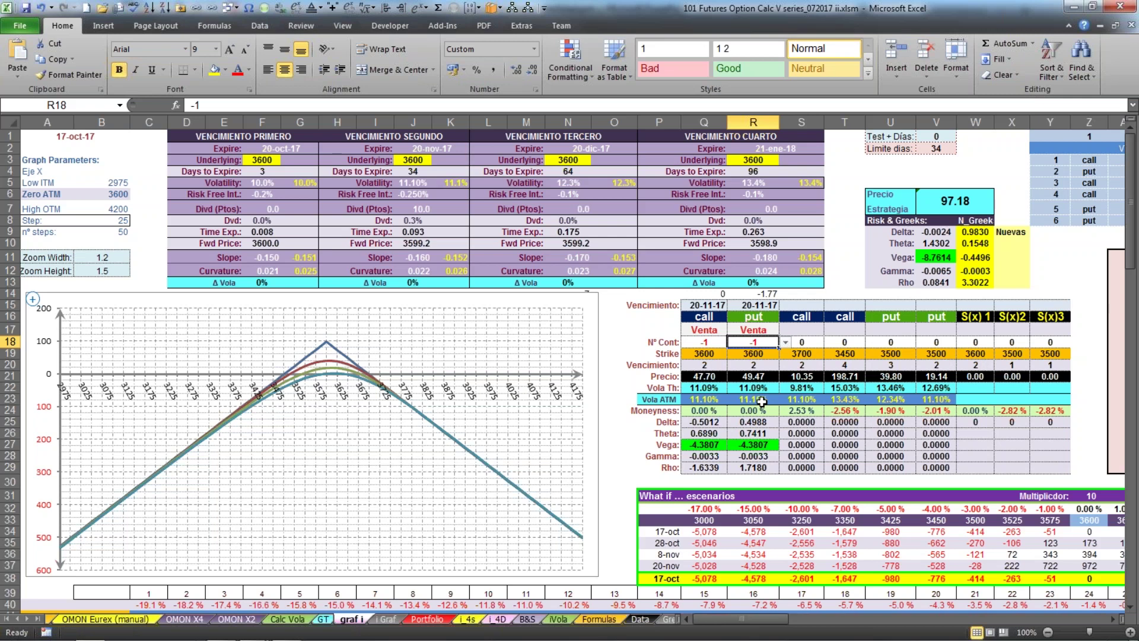
{"action": "left_click", "coordinate": [704, 343]}
{"action": "left_click", "coordinate": [753, 344]}
View the strategy in the i Graf chart, return to graf i, and set the 3600 put to 1 contract
{"action": "left_click", "coordinate": [387, 619]}
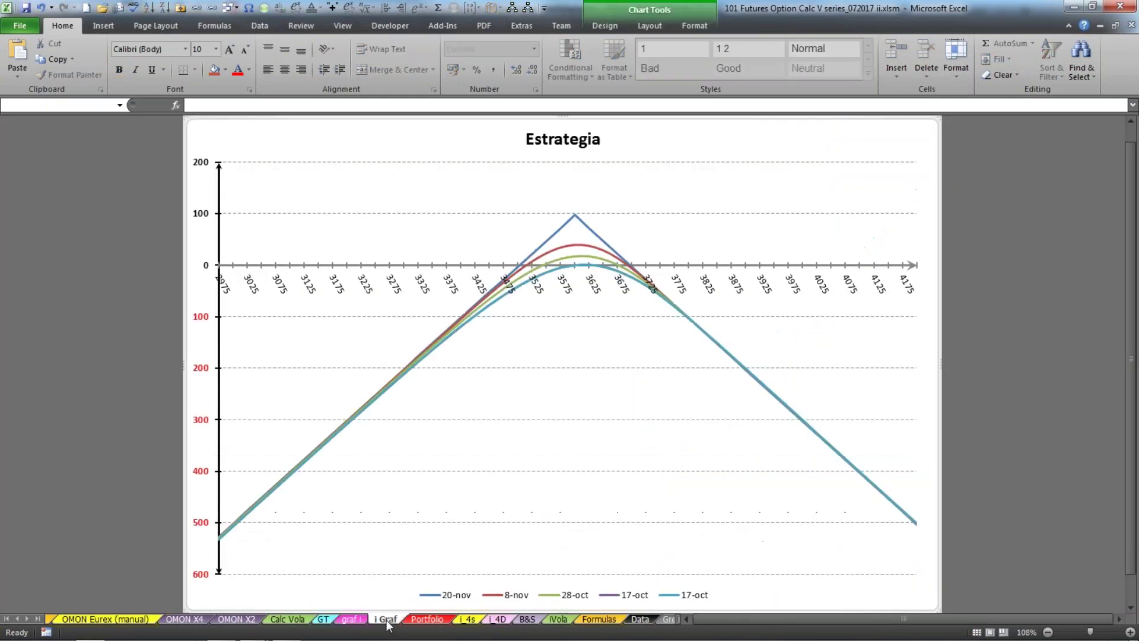
{"action": "left_click", "coordinate": [351, 619]}
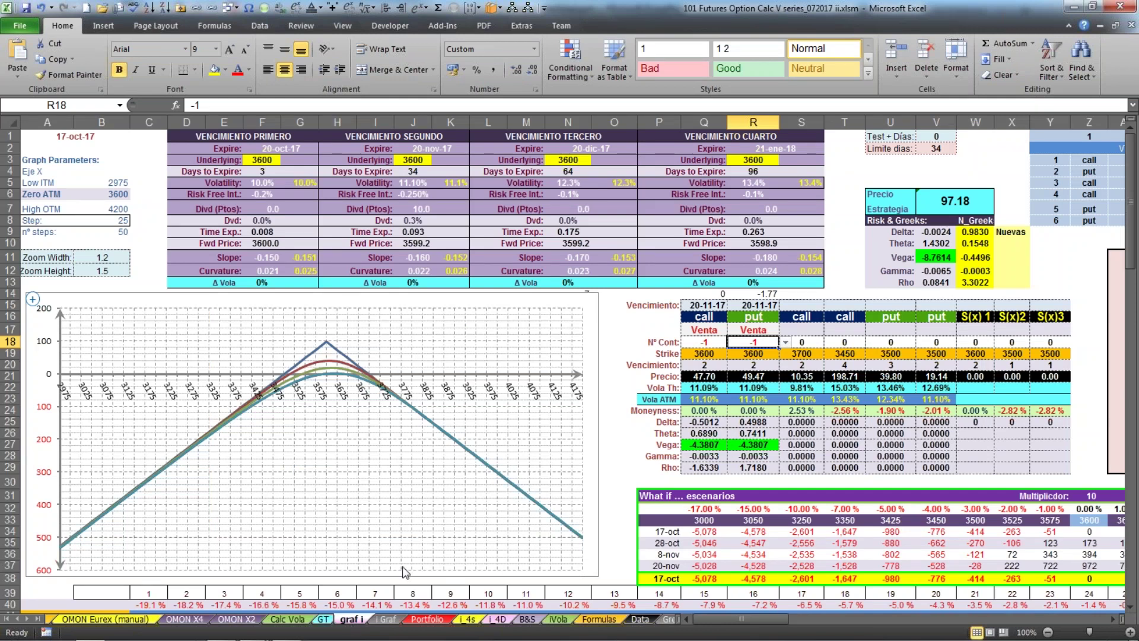
{"action": "type", "text": "1"}
{"action": "key", "text": "Return"}
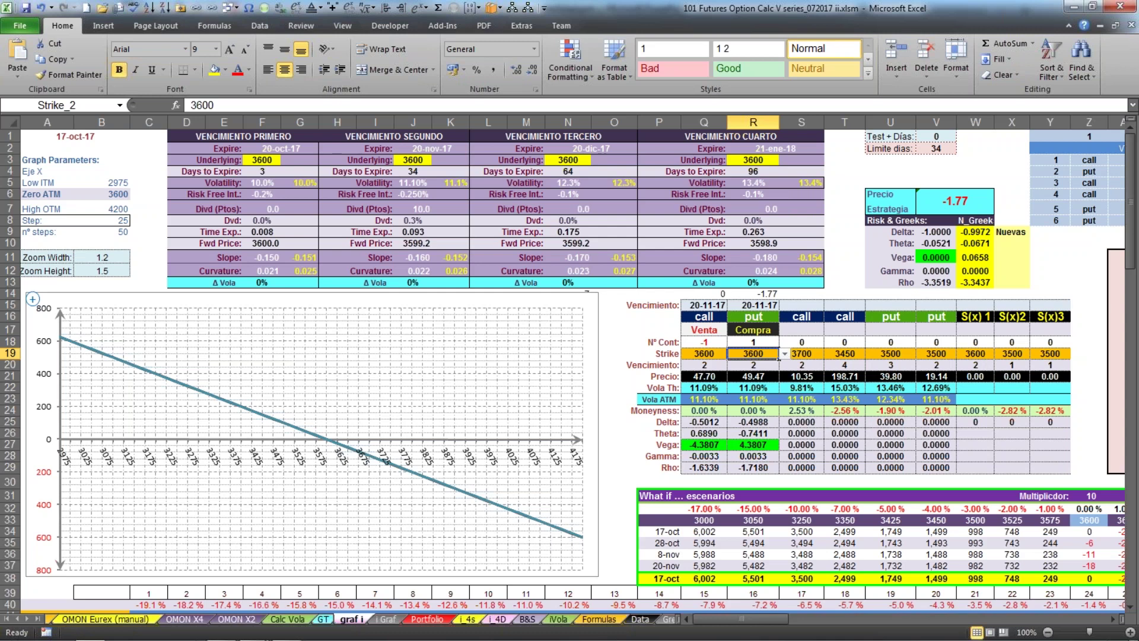
Set the contracts of both the 3600 put and the 3600 call to 0
{"action": "left_click", "coordinate": [736, 342]}
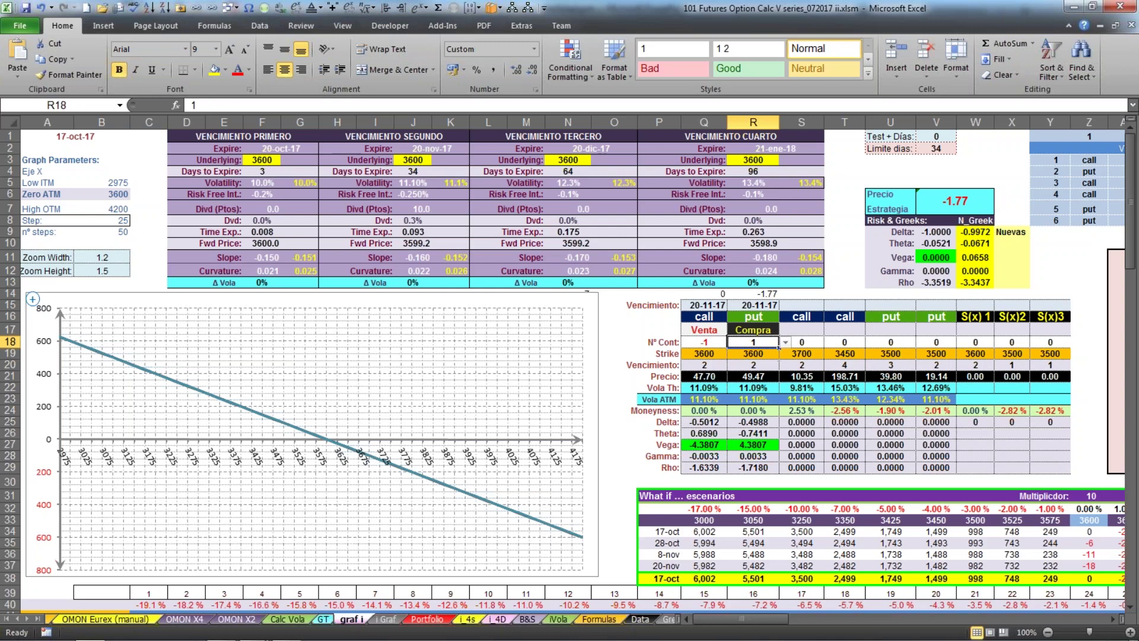
{"action": "type", "text": "0"}
{"action": "left_click", "coordinate": [712, 341]}
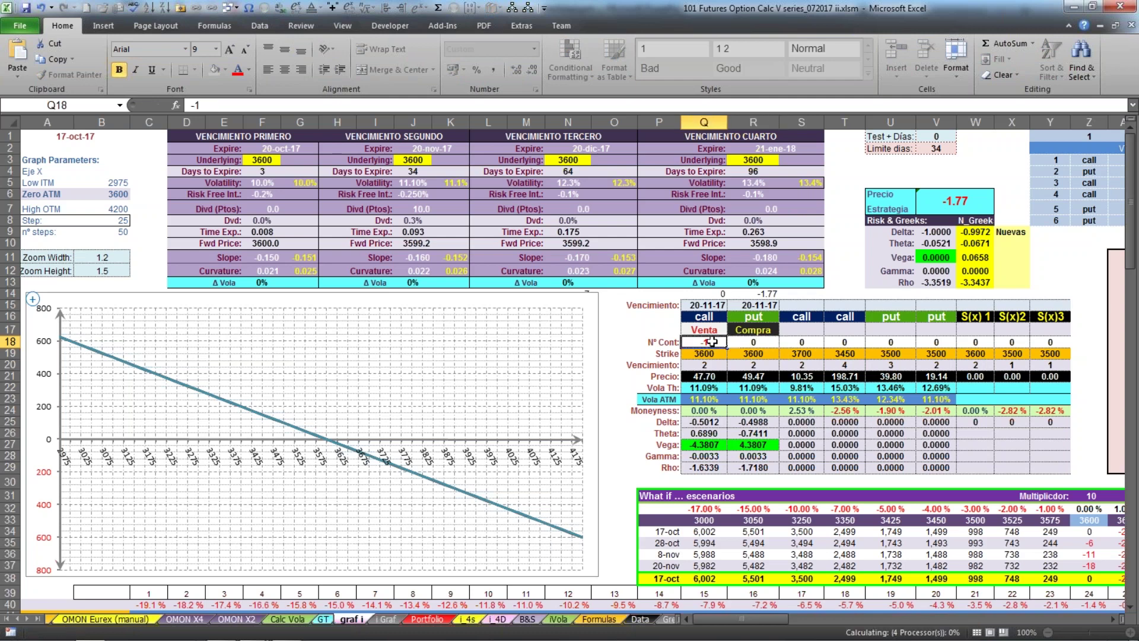
{"action": "type", "text": "0"}
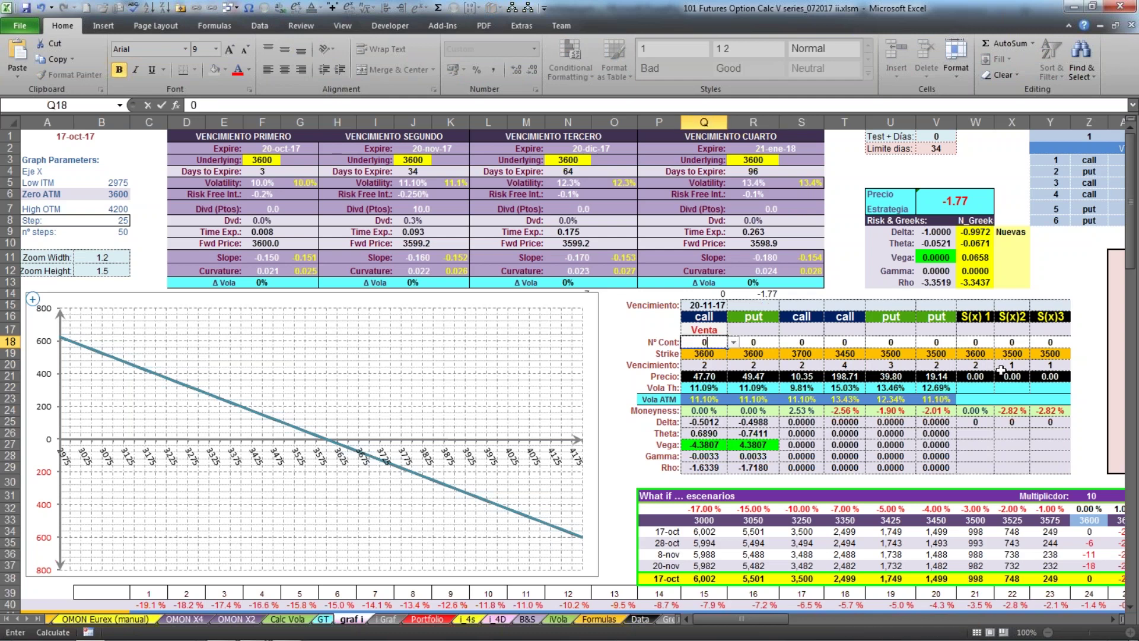
Set the S(x) 1 underlying leg at 3600 to 1 contract and inspect its payoff line on the chart
{"action": "left_click", "coordinate": [972, 341]}
{"action": "type", "text": "1"}
{"action": "key", "text": "Return"}
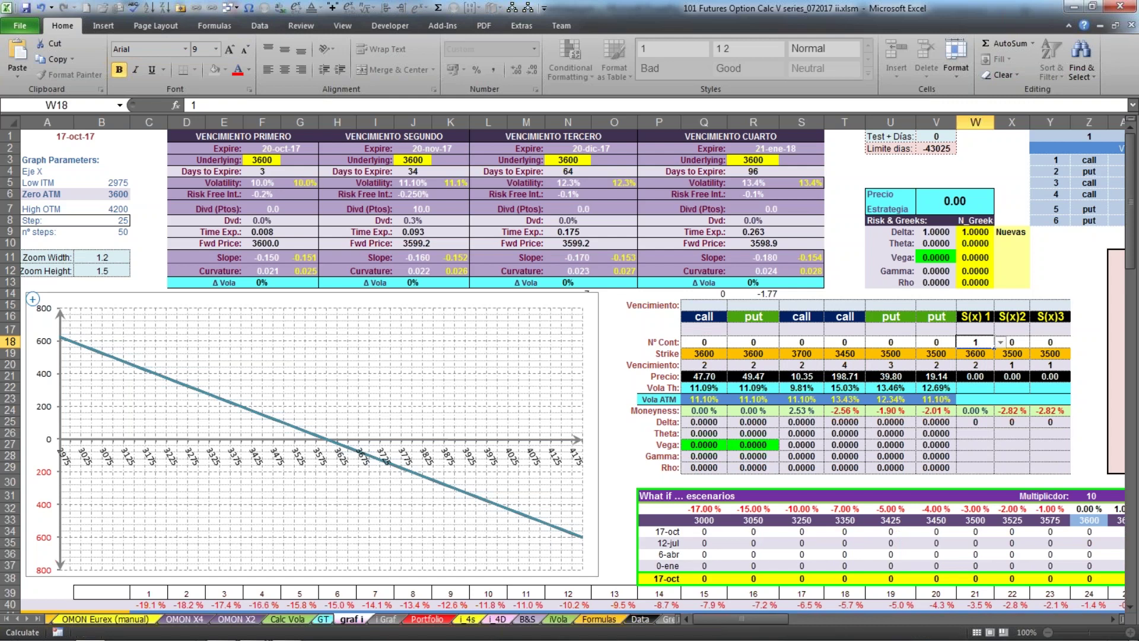
{"action": "left_click", "coordinate": [976, 353]}
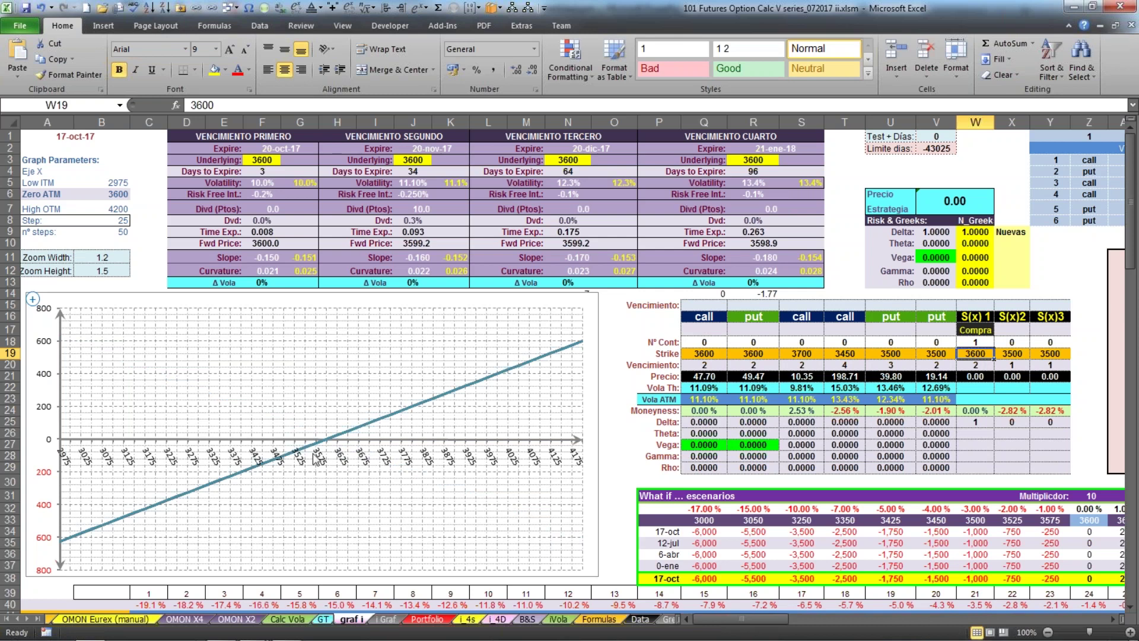
{"action": "mouse_move", "coordinate": [319, 450]}
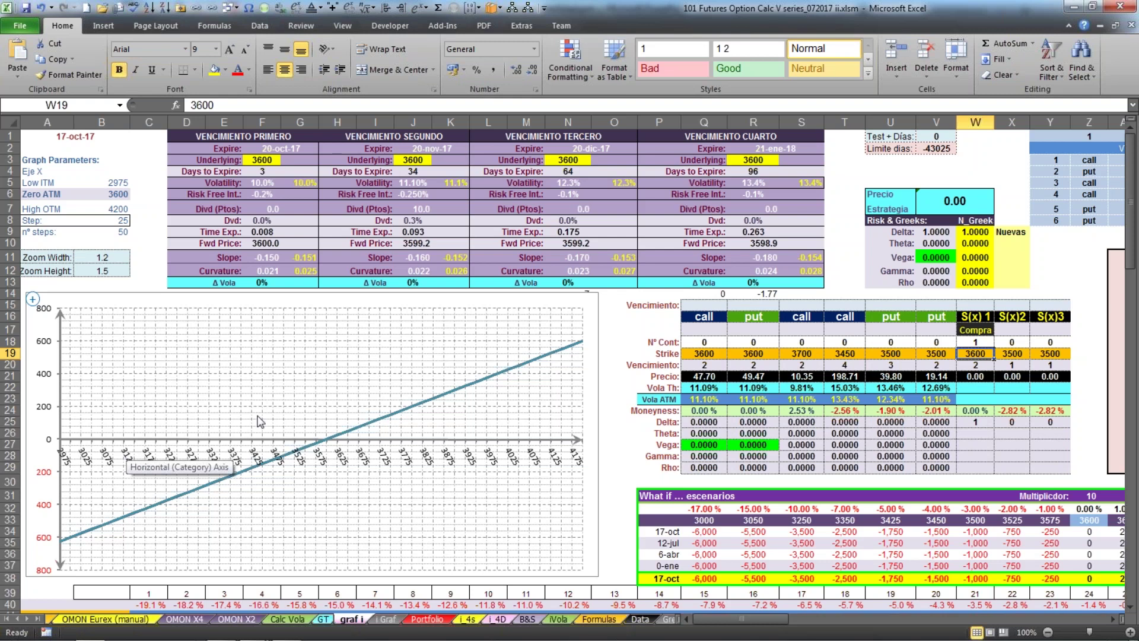
Set the 3600 put to 1 contract to combine it with the long underlying as a synthetic long call
{"action": "left_click", "coordinate": [754, 342]}
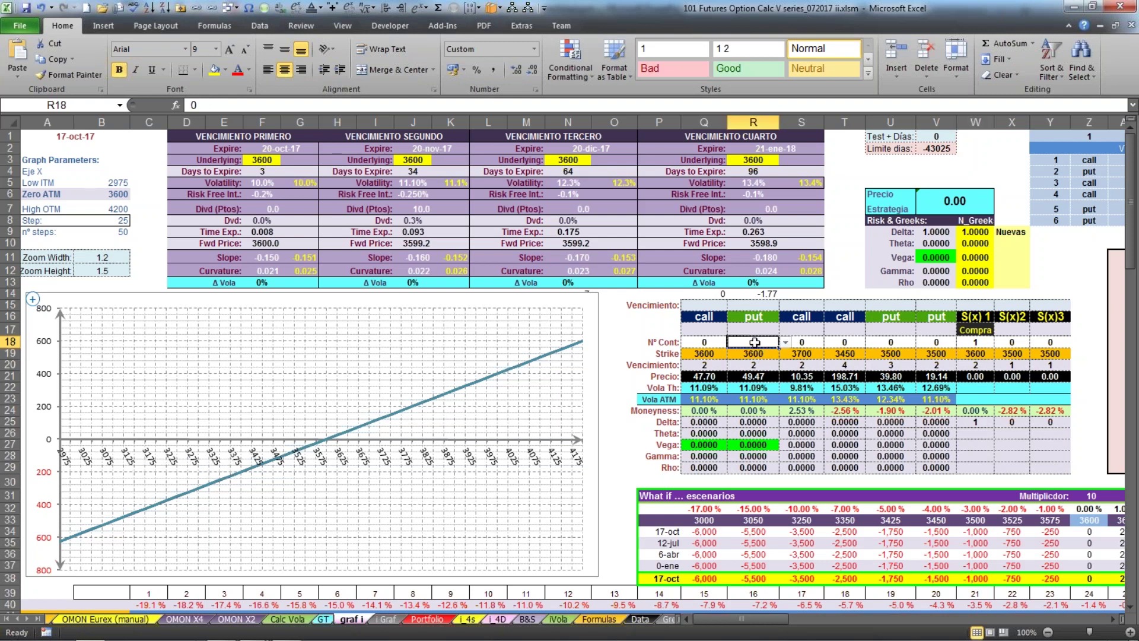
{"action": "type", "text": "1"}
{"action": "key", "text": "Return"}
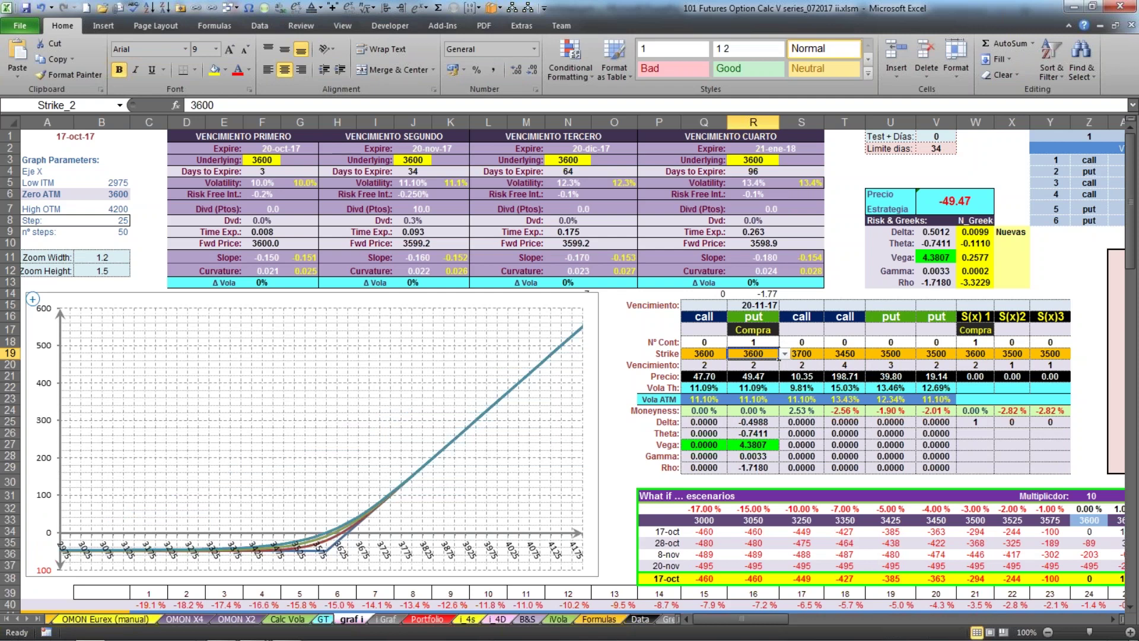
{"action": "left_click", "coordinate": [975, 343]}
Set both the 3600 put and the S(x) 1 underlying to -1 contract to build a synthetic short call
{"action": "left_click", "coordinate": [759, 341]}
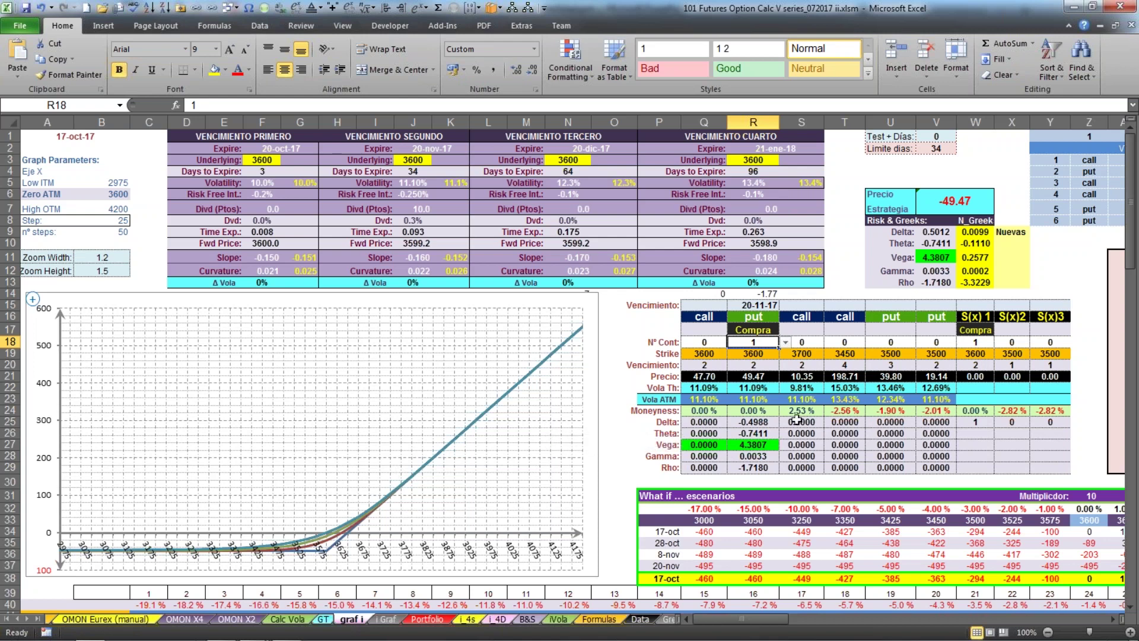
{"action": "type", "text": "-1"}
{"action": "key", "text": "Return"}
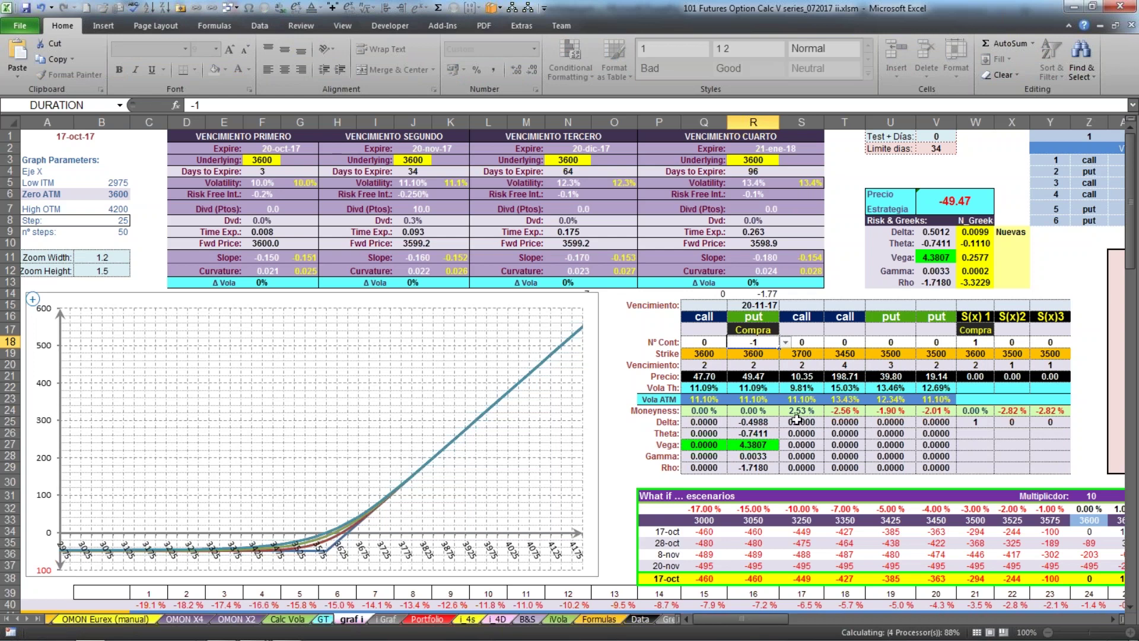
{"action": "left_click", "coordinate": [975, 342]}
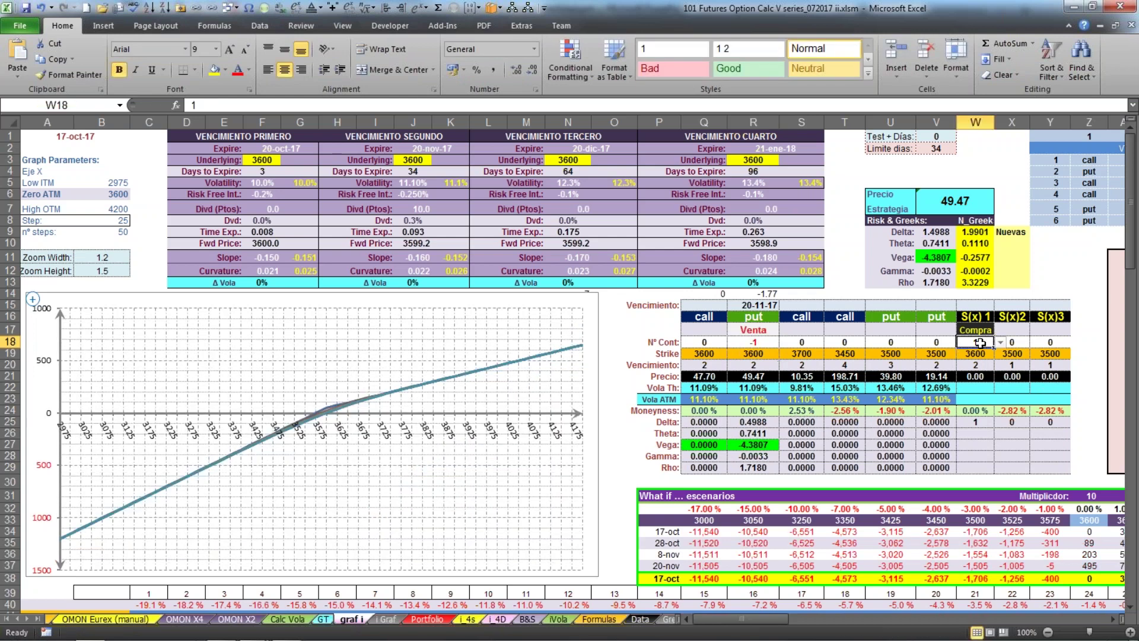
{"action": "type", "text": "-1"}
{"action": "key", "text": "Return"}
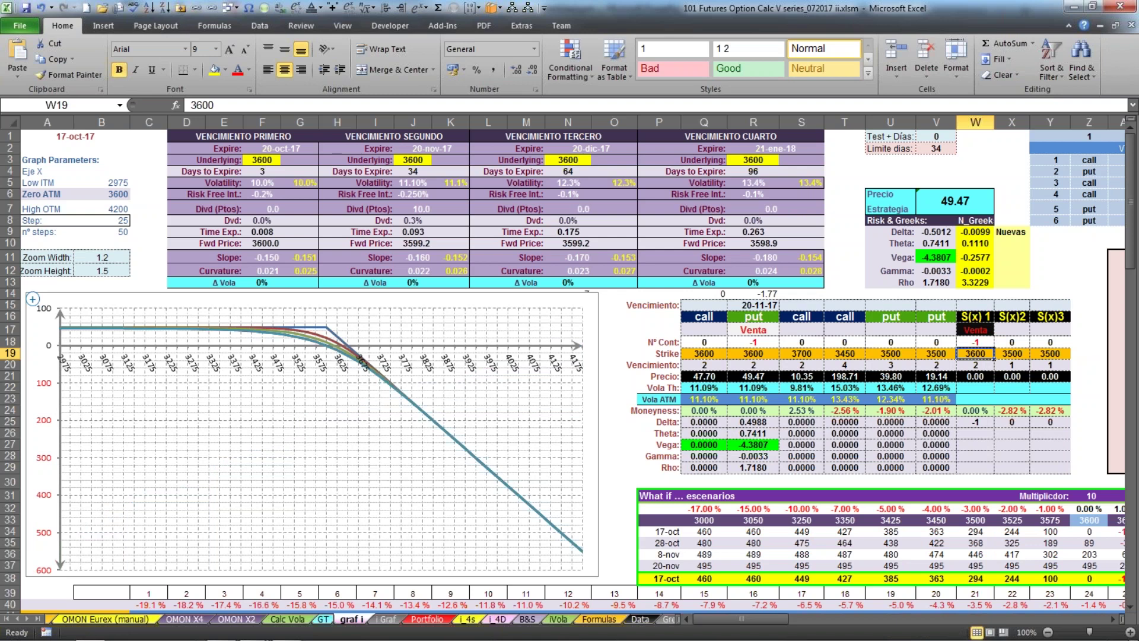
Clear the strategy by setting the 3600 put and the S(x) 1 underlying to 0 contracts
{"action": "left_click", "coordinate": [750, 342]}
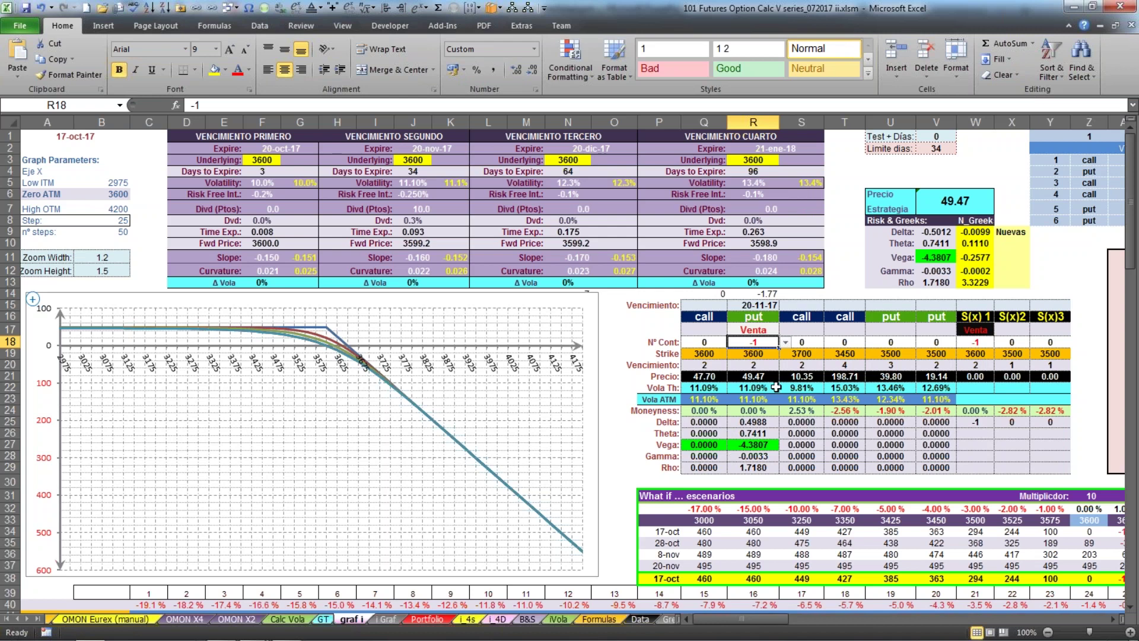
{"action": "type", "text": "0"}
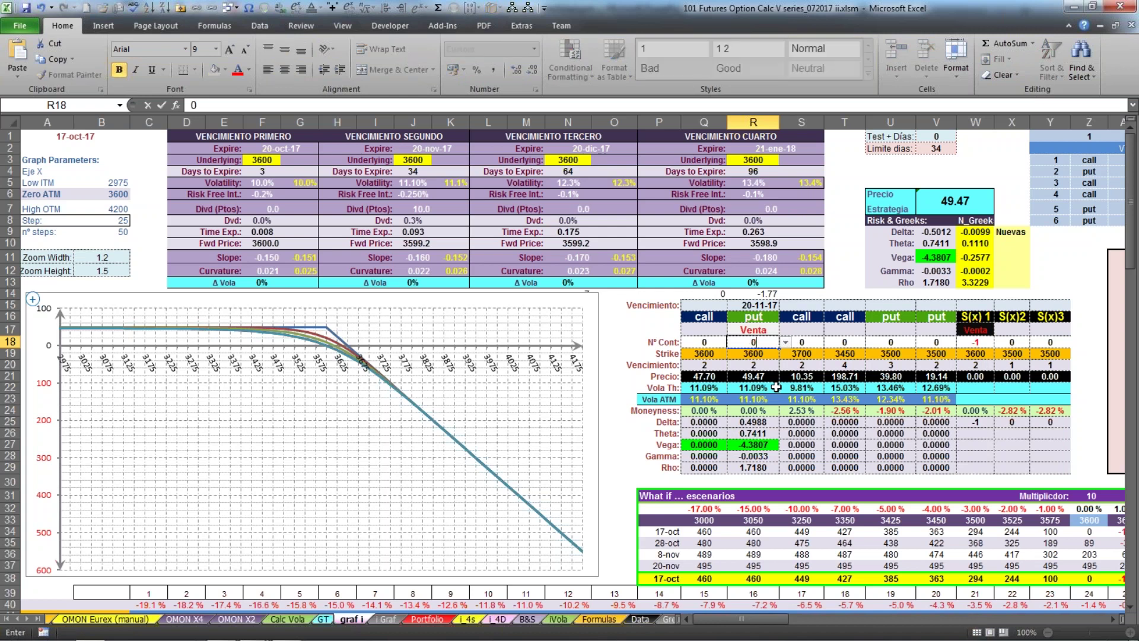
{"action": "left_click", "coordinate": [978, 341]}
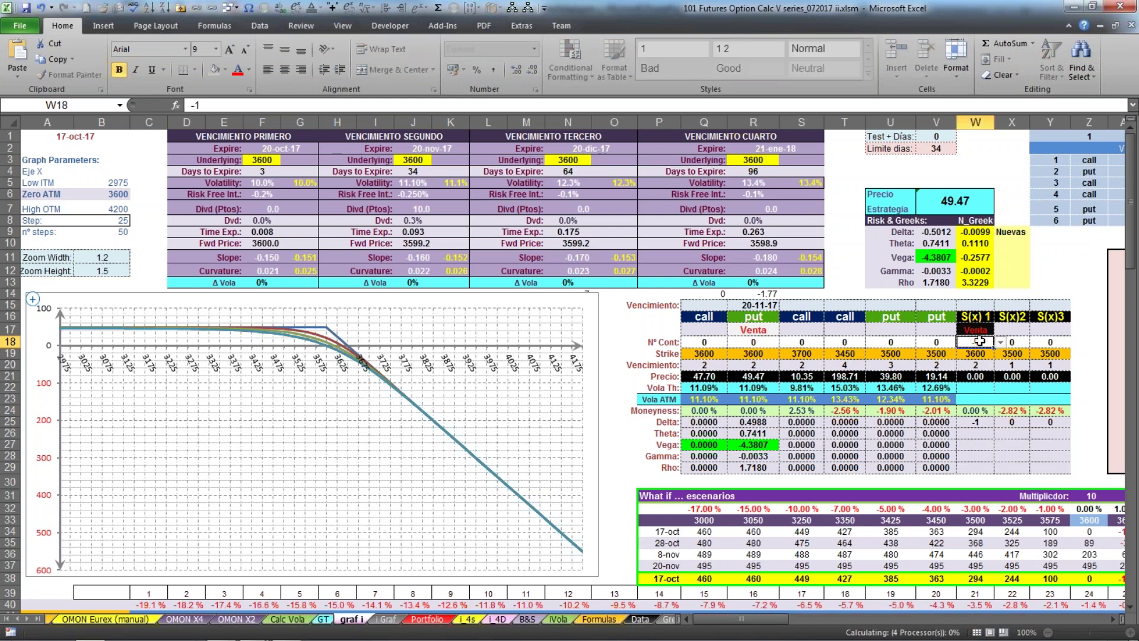
{"action": "type", "text": "0"}
{"action": "key", "text": "Return"}
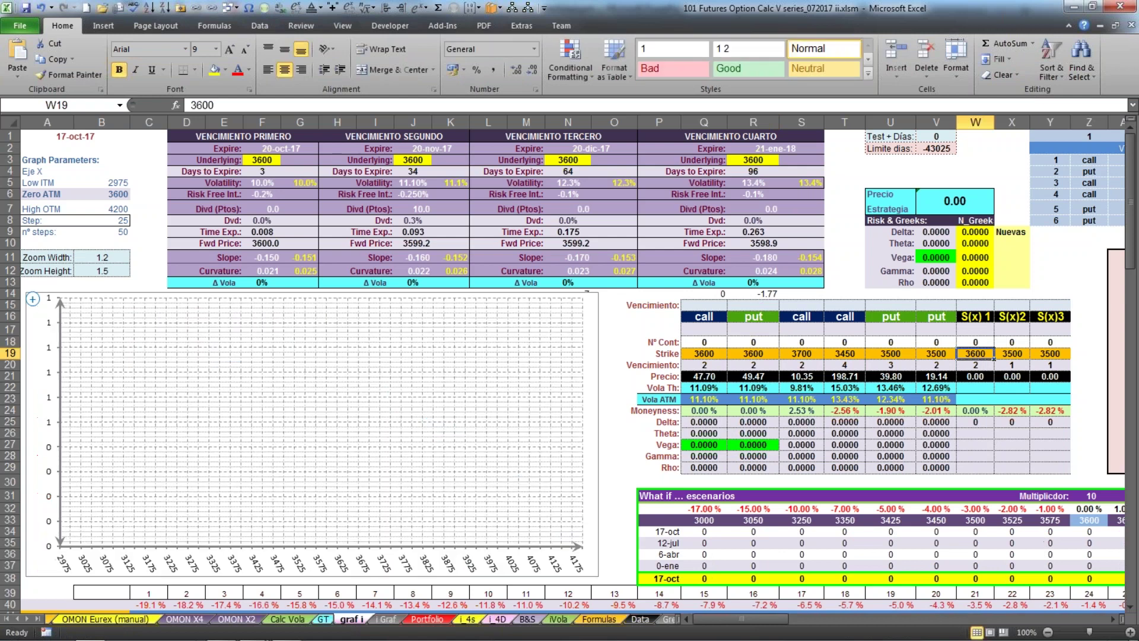
Consult the synthetic equivalences slide in the Derivados, Opciones y Volatilidad presentation in PowerPoint and return to the Excel workbook
{"action": "left_click", "coordinate": [744, 344]}
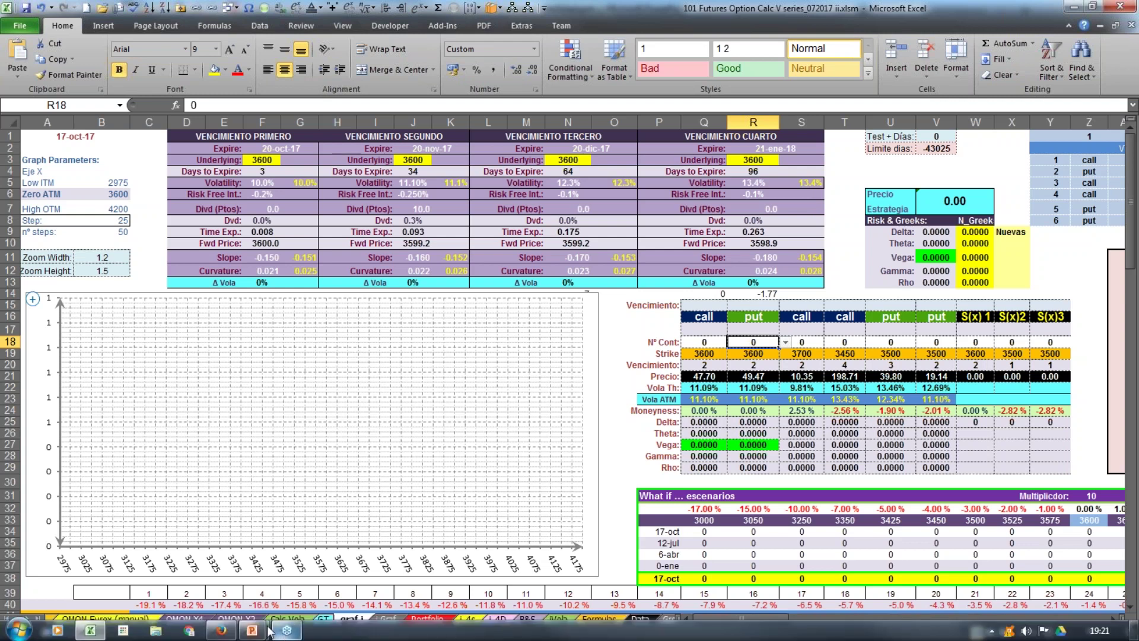
{"action": "mouse_move", "coordinate": [252, 631]}
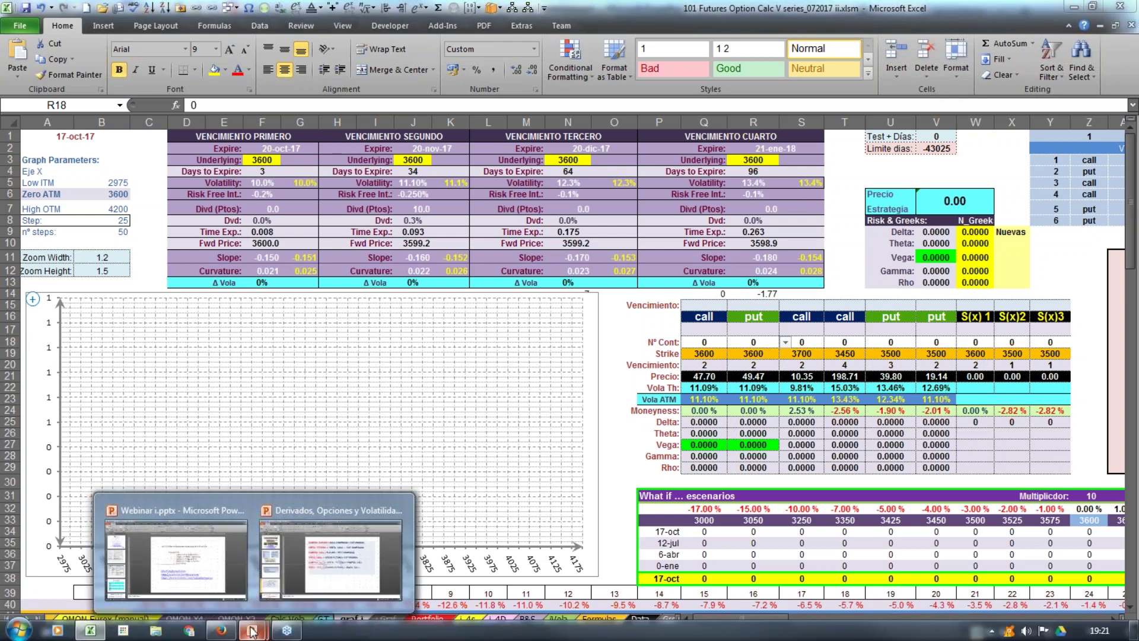
{"action": "left_click", "coordinate": [332, 570]}
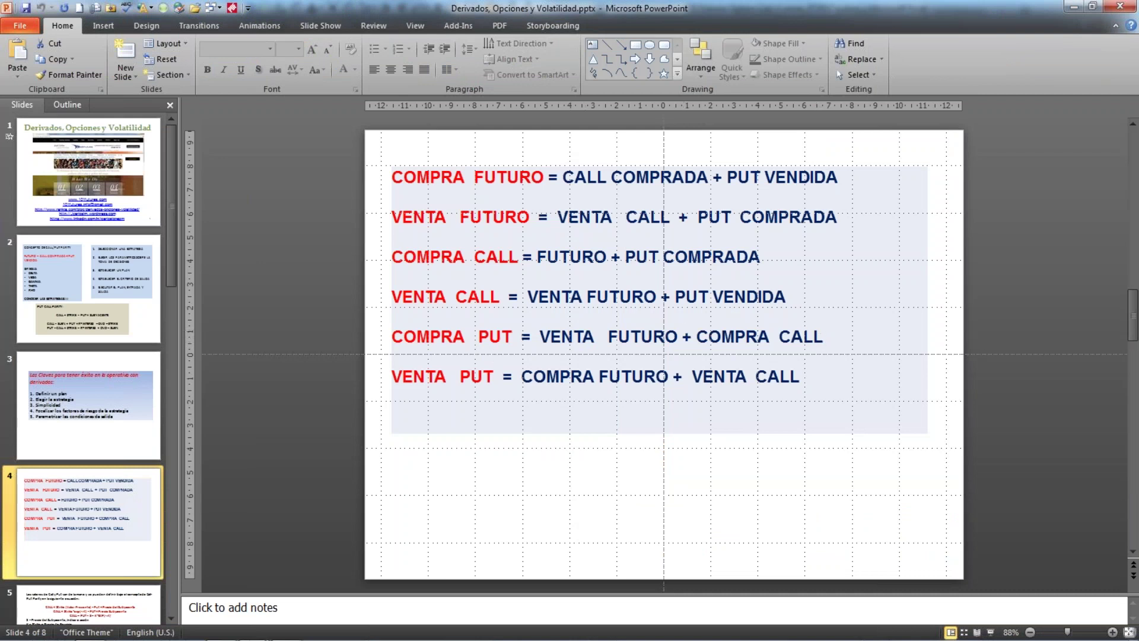
{"action": "left_click", "coordinate": [1074, 7]}
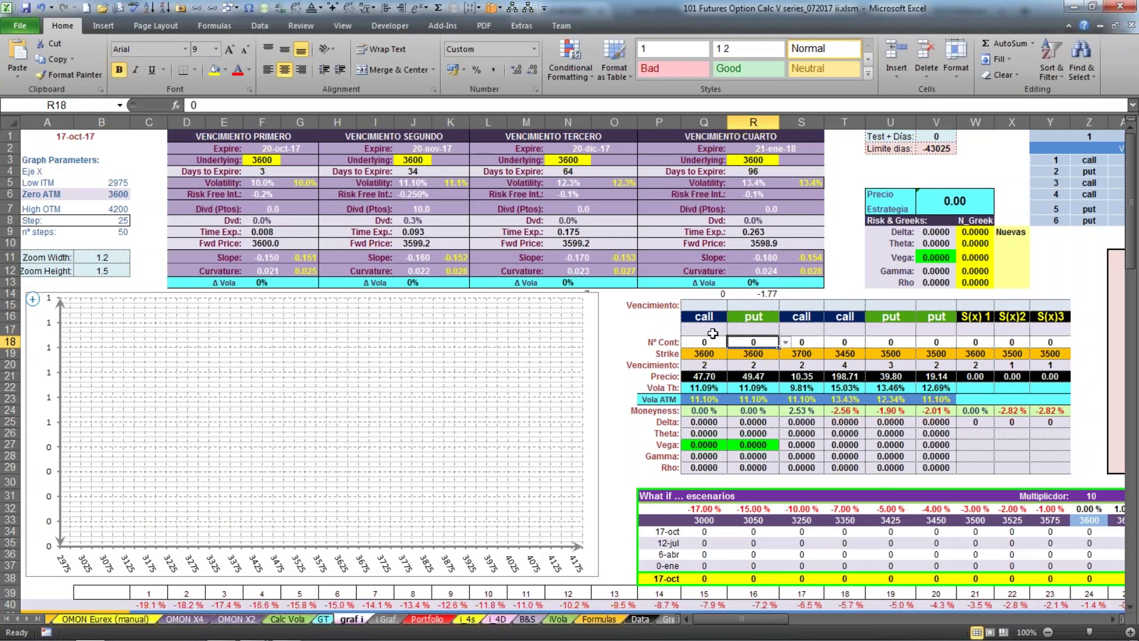
Set the S(x) 1 underlying to -1 contract and the 3600 call to 1 contract to build a synthetic long put
{"action": "left_click", "coordinate": [975, 342]}
{"action": "type", "text": "-1"}
{"action": "key", "text": "Return"}
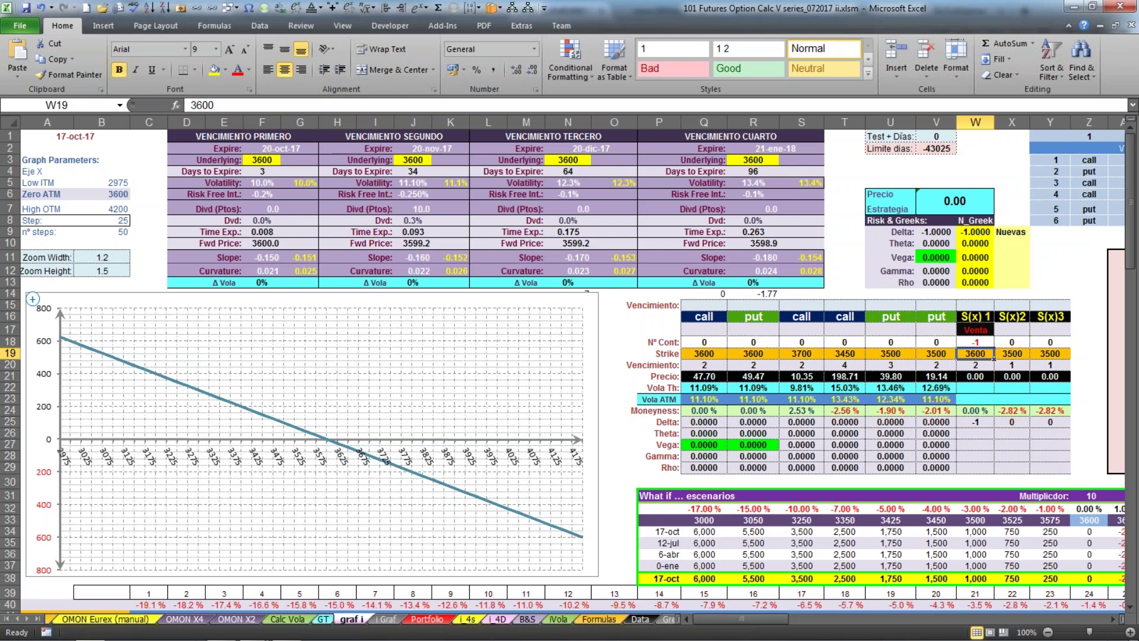
{"action": "left_click", "coordinate": [707, 341]}
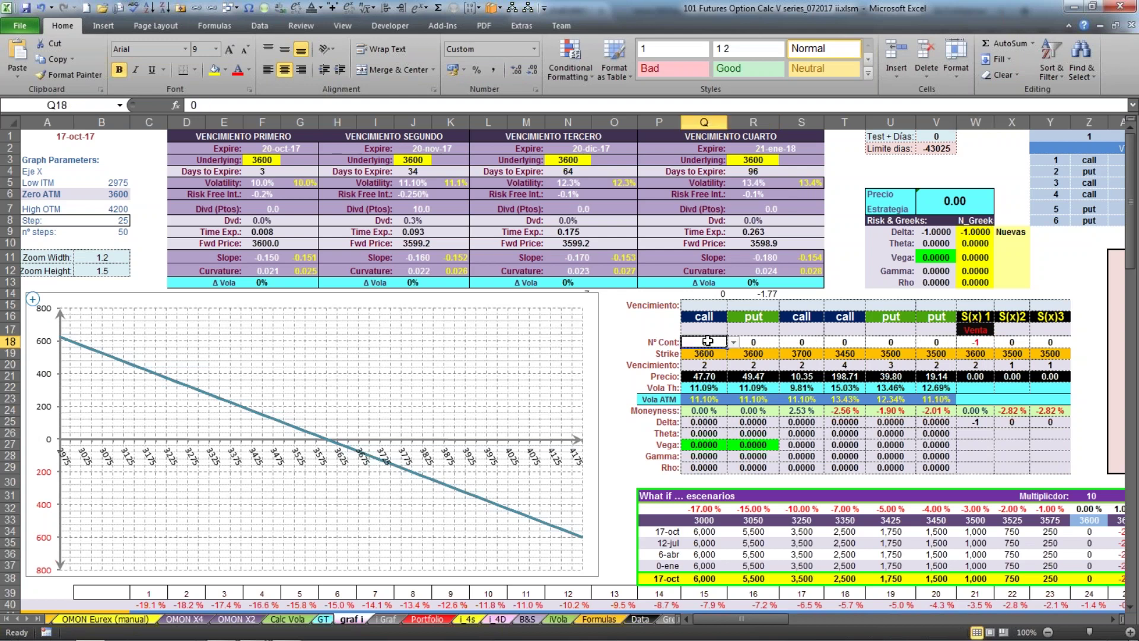
{"action": "type", "text": "1"}
{"action": "key", "text": "Return"}
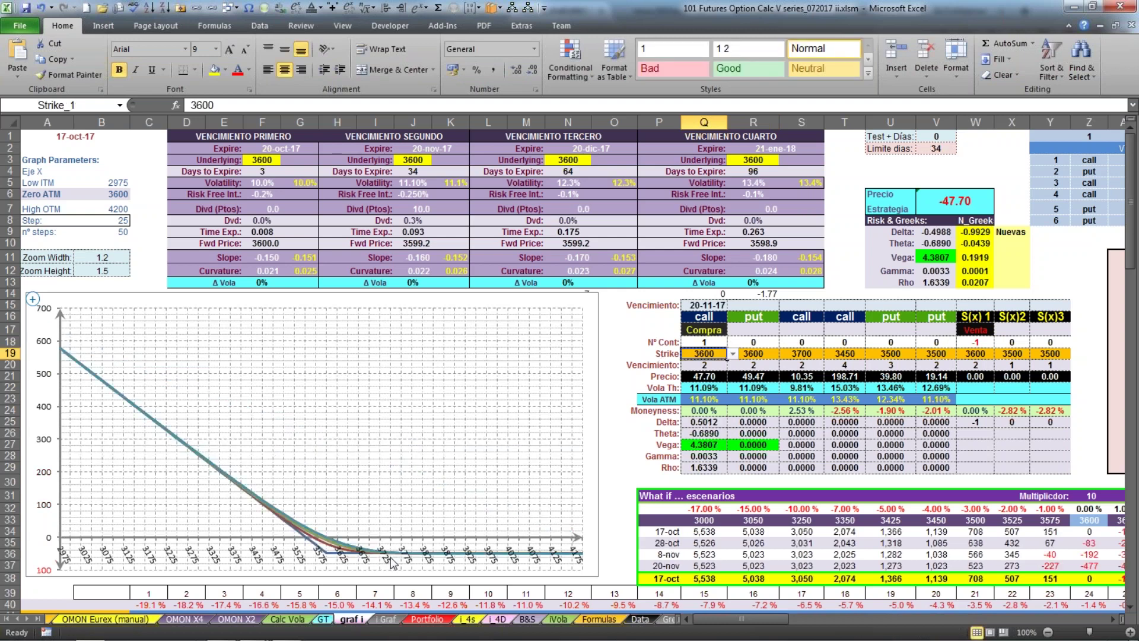
{"action": "left_click", "coordinate": [754, 317]}
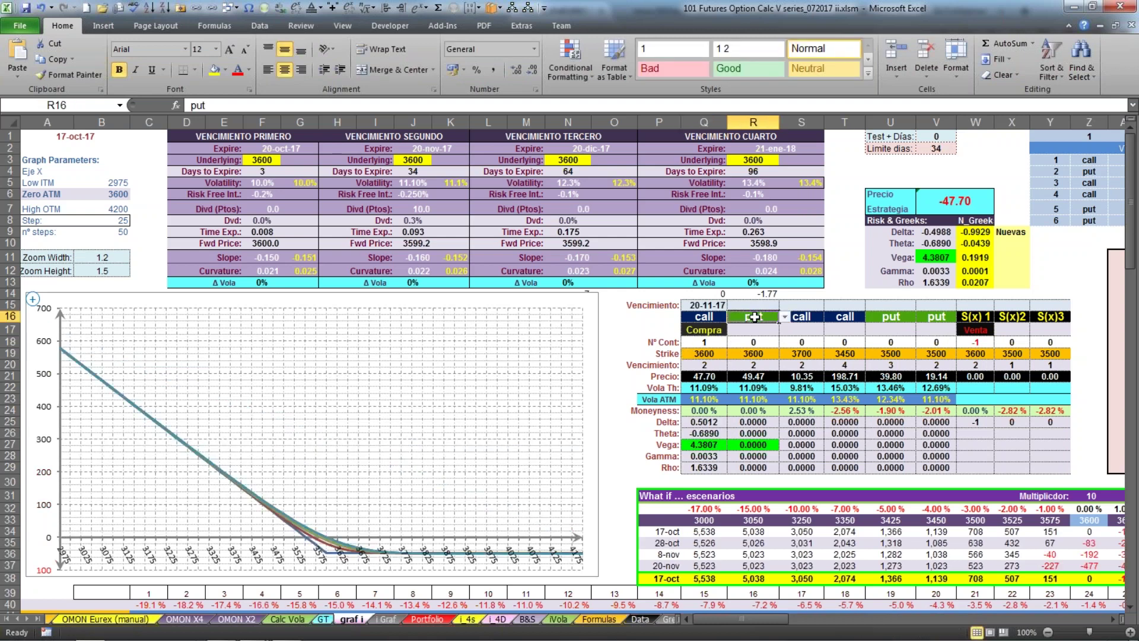
{"action": "left_click", "coordinate": [762, 343]}
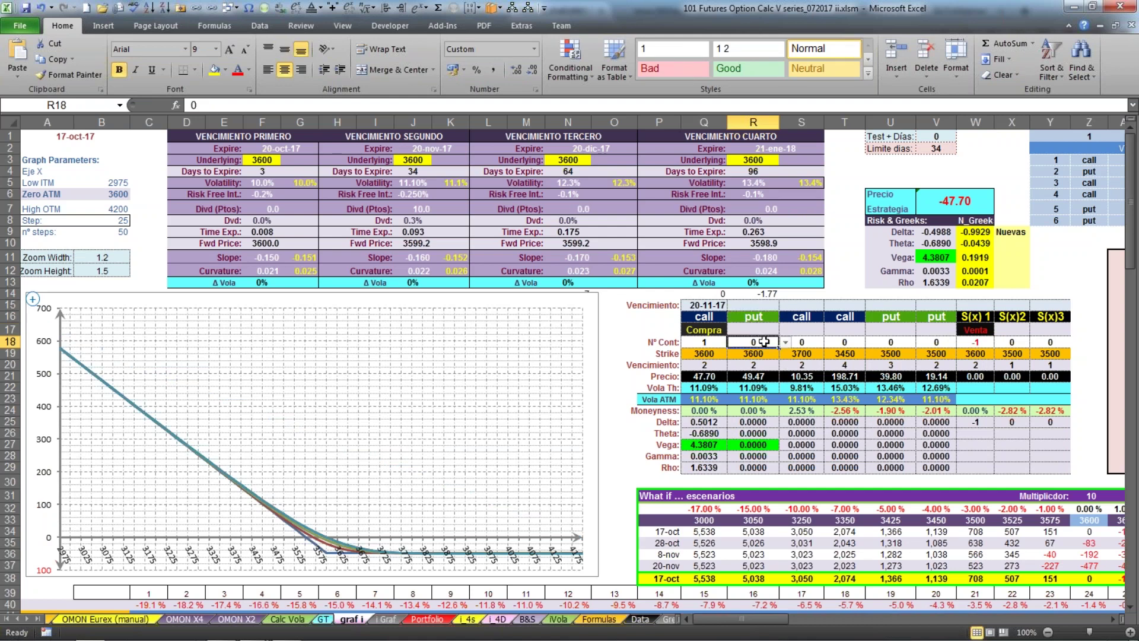
{"action": "left_click", "coordinate": [704, 340]}
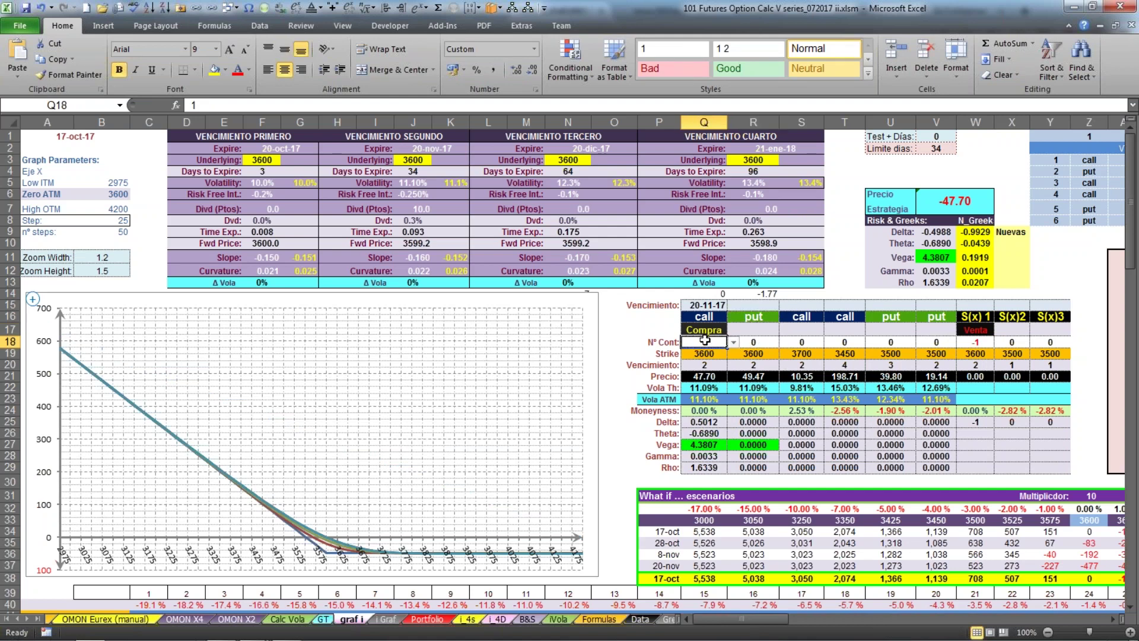
{"action": "left_click", "coordinate": [973, 342]}
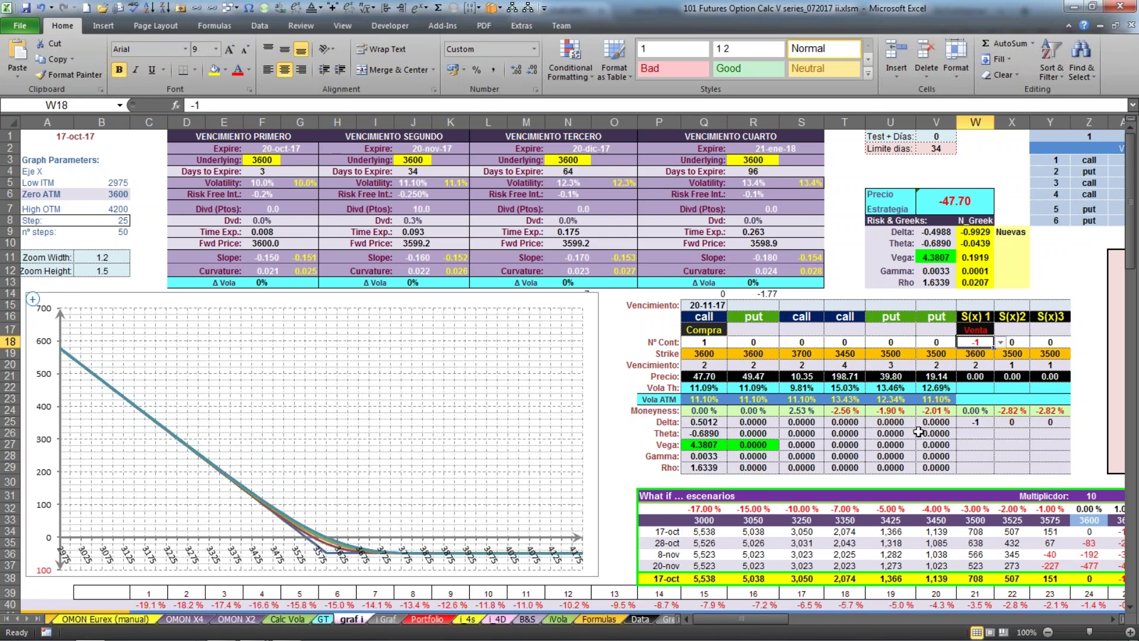
{"action": "left_click", "coordinate": [744, 341]}
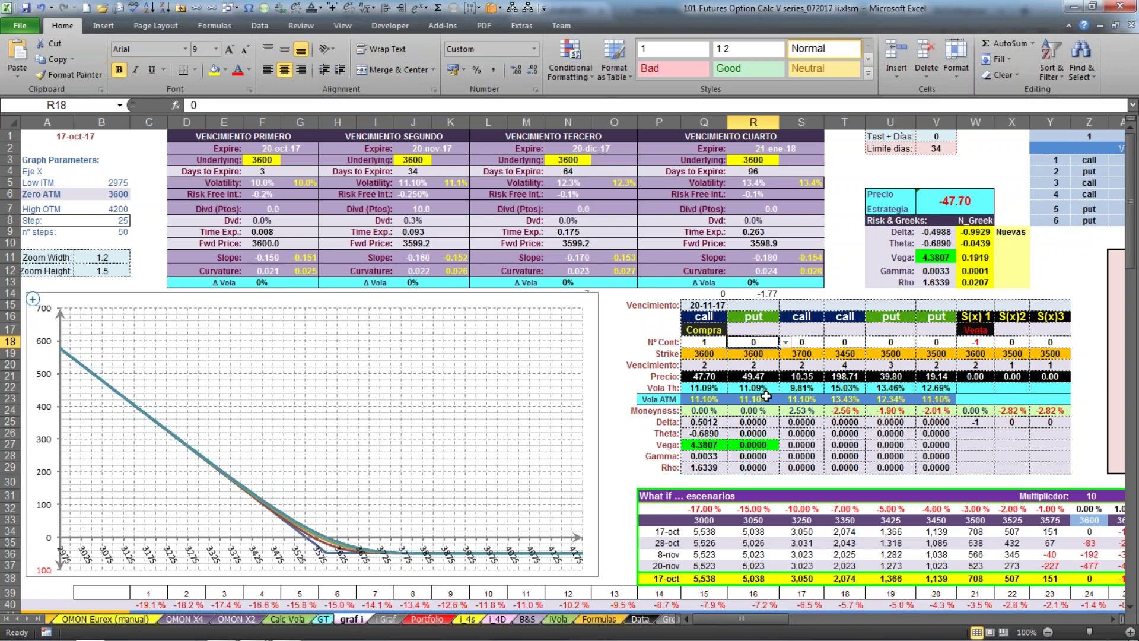
Try -2 contracts of the S(x) 1 underlying against the long 3600 call, and restore the underlying to -1
{"action": "left_click", "coordinate": [975, 343]}
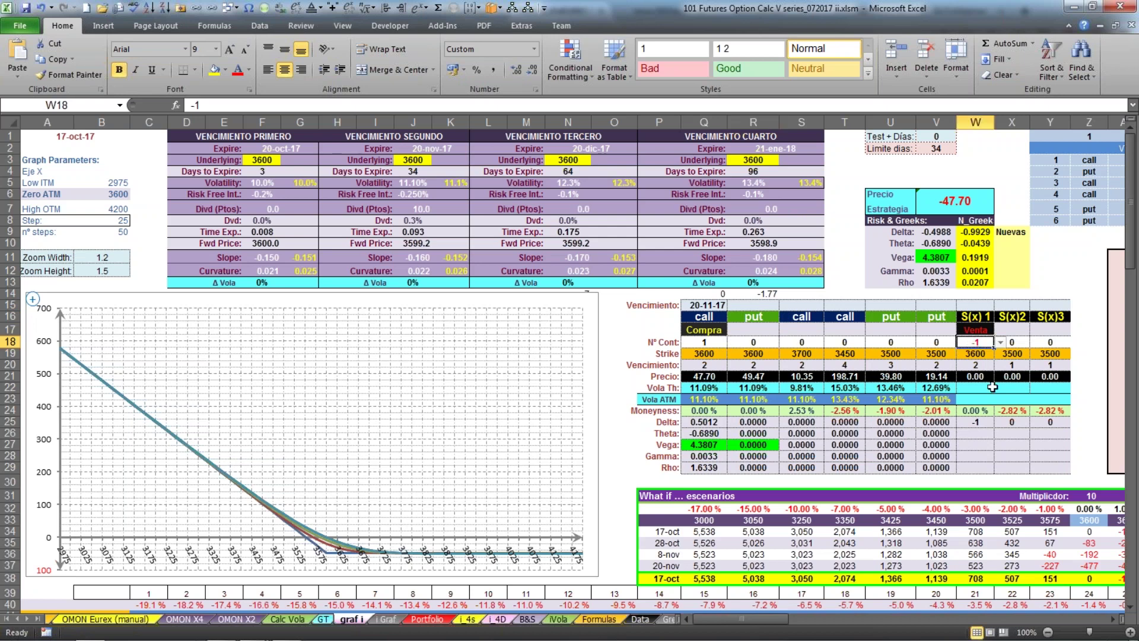
{"action": "type", "text": "-2"}
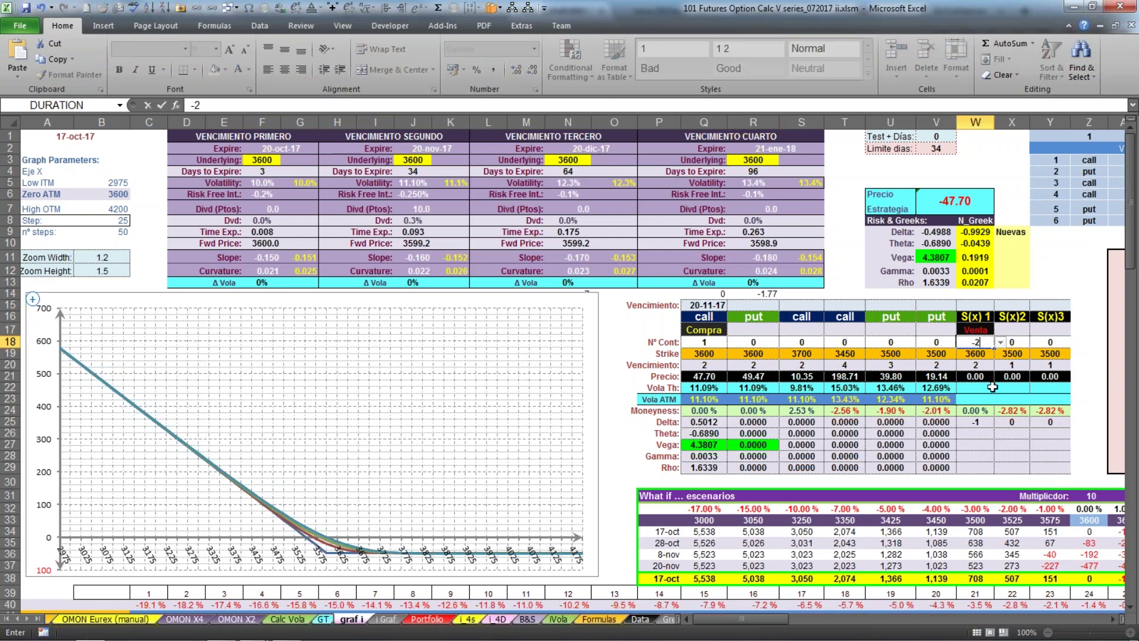
{"action": "key", "text": "Return"}
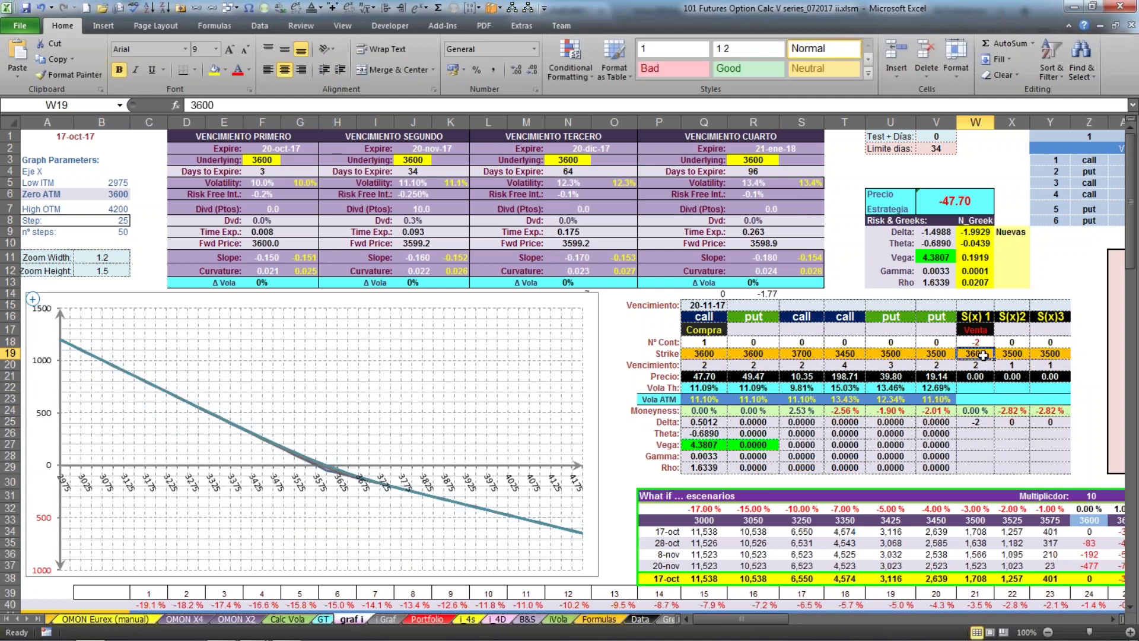
{"action": "key", "text": "Up"}
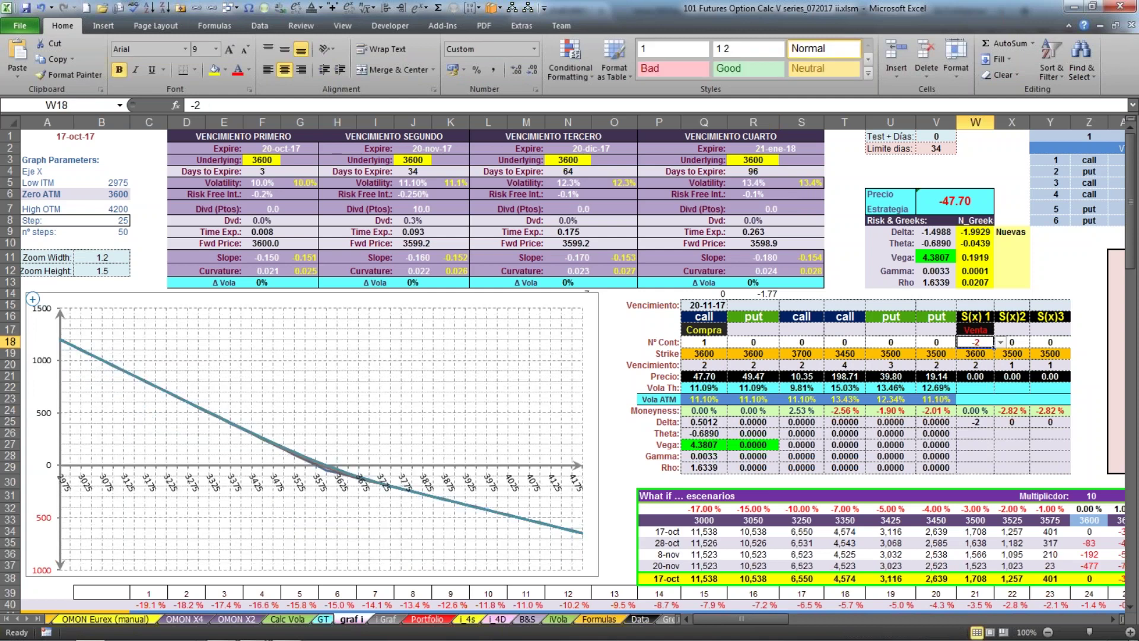
{"action": "type", "text": "-1"}
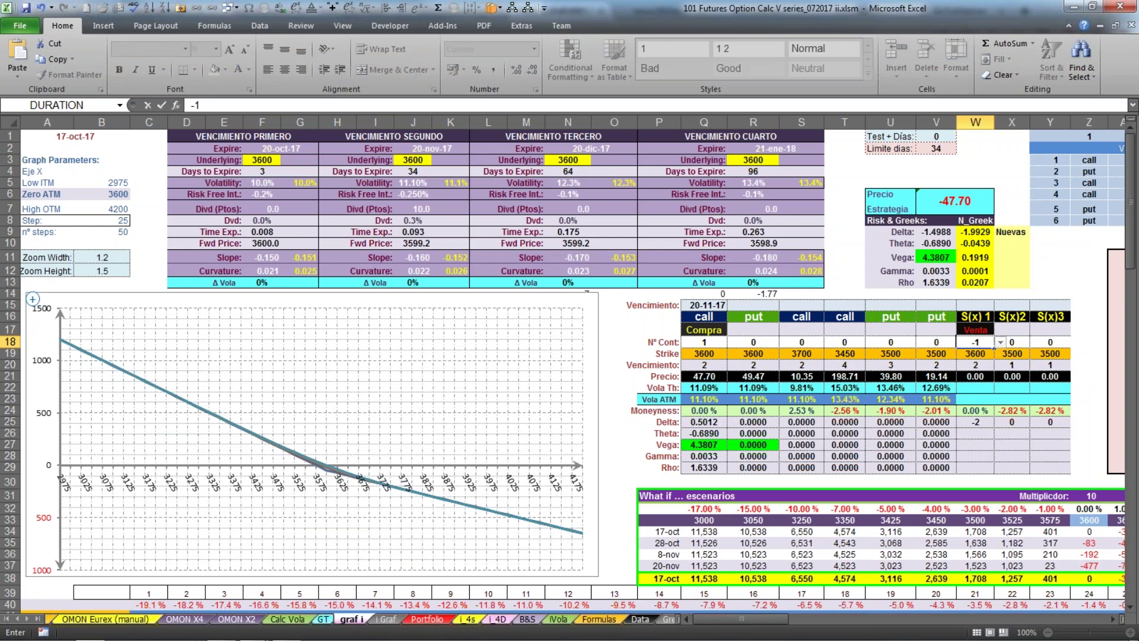
{"action": "key", "text": "Return"}
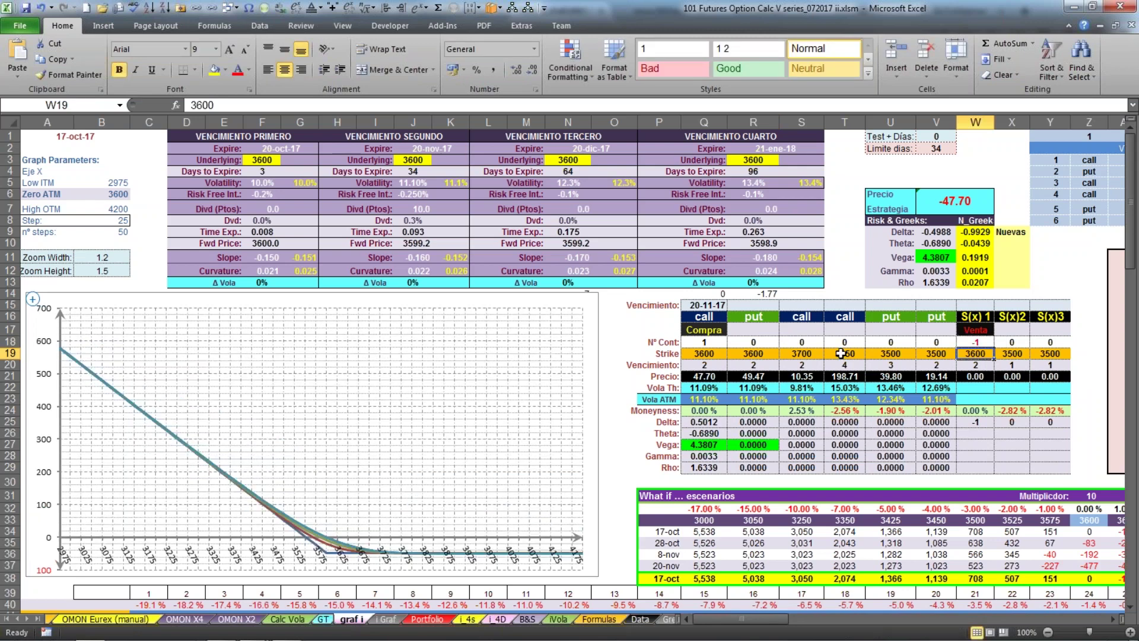
Try 2 contracts of the 3600 call against the short underlying, and restore the call to 1 contract
{"action": "left_click", "coordinate": [698, 340]}
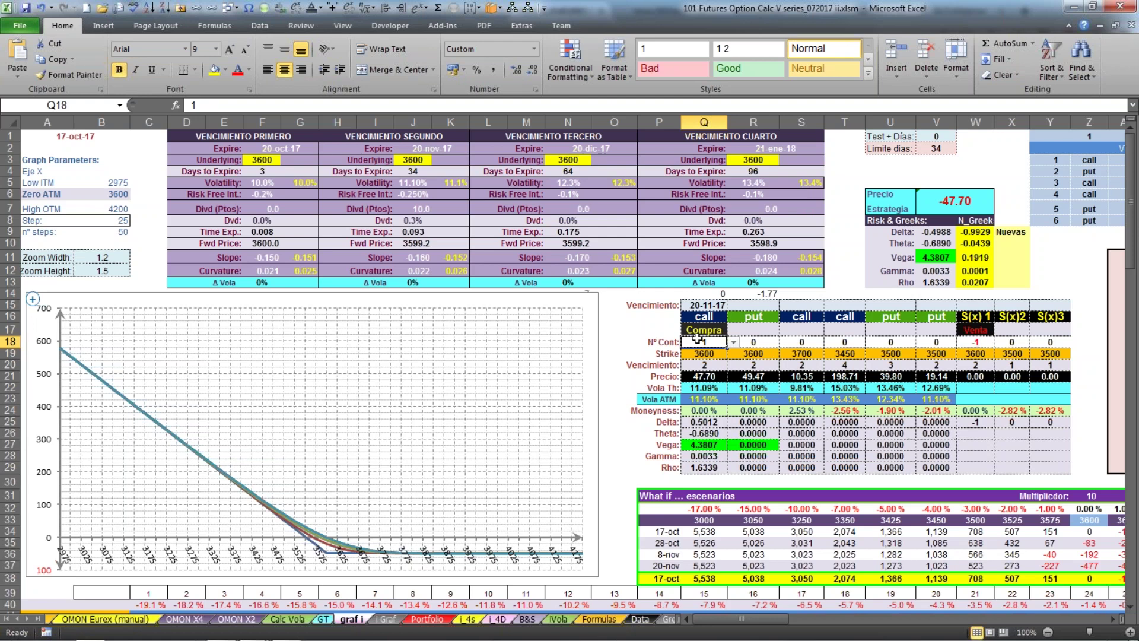
{"action": "type", "text": "2"}
{"action": "key", "text": "Return"}
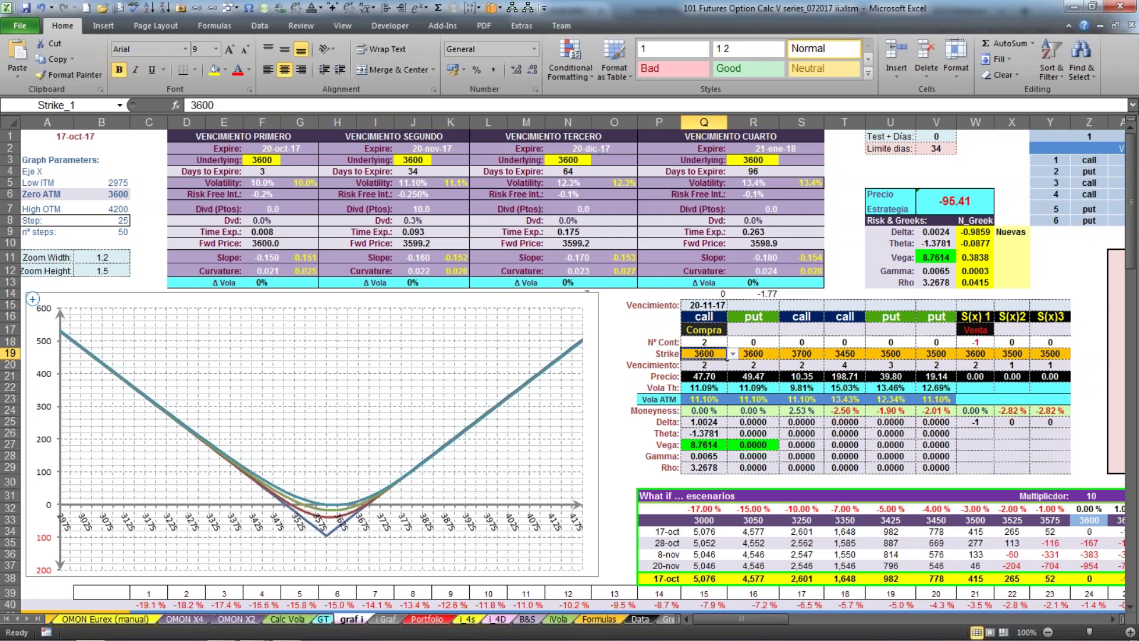
{"action": "left_click", "coordinate": [698, 342]}
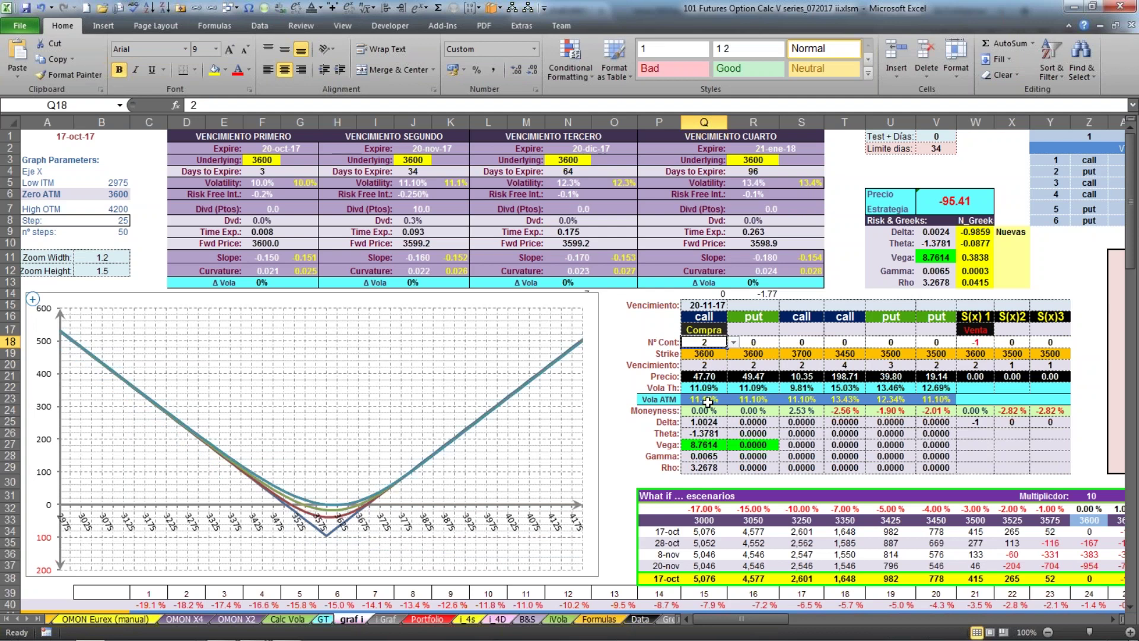
{"action": "type", "text": "1"}
{"action": "key", "text": "Return"}
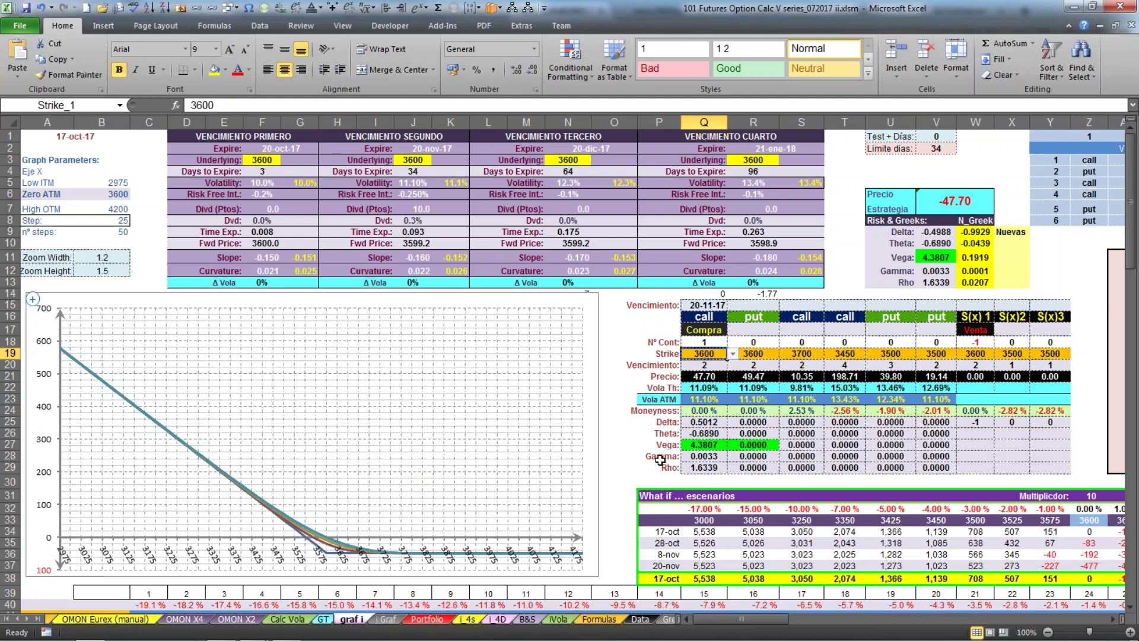
Set the 3600 call to -1 contract and the S(x) 1 underlying to 1 contract to build a synthetic short put
{"action": "mouse_move", "coordinate": [707, 640]}
{"action": "left_click", "coordinate": [702, 341]}
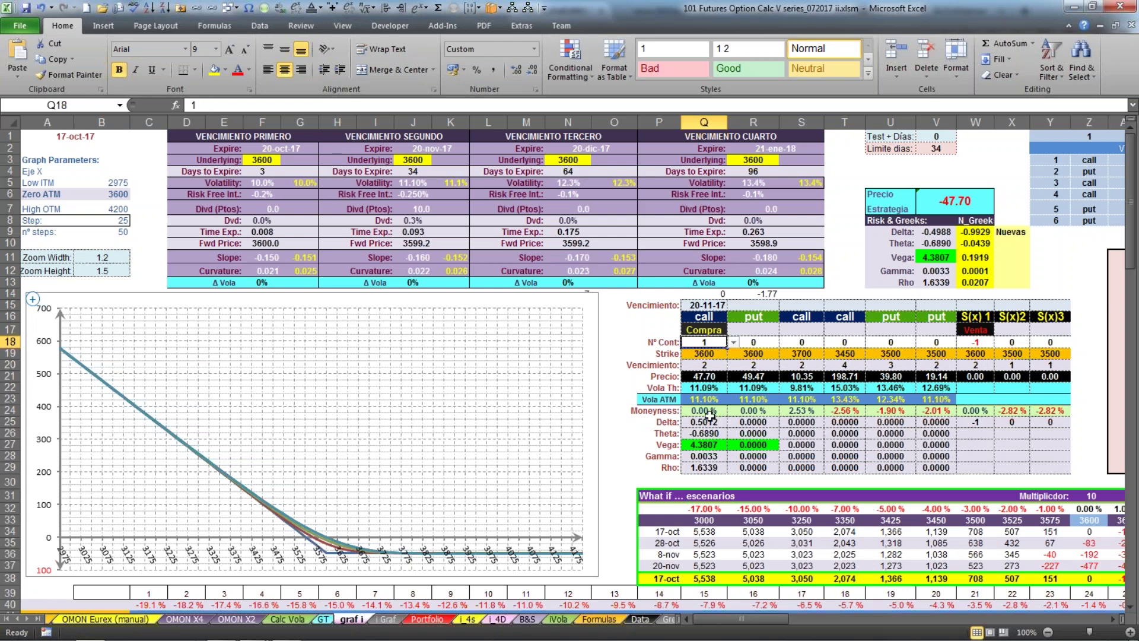
{"action": "type", "text": "-1"}
{"action": "key", "text": "Return"}
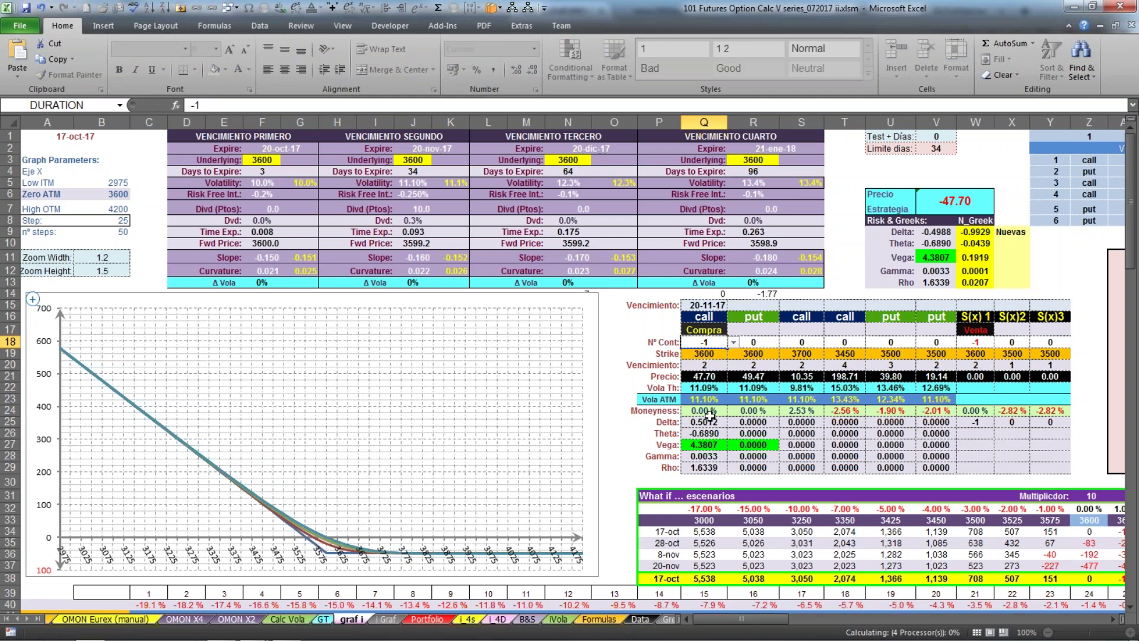
{"action": "left_click", "coordinate": [972, 342]}
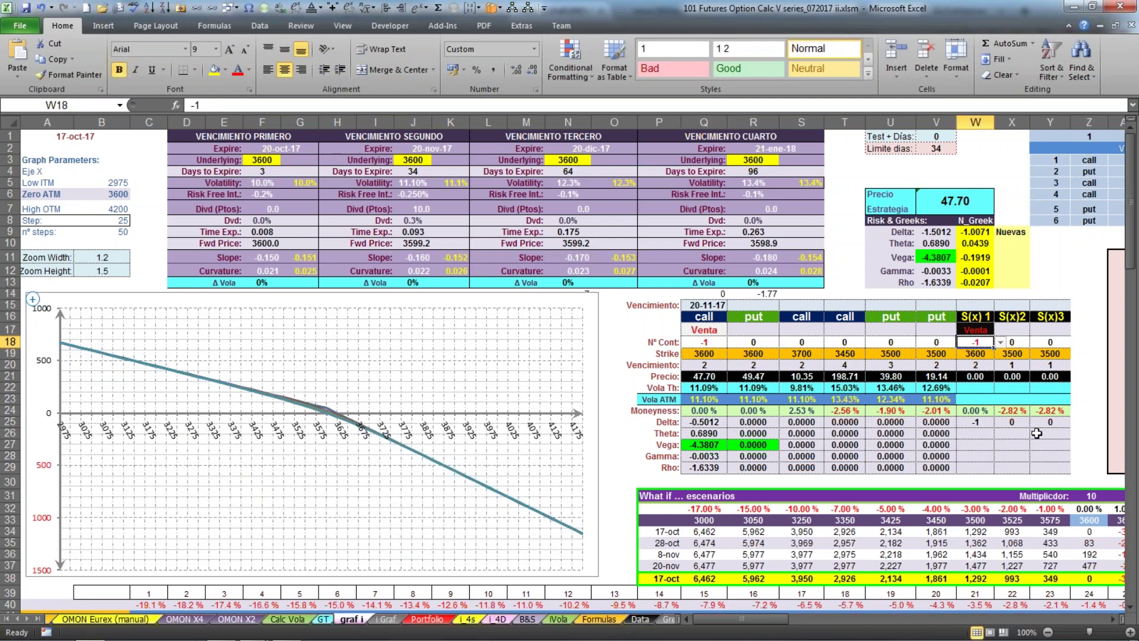
{"action": "type", "text": "1"}
{"action": "key", "text": "Return"}
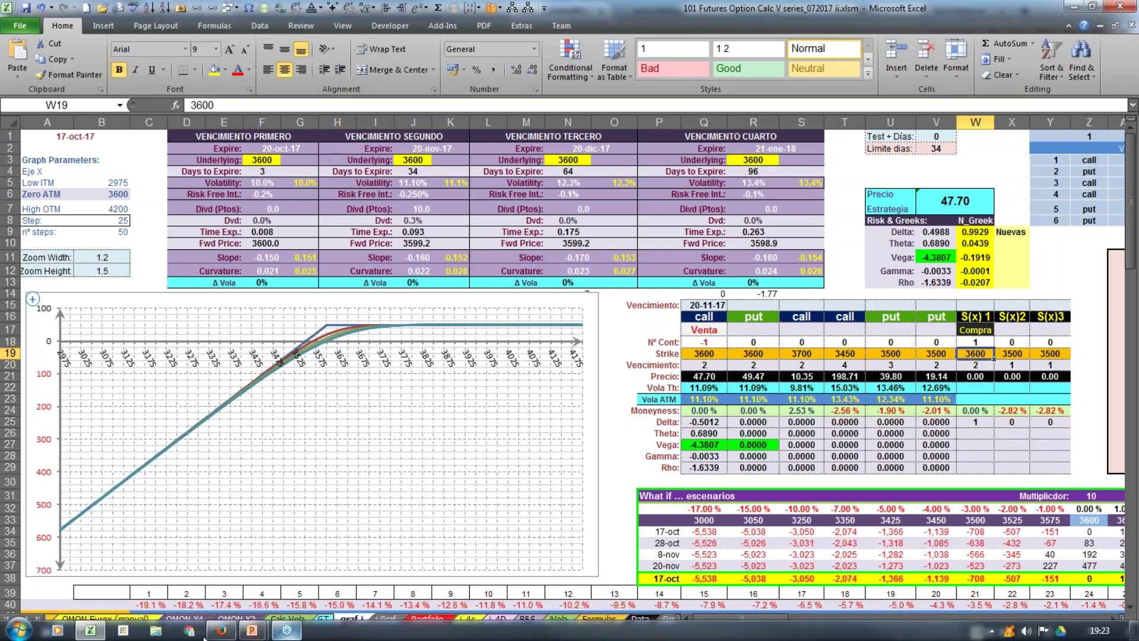
Consult the Estrategia Sintética table in the PDF open in Firefox and return to the Excel workbook
{"action": "left_click", "coordinate": [222, 631]}
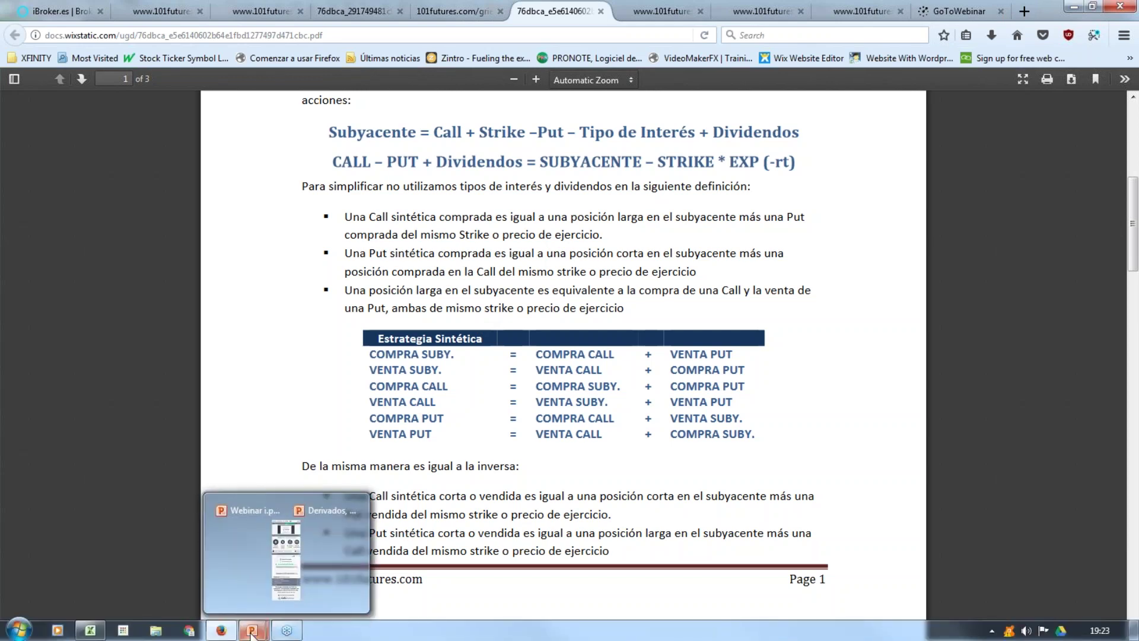
{"action": "mouse_move", "coordinate": [88, 637]}
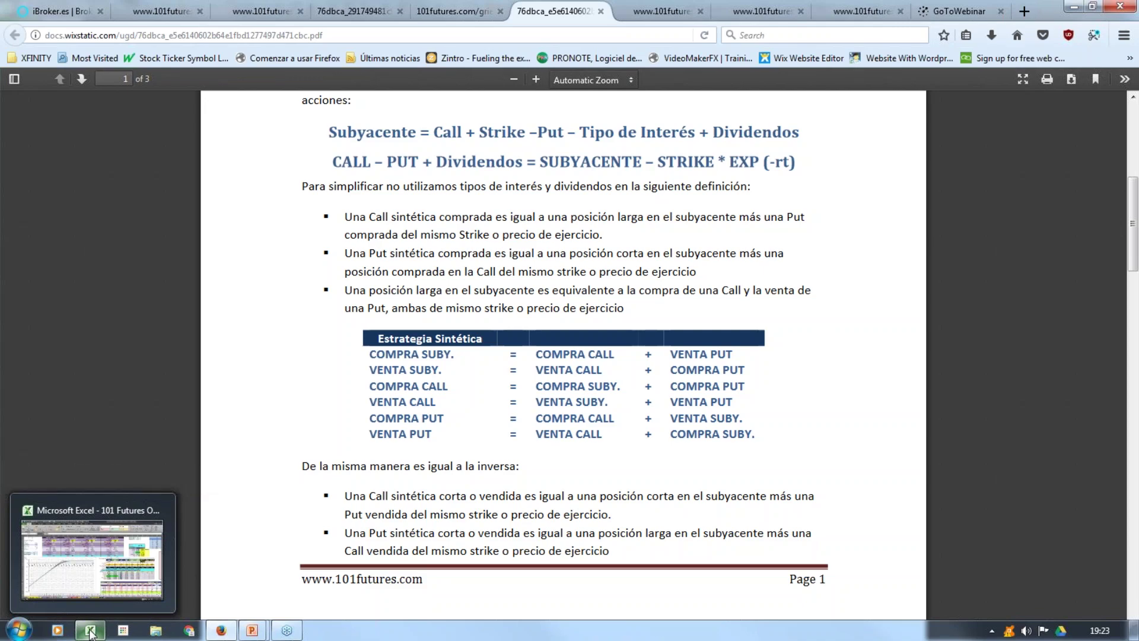
{"action": "left_click", "coordinate": [90, 633]}
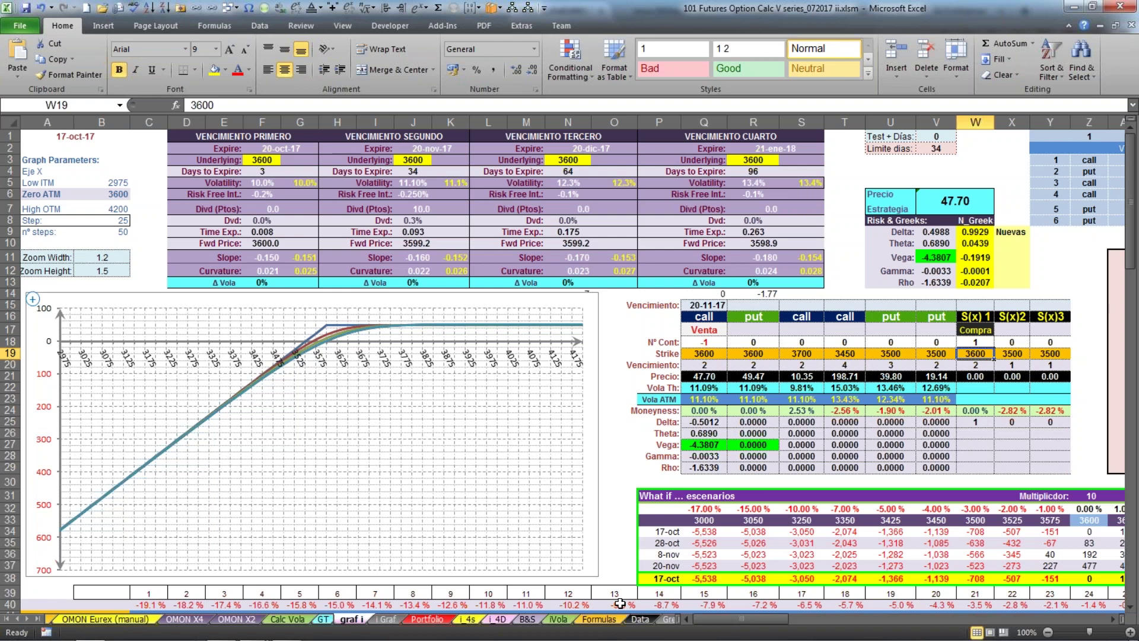
Open the B&S sheet and inspect the put-call parity formula for the call in the first valuation block
{"action": "left_click", "coordinate": [526, 620]}
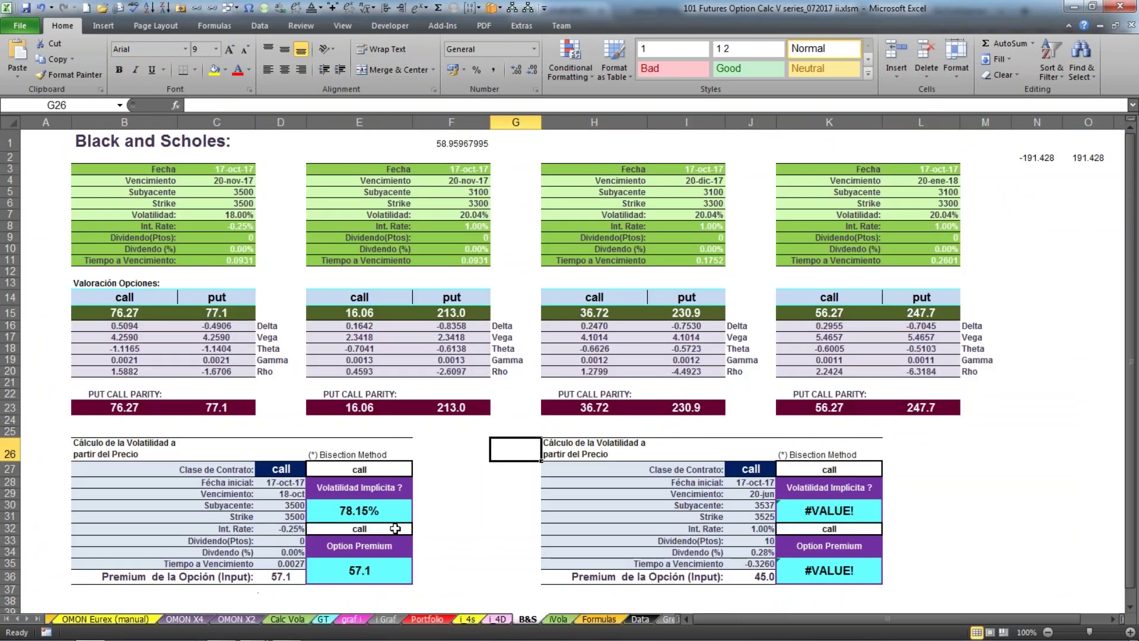
{"action": "left_click", "coordinate": [130, 409]}
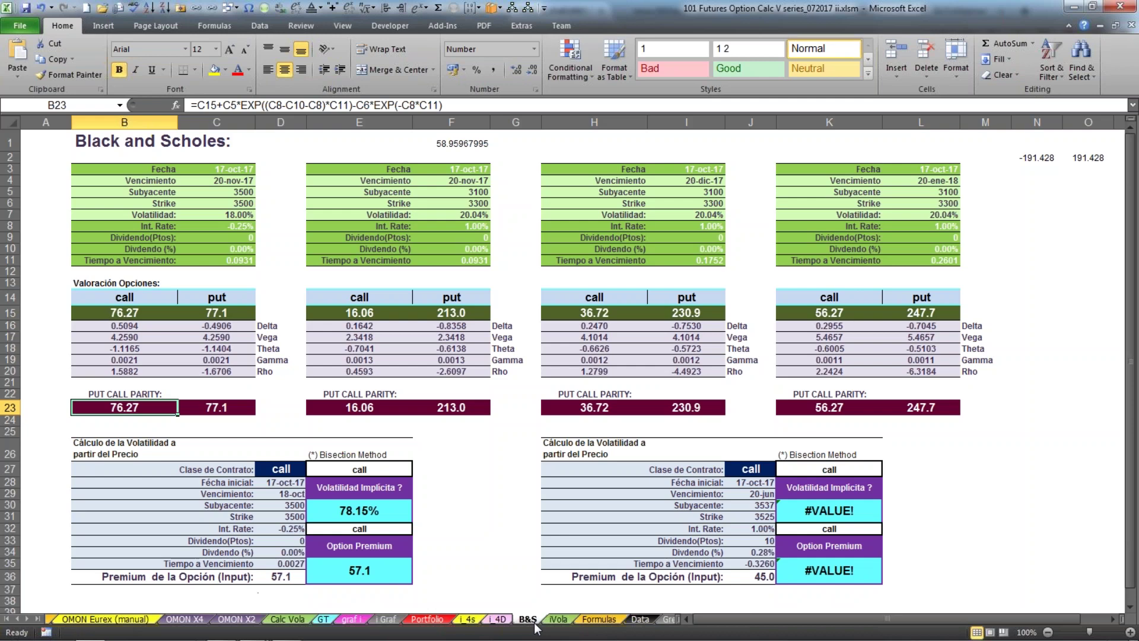
{"action": "left_click", "coordinate": [473, 526]}
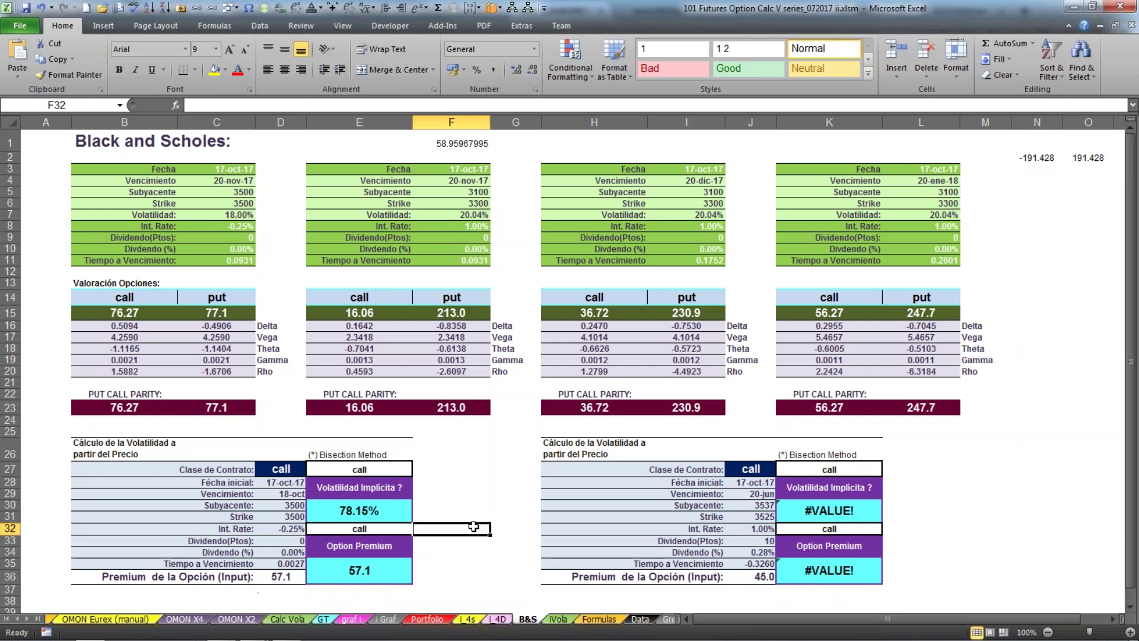
Delete the stray iBlackScholes formula from cell F1 on the B&S sheet
{"action": "left_click", "coordinate": [234, 249]}
{"action": "left_click", "coordinate": [468, 249]}
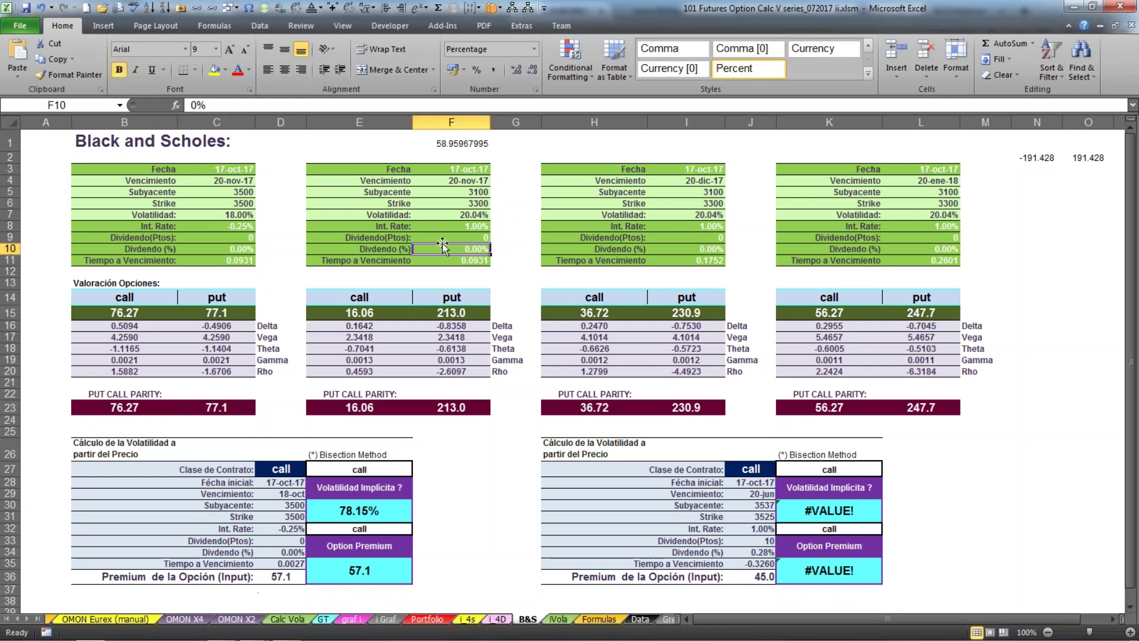
{"action": "left_click", "coordinate": [458, 149]}
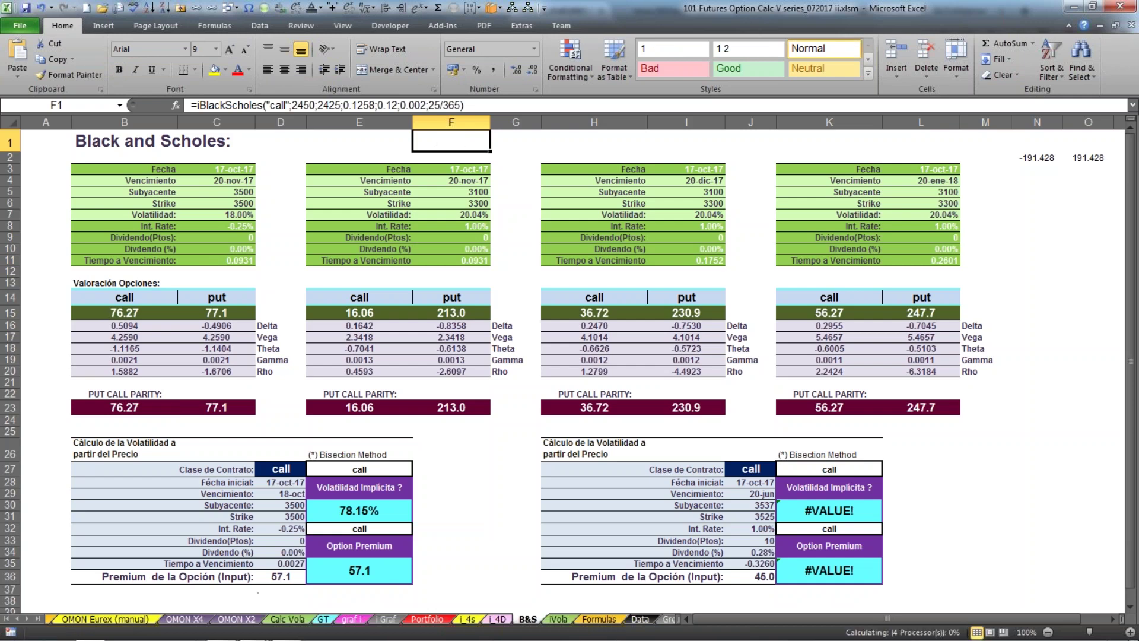
{"action": "key", "text": "Delete"}
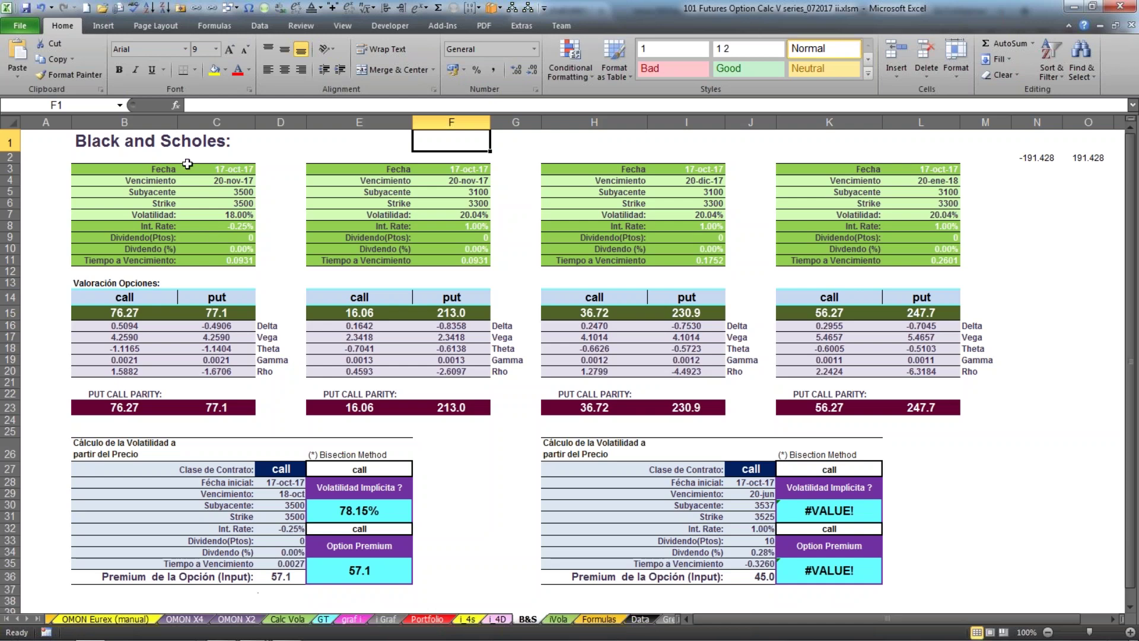
Inspect the Fecha and Vencimiento date cells in the first Black and Scholes valuation block
{"action": "left_click", "coordinate": [217, 181]}
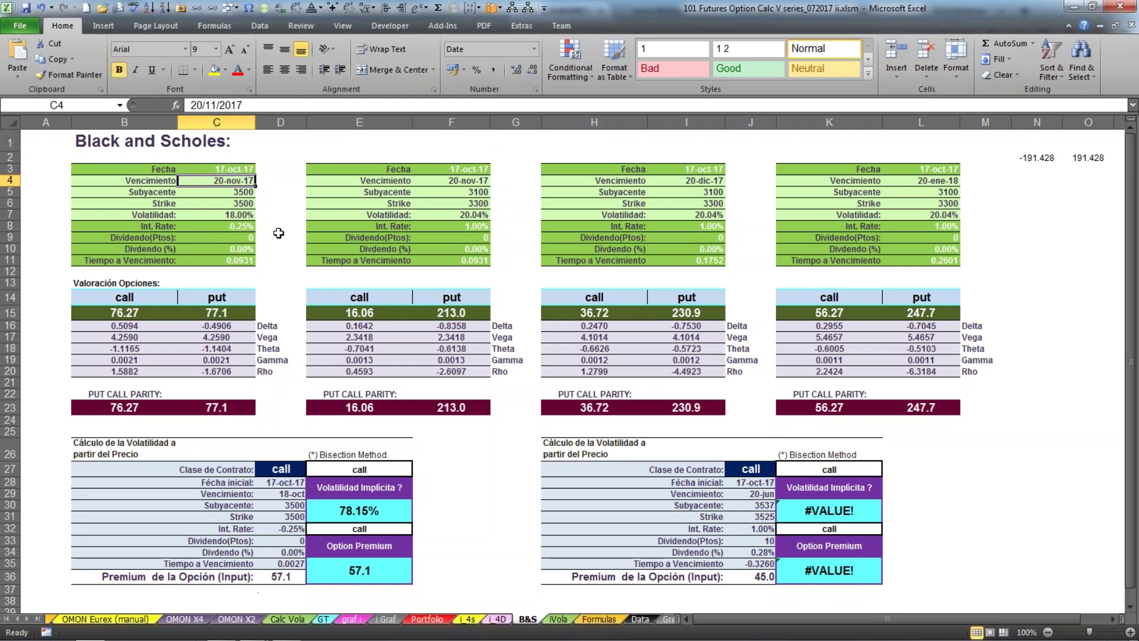
{"action": "left_click", "coordinate": [228, 168]}
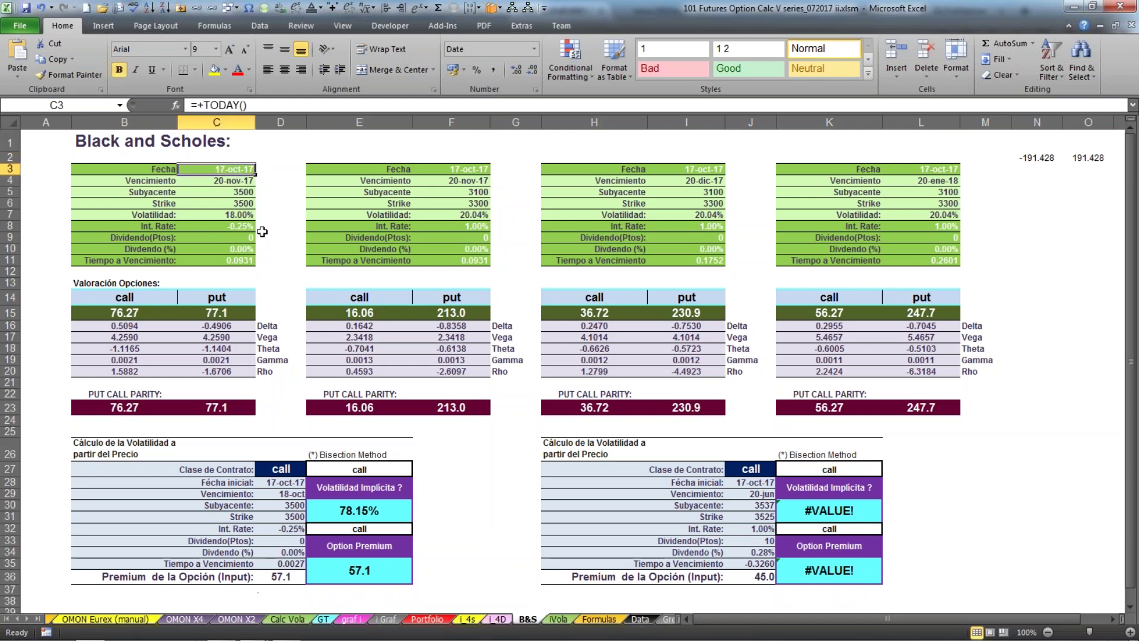
{"action": "left_click", "coordinate": [236, 181]}
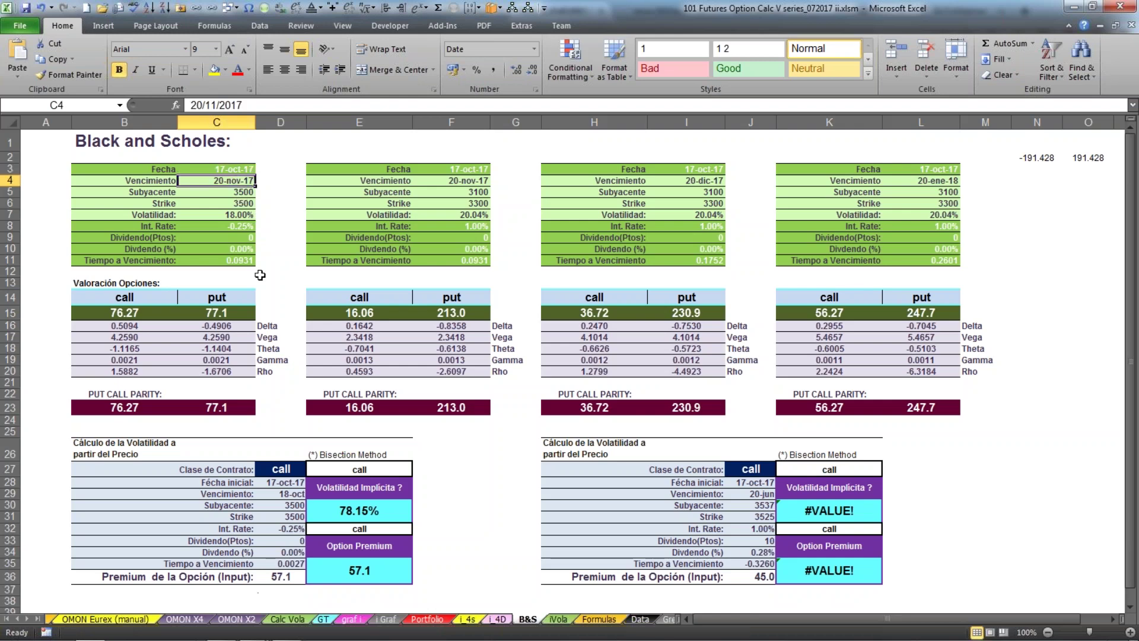
Set the Subyacente in the first valuation block to 3526
{"action": "left_click", "coordinate": [246, 192]}
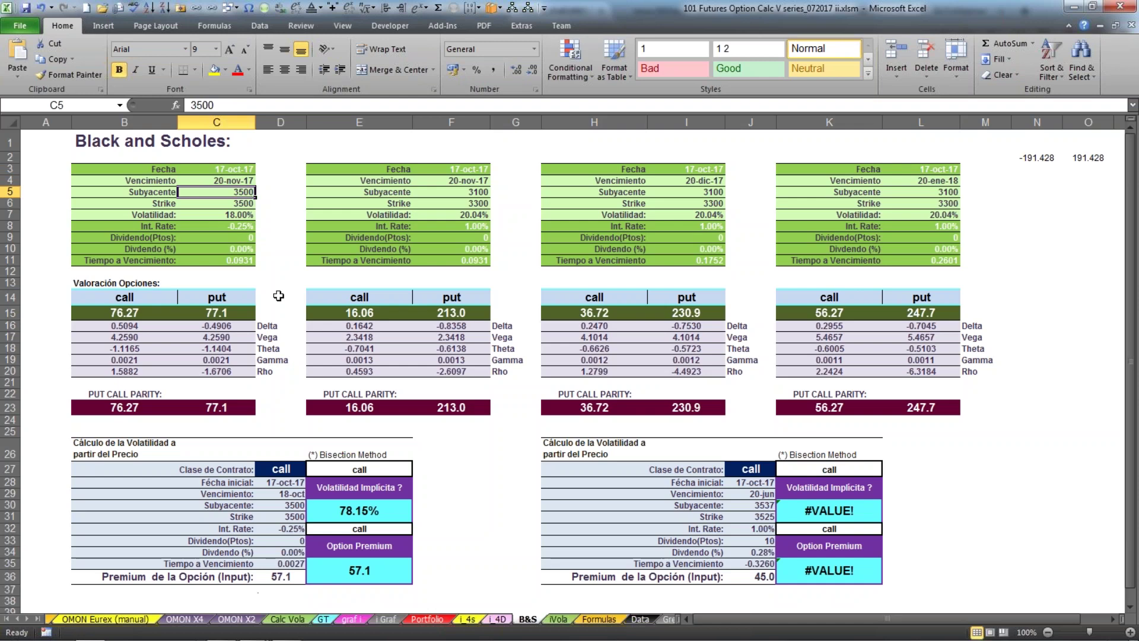
{"action": "type", "text": "35"}
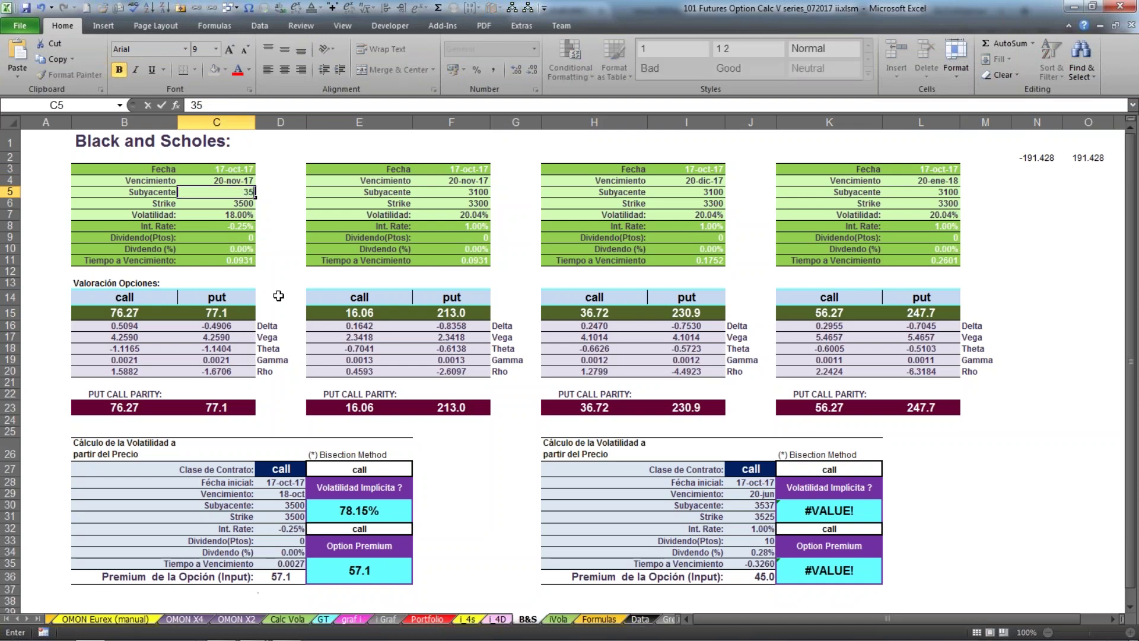
{"action": "type", "text": "26"}
{"action": "key", "text": "Return"}
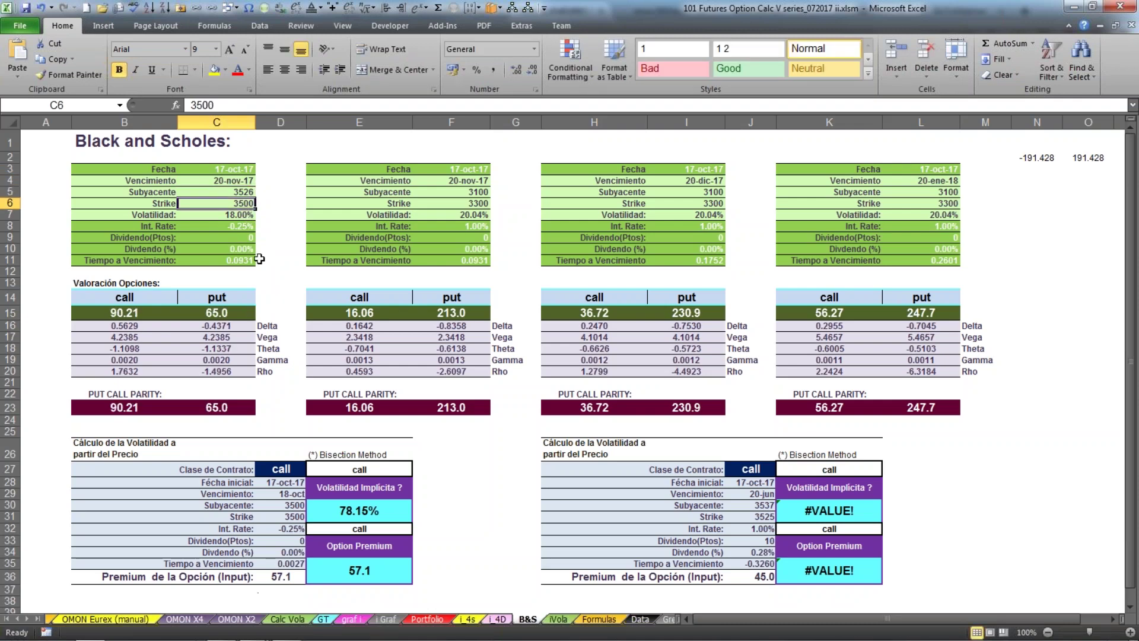
Set the first valuation block's Strike to 3450 and its Volatilidad to 15%
{"action": "type", "text": "3450"}
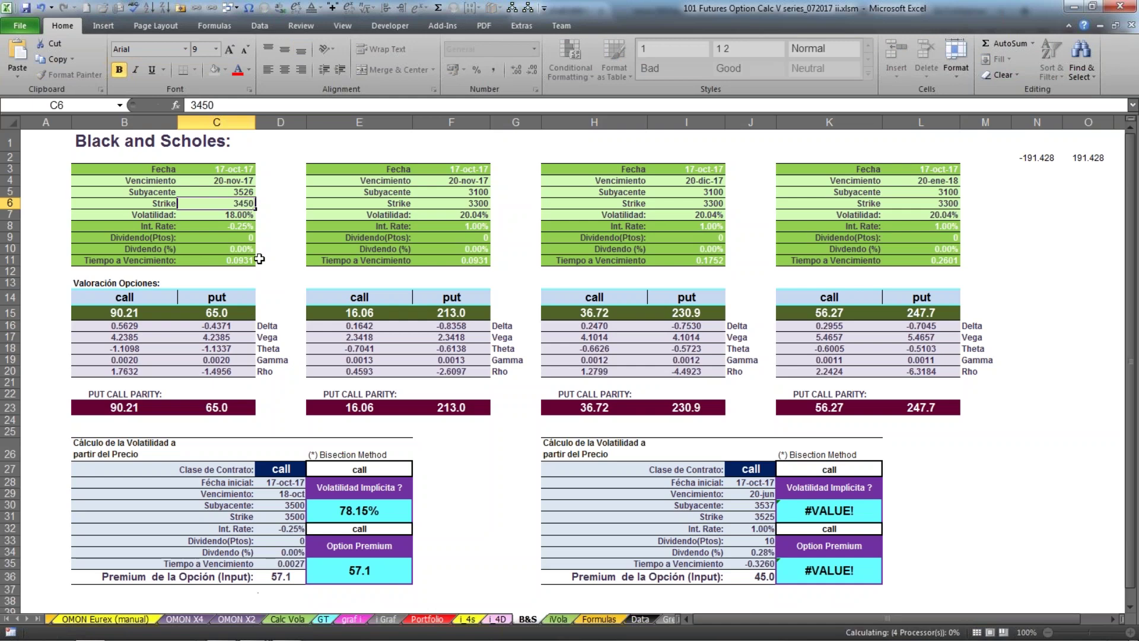
{"action": "key", "text": "Return"}
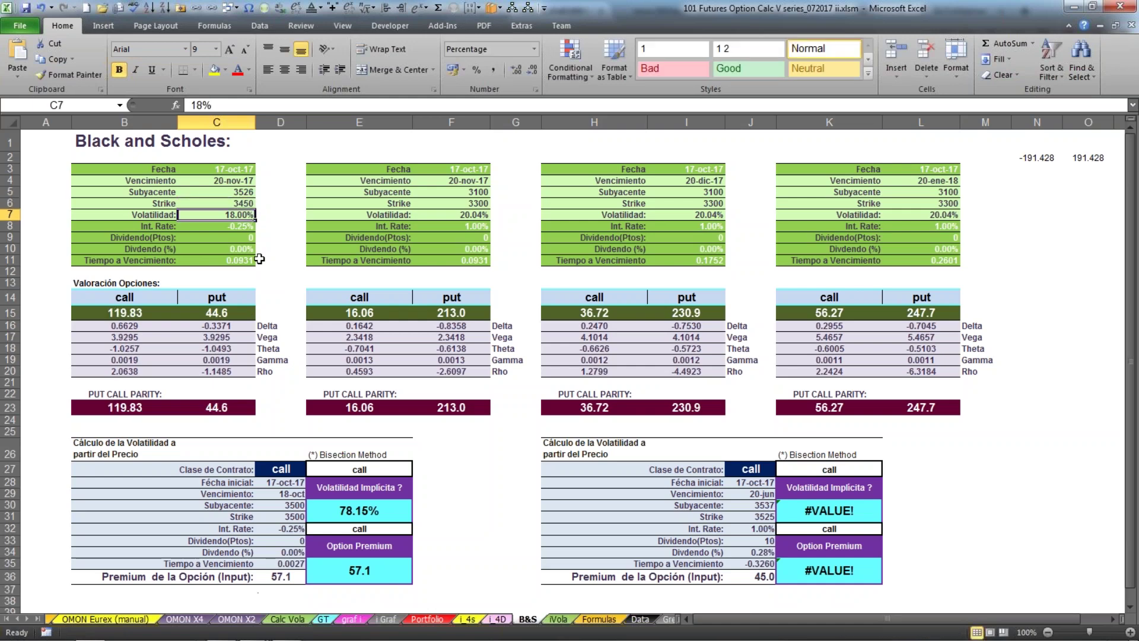
{"action": "type", "text": "15"}
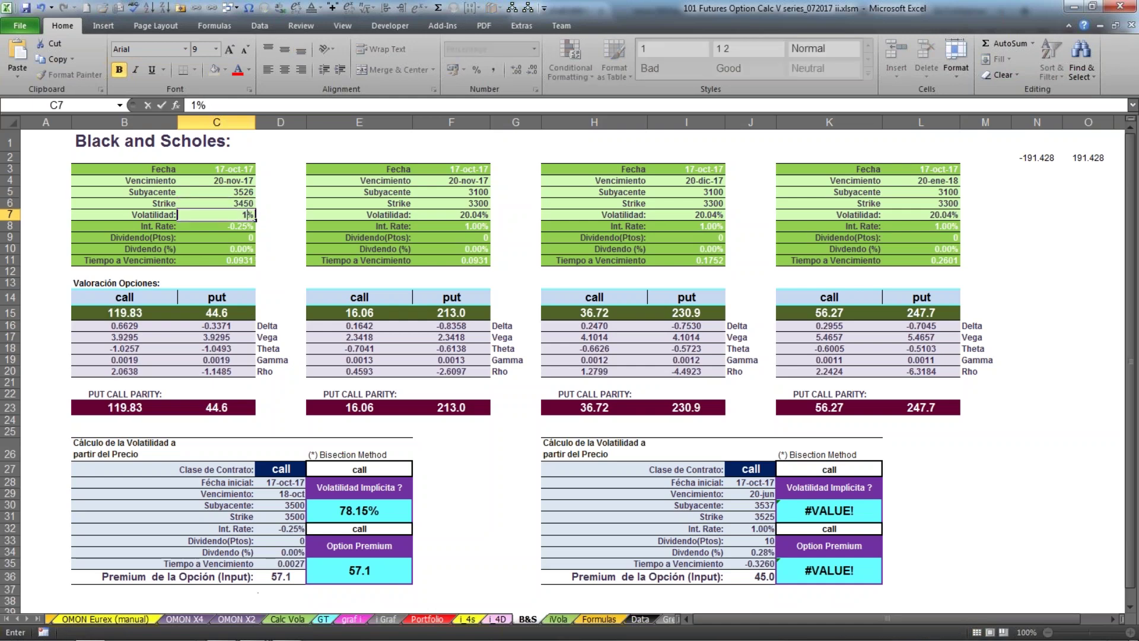
{"action": "key", "text": "Return"}
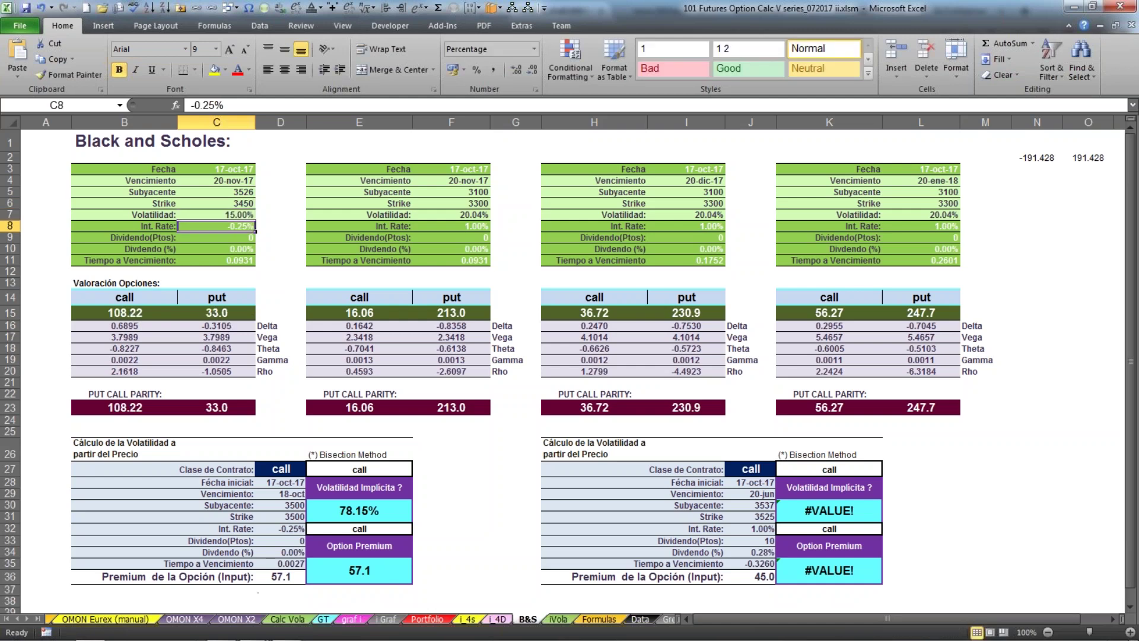
Inspect the dividend cells and the Tiempo a Vencimiento formula in the first valuation block, leaving the formula unedited
{"action": "left_click", "coordinate": [245, 238]}
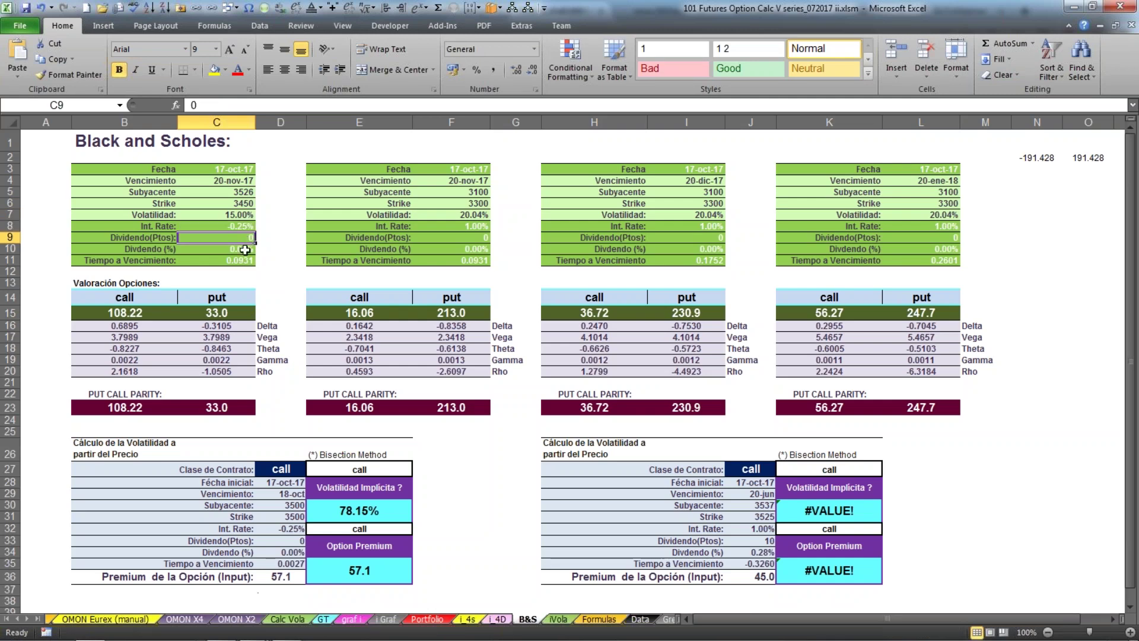
{"action": "left_click", "coordinate": [245, 249]}
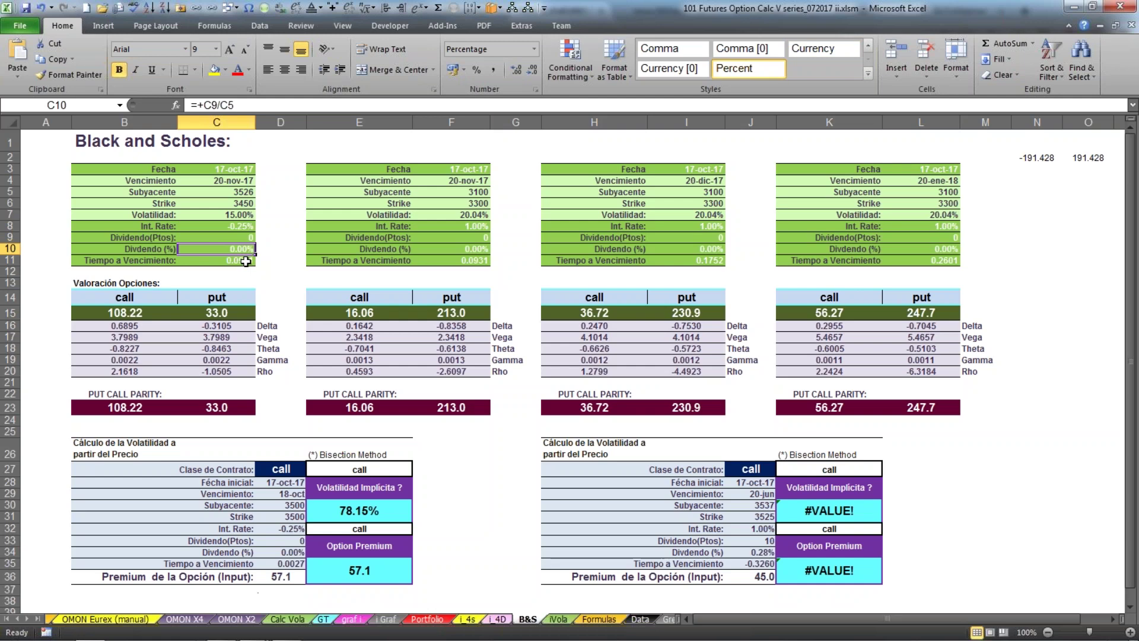
{"action": "left_click", "coordinate": [246, 261]}
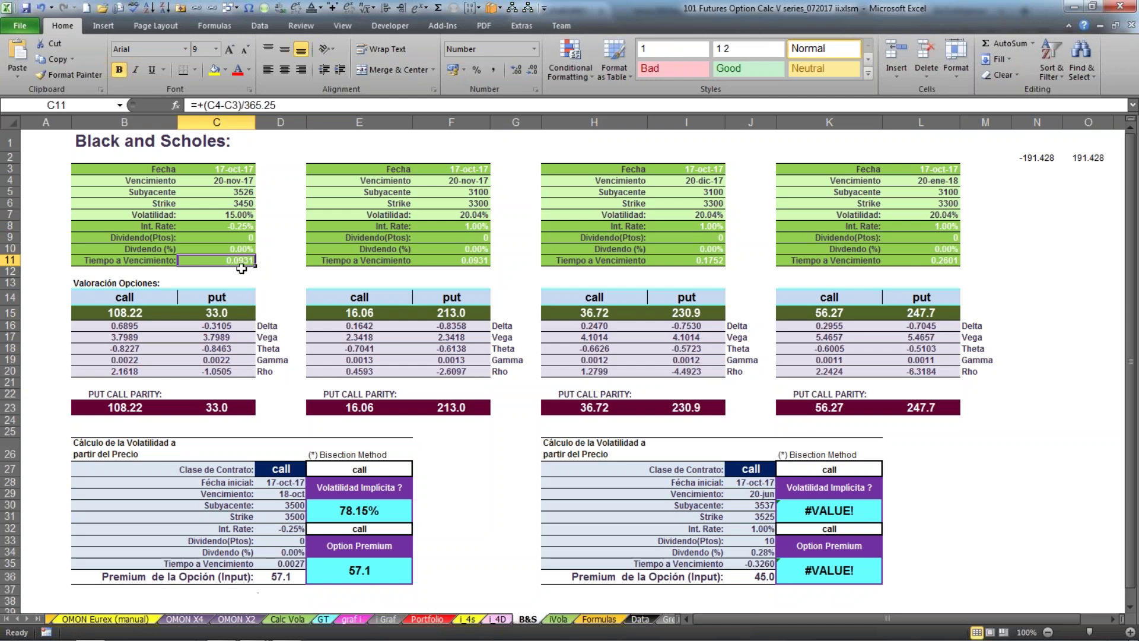
{"action": "left_click", "coordinate": [241, 105]}
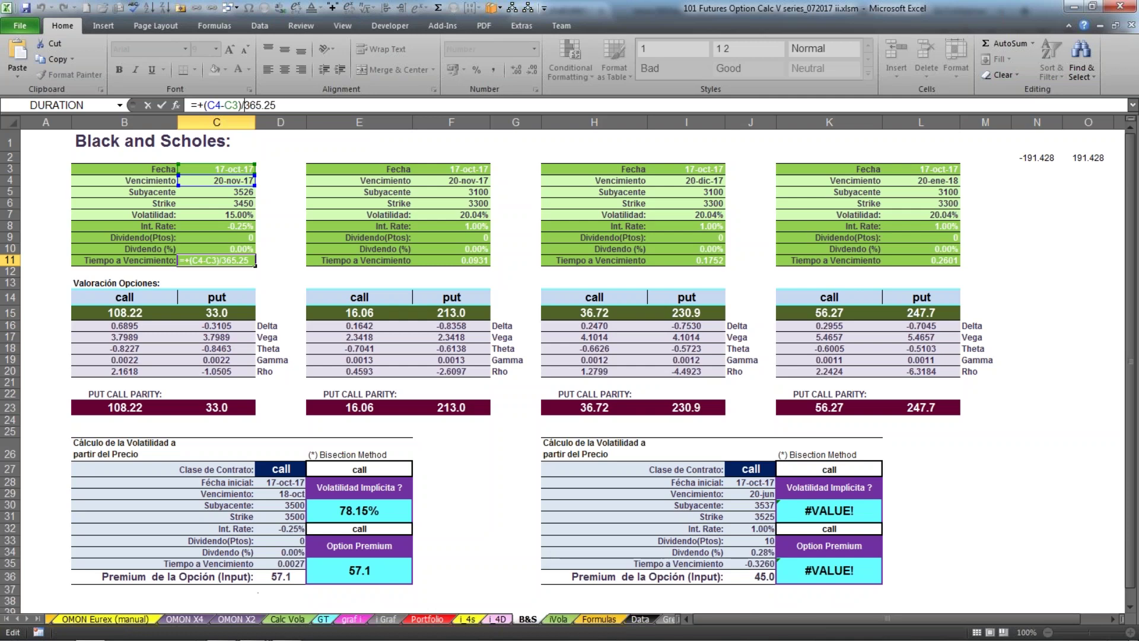
{"action": "left_click", "coordinate": [127, 310]}
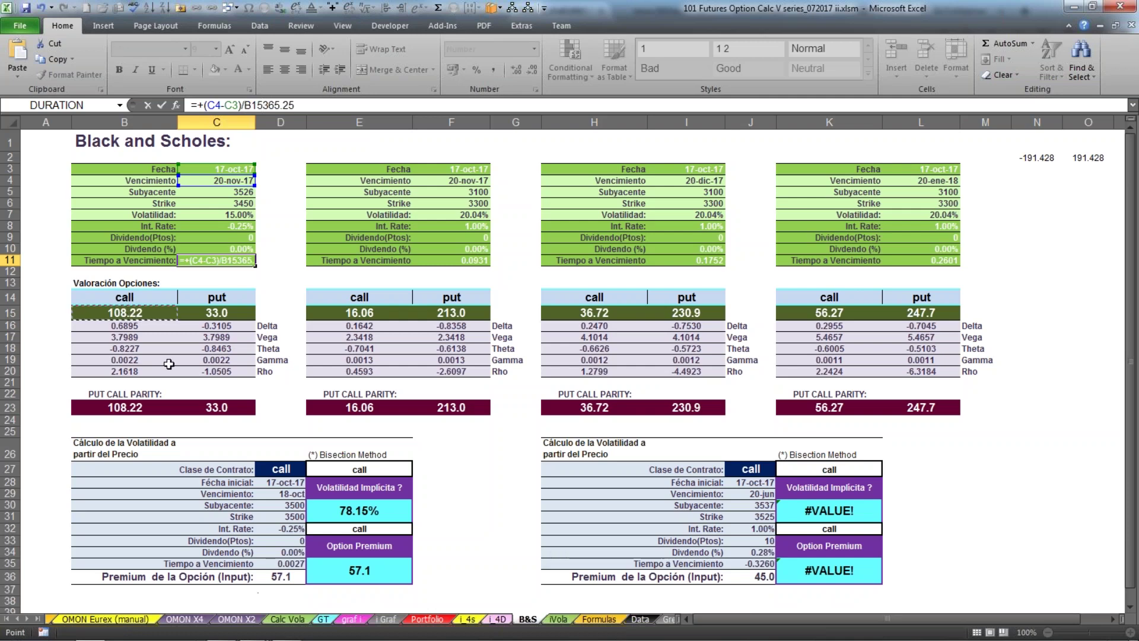
{"action": "key", "text": "Escape"}
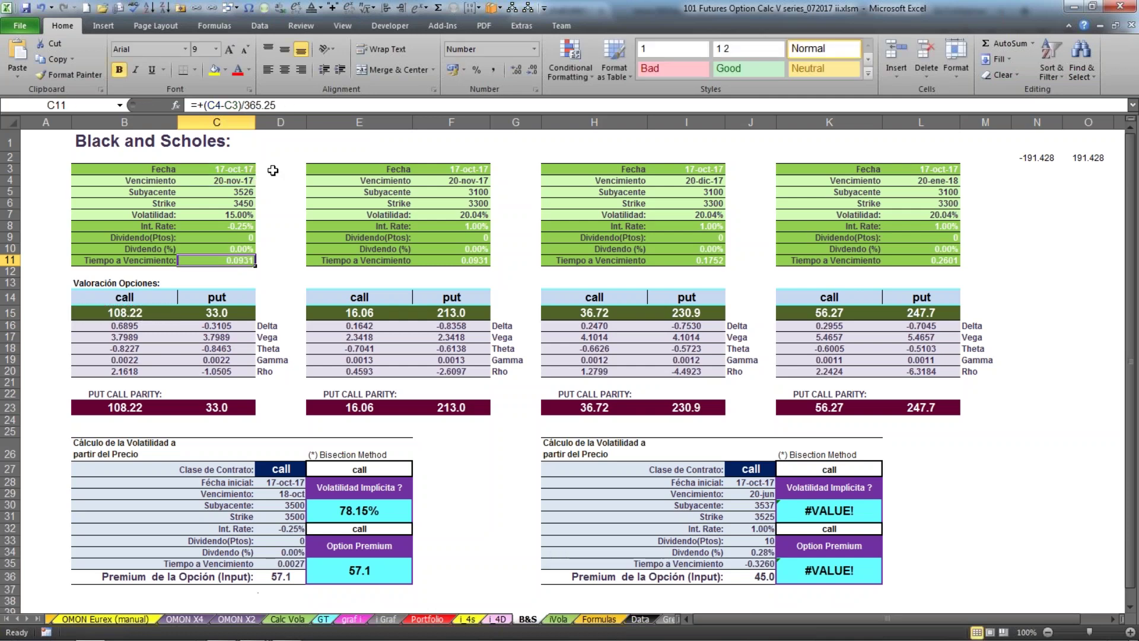
Review the first block's input range C3:C10 and the iBlackScholes formulas behind its call and put prices
{"action": "left_click_drag", "start_coordinate": [247, 169], "coordinate": [239, 250]}
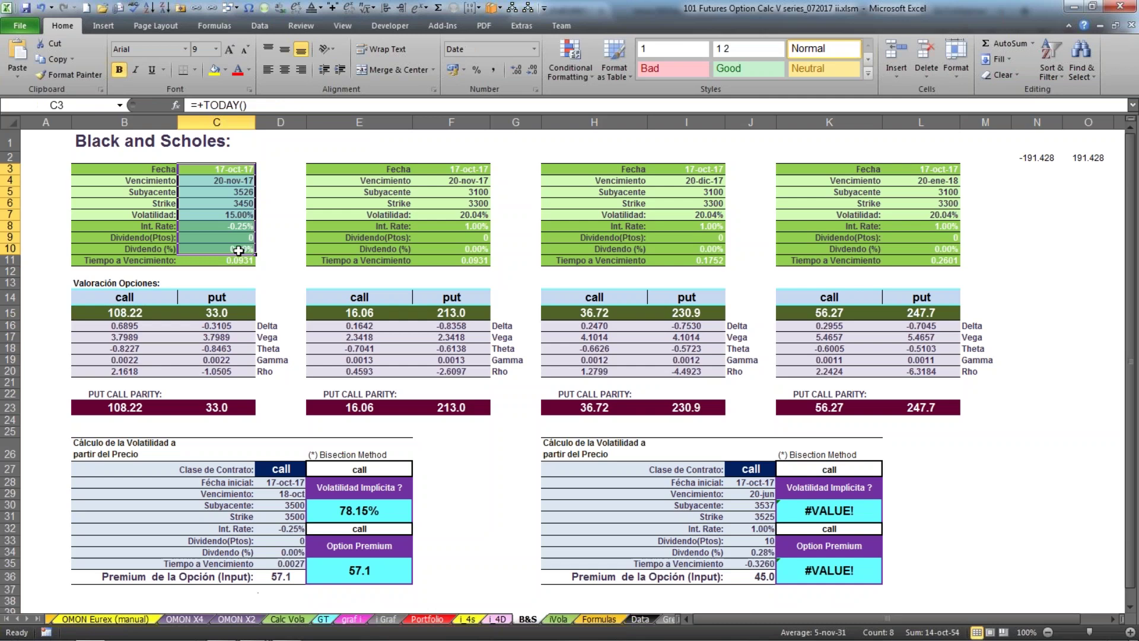
{"action": "left_click", "coordinate": [134, 312]}
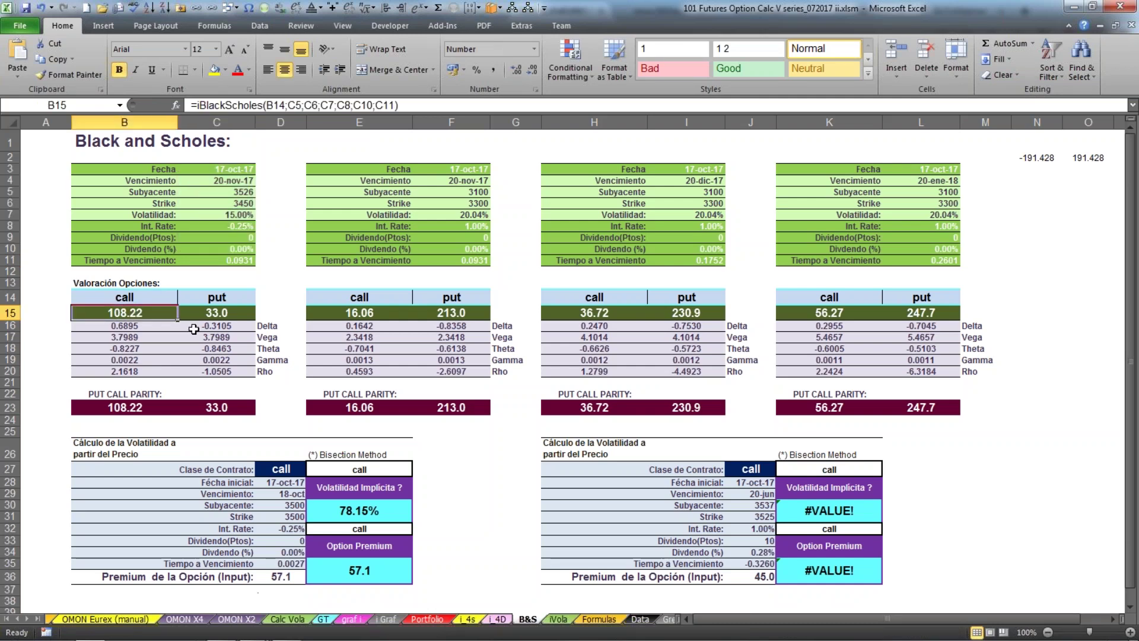
{"action": "left_click", "coordinate": [234, 314]}
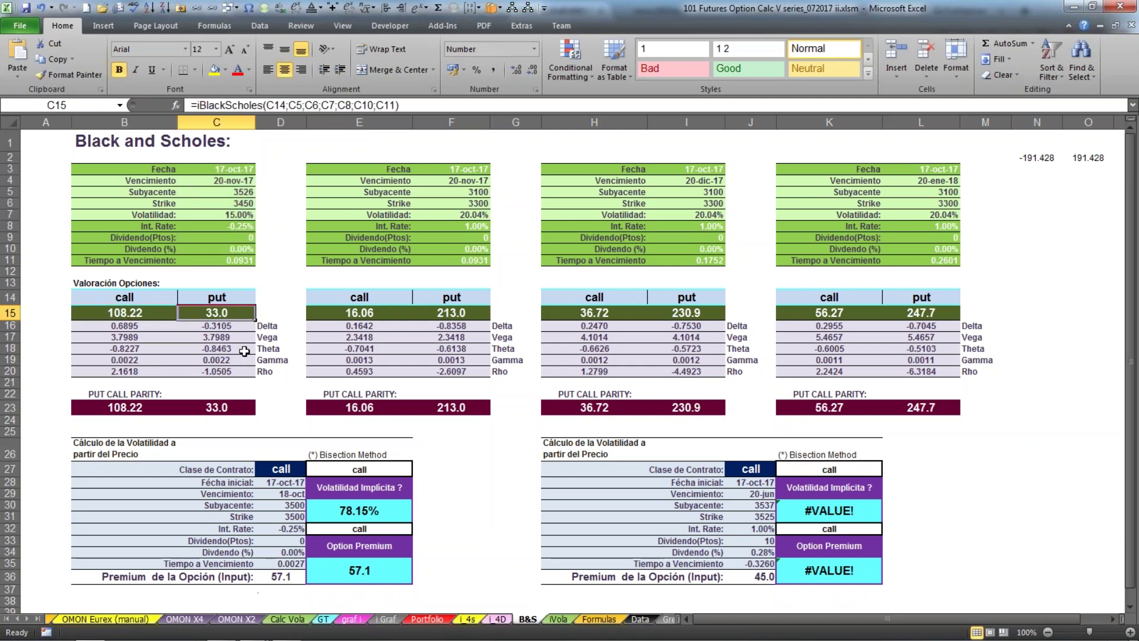
Examine the delta, vega, theta, gamma and rho formulas for the call in the first valuation block
{"action": "left_click", "coordinate": [119, 324]}
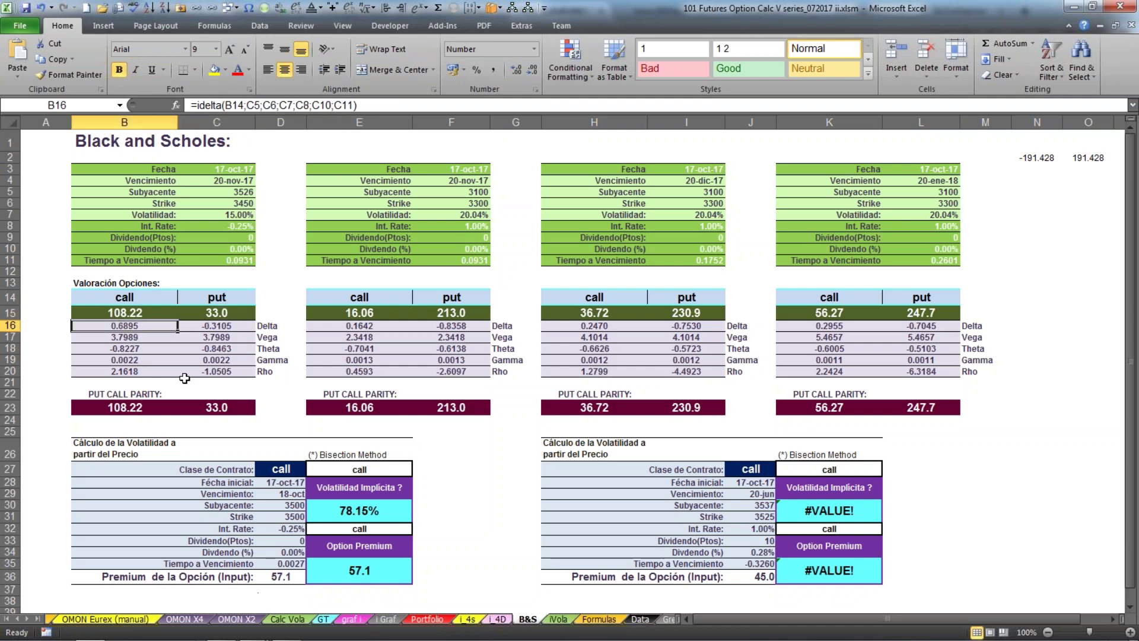
{"action": "left_click", "coordinate": [135, 338]}
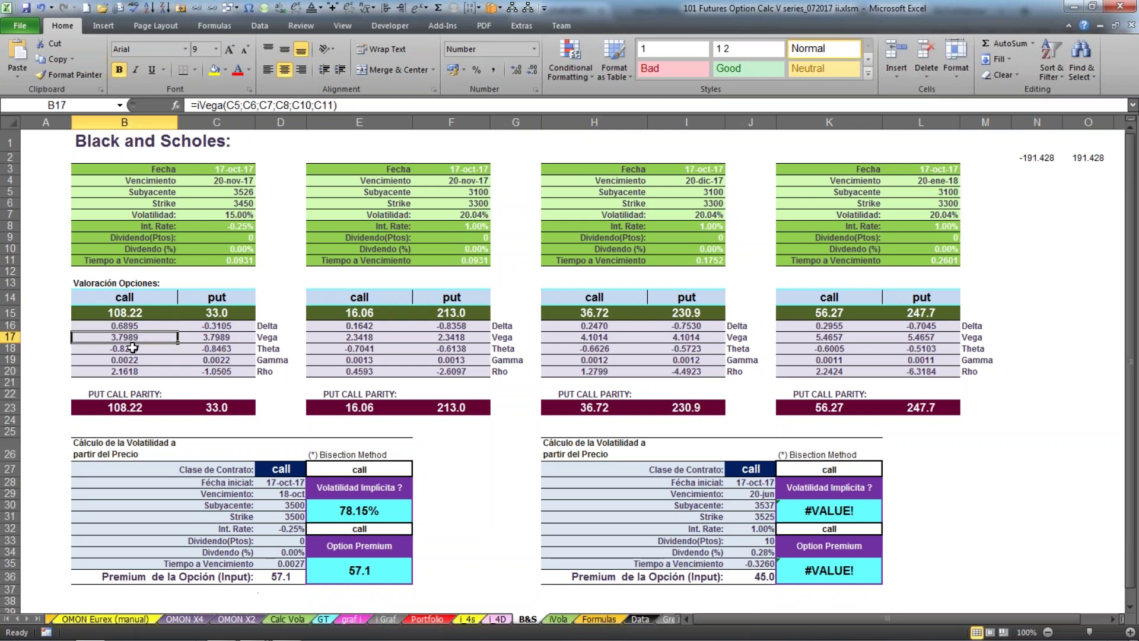
{"action": "left_click", "coordinate": [132, 349]}
{"action": "left_click", "coordinate": [132, 359]}
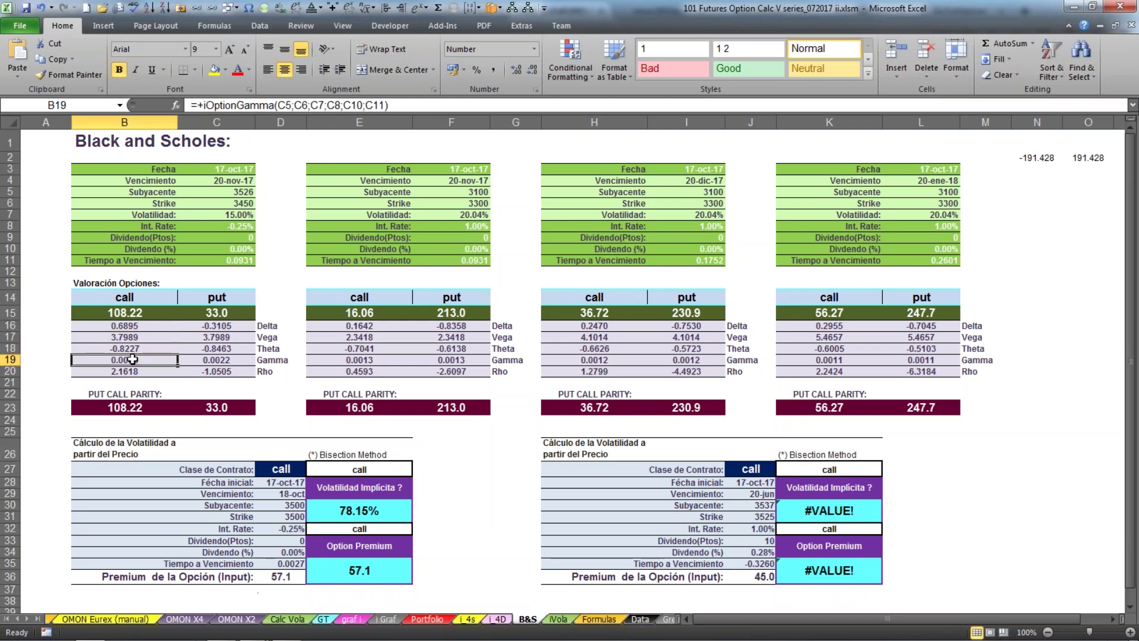
{"action": "left_click", "coordinate": [137, 371]}
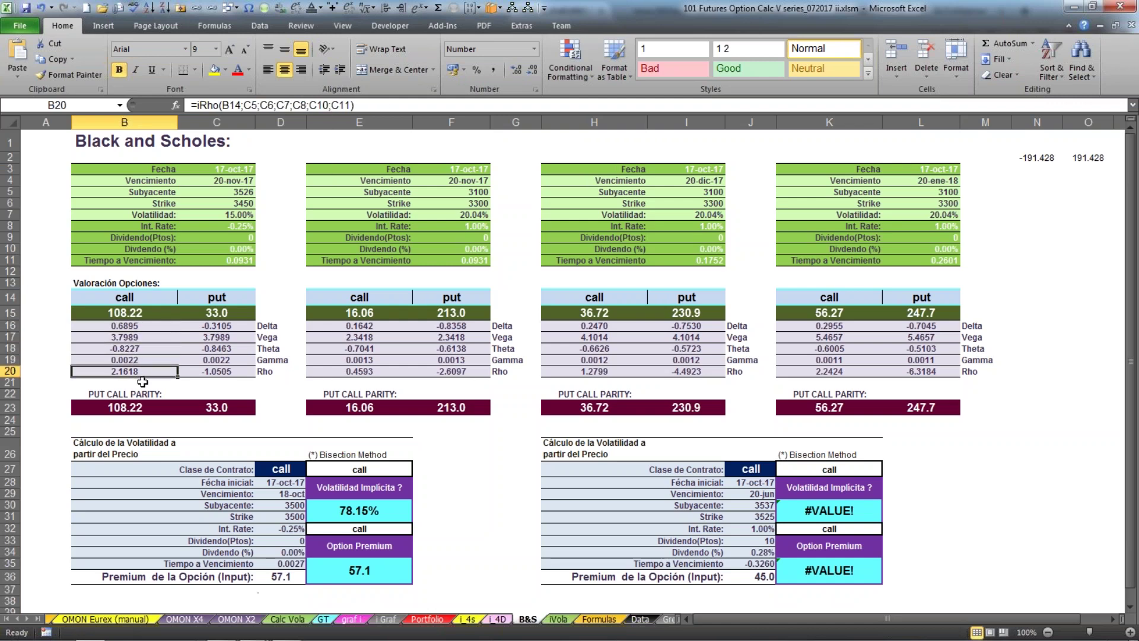
{"action": "left_click", "coordinate": [128, 325]}
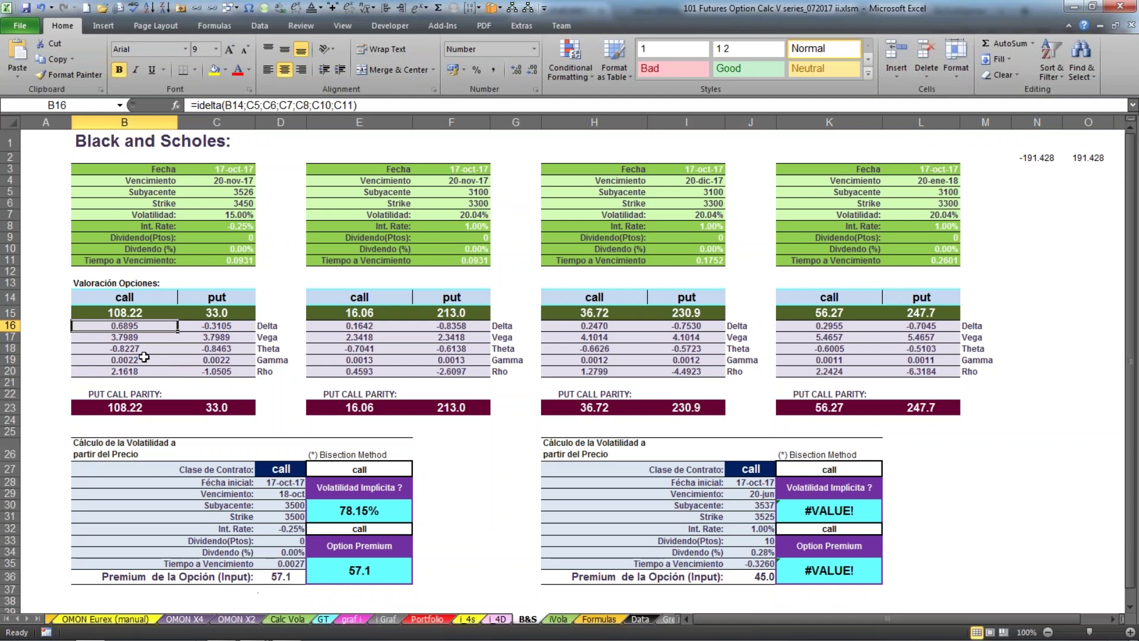
{"action": "left_click", "coordinate": [128, 337]}
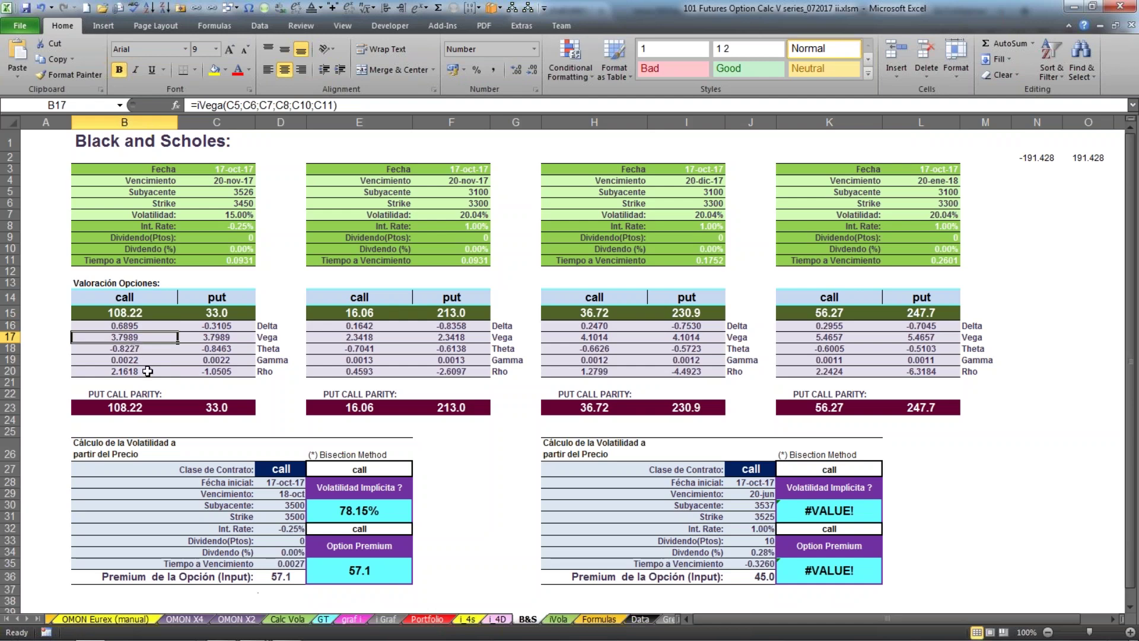
{"action": "left_click", "coordinate": [127, 347]}
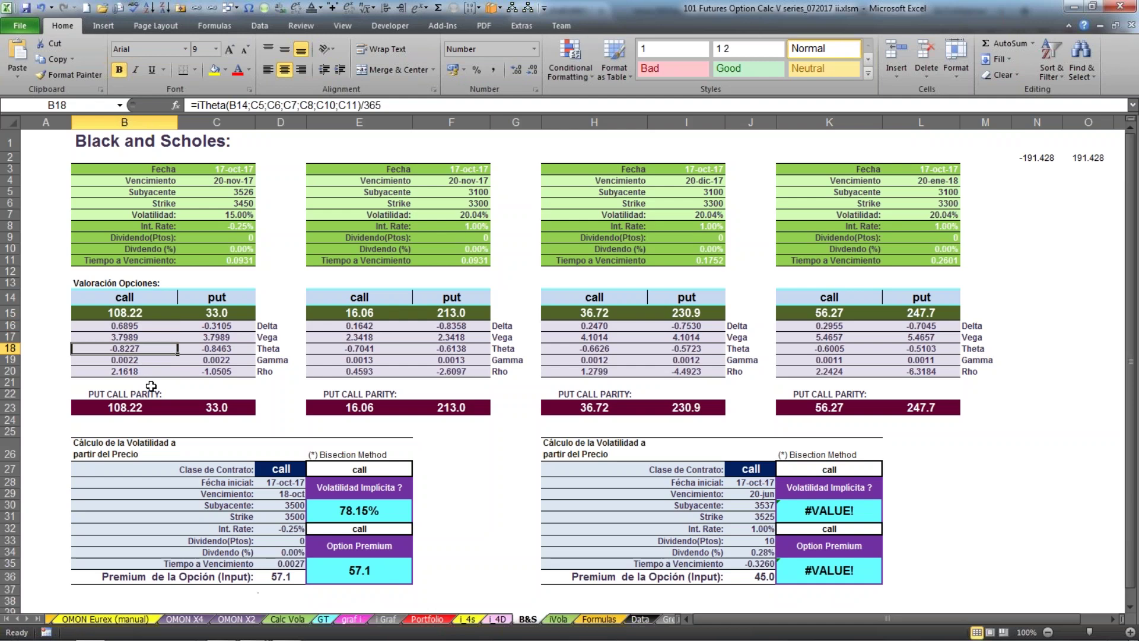
{"action": "left_click", "coordinate": [134, 362]}
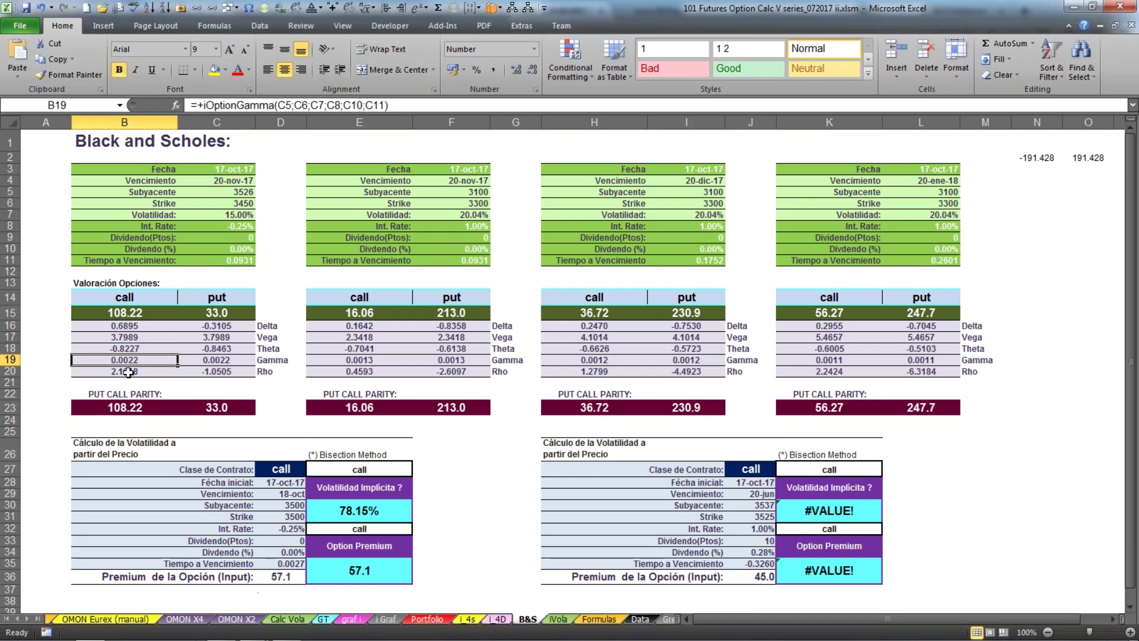
{"action": "left_click", "coordinate": [128, 372]}
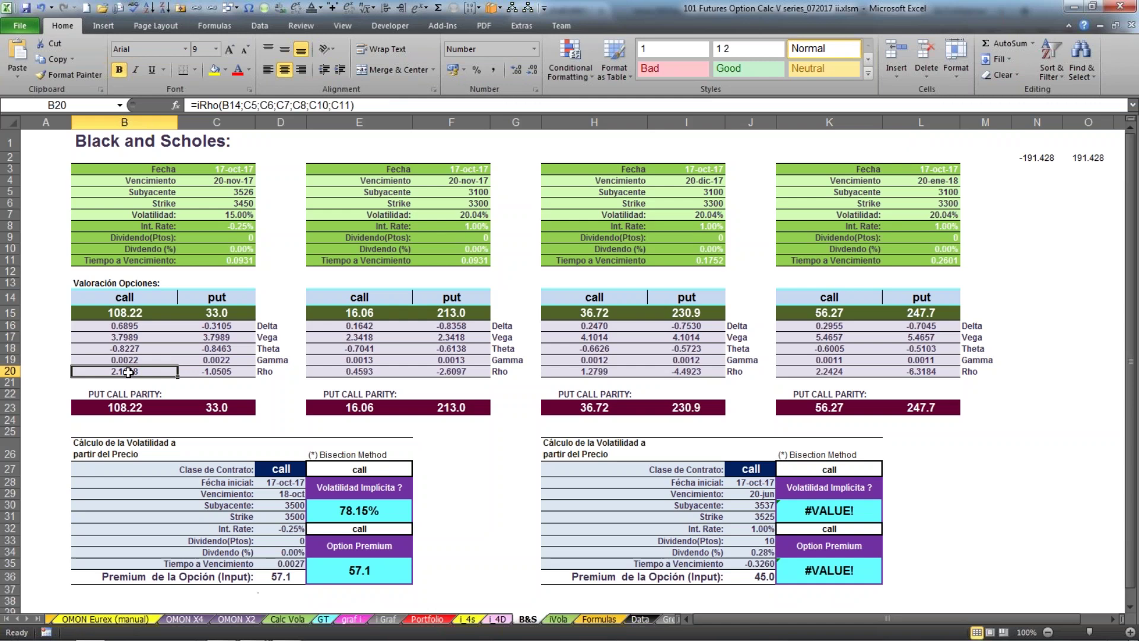
Compare the first block's put-call parity formulas for the call and put with their iBlackScholes valuations
{"action": "left_click", "coordinate": [126, 410]}
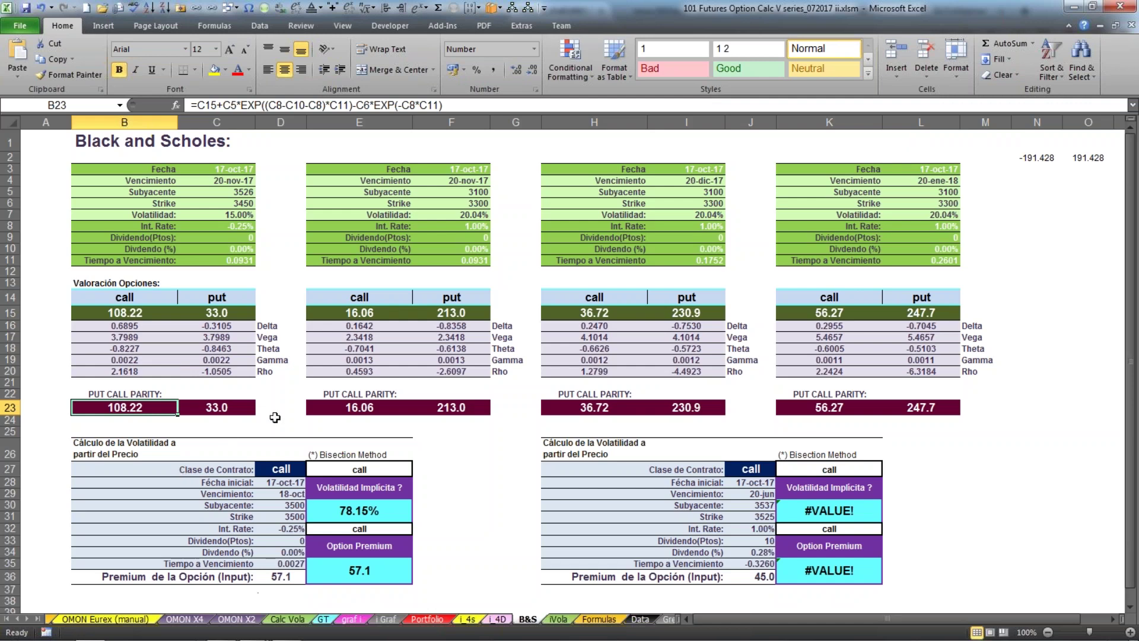
{"action": "left_click", "coordinate": [126, 424]}
{"action": "left_click", "coordinate": [127, 410]}
{"action": "left_click", "coordinate": [129, 310]}
{"action": "left_click", "coordinate": [206, 314]}
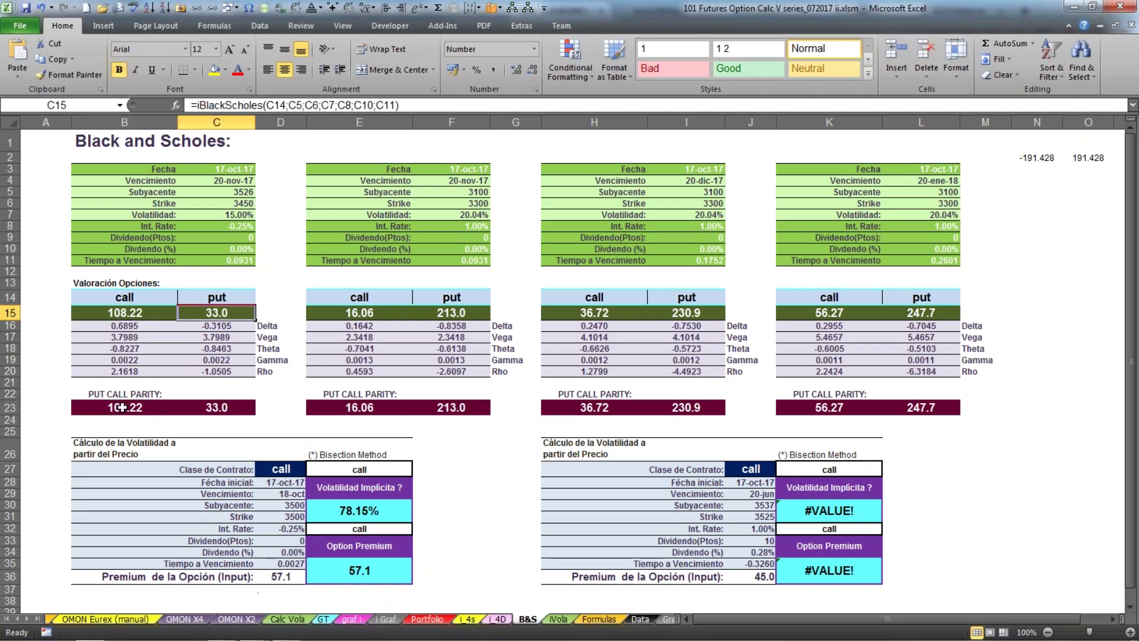
{"action": "left_click", "coordinate": [119, 408]}
{"action": "left_click", "coordinate": [207, 407]}
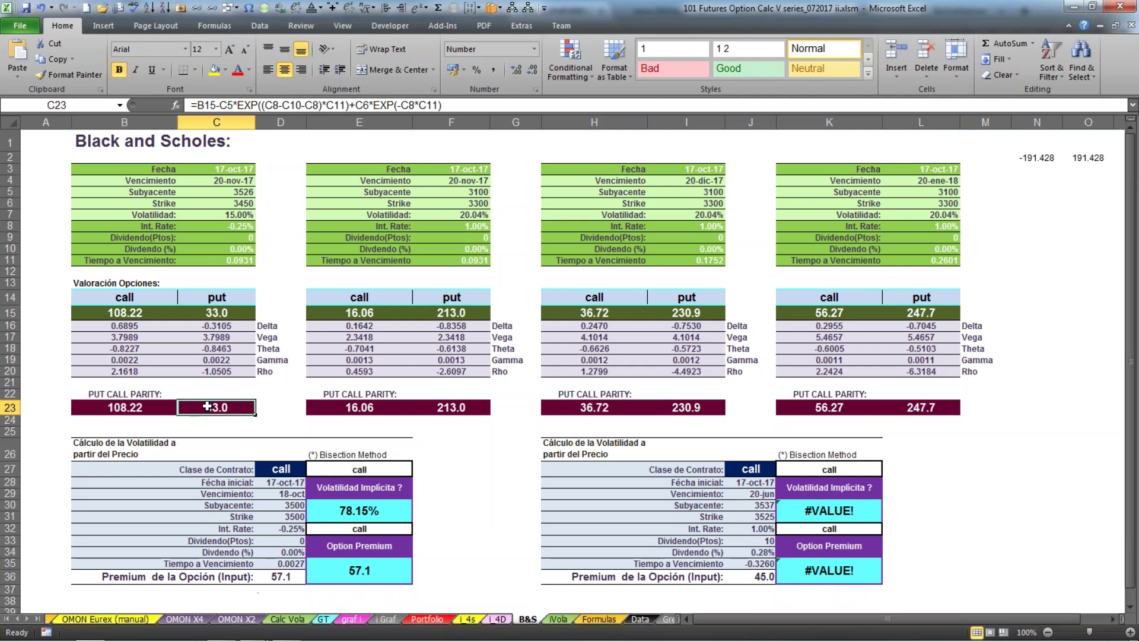
Check which inputs the call's iBlackScholes formula in B15 references, then inspect the call's put-call parity formula in B23
{"action": "left_click", "coordinate": [125, 309]}
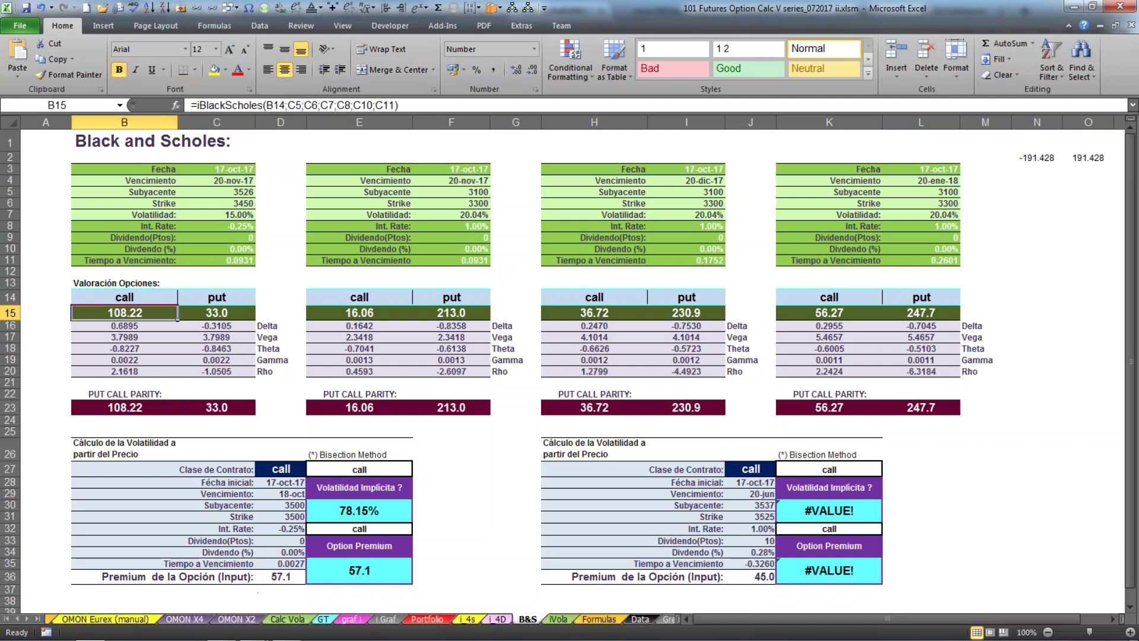
{"action": "left_click", "coordinate": [242, 105]}
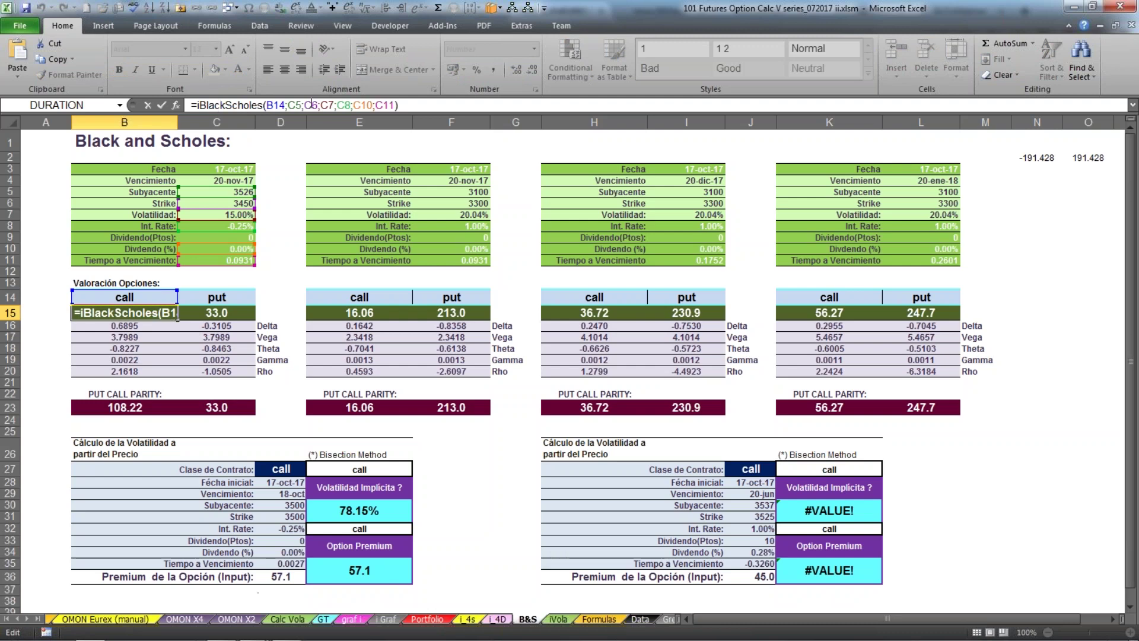
{"action": "key", "text": "Escape"}
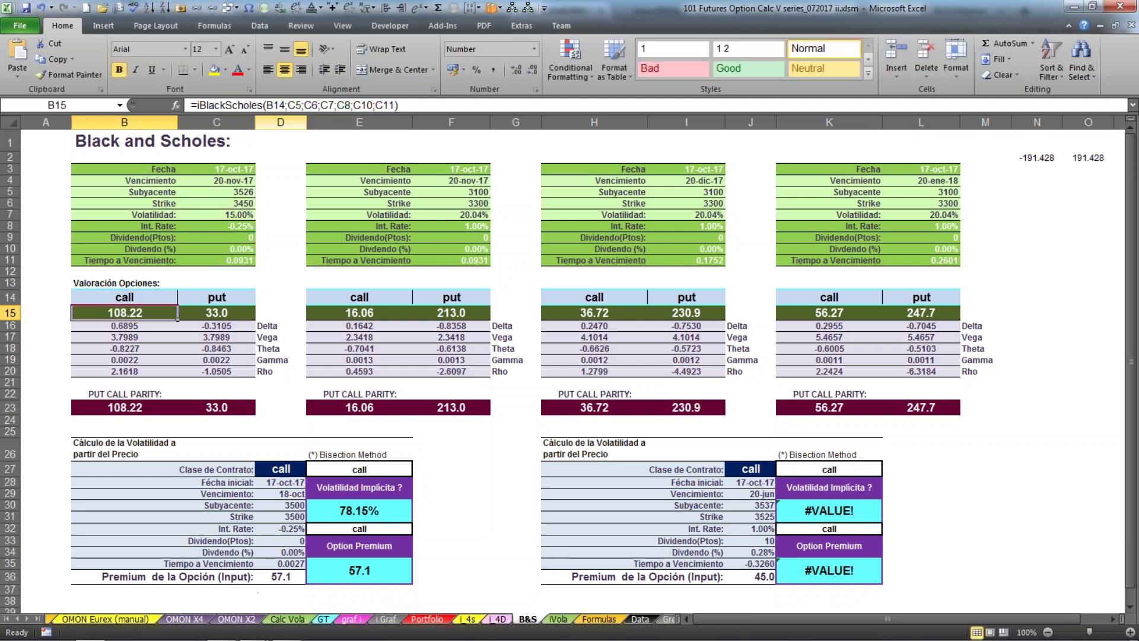
{"action": "left_click", "coordinate": [114, 411]}
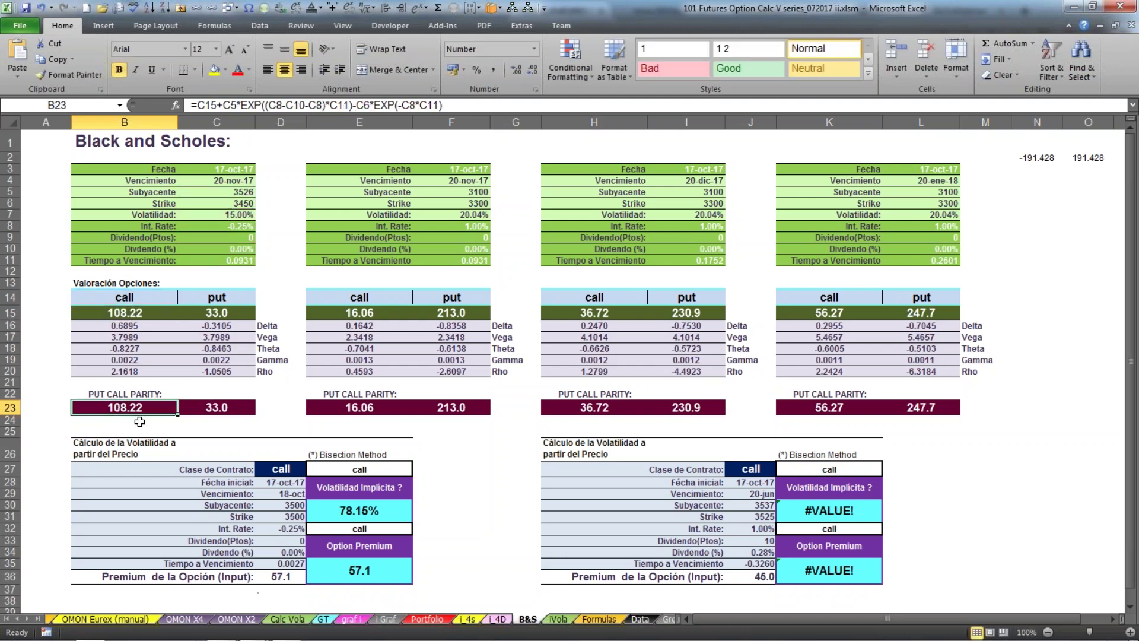
Trace the cells referenced by the first block's call parity formula in B23
{"action": "left_click", "coordinate": [256, 105]}
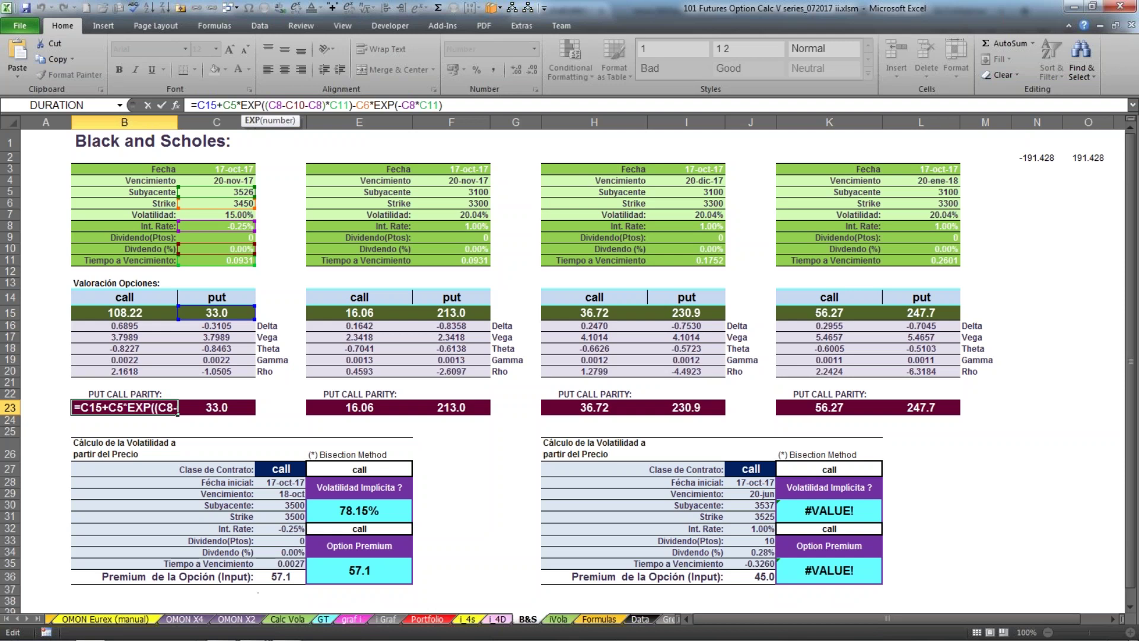
{"action": "left_click", "coordinate": [277, 105]}
{"action": "key", "text": "Return"}
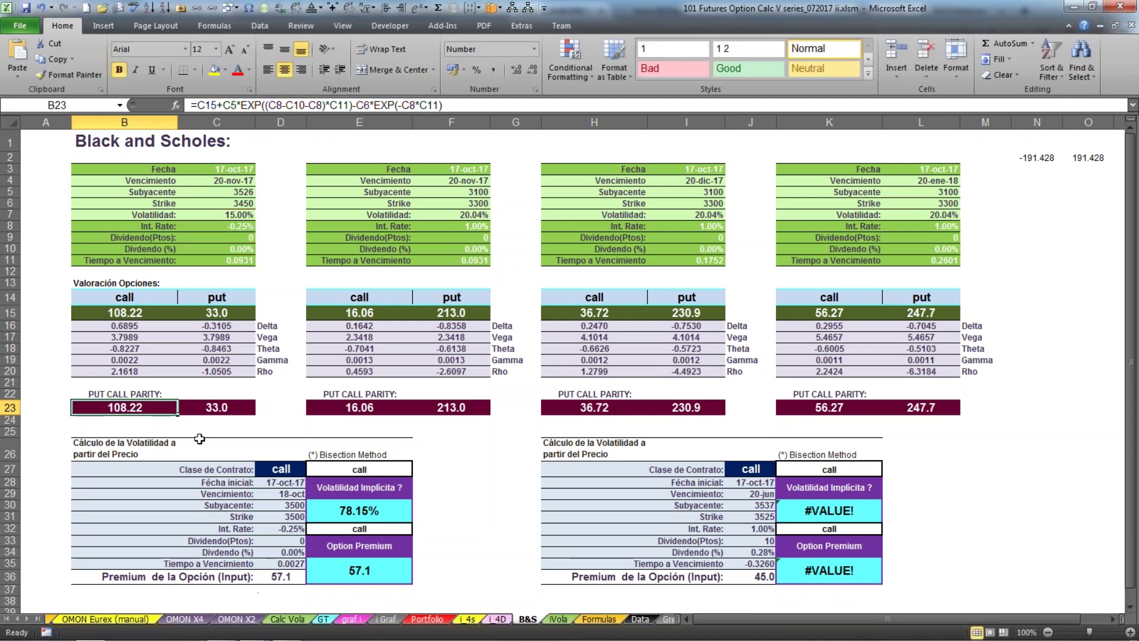
Compare the put's parity formula in C23 with the call's in B23, and trace the cells the put's formula references
{"action": "left_click", "coordinate": [218, 408]}
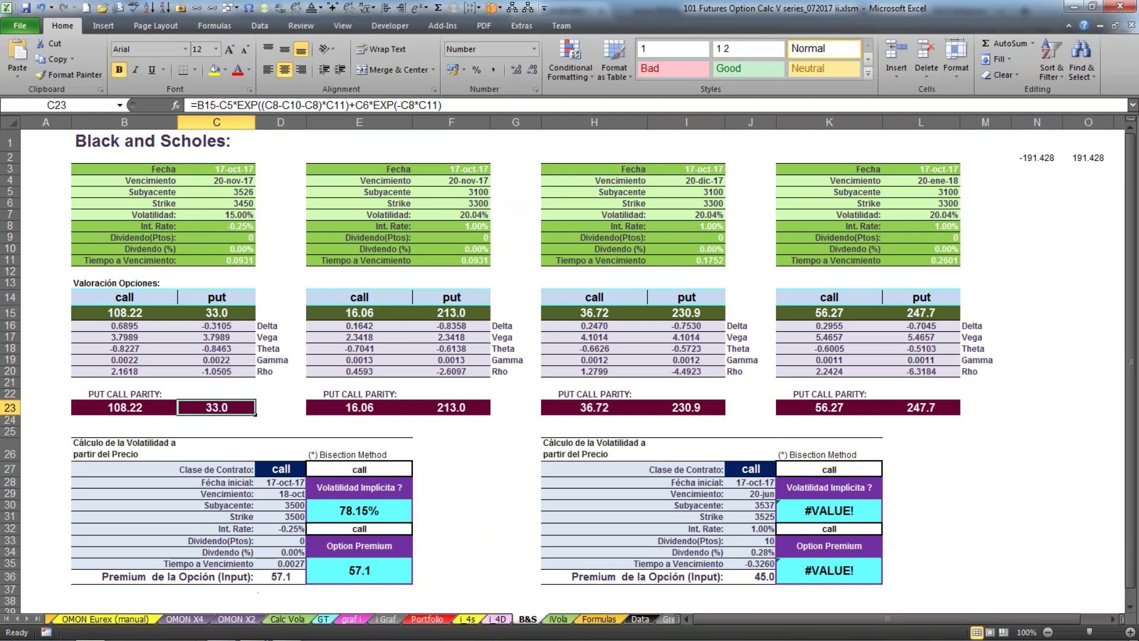
{"action": "left_click", "coordinate": [226, 318]}
{"action": "left_click", "coordinate": [131, 408]}
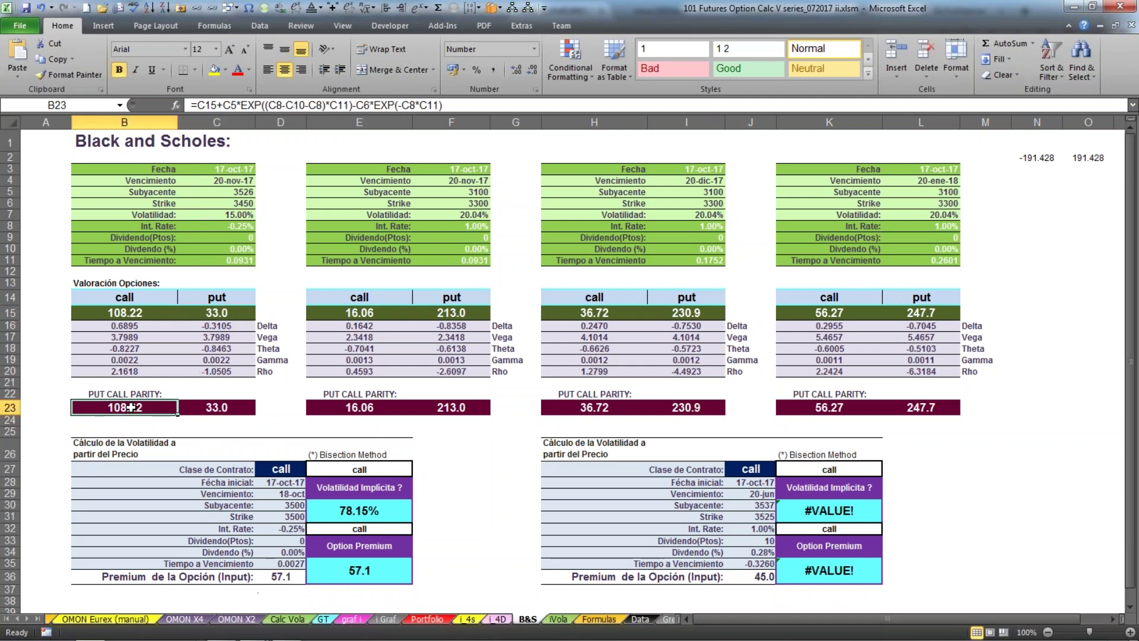
{"action": "left_click", "coordinate": [216, 409]}
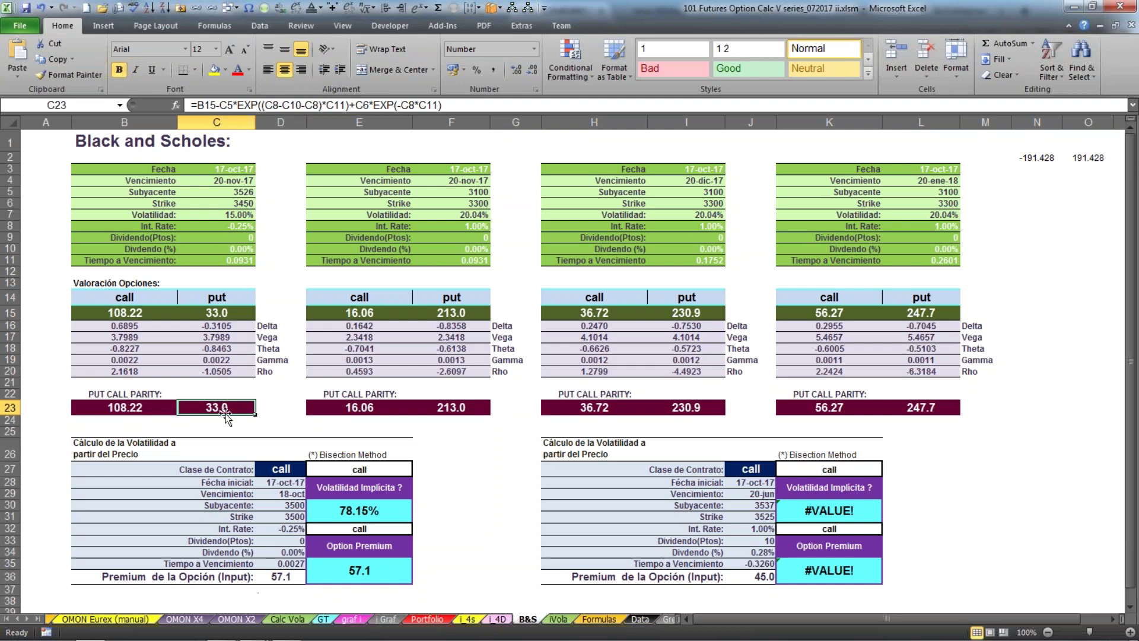
{"action": "left_click", "coordinate": [211, 106]}
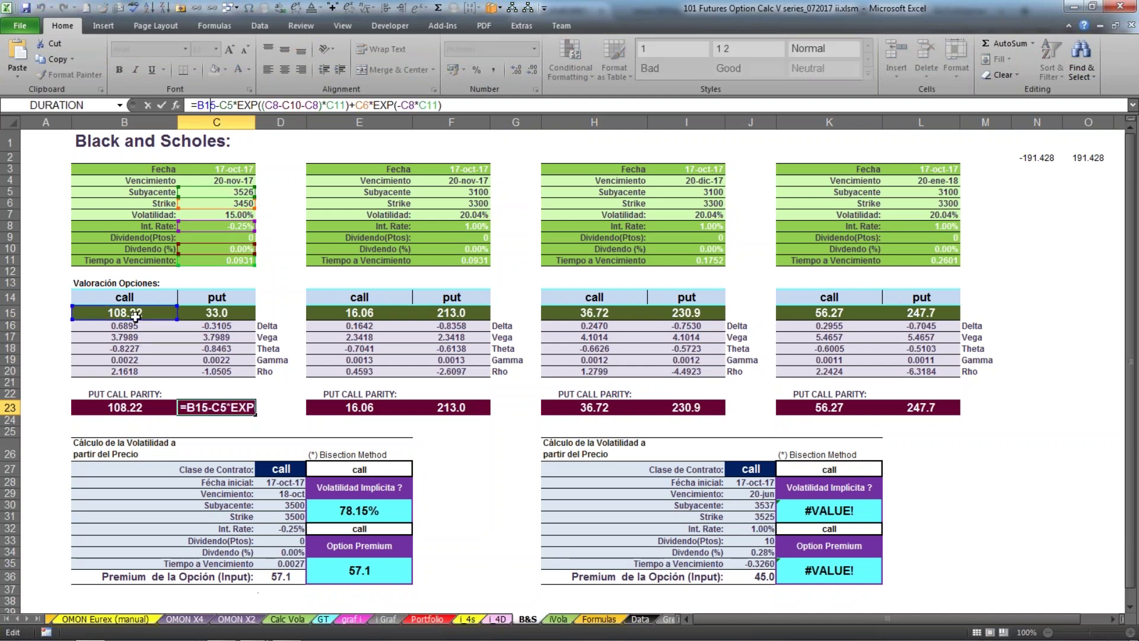
Switch to Firefox to read the parity formulas in the Call Put Parity PDF, then return to Excel and leave C23 unedited
{"action": "left_click", "coordinate": [228, 633]}
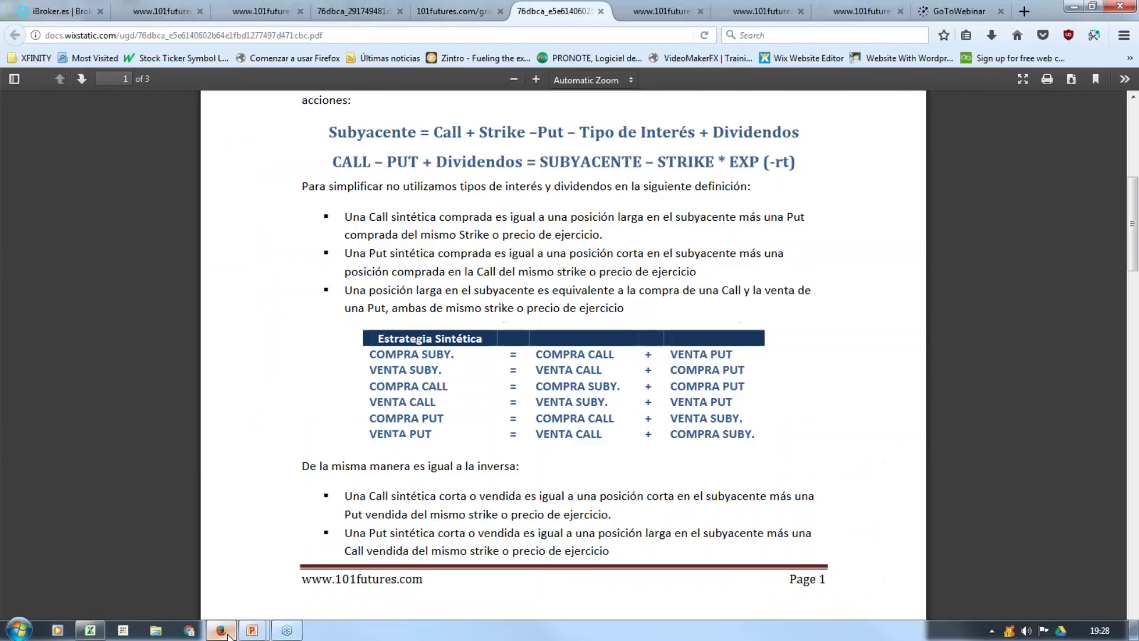
{"action": "scroll", "coordinate": [605, 406], "scroll_direction": "up", "scroll_amount": 7}
{"action": "scroll", "coordinate": [605, 405], "scroll_direction": "down", "scroll_amount": 10}
{"action": "scroll", "coordinate": [555, 403], "scroll_direction": "down", "scroll_amount": 4}
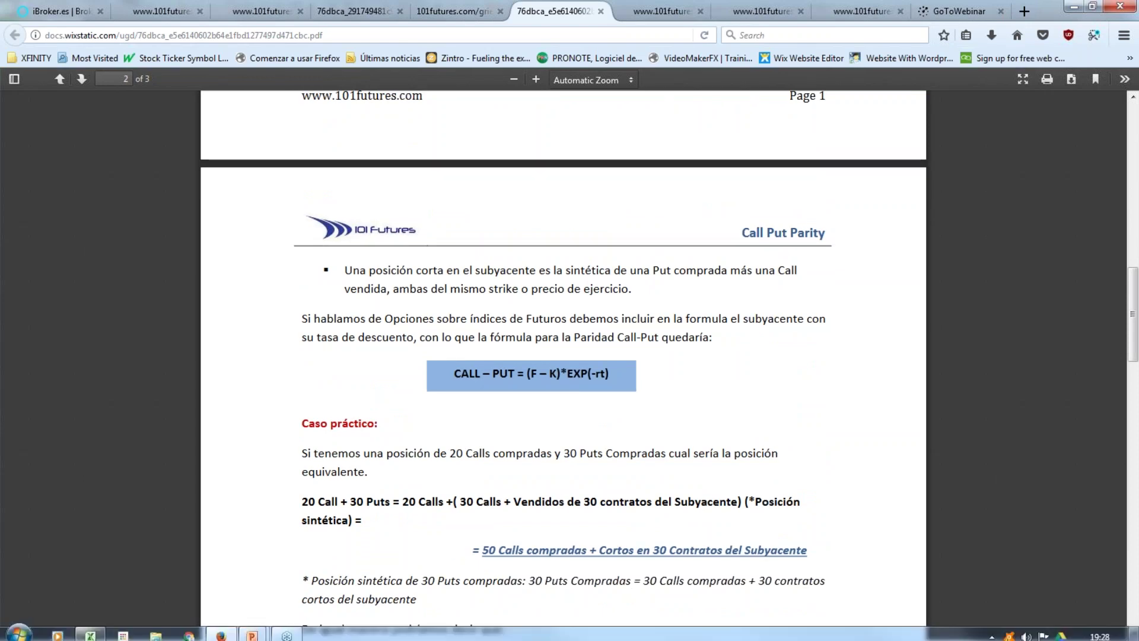
{"action": "mouse_move", "coordinate": [235, 633]}
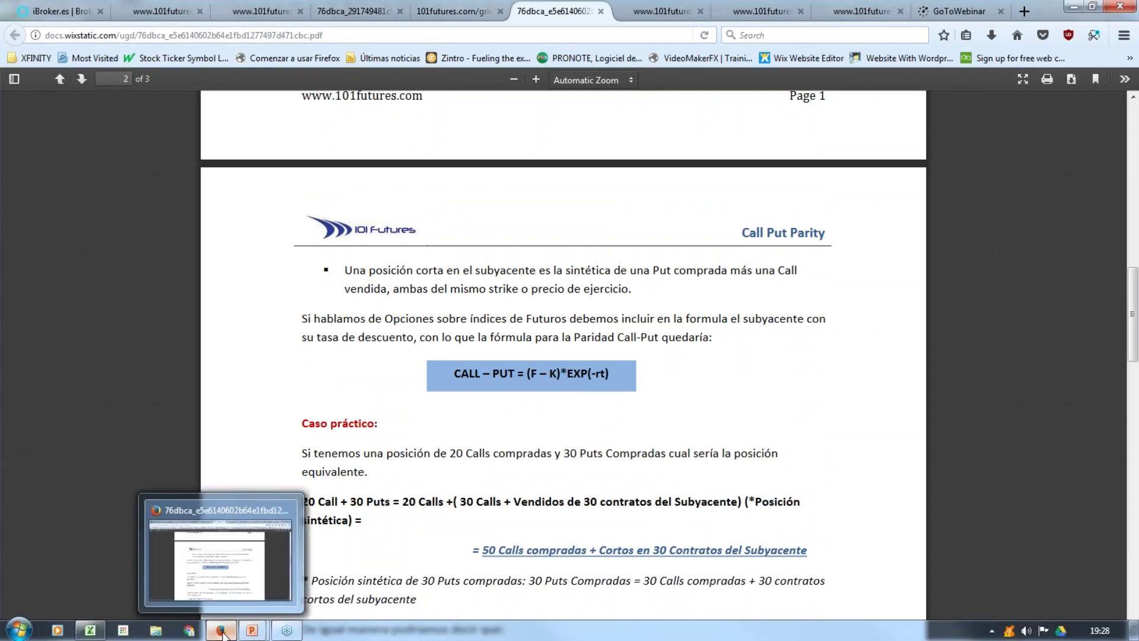
{"action": "mouse_move", "coordinate": [94, 634]}
{"action": "left_click", "coordinate": [93, 597]}
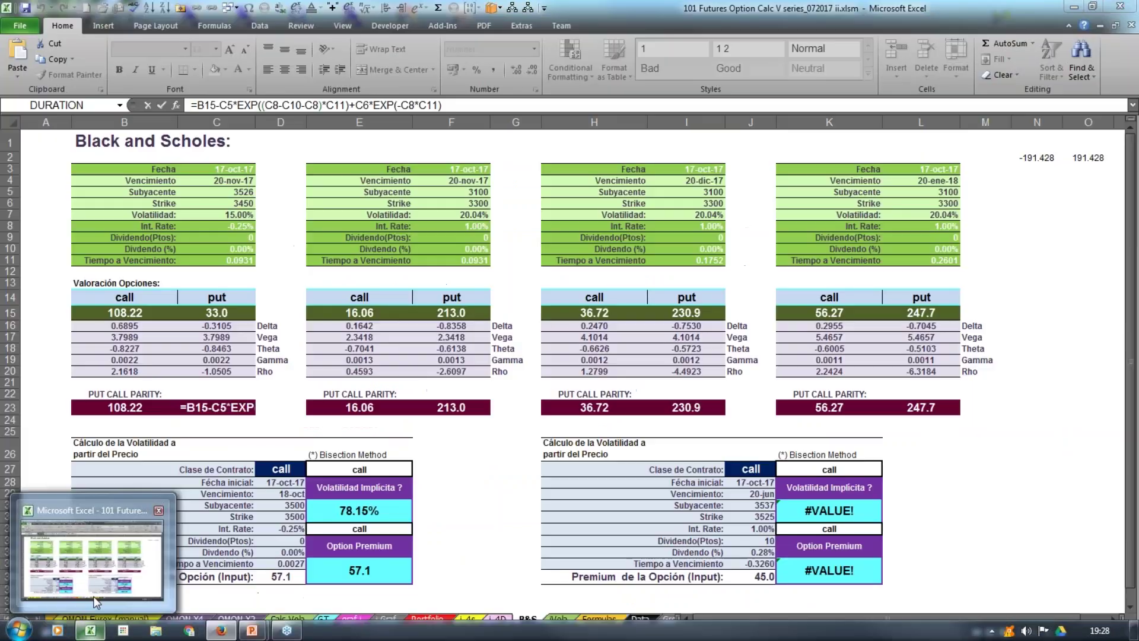
{"action": "key", "text": "Escape"}
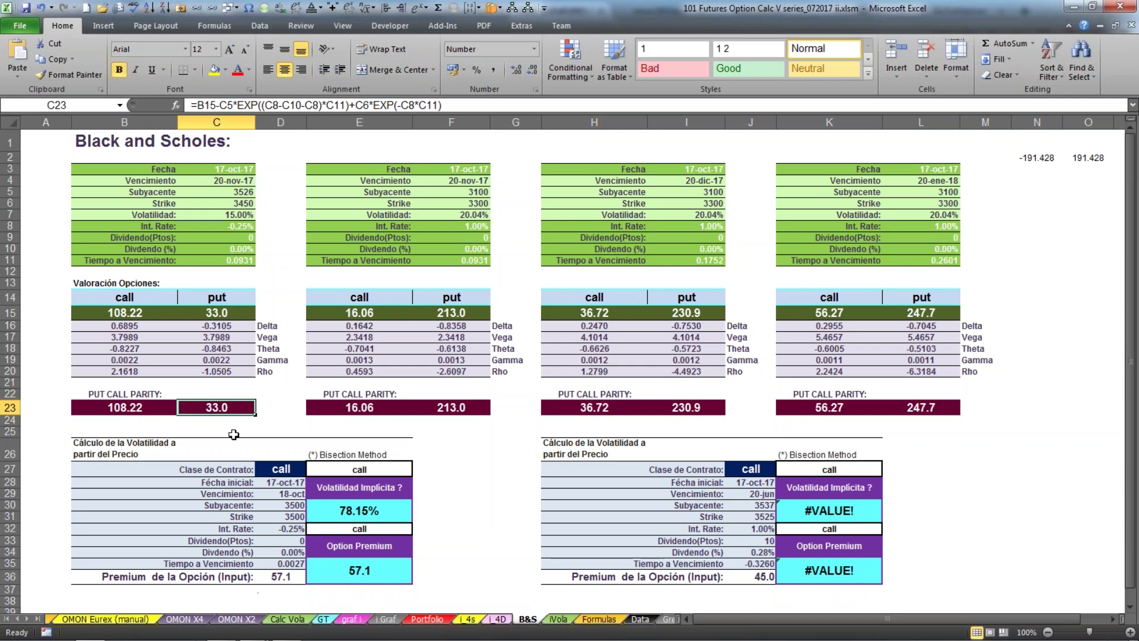
Review the contract class and initial date in the first implied-volatility block, and set its expiry date (Vencimiento) to 20/11
{"action": "left_click", "coordinate": [499, 501]}
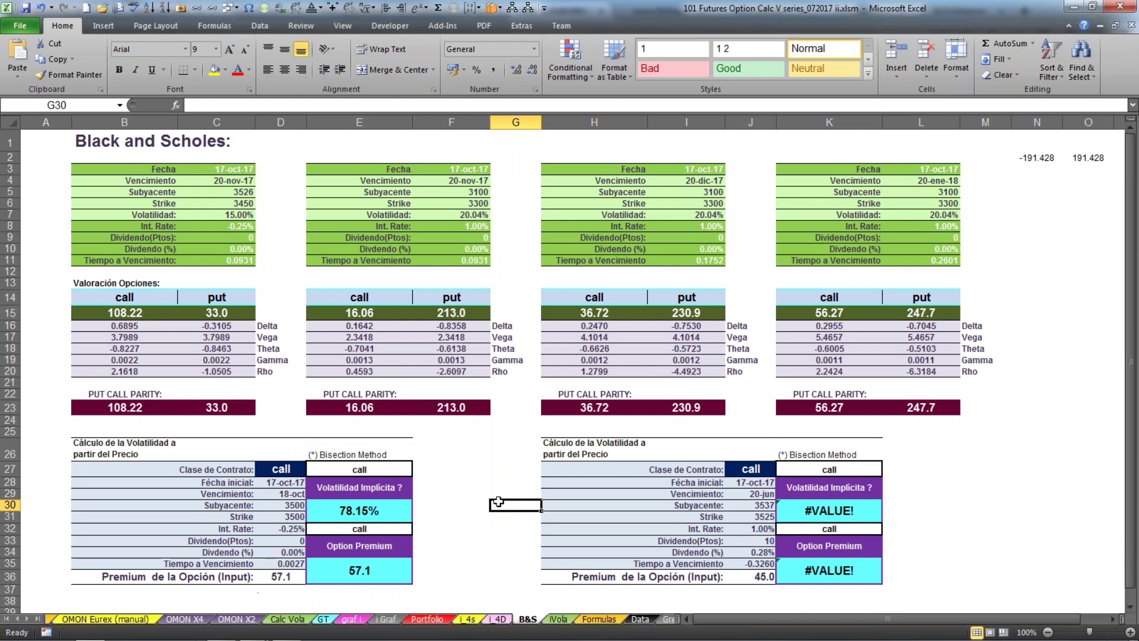
{"action": "left_click", "coordinate": [288, 467]}
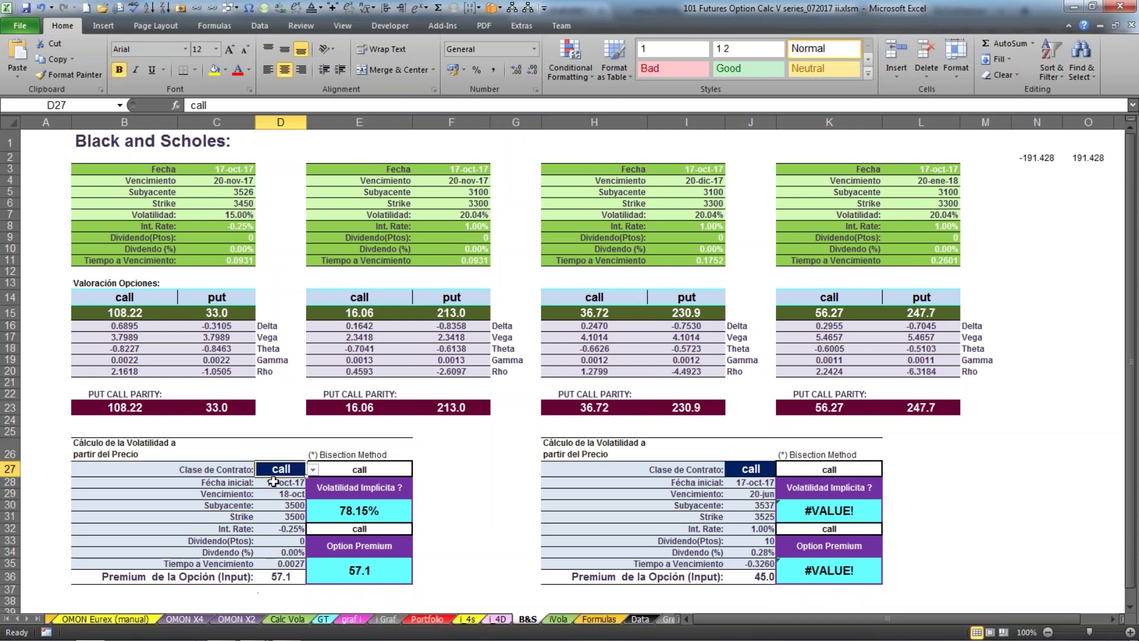
{"action": "left_click", "coordinate": [271, 481]}
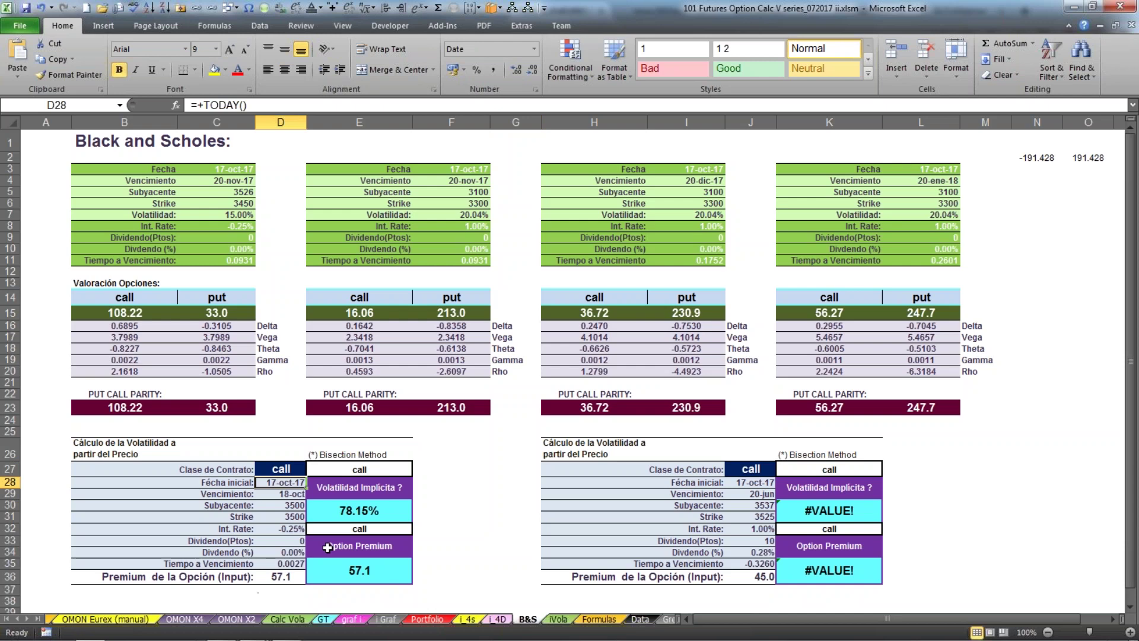
{"action": "left_click", "coordinate": [287, 494]}
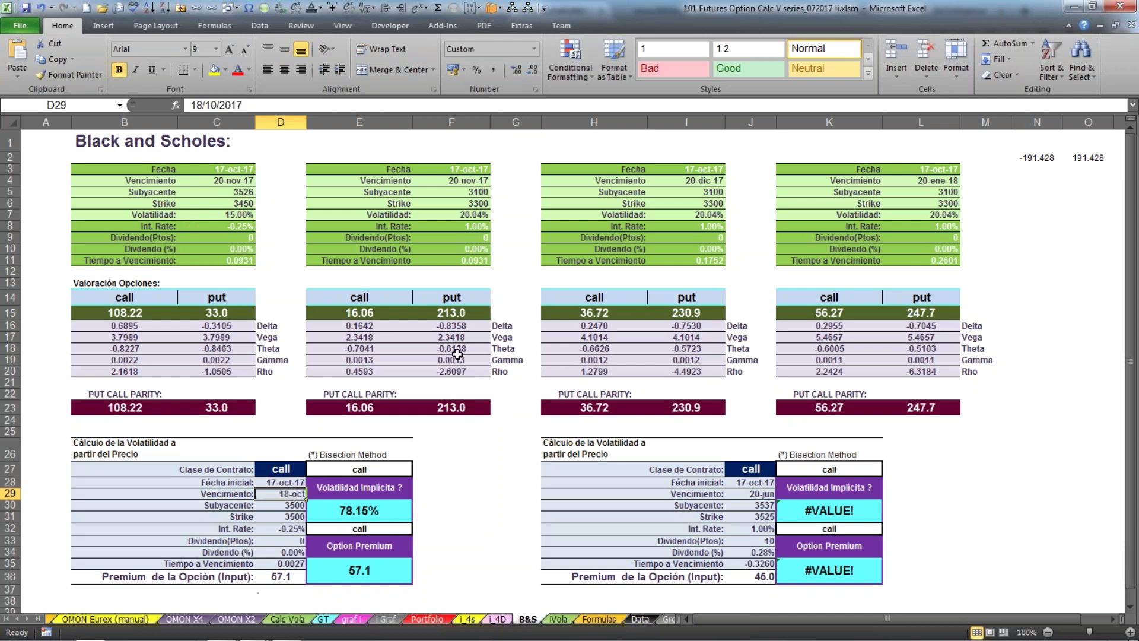
{"action": "type", "text": "20/11"}
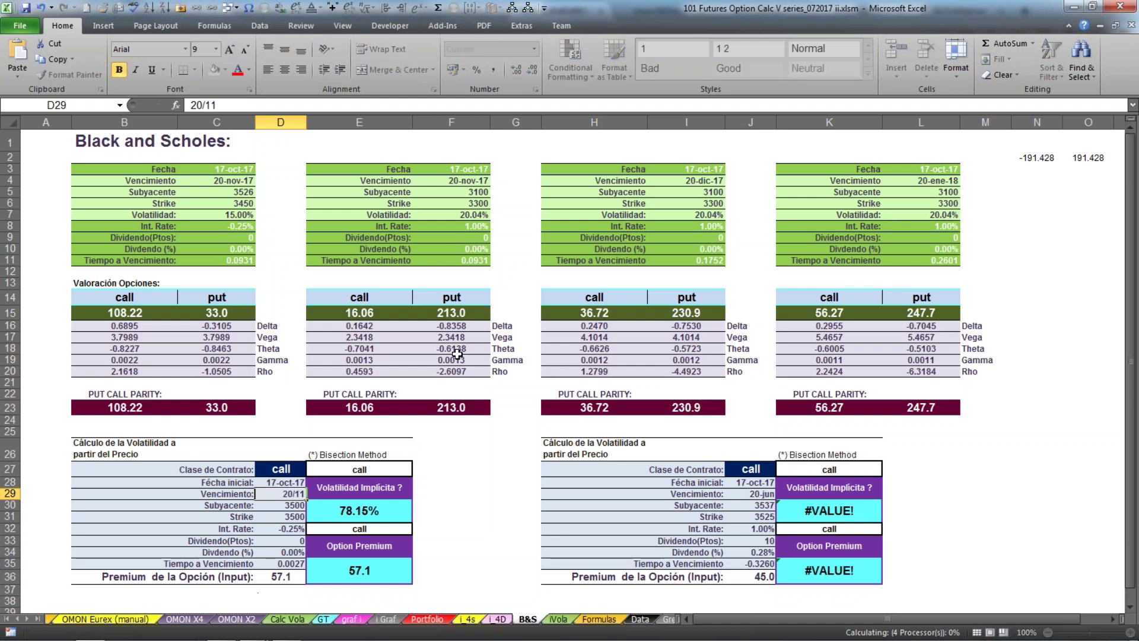
{"action": "key", "text": "Return"}
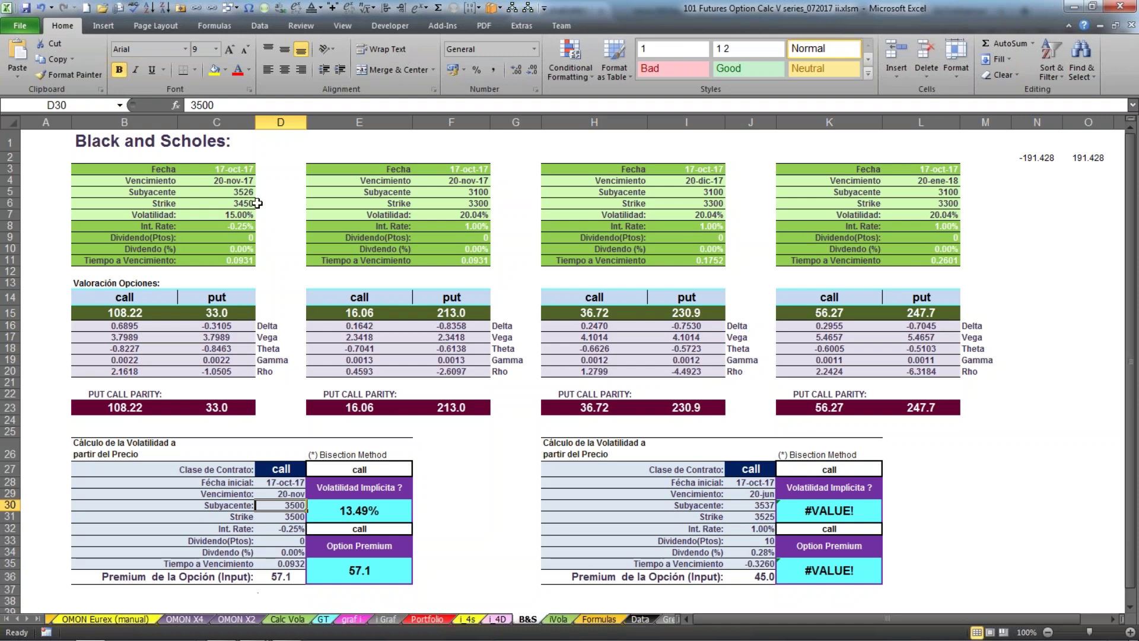
Set the first implied-volatility block's underlying price (Subyacente) to 3526 and its strike to 3450
{"action": "type", "text": "3526"}
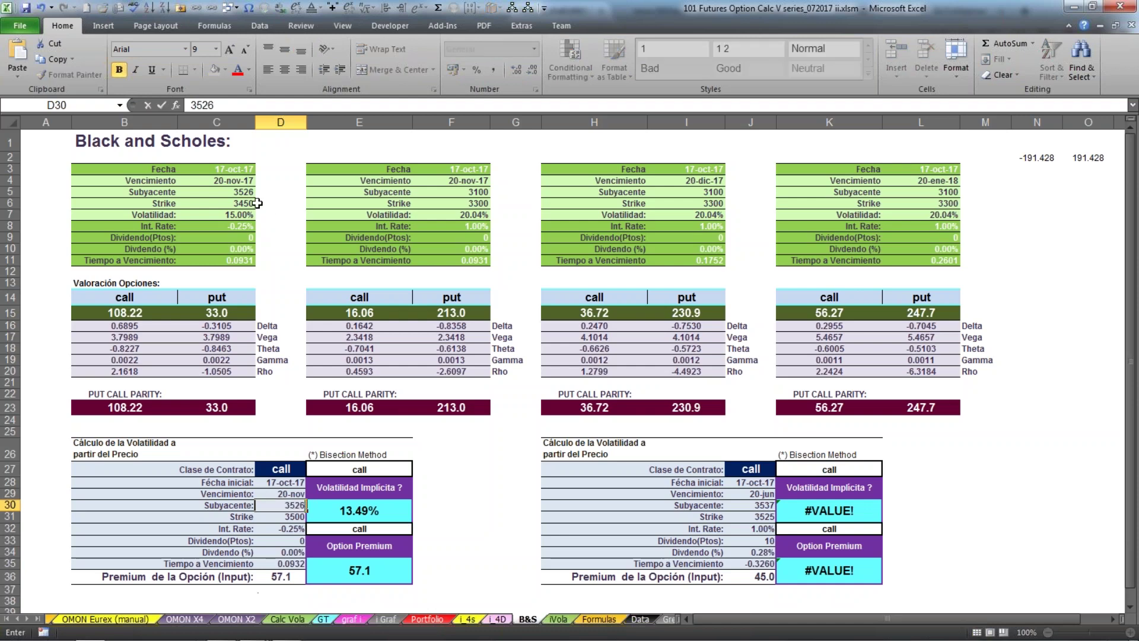
{"action": "key", "text": "Return"}
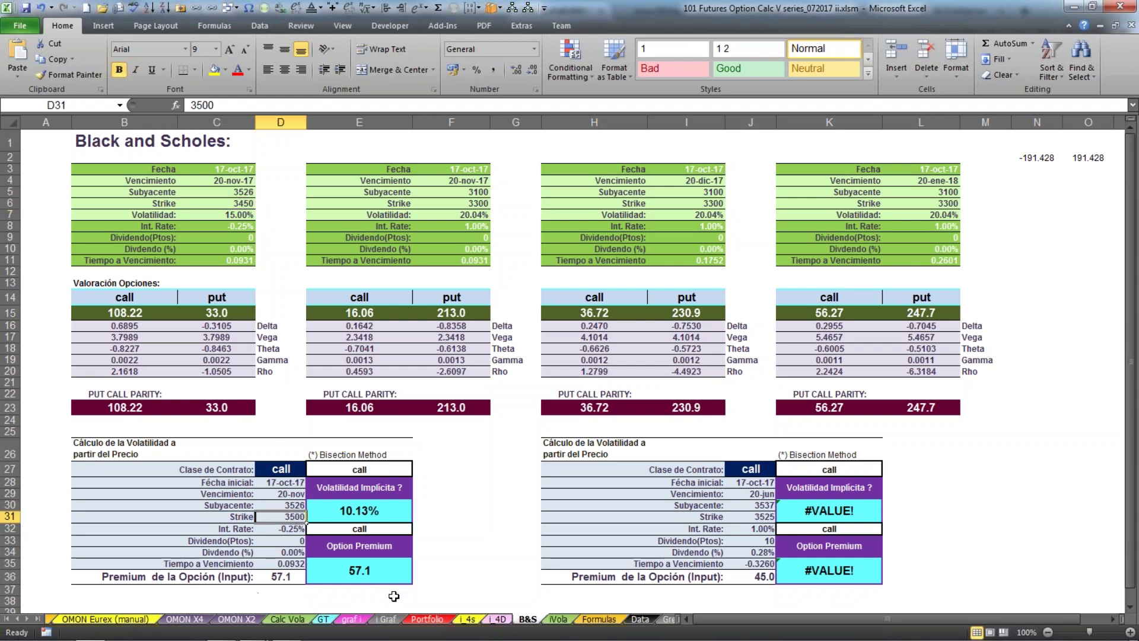
{"action": "type", "text": "3450"}
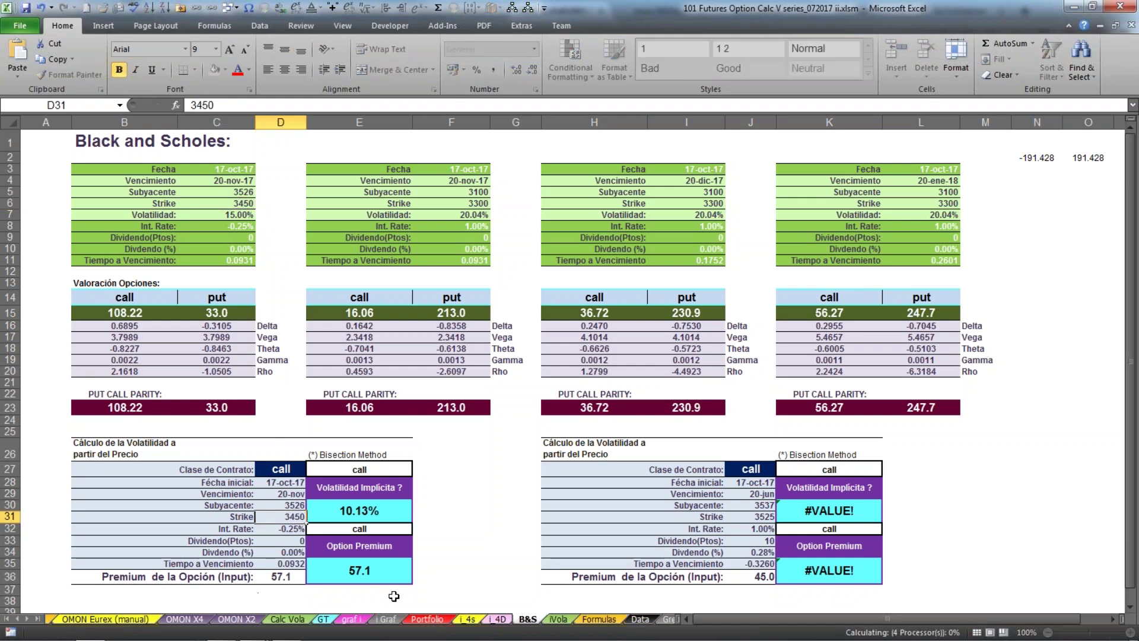
{"action": "key", "text": "Return"}
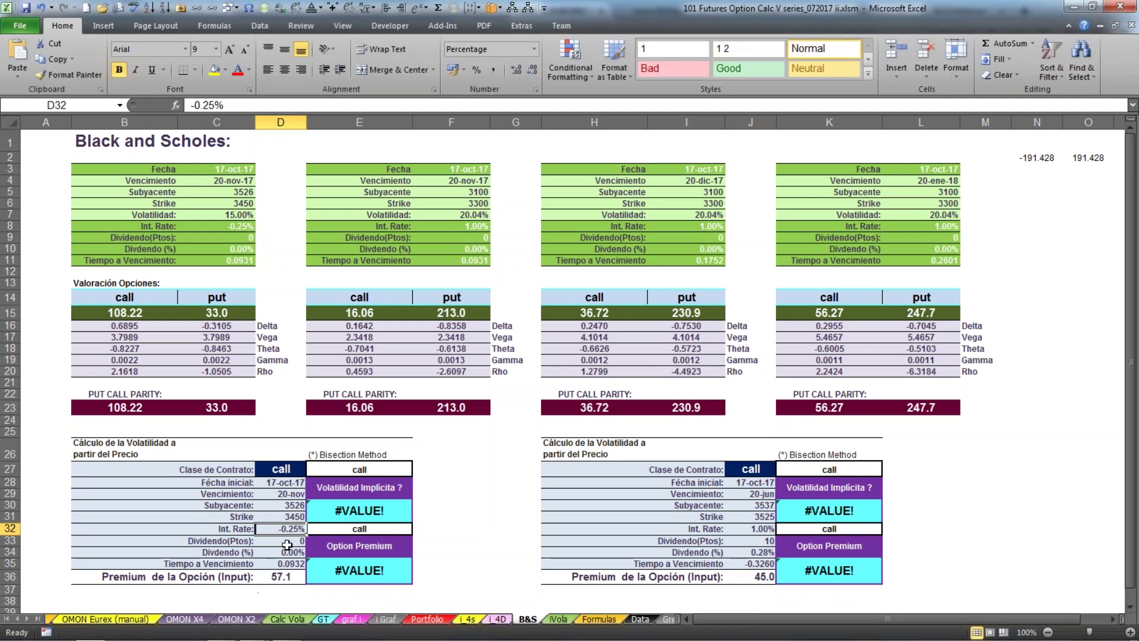
Check the block's dividend and time-to-expiry cells, and set the option premium input in D36 to 108.22
{"action": "left_click", "coordinate": [287, 543]}
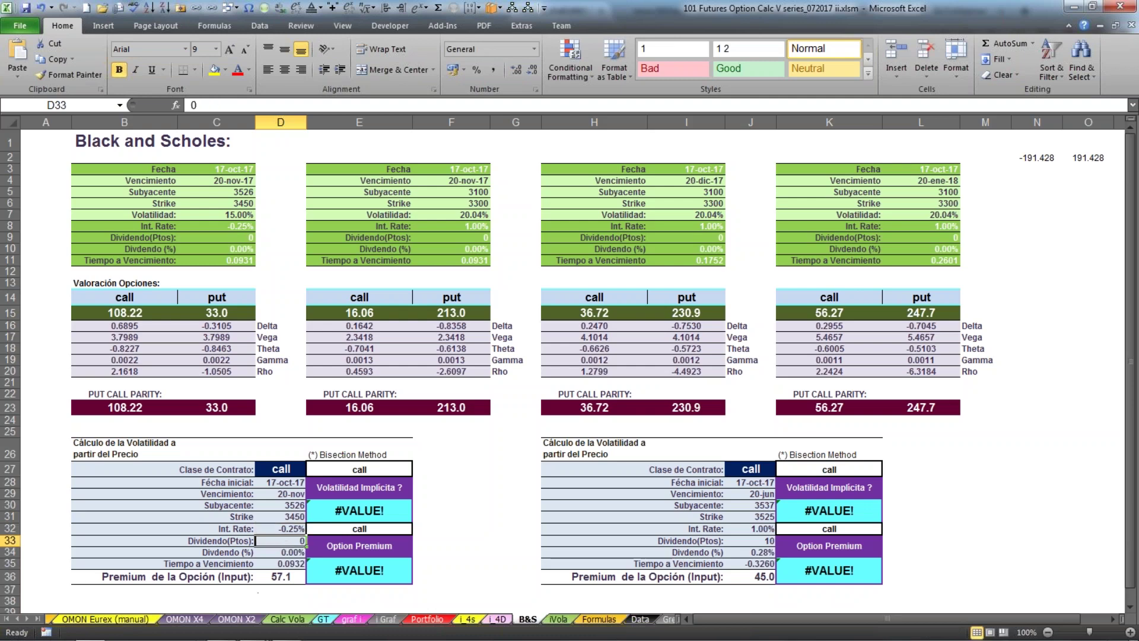
{"action": "left_click", "coordinate": [289, 564]}
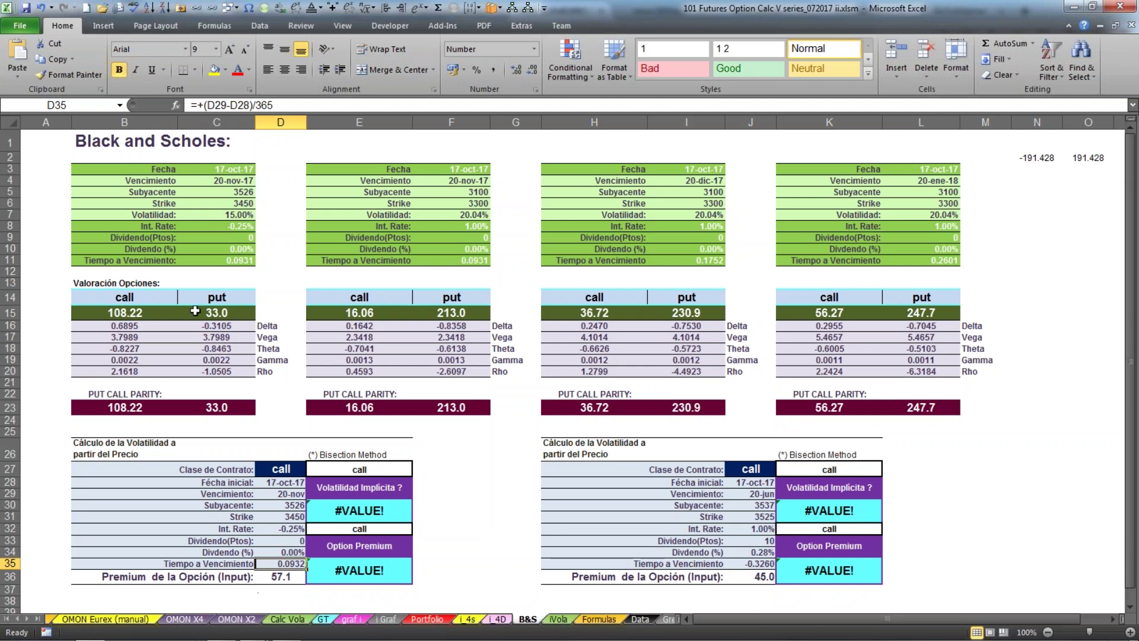
{"action": "left_click", "coordinate": [285, 578]}
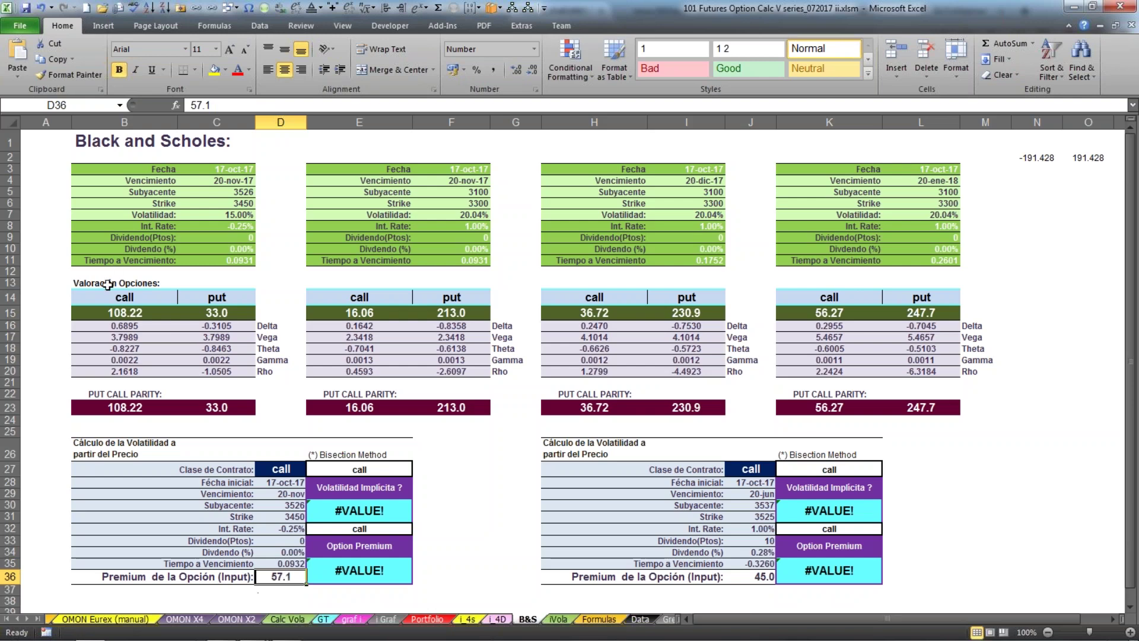
{"action": "left_click", "coordinate": [116, 313]}
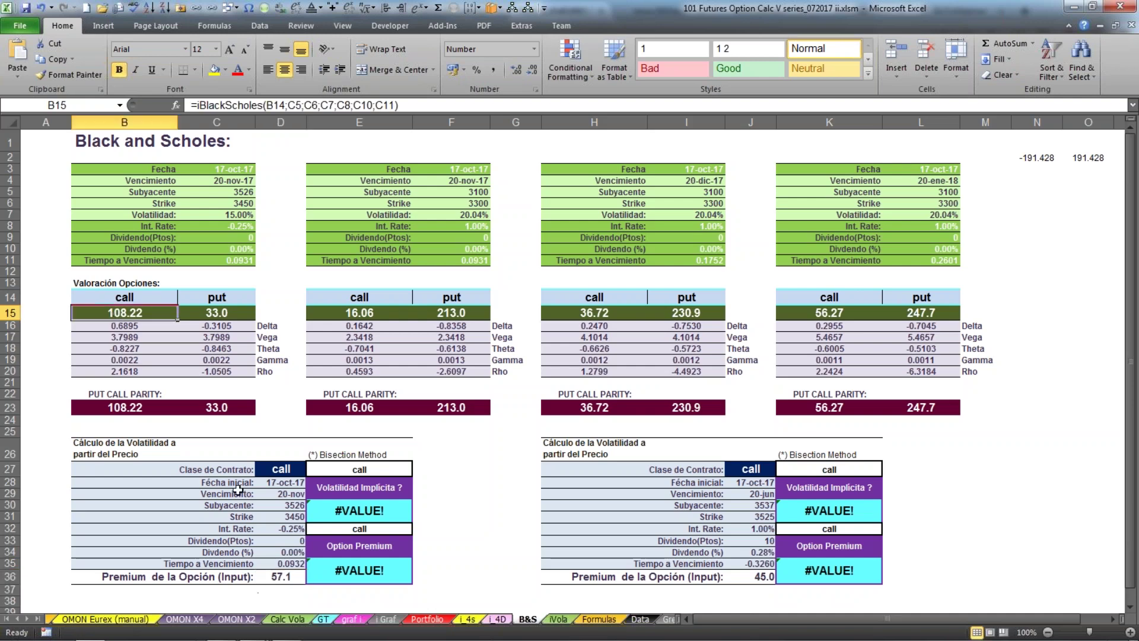
{"action": "left_click", "coordinate": [271, 577]}
{"action": "type", "text": "10"}
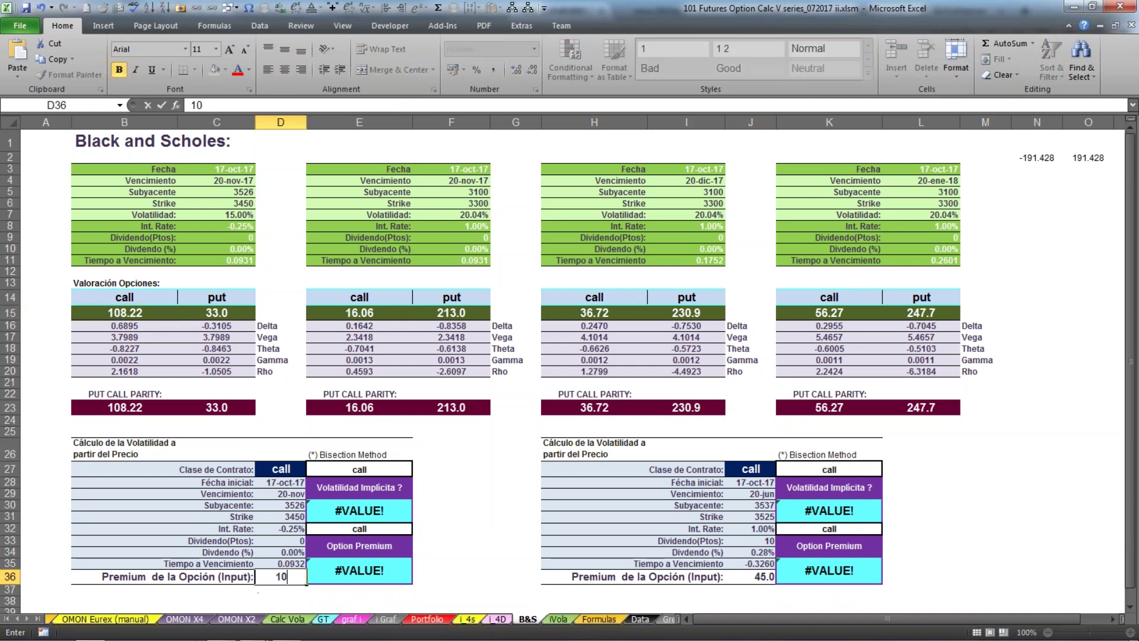
{"action": "type", "text": "8.22"}
{"action": "key", "text": "Return"}
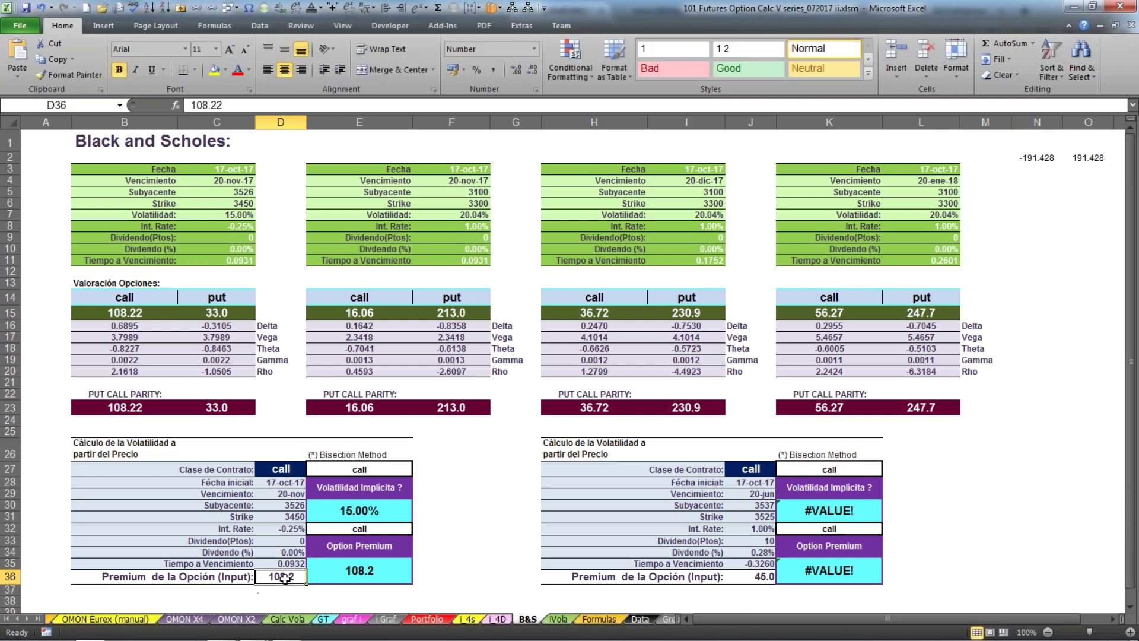
Compare the iBisectionAlgorithm implied volatility in E30 with C7, and the iBlackScholes premium in E35 with the premium input in D36
{"action": "left_click", "coordinate": [366, 508]}
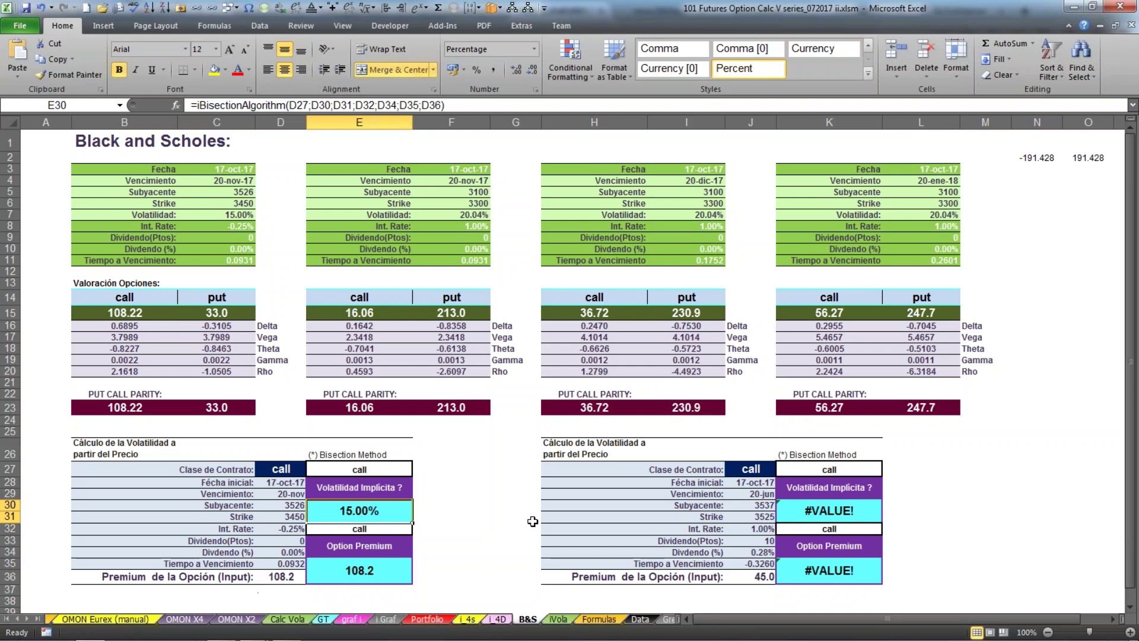
{"action": "left_click", "coordinate": [235, 216]}
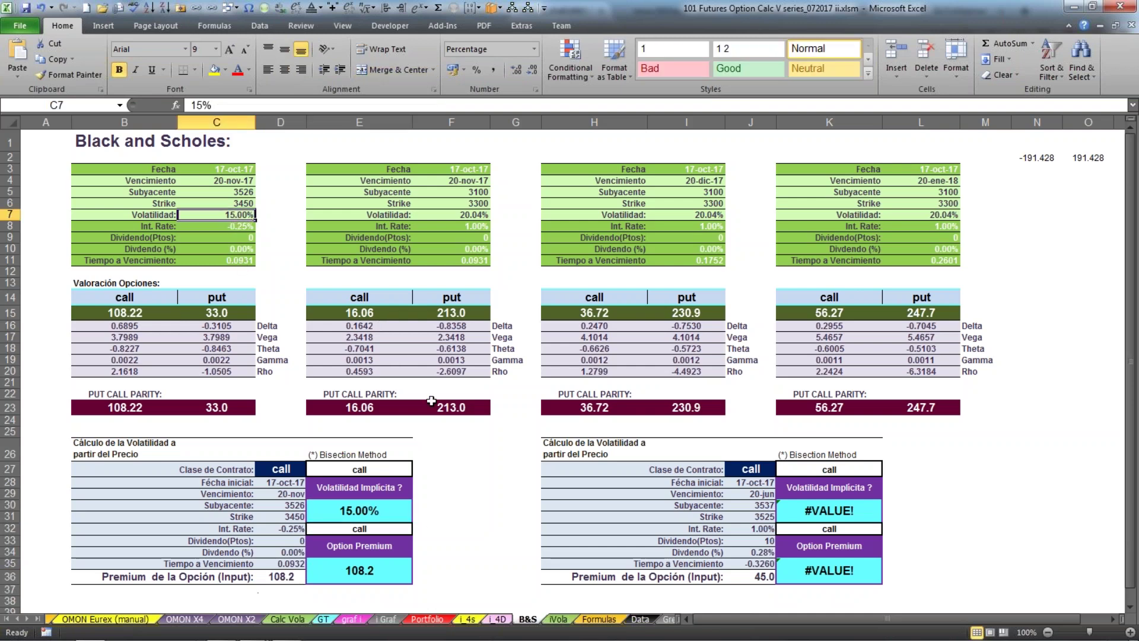
{"action": "left_click", "coordinate": [368, 569]}
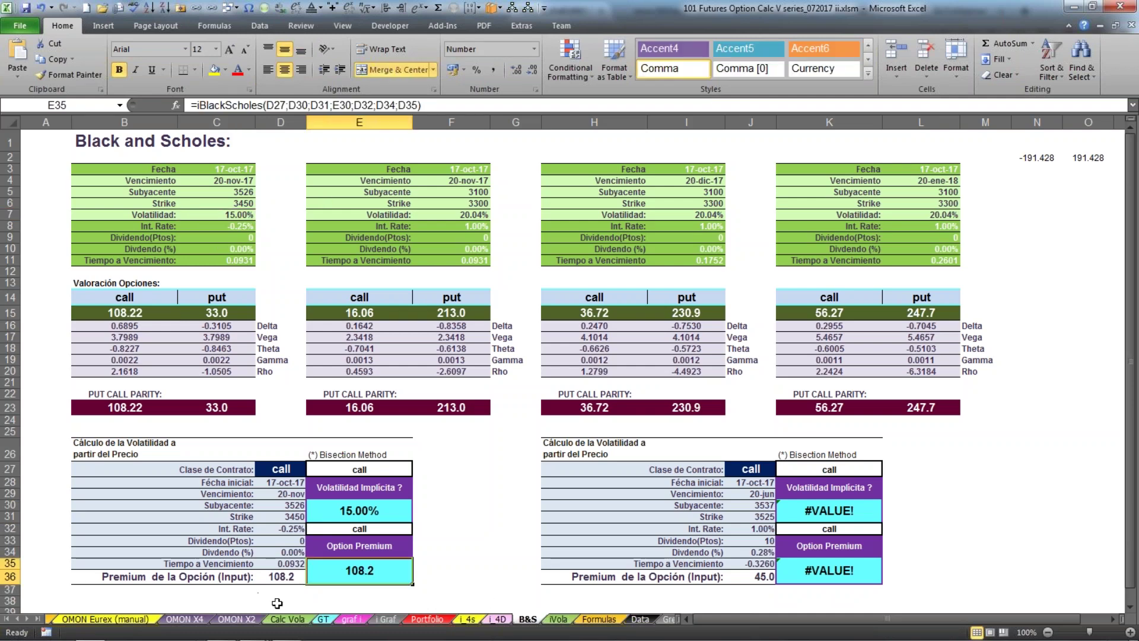
{"action": "left_click", "coordinate": [284, 571]}
{"action": "left_click", "coordinate": [349, 575]}
{"action": "left_click", "coordinate": [289, 576]}
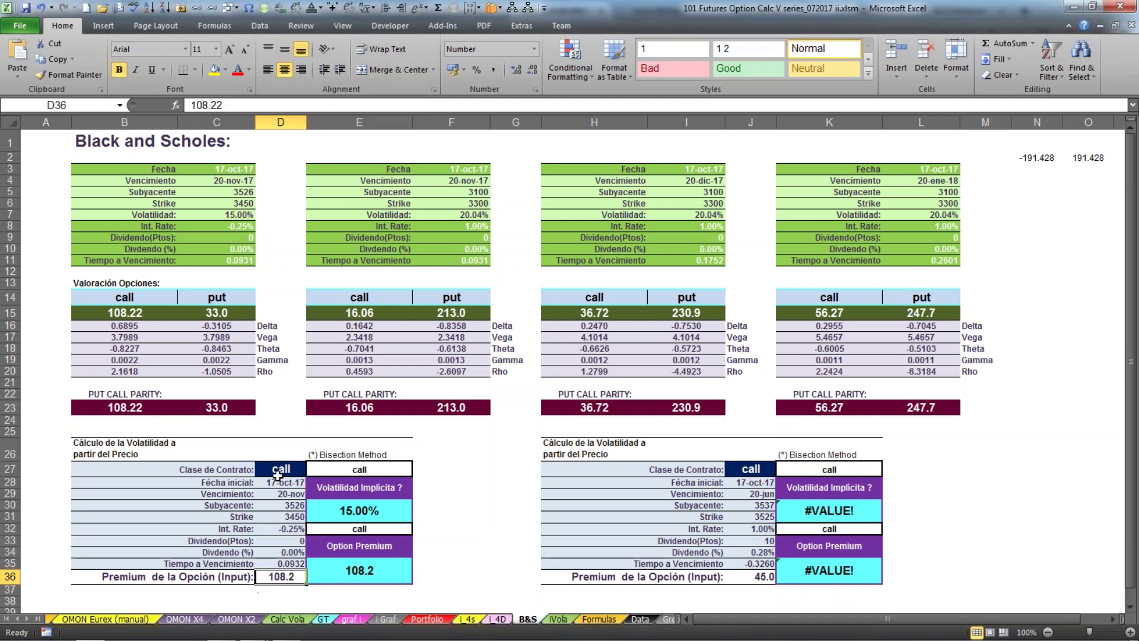
Set the strike in the first implied-volatility block to 3500, and check it against the premium input
{"action": "left_click", "coordinate": [287, 517]}
{"action": "type", "text": "3500"}
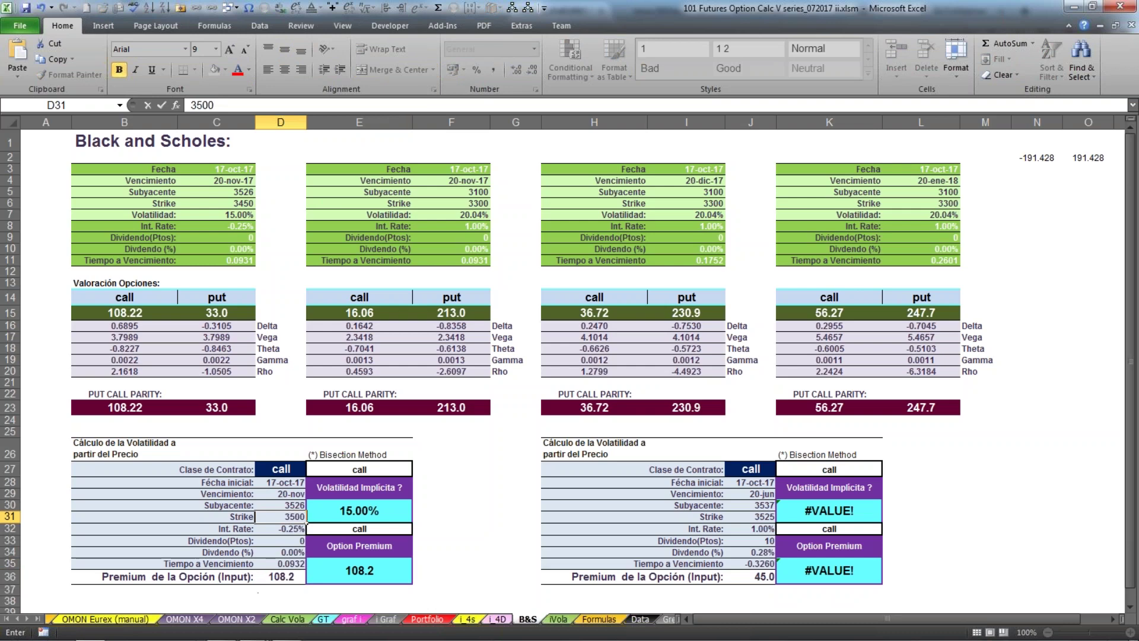
{"action": "key", "text": "Return"}
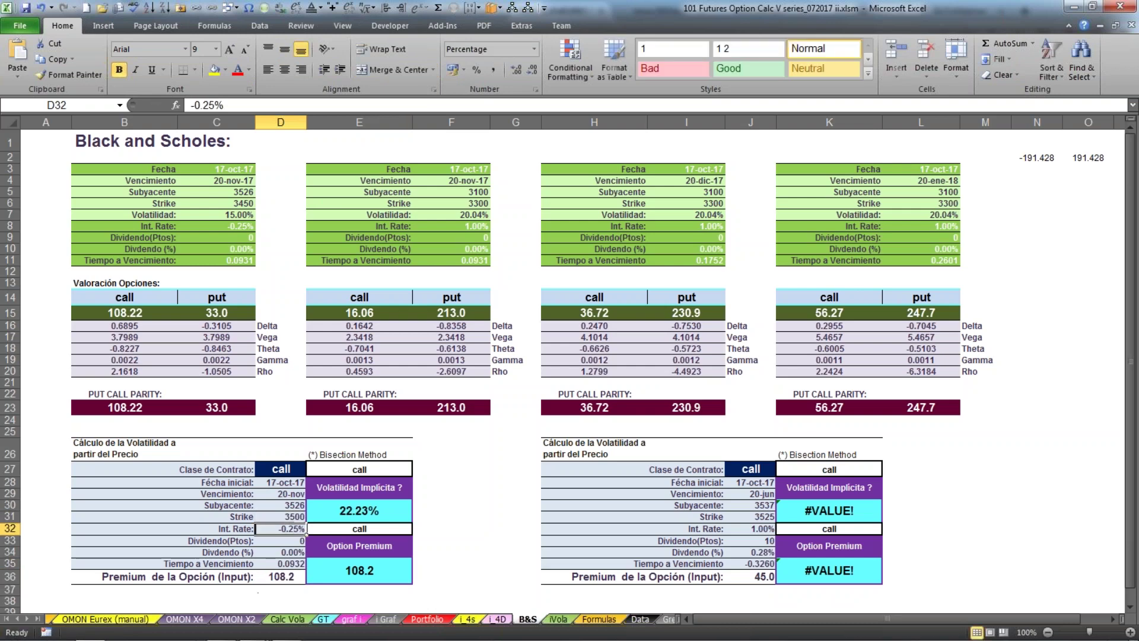
{"action": "left_click", "coordinate": [287, 517]}
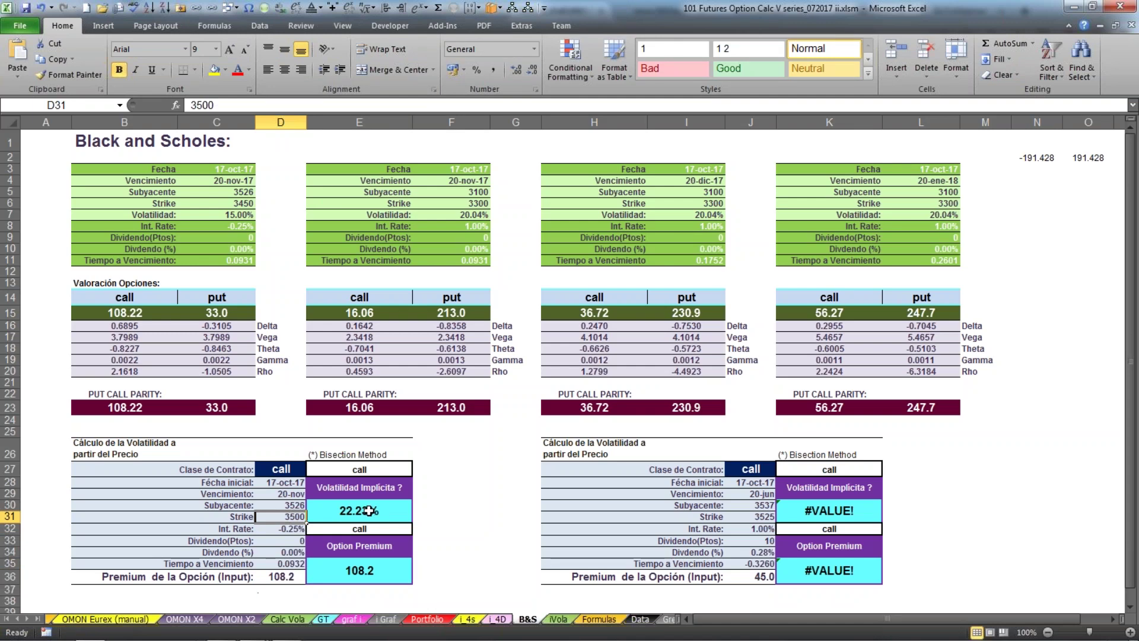
{"action": "left_click", "coordinate": [282, 578]}
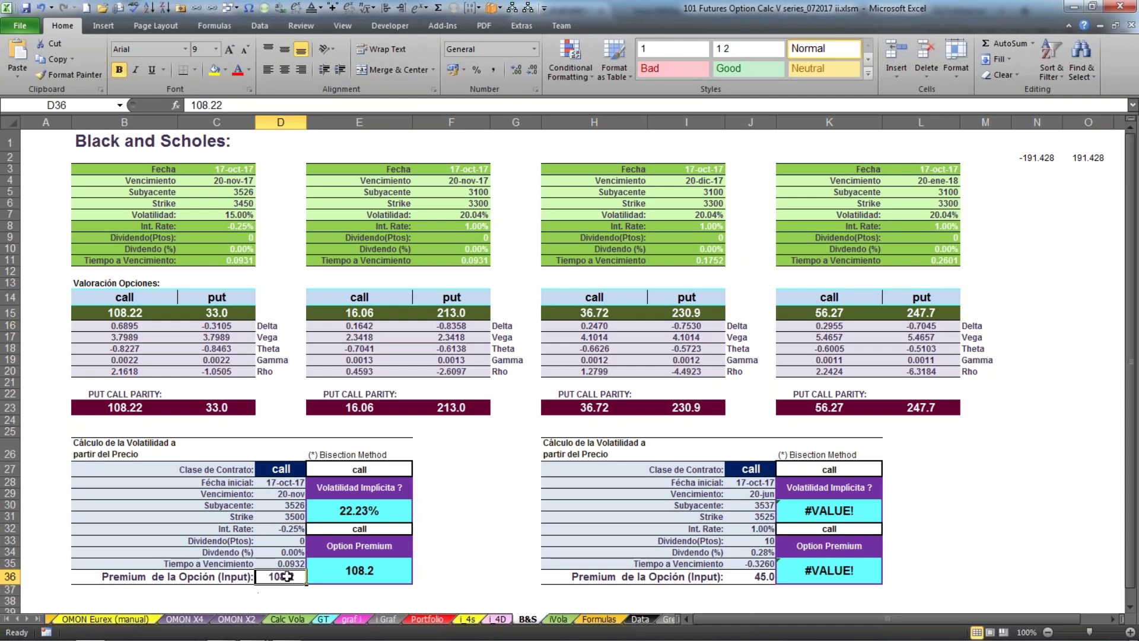
Set the option premium input in the first implied-volatility block to 95 and check the implied volatility in E30
{"action": "left_click", "coordinate": [368, 509]}
{"action": "left_click", "coordinate": [285, 575]}
{"action": "left_click", "coordinate": [356, 514]}
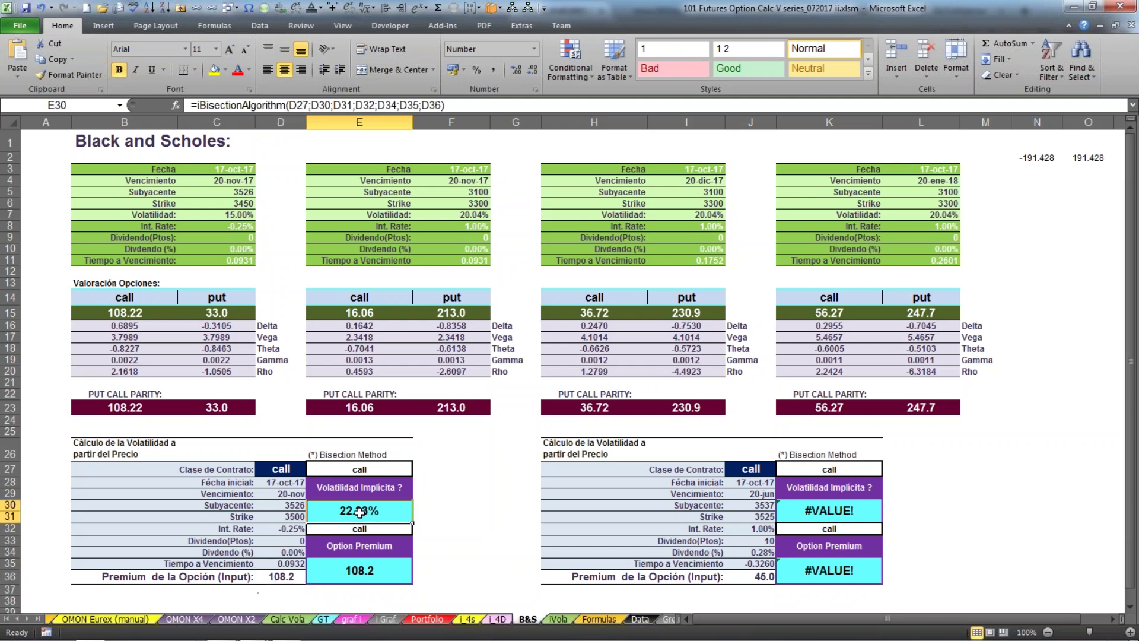
{"action": "left_click", "coordinate": [293, 575]}
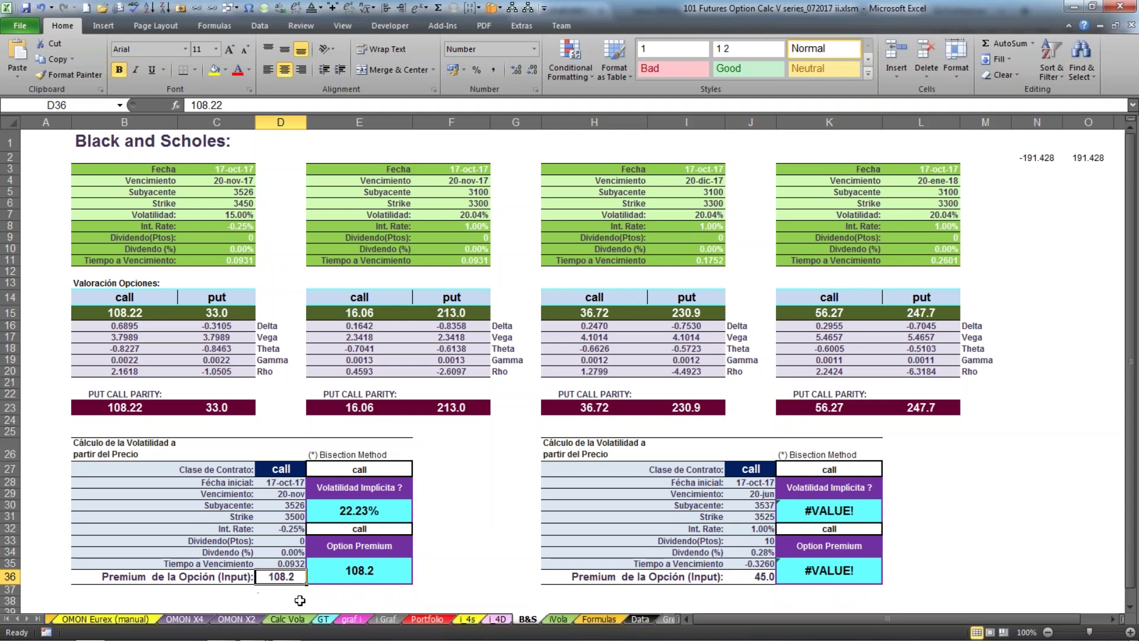
{"action": "type", "text": "95"}
{"action": "key", "text": "Return"}
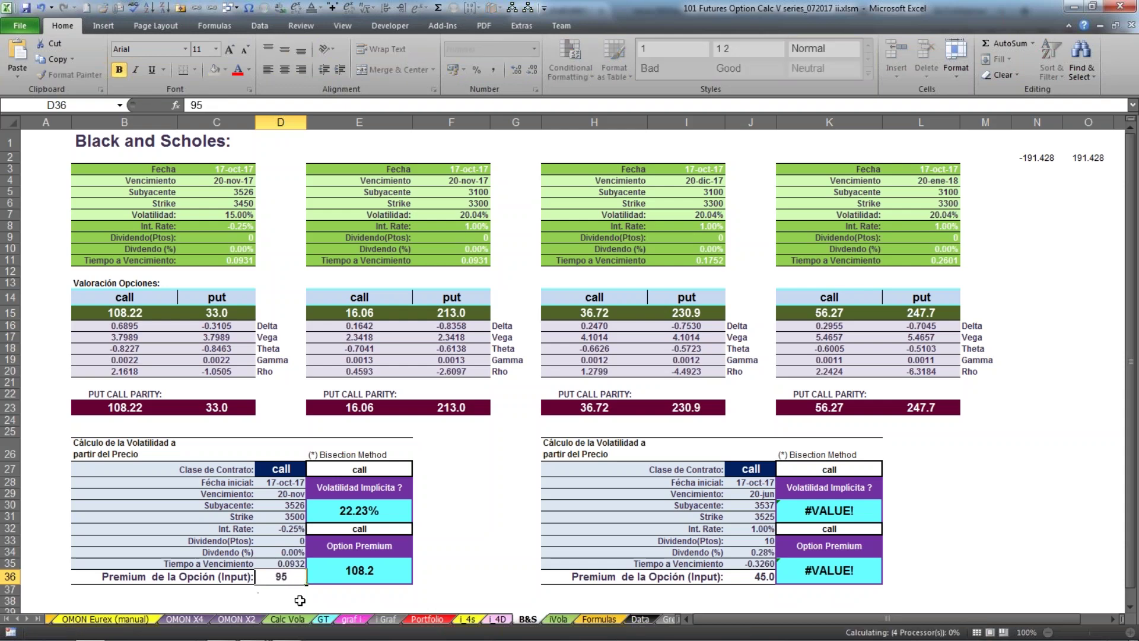
{"action": "left_click", "coordinate": [362, 510]}
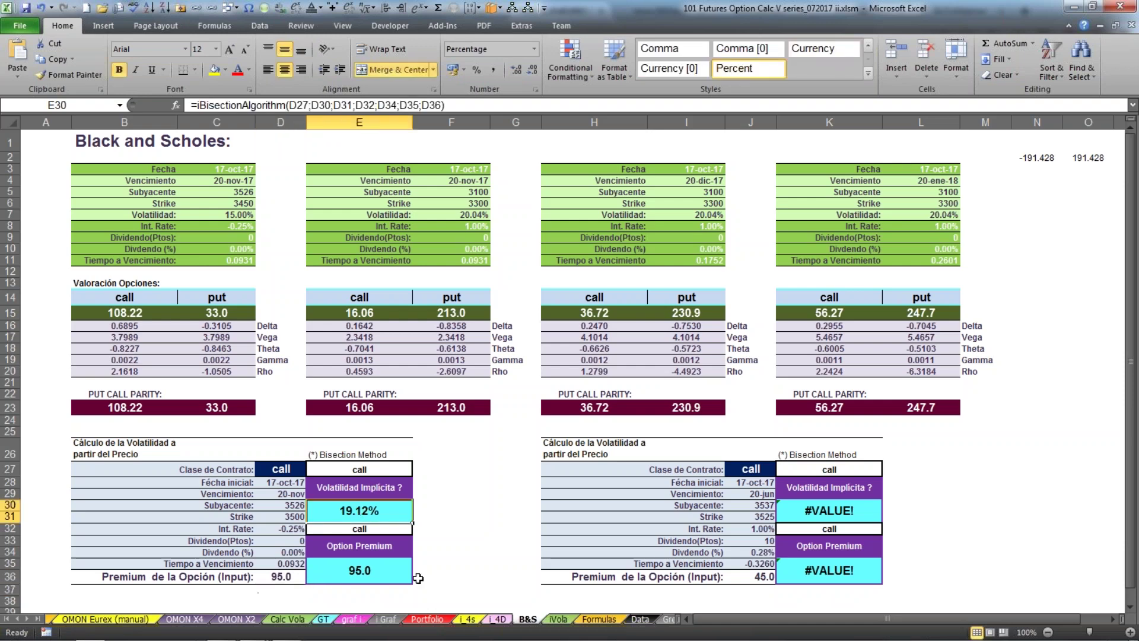
Set the first block's option premium input to 80 and check the implied volatility and the iBlackScholes premium
{"action": "left_click", "coordinate": [290, 573]}
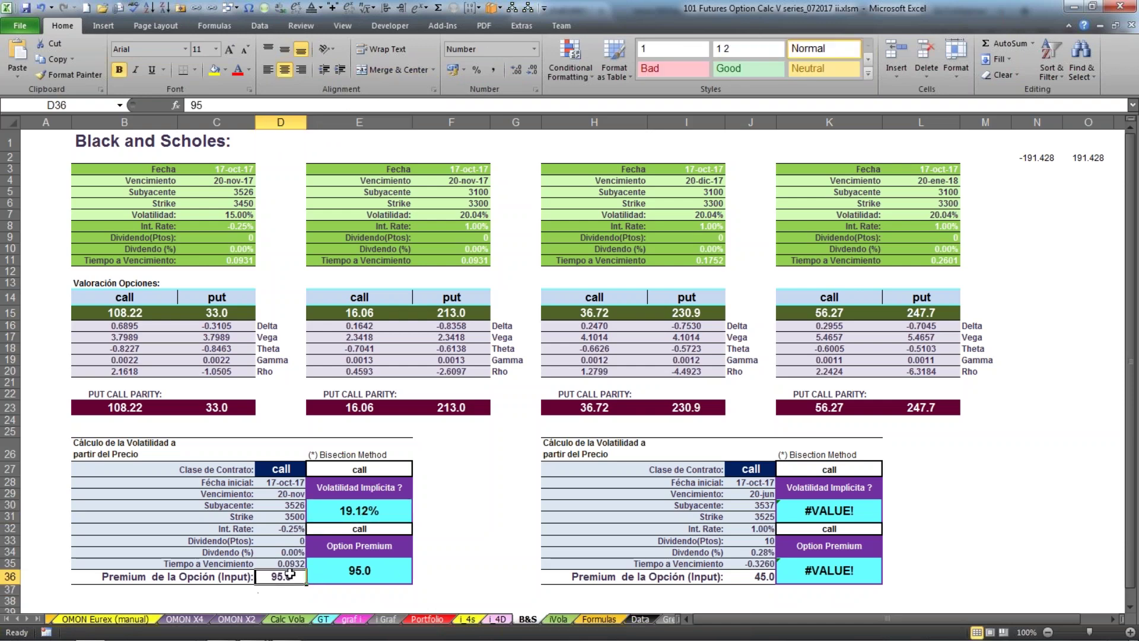
{"action": "type", "text": "80"}
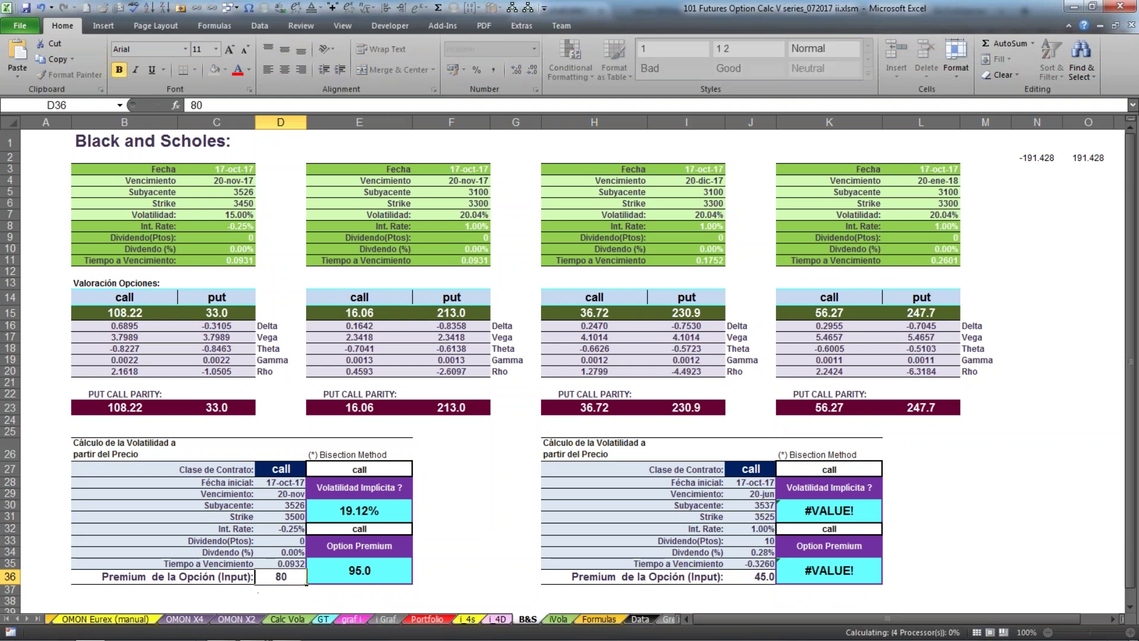
{"action": "key", "text": "Return"}
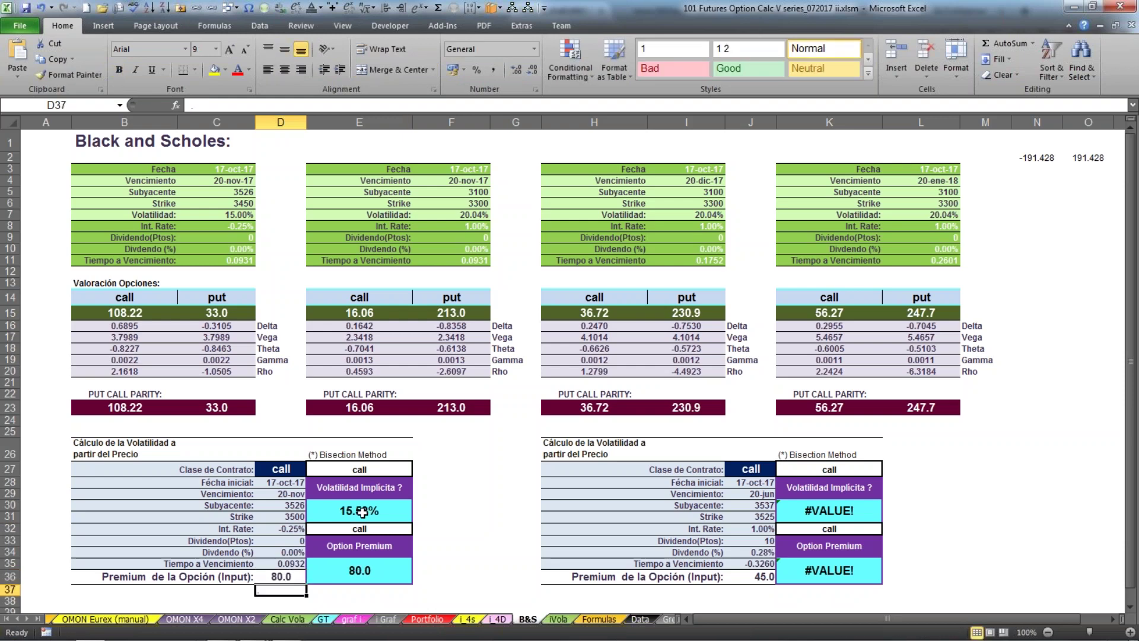
{"action": "left_click", "coordinate": [361, 511]}
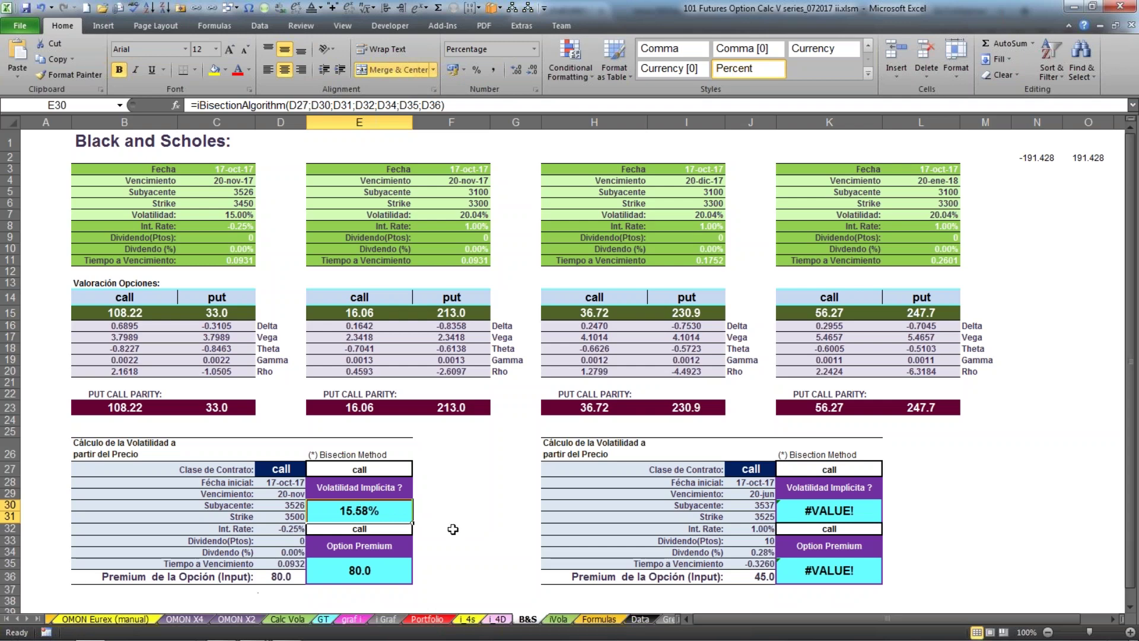
{"action": "left_click", "coordinate": [363, 571]}
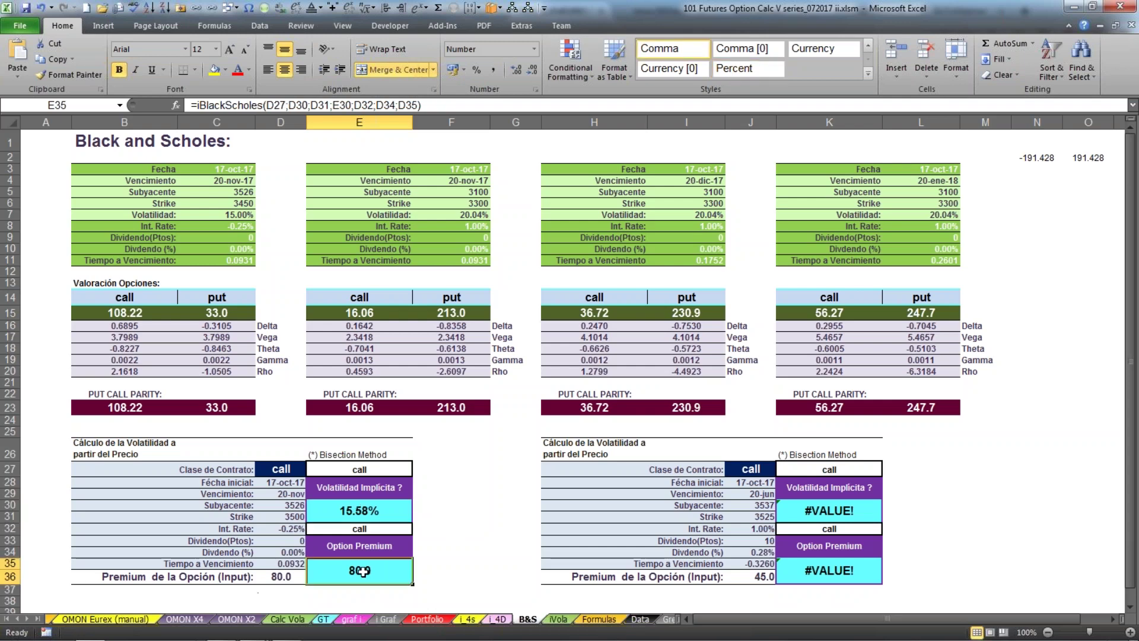
{"action": "left_click", "coordinate": [514, 530]}
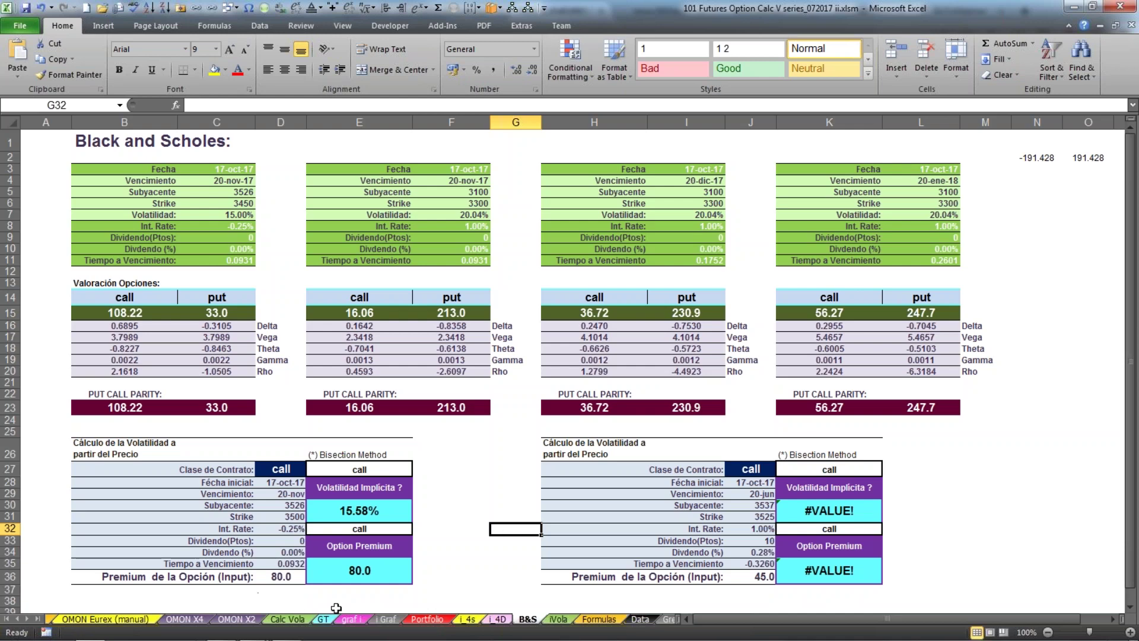
On the graf i sheet, set the number of contracts to 0 for S(x) 1 and for the first call
{"action": "left_click", "coordinate": [354, 620]}
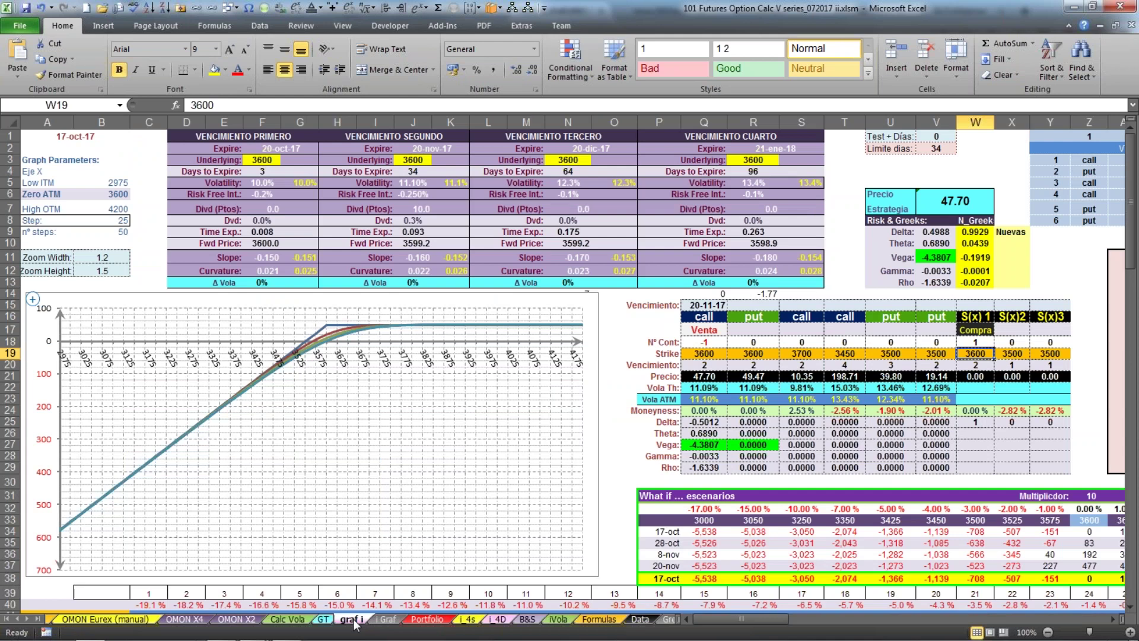
{"action": "left_click", "coordinate": [970, 341]}
{"action": "type", "text": "0"}
{"action": "key", "text": "Return"}
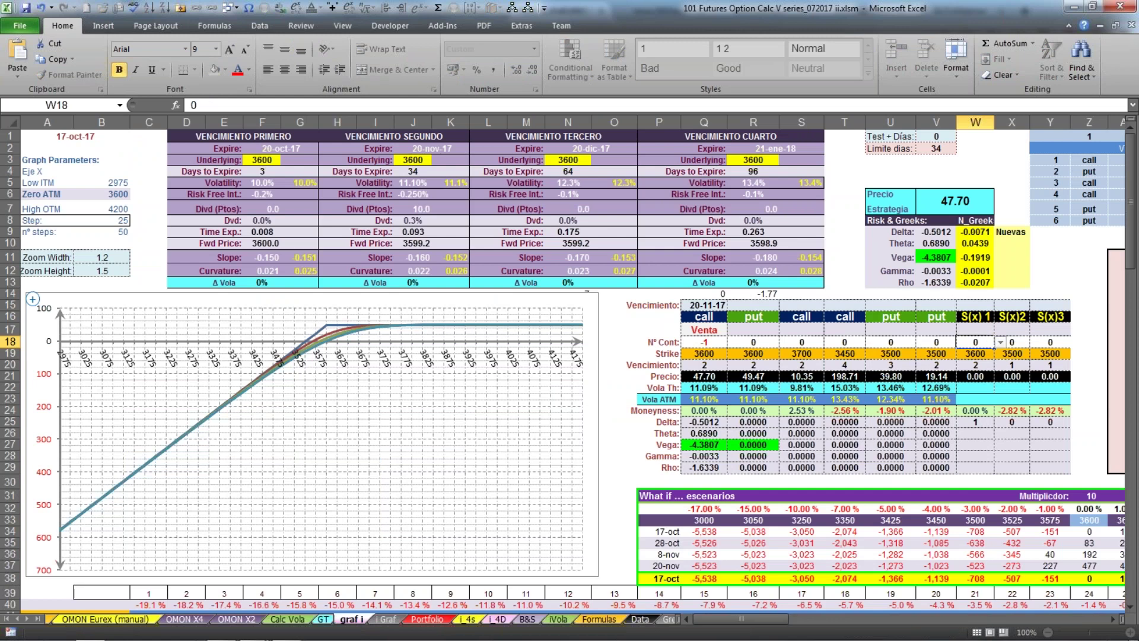
{"action": "left_click", "coordinate": [709, 342]}
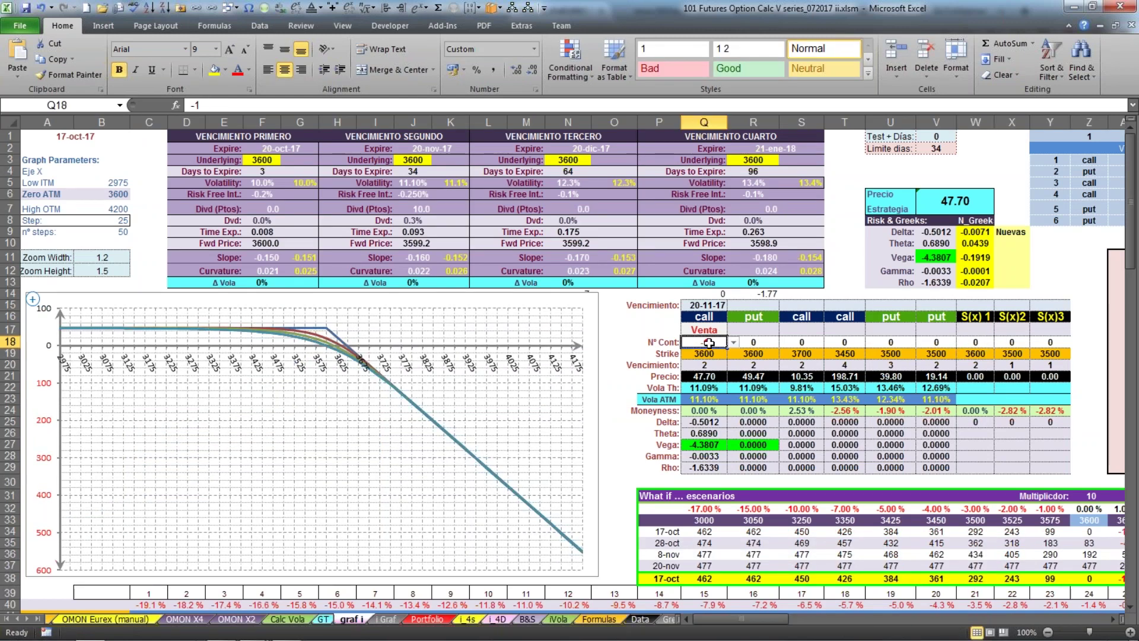
{"action": "type", "text": "0"}
{"action": "key", "text": "Return"}
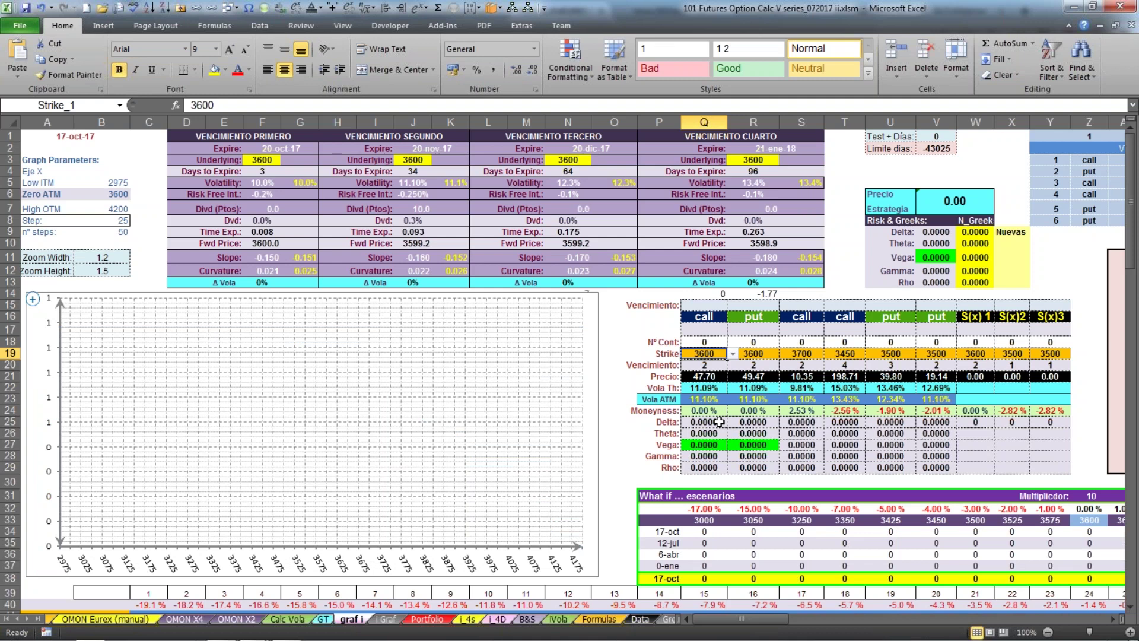
Set the S(x) 1 number of contracts to 1, a bought underlying position at 3600
{"action": "left_click", "coordinate": [973, 343]}
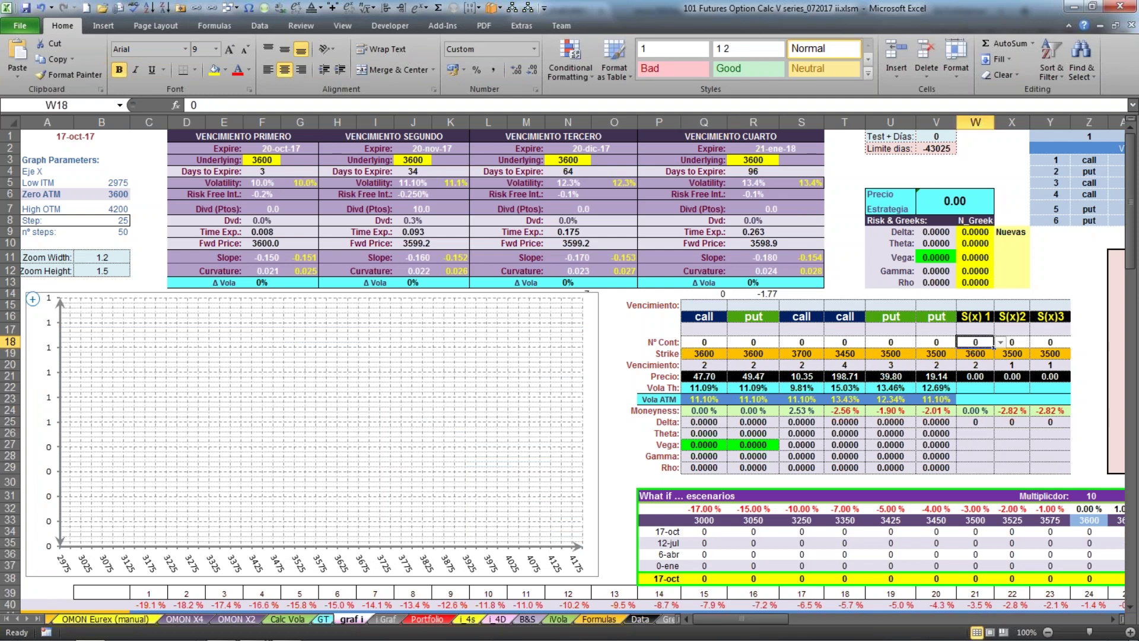
{"action": "type", "text": "1"}
{"action": "key", "text": "Return"}
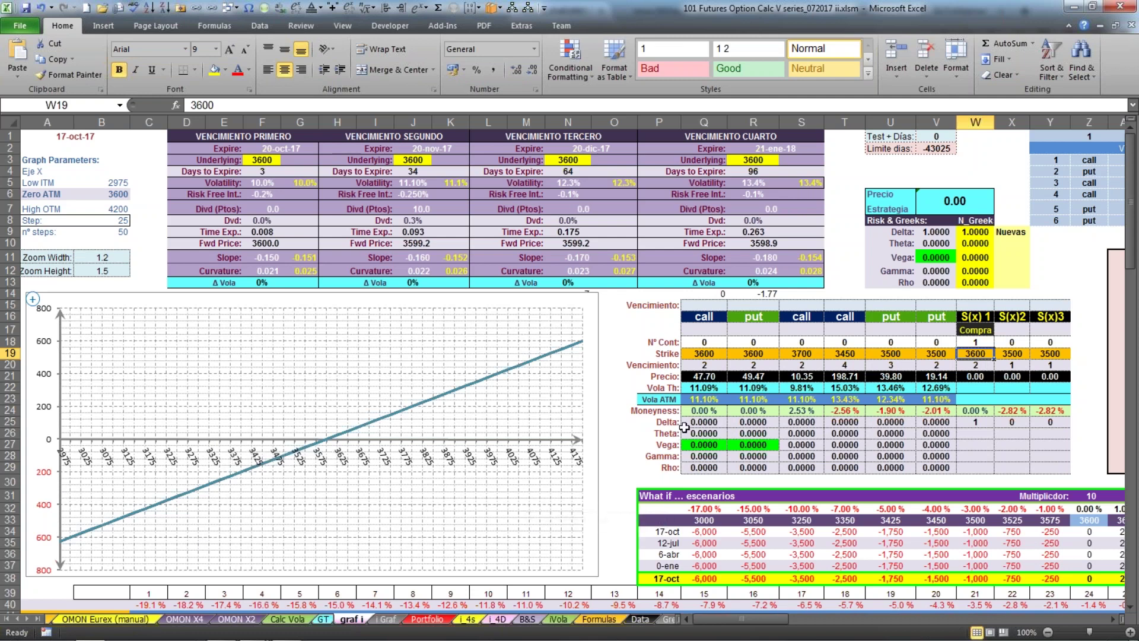
Check the second expiry's volatility, and on the Calc Vola sheet set the 1-sigma market level (Mdo.) to 3625 and IV to 11.10%
{"action": "left_click", "coordinate": [431, 185]}
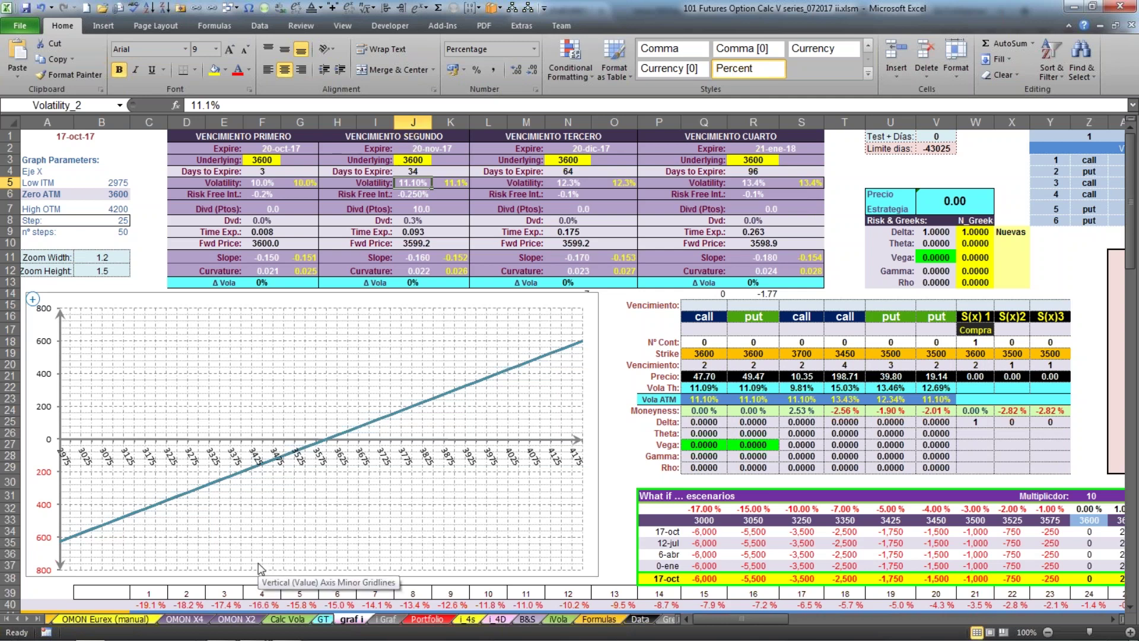
{"action": "left_click", "coordinate": [285, 619]}
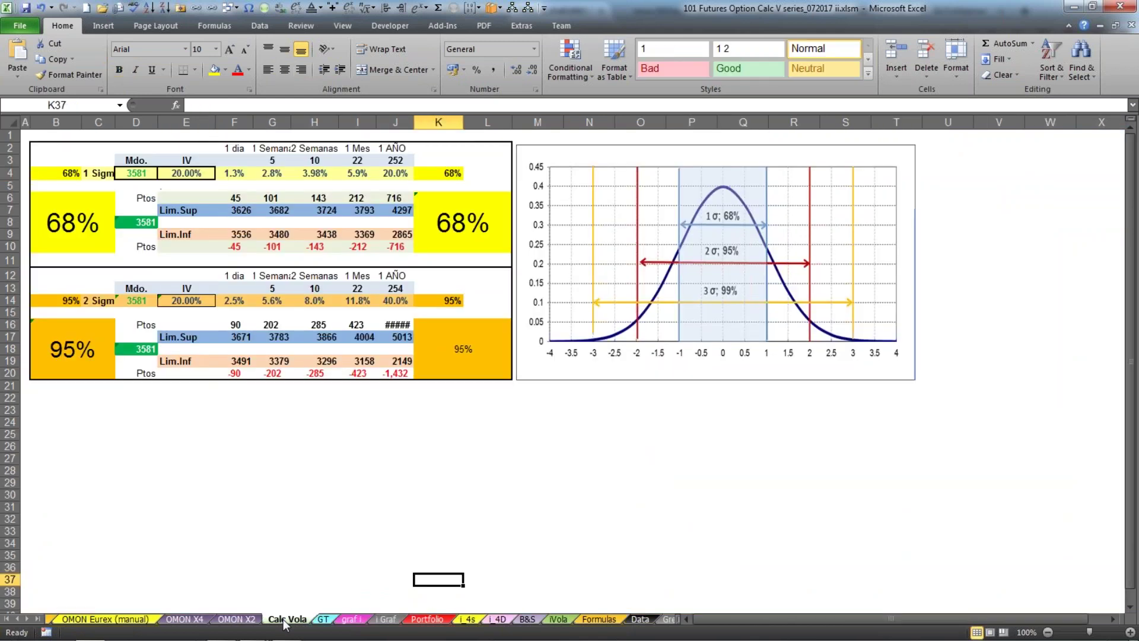
{"action": "left_click", "coordinate": [131, 173]}
{"action": "type", "text": "3625"}
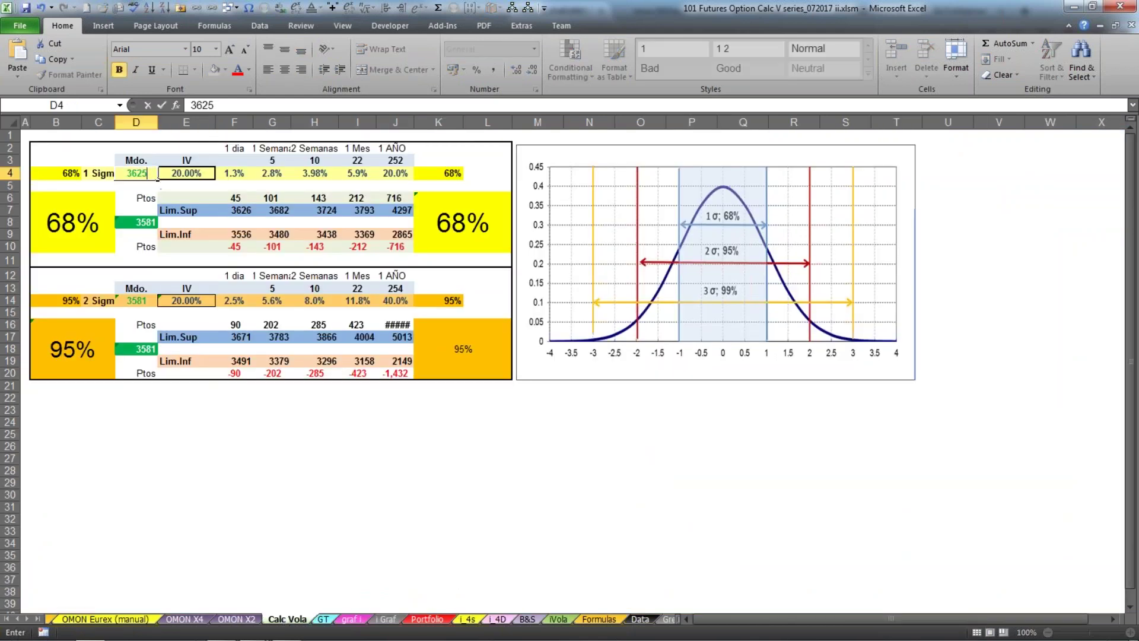
{"action": "left_click", "coordinate": [171, 173]}
{"action": "type", "text": "11."}
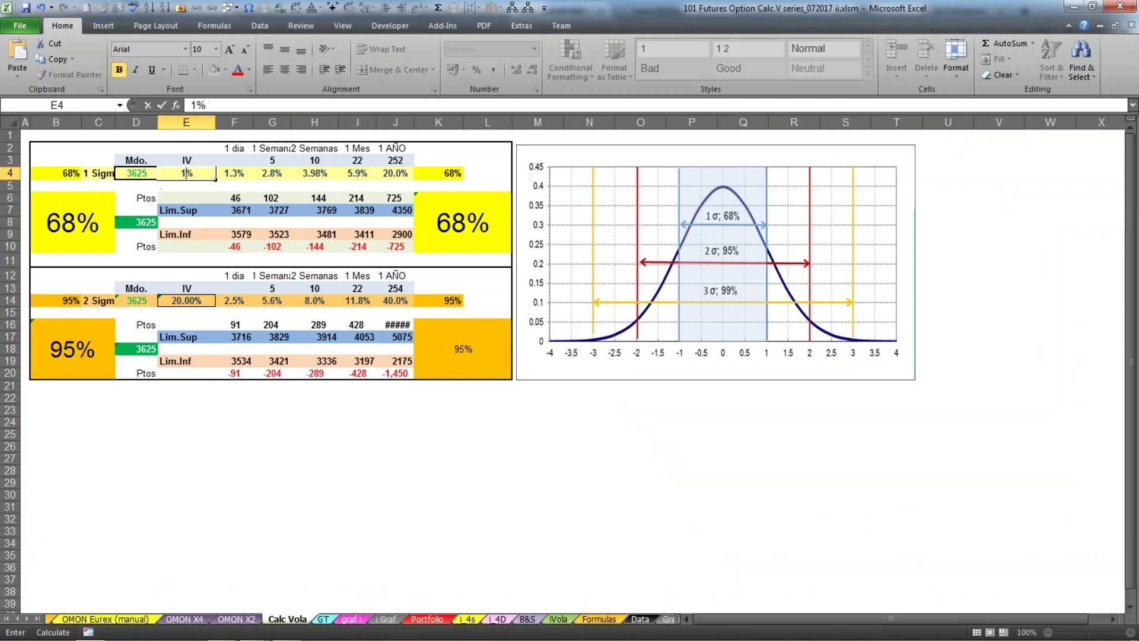
{"action": "type", "text": "10"}
{"action": "key", "text": "Return"}
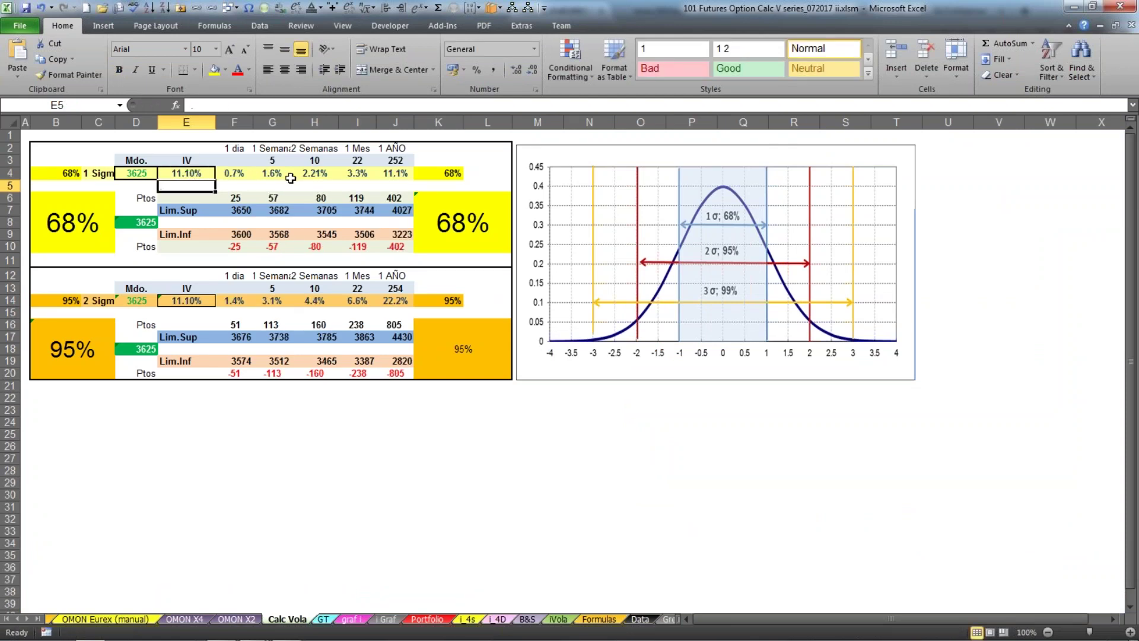
Examine the 1-sigma two-week volatility, its point move and upper limit, and the 68% probability cell
{"action": "left_click", "coordinate": [311, 175]}
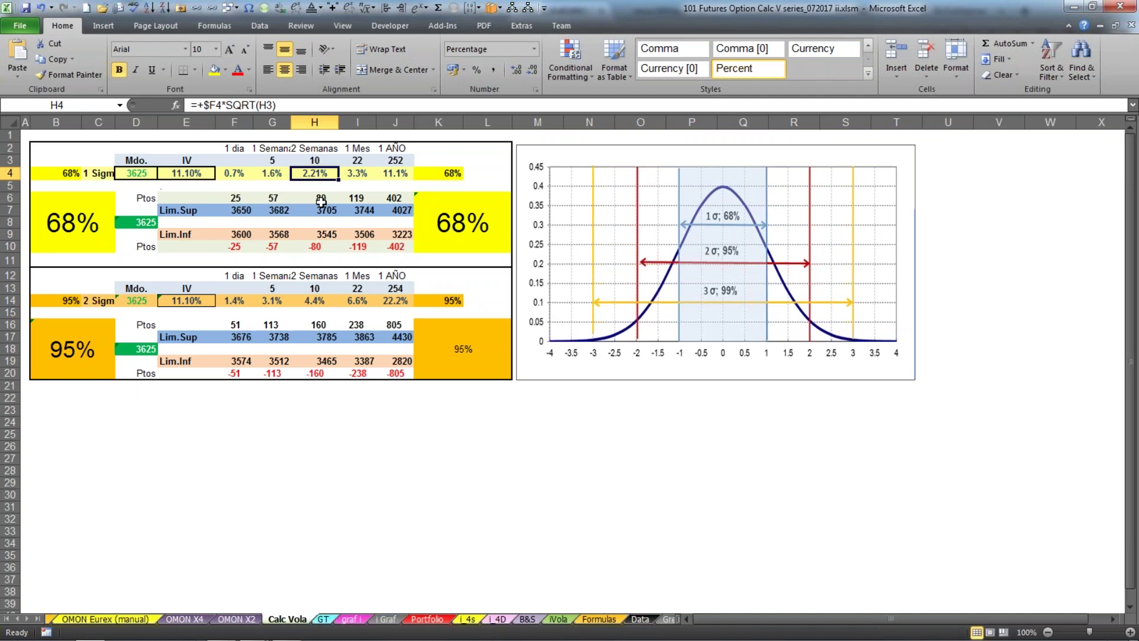
{"action": "left_click", "coordinate": [465, 230]}
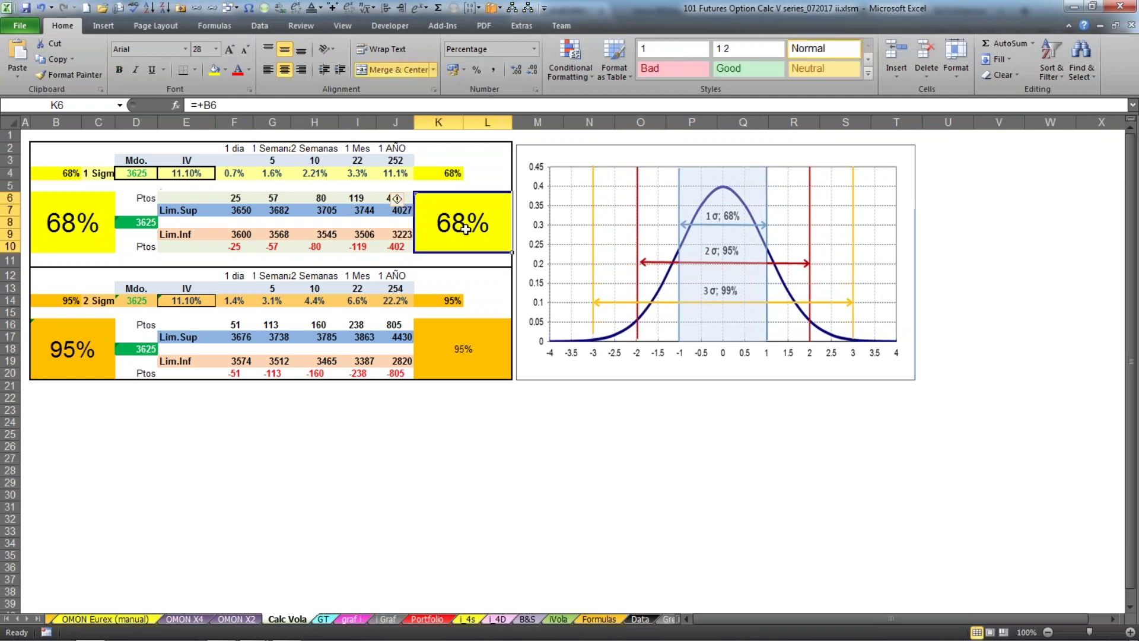
{"action": "left_click", "coordinate": [322, 176]}
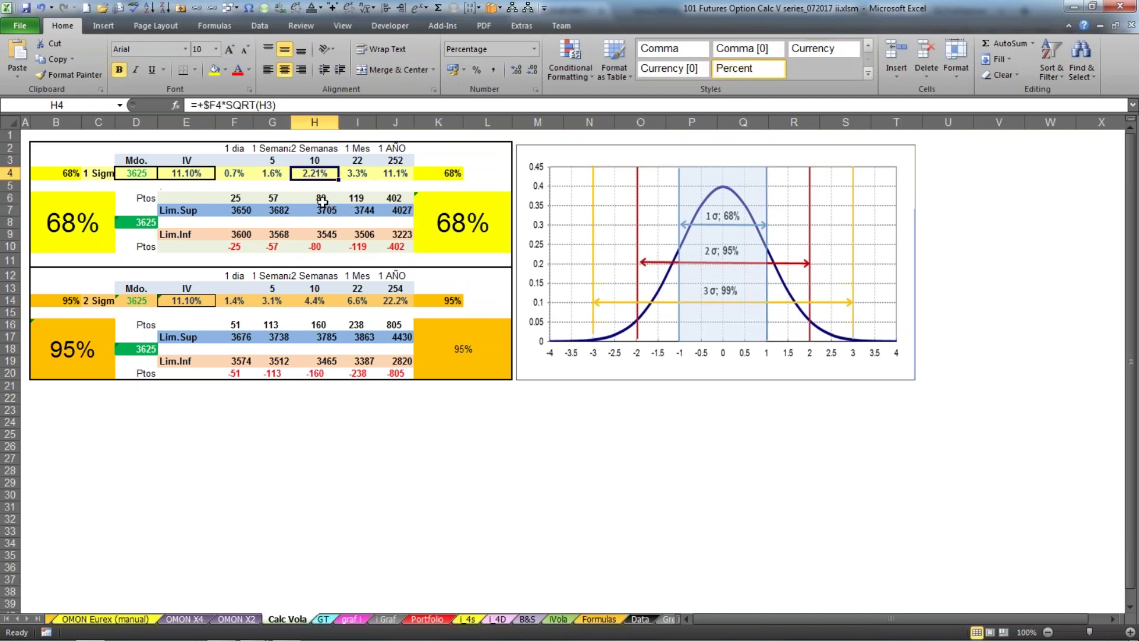
{"action": "left_click", "coordinate": [322, 202]}
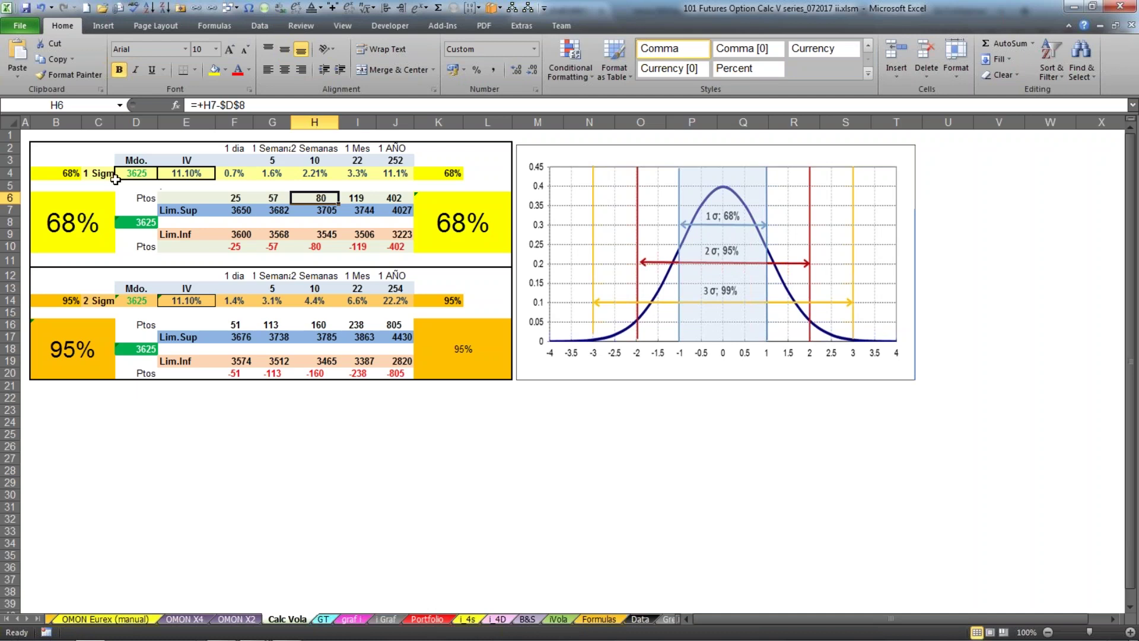
{"action": "left_click", "coordinate": [309, 172]}
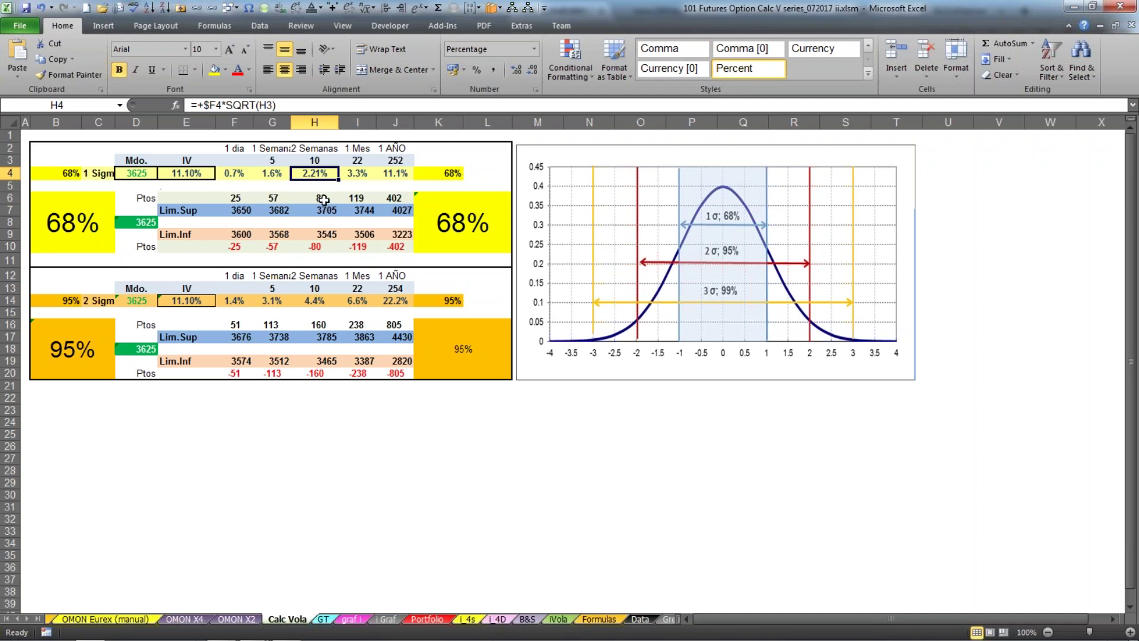
{"action": "double_click", "coordinate": [325, 198]}
{"action": "key", "text": "Escape"}
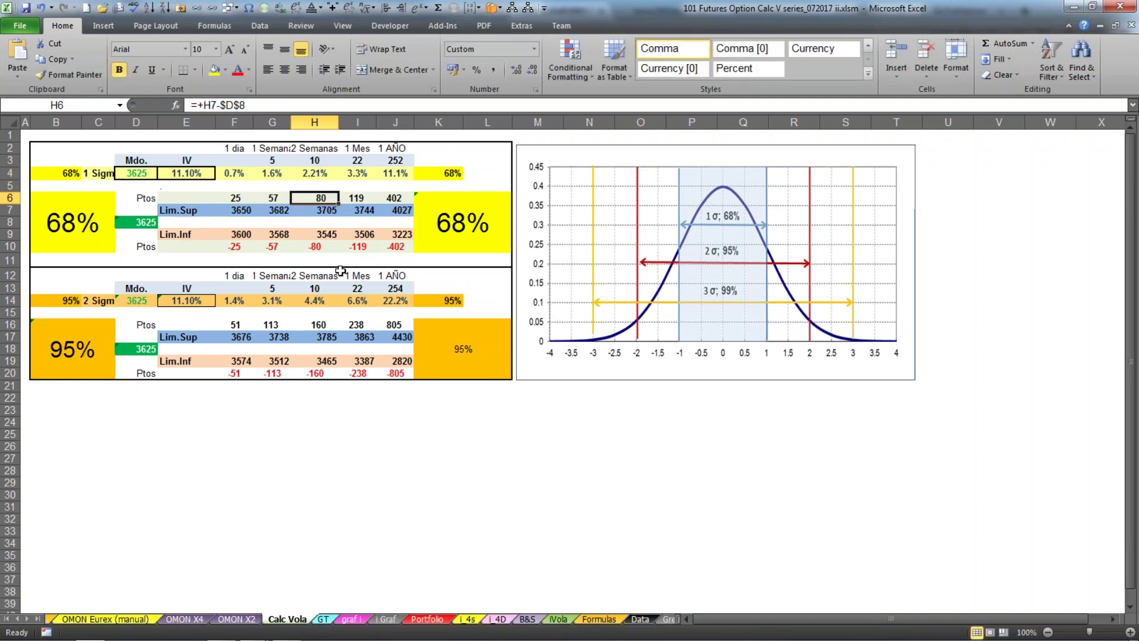
{"action": "left_click", "coordinate": [474, 220]}
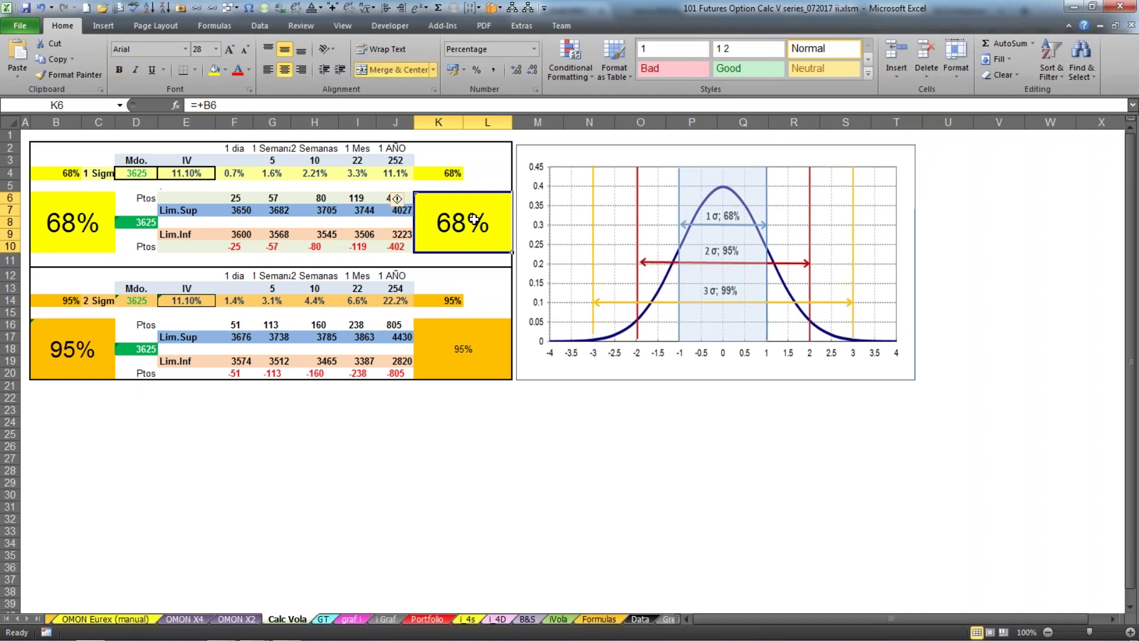
{"action": "left_click", "coordinate": [317, 200]}
{"action": "left_click", "coordinate": [325, 215]}
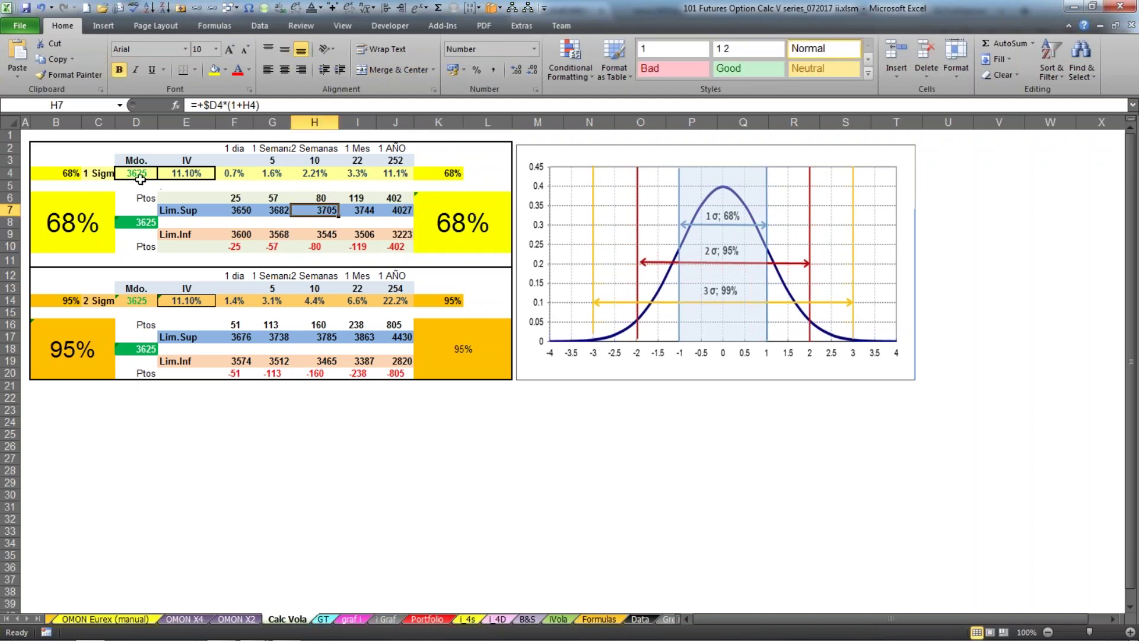
Check the graf i sheet and set the market level (Mdo.) on the Calc Vola sheet to 3600
{"action": "left_click", "coordinate": [352, 619]}
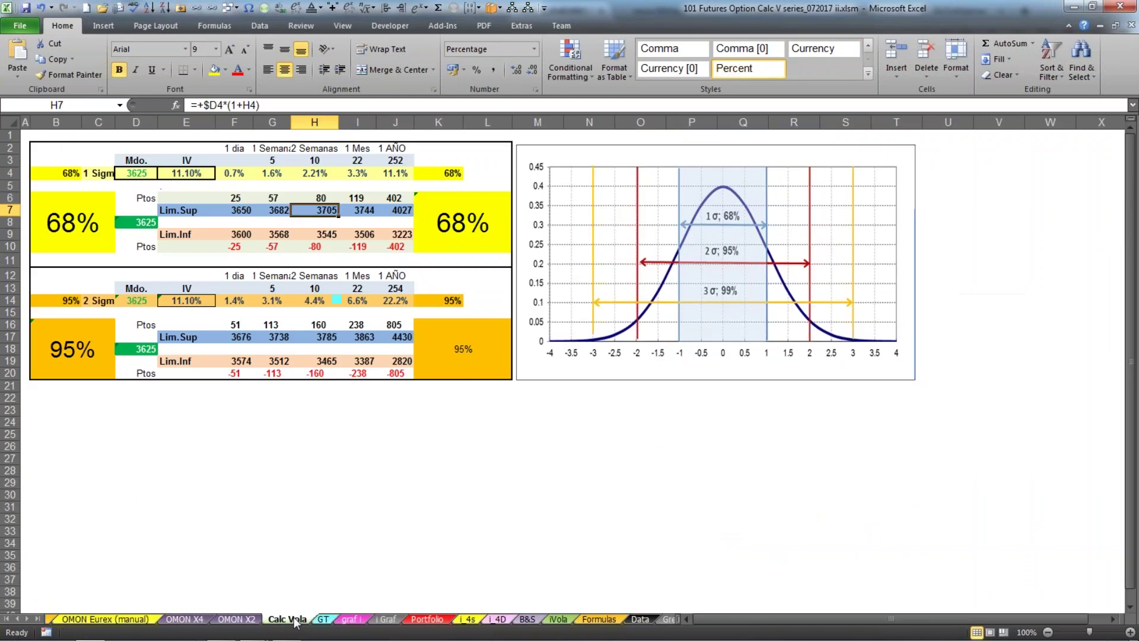
{"action": "left_click", "coordinate": [297, 620]}
{"action": "left_click", "coordinate": [139, 175]}
{"action": "type", "text": "3600"}
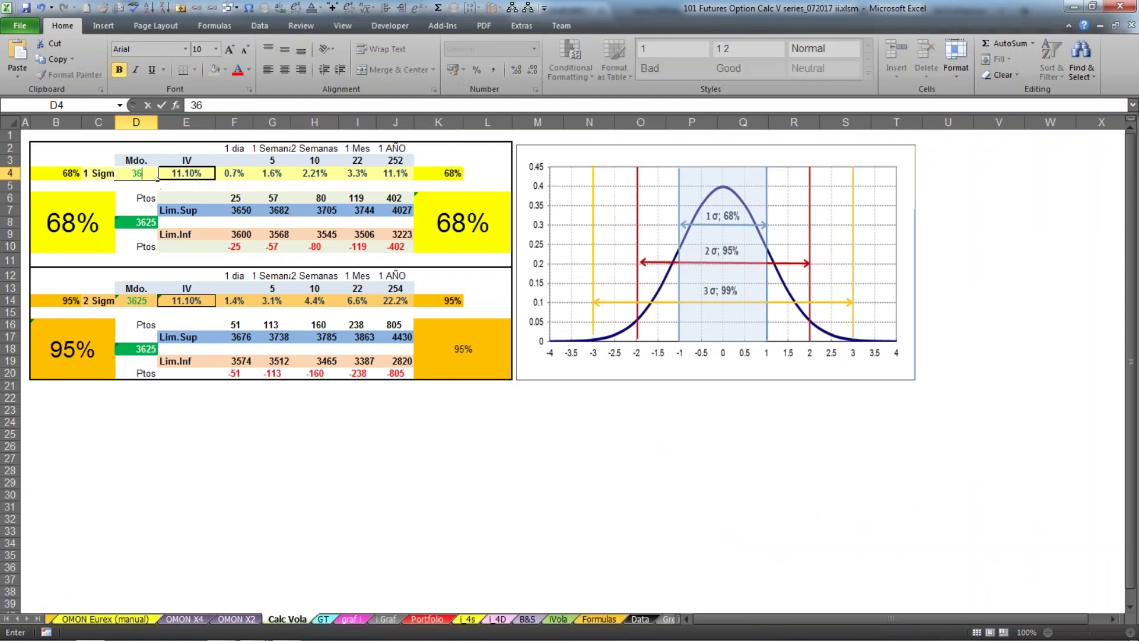
{"action": "key", "text": "Return"}
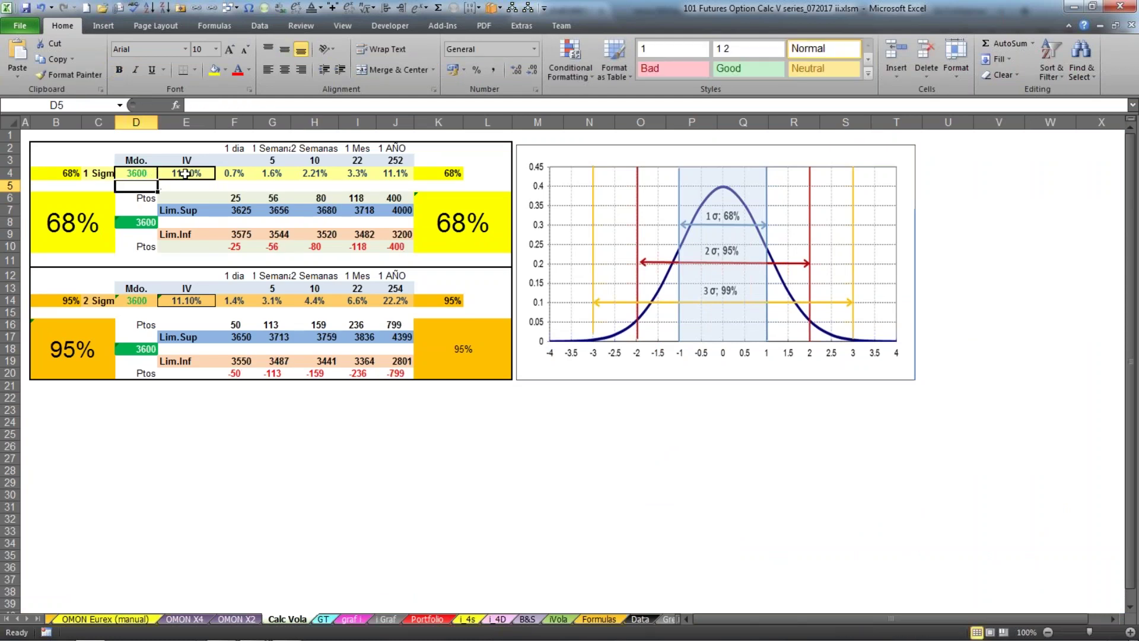
Check the IV, the two-week 1-sigma percentage and its point move, and return to the graf i sheet
{"action": "left_click", "coordinate": [186, 173]}
{"action": "left_click", "coordinate": [307, 174]}
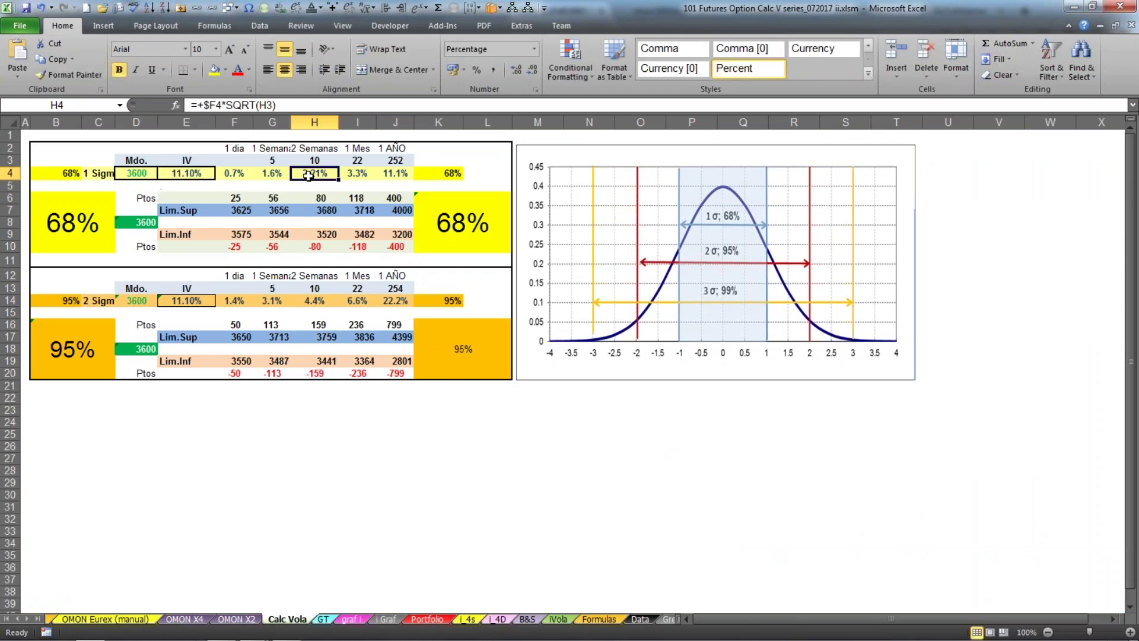
{"action": "left_click", "coordinate": [325, 198]}
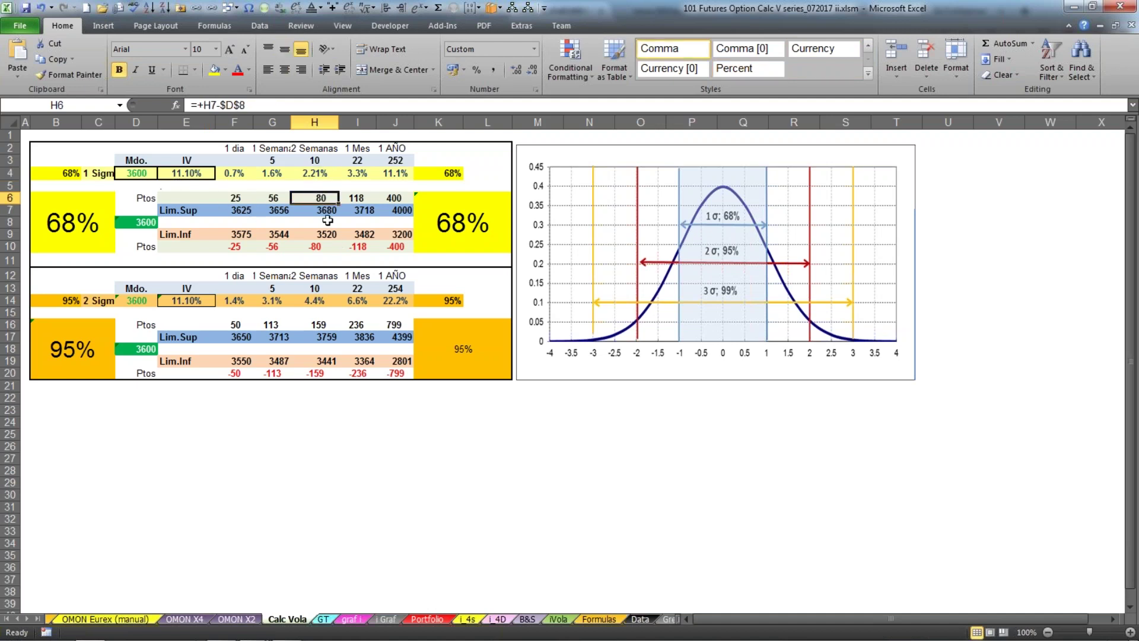
{"action": "left_click", "coordinate": [351, 619]}
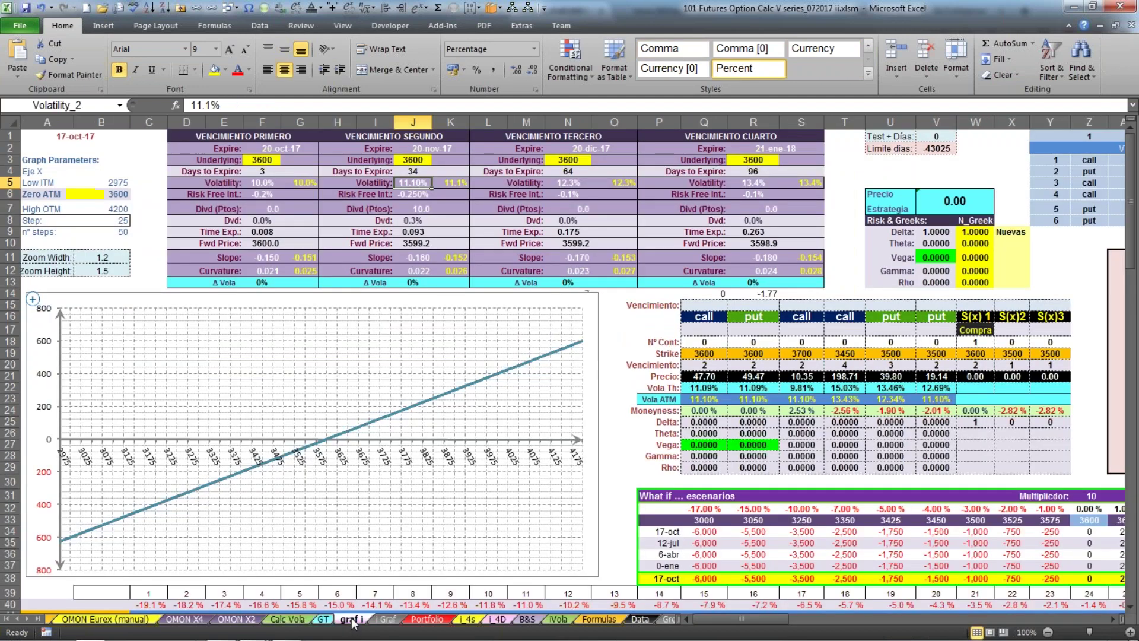
Set the first call to -1 contract with a 3700 strike, and check its price and the payoff chart
{"action": "left_click", "coordinate": [705, 343]}
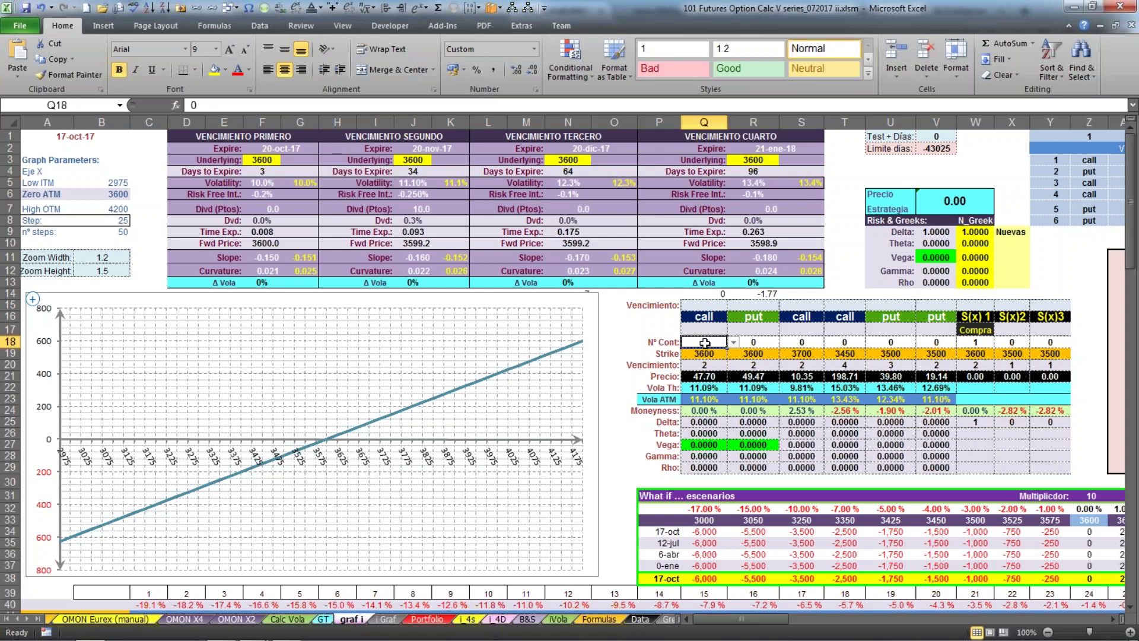
{"action": "type", "text": "-1"}
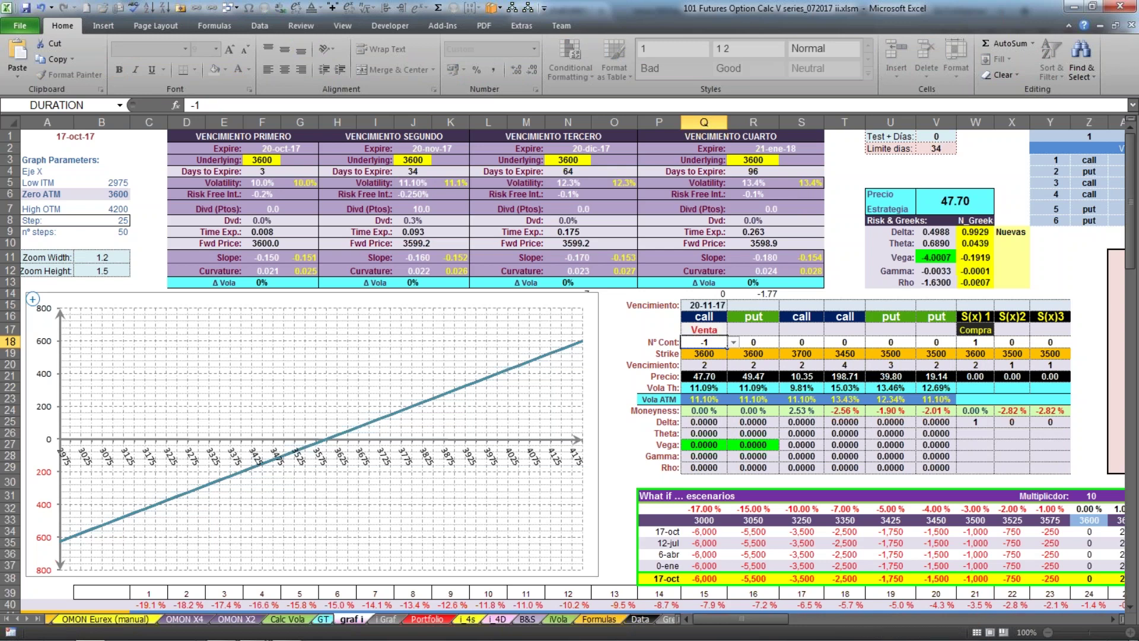
{"action": "key", "text": "Return"}
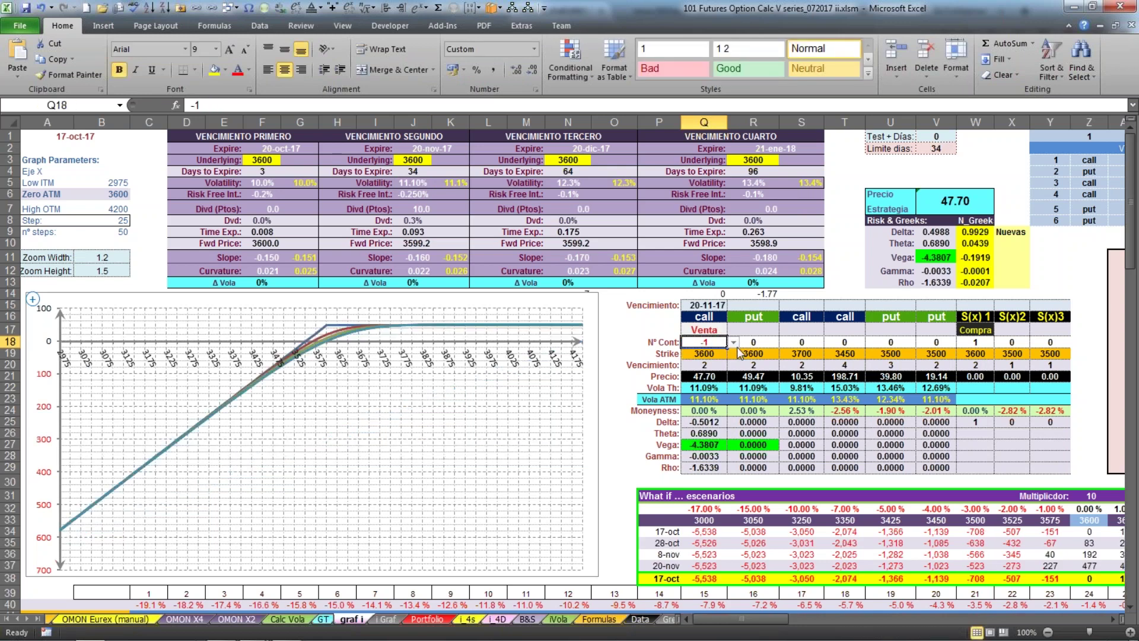
{"action": "key", "text": "Down"}
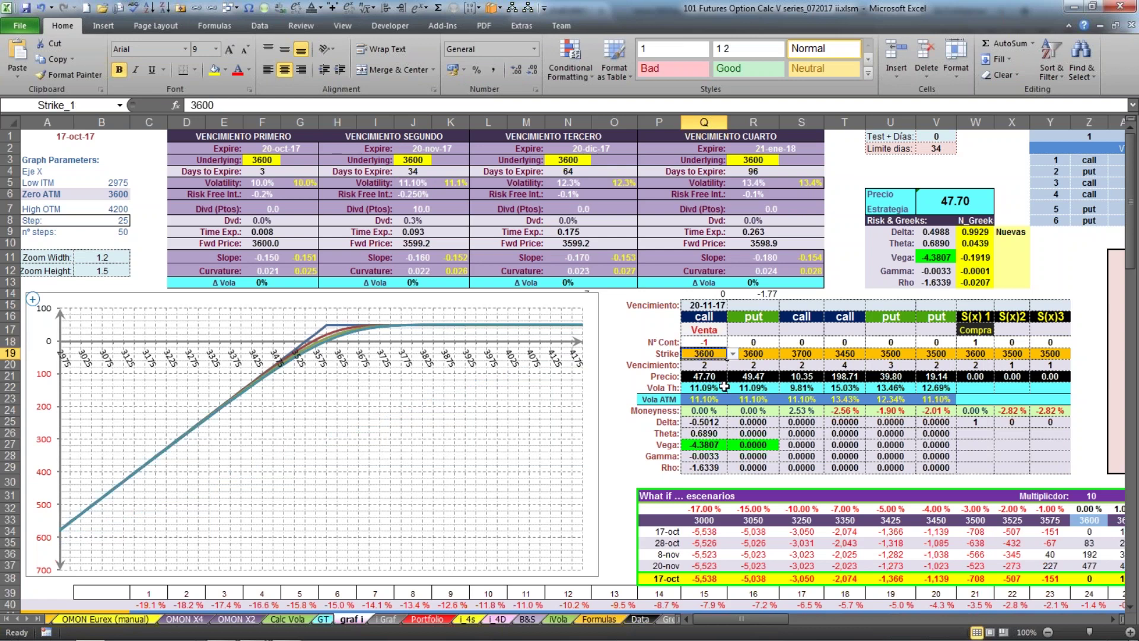
{"action": "left_click", "coordinate": [733, 354]}
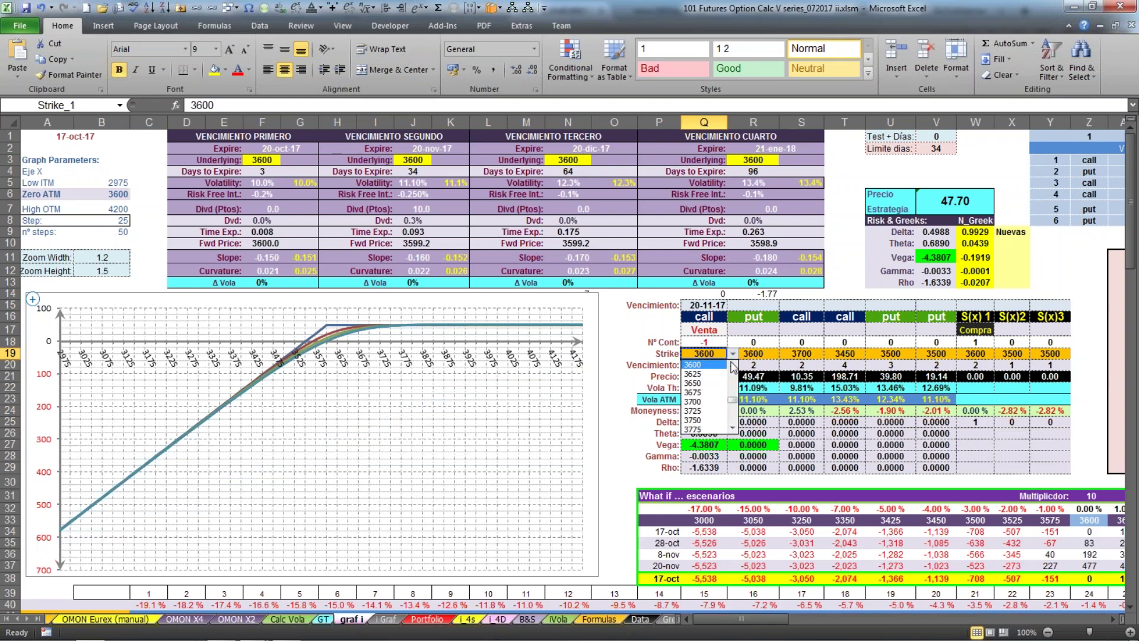
{"action": "left_click", "coordinate": [712, 407]}
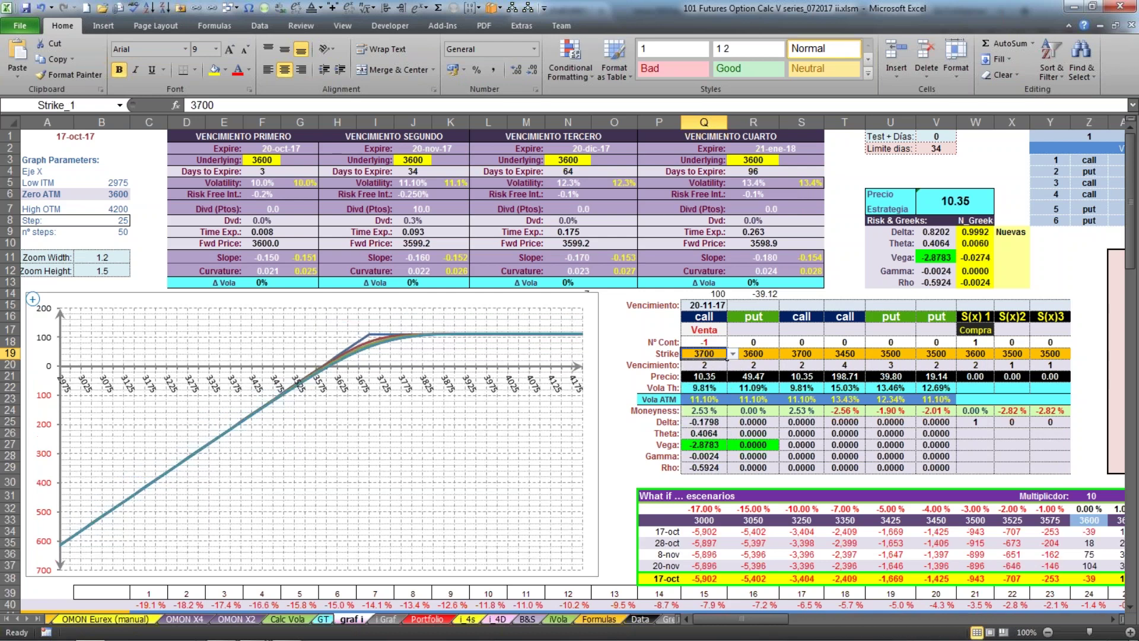
{"action": "left_click", "coordinate": [706, 377]}
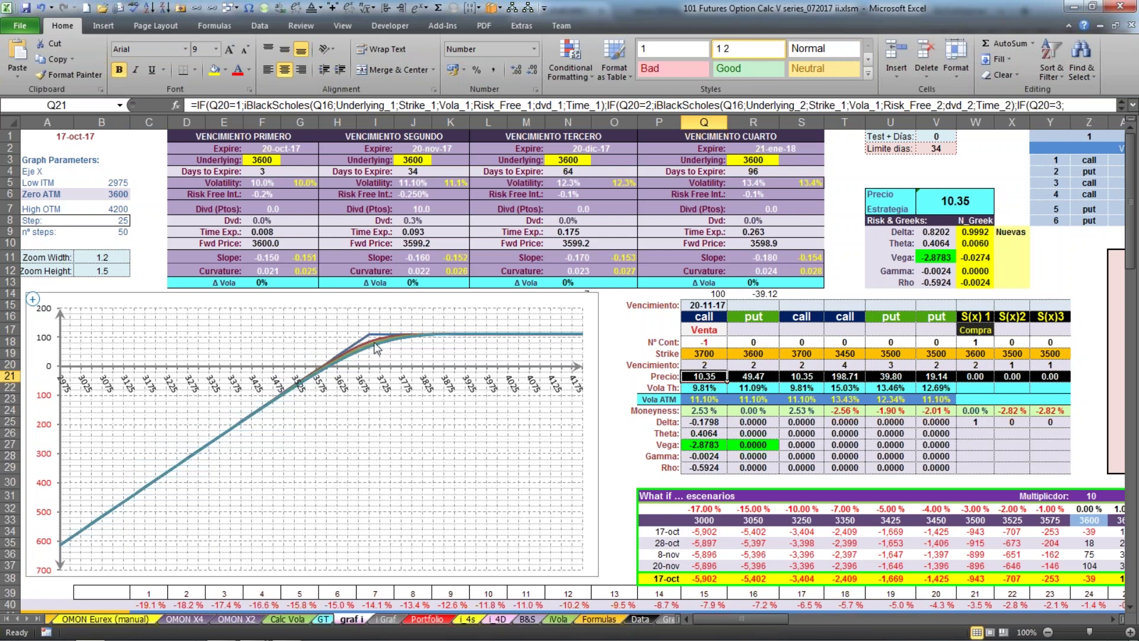
{"action": "mouse_move", "coordinate": [377, 347]}
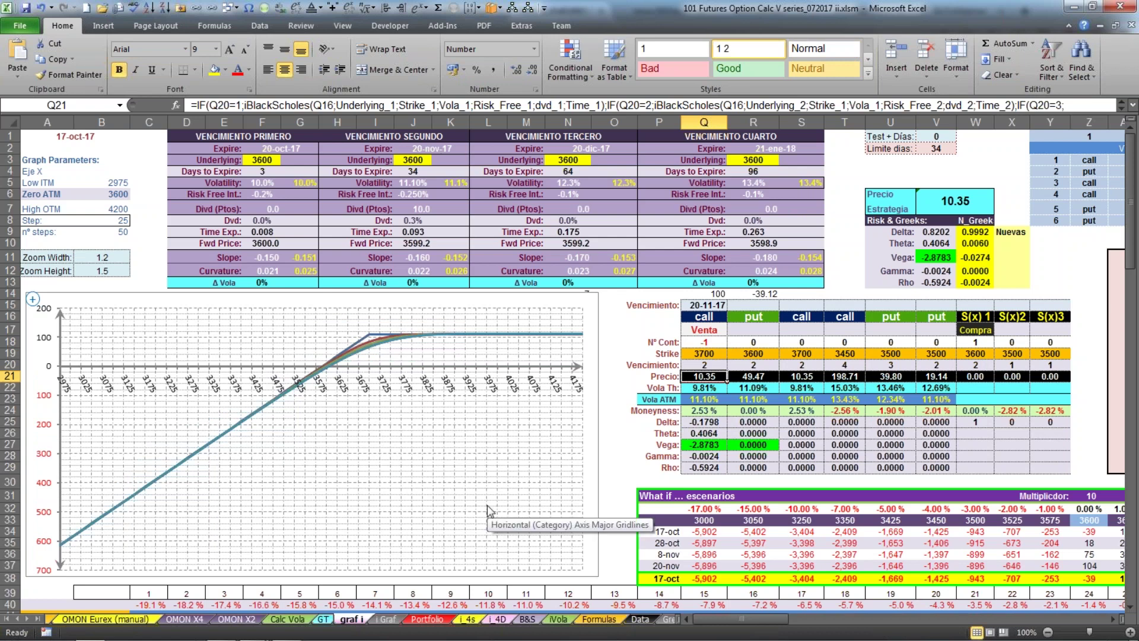
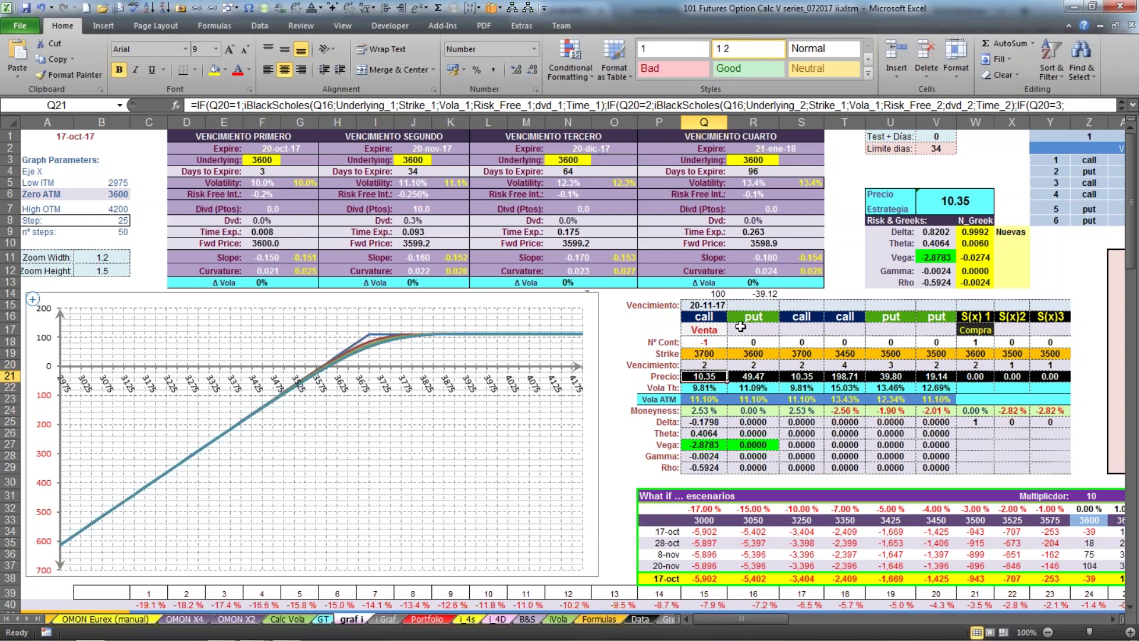
Compare the payoff chart with the first call at 0 contracts and again at -1 contract
{"action": "left_click", "coordinate": [708, 343]}
{"action": "type", "text": "0"}
{"action": "key", "text": "Return"}
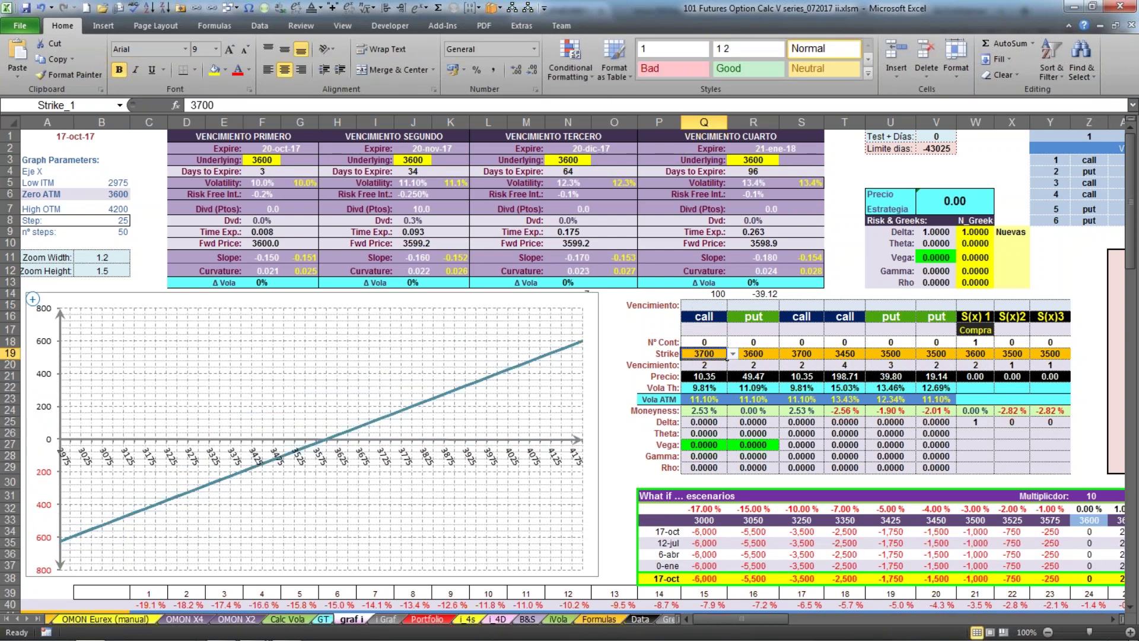
{"action": "left_click", "coordinate": [705, 342]}
{"action": "type", "text": "-1"}
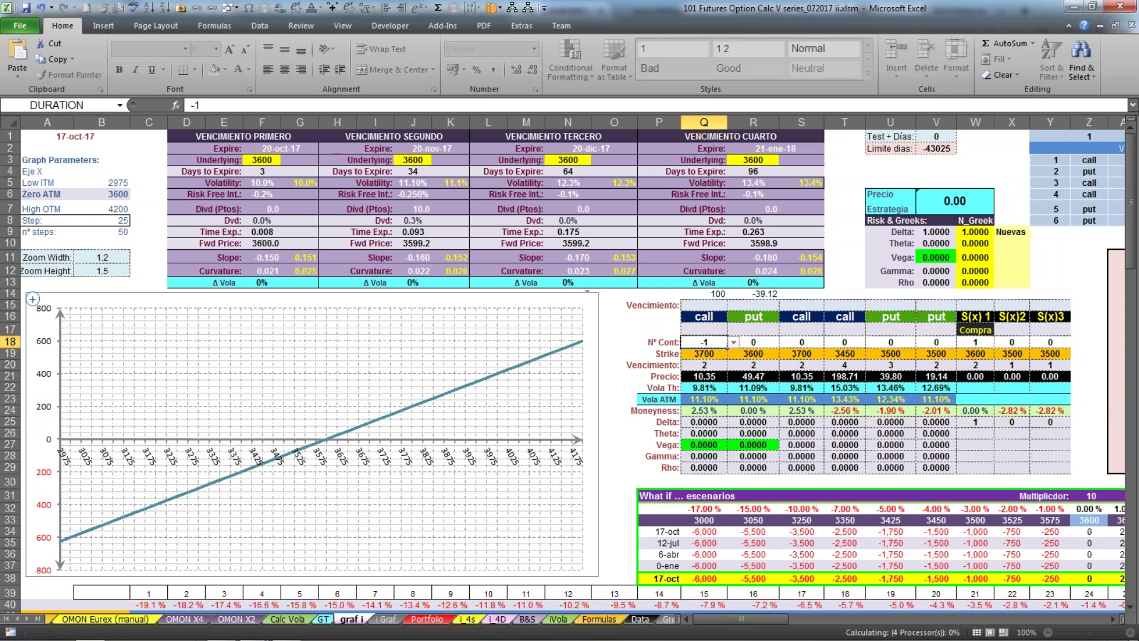
{"action": "key", "text": "Return"}
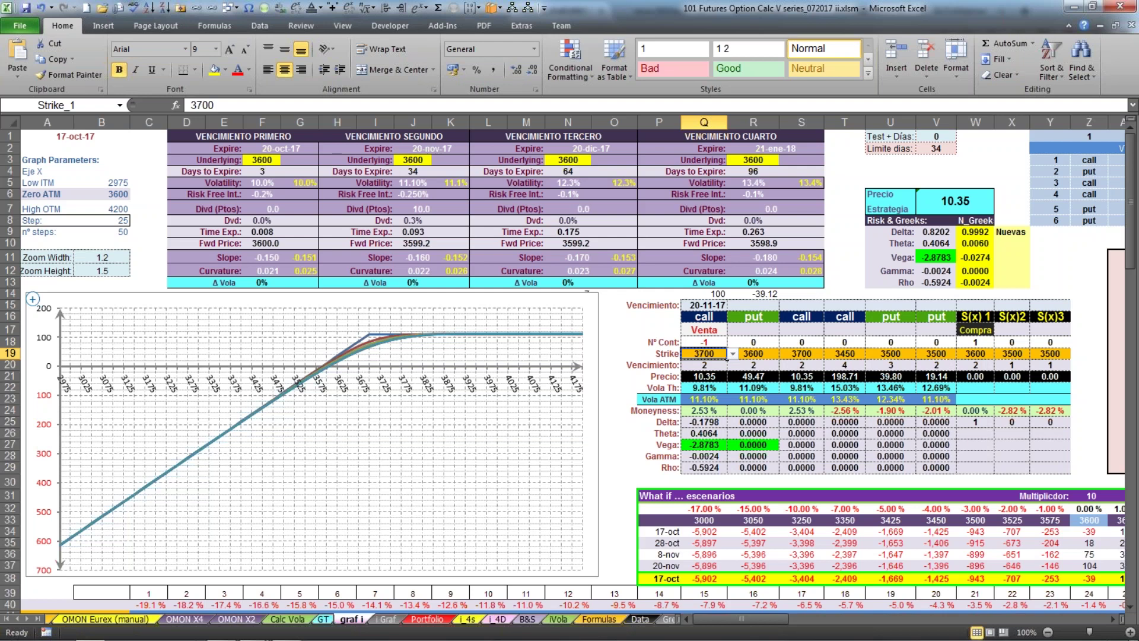
Set the S(x) 1 underlying position to 0 contracts, leaving only the short call in the strategy
{"action": "left_click", "coordinate": [973, 342]}
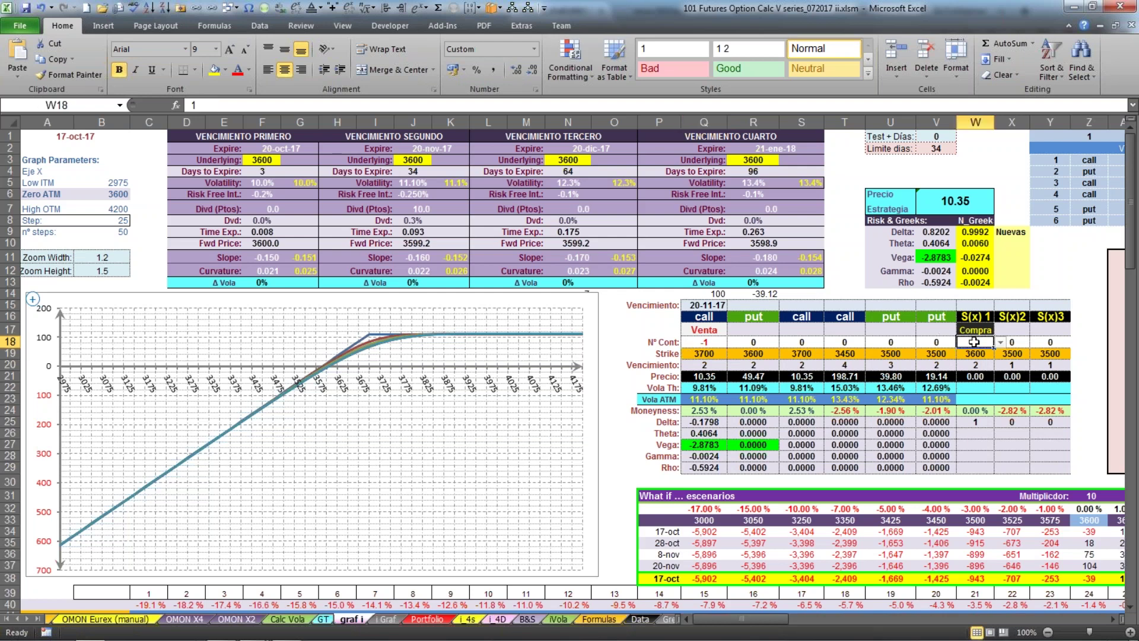
{"action": "type", "text": "0"}
{"action": "key", "text": "Return"}
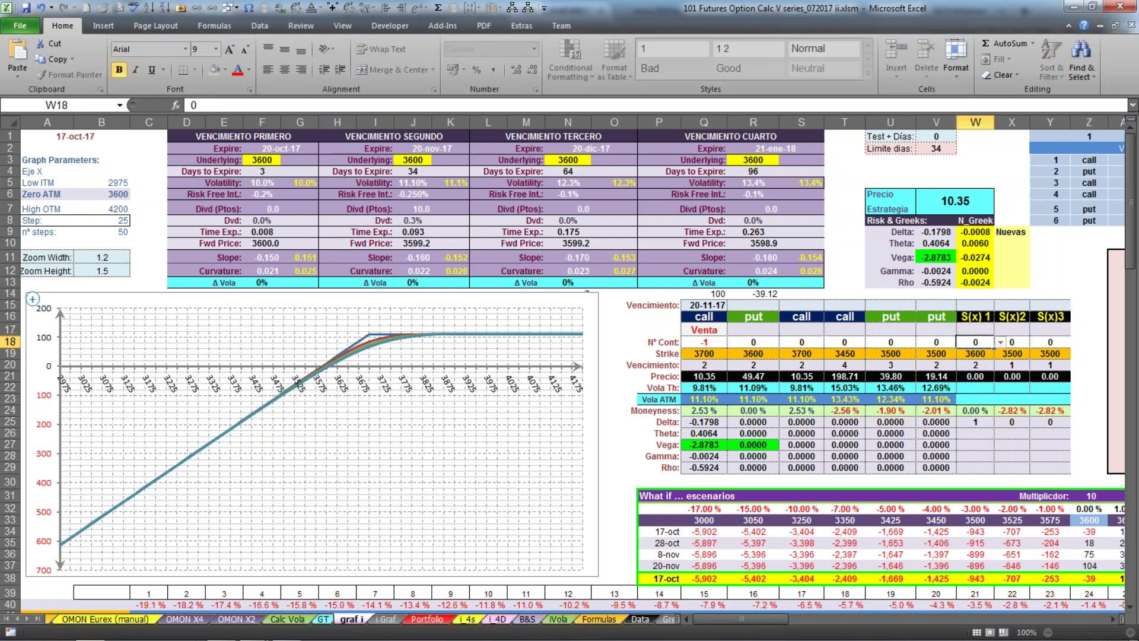
{"action": "left_click", "coordinate": [709, 342]}
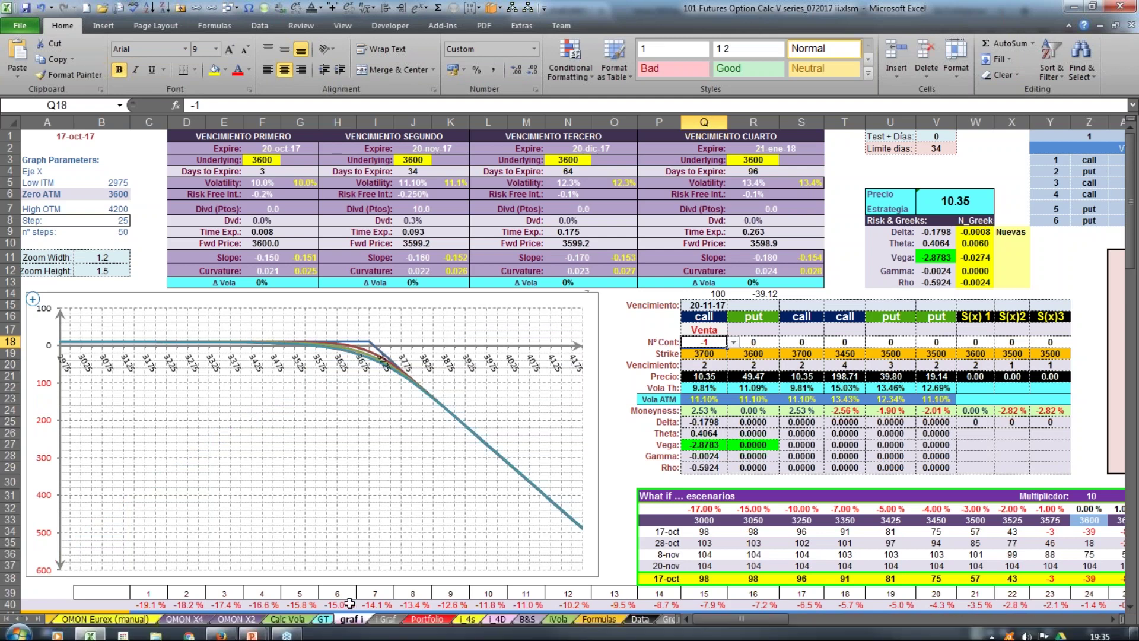
Switch to Firefox, examine the Short Strangle graph on the 101futures options-graph page, and return to Excel
{"action": "left_click", "coordinate": [214, 632]}
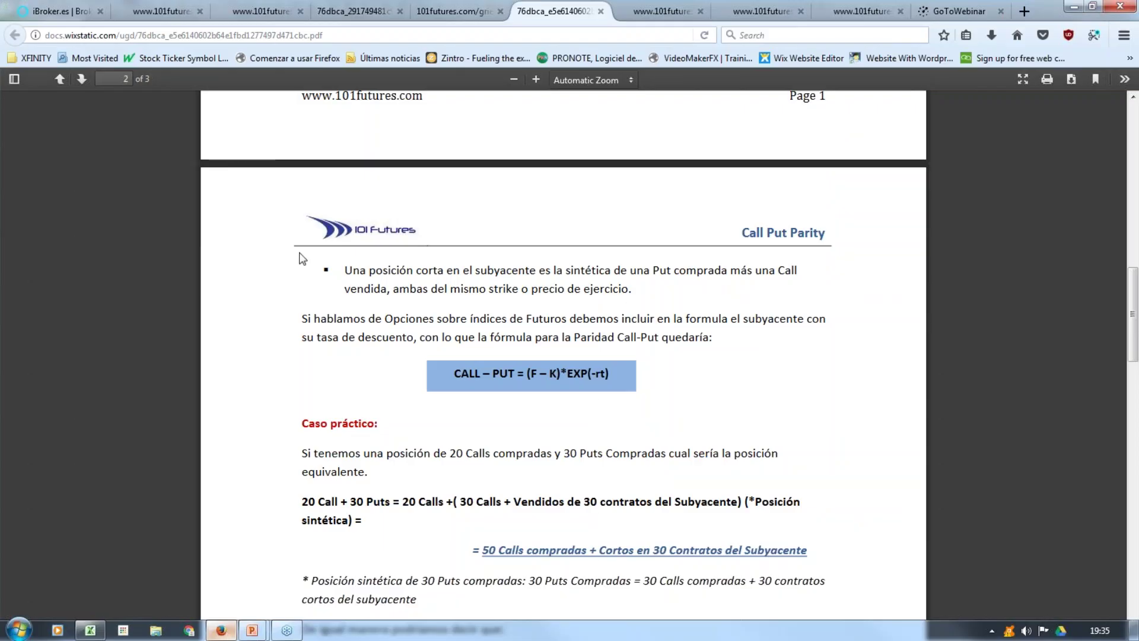
{"action": "left_click", "coordinate": [254, 9]}
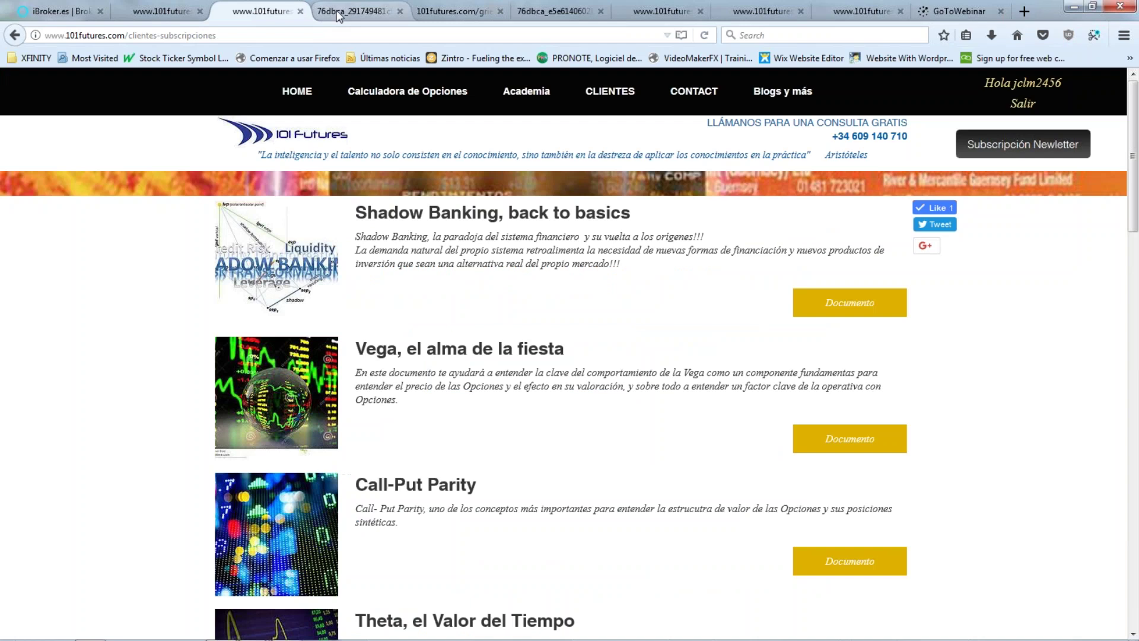
{"action": "left_click", "coordinate": [338, 12]}
{"action": "left_click", "coordinate": [429, 13]}
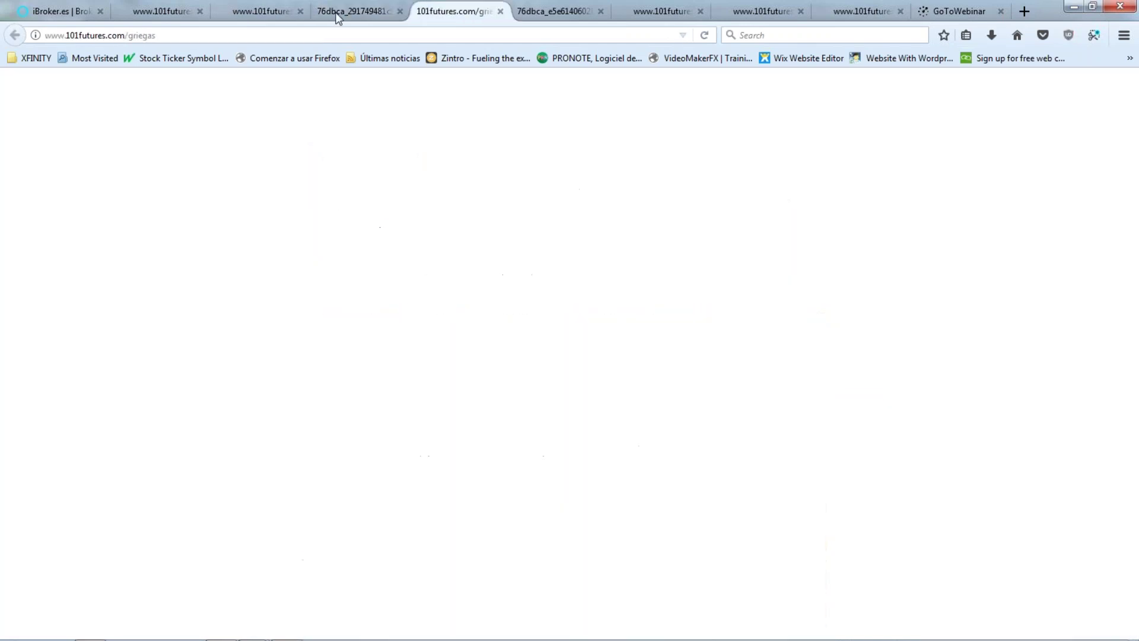
{"action": "left_click", "coordinate": [190, 12]}
{"action": "left_click", "coordinate": [590, 12]}
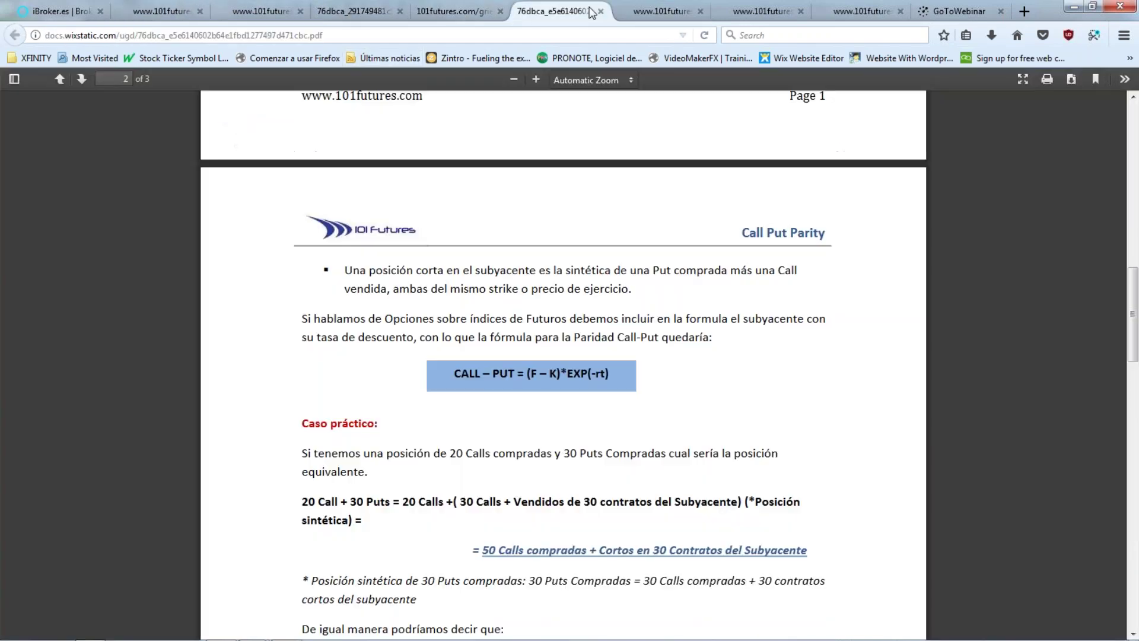
{"action": "left_click", "coordinate": [659, 13]}
{"action": "left_click", "coordinate": [751, 13]}
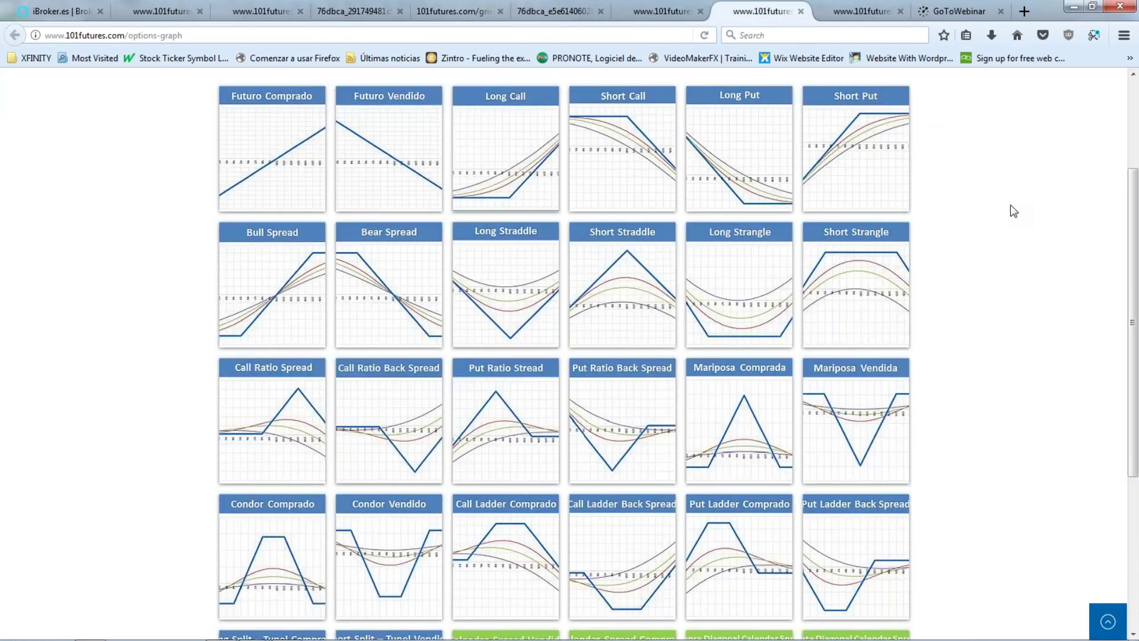
{"action": "scroll", "coordinate": [1011, 208], "scroll_direction": "up", "scroll_amount": 2}
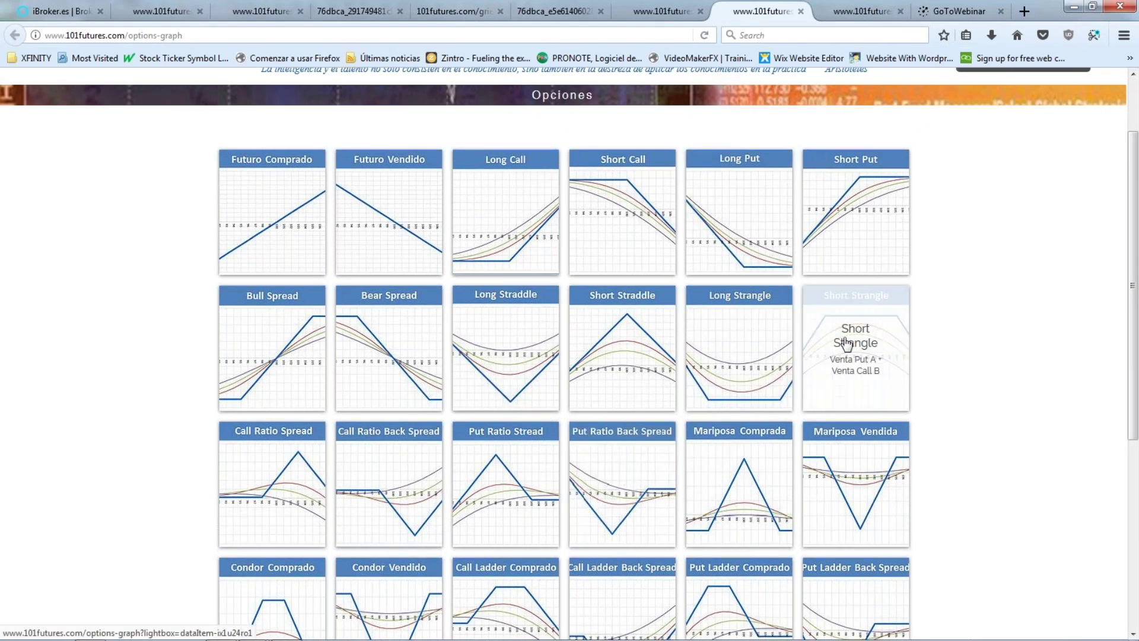
{"action": "left_click", "coordinate": [1074, 6]}
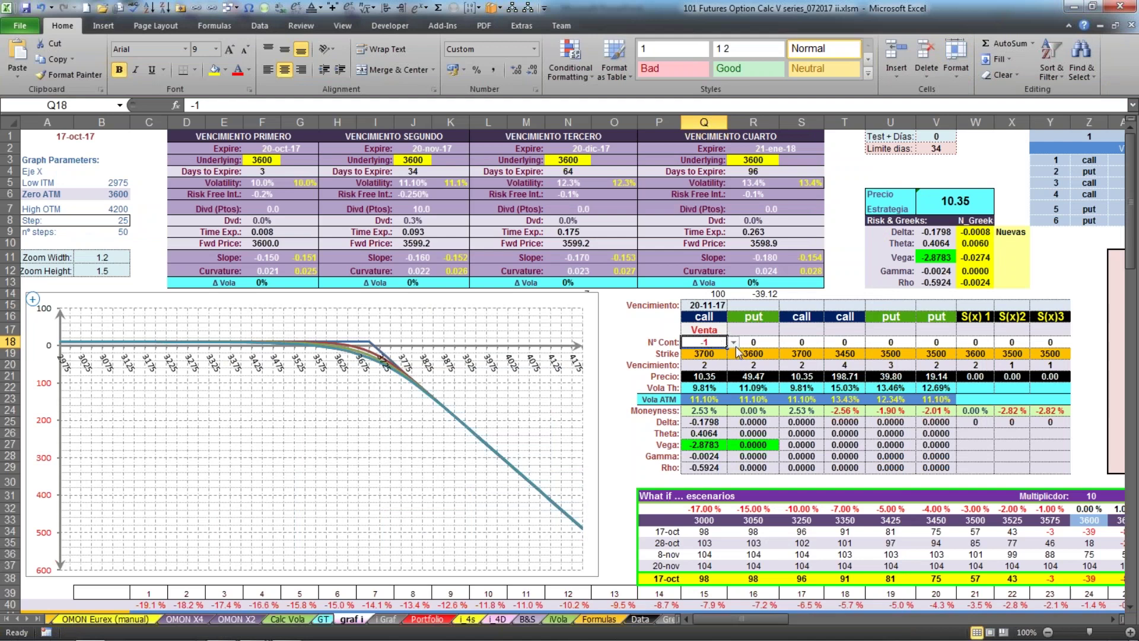
Check the first call's type and contract count, and reselect its 3700 strike
{"action": "left_click", "coordinate": [713, 319]}
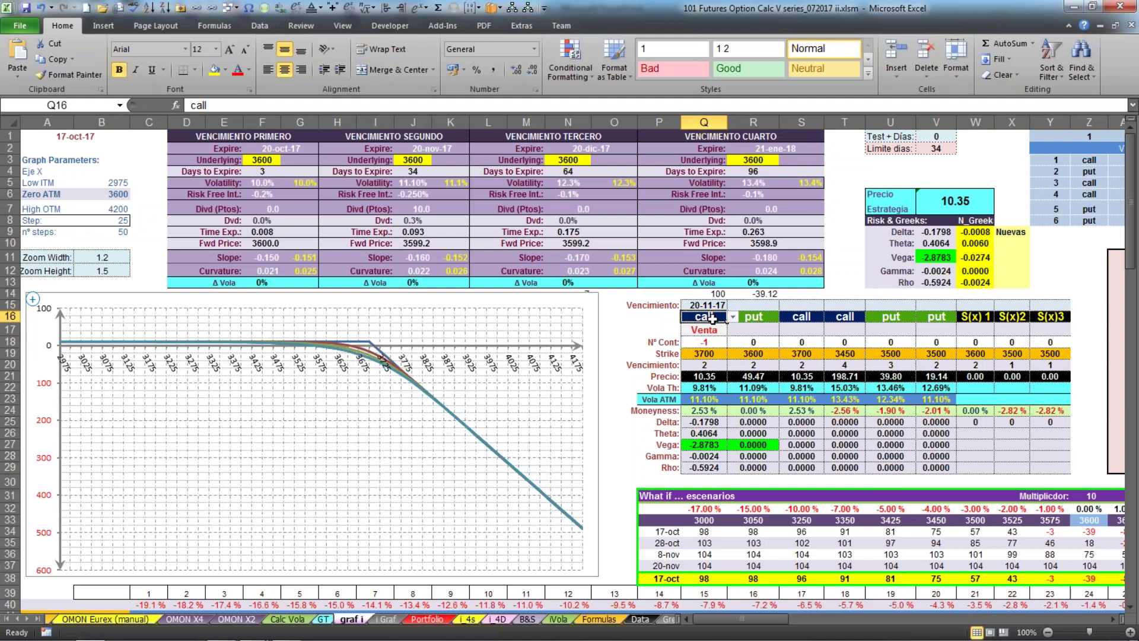
{"action": "left_click", "coordinate": [708, 342]}
{"action": "left_click", "coordinate": [734, 343]}
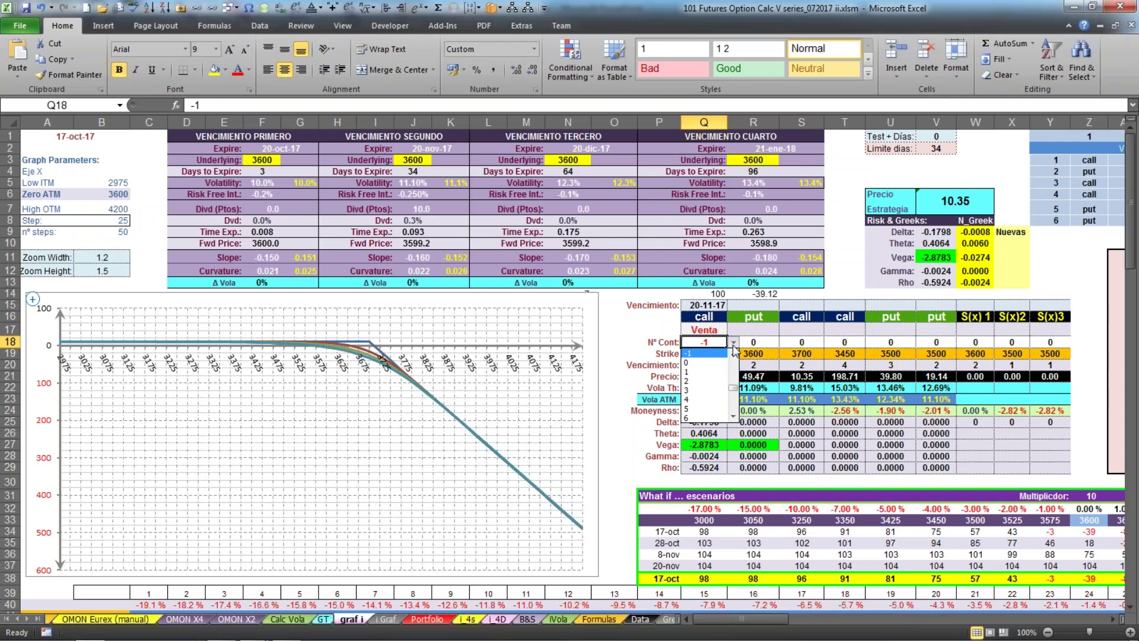
{"action": "key", "text": "Return"}
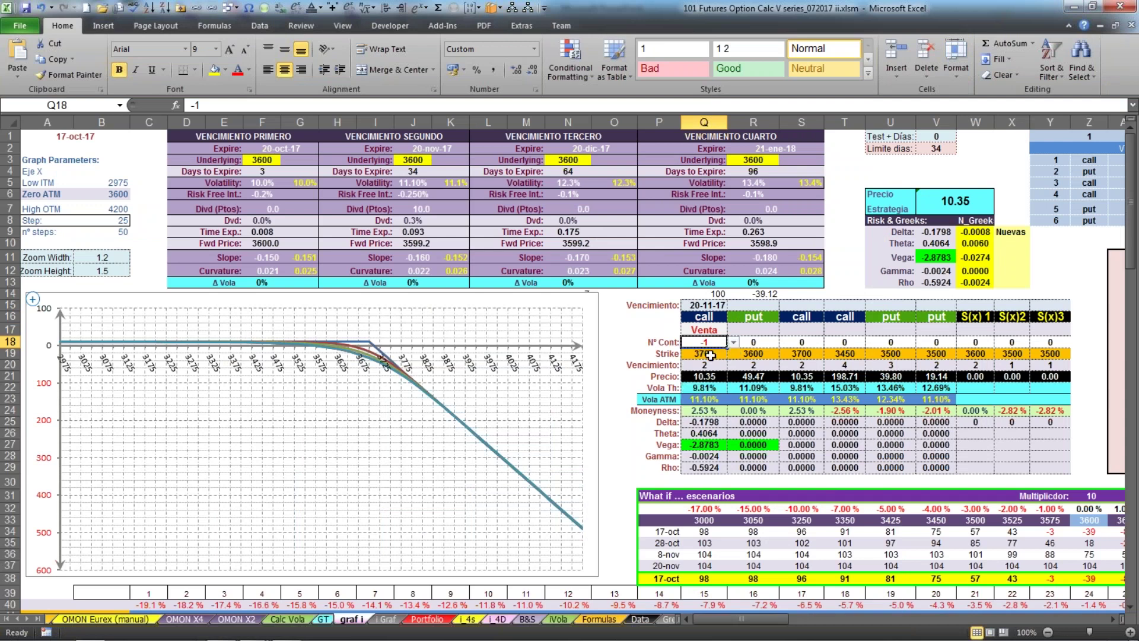
{"action": "key", "text": "Return"}
{"action": "left_click", "coordinate": [732, 354]}
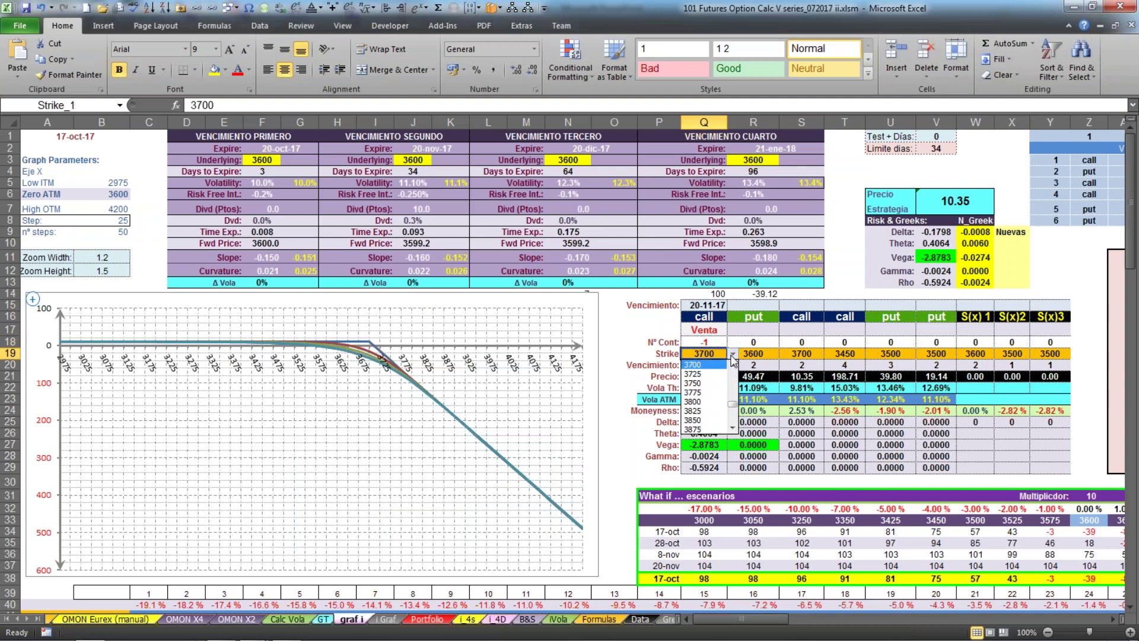
{"action": "left_click", "coordinate": [711, 366]}
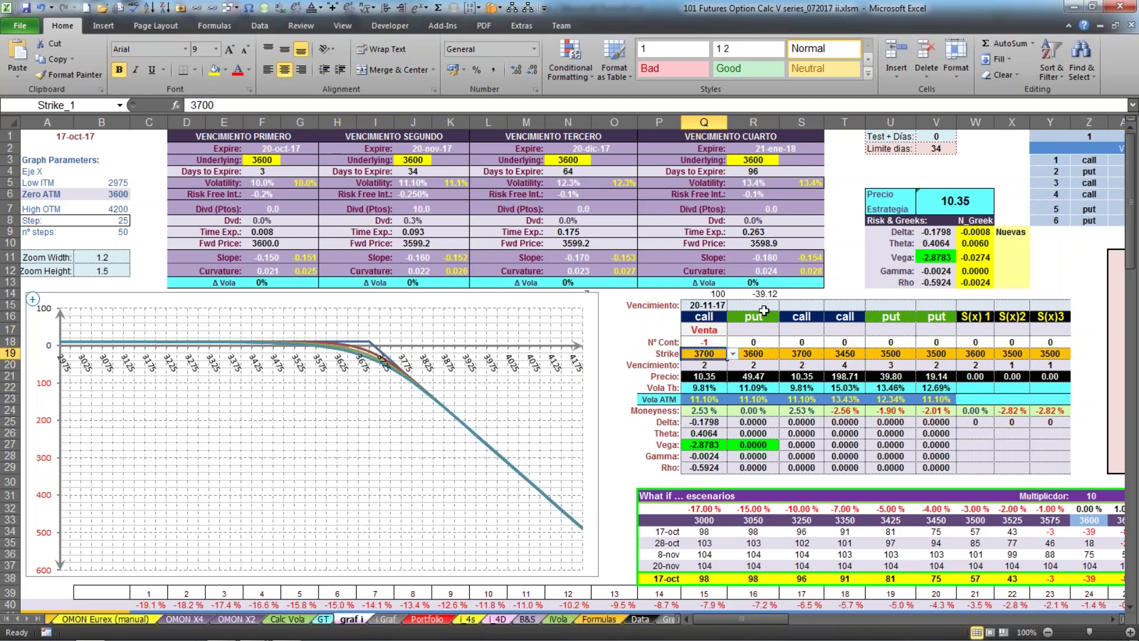
Set the put in the second option column to -1 contract with a 3500 strike
{"action": "left_click", "coordinate": [752, 345]}
{"action": "type", "text": "-1"}
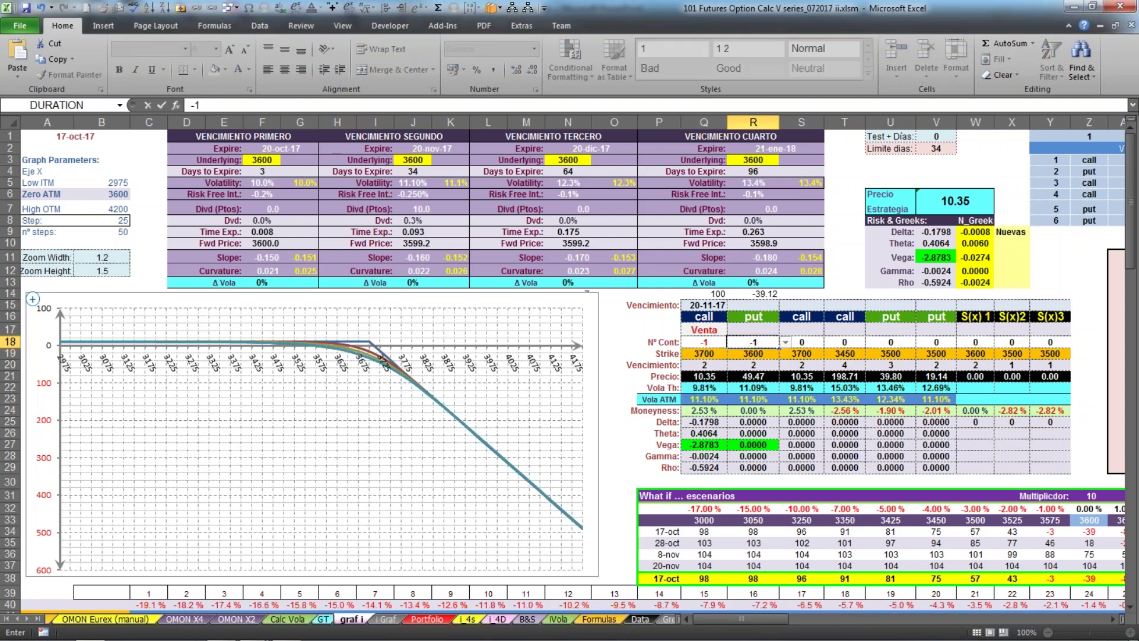
{"action": "key", "text": "Return"}
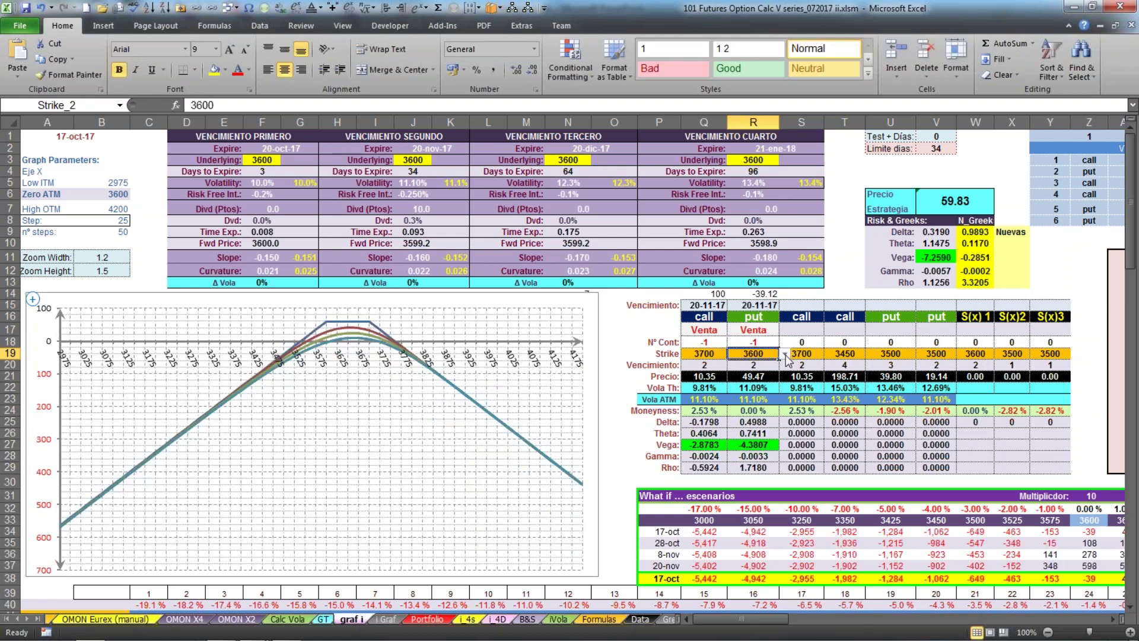
{"action": "left_click", "coordinate": [785, 354]}
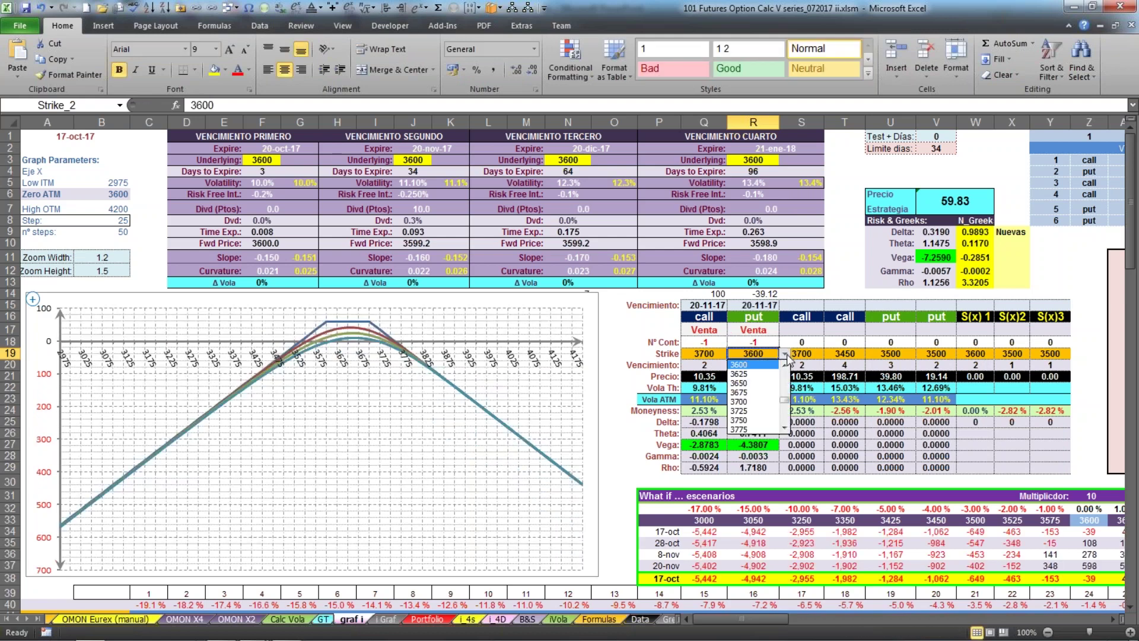
{"action": "left_click", "coordinate": [785, 355]}
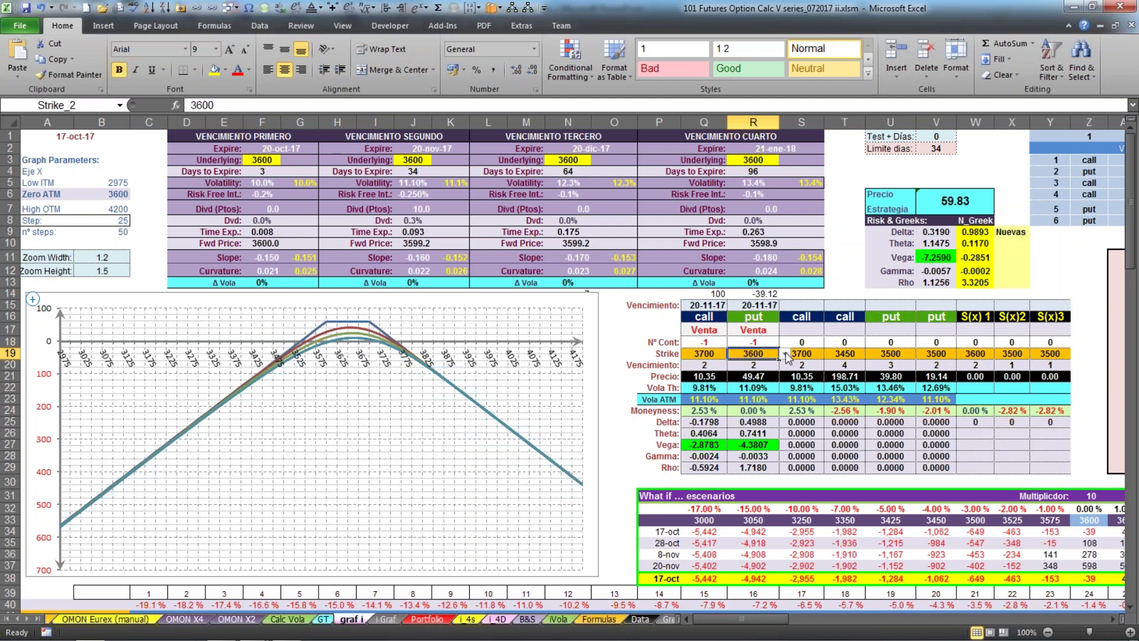
{"action": "left_click", "coordinate": [784, 355]}
{"action": "left_click", "coordinate": [784, 365]}
{"action": "left_click", "coordinate": [784, 365]}
{"action": "left_click", "coordinate": [784, 365]}
{"action": "left_click", "coordinate": [784, 364]}
{"action": "left_click", "coordinate": [784, 364]}
{"action": "left_click", "coordinate": [784, 364]}
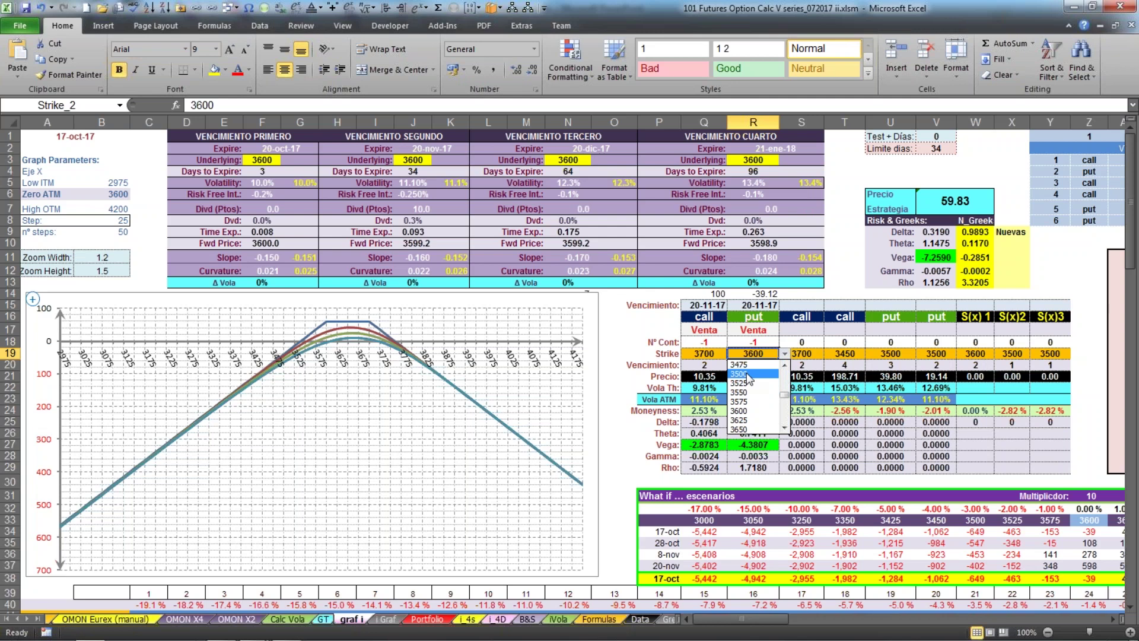
{"action": "left_click", "coordinate": [746, 380]}
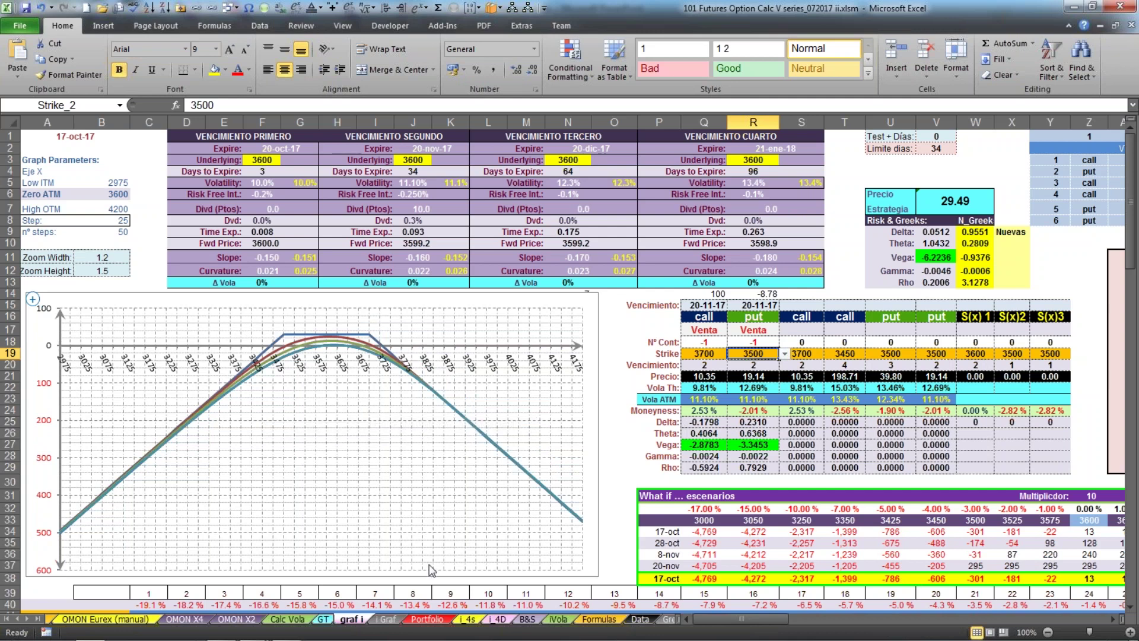
View the strategy chart on the i Graf sheet, and enlarge and restore the payoff chart on the graf i sheet
{"action": "left_click", "coordinate": [385, 618]}
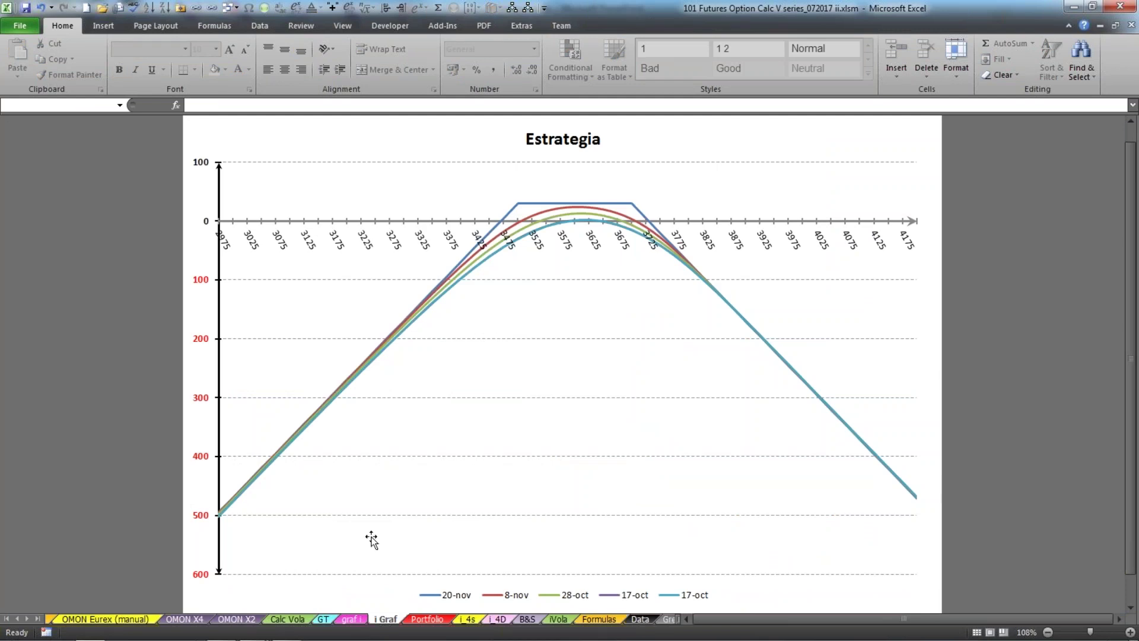
{"action": "left_click", "coordinate": [354, 618]}
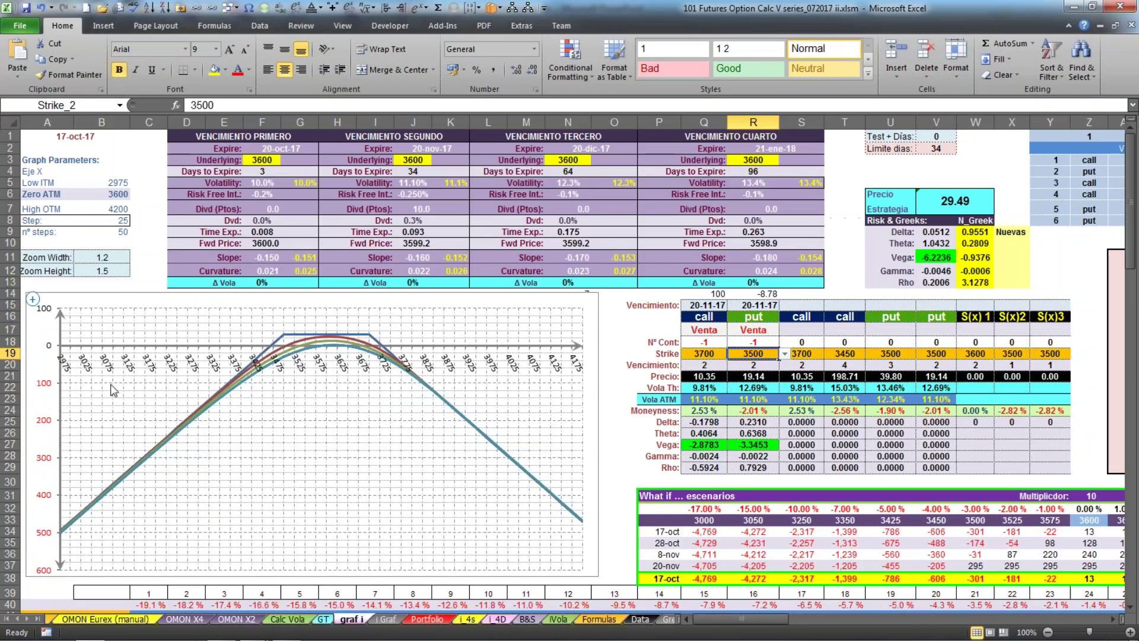
{"action": "left_click", "coordinate": [32, 299]}
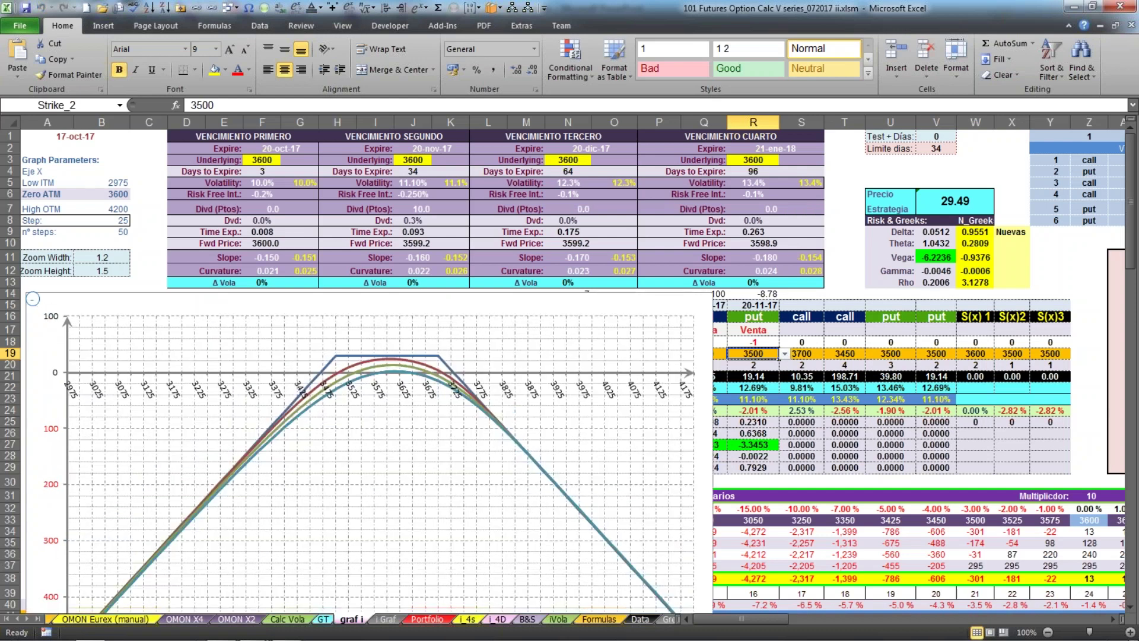
{"action": "left_click", "coordinate": [32, 298]}
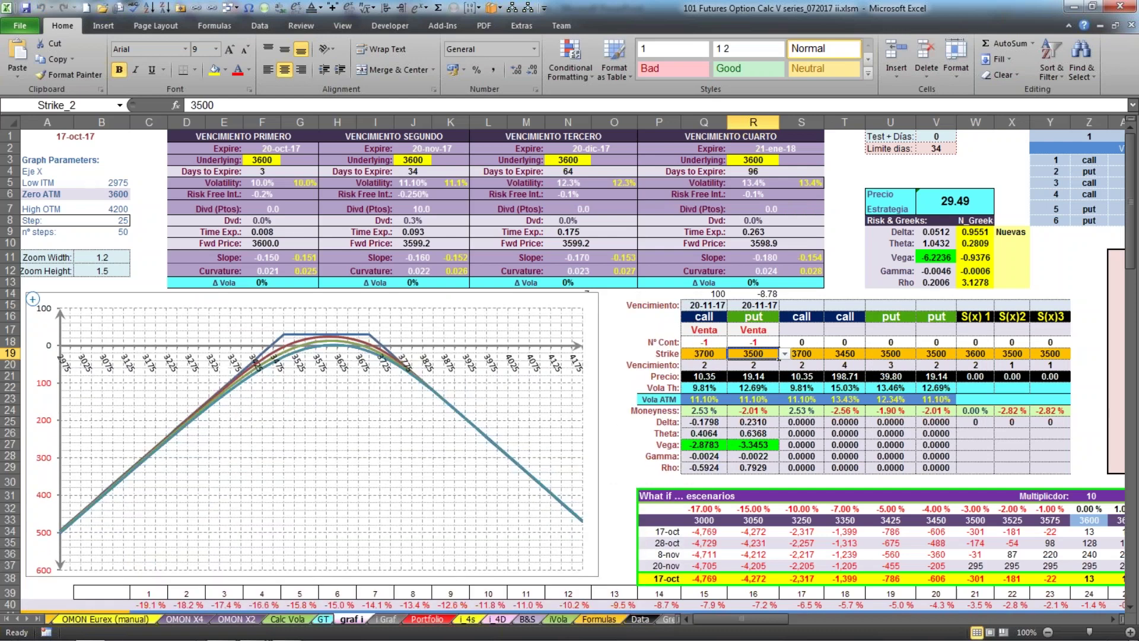
Set the payoff chart's Zoom Width to 2
{"action": "left_click", "coordinate": [103, 258]}
{"action": "type", "text": "2"}
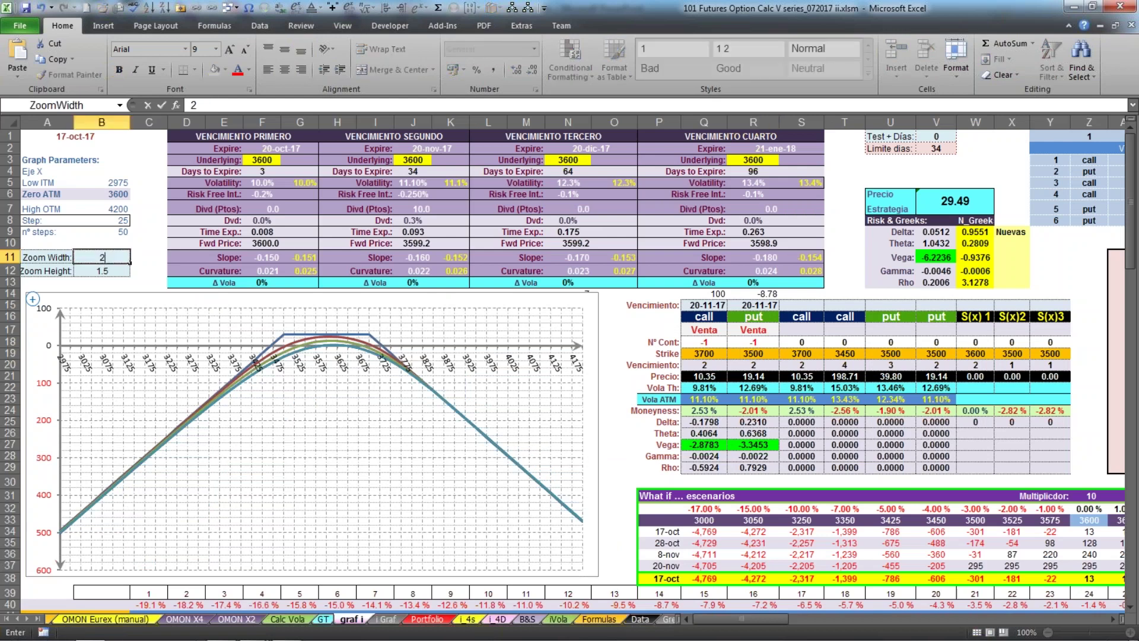
{"action": "left_click", "coordinate": [155, 265]}
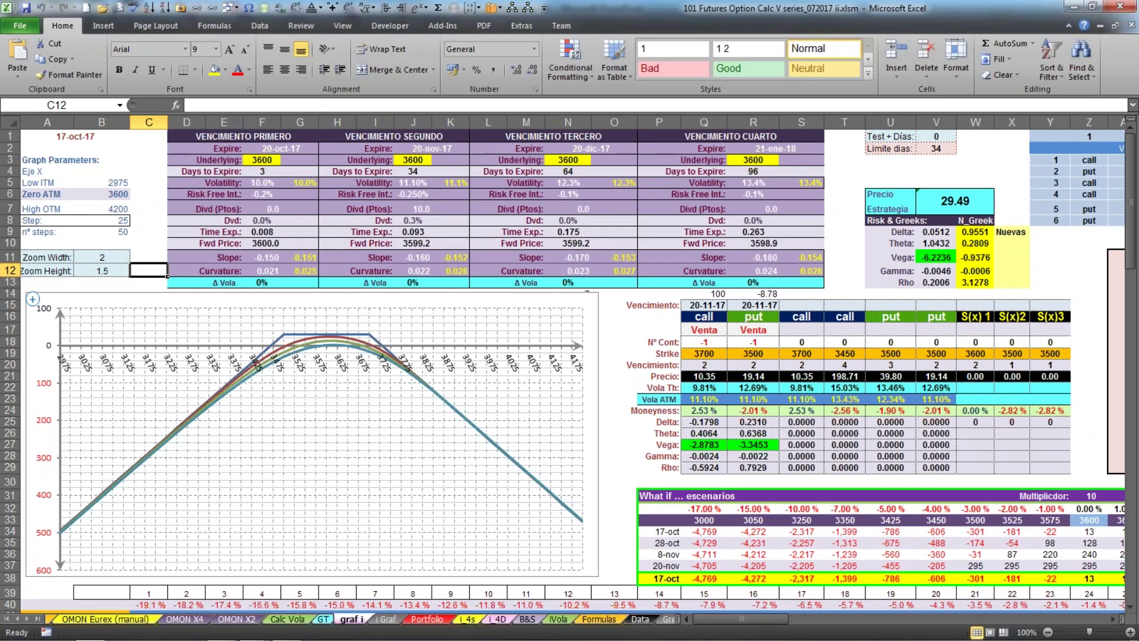
Enlarge the payoff chart to view it in detail and restore it to its original size
{"action": "left_click", "coordinate": [33, 298]}
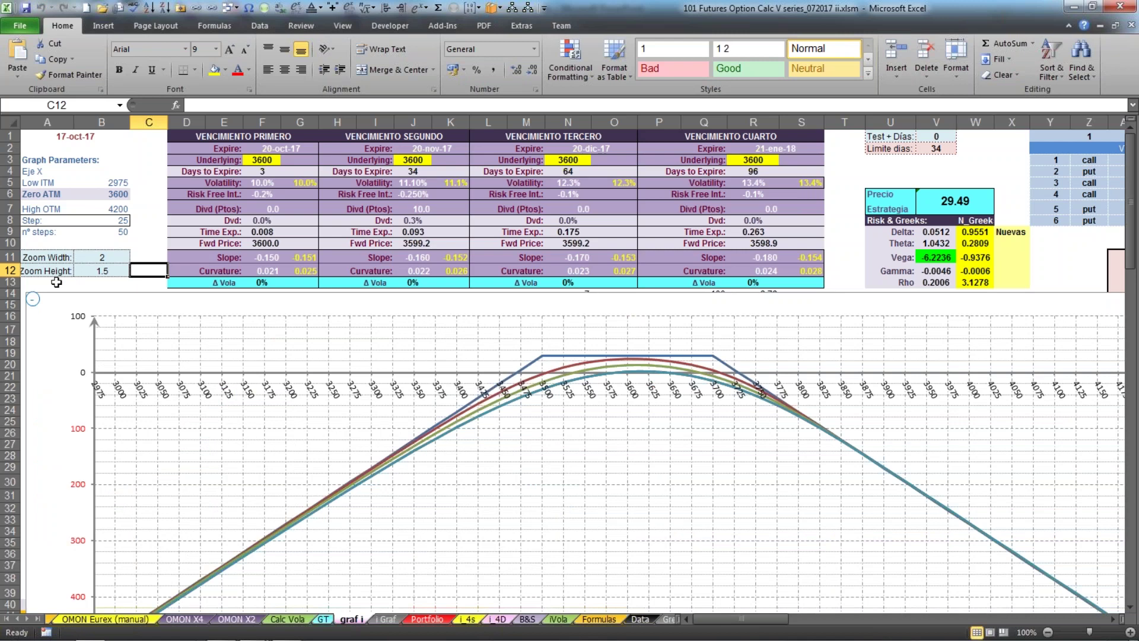
{"action": "left_click", "coordinate": [32, 298]}
{"action": "left_click", "coordinate": [631, 444]}
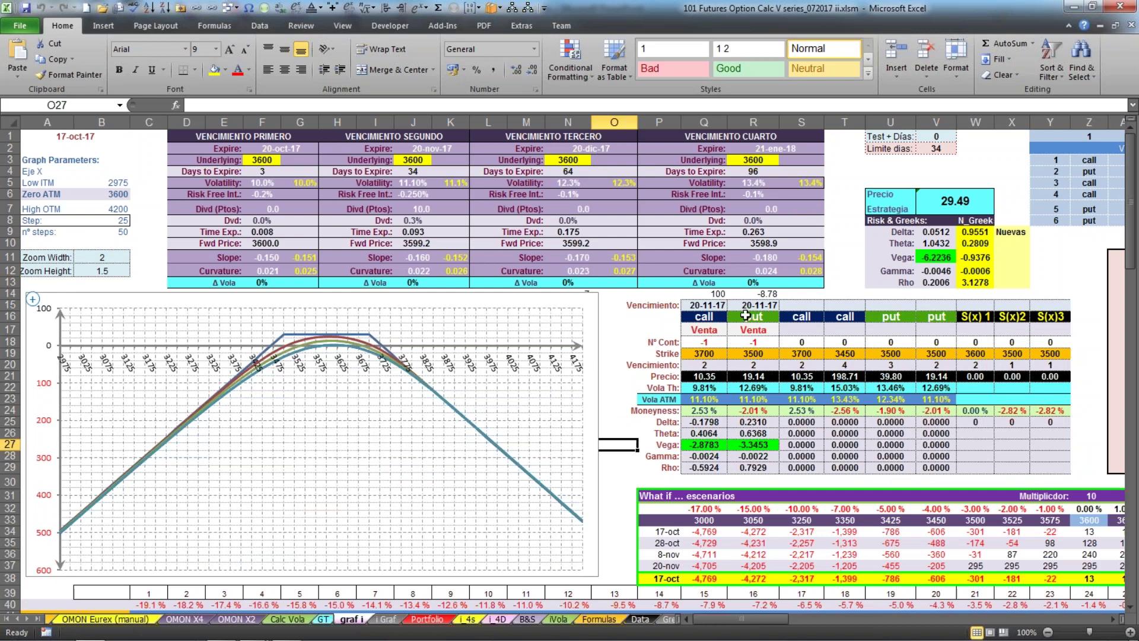
Turn the 3700 call and the 3500 put into bought legs by setting each number of contracts to 1
{"action": "left_click", "coordinate": [712, 342]}
{"action": "type", "text": "1"}
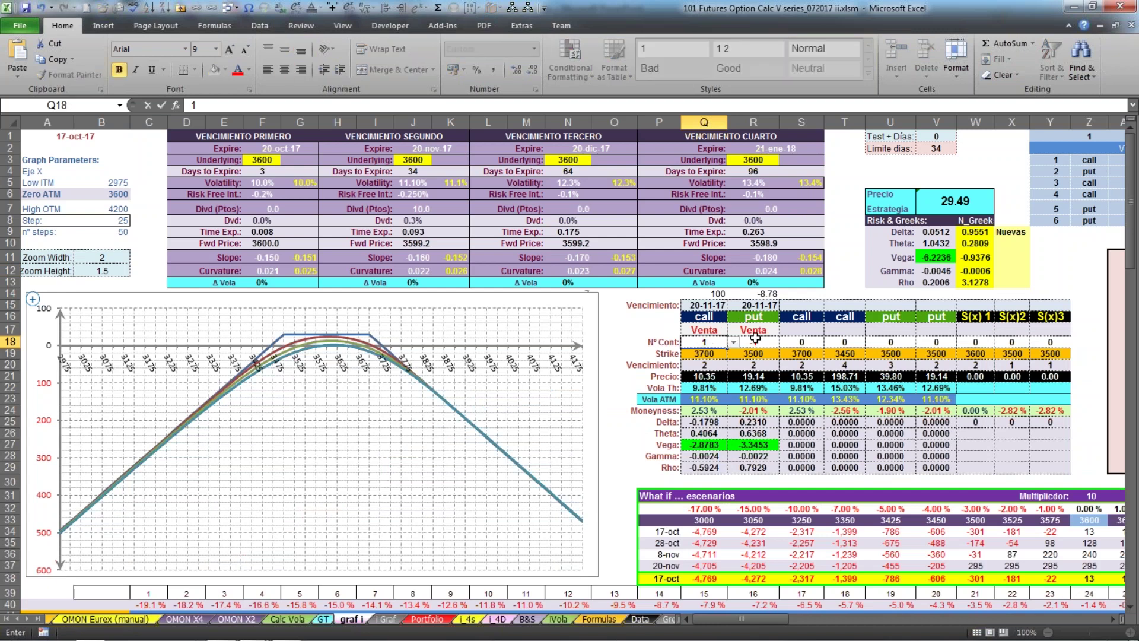
{"action": "key", "text": "Tab"}
{"action": "key", "text": "Return"}
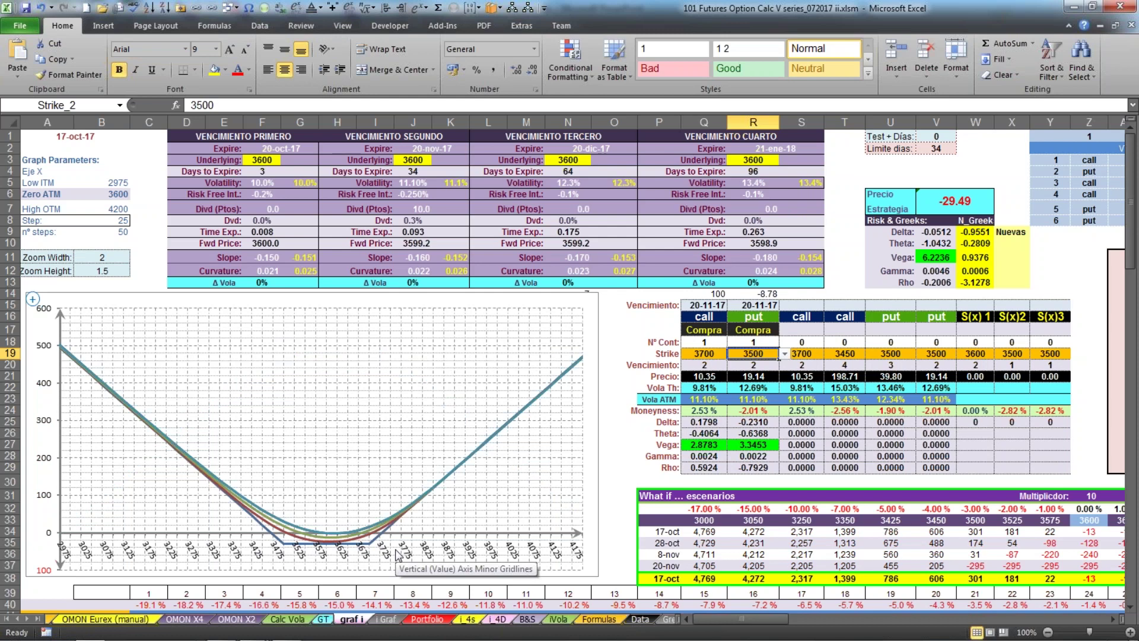
Set the number of contracts to -1 for the 3700 call and to 1 for the 3500 put
{"action": "left_click", "coordinate": [707, 342]}
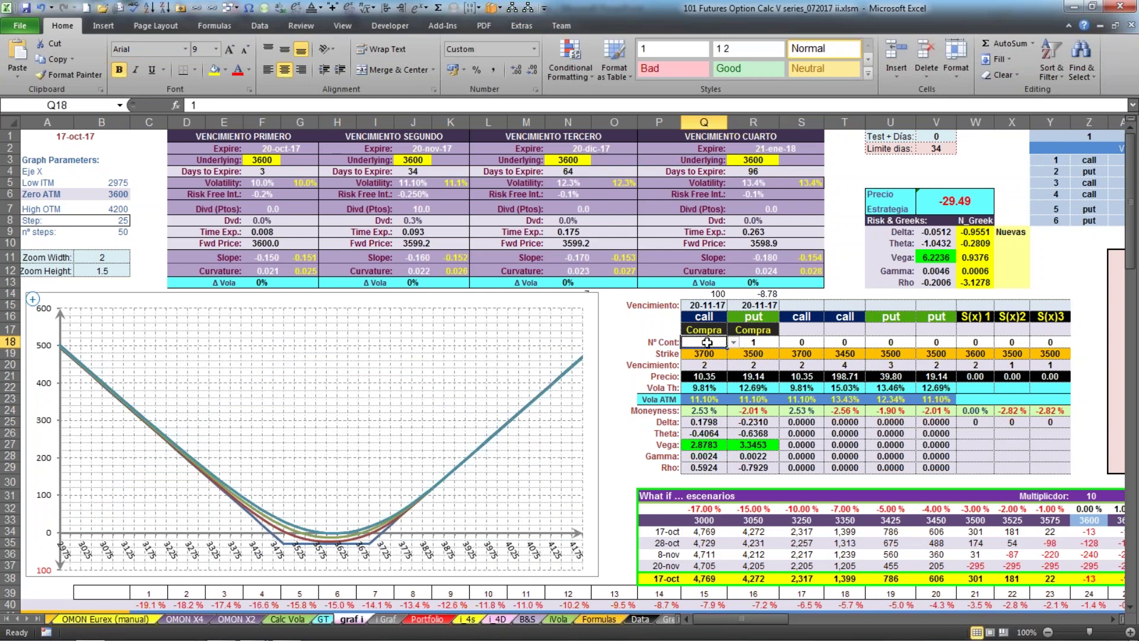
{"action": "type", "text": "-1"}
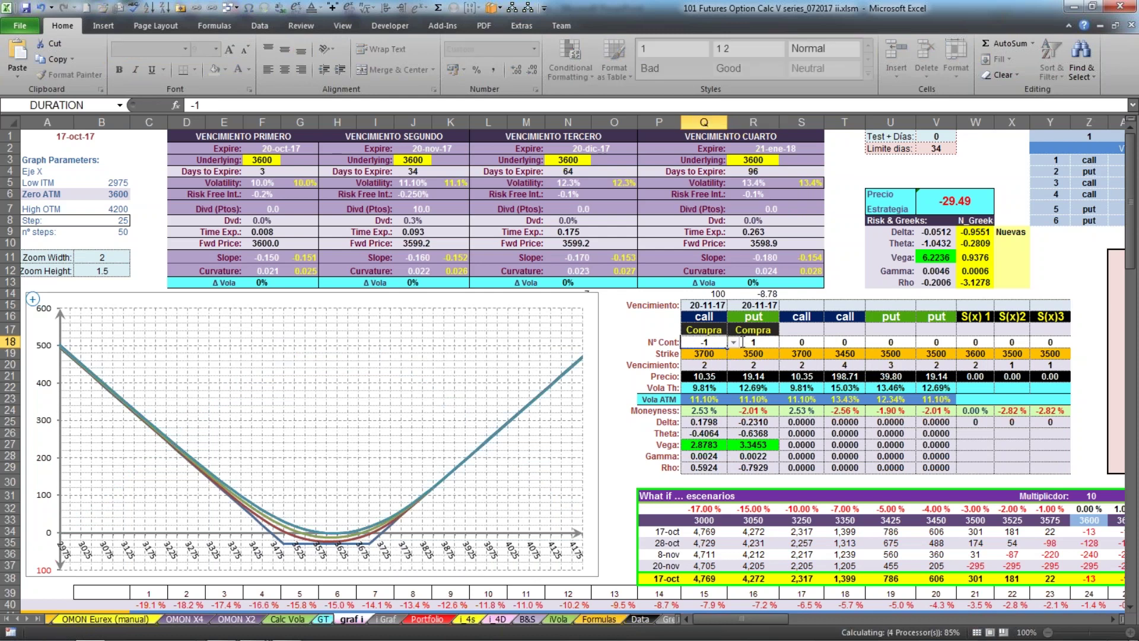
{"action": "left_click", "coordinate": [741, 342]}
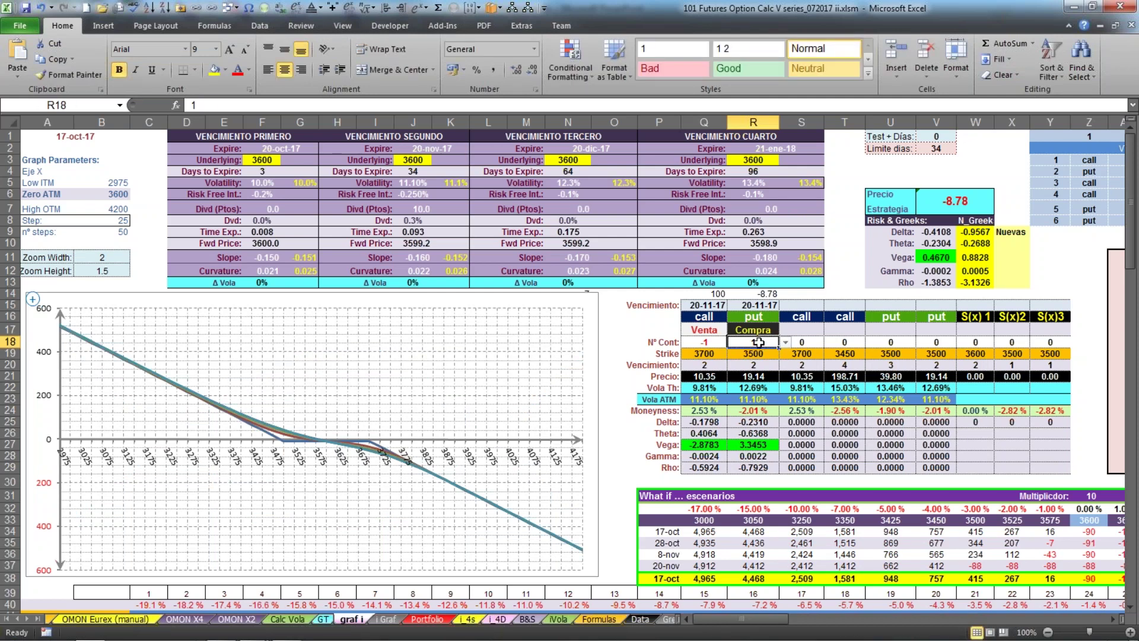
{"action": "type", "text": "-1"}
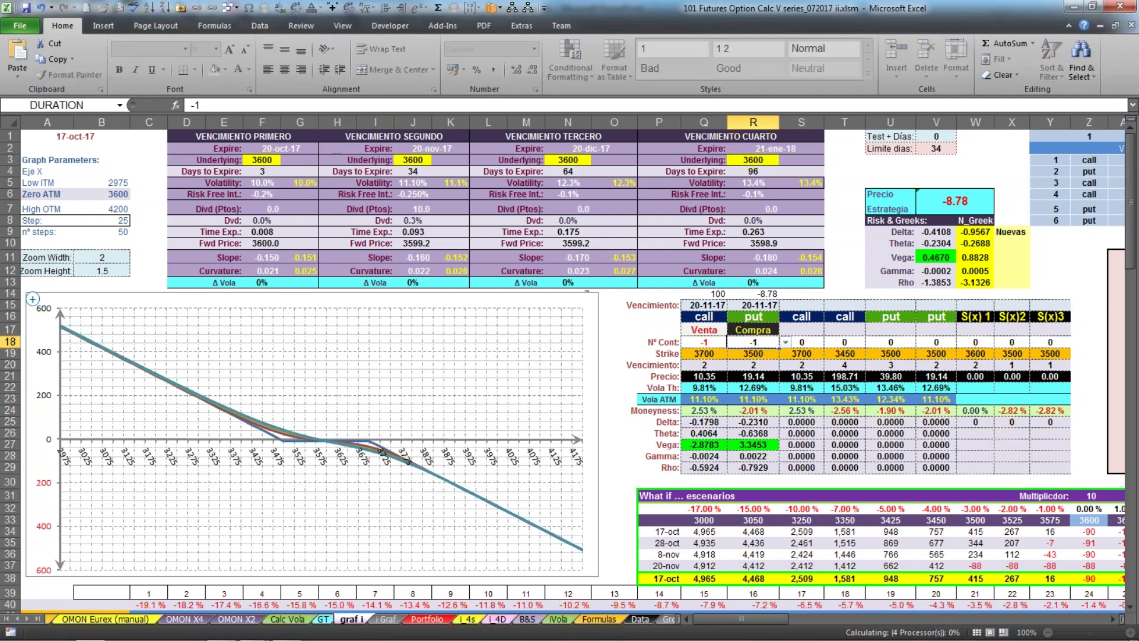
{"action": "key", "text": "Return"}
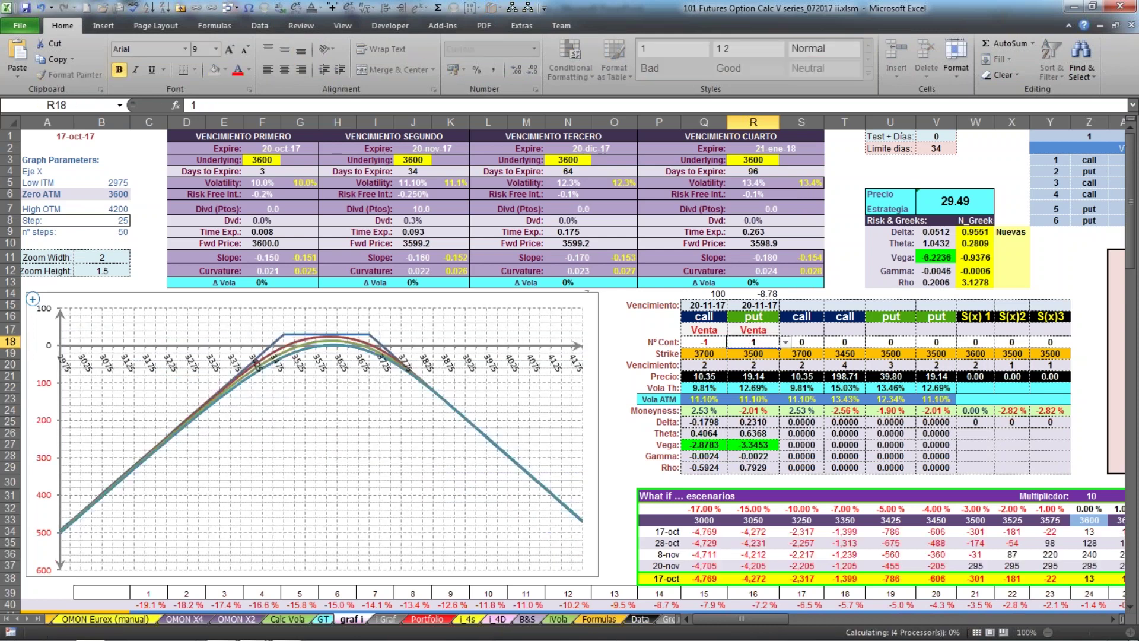
{"action": "key", "text": "Return"}
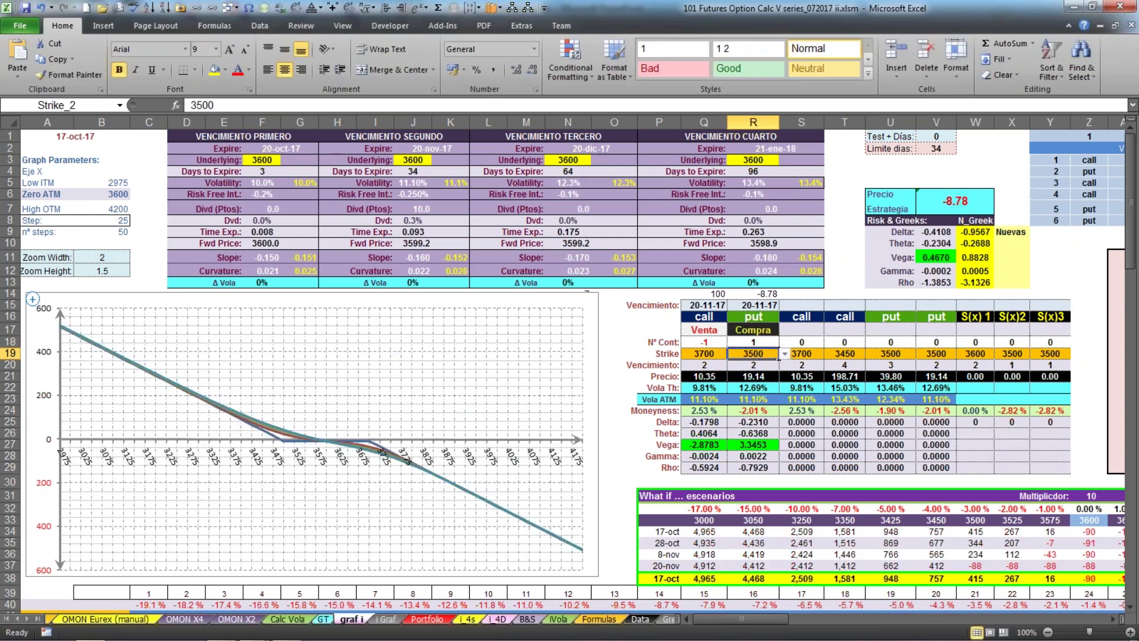
Examine the contract counts and prices of the first two legs, plus the overall strategy price and delta
{"action": "left_click", "coordinate": [718, 343]}
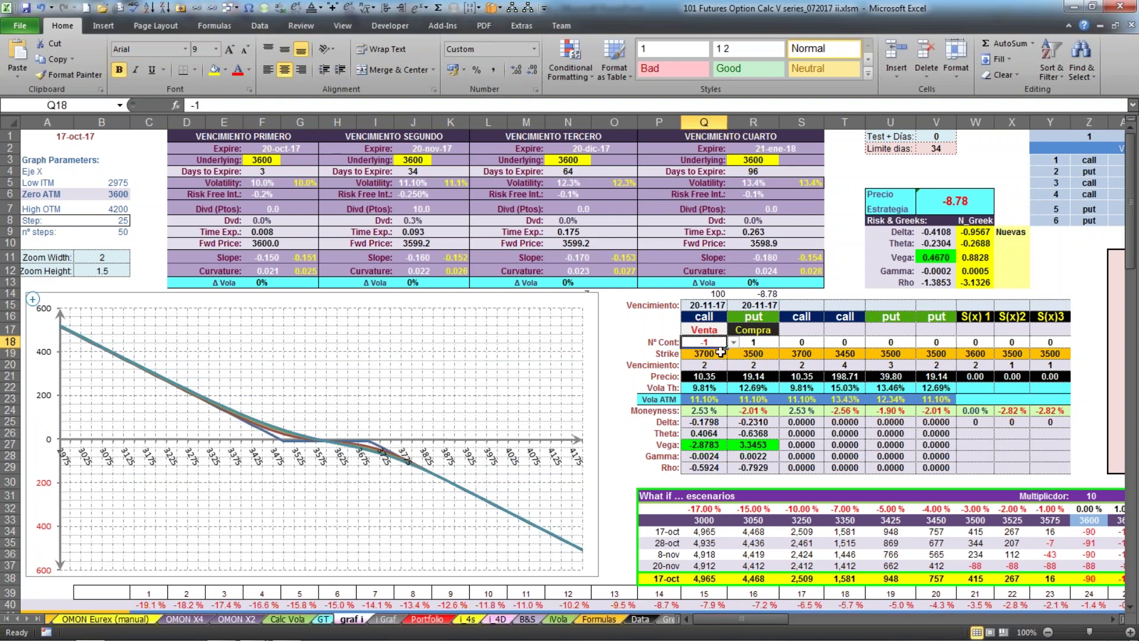
{"action": "left_click", "coordinate": [760, 343]}
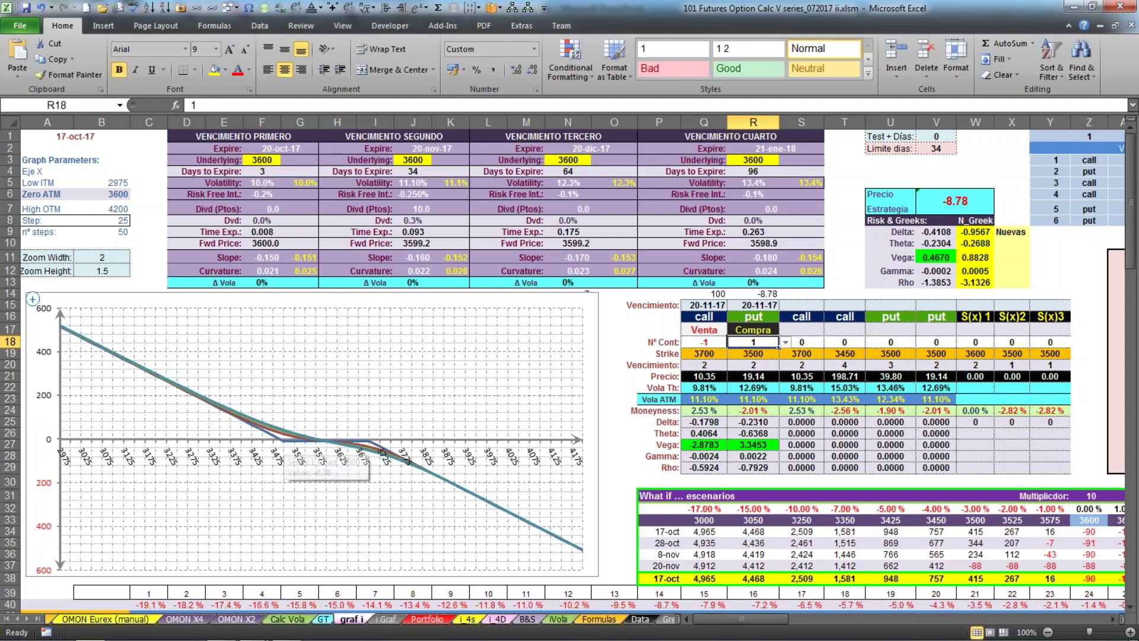
{"action": "left_click", "coordinate": [700, 376]}
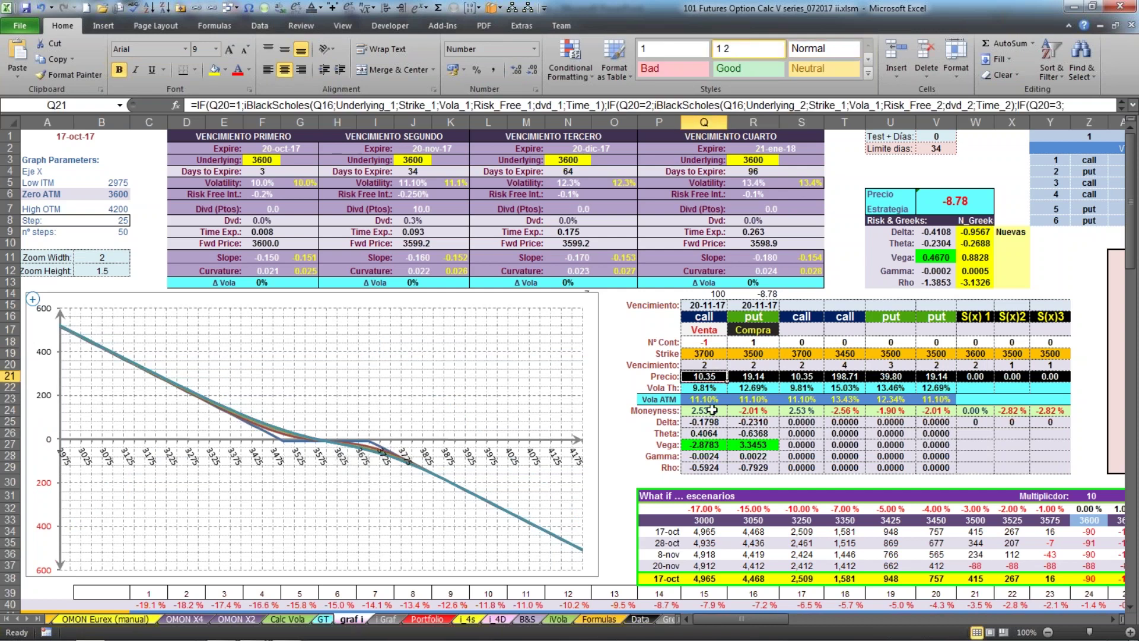
{"action": "left_click", "coordinate": [759, 380]}
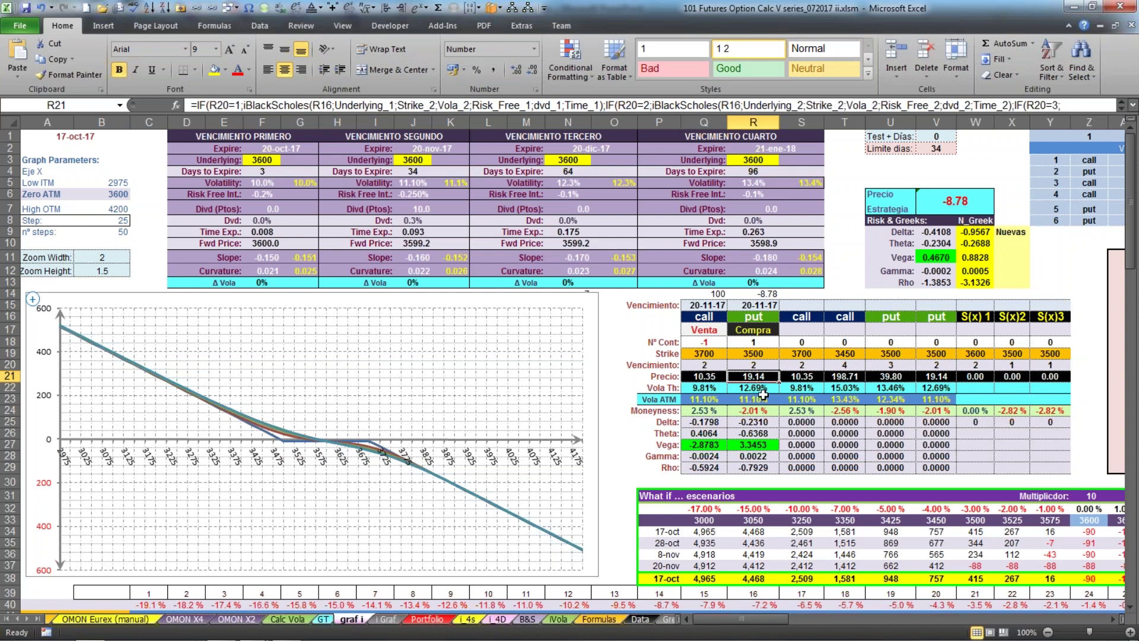
{"action": "left_click", "coordinate": [966, 208]}
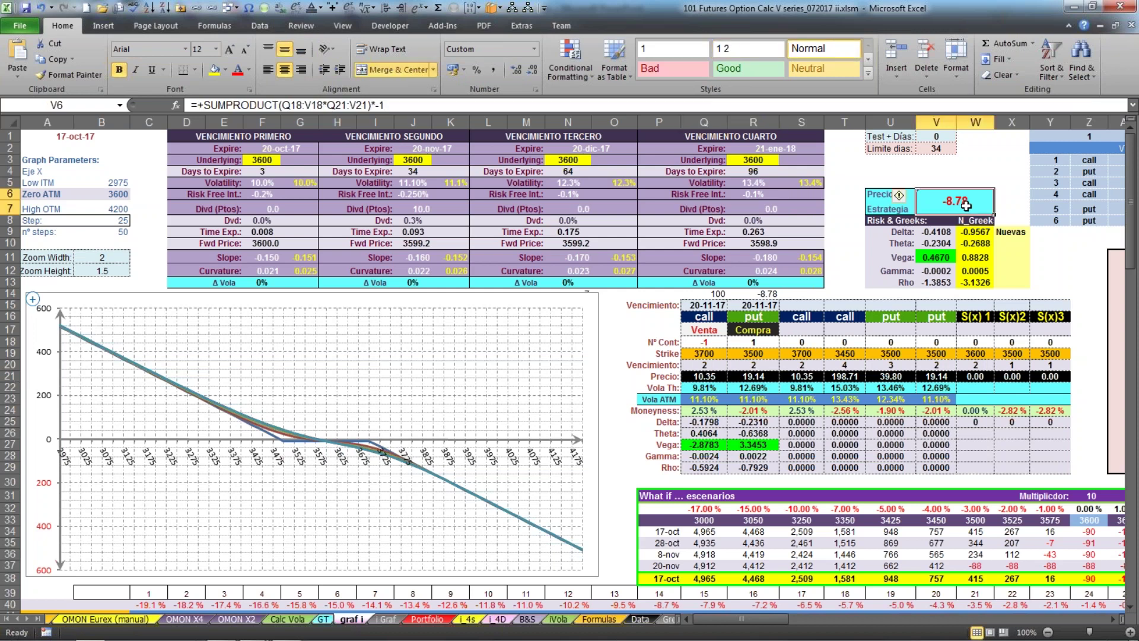
{"action": "left_click", "coordinate": [932, 232]}
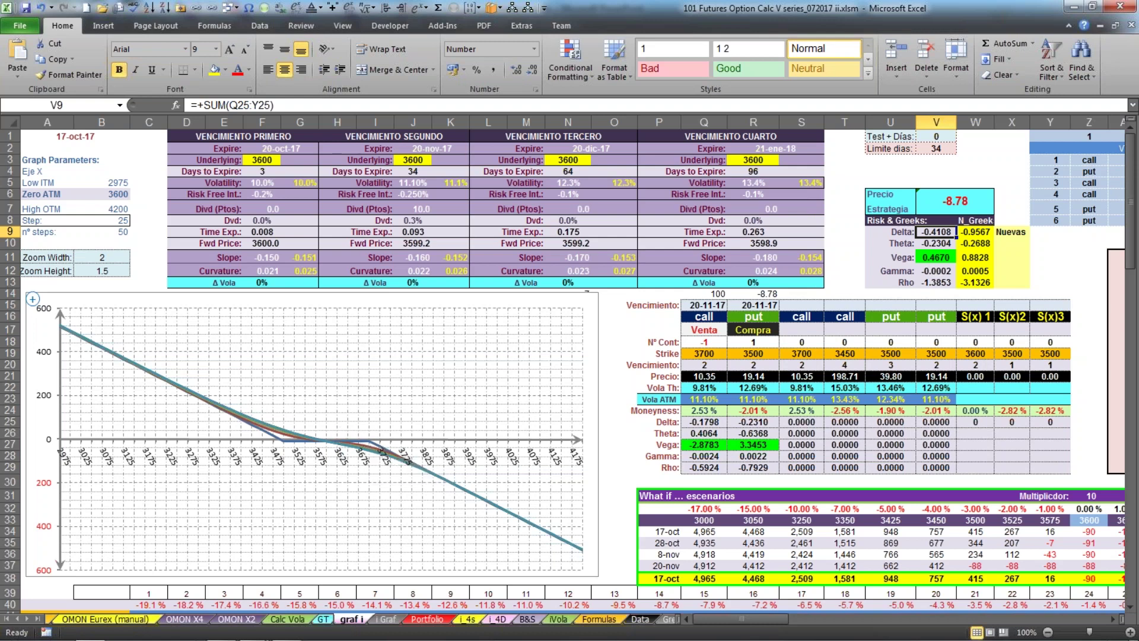
Make the 3500 put a sold leg by setting its number of contracts to -1
{"action": "left_click", "coordinate": [703, 352]}
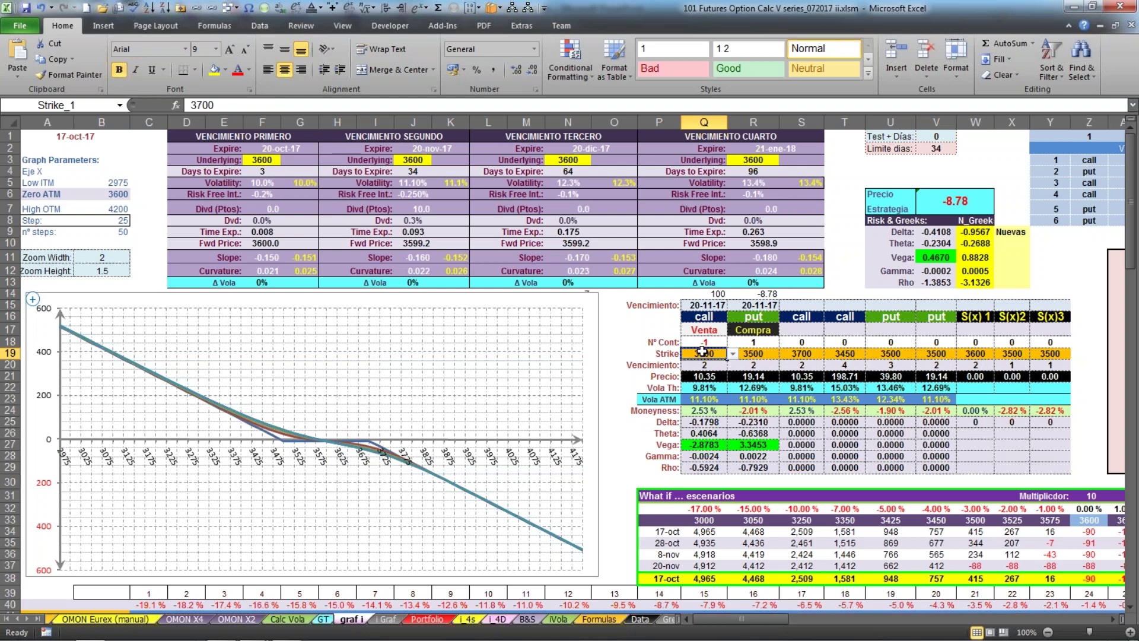
{"action": "left_click", "coordinate": [759, 340]}
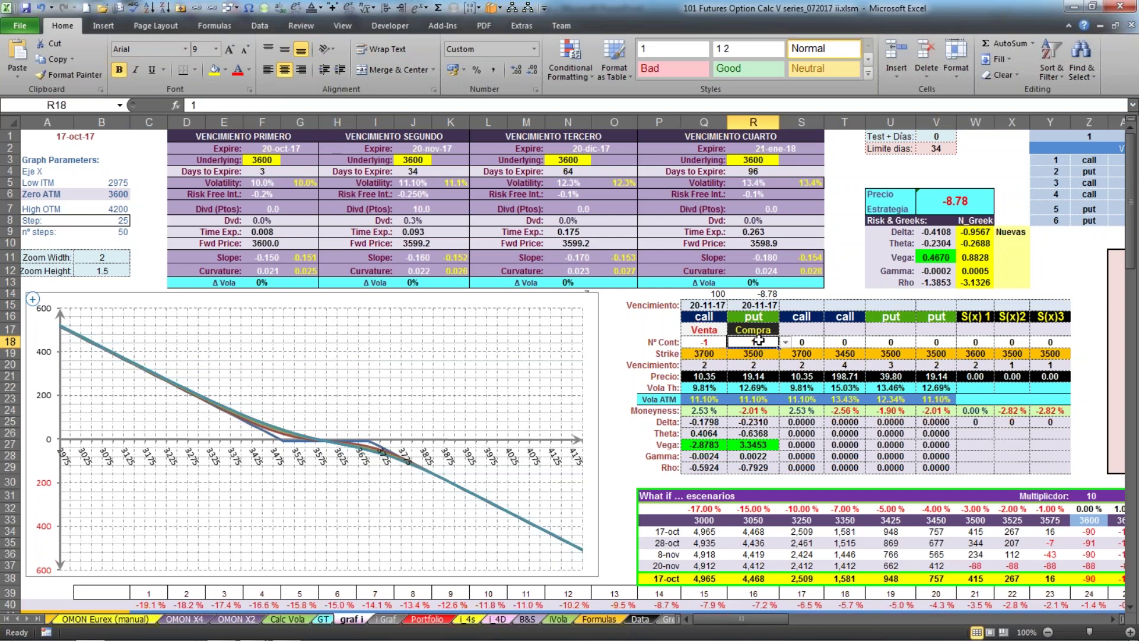
{"action": "type", "text": "-1"}
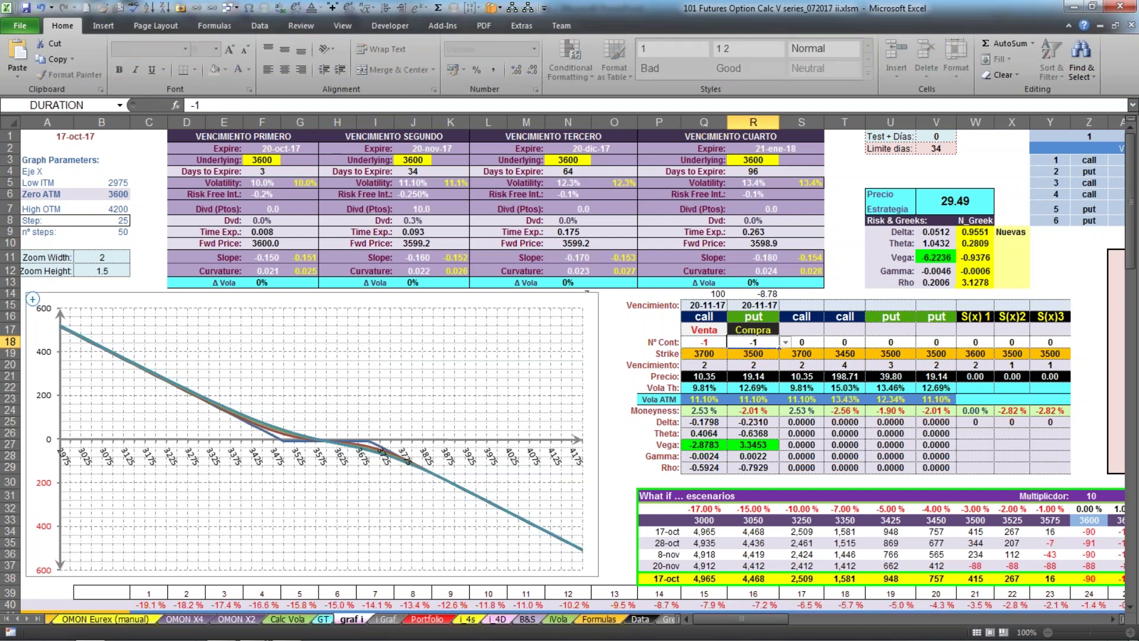
{"action": "key", "text": "Return"}
{"action": "left_click", "coordinate": [709, 351]}
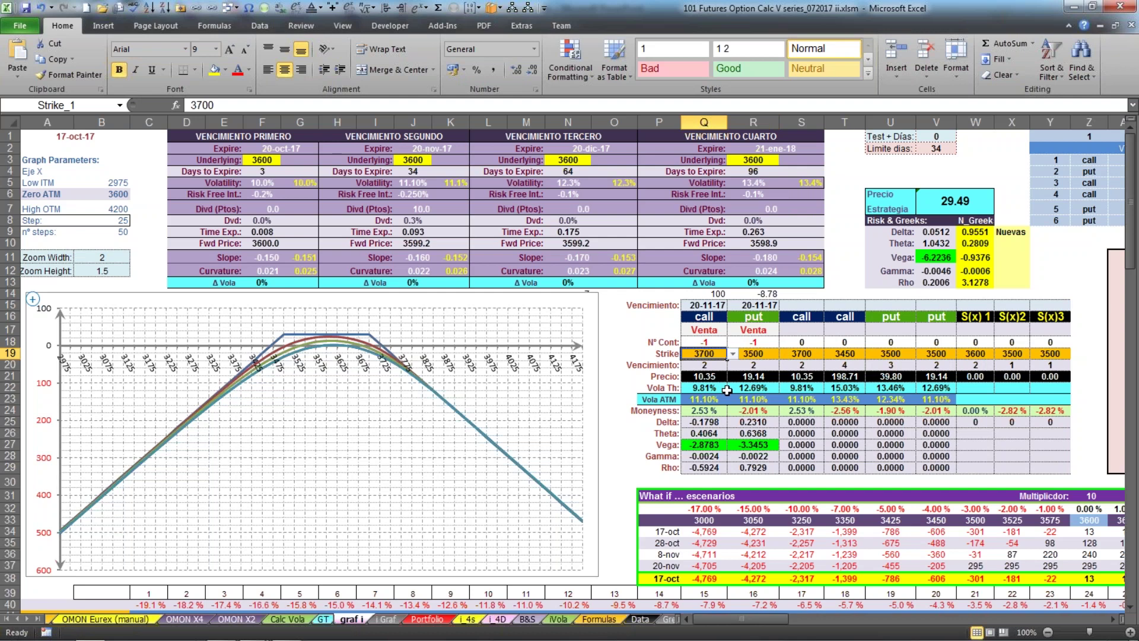
Add a bought call in the third leg with 1 contract and a strike of 3800
{"action": "left_click", "coordinate": [823, 315]}
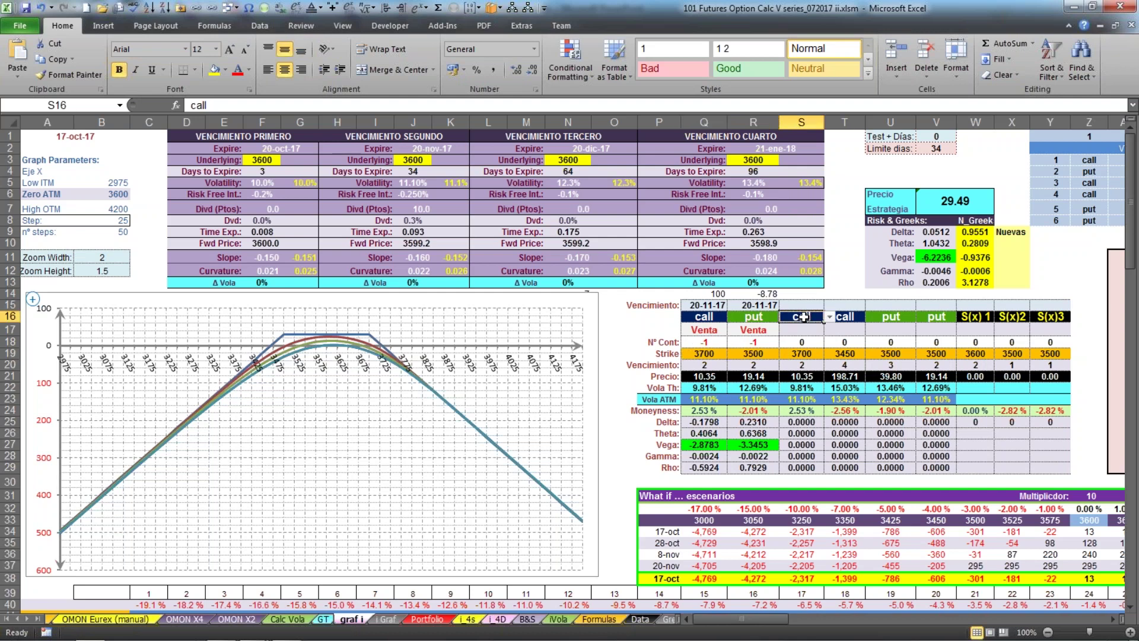
{"action": "left_click", "coordinate": [804, 342]}
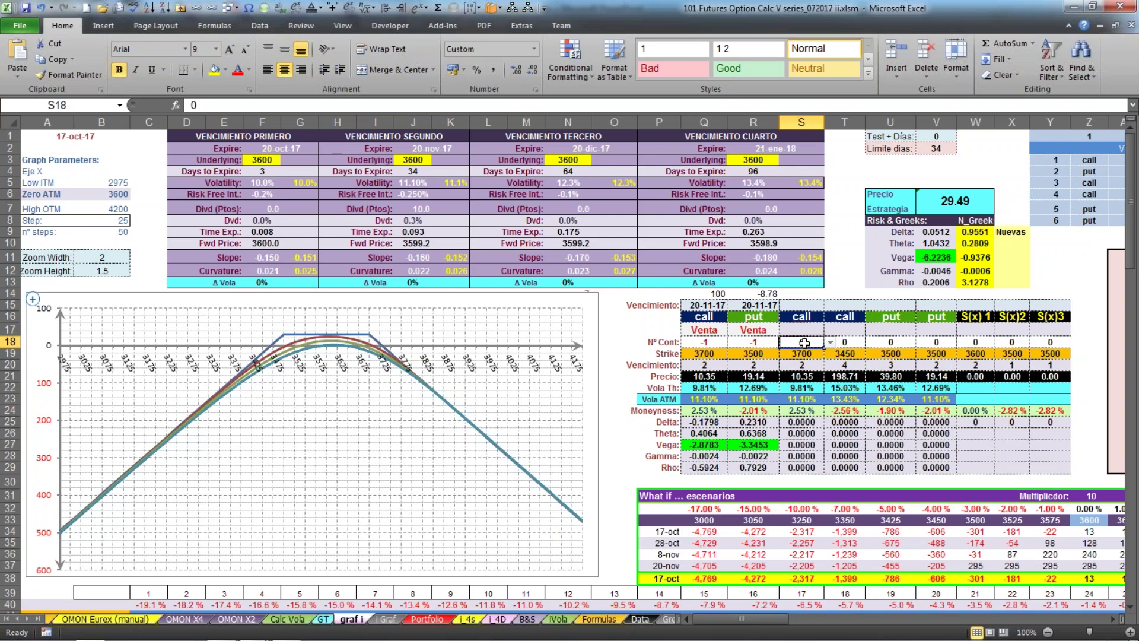
{"action": "type", "text": "1"}
{"action": "key", "text": "Return"}
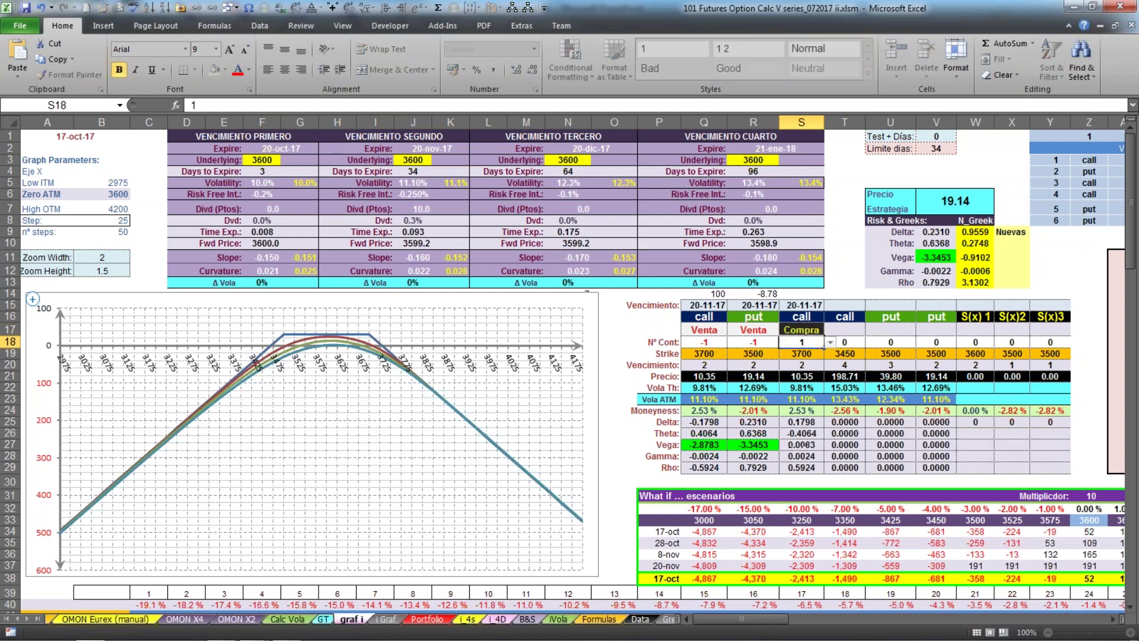
{"action": "left_click", "coordinate": [709, 355]}
{"action": "left_click", "coordinate": [805, 354]}
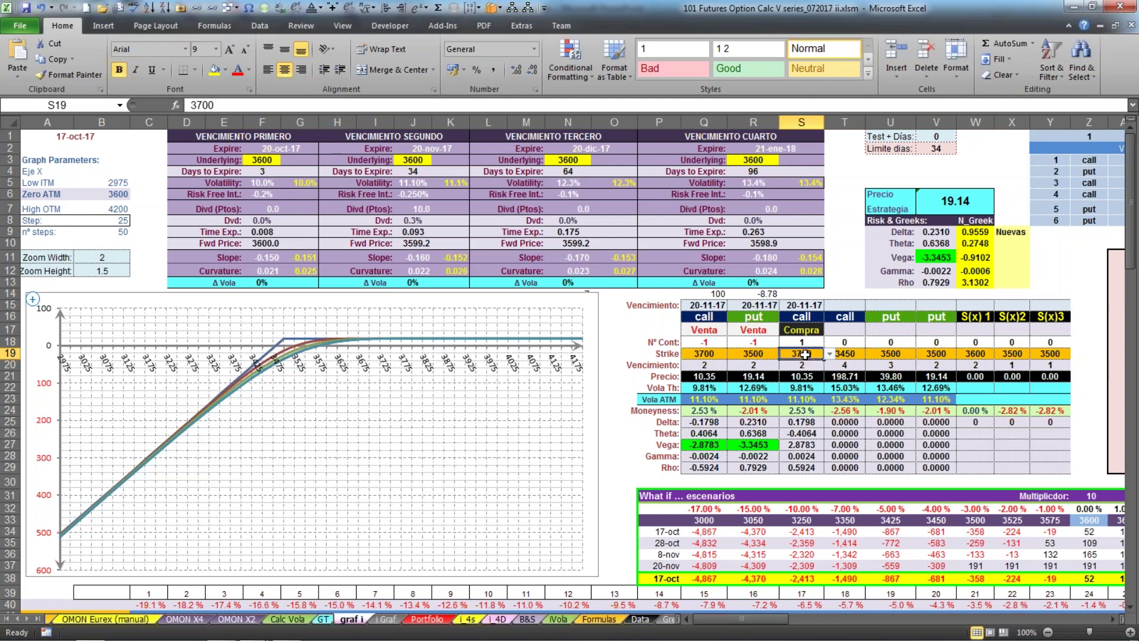
{"action": "type", "text": "3800"}
{"action": "key", "text": "Return"}
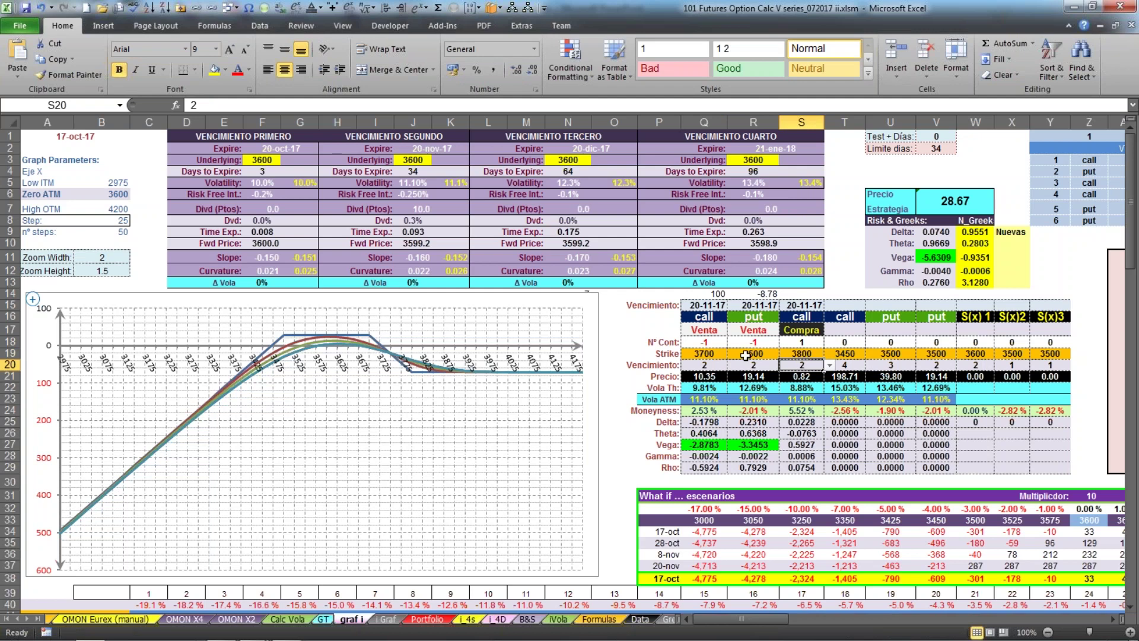
Set the fourth leg to 1 contract and change its option type to put
{"action": "left_click", "coordinate": [845, 342]}
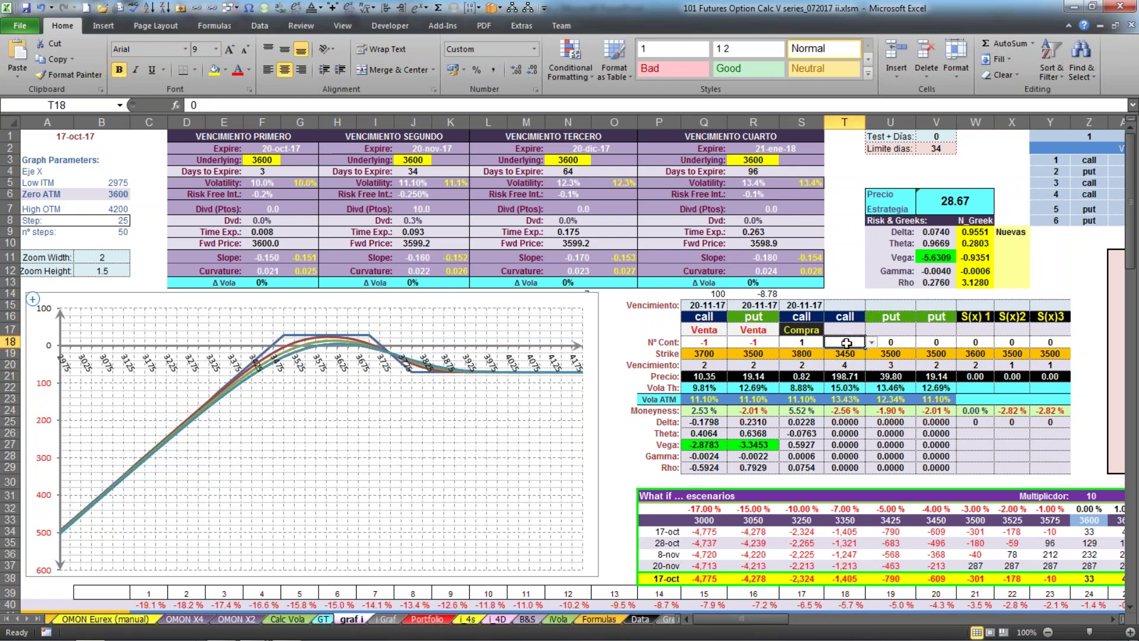
{"action": "type", "text": "1"}
{"action": "left_click", "coordinate": [842, 322]}
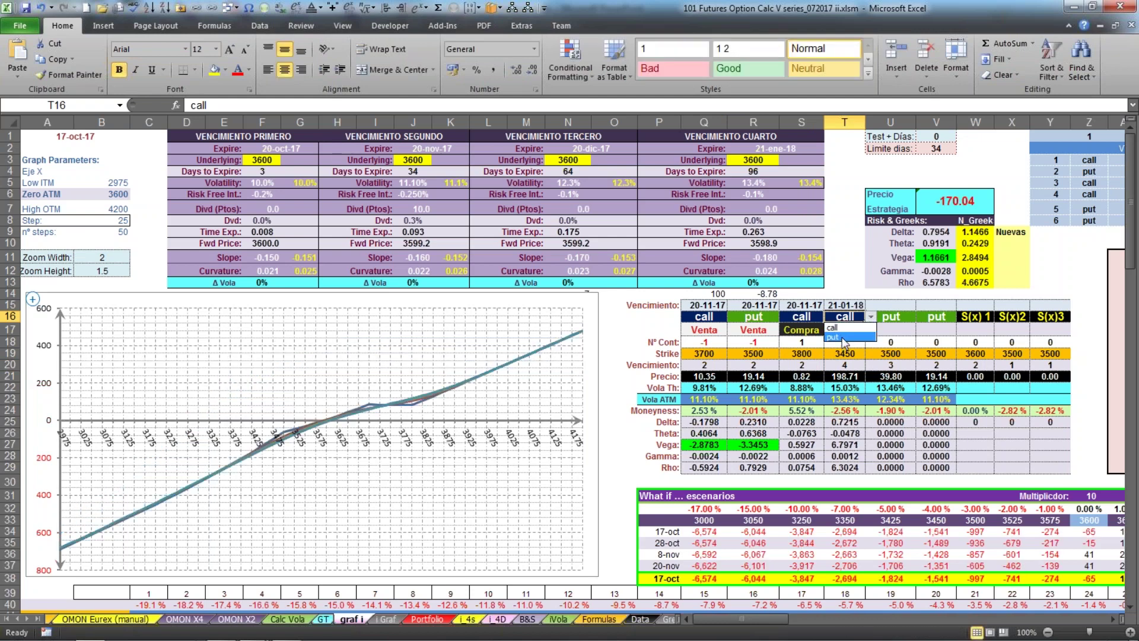
Set the strike of the fourth leg's put to 3400
{"action": "left_click", "coordinate": [854, 356]}
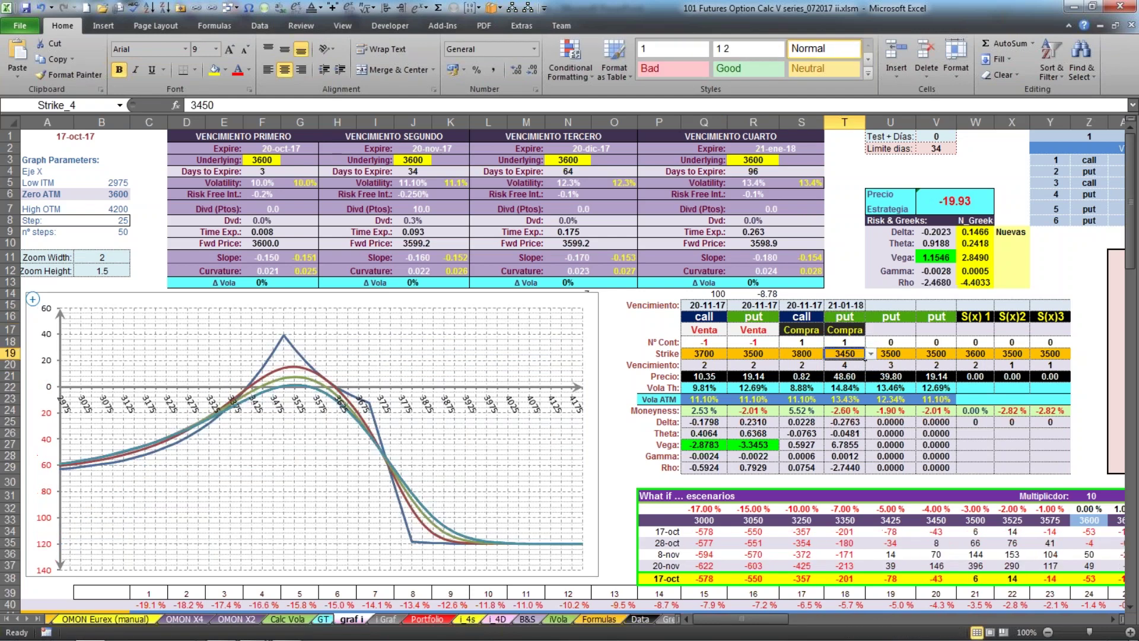
{"action": "left_click", "coordinate": [870, 353]}
{"action": "left_click", "coordinate": [871, 365]}
{"action": "left_click", "coordinate": [871, 365]}
{"action": "left_click", "coordinate": [871, 364]}
{"action": "left_click", "coordinate": [843, 375]}
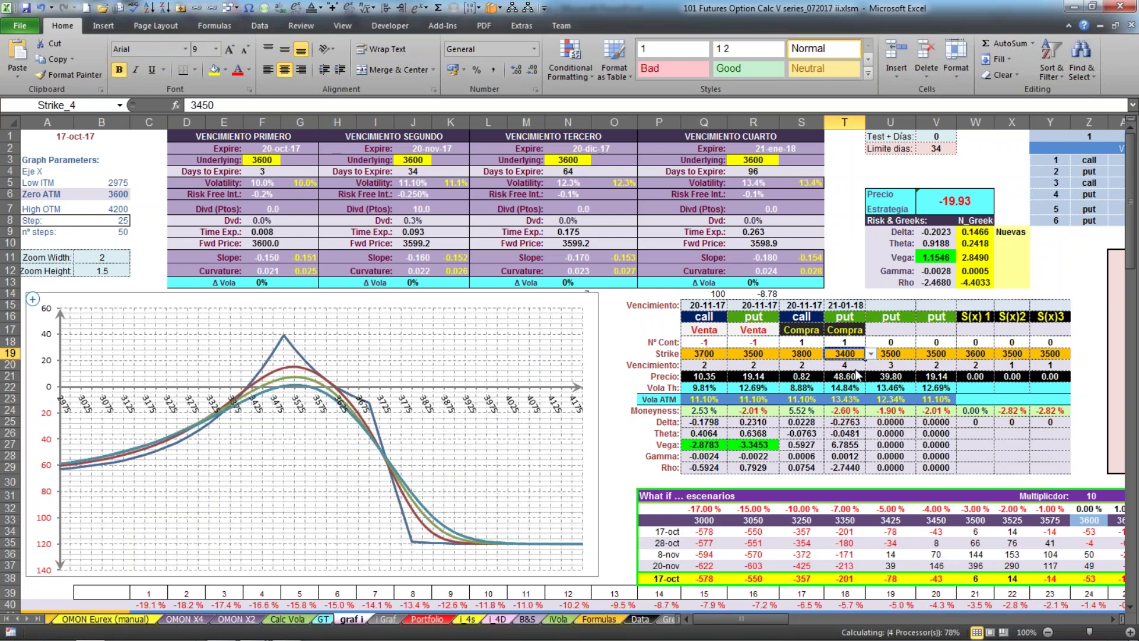
Set the expiry (Vencimiento) of the fourth leg's put to 2
{"action": "left_click", "coordinate": [855, 366]}
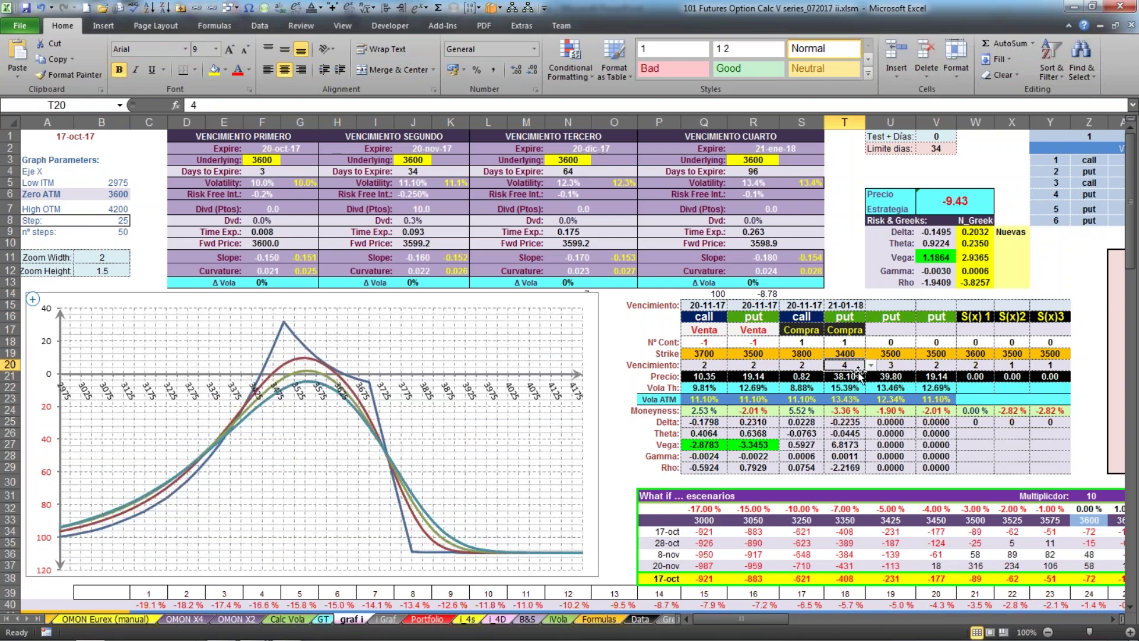
{"action": "left_click", "coordinate": [870, 365]}
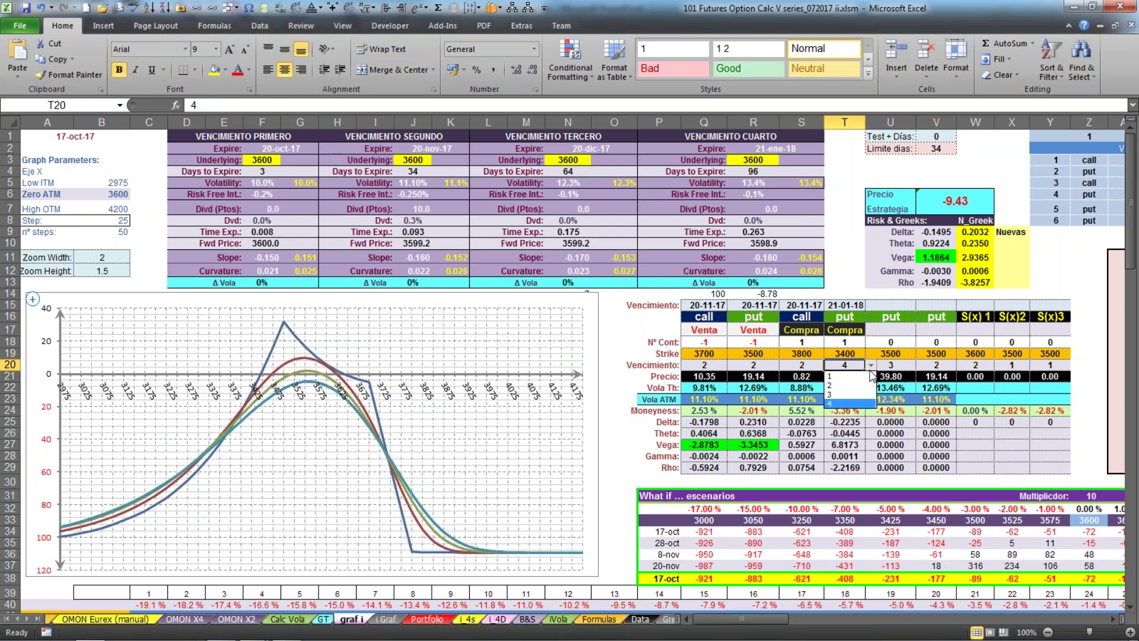
{"action": "left_click", "coordinate": [856, 385]}
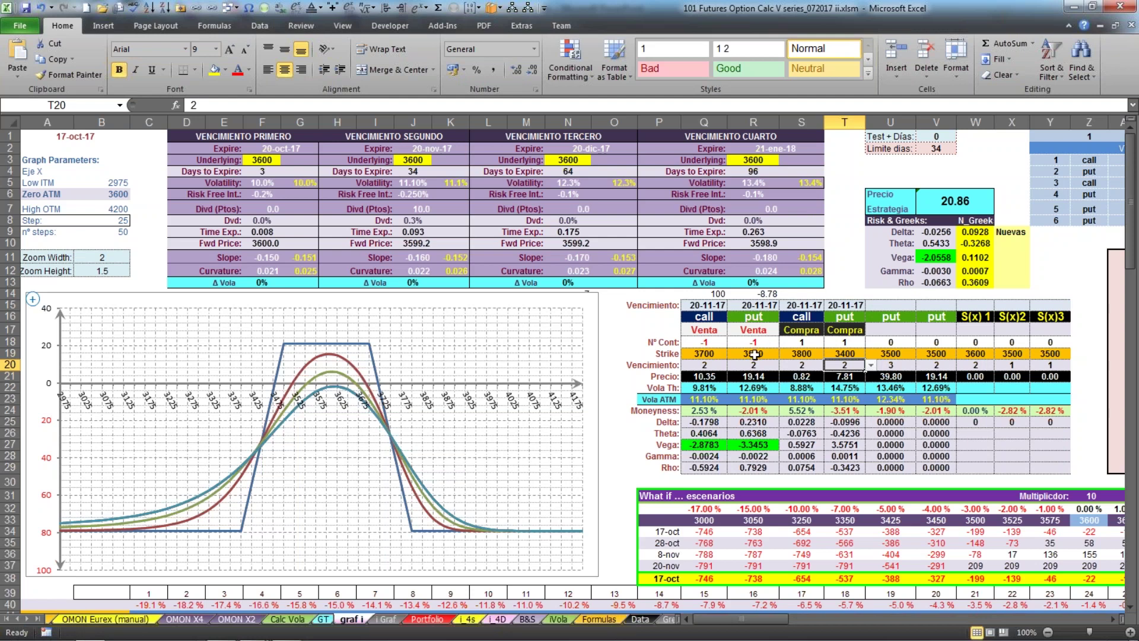
Set the strikes of the sold call and the sold put in the first two legs to 3600
{"action": "left_click", "coordinate": [712, 353]}
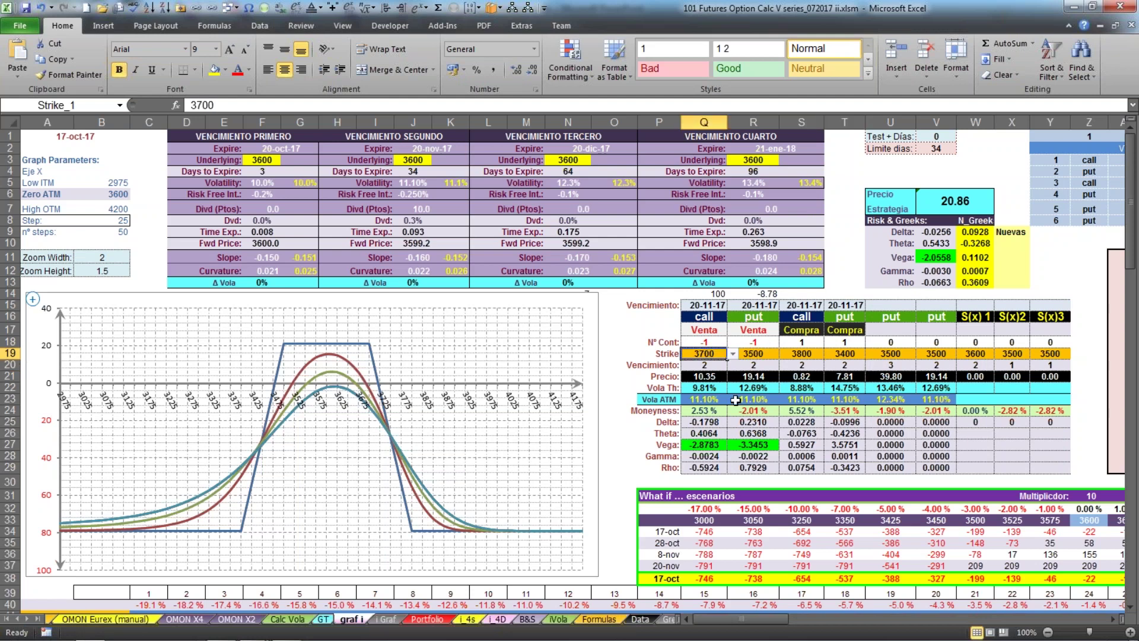
{"action": "type", "text": "3600"}
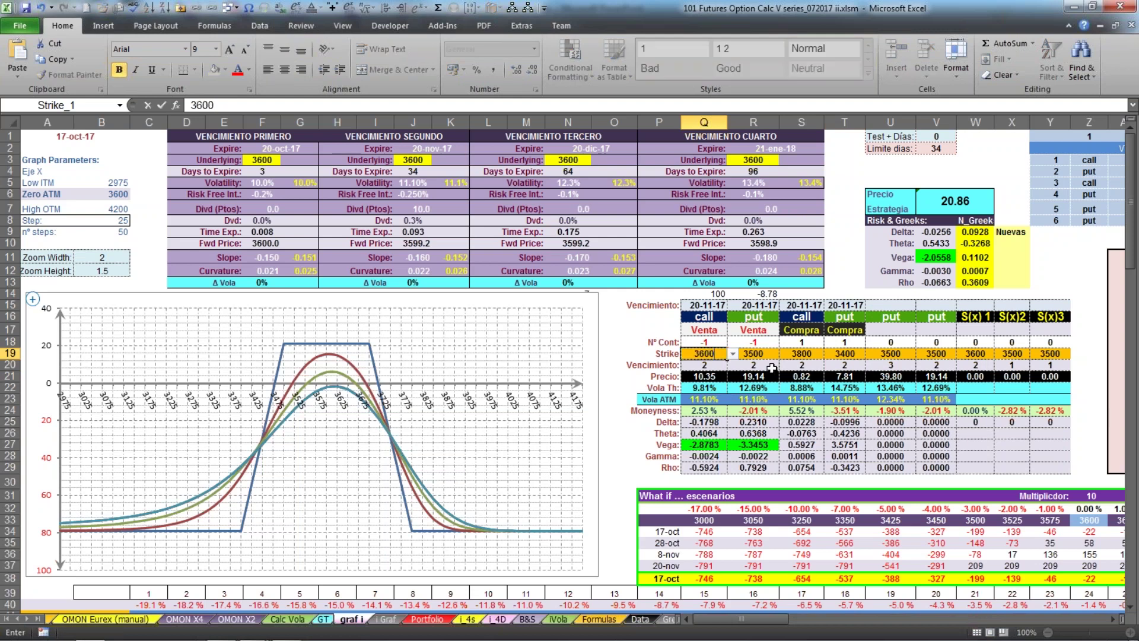
{"action": "left_click", "coordinate": [759, 354]}
{"action": "type", "text": "3600"}
{"action": "key", "text": "Return"}
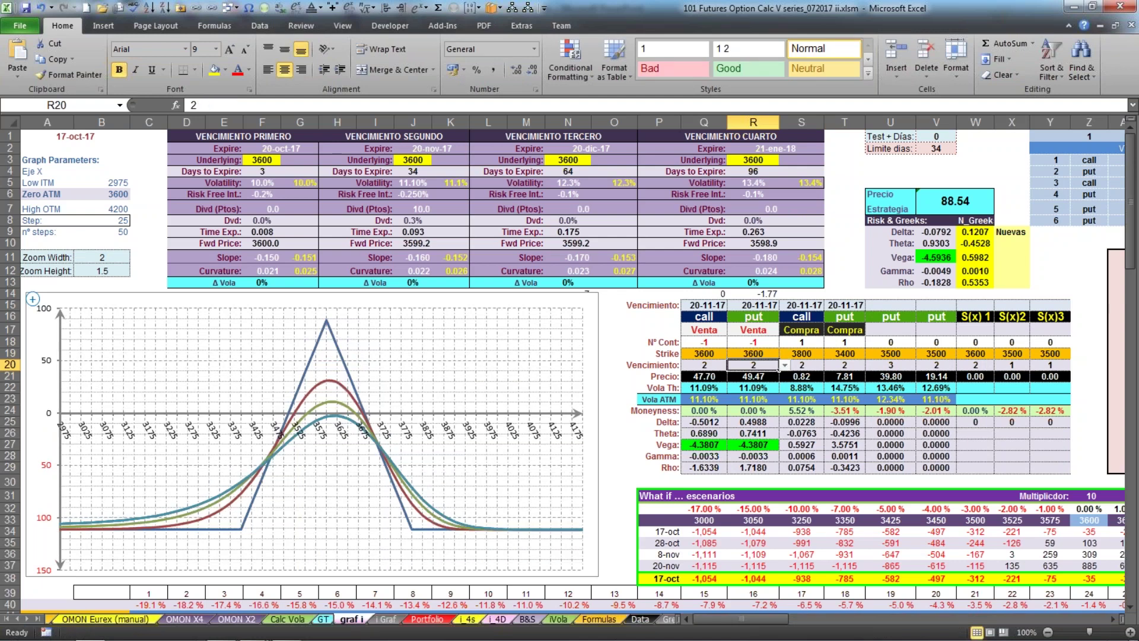
Set the strike of the bought call in the third leg to 3700 and the bought put in the fourth leg to 3500
{"action": "left_click_drag", "start_coordinate": [706, 354], "coordinate": [768, 350]}
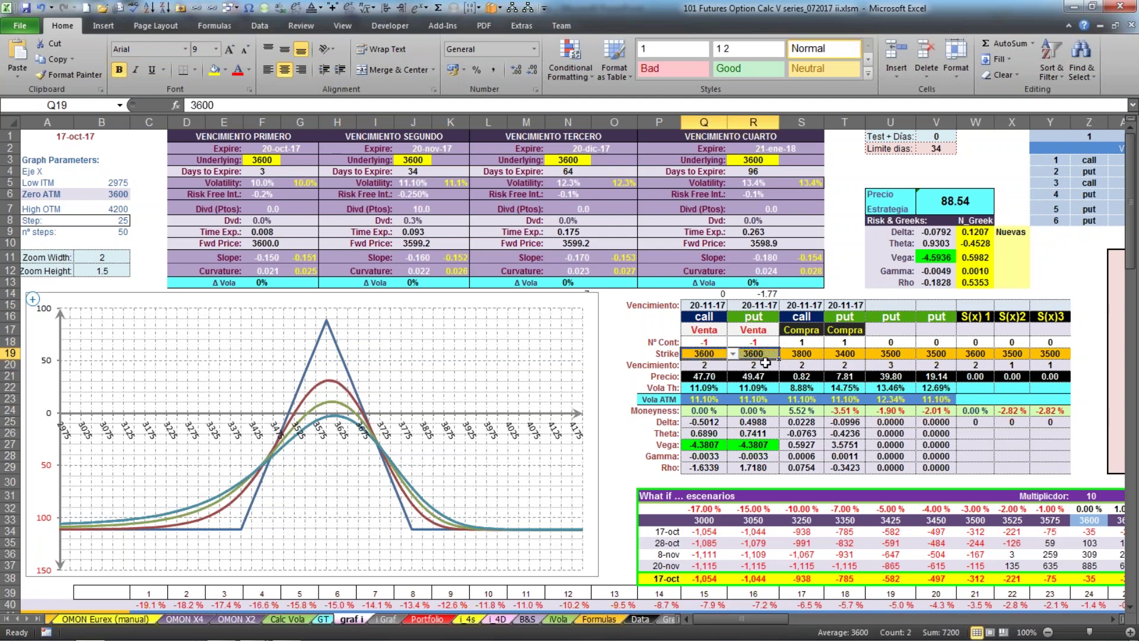
{"action": "left_click", "coordinate": [792, 356]}
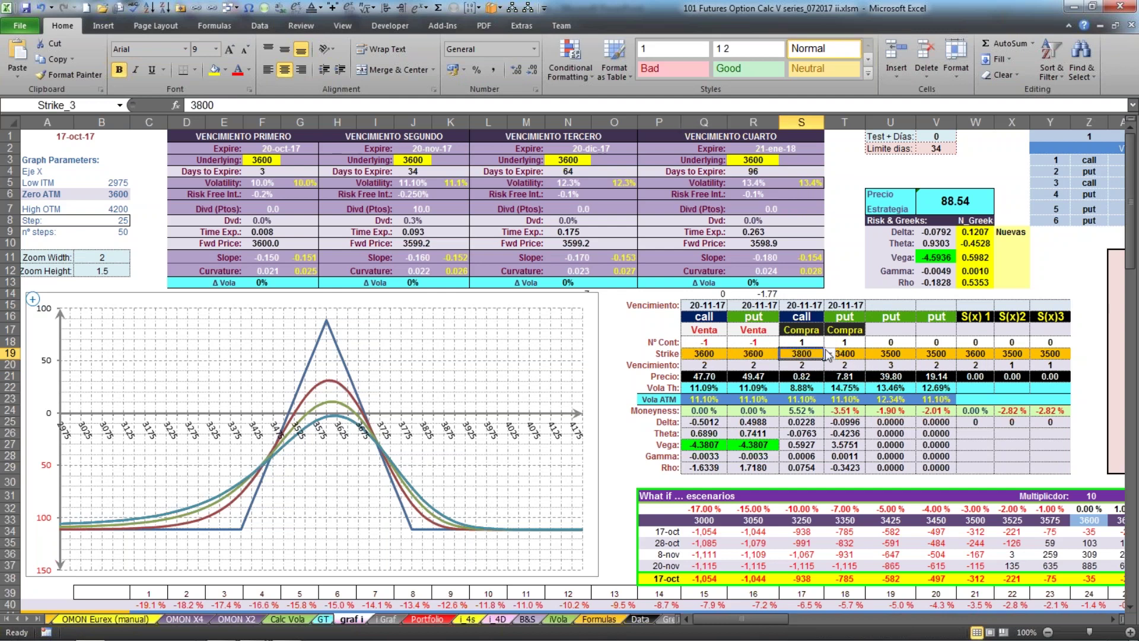
{"action": "type", "text": "3700"}
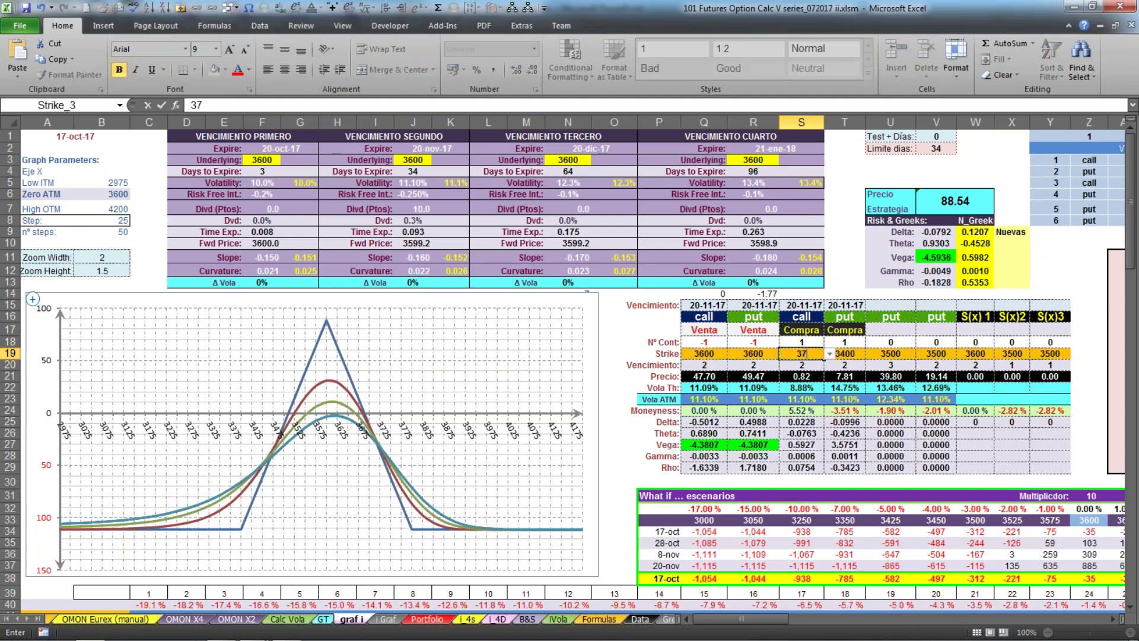
{"action": "left_click", "coordinate": [845, 353]}
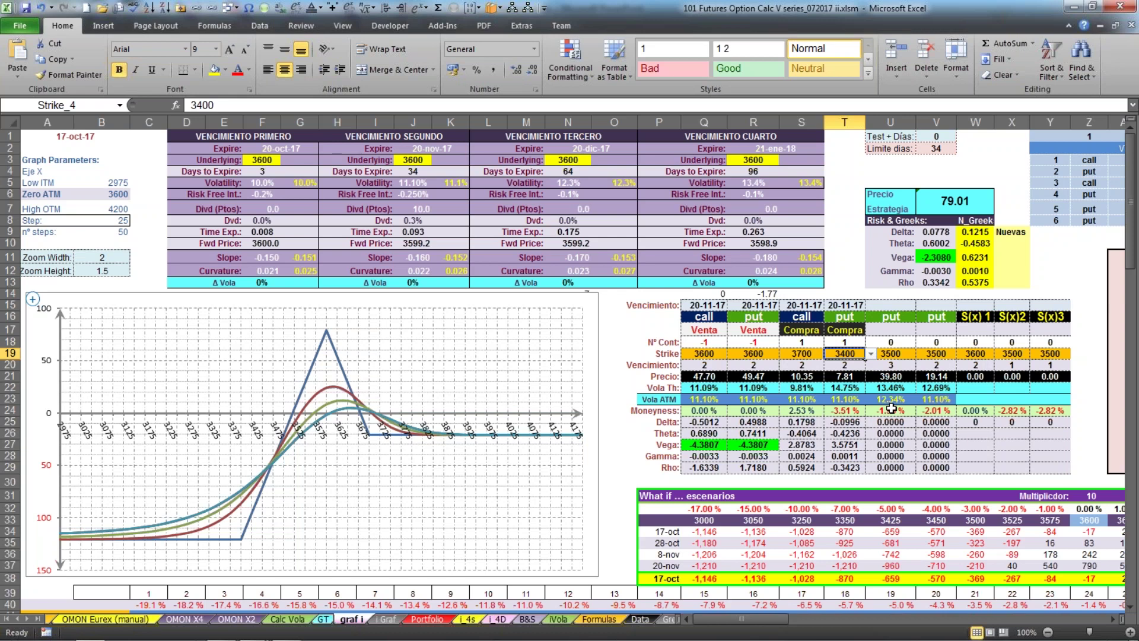
{"action": "type", "text": "3500"}
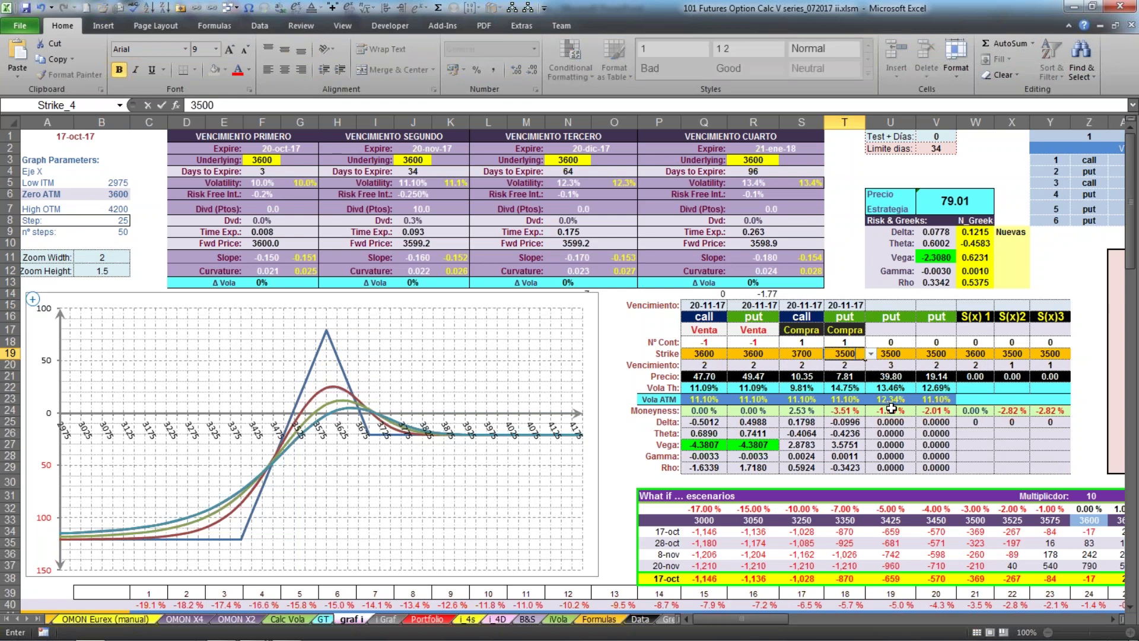
{"action": "key", "text": "Return"}
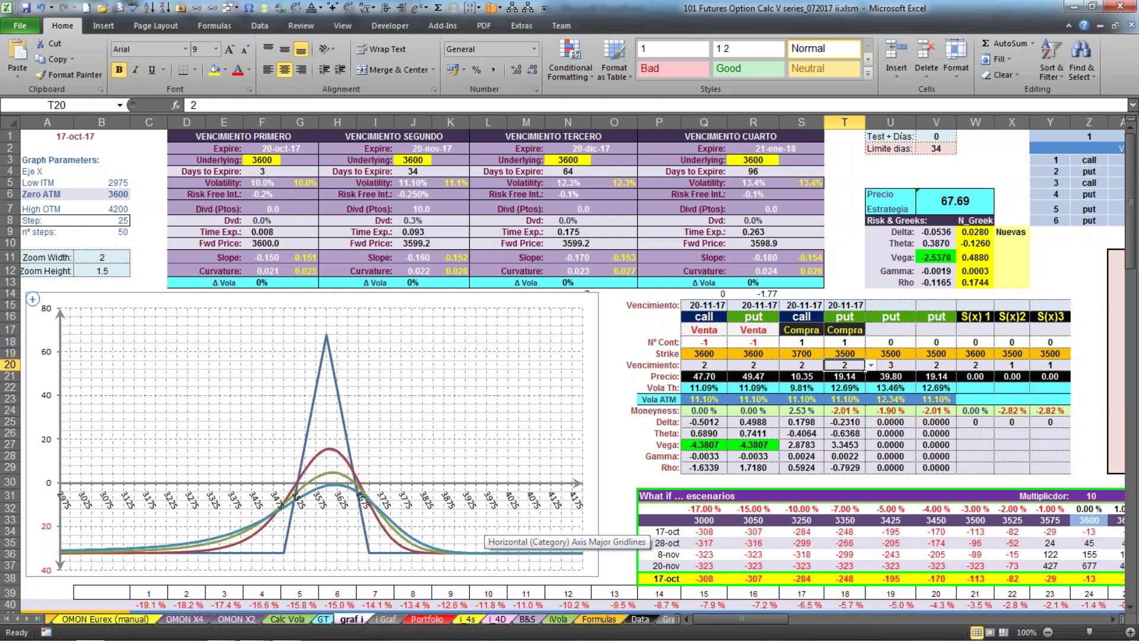
Raise the number of contracts (Nº Cont) of the bought call and the bought put to 2 each
{"action": "left_click", "coordinate": [802, 342]}
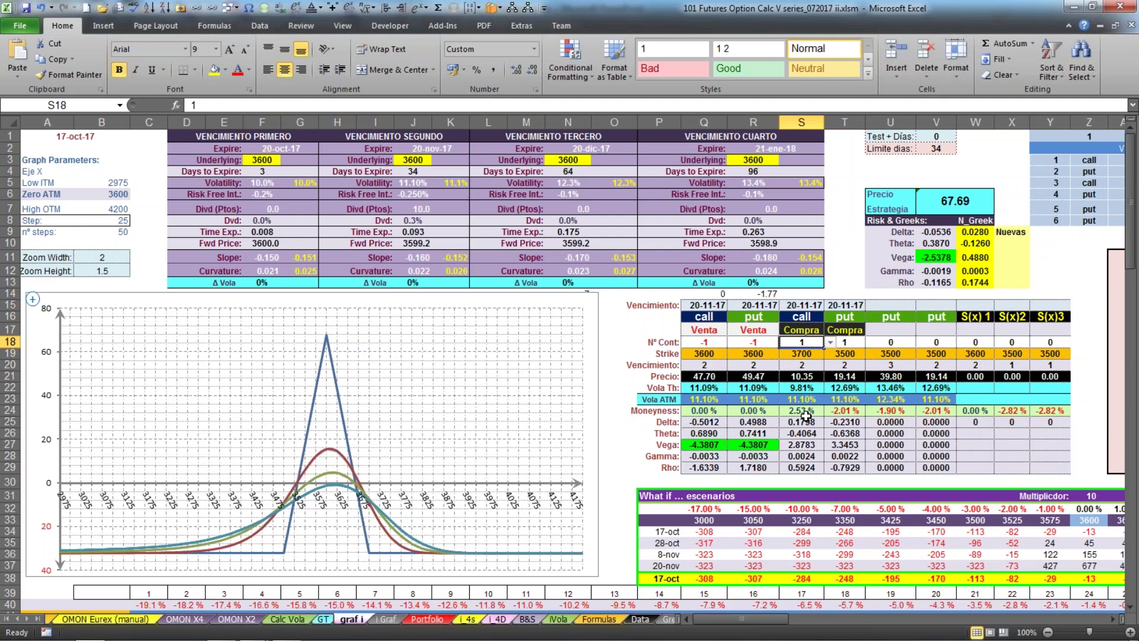
{"action": "type", "text": "2"}
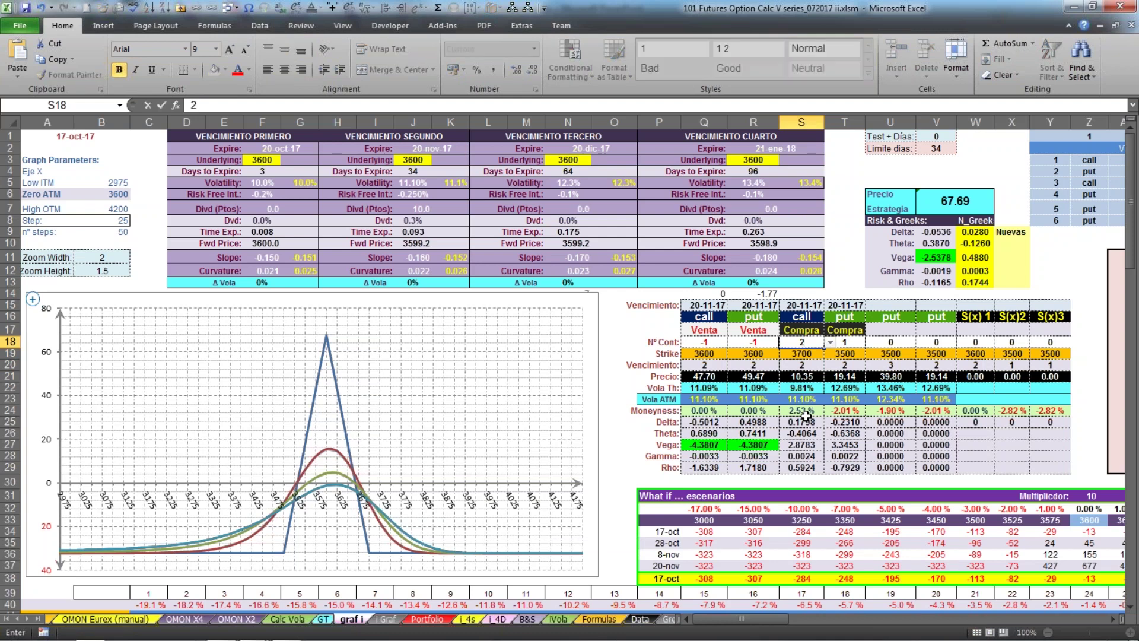
{"action": "left_click", "coordinate": [858, 344]}
{"action": "type", "text": "2"}
{"action": "key", "text": "Return"}
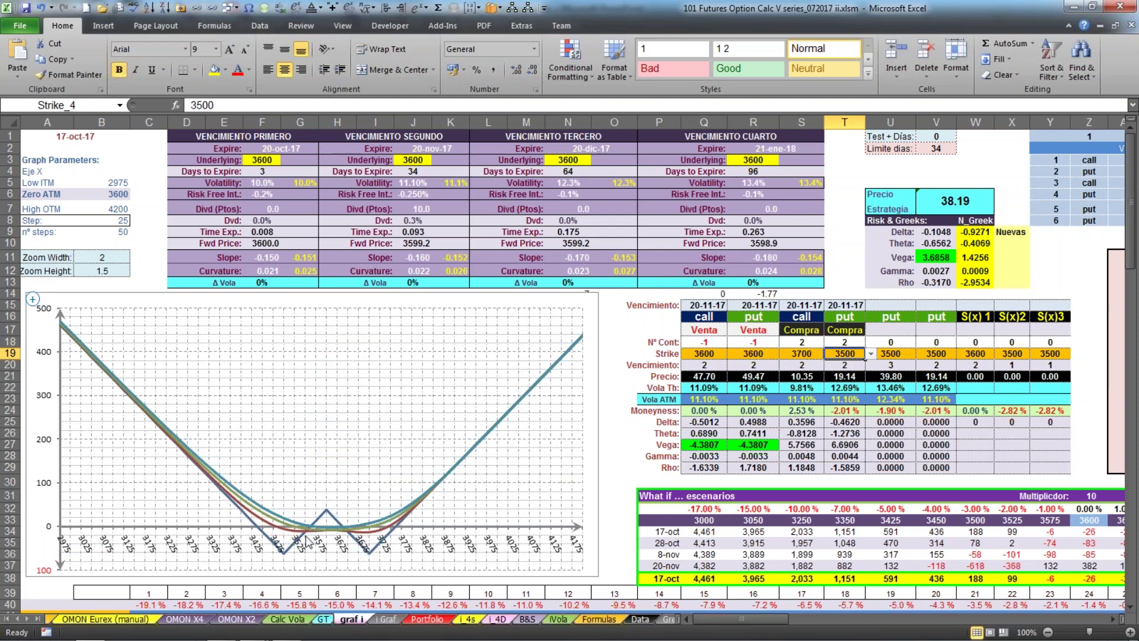
Examine the strategy's payoff curves around the strikes on the i Graf chart sheet and return to the graf i sheet
{"action": "mouse_move", "coordinate": [327, 541]}
{"action": "left_click", "coordinate": [386, 618]}
{"action": "mouse_move", "coordinate": [598, 510]}
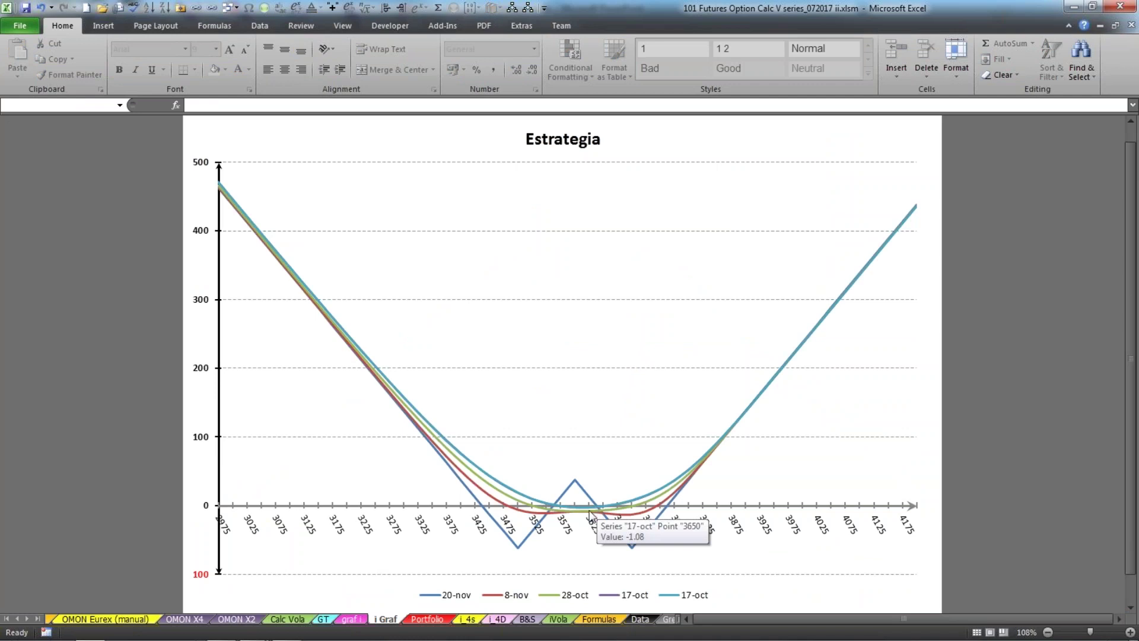
{"action": "mouse_move", "coordinate": [501, 511]}
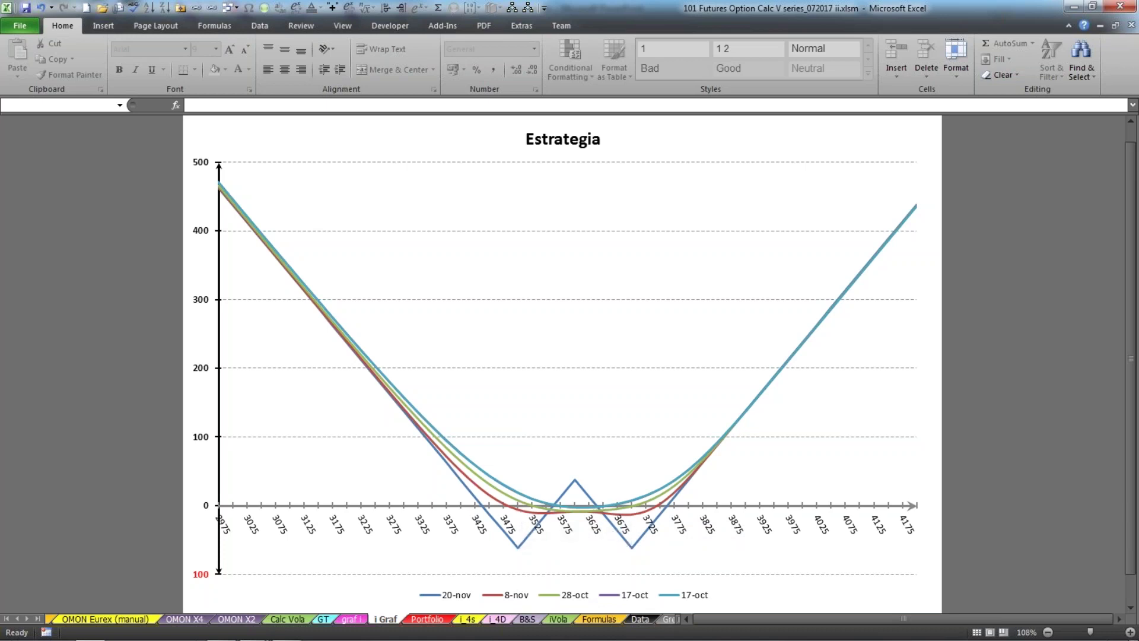
{"action": "left_click", "coordinate": [355, 618]}
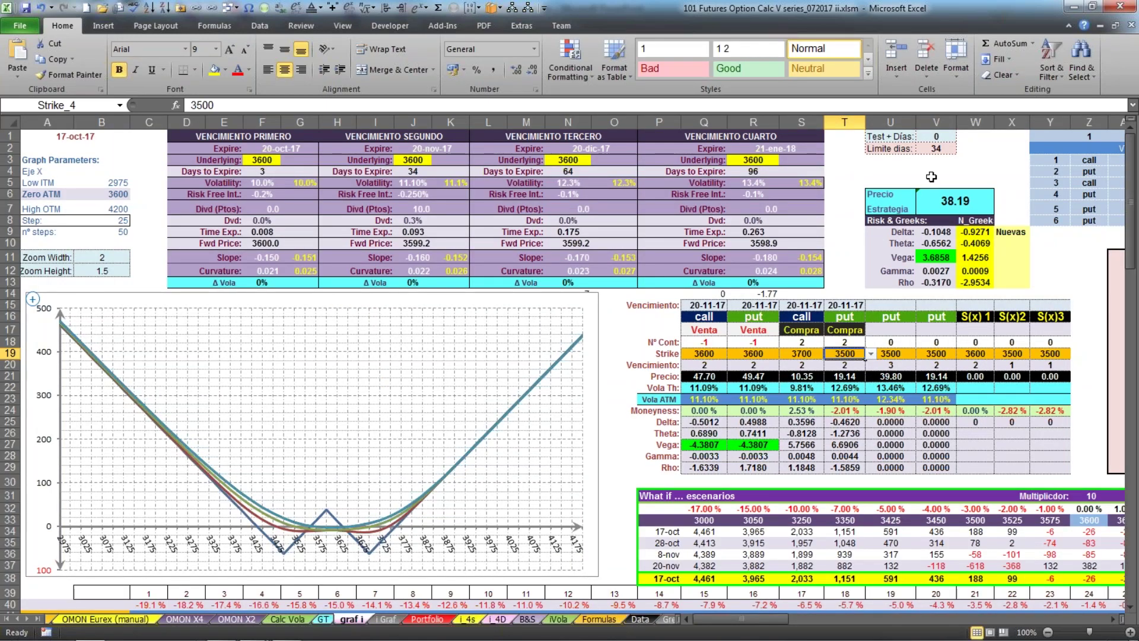
Set Test + Días to 30 and check the strategy's payoff curves on the i Graf chart sheet
{"action": "left_click", "coordinate": [1008, 148]}
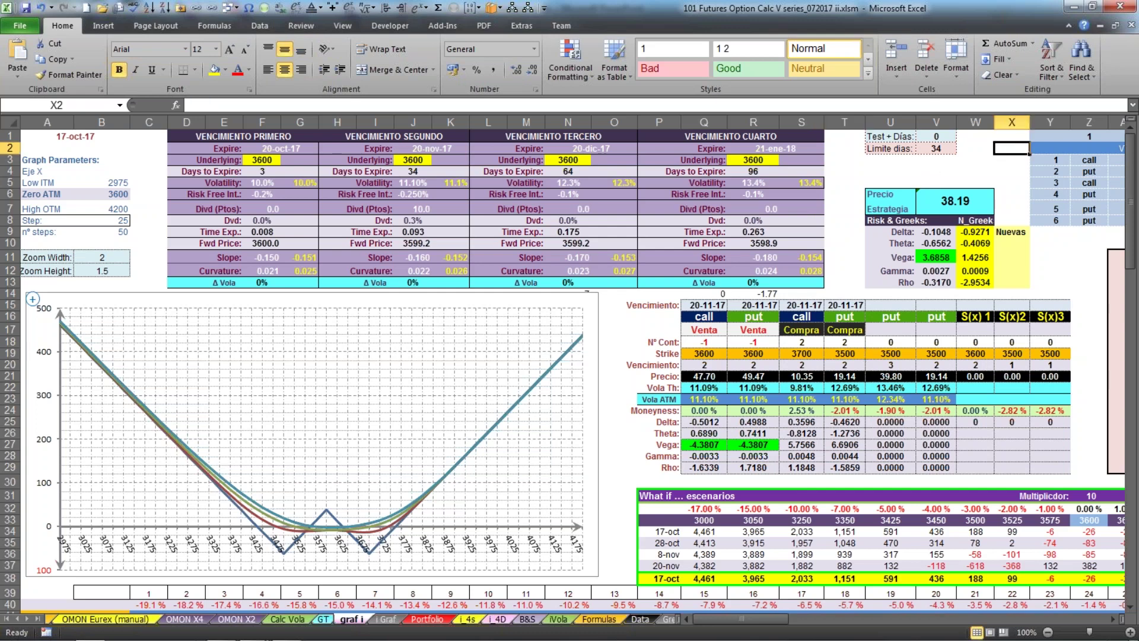
{"action": "left_click", "coordinate": [944, 138]}
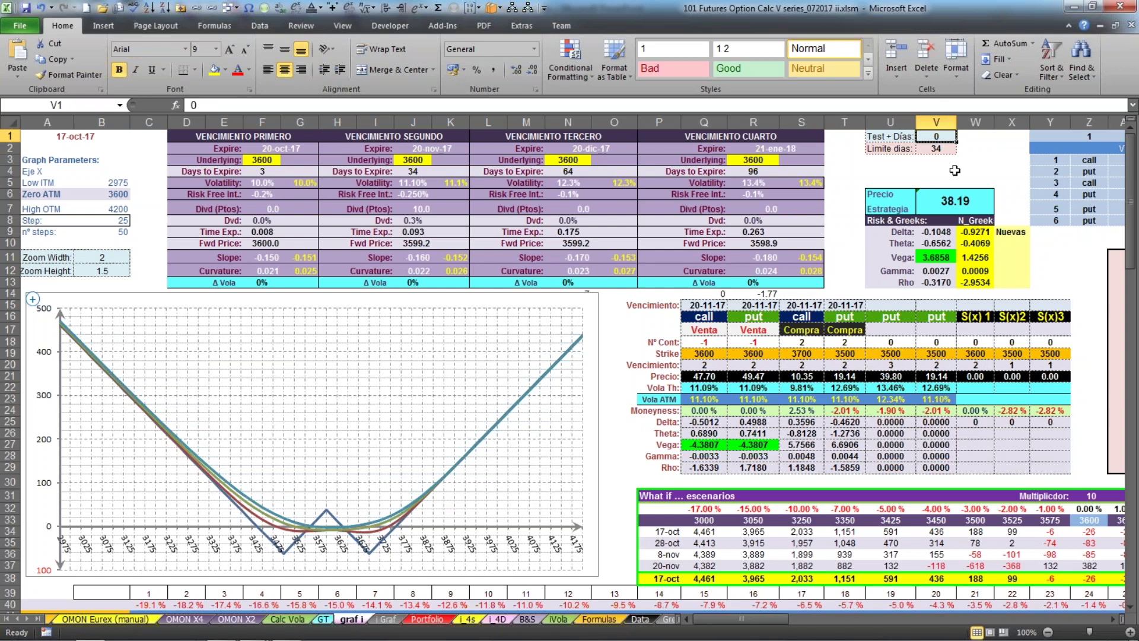
{"action": "type", "text": "30"}
{"action": "key", "text": "Return"}
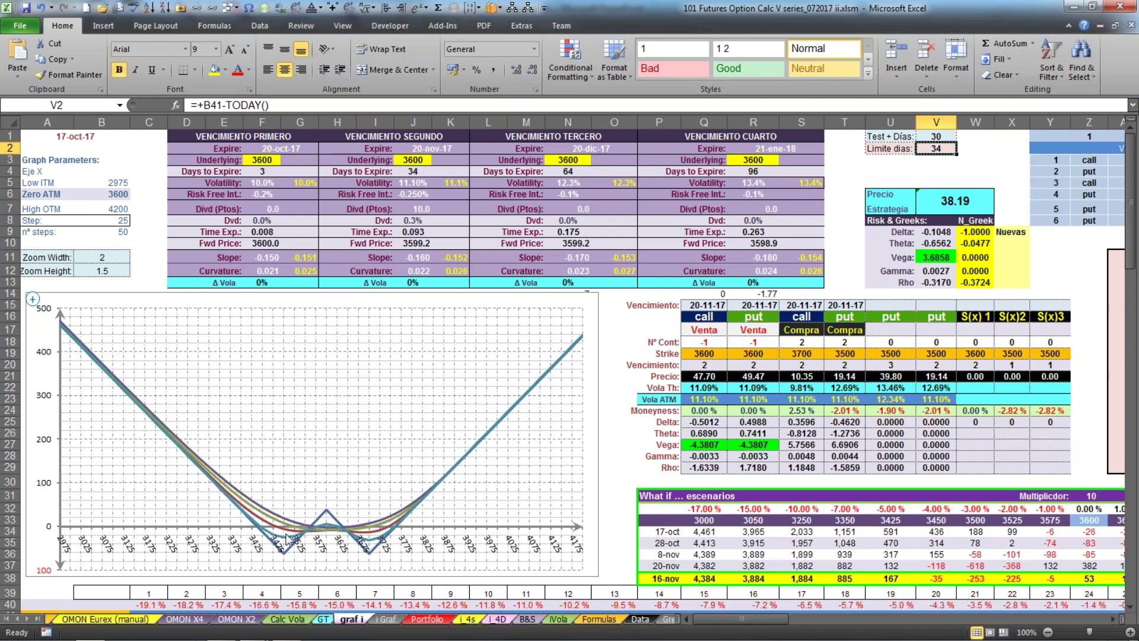
{"action": "left_click", "coordinate": [386, 620]}
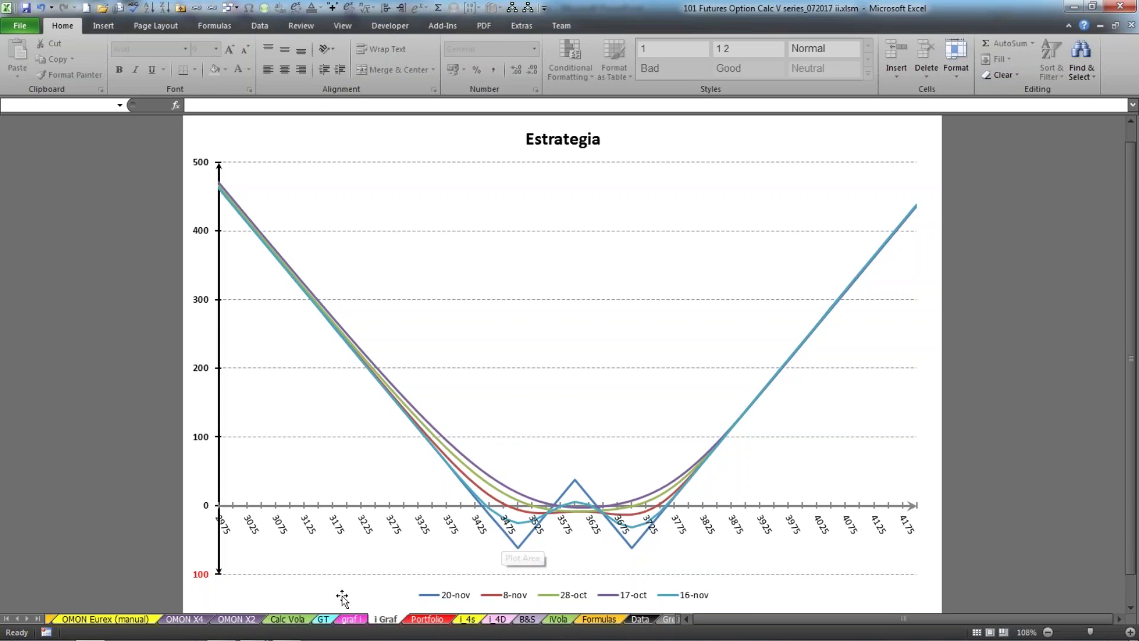
{"action": "left_click", "coordinate": [349, 618]}
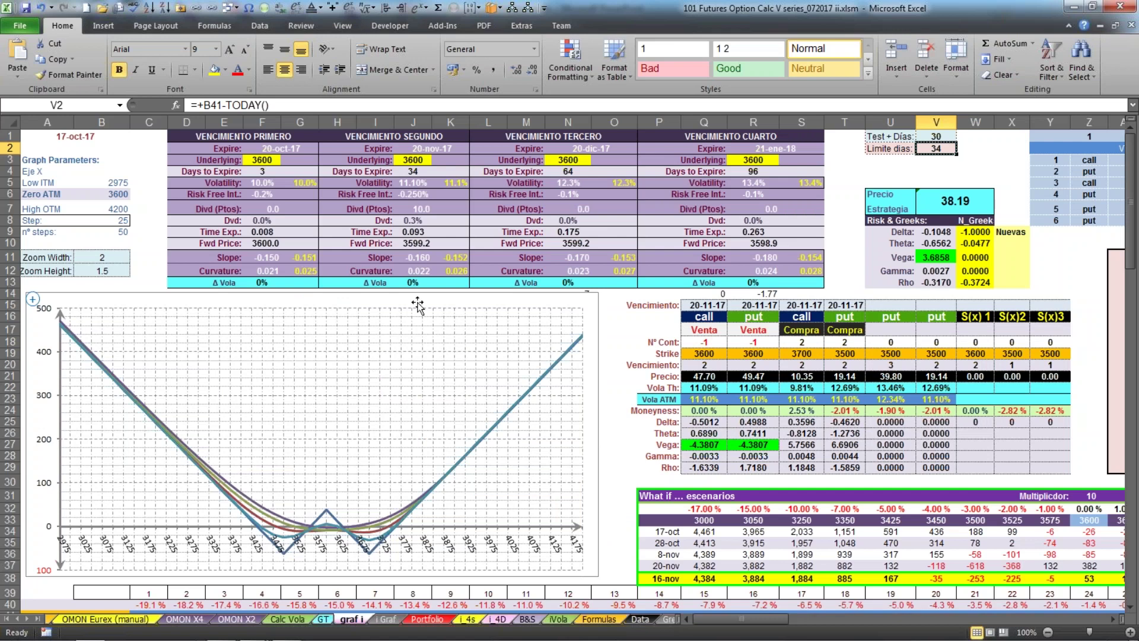
Set the Δ Vola of the second expiry (Vencimiento Segundo) to 5% and inspect the payoff curves near the centre strikes
{"action": "left_click", "coordinate": [414, 282]}
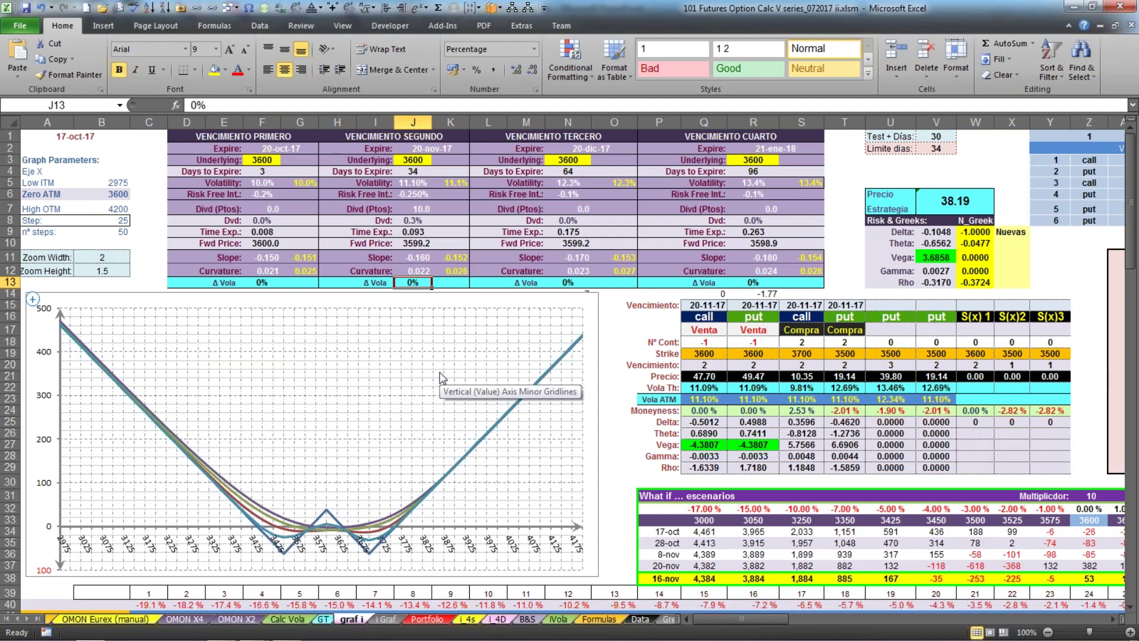
{"action": "type", "text": "5"}
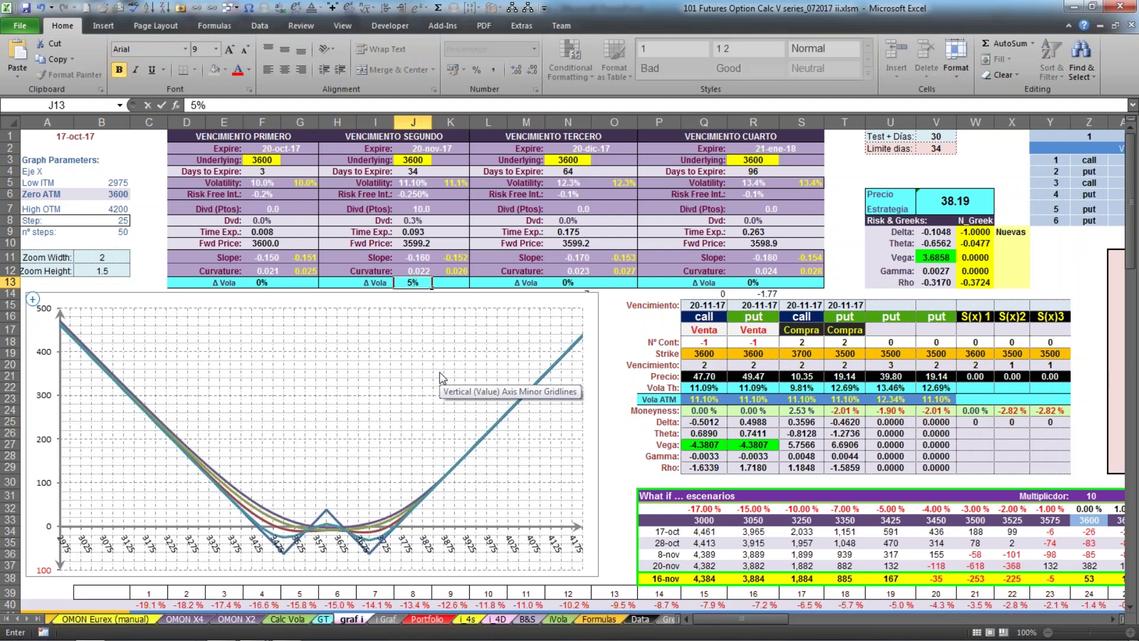
{"action": "key", "text": "Return"}
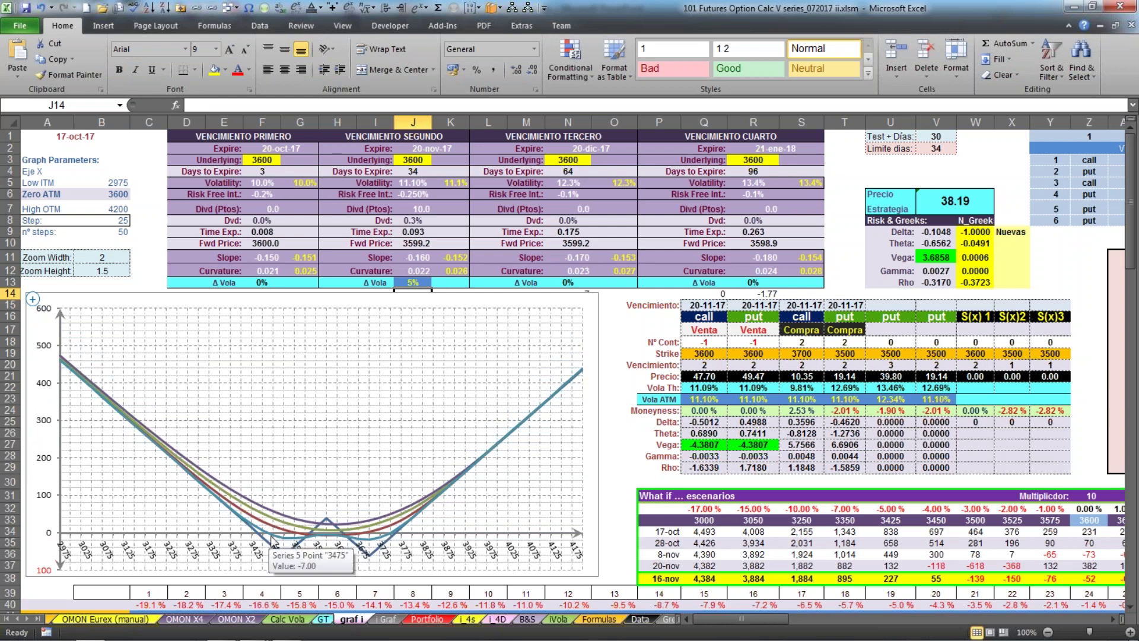
{"action": "mouse_move", "coordinate": [335, 540]}
{"action": "mouse_move", "coordinate": [298, 525]}
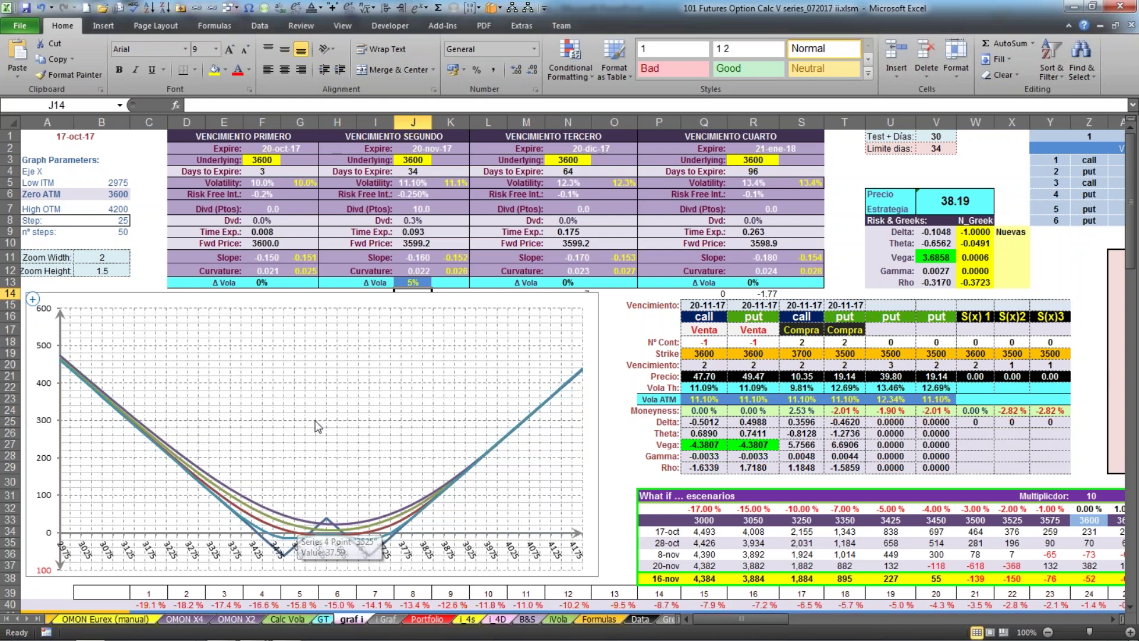
Change the Δ Vola of the second expiry to -5% to test a volatility drop
{"action": "left_click", "coordinate": [417, 281]}
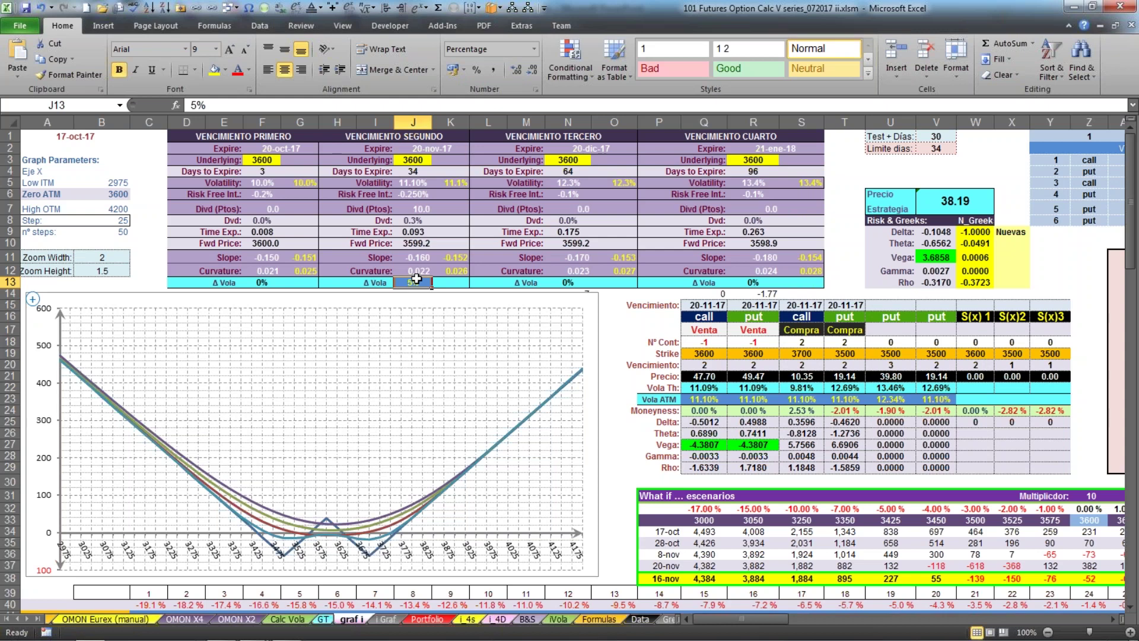
{"action": "type", "text": "-5%"}
{"action": "key", "text": "Return"}
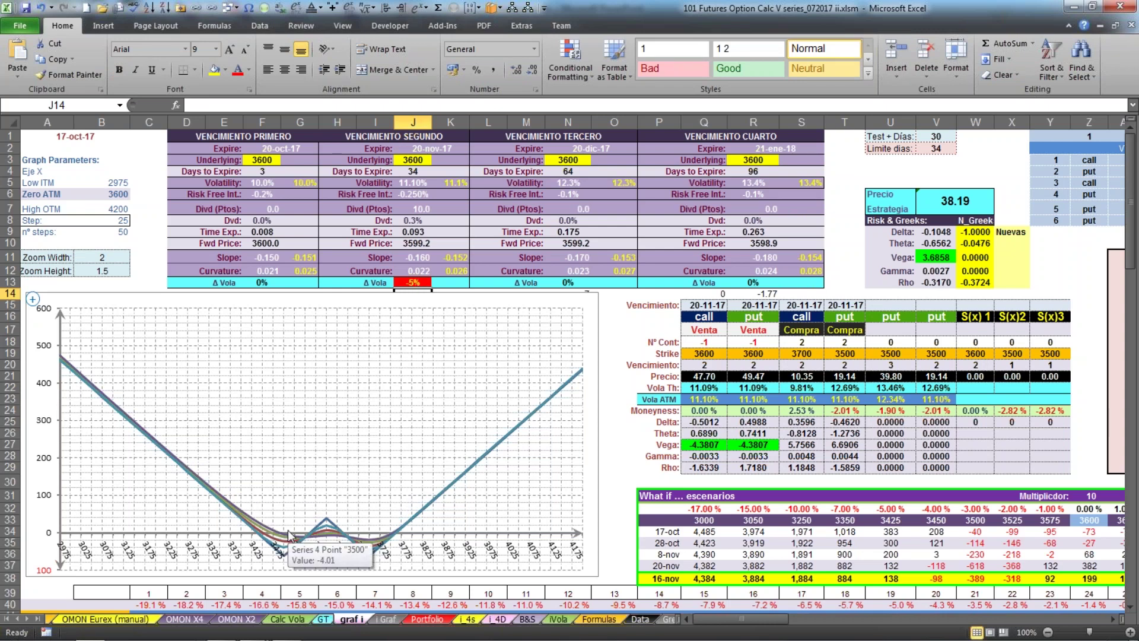
Reset the Δ Vola of the second expiry to 0% and check the strategy's total Vega
{"action": "left_click", "coordinate": [410, 283]}
{"action": "key", "text": "ctrl+z"}
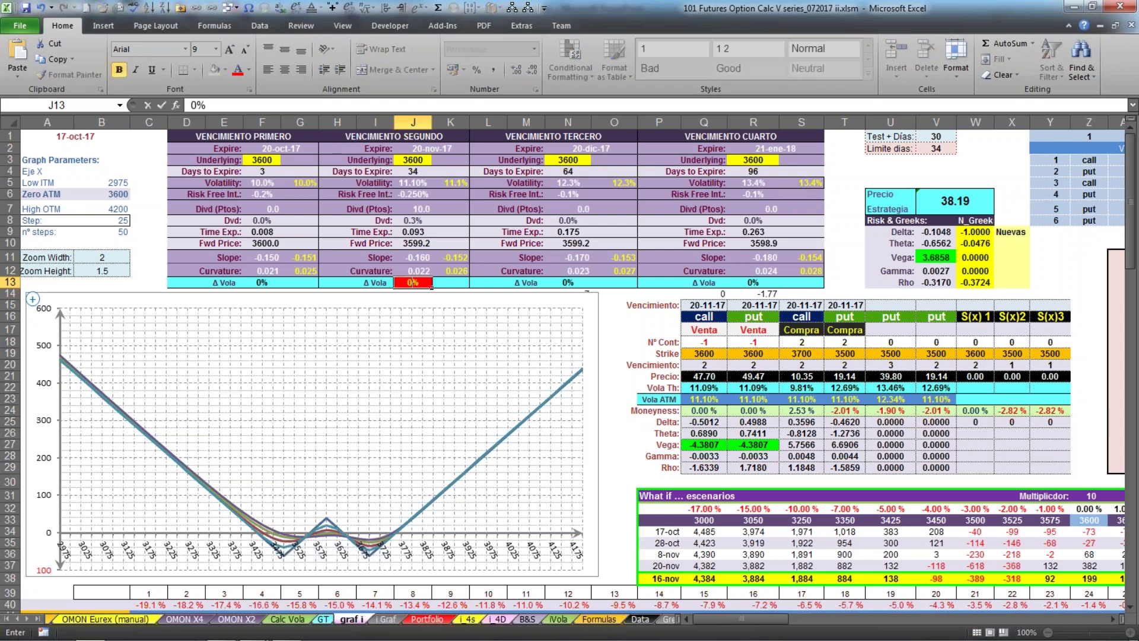
{"action": "key", "text": "Return"}
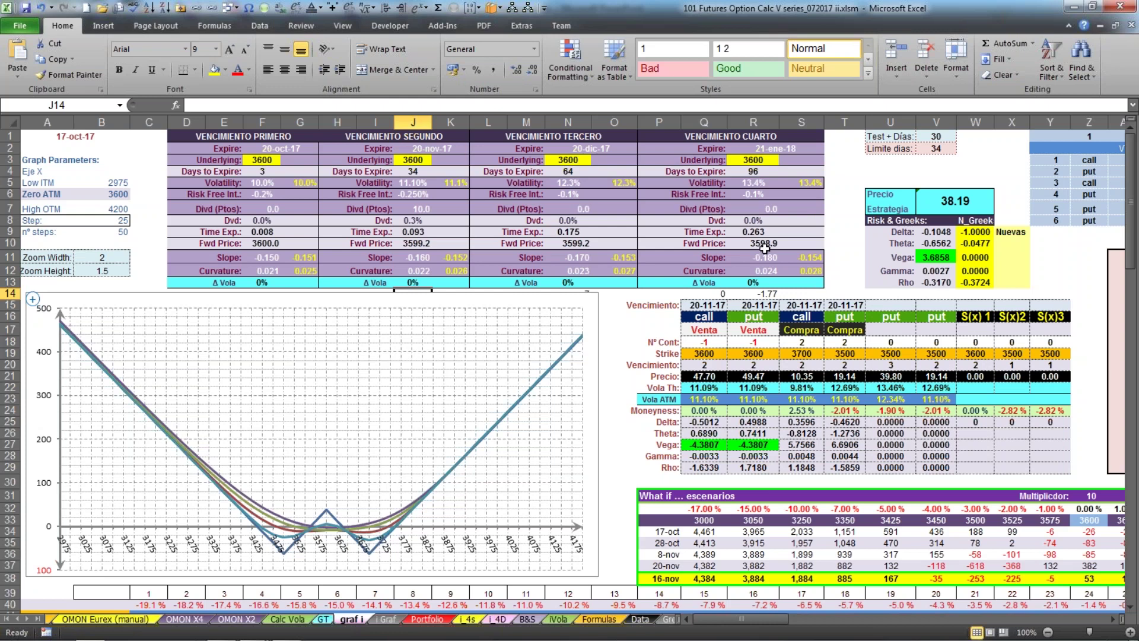
{"action": "left_click", "coordinate": [935, 257]}
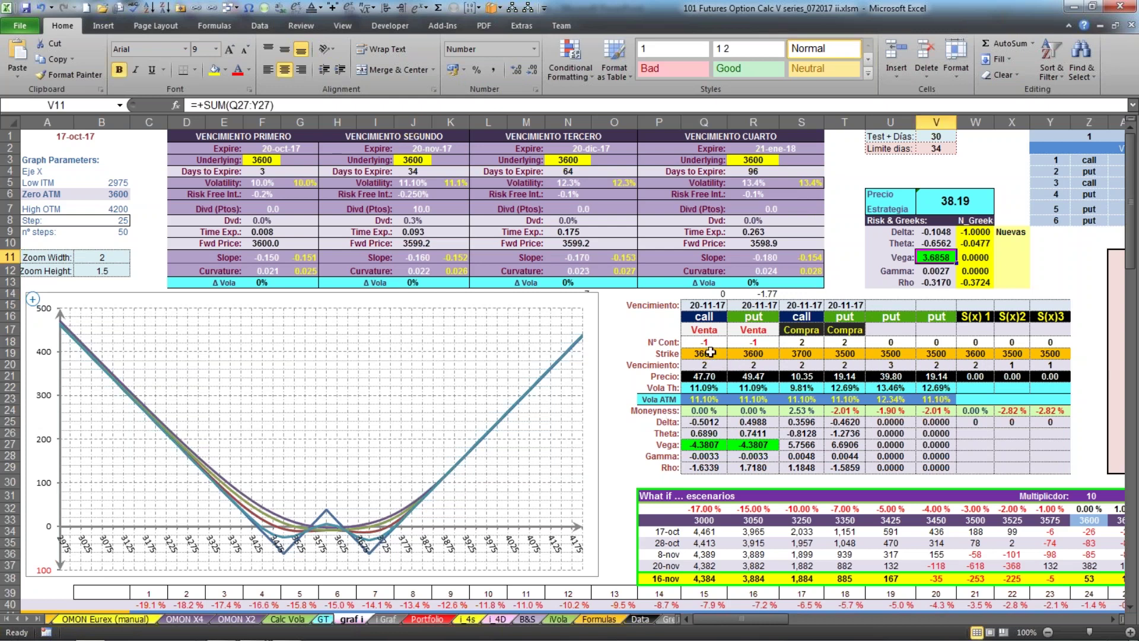
Set the bought call and the bought put back to 1 contract each and check the strategy's total Vega
{"action": "left_click", "coordinate": [803, 343]}
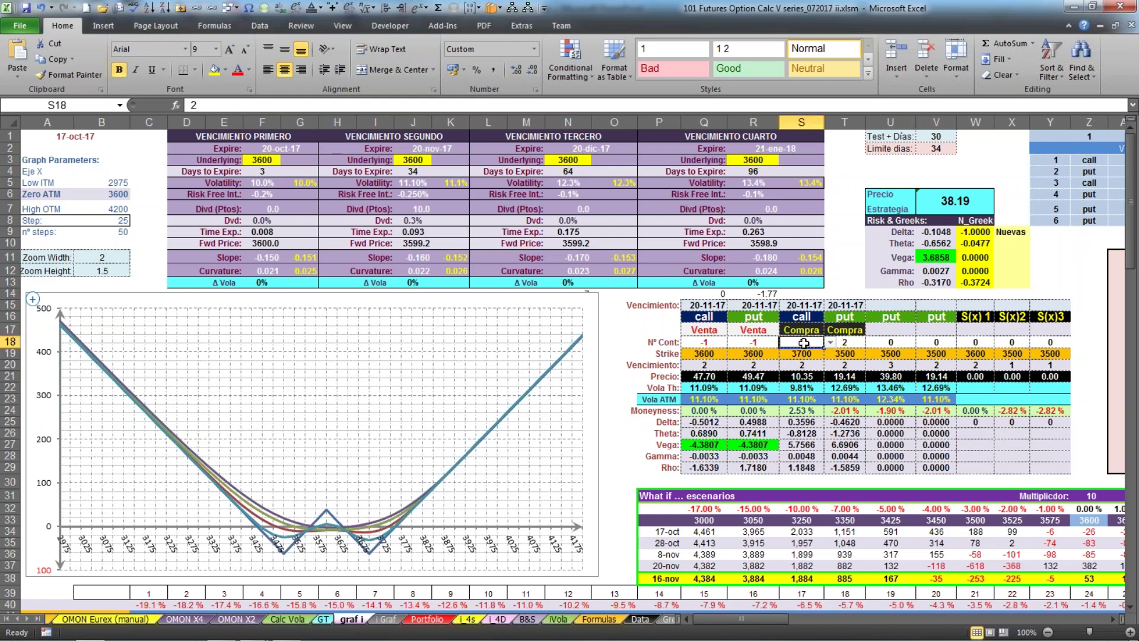
{"action": "type", "text": "1"}
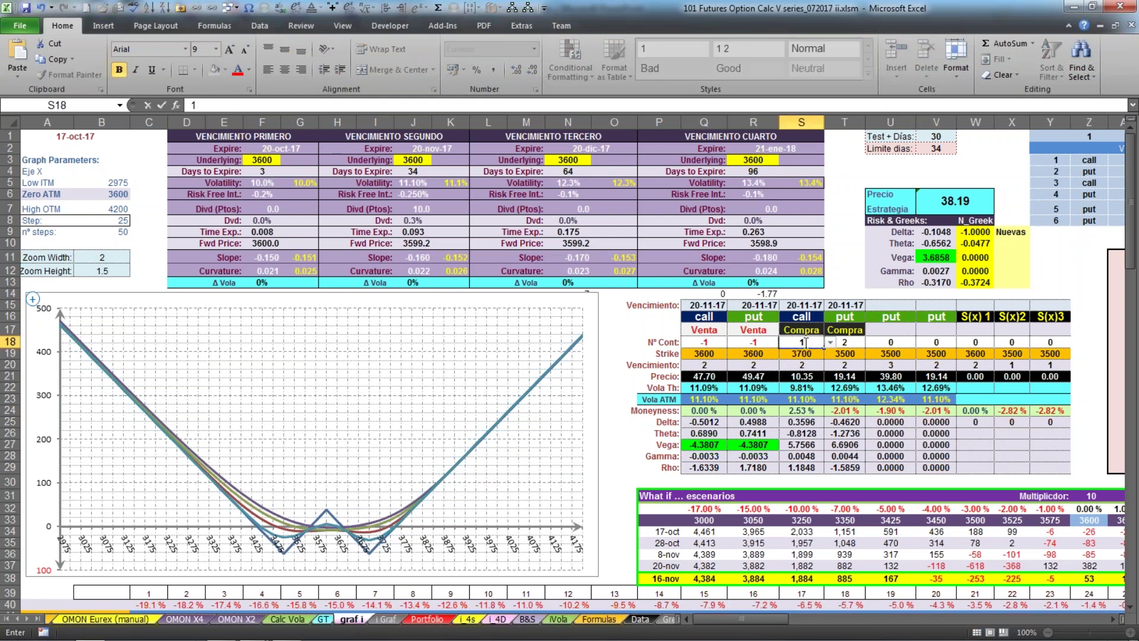
{"action": "left_click", "coordinate": [846, 342]}
{"action": "type", "text": "1"}
{"action": "key", "text": "Return"}
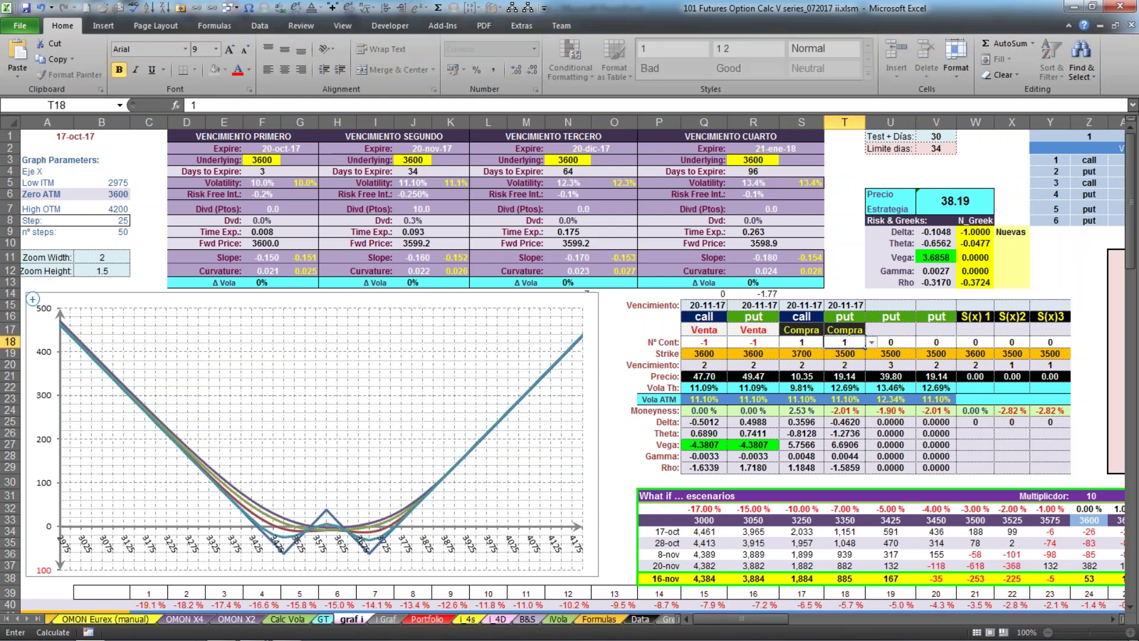
{"action": "left_click", "coordinate": [940, 256]}
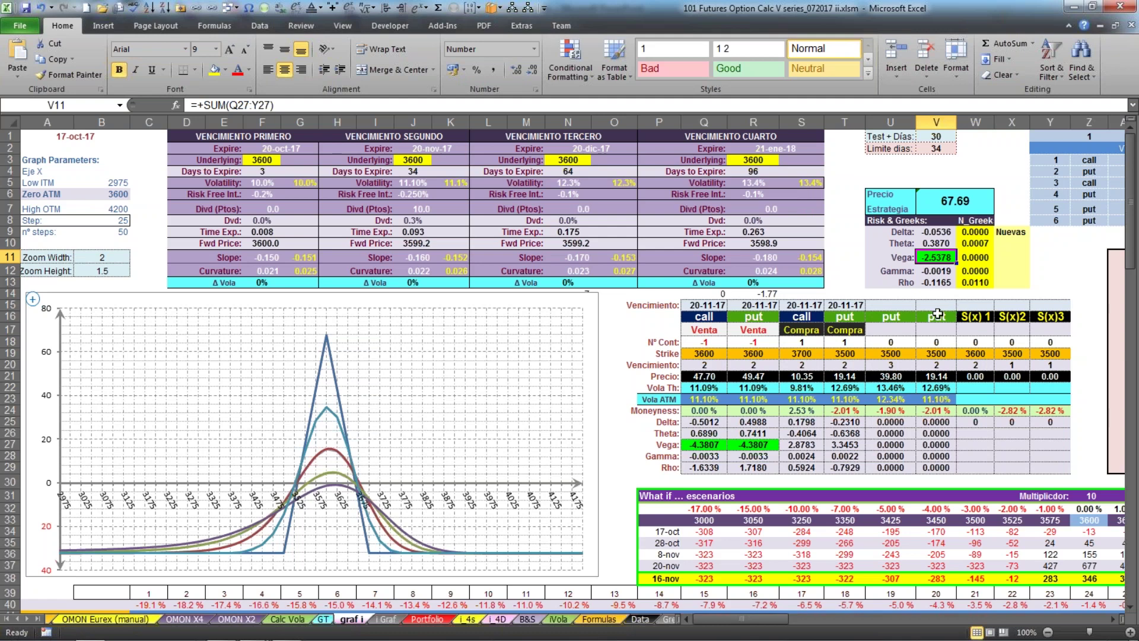
Set the Δ Vola of the second expiry to 5%, check the new Vega (N_Greek) and recalculate the sheet
{"action": "left_click", "coordinate": [413, 282]}
{"action": "type", "text": "5"}
{"action": "key", "text": "Return"}
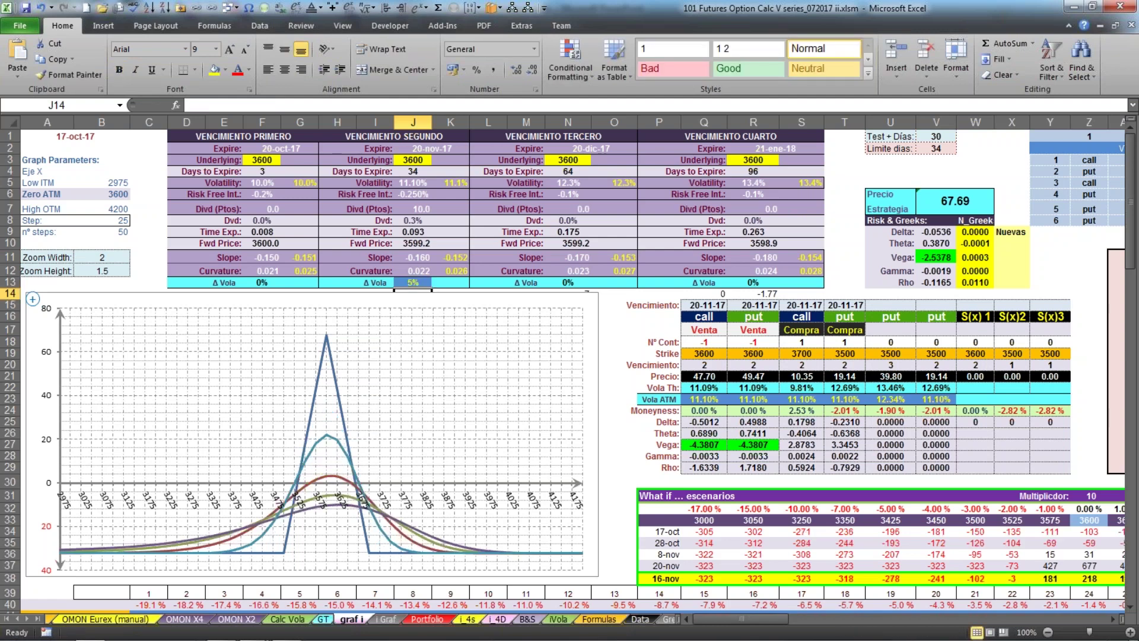
{"action": "left_click", "coordinate": [977, 259]}
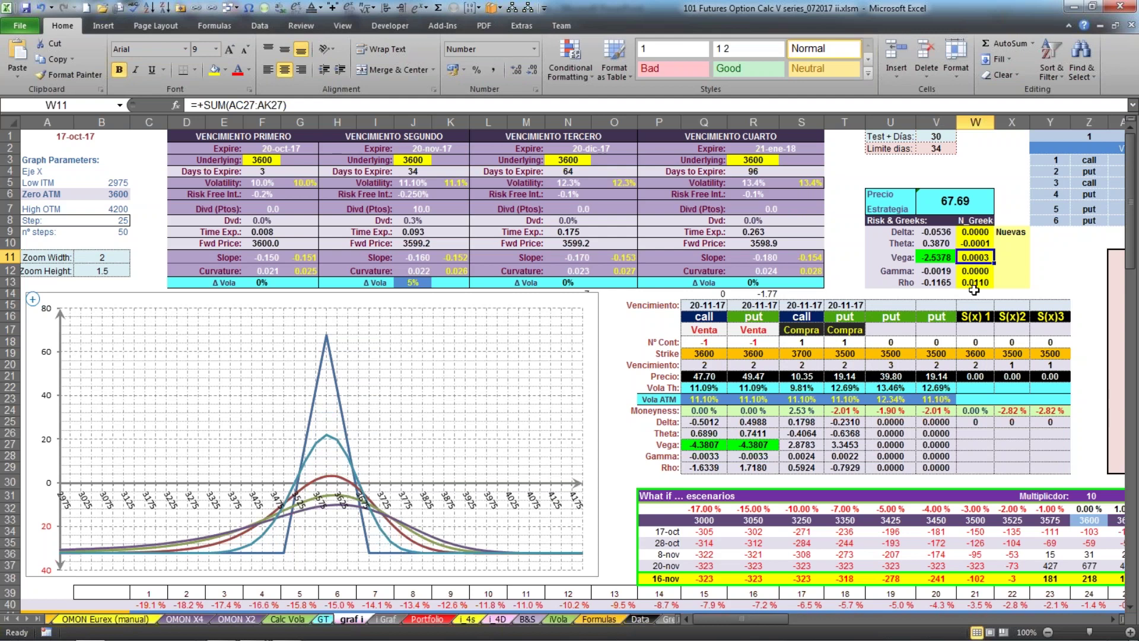
{"action": "left_click", "coordinate": [407, 284]}
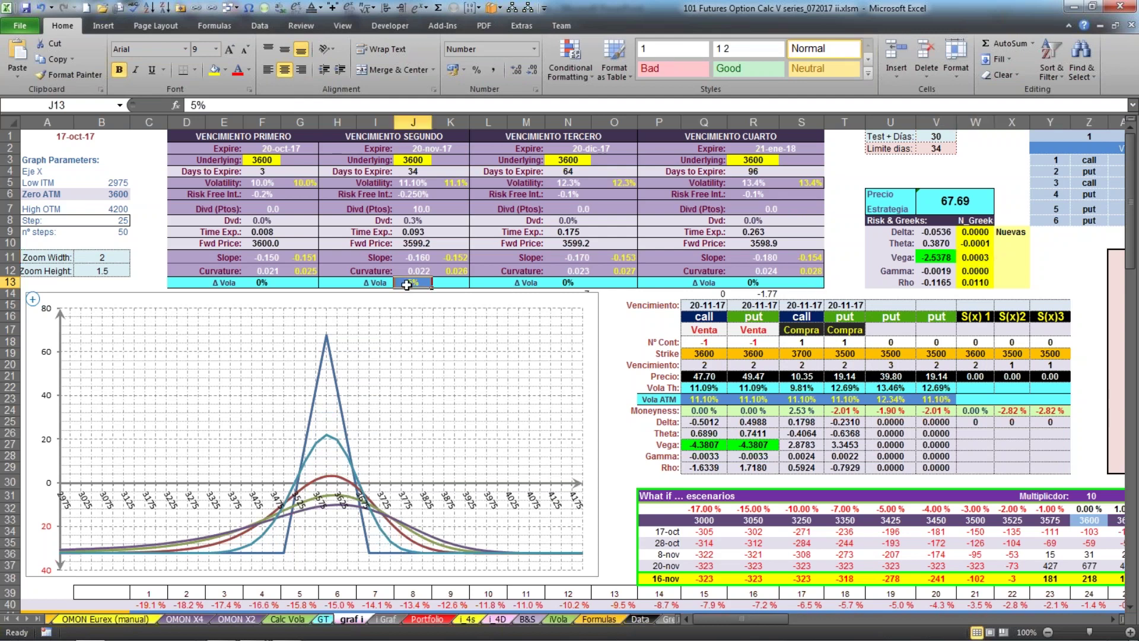
{"action": "key", "text": "F9"}
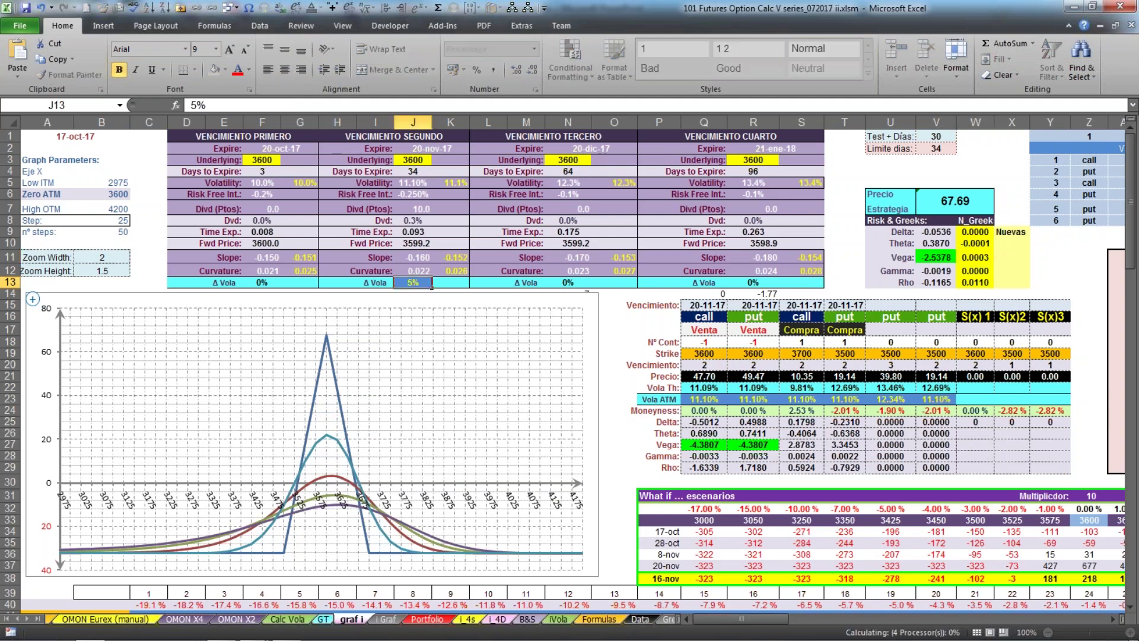
{"action": "key", "text": "Return"}
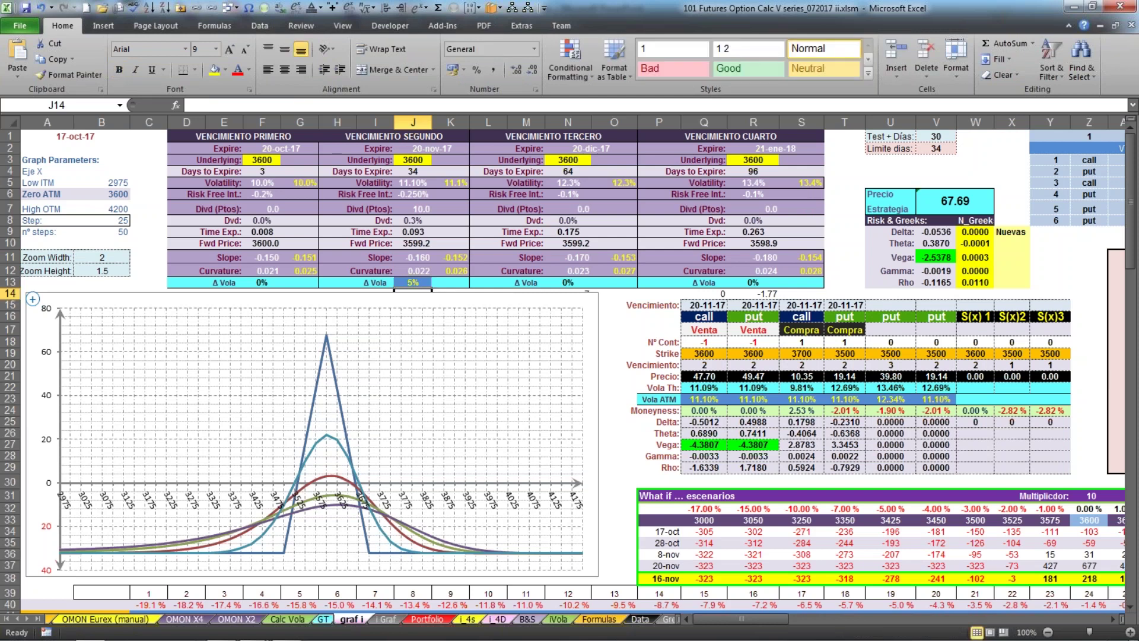
Test a Δ Vola of -5% on the second expiry and reset it to 0%
{"action": "left_click", "coordinate": [408, 284]}
{"action": "type", "text": "-5%"}
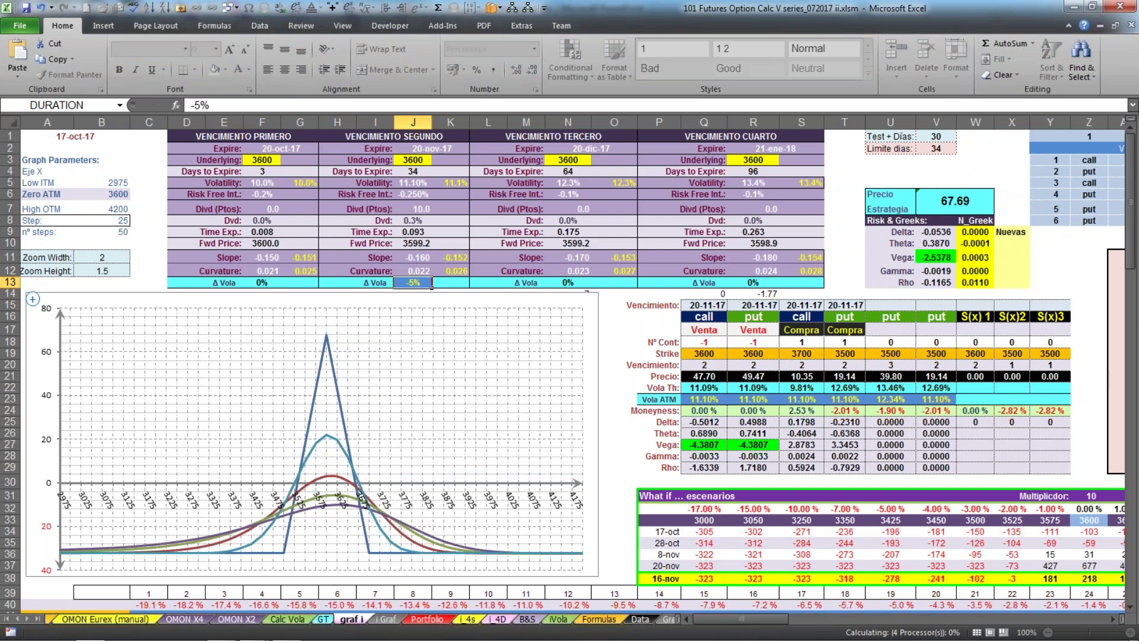
{"action": "key", "text": "Return"}
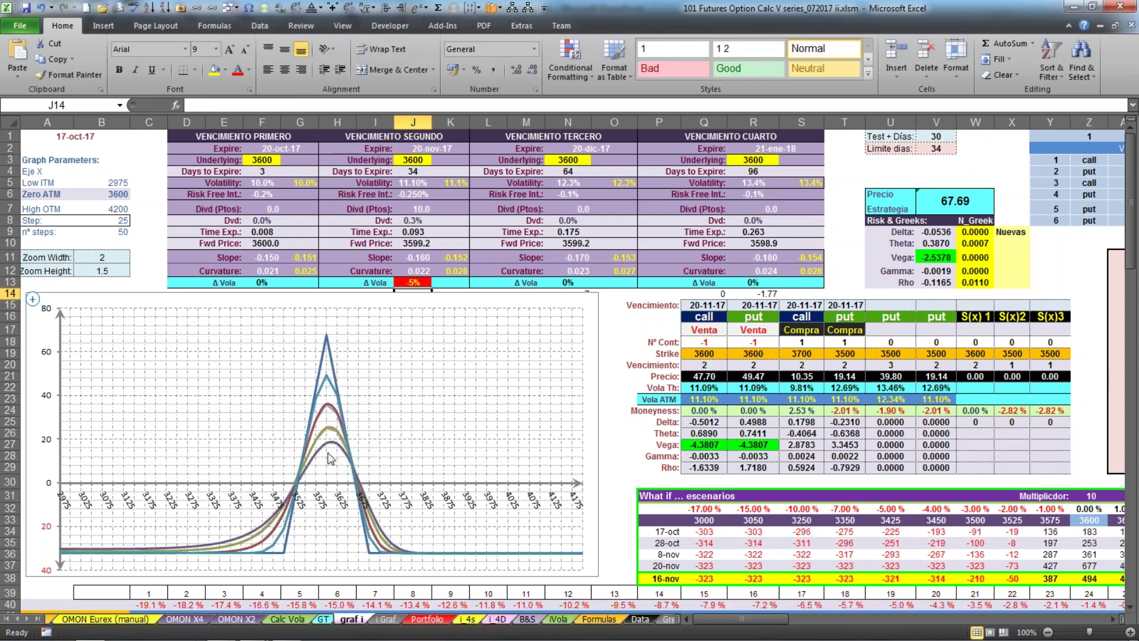
{"action": "left_click", "coordinate": [410, 281]}
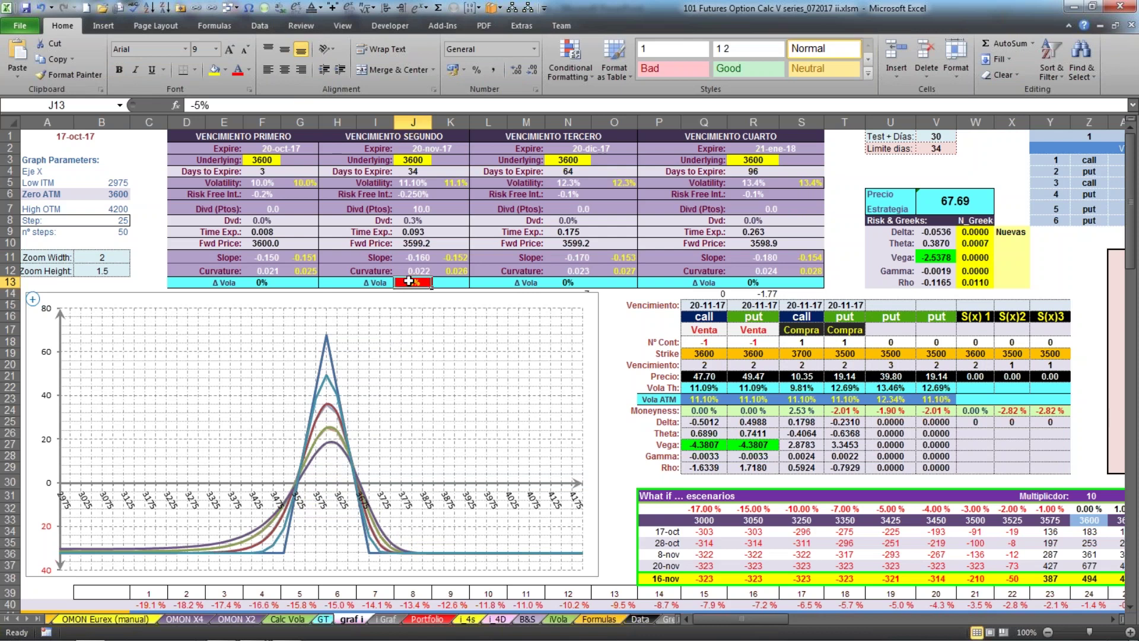
{"action": "type", "text": "0"}
{"action": "key", "text": "Return"}
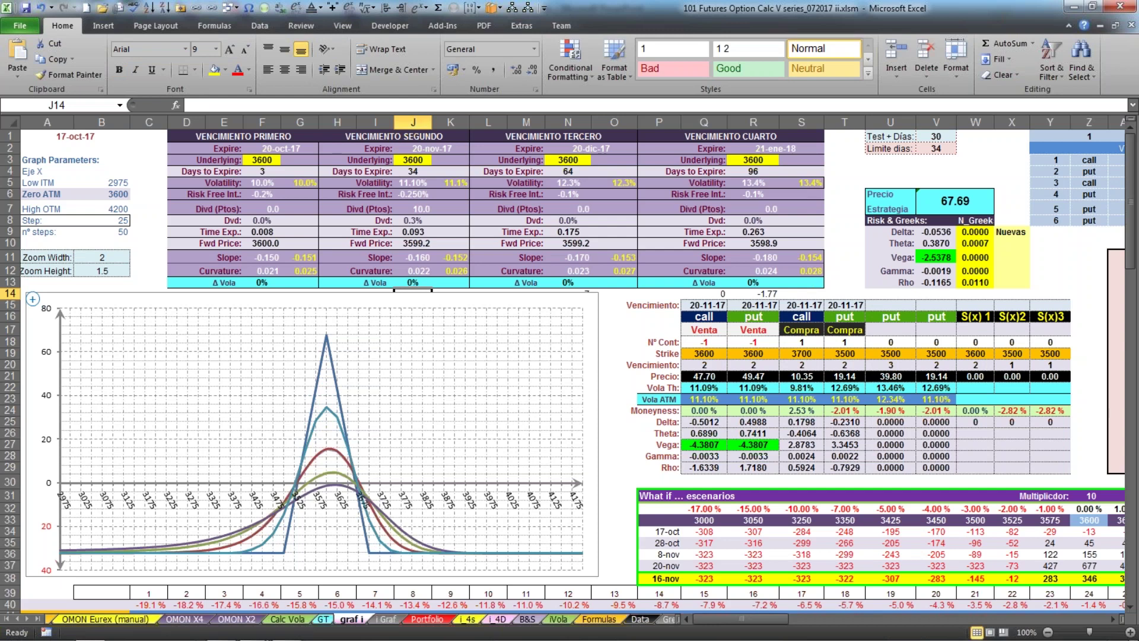
Set the contracts of the sold 3600 put and the bought 3500 put to 0
{"action": "left_click", "coordinate": [753, 342]}
{"action": "type", "text": "0"}
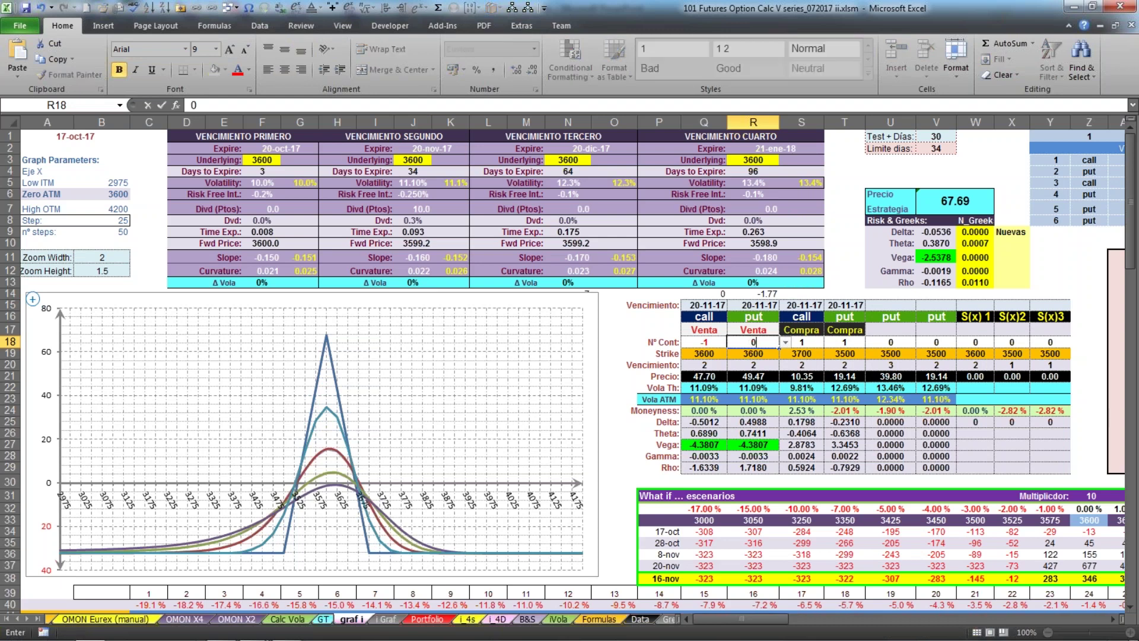
{"action": "left_click", "coordinate": [840, 344]}
{"action": "type", "text": "0"}
{"action": "key", "text": "Return"}
{"action": "left_click", "coordinate": [865, 353]}
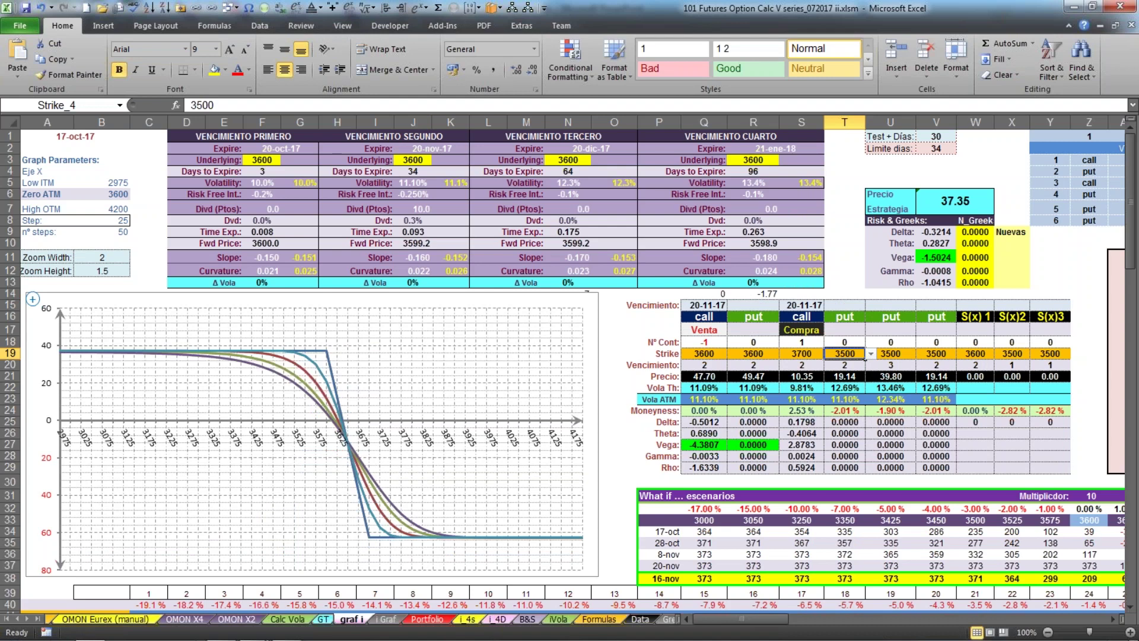
Turn the sold 3600 call into a purchase of 1 contract and set its strike to 3400
{"action": "left_click", "coordinate": [706, 352]}
{"action": "left_click", "coordinate": [715, 341]}
{"action": "type", "text": "1"}
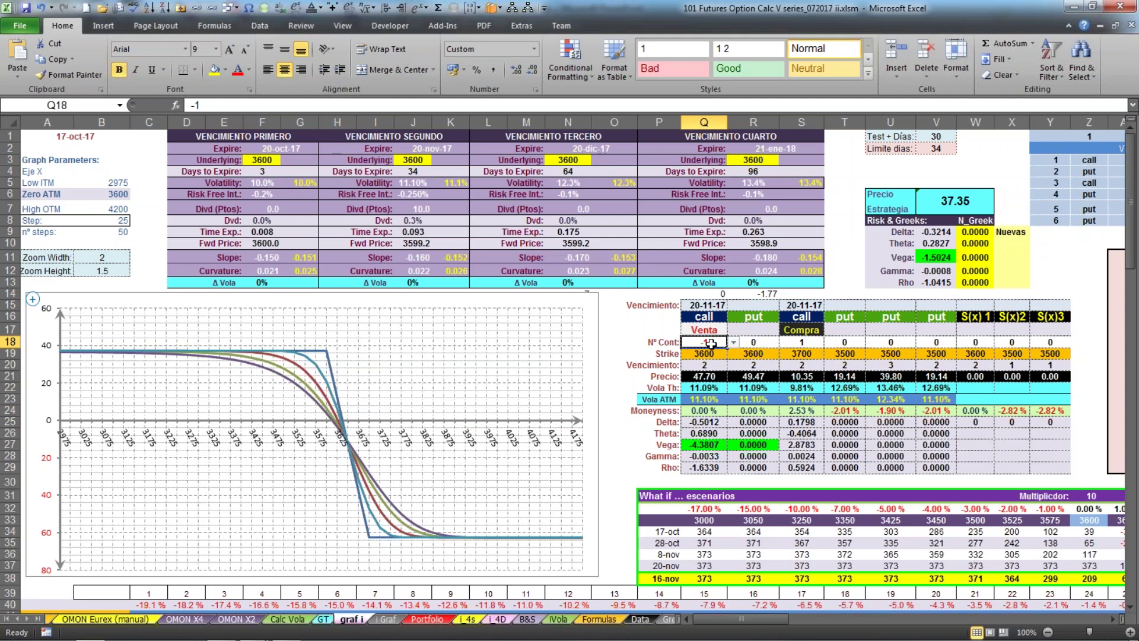
{"action": "key", "text": "Return"}
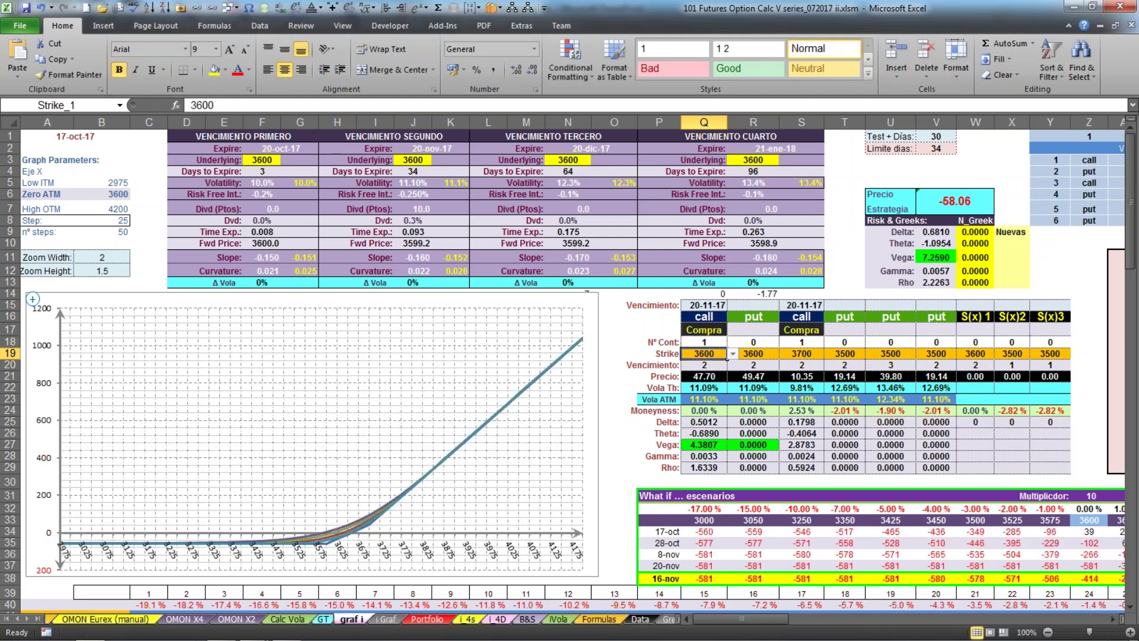
{"action": "type", "text": "3400"}
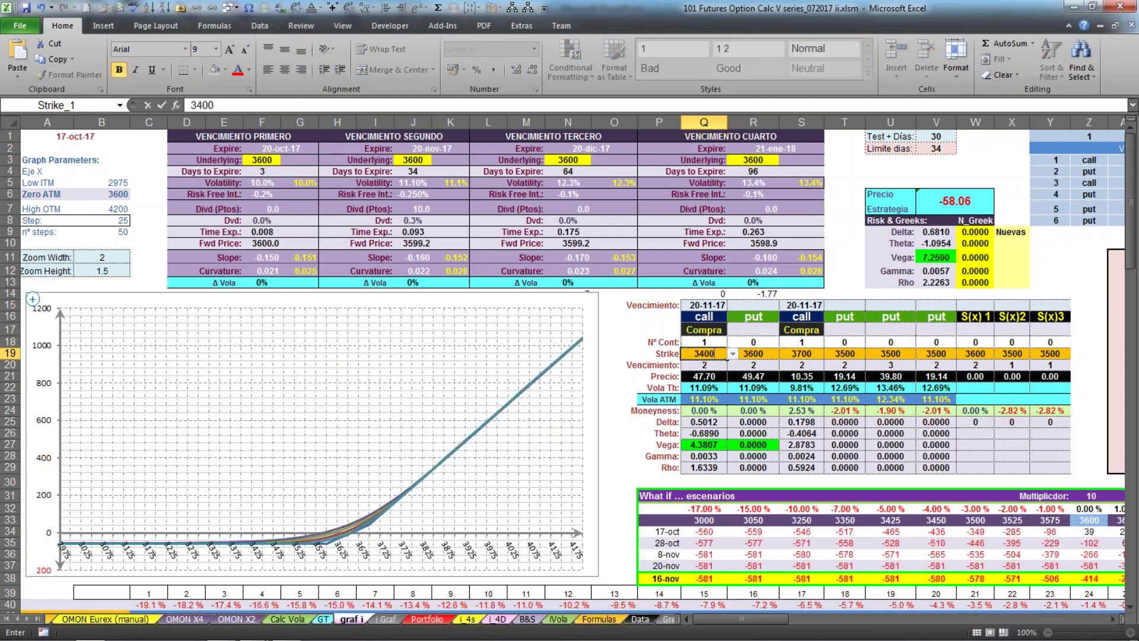
{"action": "left_click", "coordinate": [798, 355]}
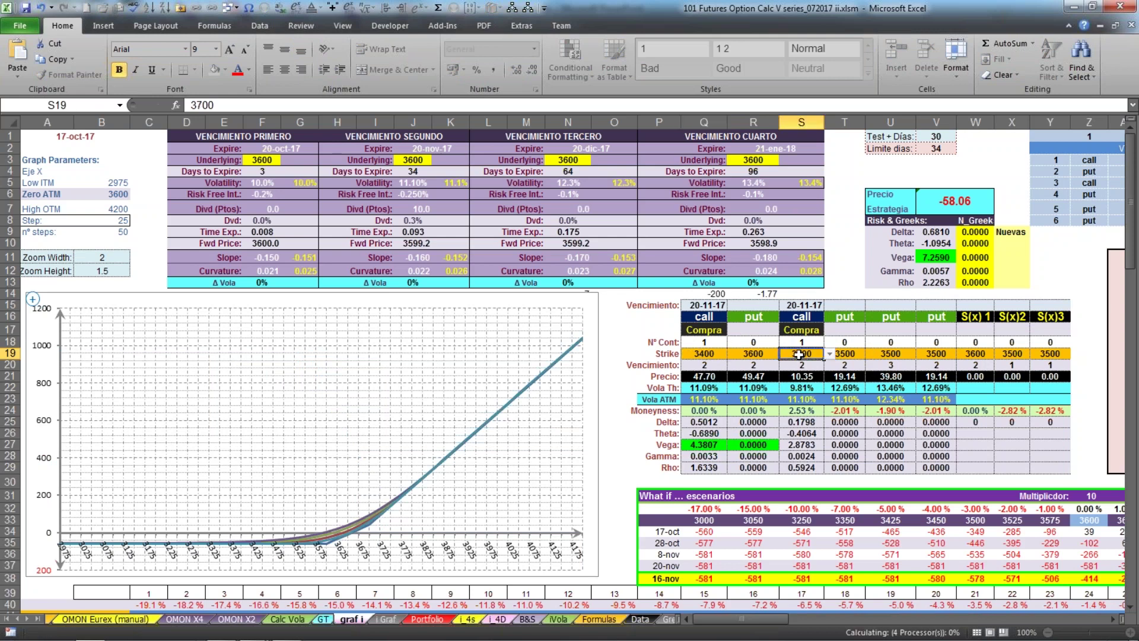
Set the 3700 call to -1 contract so it becomes a sale, keeping its strike
{"action": "left_click", "coordinate": [799, 342]}
{"action": "type", "text": "-1"}
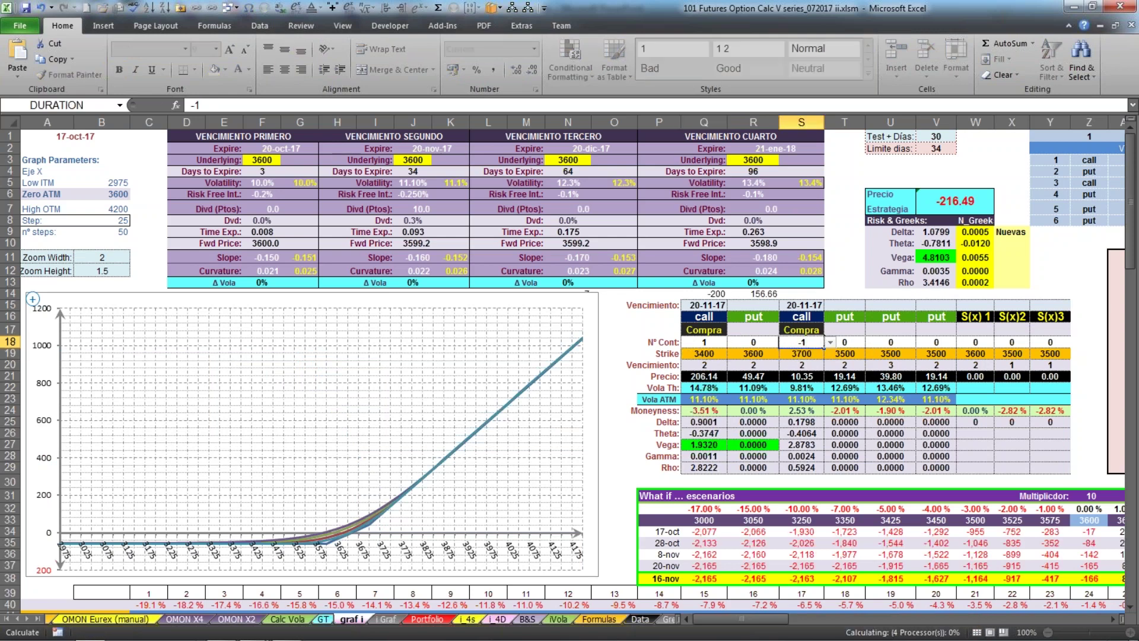
{"action": "left_click", "coordinate": [802, 355]}
{"action": "type", "text": "3"}
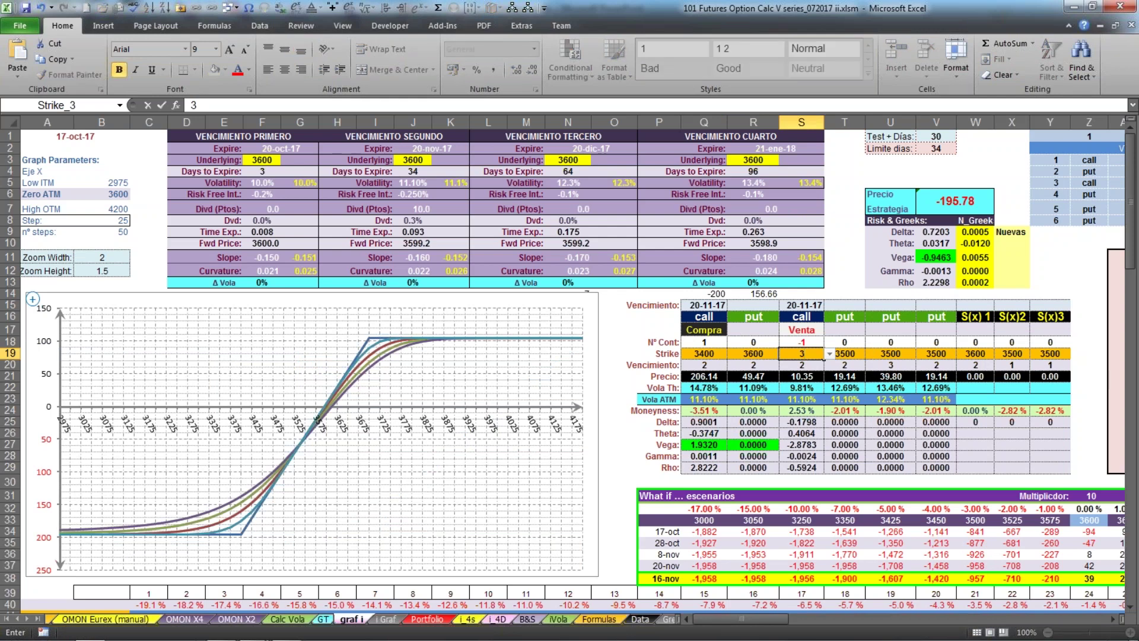
{"action": "key", "text": "Escape"}
{"action": "left_click", "coordinate": [802, 399]}
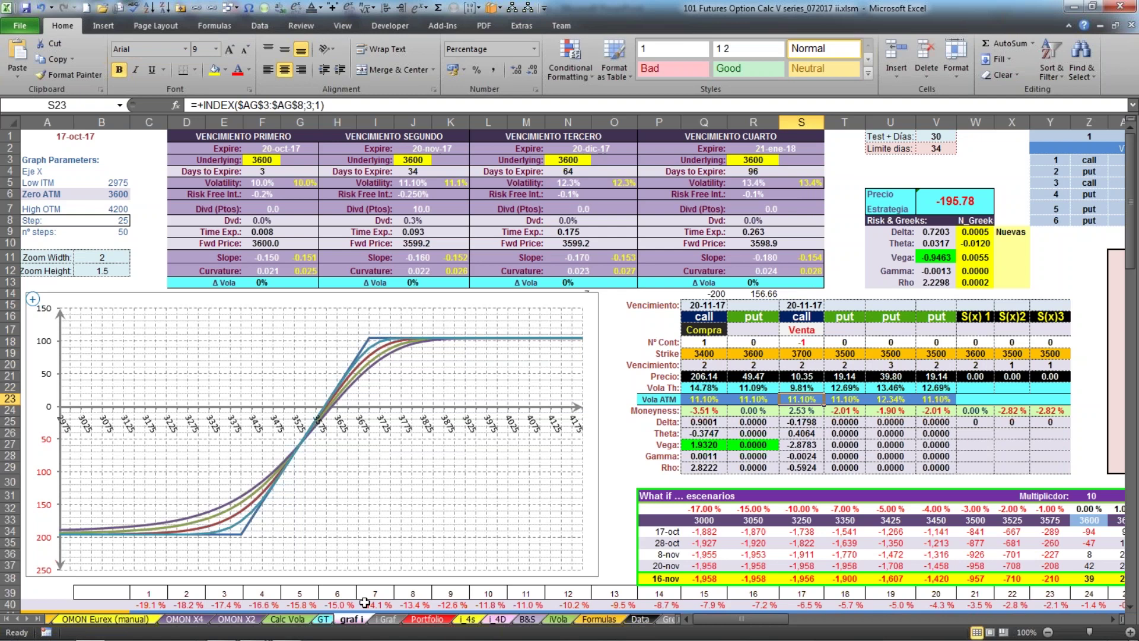
Set the bought call's strike to 3500 to narrow the call spread
{"action": "left_click", "coordinate": [712, 353]}
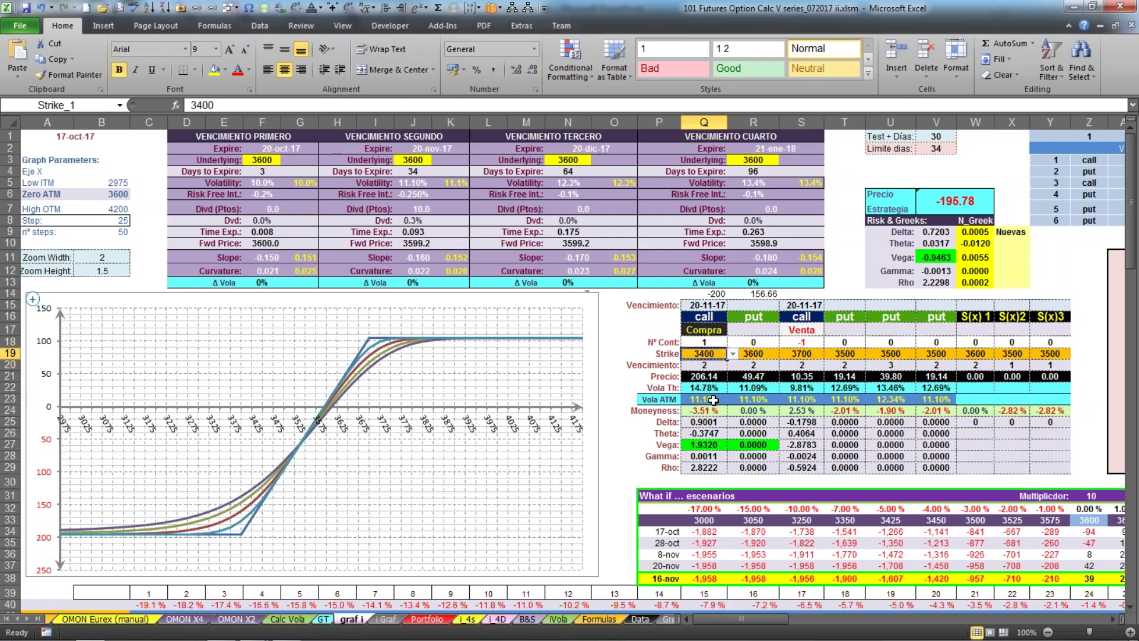
{"action": "type", "text": "3500"}
{"action": "key", "text": "Return"}
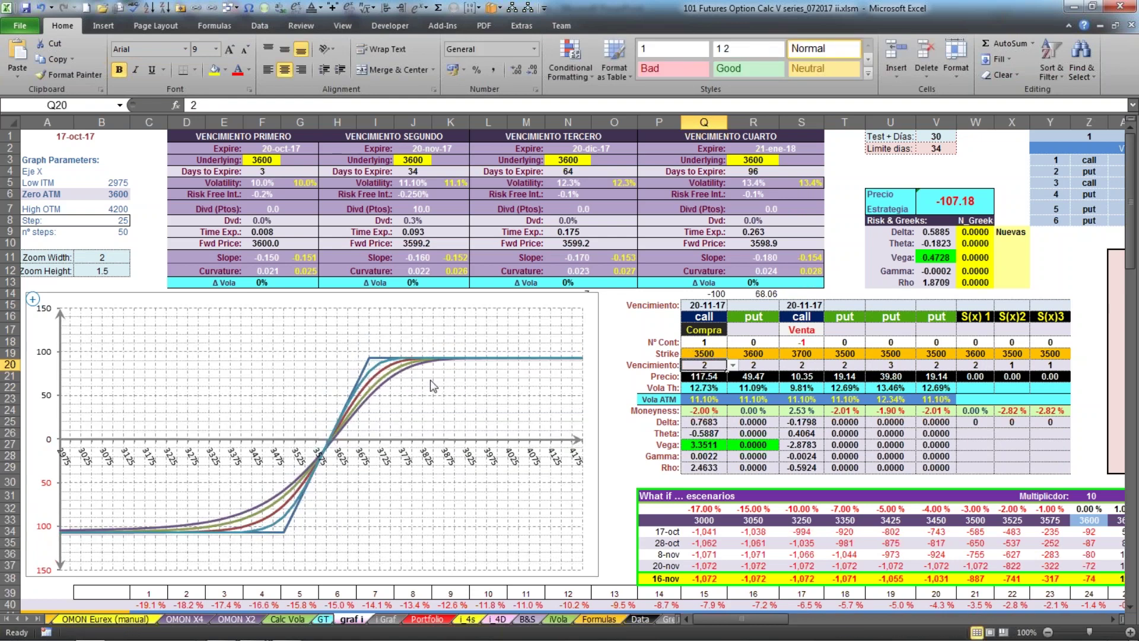
{"action": "left_click", "coordinate": [808, 354]}
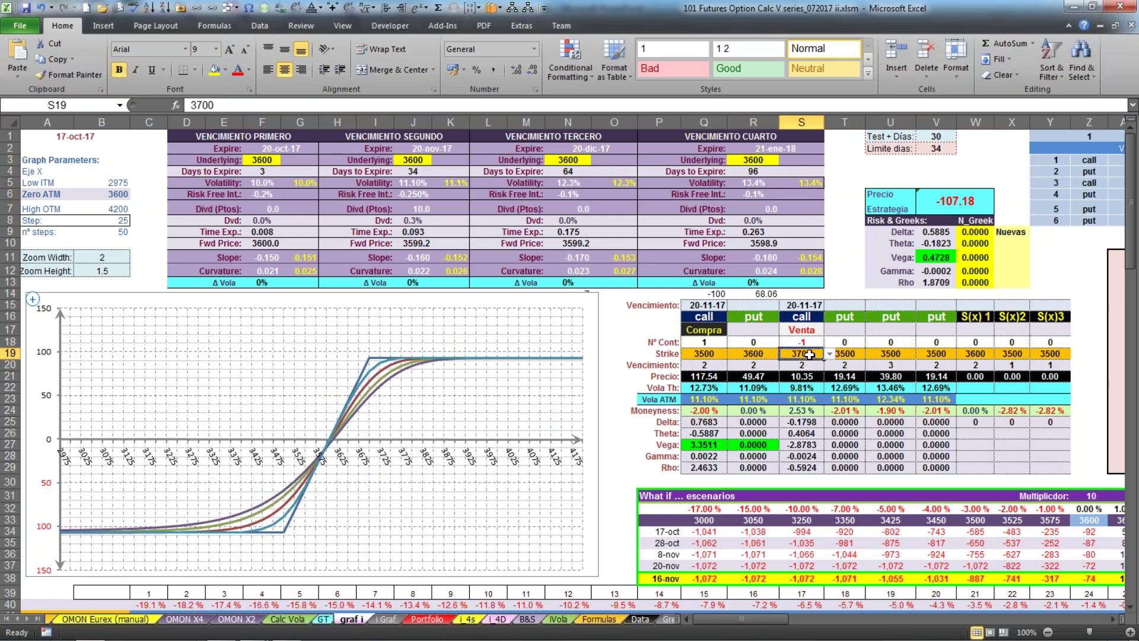
Switch to Firefox to examine the Bull Spread on the options strategy page, and return to the Excel workbook
{"action": "mouse_move", "coordinate": [279, 637]}
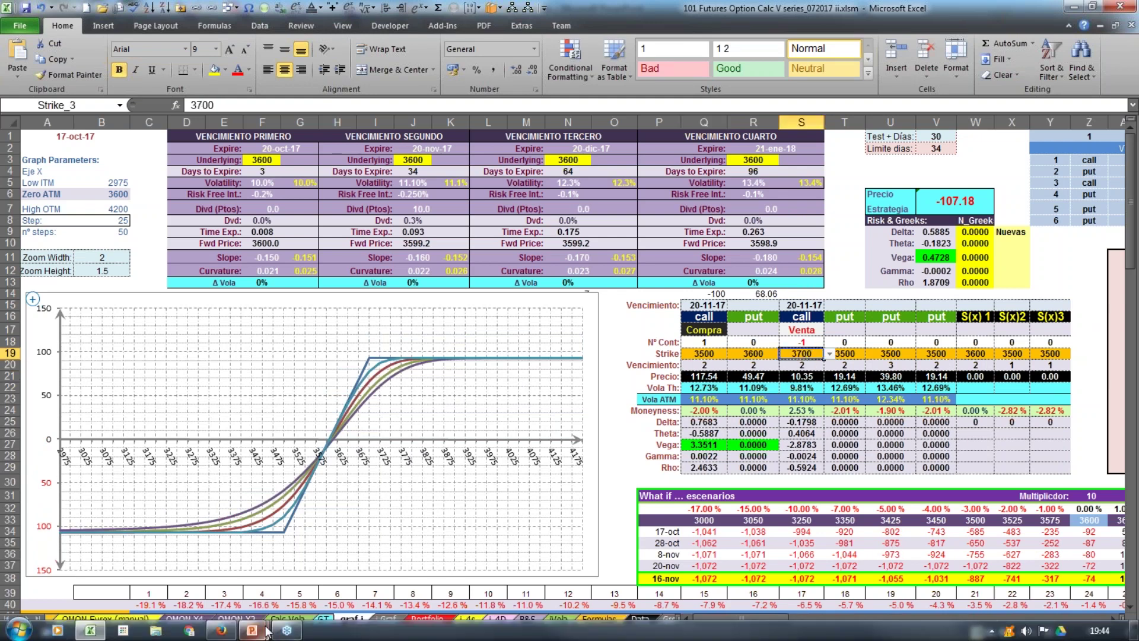
{"action": "left_click", "coordinate": [220, 630]}
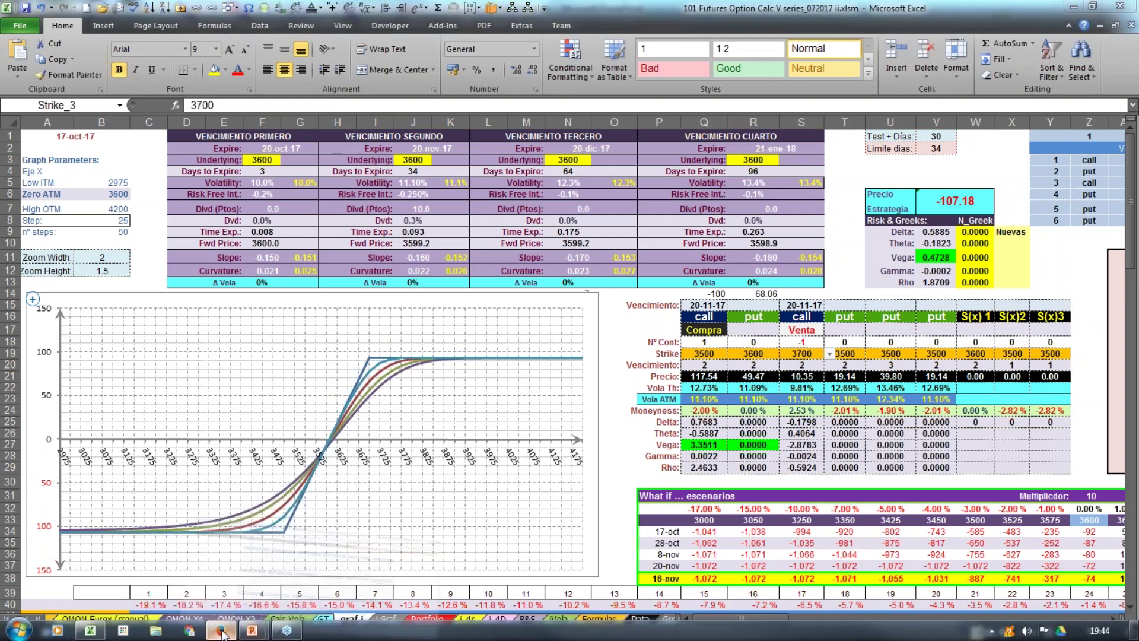
{"action": "mouse_move", "coordinate": [312, 399]}
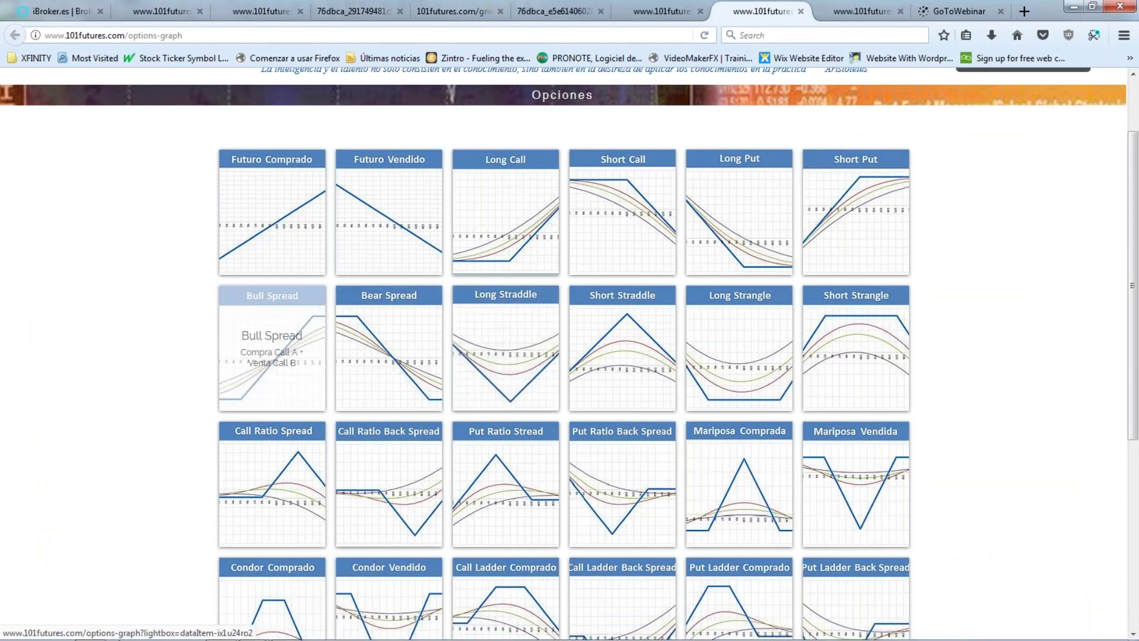
{"action": "mouse_move", "coordinate": [189, 629]}
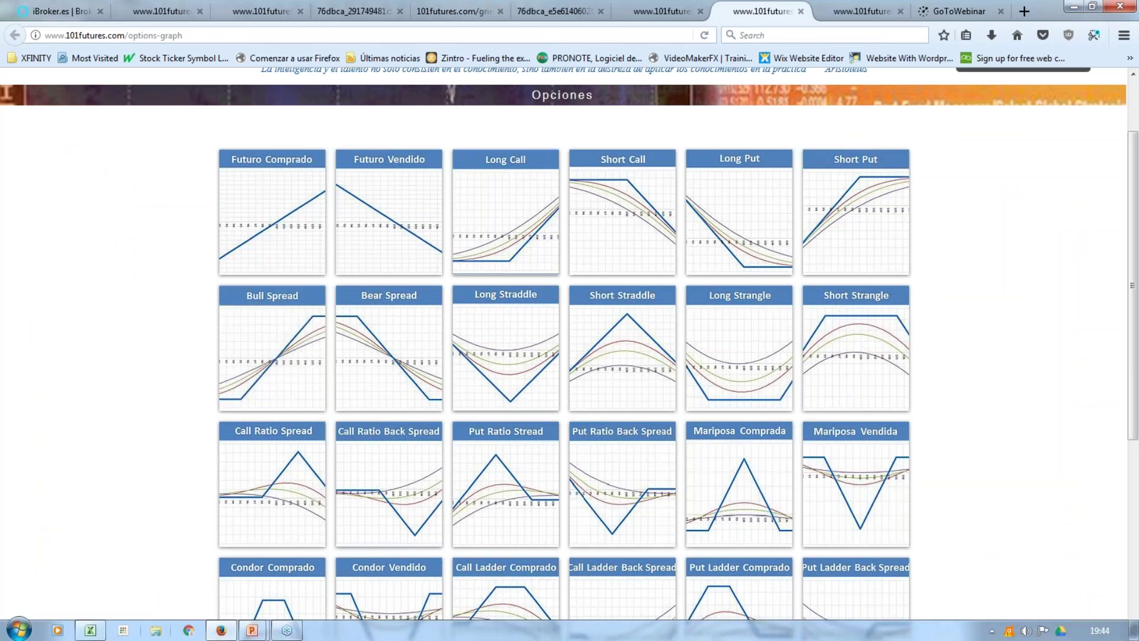
{"action": "left_click", "coordinate": [100, 634]}
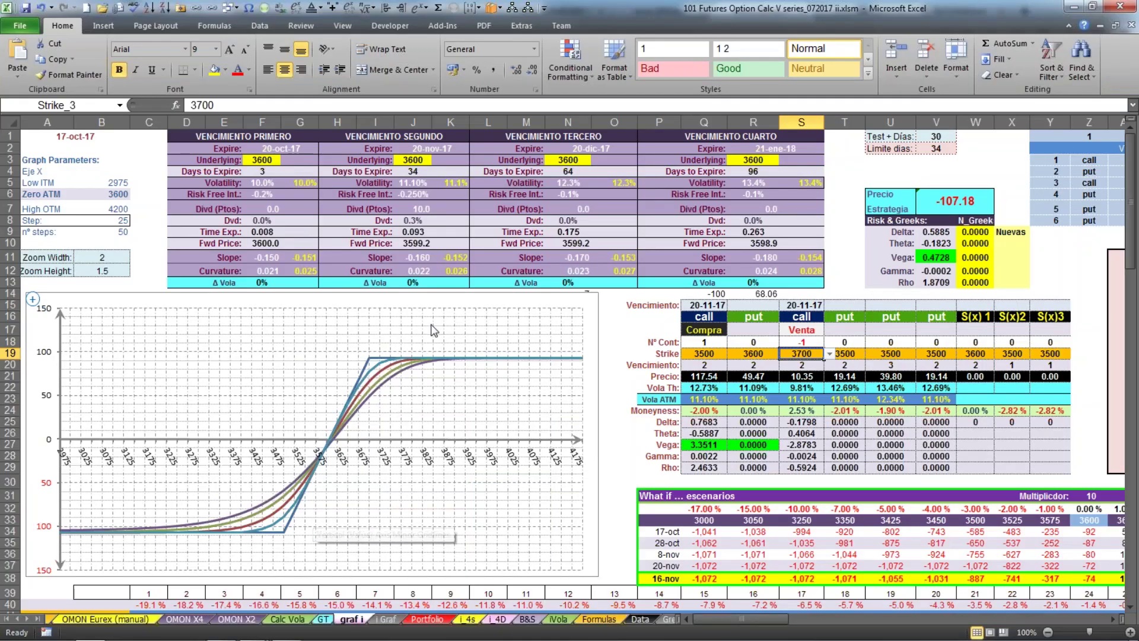
Test the call spread's volatility response with the second expiry's Δ Vola at 5% and at -5%
{"action": "left_click", "coordinate": [414, 283]}
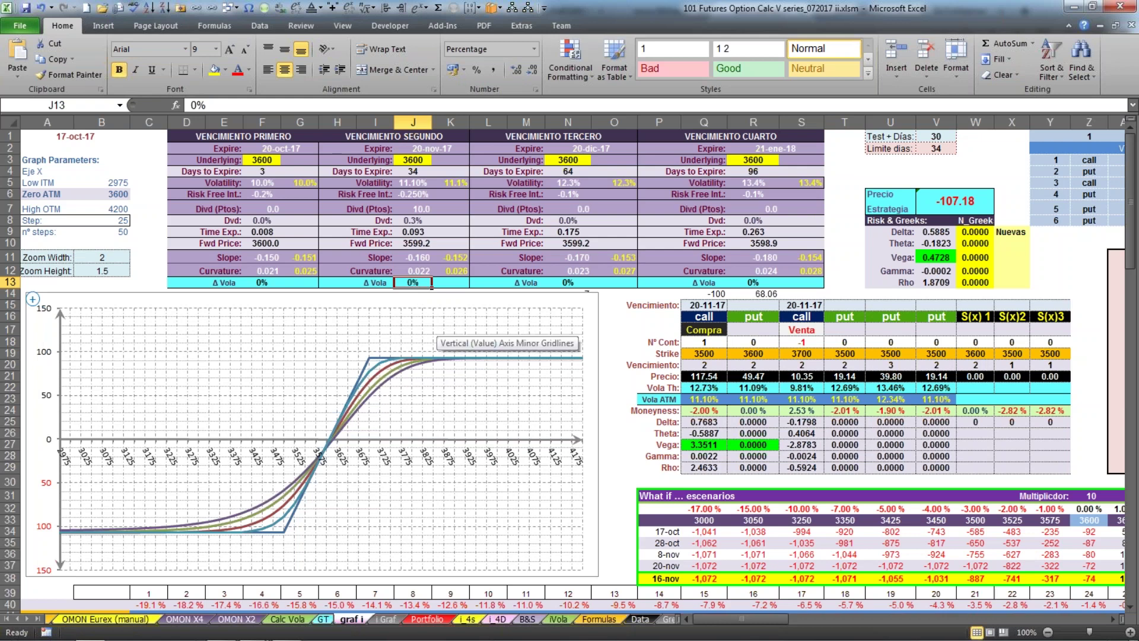
{"action": "type", "text": "5"}
{"action": "key", "text": "Return"}
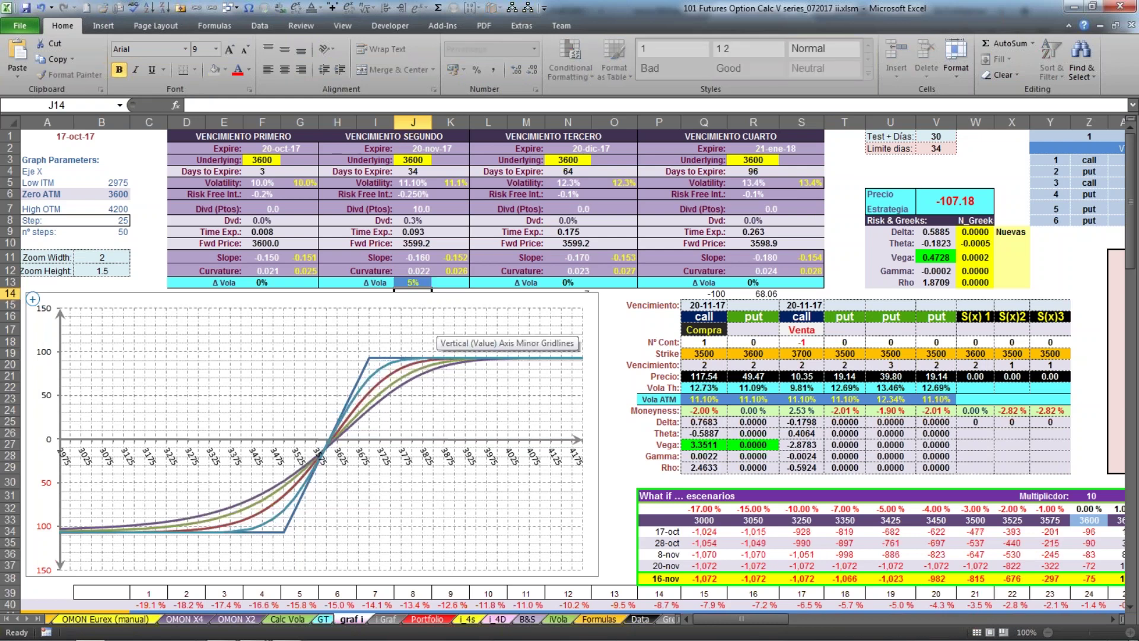
{"action": "left_click", "coordinate": [411, 284]}
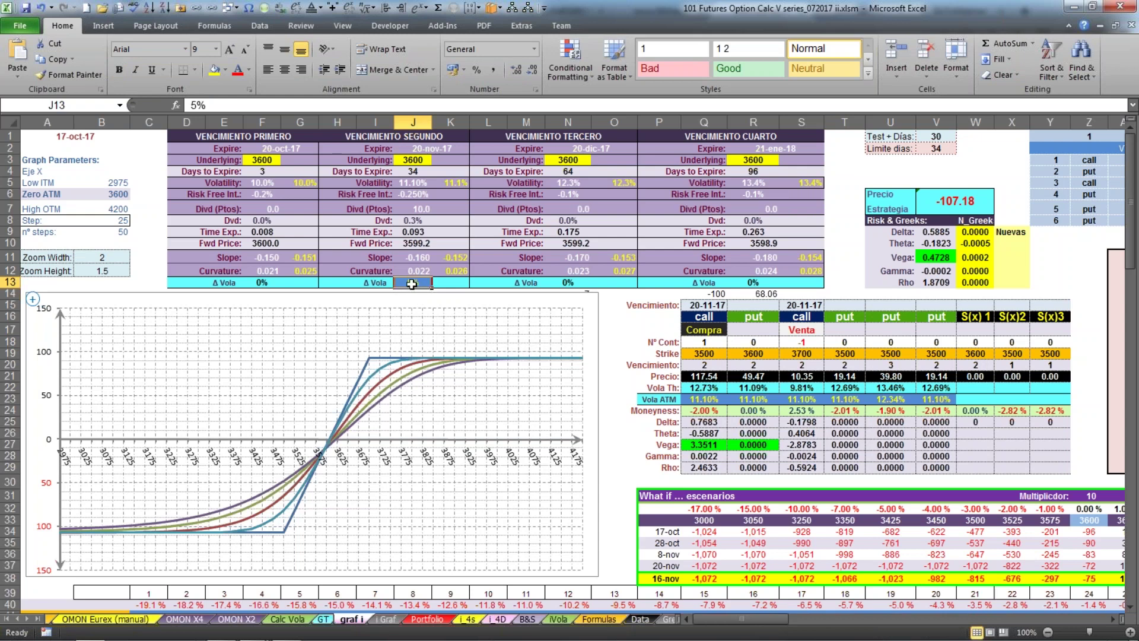
{"action": "type", "text": "-5"}
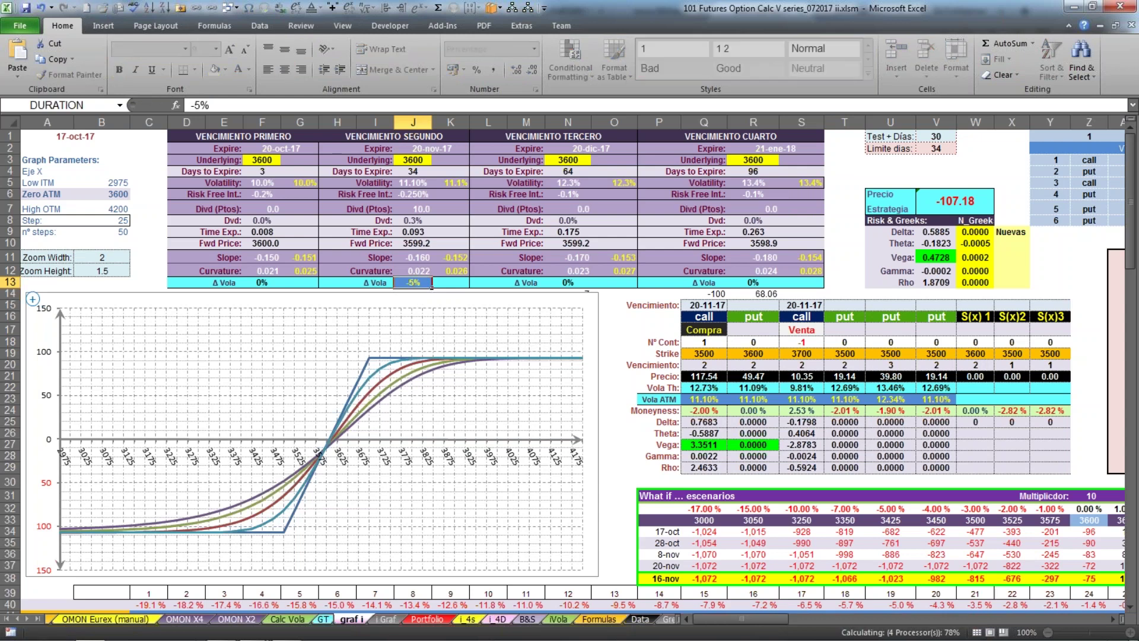
{"action": "key", "text": "ctrl+Return"}
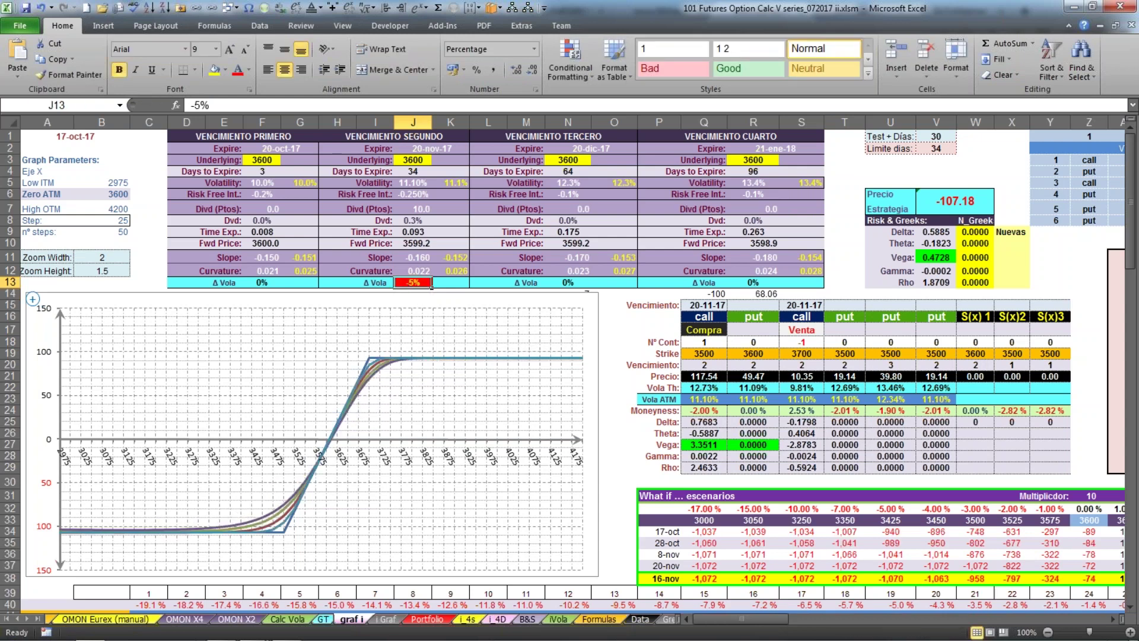
Reset the second expiry's Δ Vola to 0% for the call spread
{"action": "type", "text": "0"}
{"action": "key", "text": "ctrl+Return"}
{"action": "key", "text": "Return"}
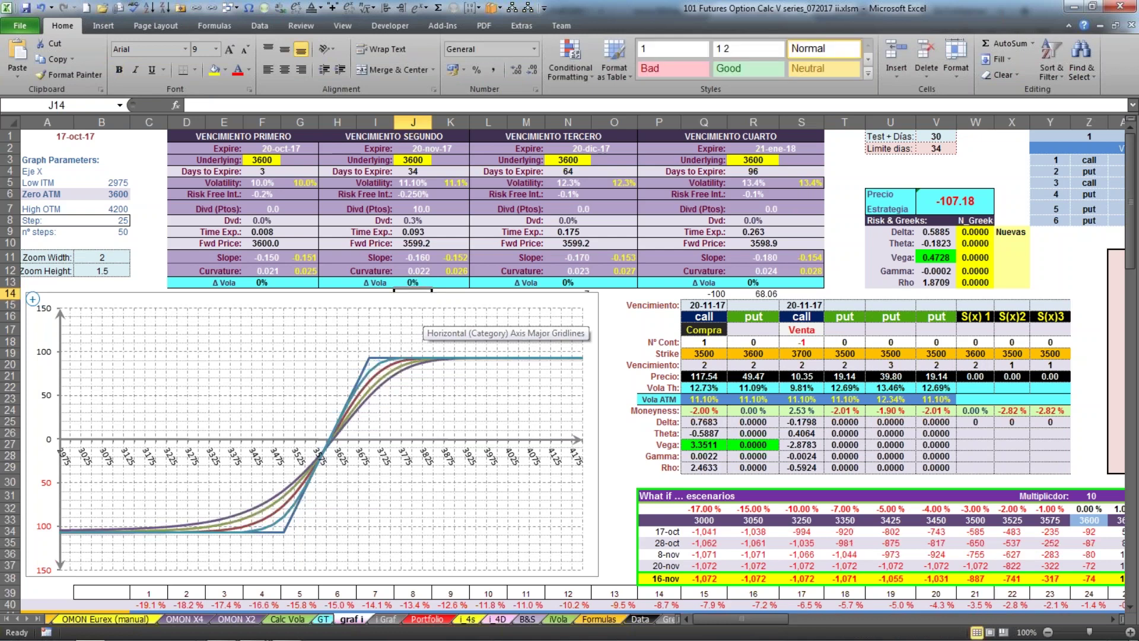
Compare the strategy's total Vega with the Vega of the bought 3500 call and the sold 3700 call
{"action": "left_click", "coordinate": [933, 258]}
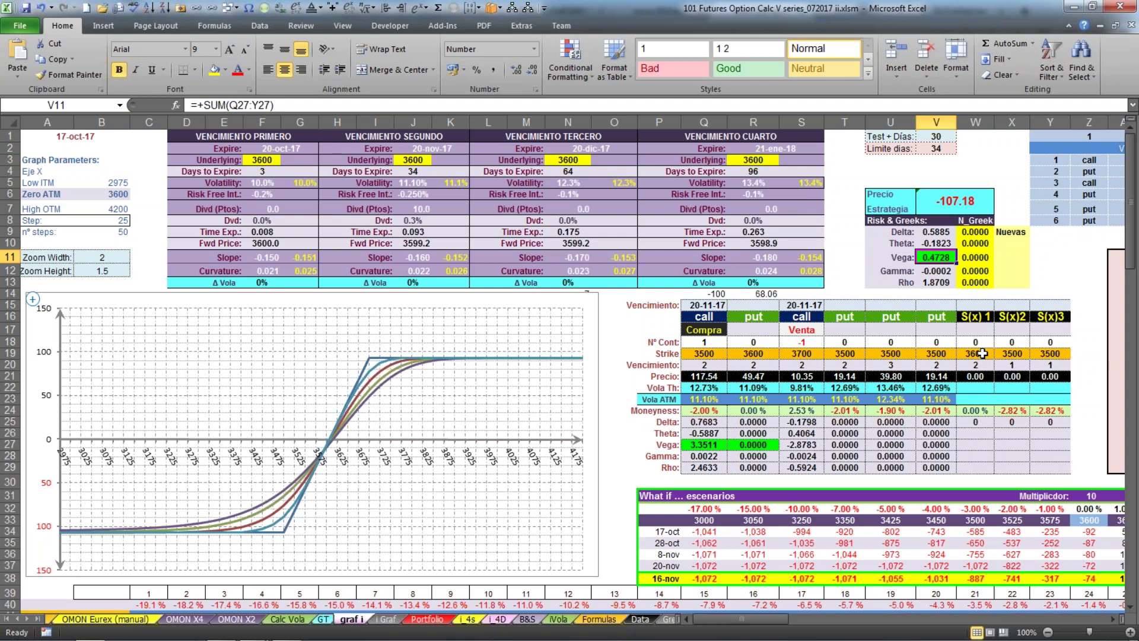
{"action": "left_click", "coordinate": [703, 446]}
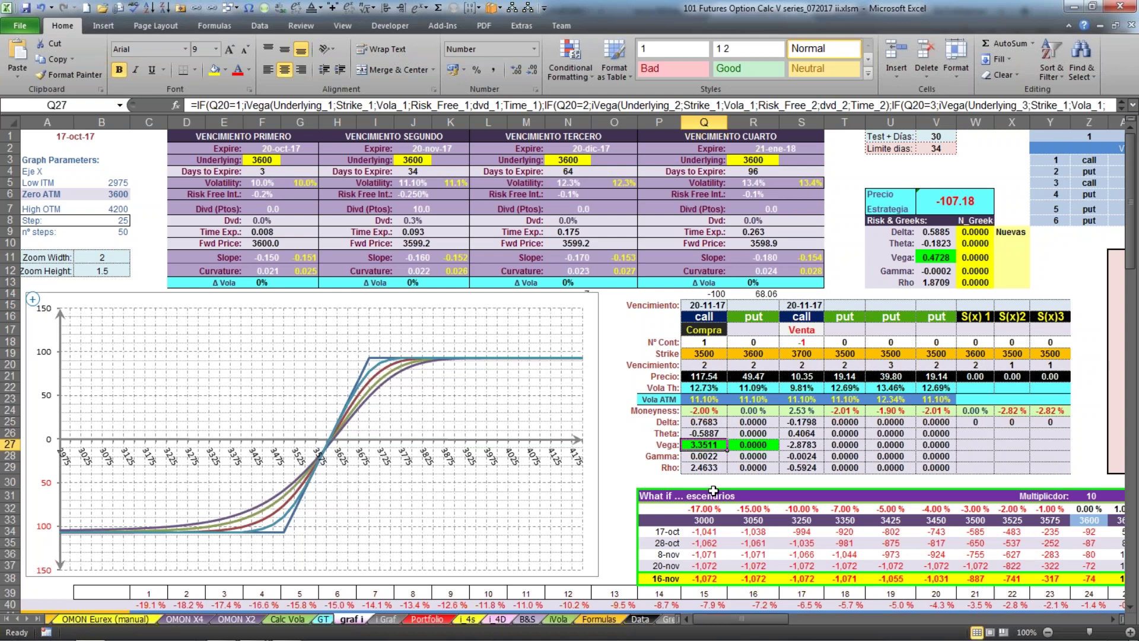
{"action": "left_click", "coordinate": [797, 445]}
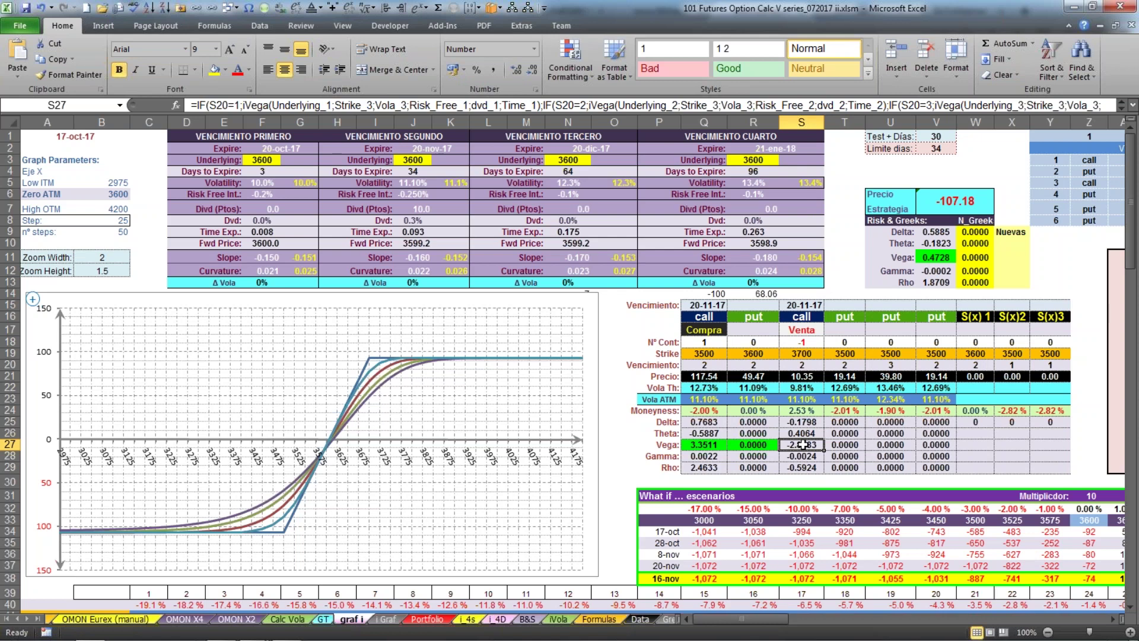
{"action": "left_click", "coordinate": [709, 444]}
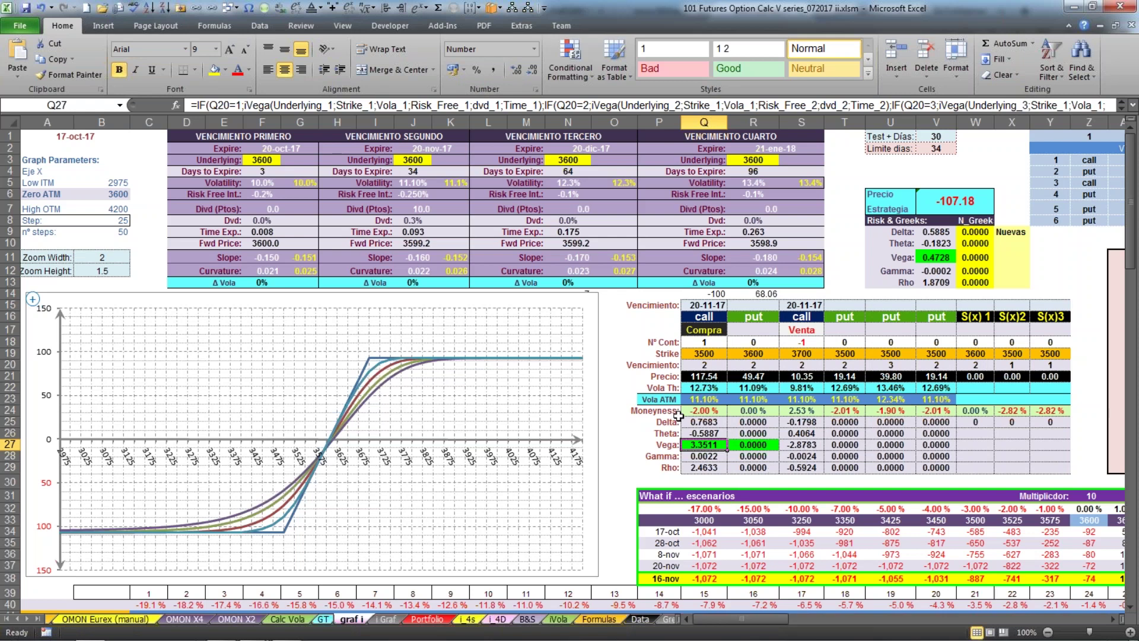
Set the sold 3700 call to -2 contracts and check the bought call's Vega
{"action": "left_click", "coordinate": [798, 342]}
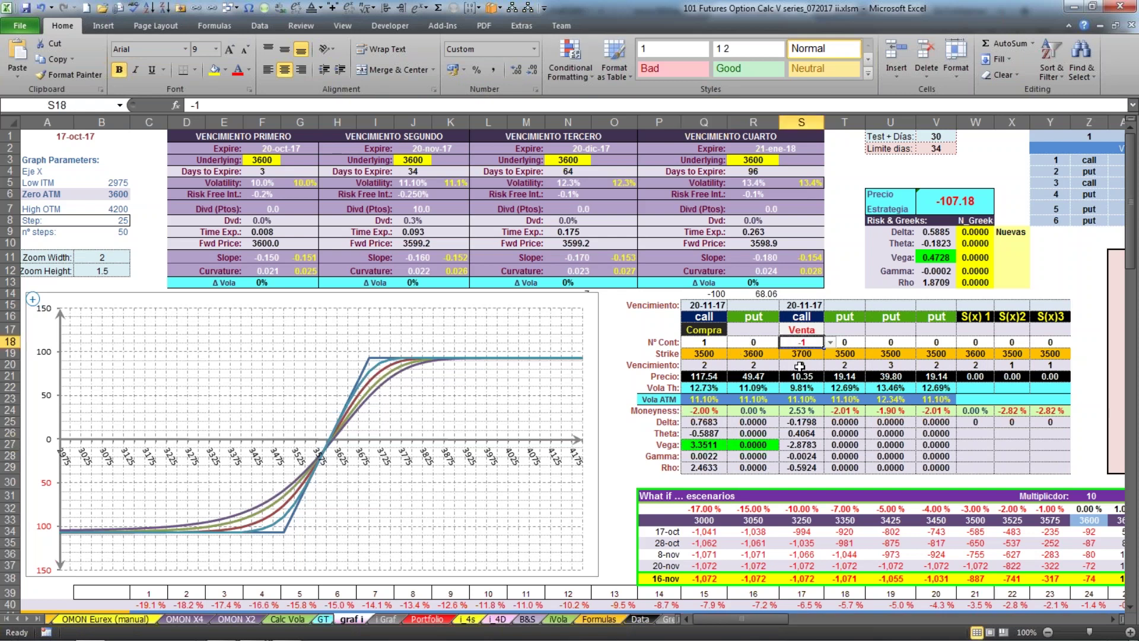
{"action": "type", "text": "-2"}
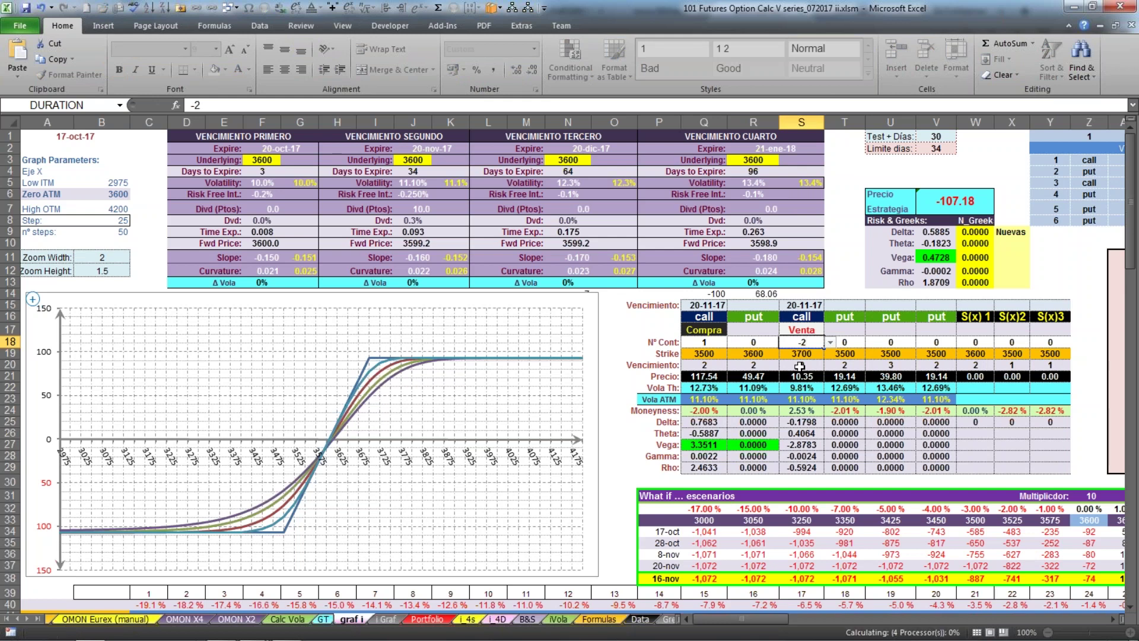
{"action": "key", "text": "Return"}
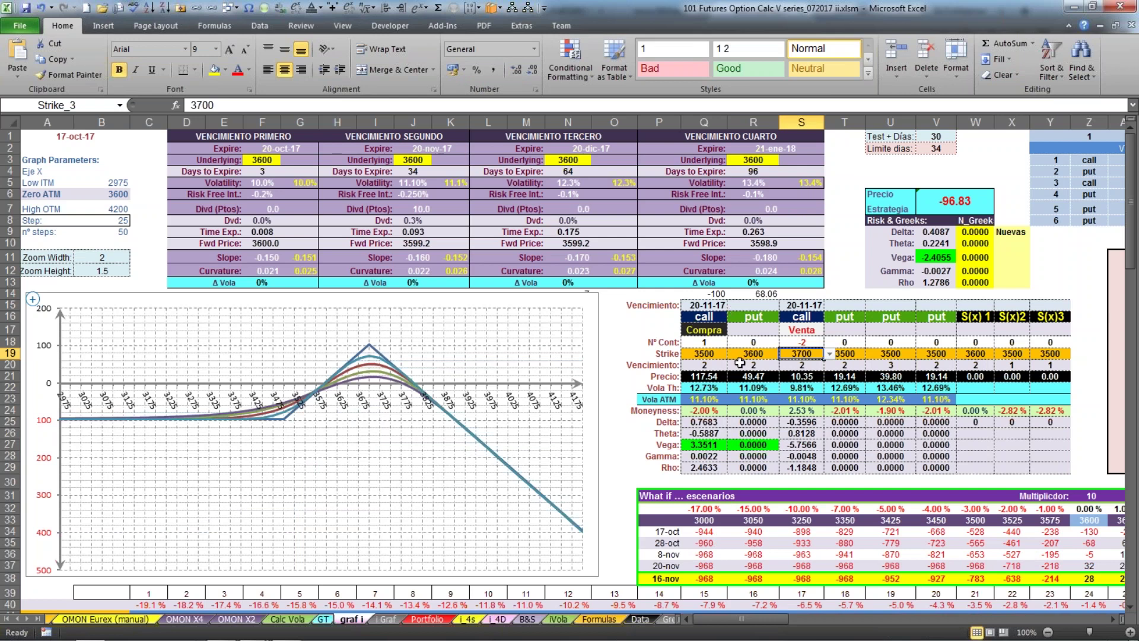
{"action": "left_click", "coordinate": [716, 443]}
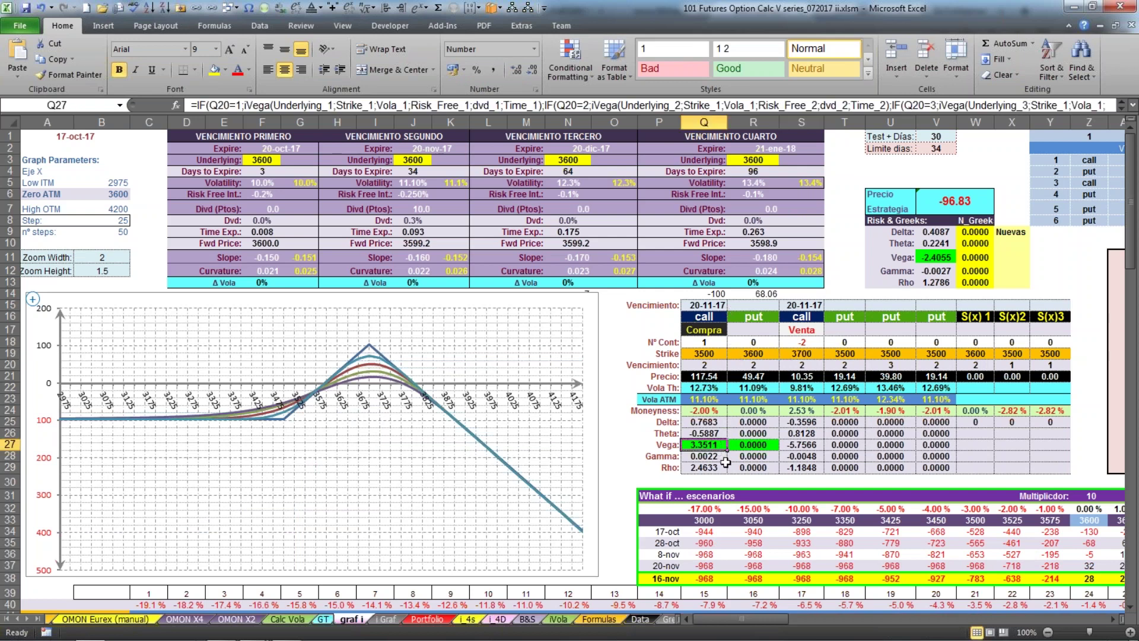
Compare the sold 3700 call's Vega with the strategy's total, and test the ratio spread with the second expiry's Δ Vola at 5% and -5%
{"action": "left_click", "coordinate": [811, 444]}
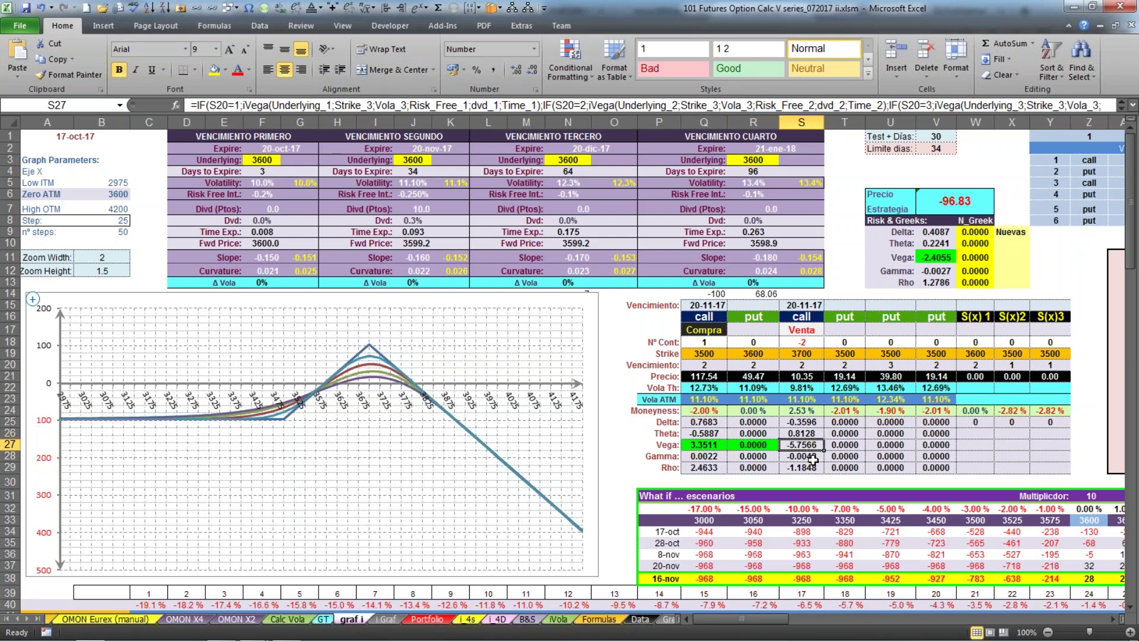
{"action": "left_click", "coordinate": [934, 259]}
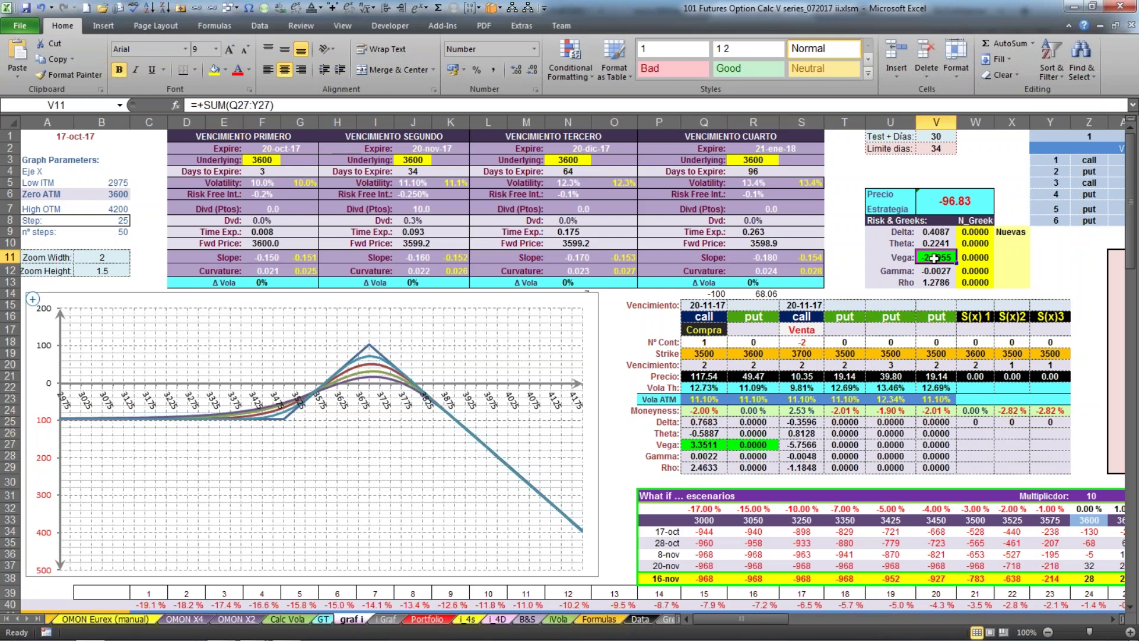
{"action": "left_click", "coordinate": [417, 281]}
{"action": "type", "text": "5"}
{"action": "key", "text": "Return"}
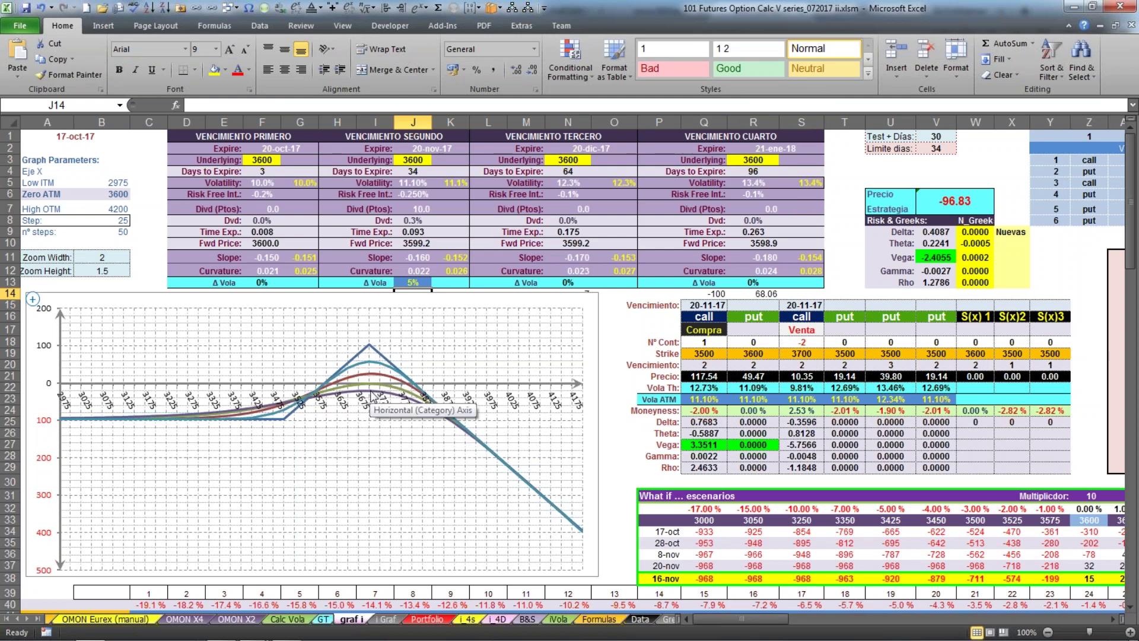
{"action": "left_click", "coordinate": [413, 283]}
{"action": "type", "text": "-5"}
{"action": "key", "text": "Return"}
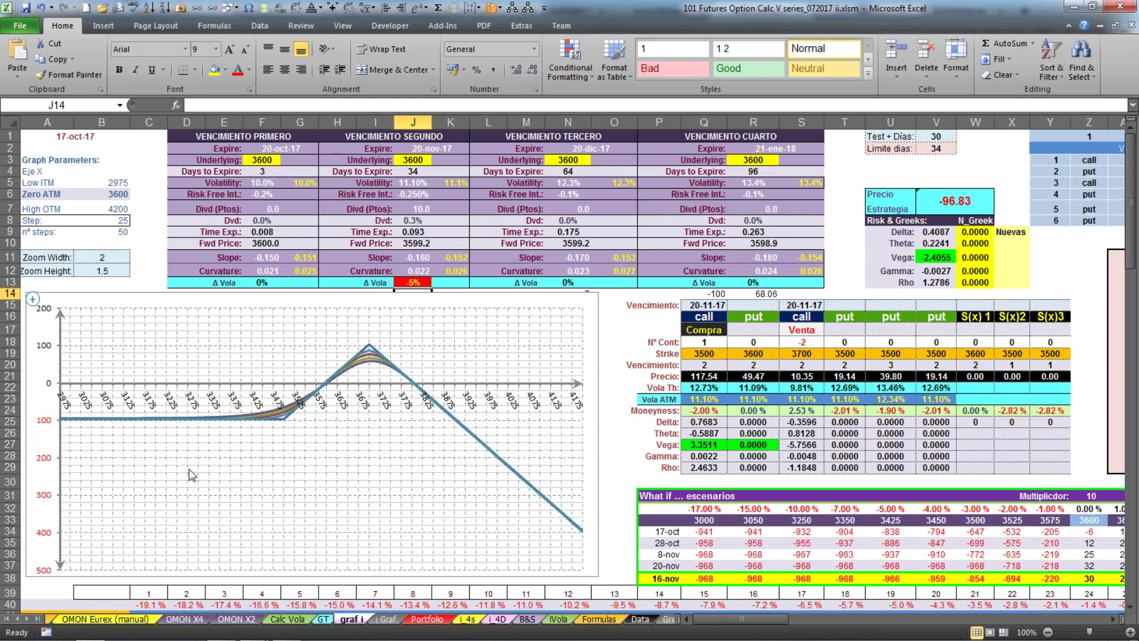
Reset the second expiry's Δ Vola to 0% and set the sold 3700 call to -1 contract
{"action": "left_click", "coordinate": [413, 282]}
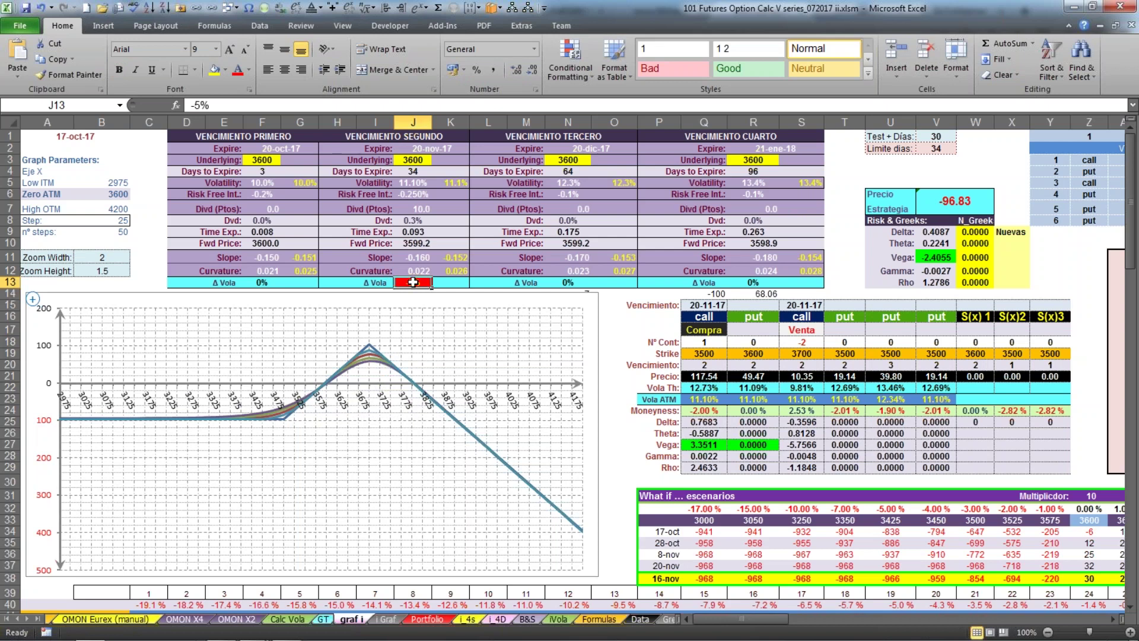
{"action": "type", "text": "0"}
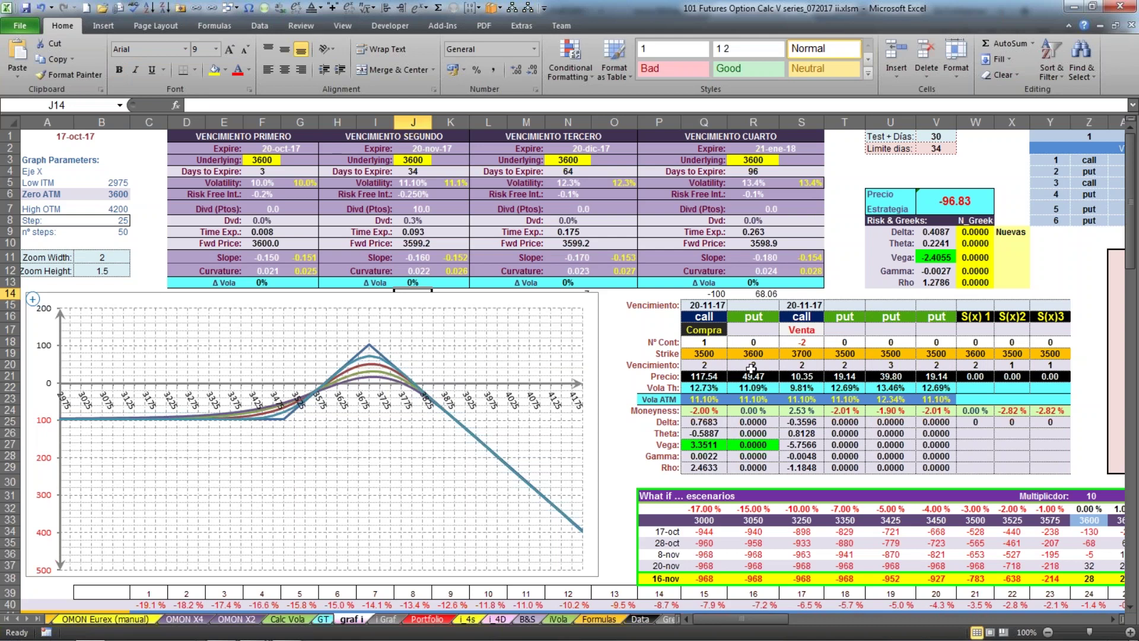
{"action": "left_click", "coordinate": [804, 342]}
{"action": "type", "text": "-1"}
{"action": "key", "text": "Return"}
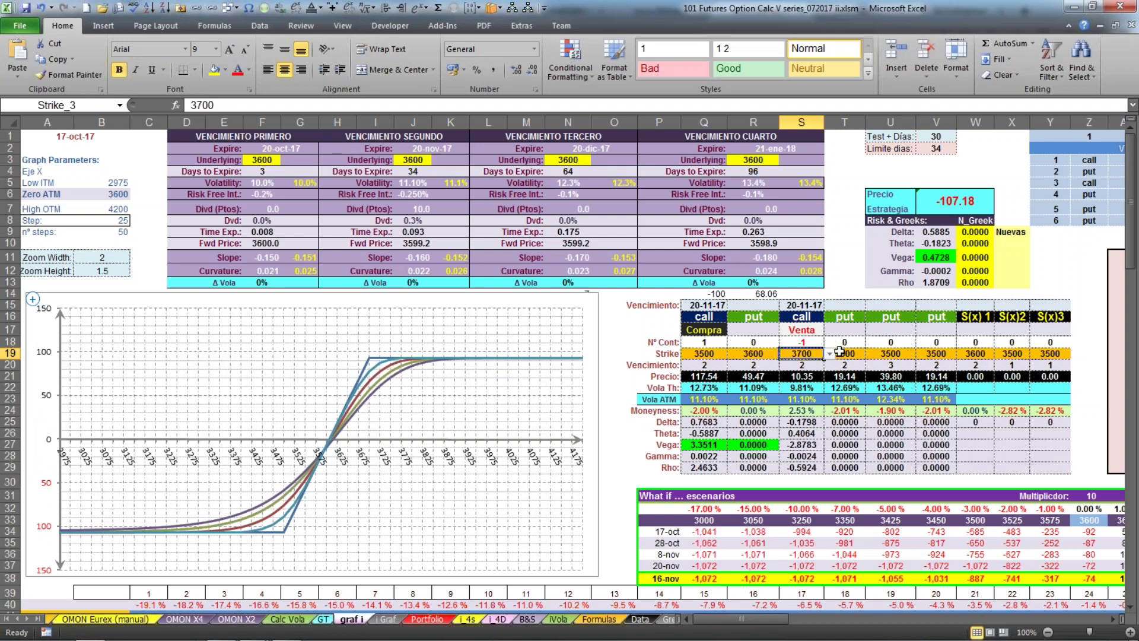
Change the option type of the unused fourth leg, beside the sold 3700 call, to call
{"action": "left_click", "coordinate": [810, 342]}
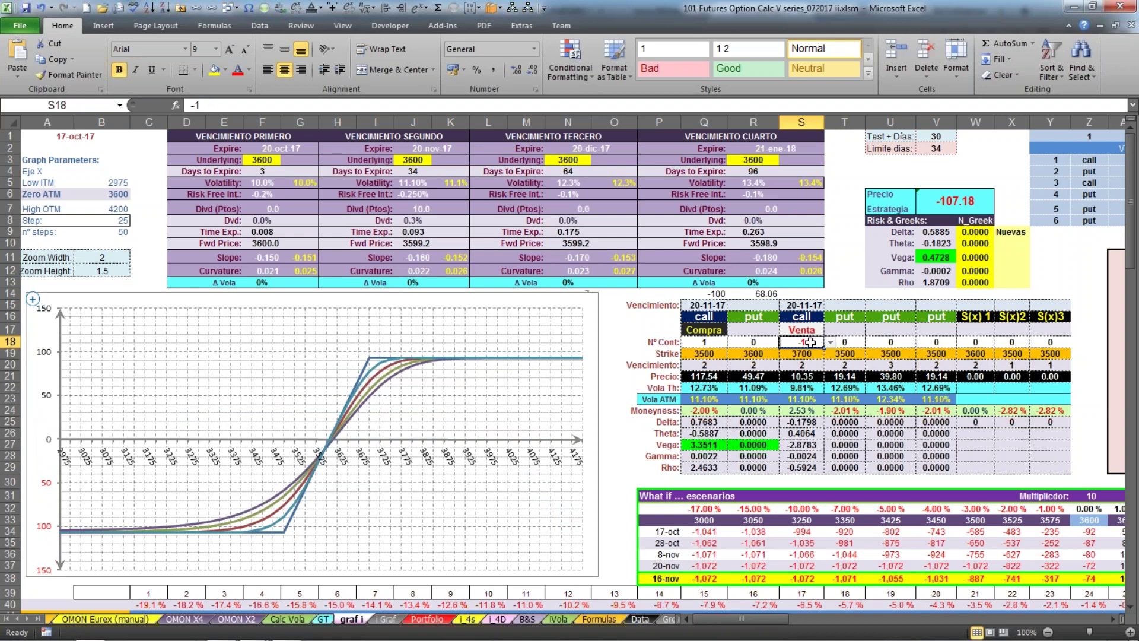
{"action": "left_click", "coordinate": [847, 329]}
{"action": "left_click", "coordinate": [847, 318]}
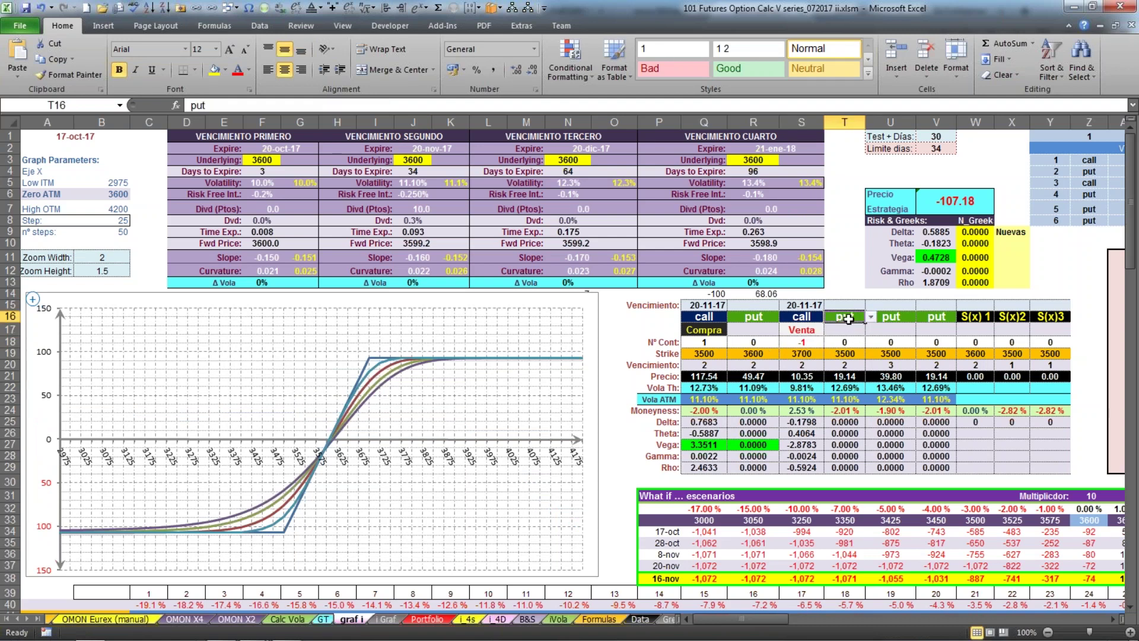
{"action": "left_click", "coordinate": [871, 318]}
{"action": "left_click", "coordinate": [850, 341]}
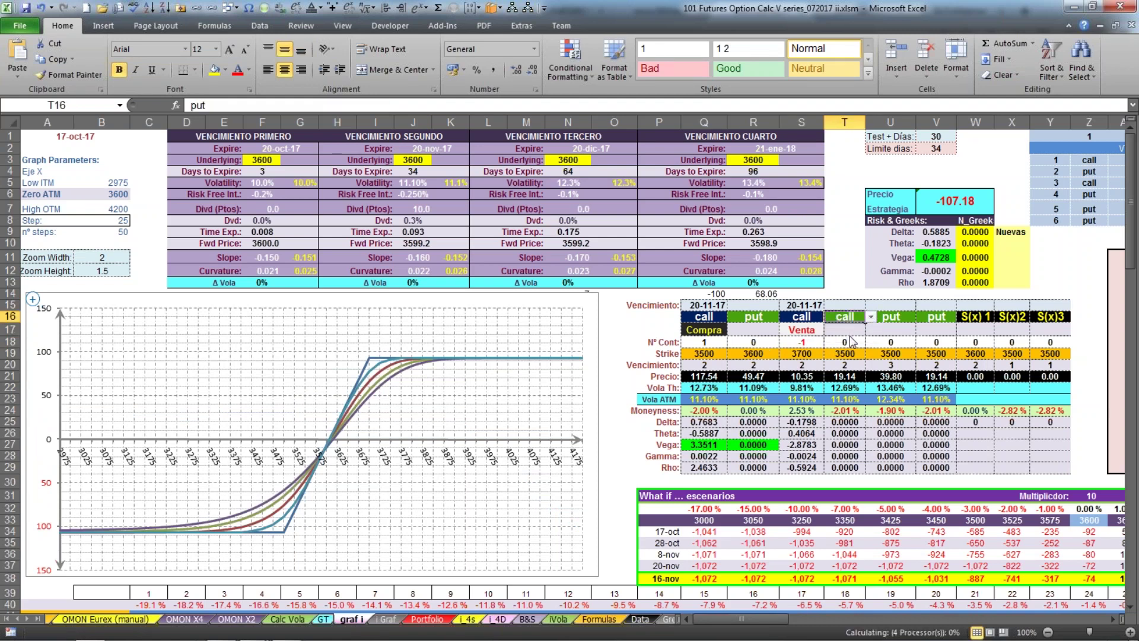
Set the fourth leg's number of contracts to -1 so that it is a sold call
{"action": "left_click", "coordinate": [849, 340]}
{"action": "type", "text": "-"}
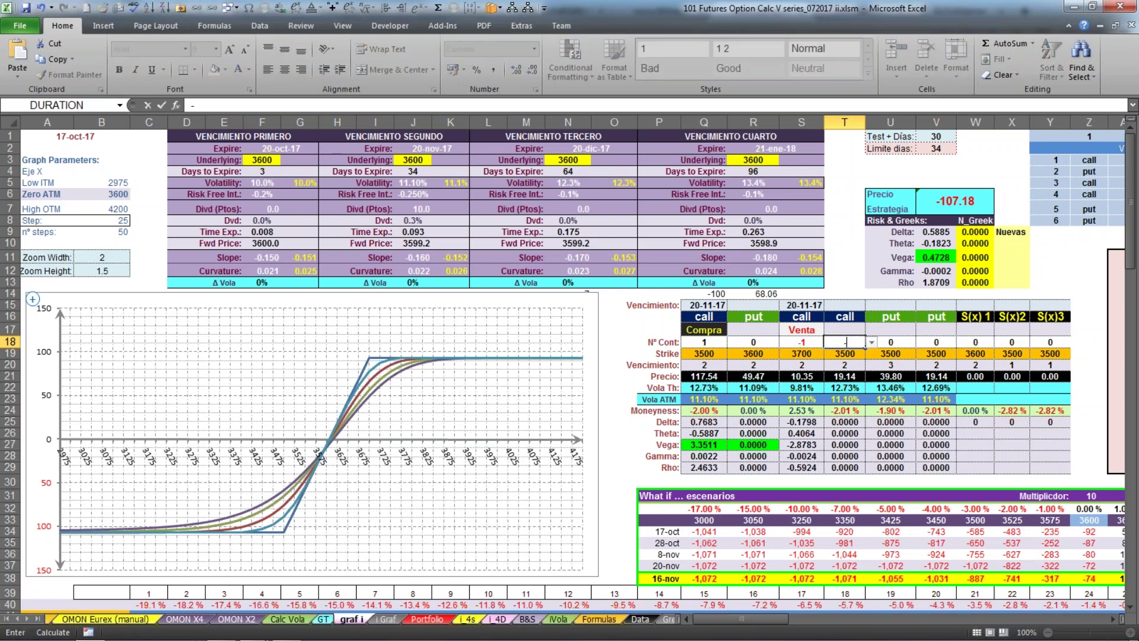
{"action": "key", "text": "Page_Down"}
{"action": "key", "text": "Escape"}
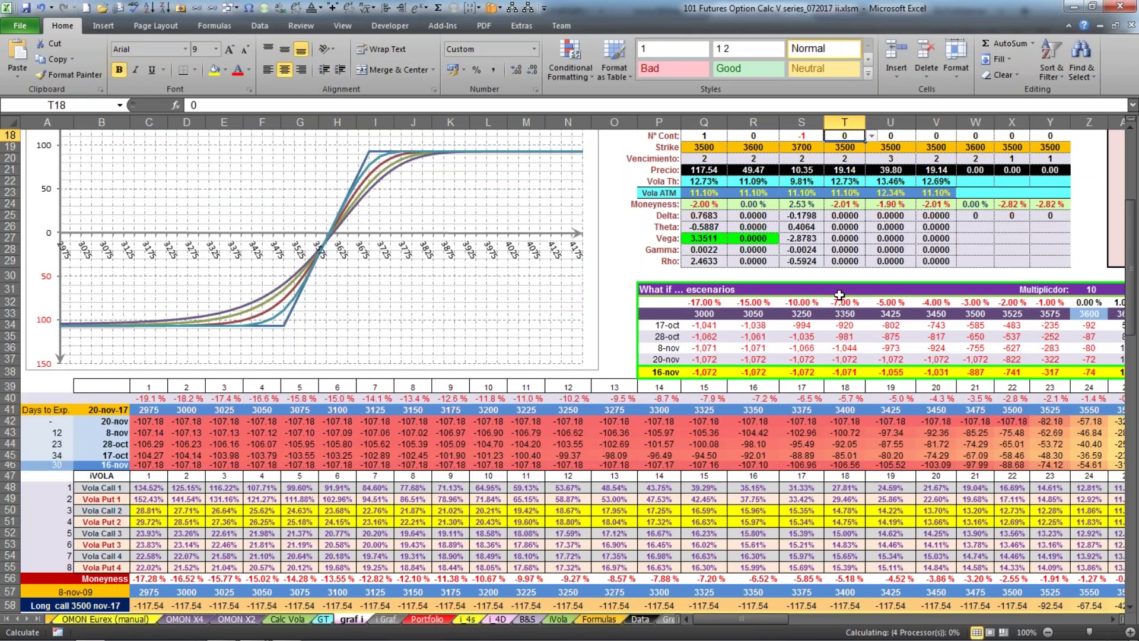
{"action": "scroll", "coordinate": [839, 294], "scroll_direction": "up", "scroll_amount": 6}
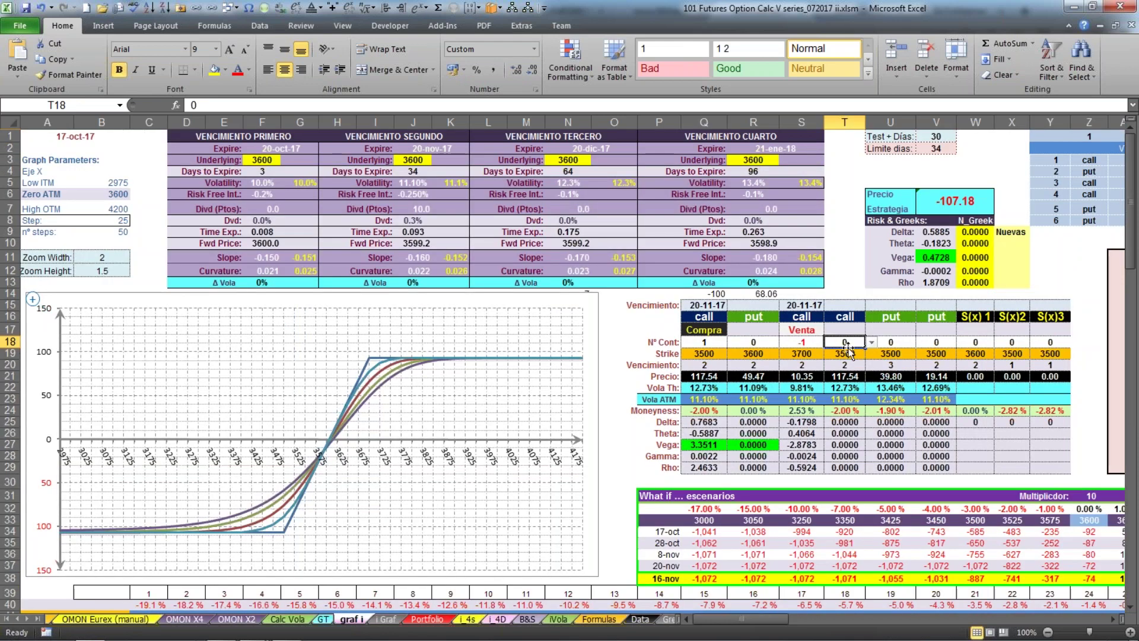
{"action": "type", "text": "-1"}
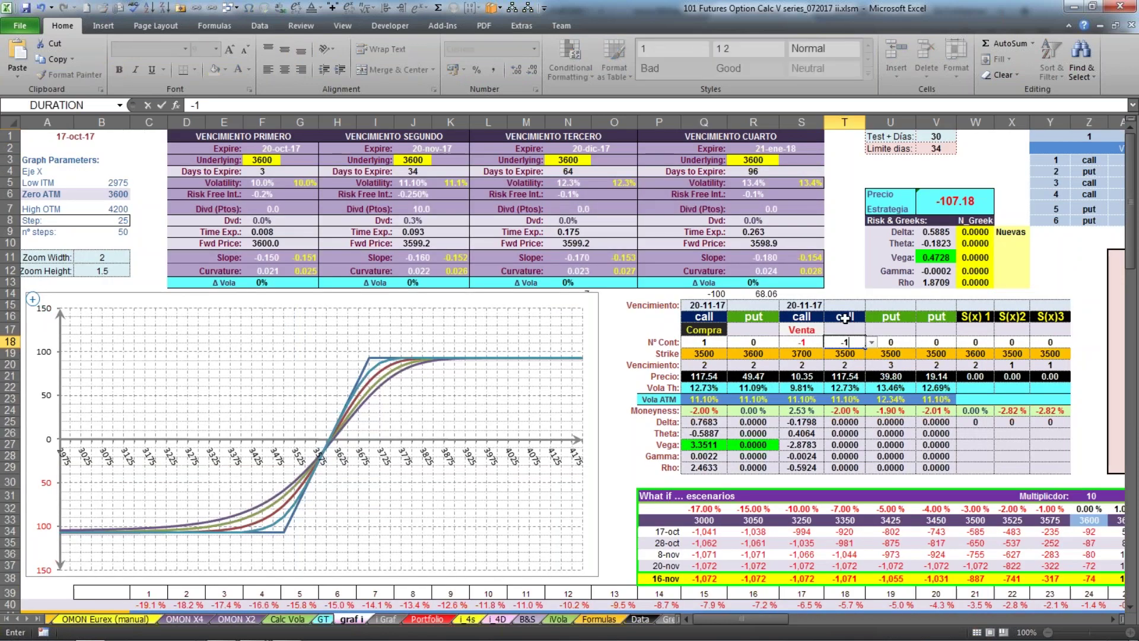
{"action": "left_click", "coordinate": [845, 319]}
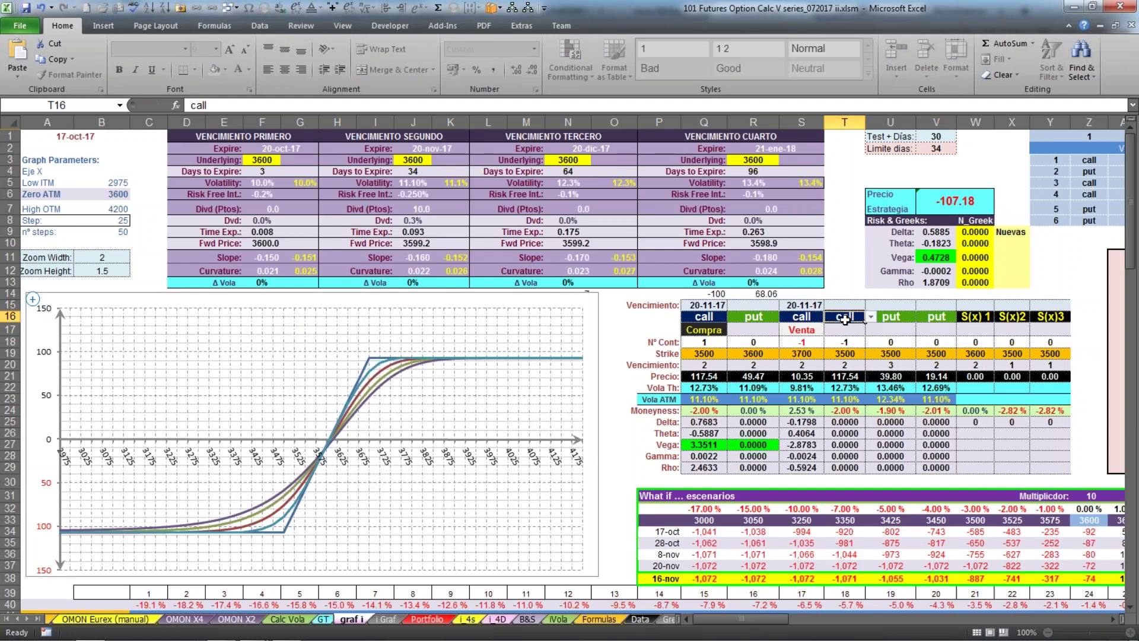
Set the strike of the sold call in the fourth leg to 3750 to form a call ladder
{"action": "left_click", "coordinate": [844, 356]}
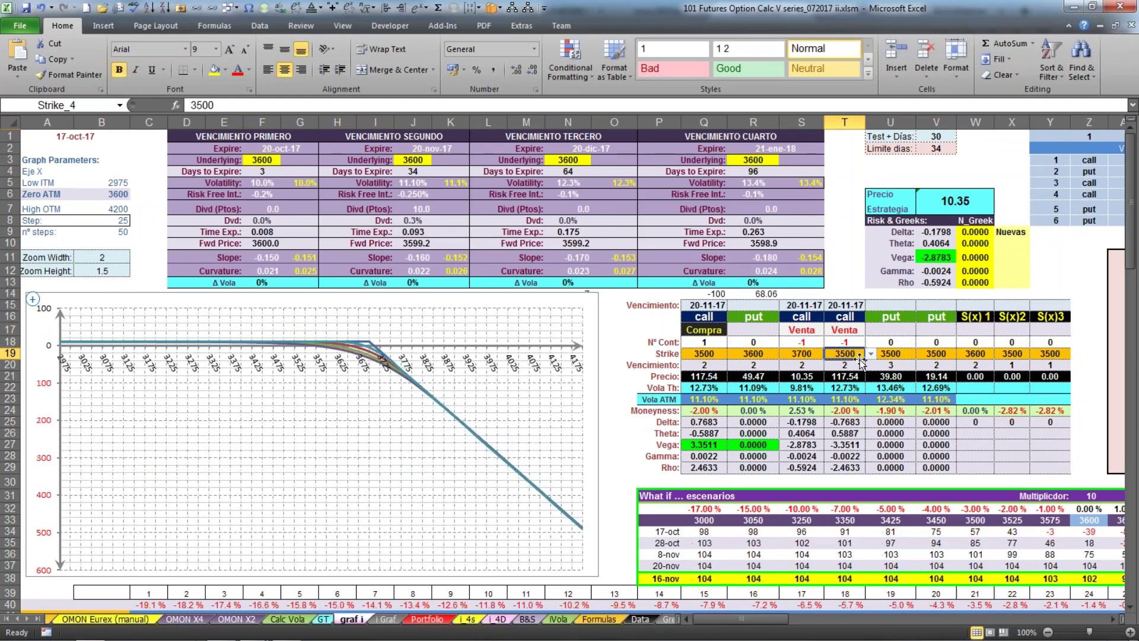
{"action": "left_click", "coordinate": [871, 354]}
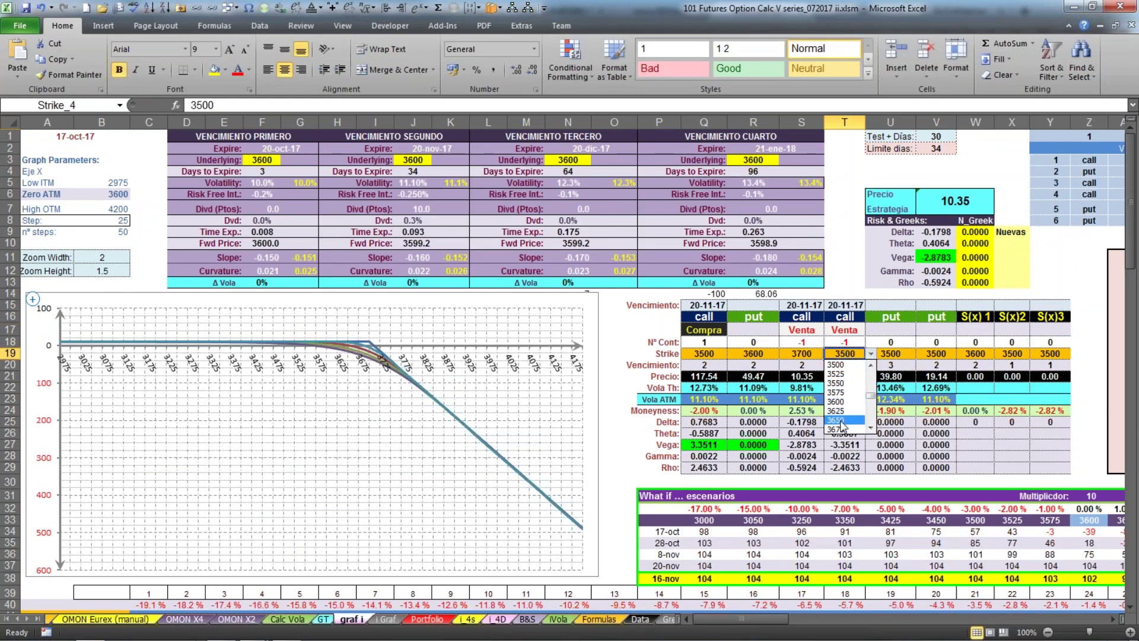
{"action": "left_click", "coordinate": [870, 428]}
{"action": "left_click", "coordinate": [870, 429]}
{"action": "left_click", "coordinate": [871, 429]}
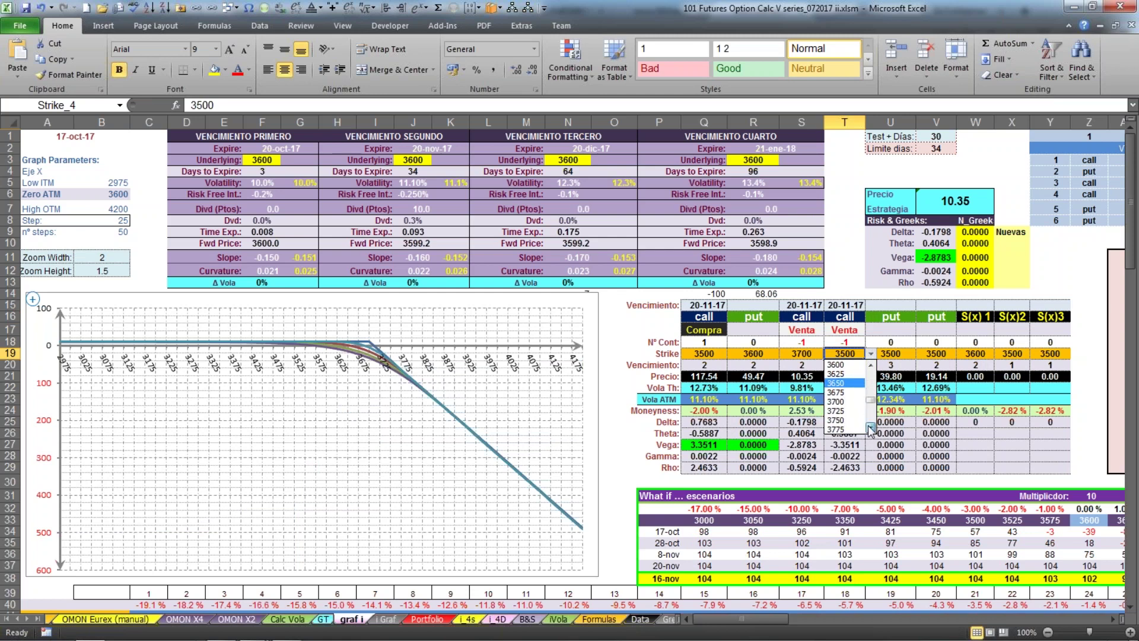
{"action": "left_click", "coordinate": [870, 428]}
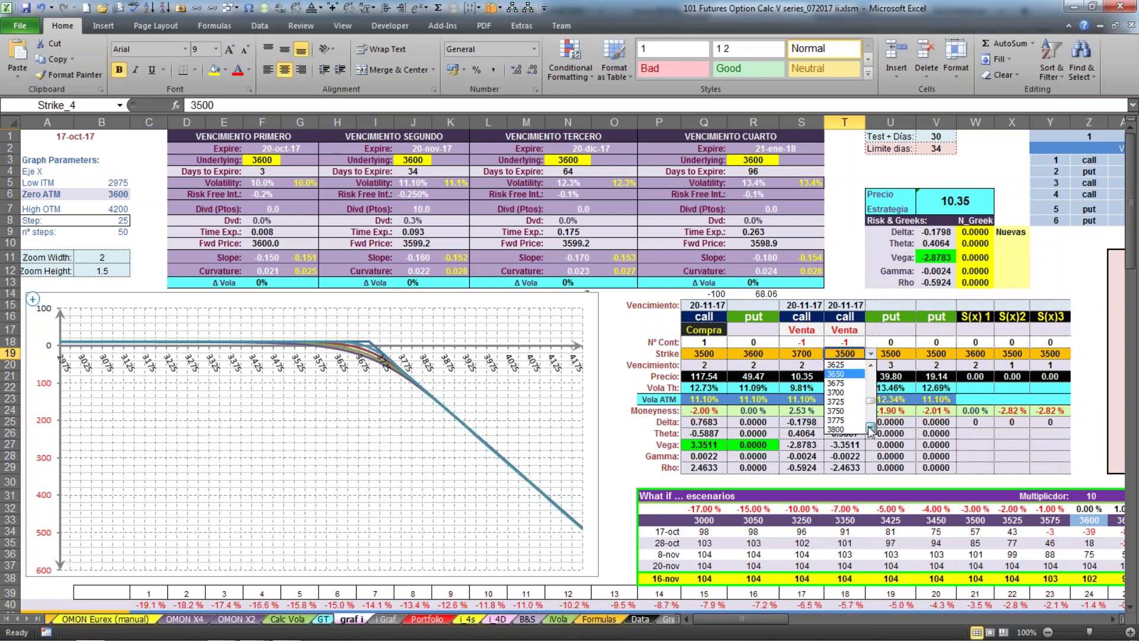
{"action": "left_click", "coordinate": [834, 412]}
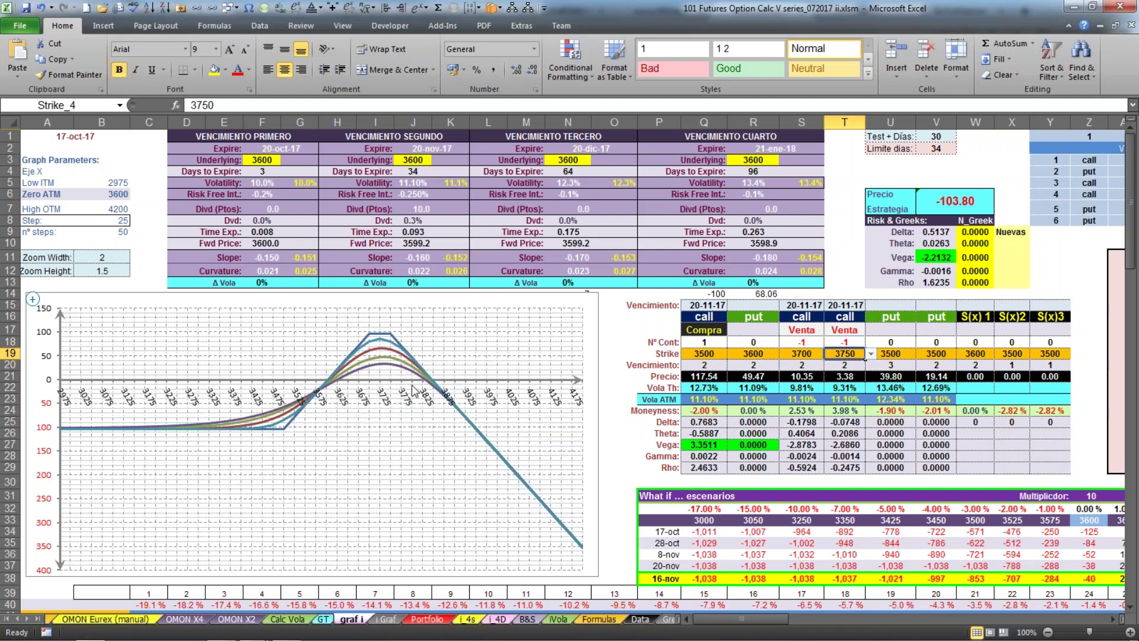
Compare the prices of the bought 3500 call and the sold 3700 and 3750 calls
{"action": "left_click", "coordinate": [700, 377]}
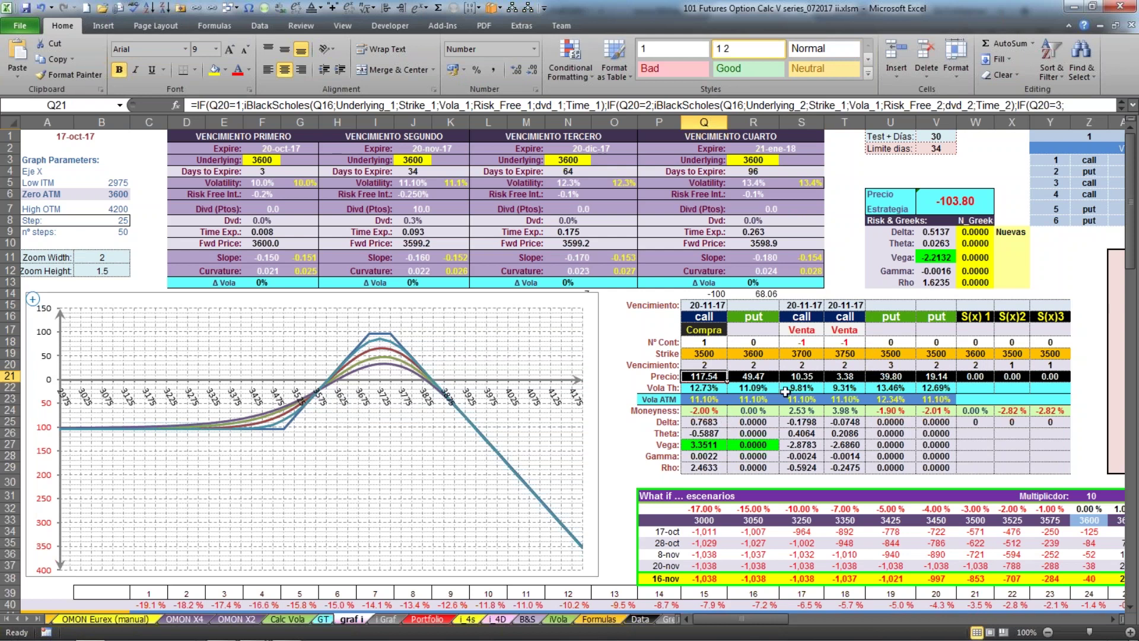
{"action": "left_click", "coordinate": [808, 376]}
{"action": "left_click", "coordinate": [841, 376]}
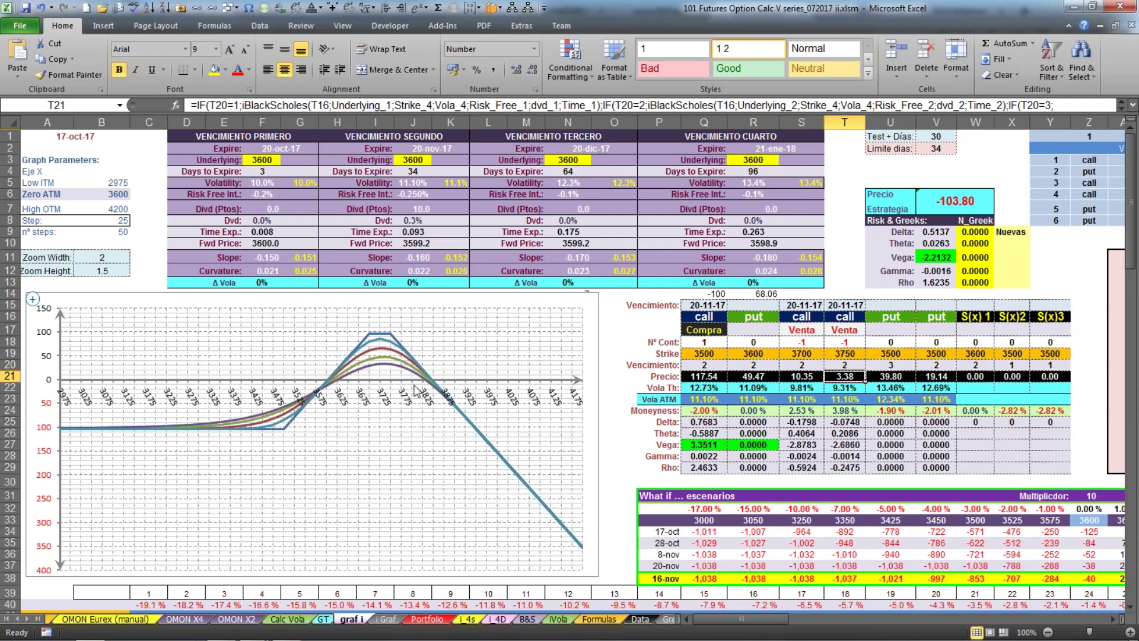
Test the call ladder's volatility response with the second expiry's Δ Vola at 5% and at -5%
{"action": "left_click", "coordinate": [414, 283]}
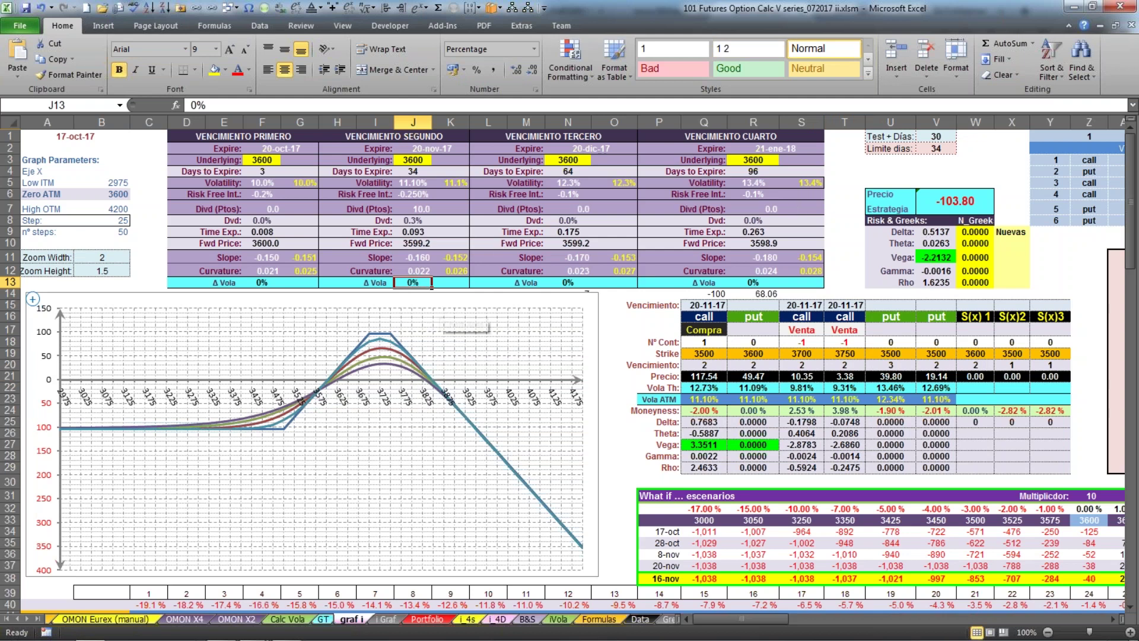
{"action": "type", "text": "5"}
{"action": "key", "text": "Return"}
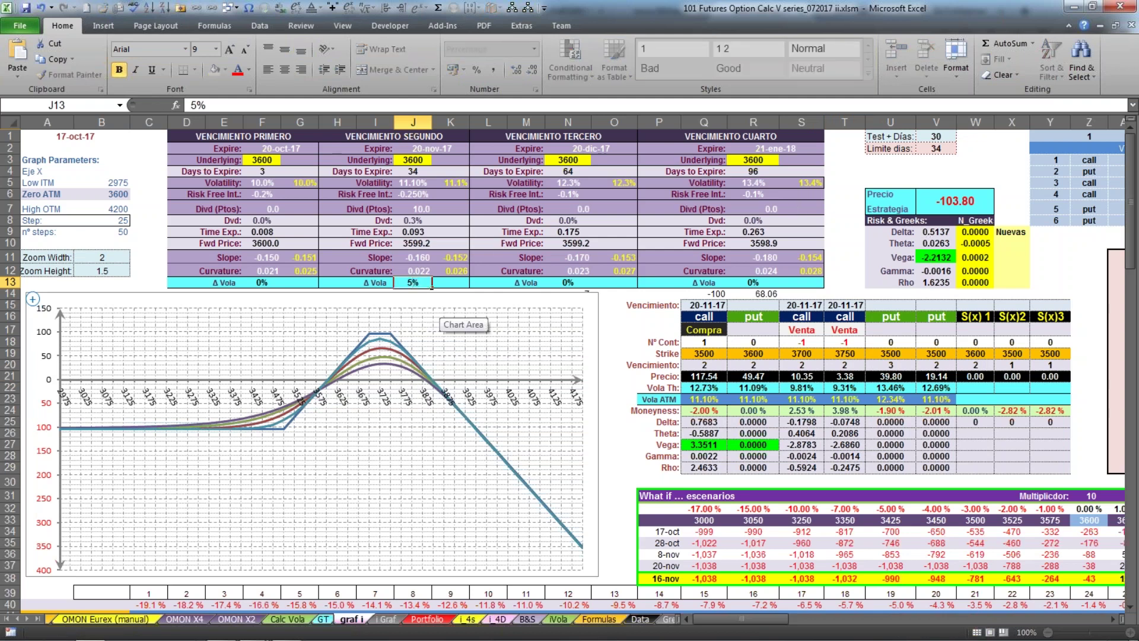
{"action": "left_click", "coordinate": [415, 284]}
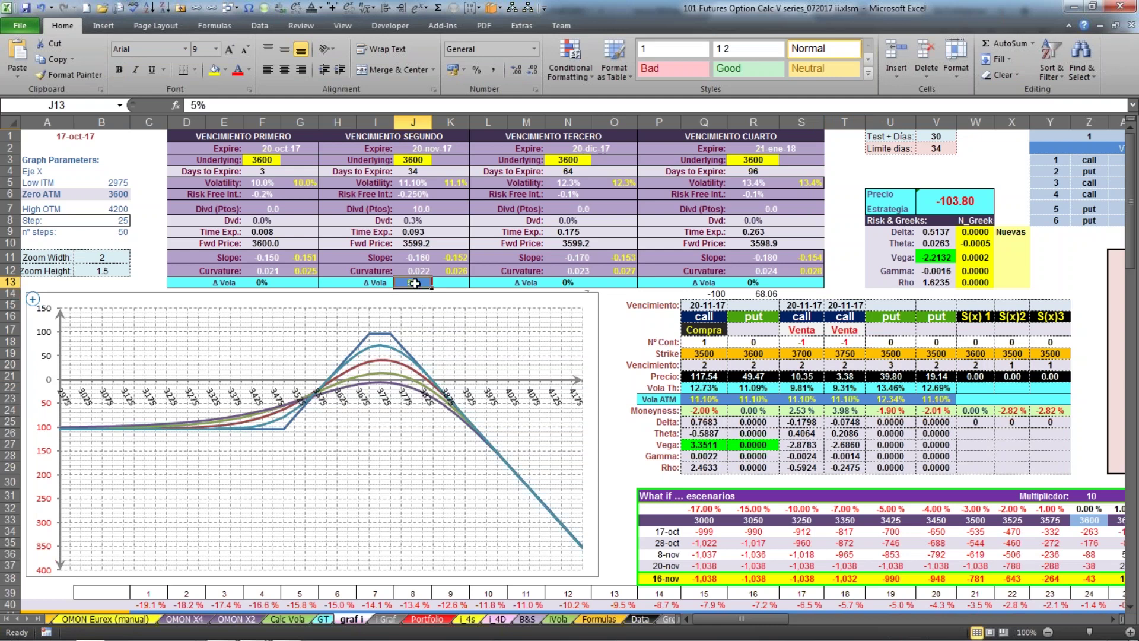
{"action": "type", "text": "-5"}
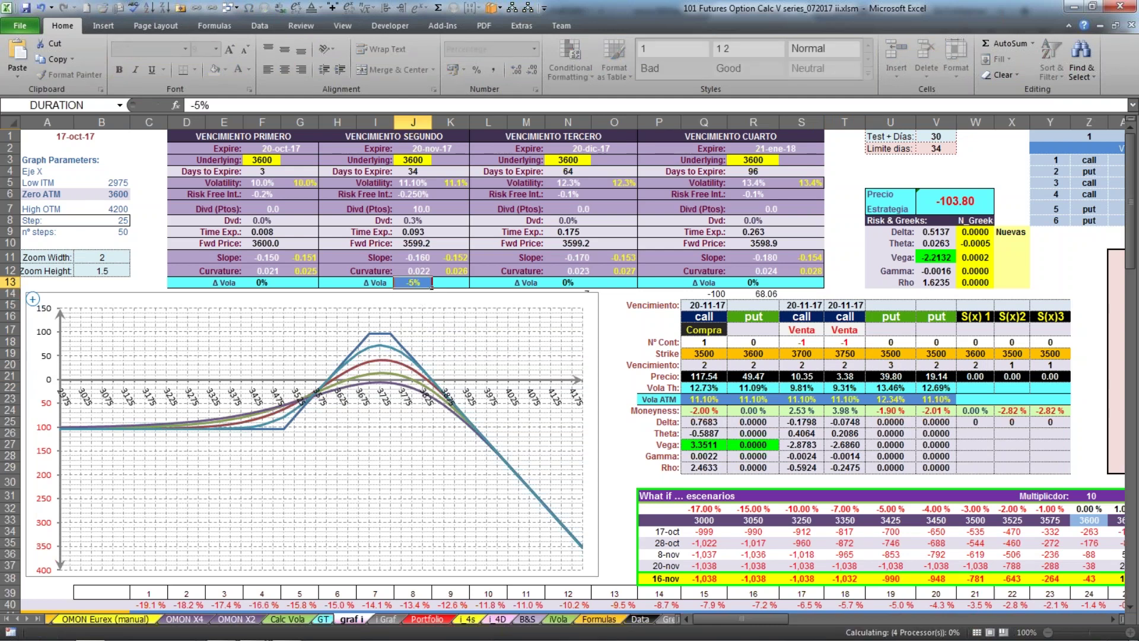
{"action": "key", "text": "Return"}
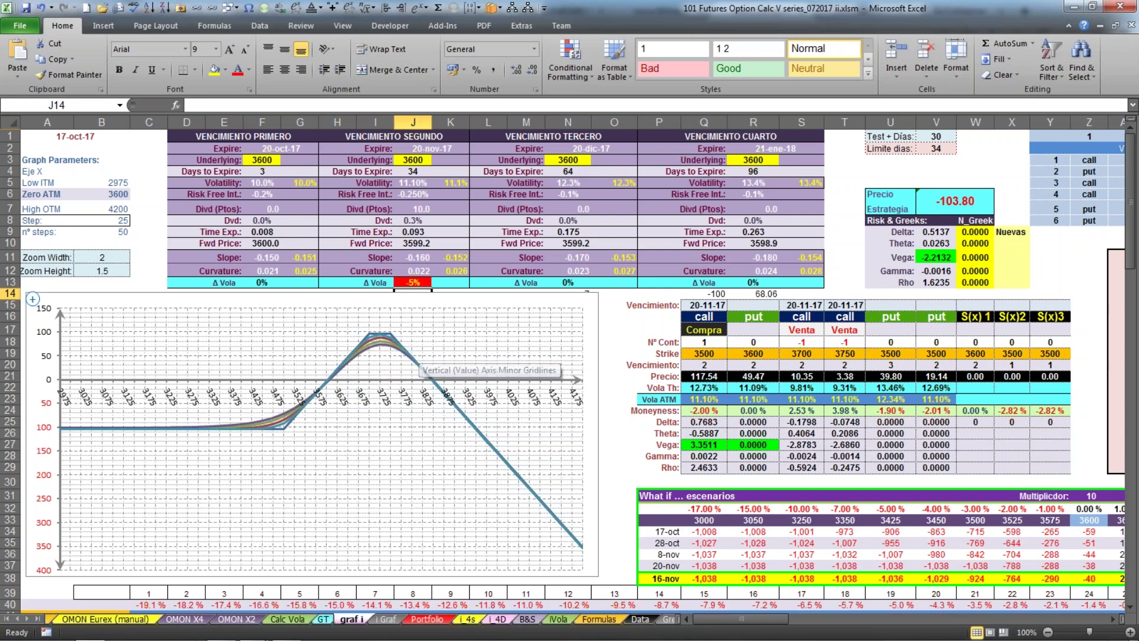
Reset the second expiry's Δ Vola to 0% for the call ladder
{"action": "left_click", "coordinate": [414, 283]}
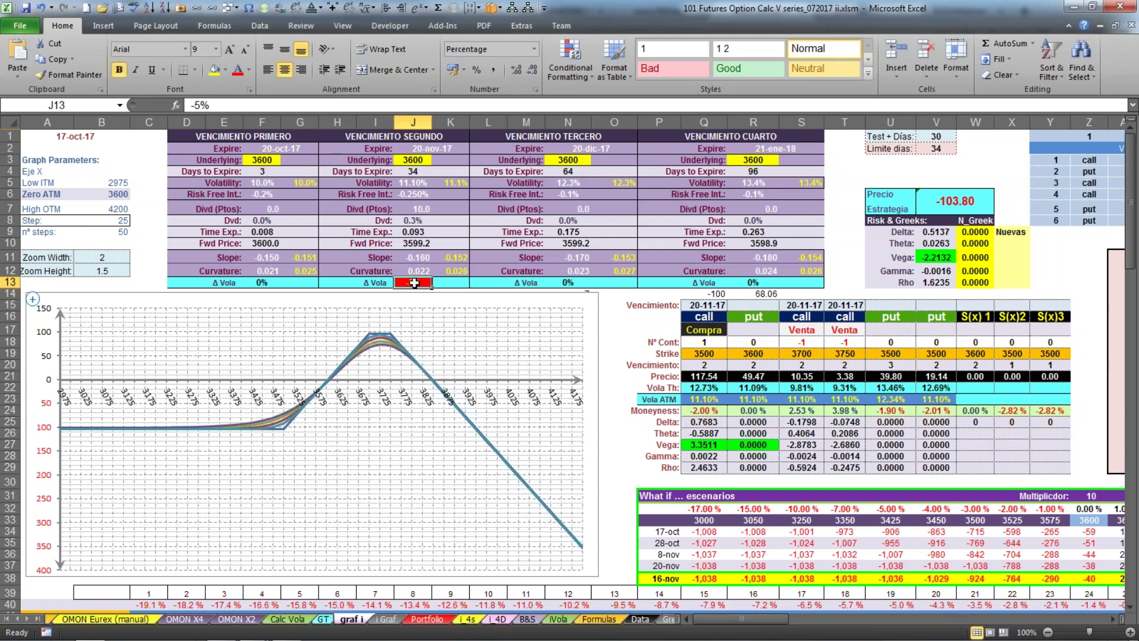
{"action": "type", "text": "0"}
{"action": "key", "text": "Return"}
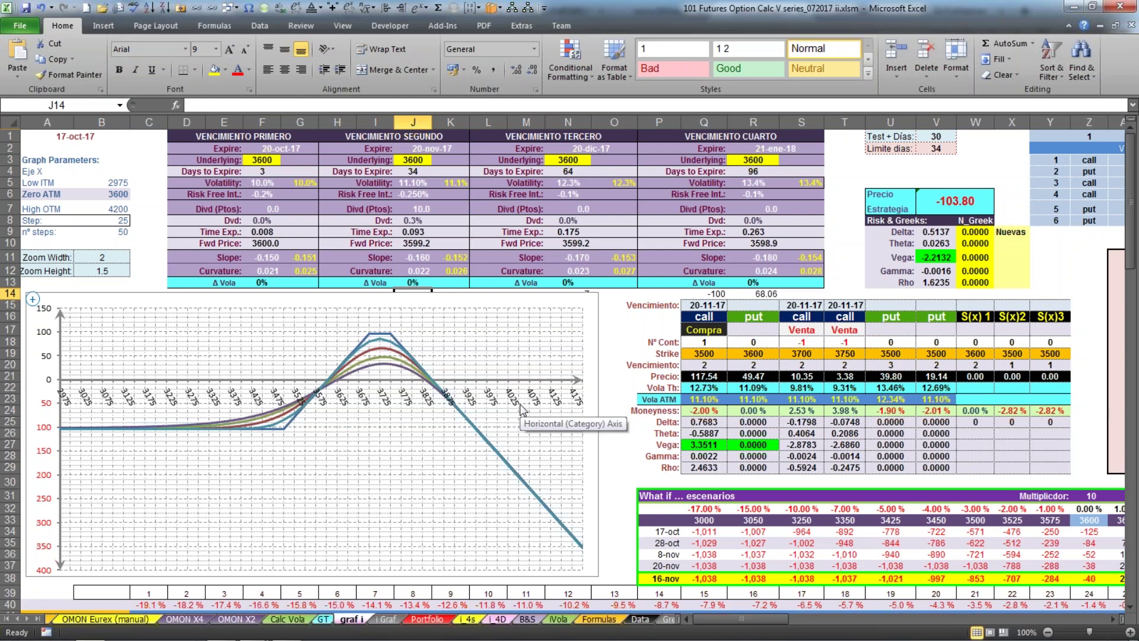
Switch to the 101futures options graph page in Firefox, look over the ladder strategies in the gallery, and return to the Excel workbook
{"action": "mouse_move", "coordinate": [234, 630]}
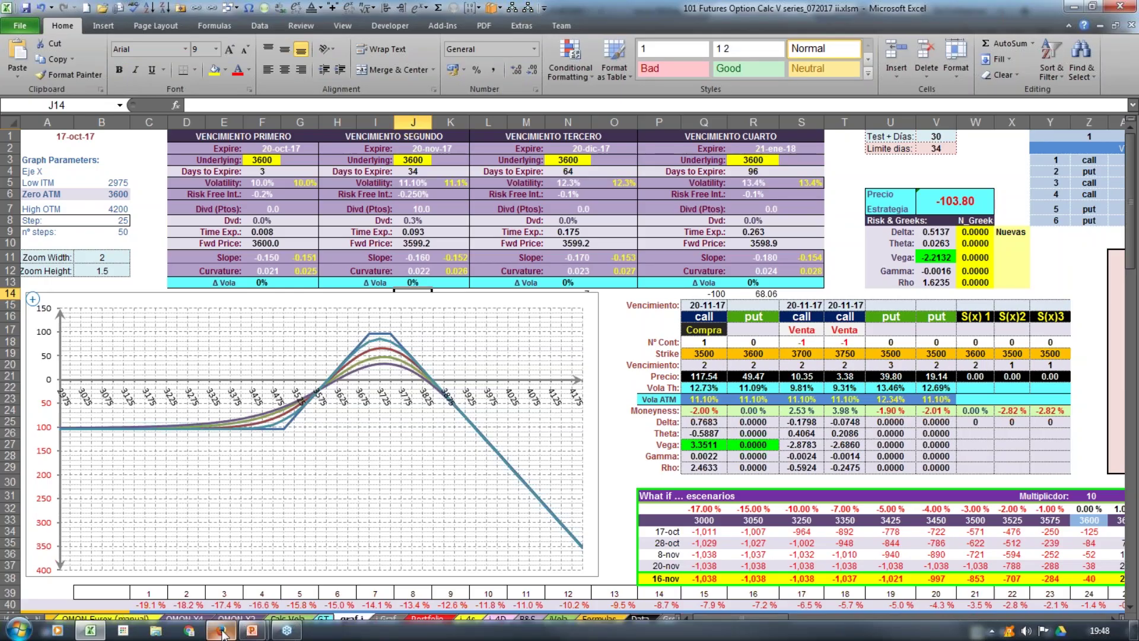
{"action": "left_click", "coordinate": [243, 570]}
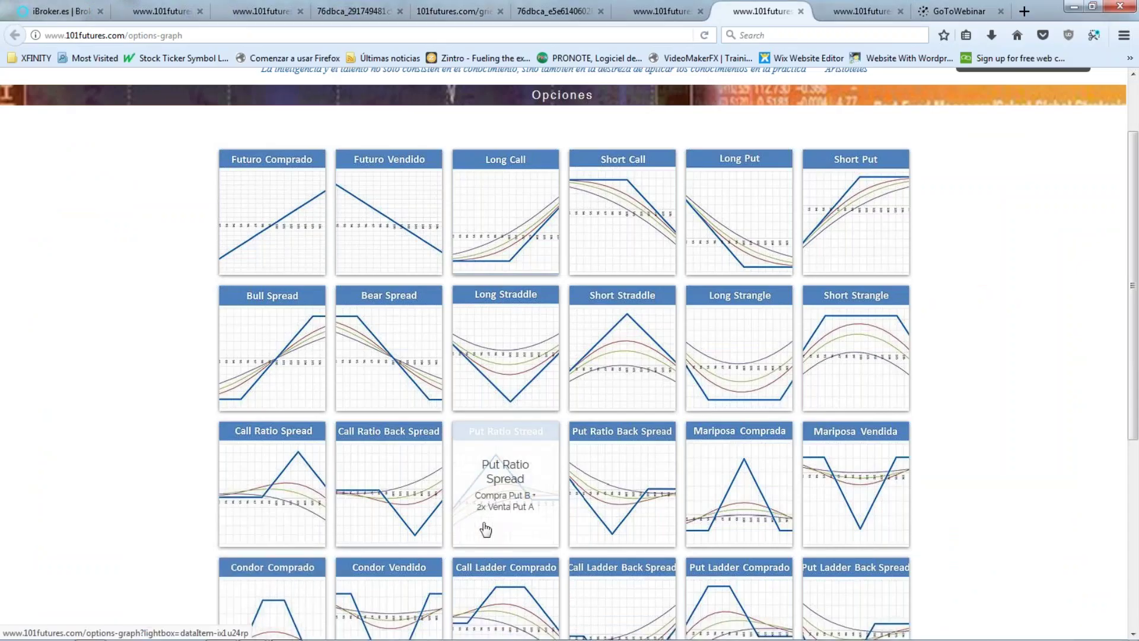
{"action": "scroll", "coordinate": [485, 528], "scroll_direction": "down", "scroll_amount": 3}
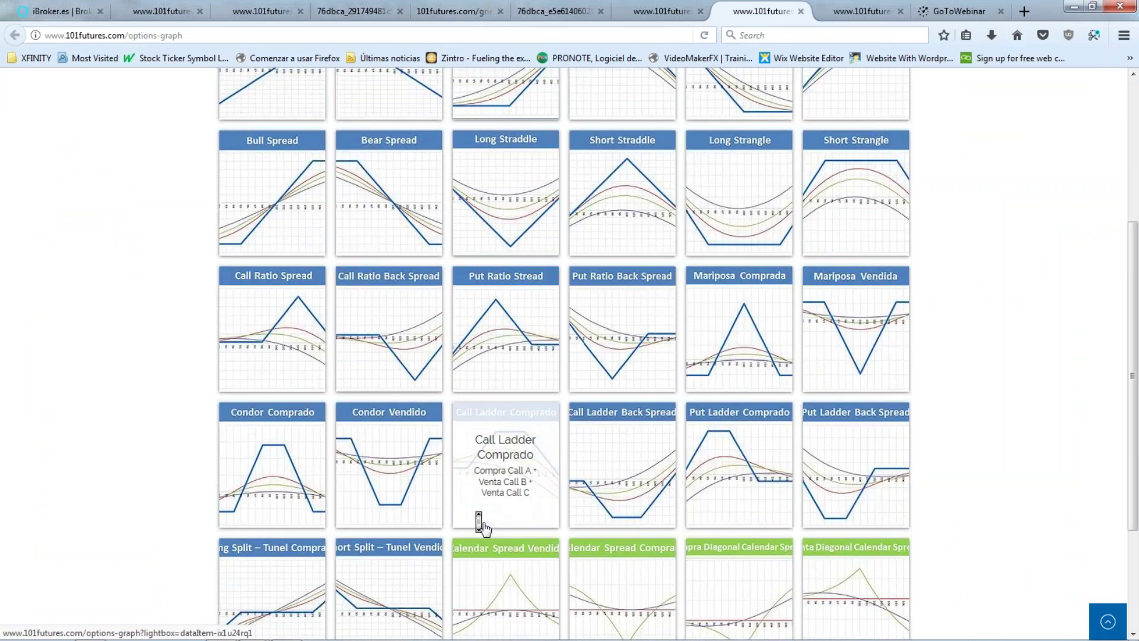
{"action": "scroll", "coordinate": [482, 525], "scroll_direction": "down", "scroll_amount": 1}
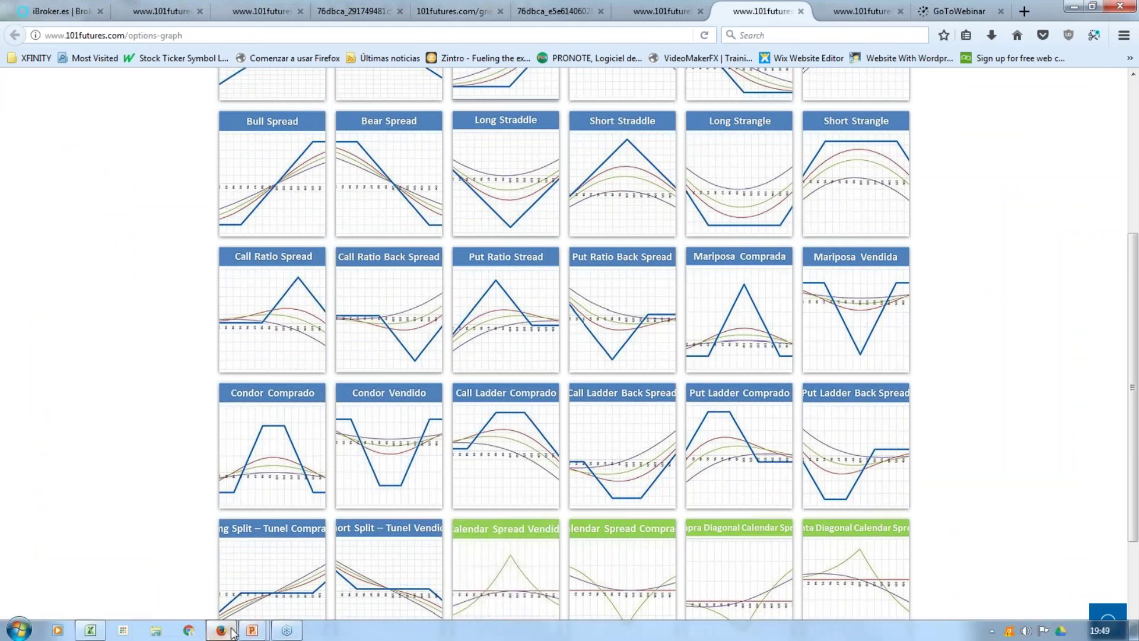
{"action": "left_click", "coordinate": [224, 633]}
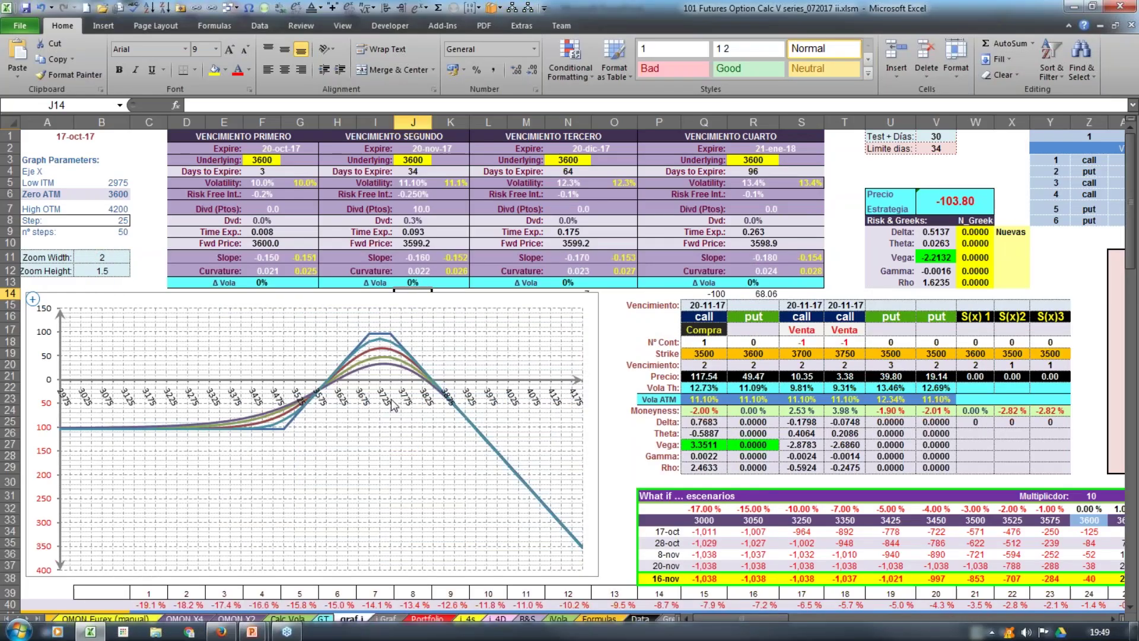
Change the option type of the bought 3500 leg to put
{"action": "left_click", "coordinate": [705, 318]}
{"action": "left_click", "coordinate": [733, 317]}
{"action": "left_click", "coordinate": [689, 337]}
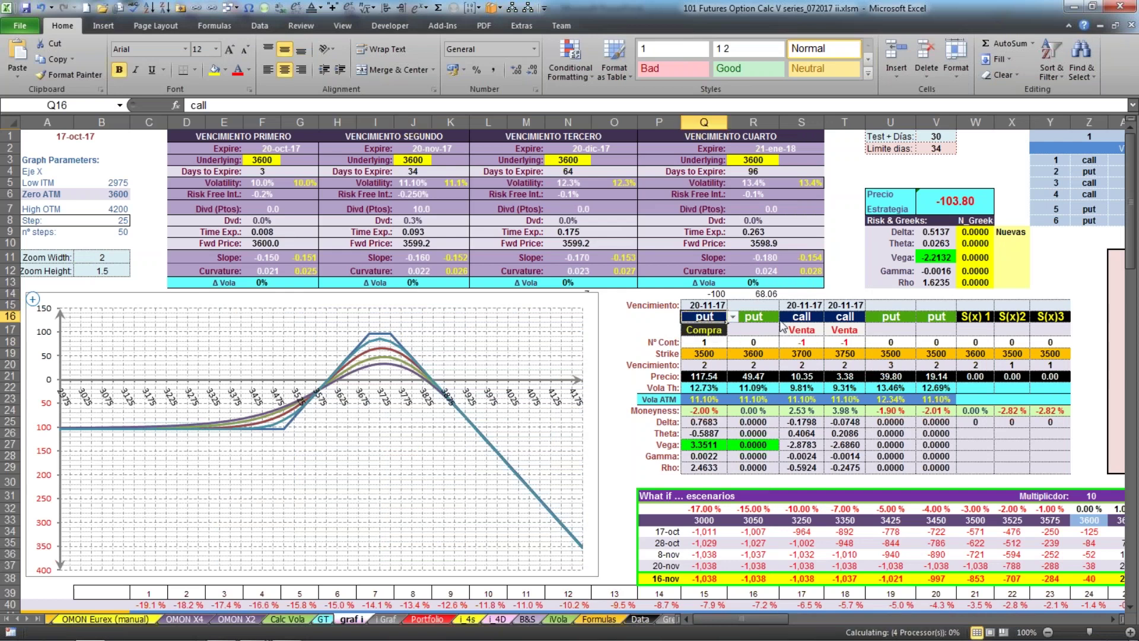
Change the option type of the two sold legs, at strikes 3700 and 3750, to put
{"action": "left_click", "coordinate": [799, 317]}
{"action": "left_click", "coordinate": [829, 317]}
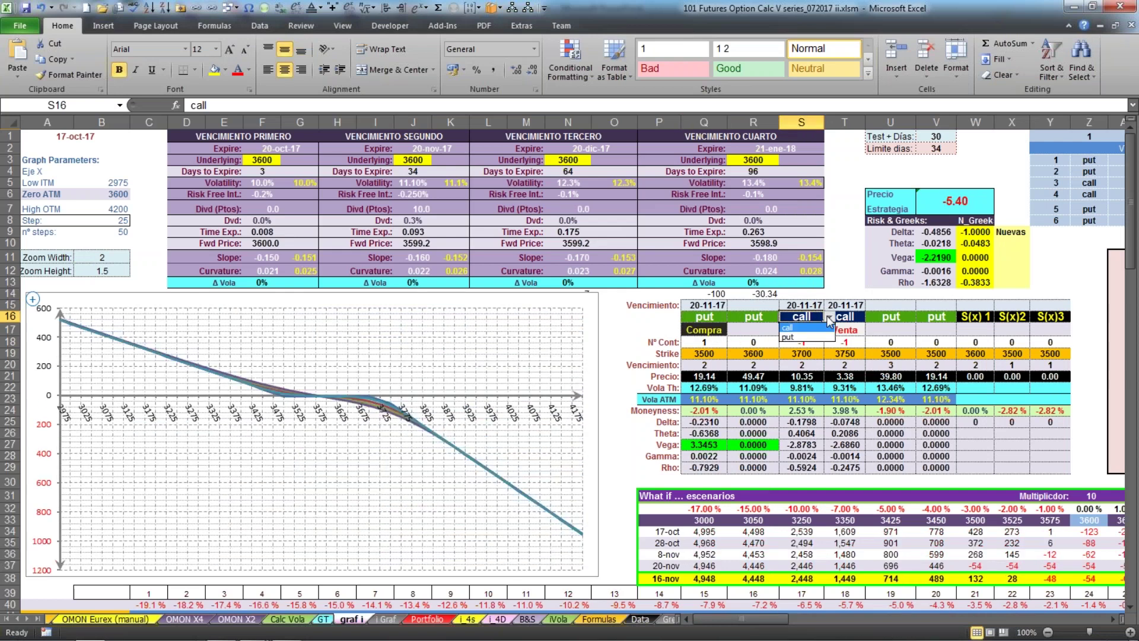
{"action": "left_click", "coordinate": [804, 338]}
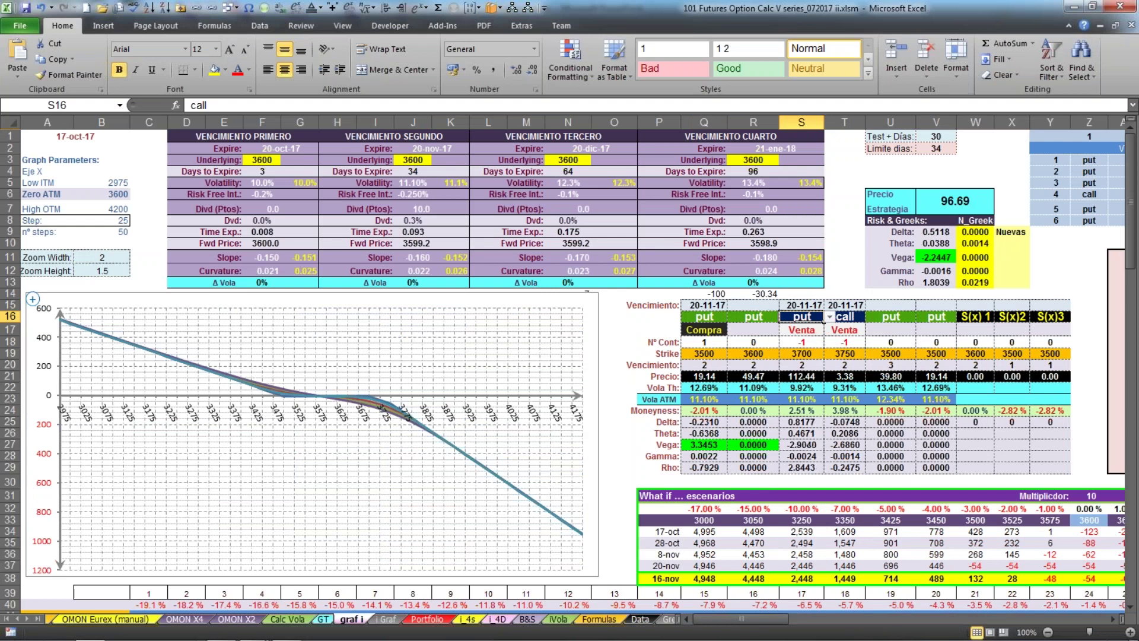
{"action": "left_click", "coordinate": [857, 315]}
{"action": "left_click", "coordinate": [870, 319]}
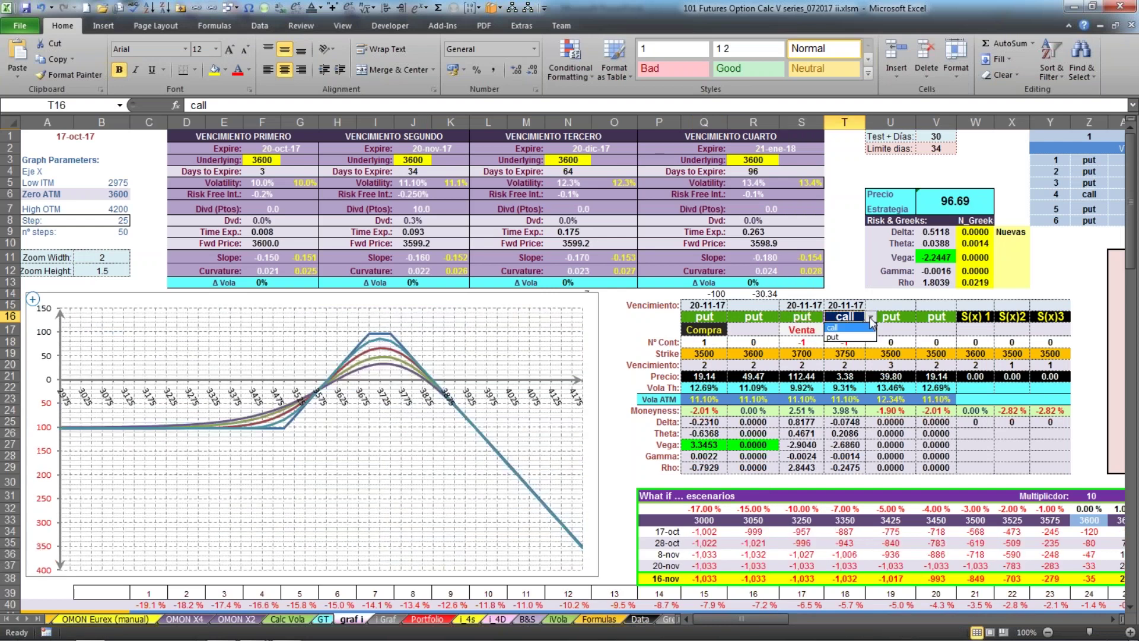
{"action": "left_click", "coordinate": [857, 336]}
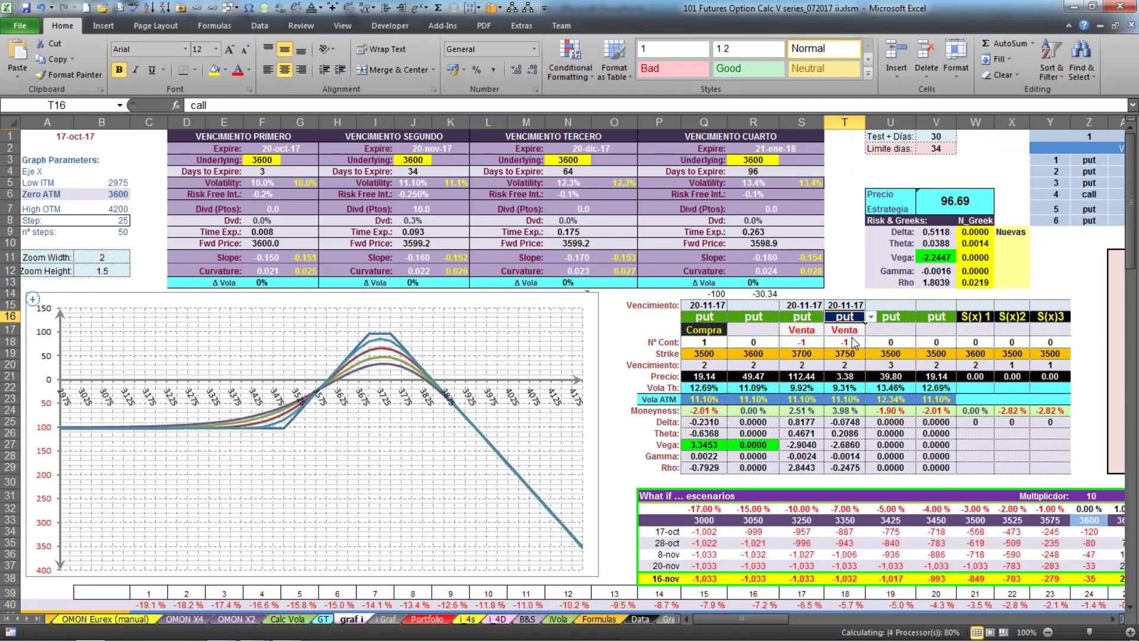
Set the put ladder's strikes to 3650 for the bought leg and 3500 and 3450 for the two sold legs
{"action": "left_click", "coordinate": [709, 354]}
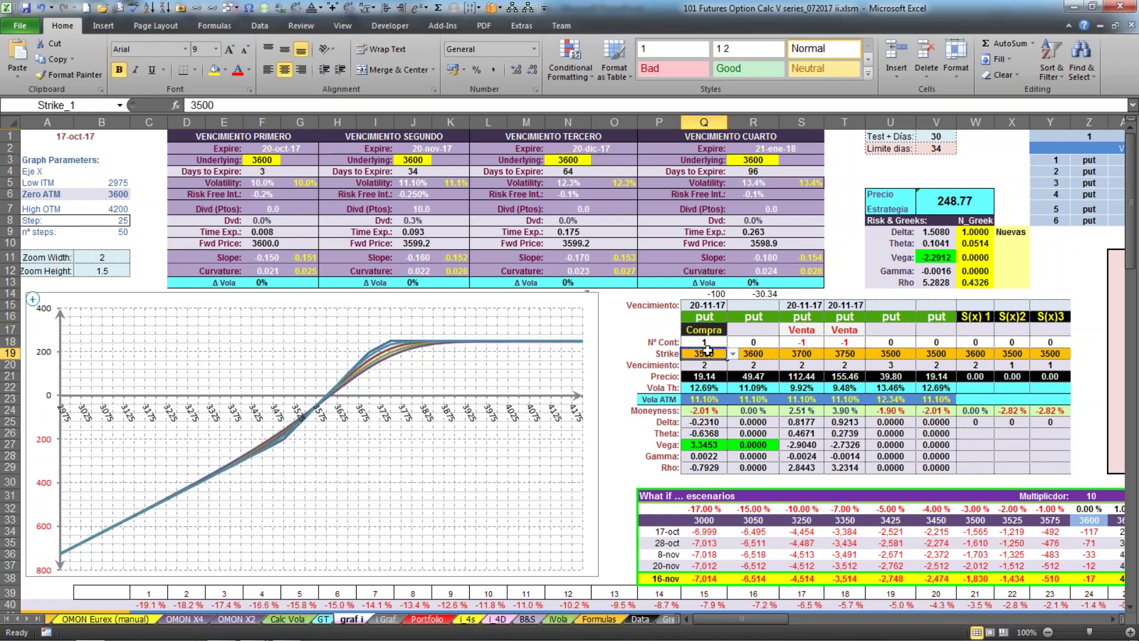
{"action": "type", "text": "37"}
{"action": "key", "text": "BackSpace"}
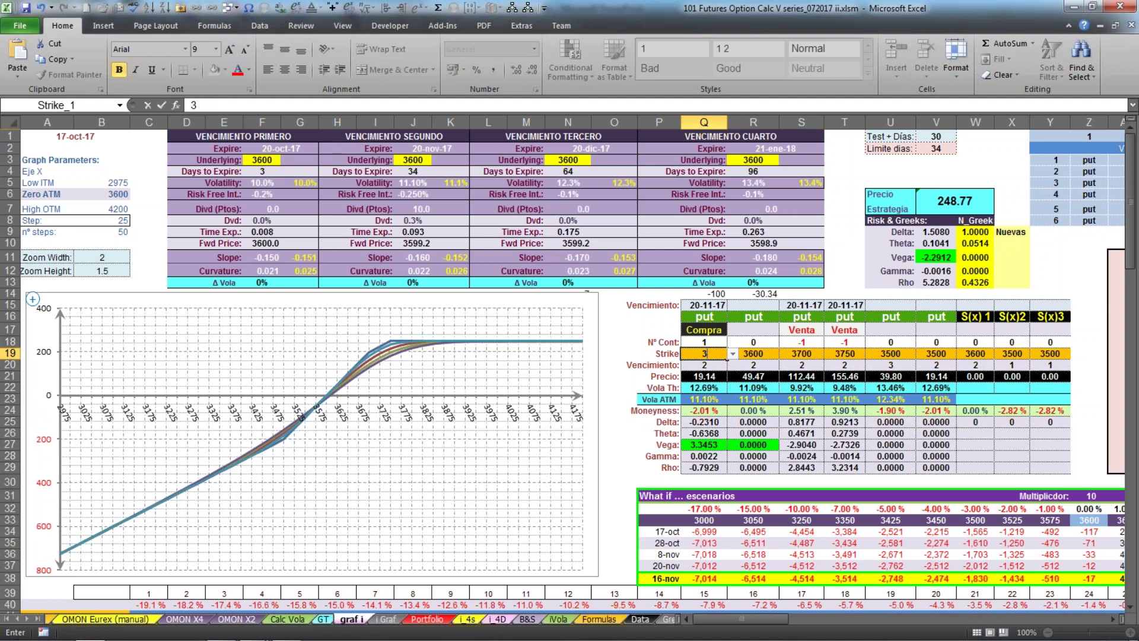
{"action": "type", "text": "650"}
{"action": "key", "text": "Return"}
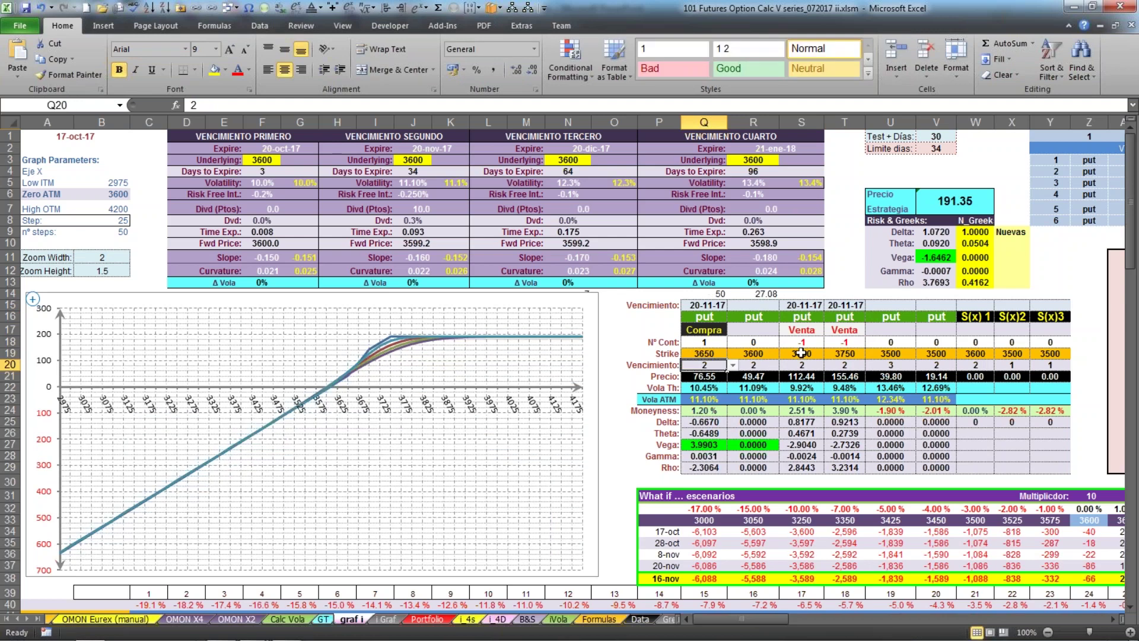
{"action": "left_click", "coordinate": [801, 353]}
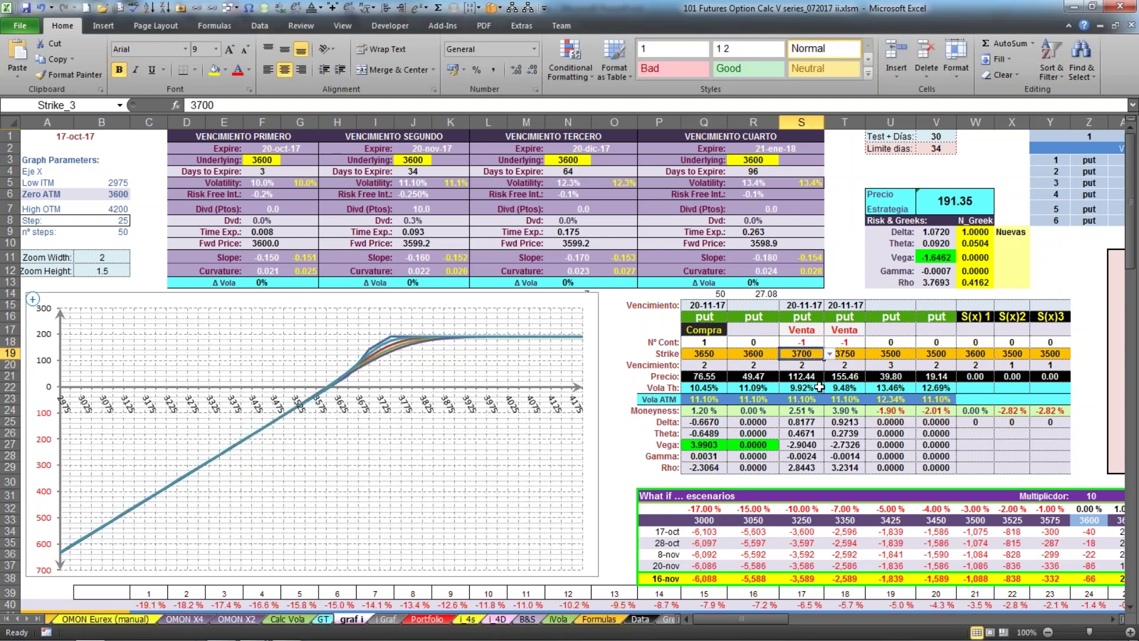
{"action": "type", "text": "3500"}
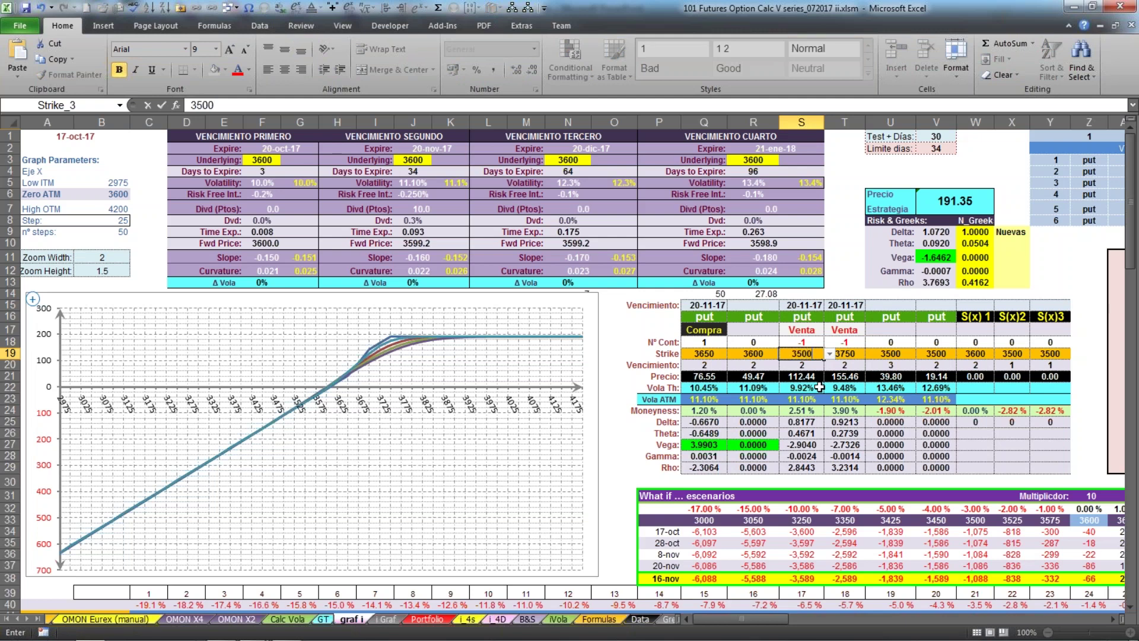
{"action": "key", "text": "Tab"}
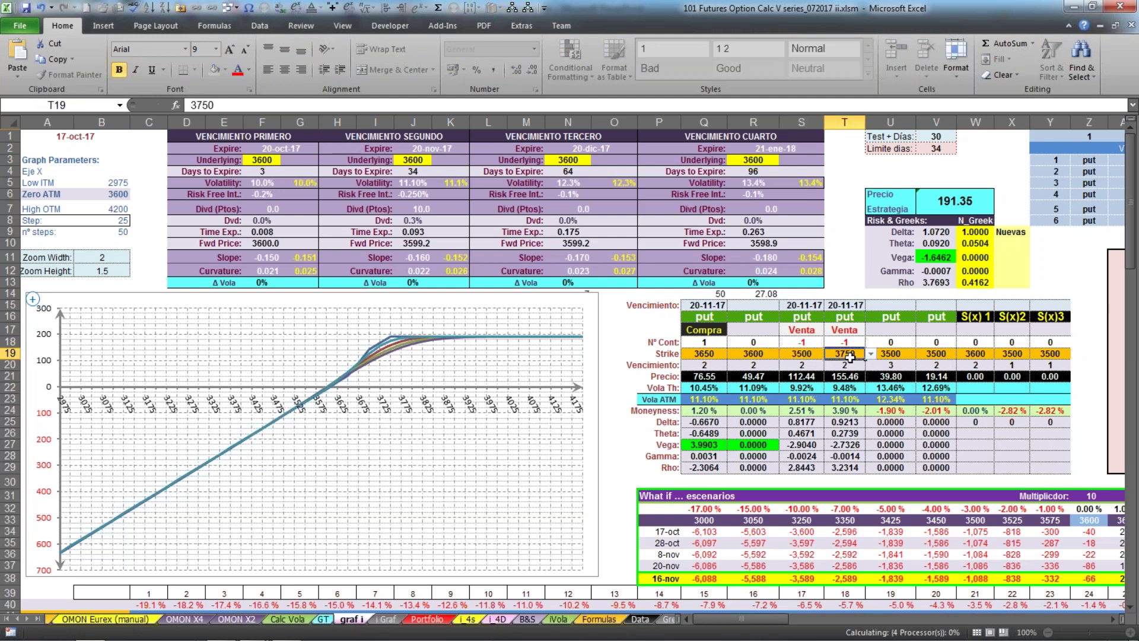
{"action": "type", "text": "3450"}
{"action": "key", "text": "Return"}
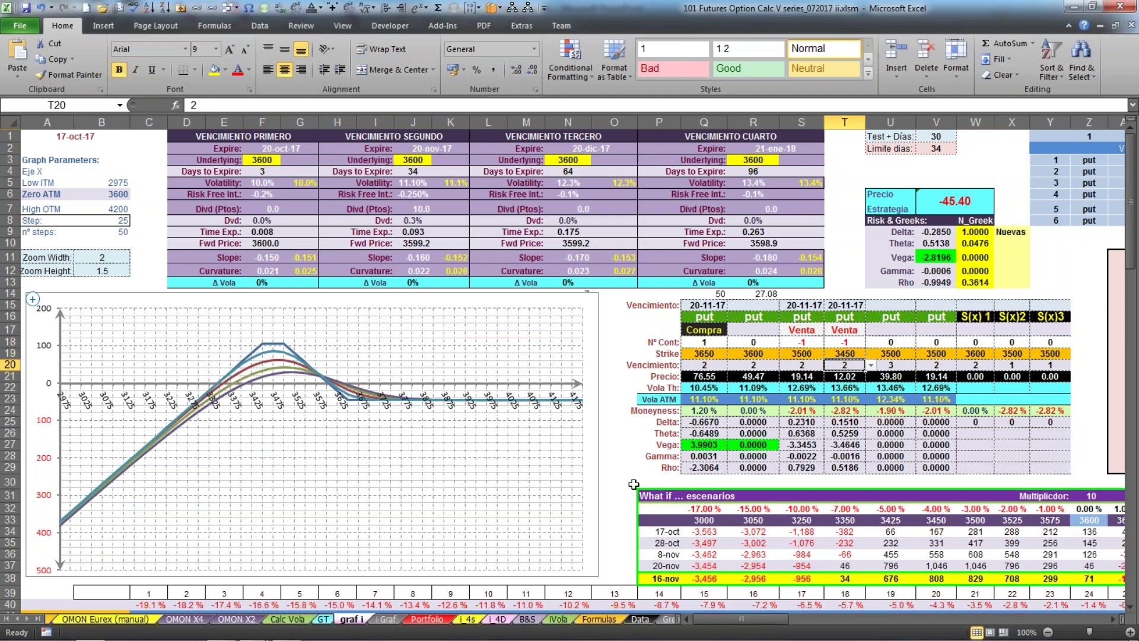
Test the put ladder's volatility response with the second expiry's Δ Vola at 5% and -5%, and reset it to 0%
{"action": "left_click", "coordinate": [929, 259]}
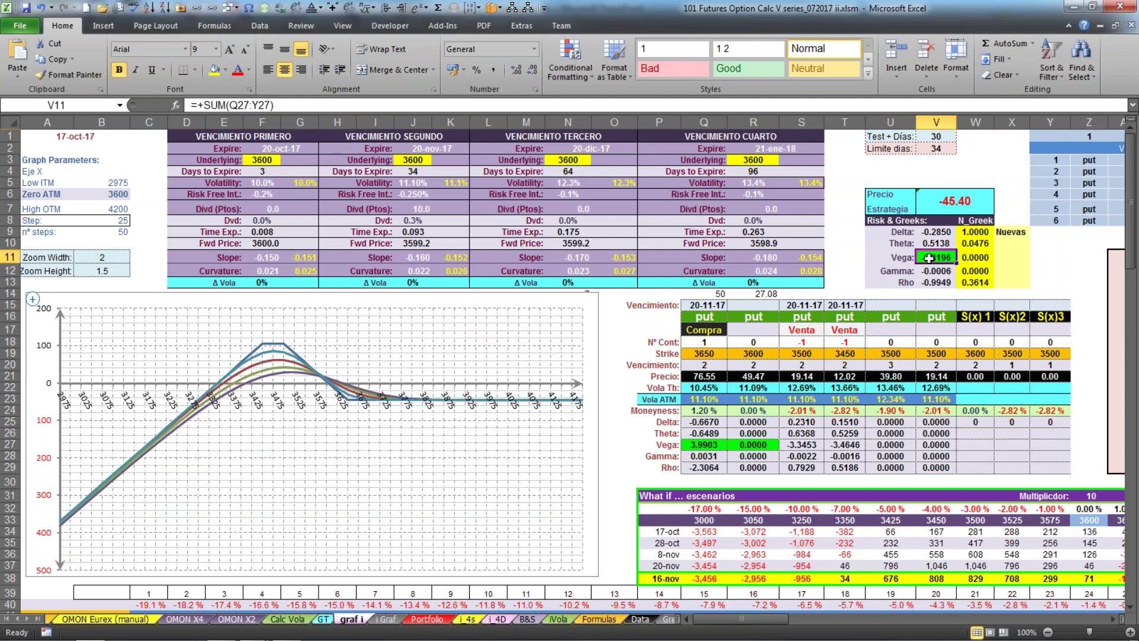
{"action": "left_click", "coordinate": [413, 282]}
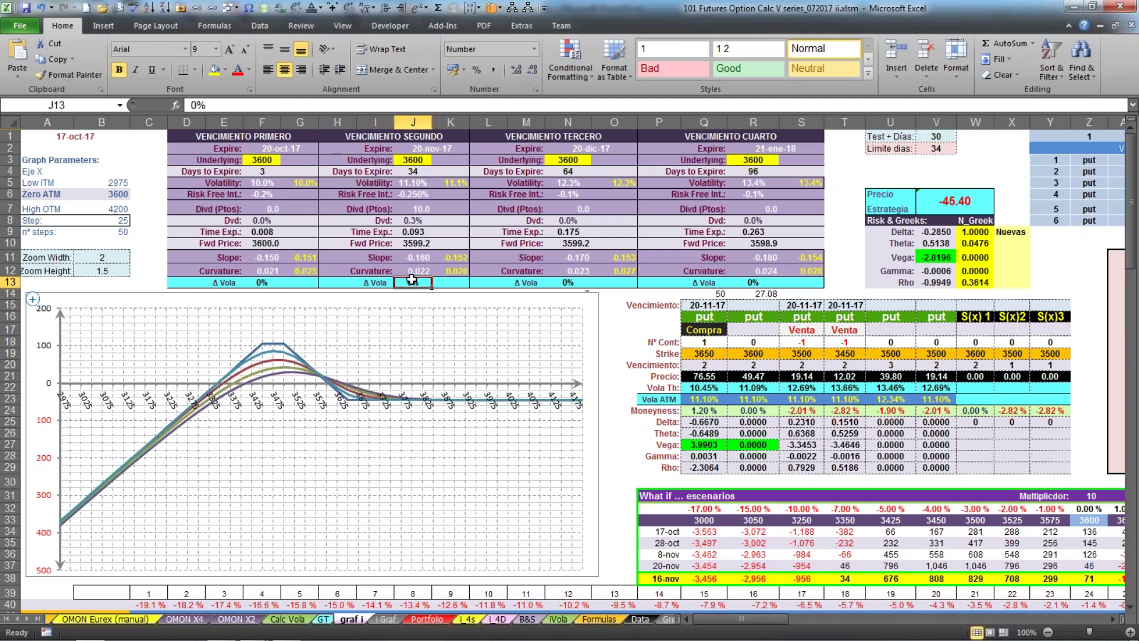
{"action": "type", "text": "5"}
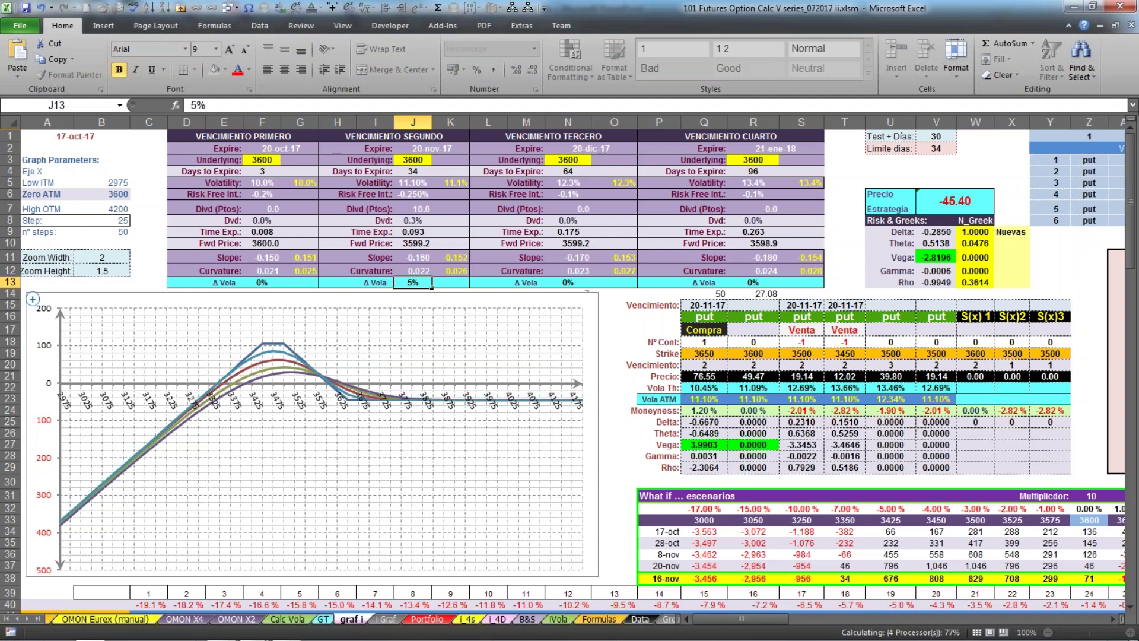
{"action": "key", "text": "Return"}
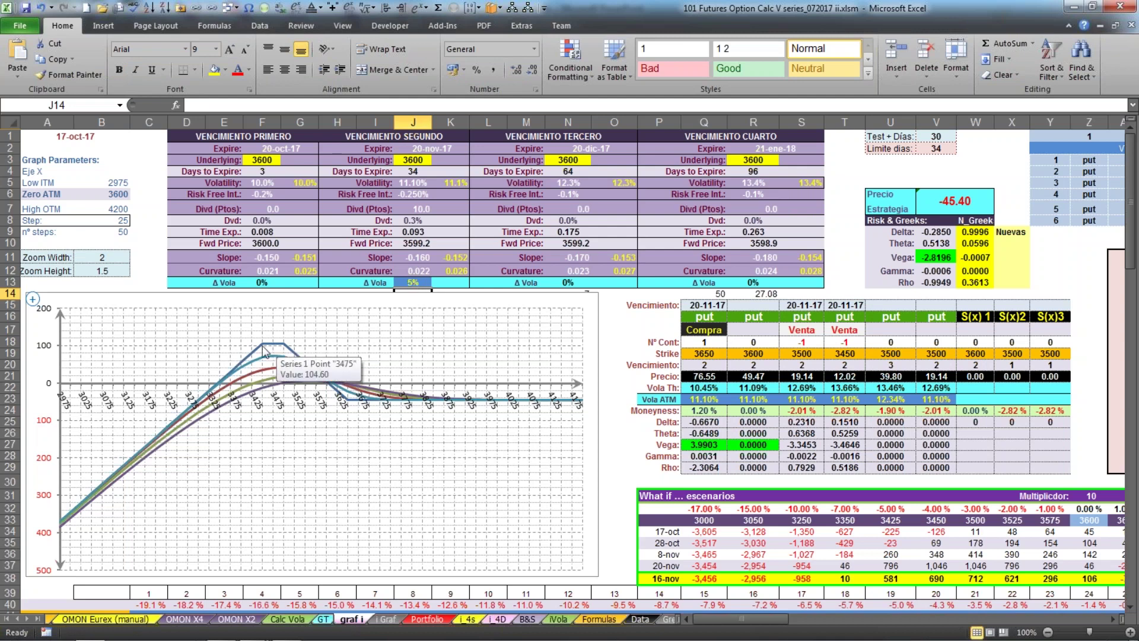
{"action": "key", "text": "Up"}
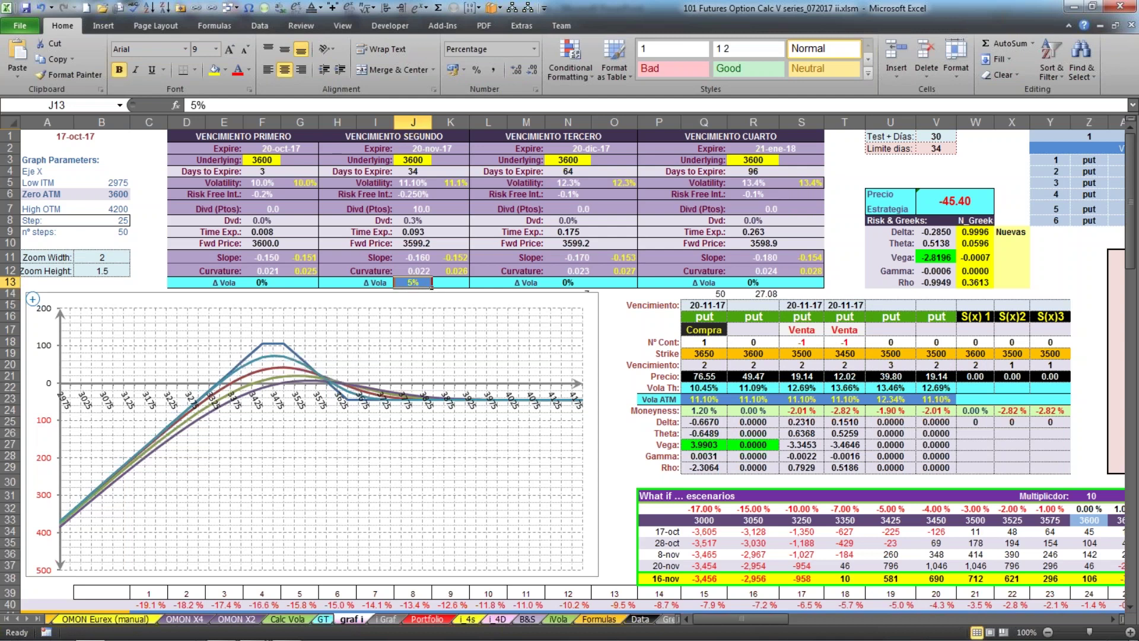
{"action": "type", "text": "-5%"}
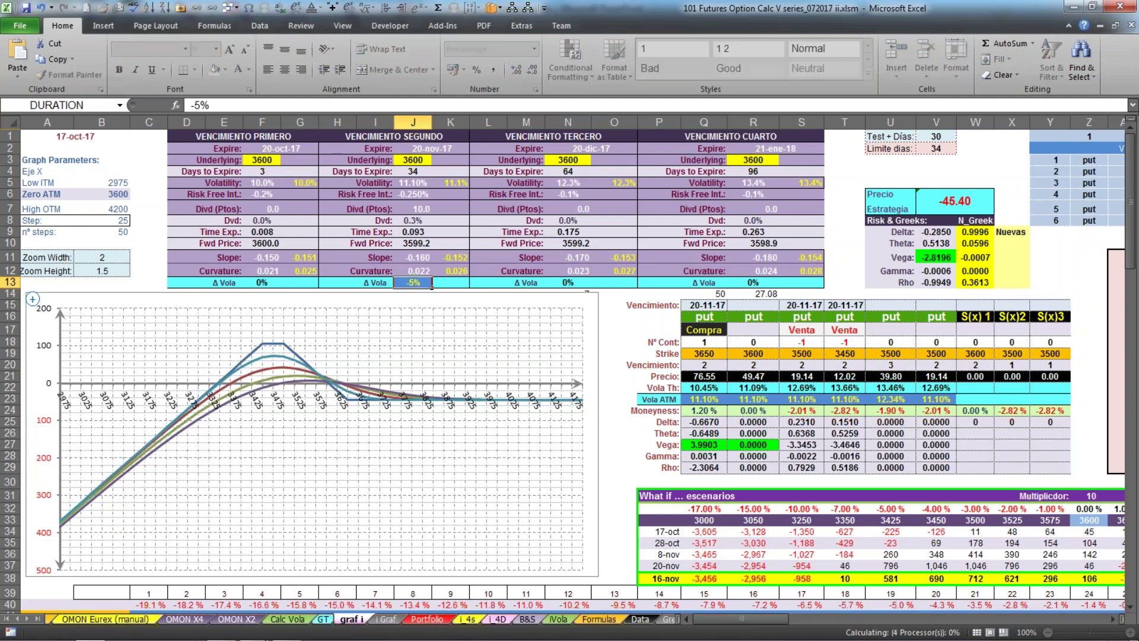
{"action": "key", "text": "Return"}
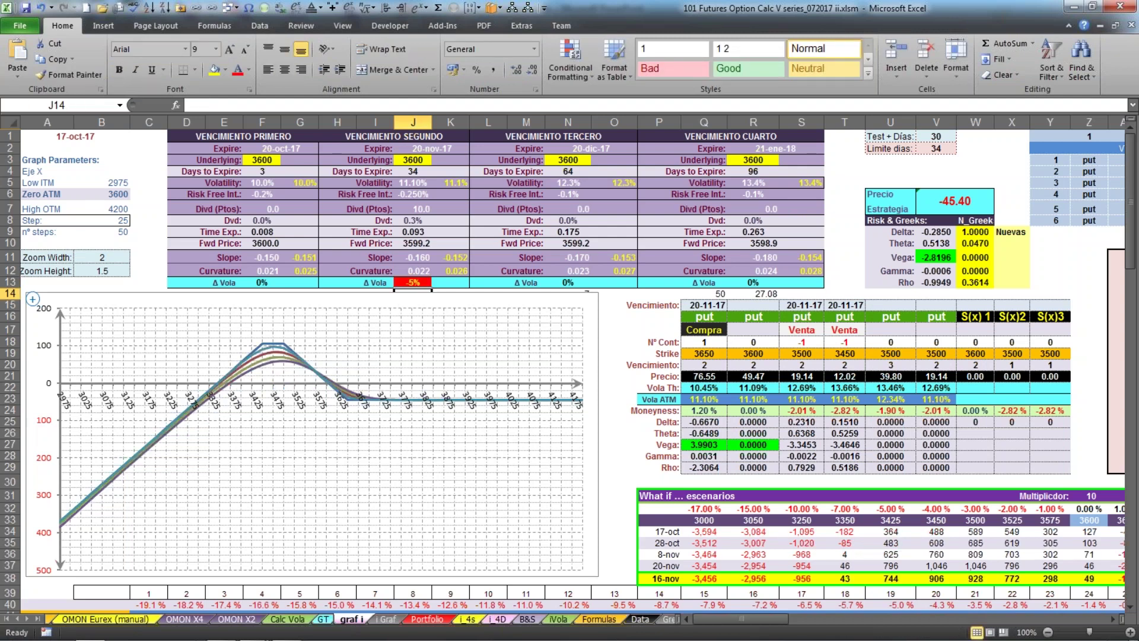
{"action": "key", "text": "Up"}
{"action": "type", "text": "0"}
{"action": "key", "text": "ctrl+Return"}
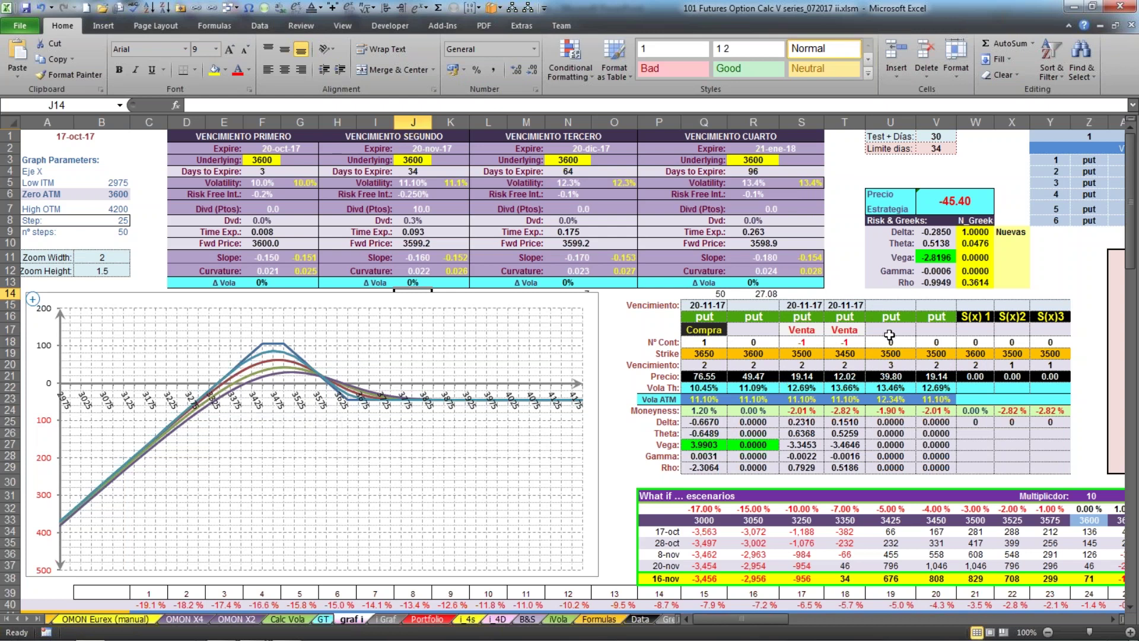
Add a second bought put to the strategy with 1 contract at strike 3400
{"action": "left_click", "coordinate": [754, 330]}
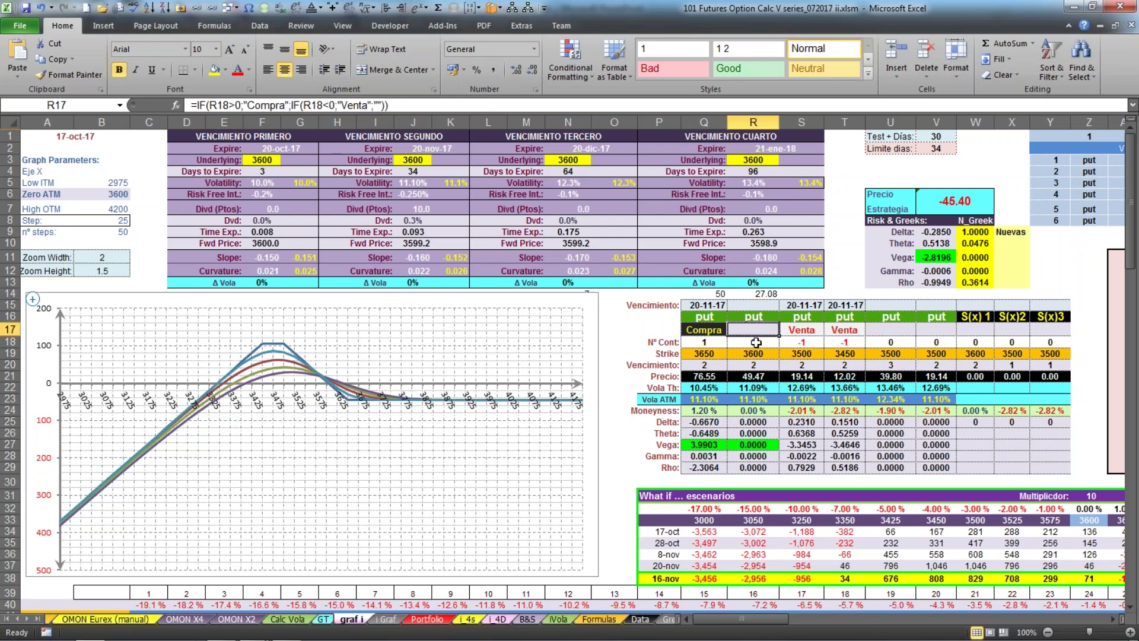
{"action": "left_click", "coordinate": [756, 342]}
{"action": "type", "text": "1"}
{"action": "left_click", "coordinate": [754, 353]}
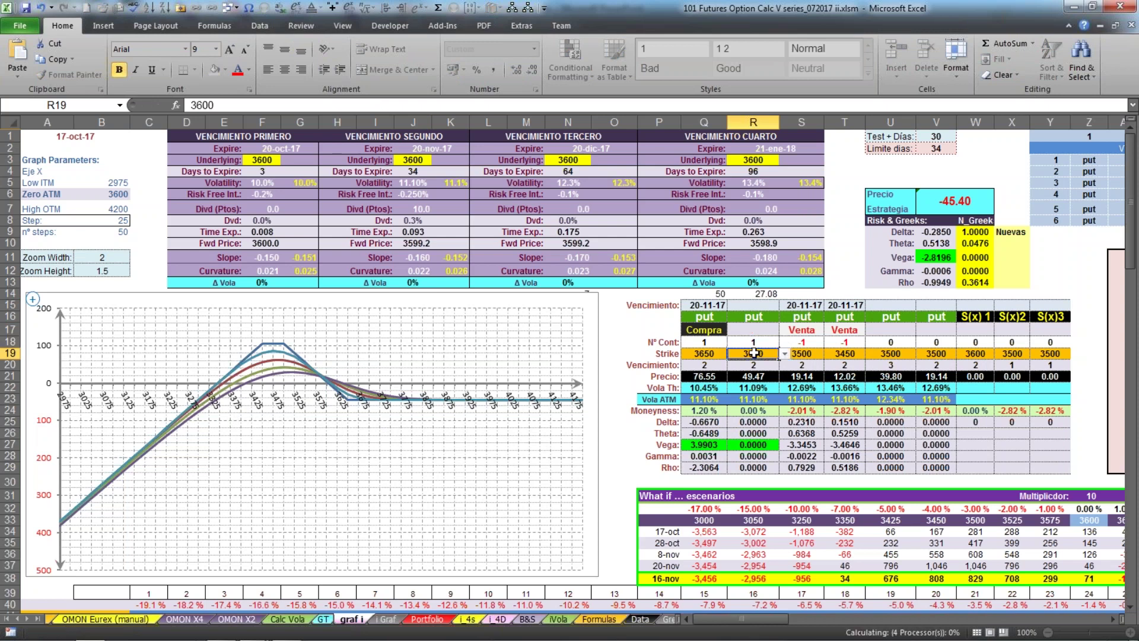
{"action": "type", "text": "3400"}
{"action": "key", "text": "Return"}
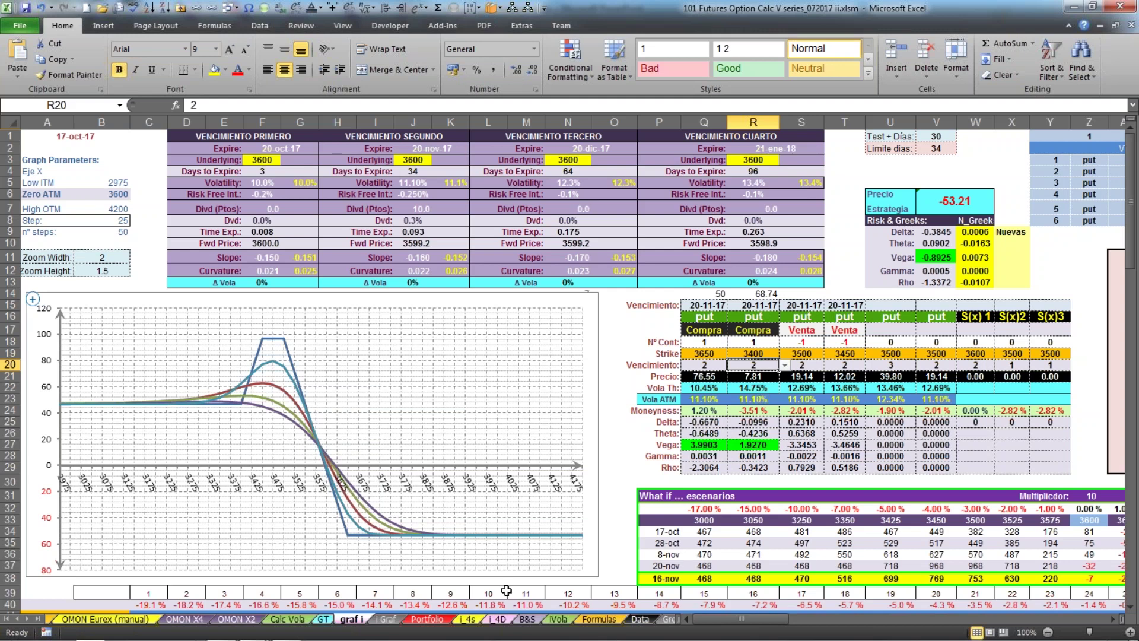
Try strike 3500 for the second bought put and return the strike to 3400
{"action": "left_click", "coordinate": [750, 353]}
{"action": "type", "text": "3500"}
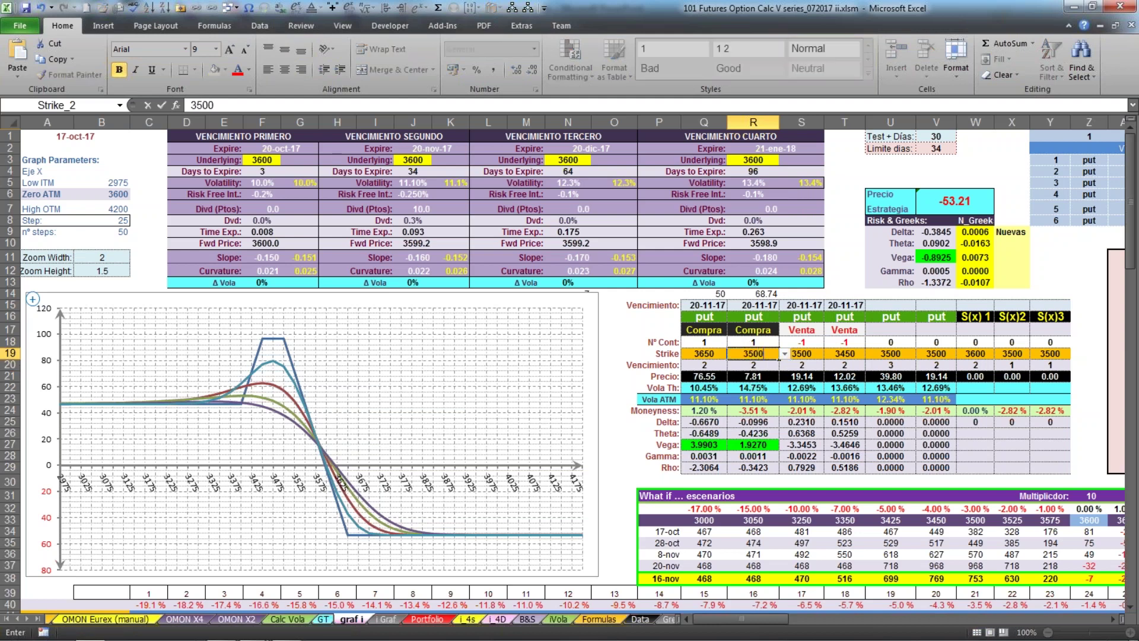
{"action": "key", "text": "Return"}
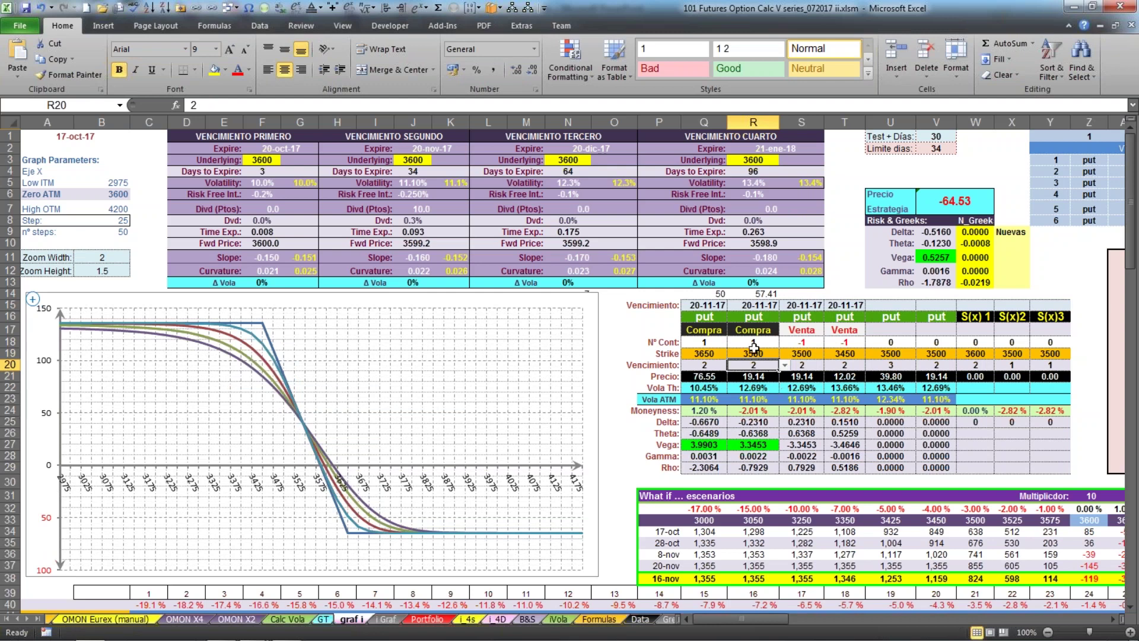
{"action": "left_click", "coordinate": [816, 351]}
{"action": "left_click", "coordinate": [749, 353]}
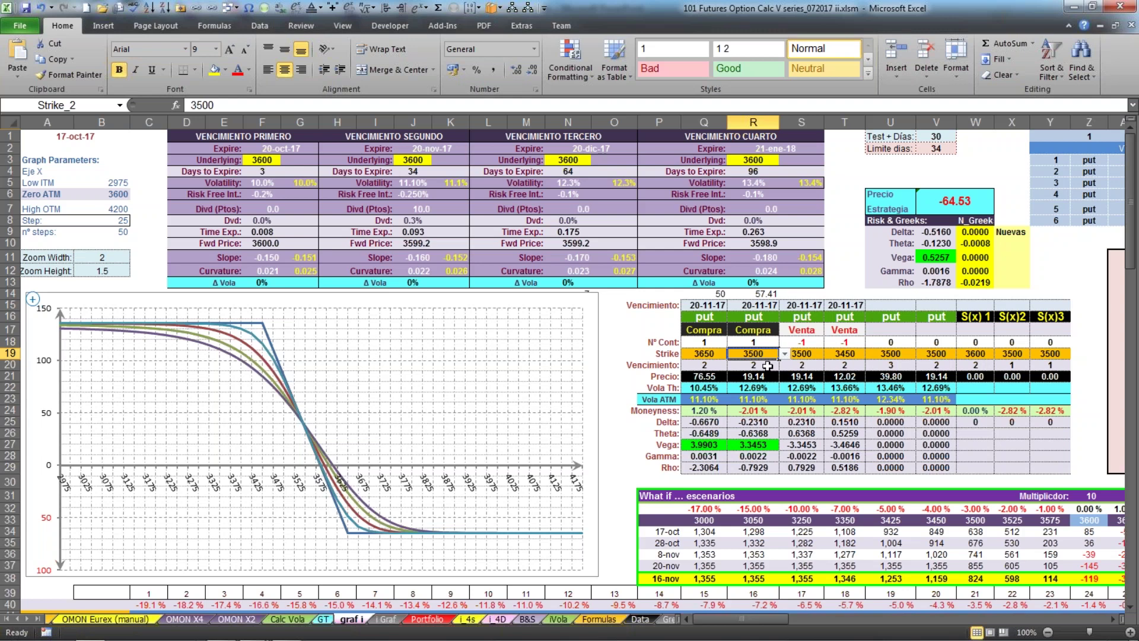
{"action": "type", "text": "3400"}
{"action": "key", "text": "Return"}
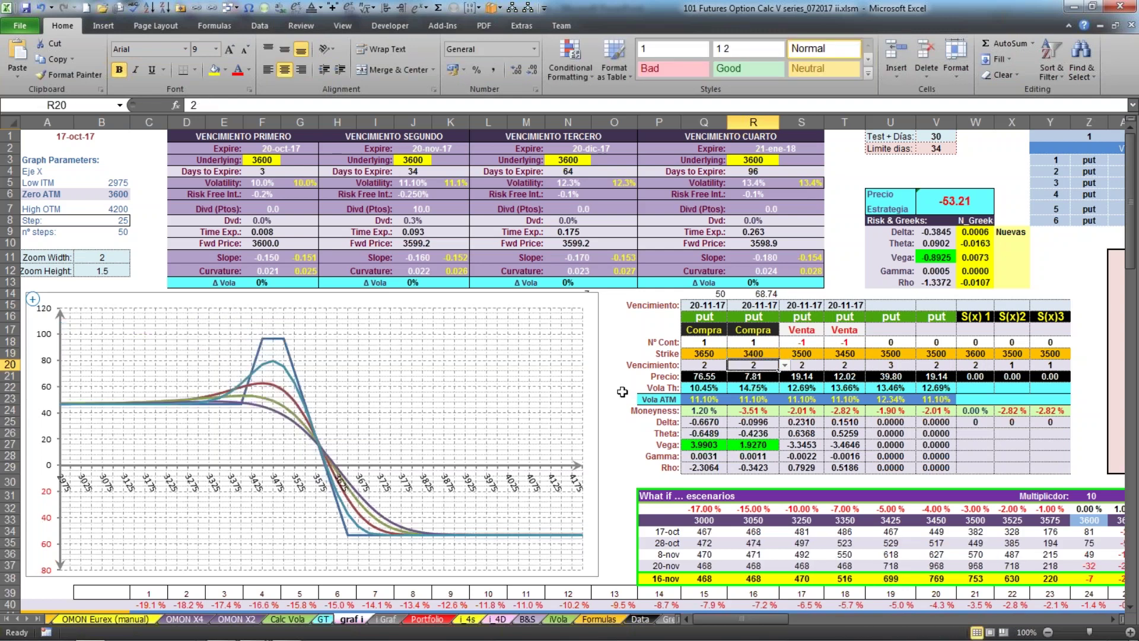
Examine the payoff curve, the strikes of the four put legs and the overall strategy price
{"action": "mouse_move", "coordinate": [252, 406]}
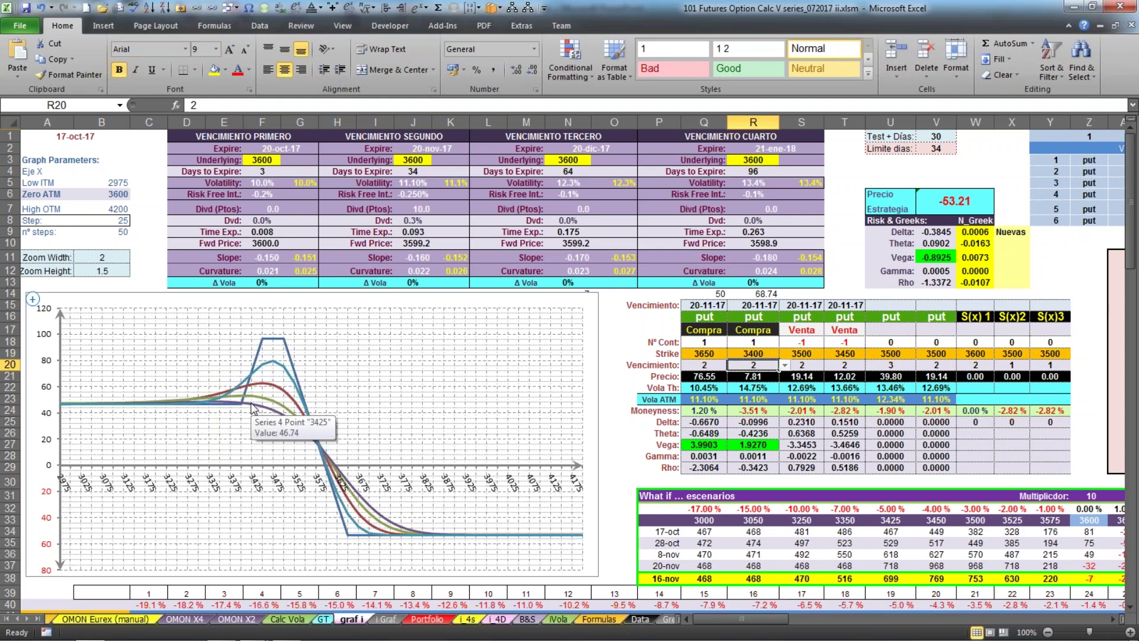
{"action": "left_click", "coordinate": [704, 355]}
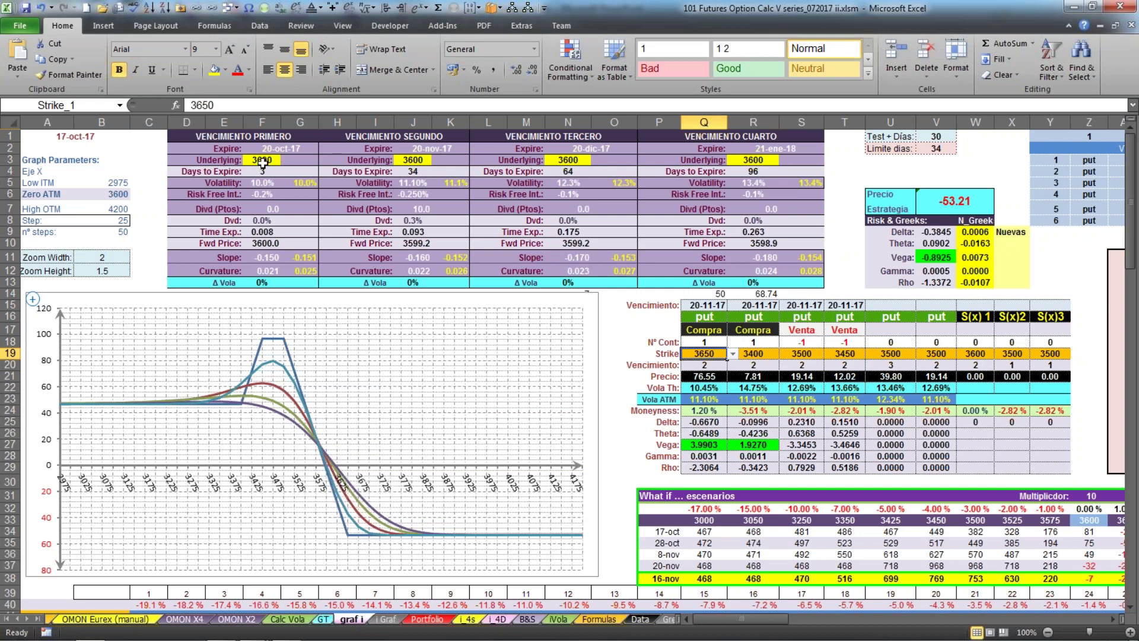
{"action": "left_click", "coordinate": [755, 351]}
{"action": "left_click", "coordinate": [753, 377]}
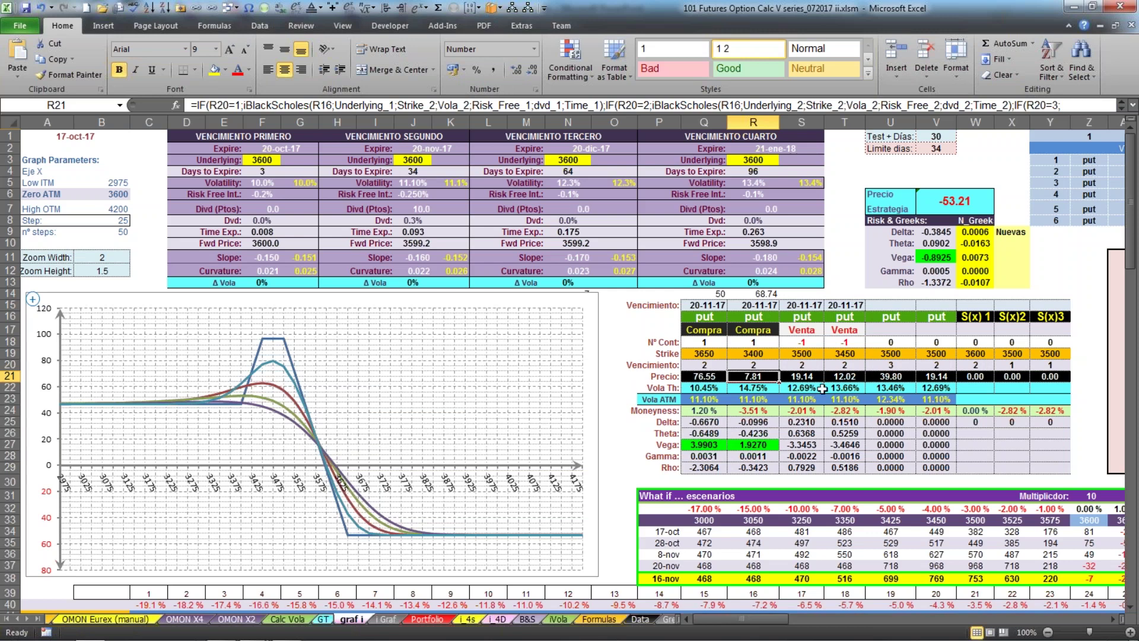
{"action": "left_click", "coordinate": [810, 354]}
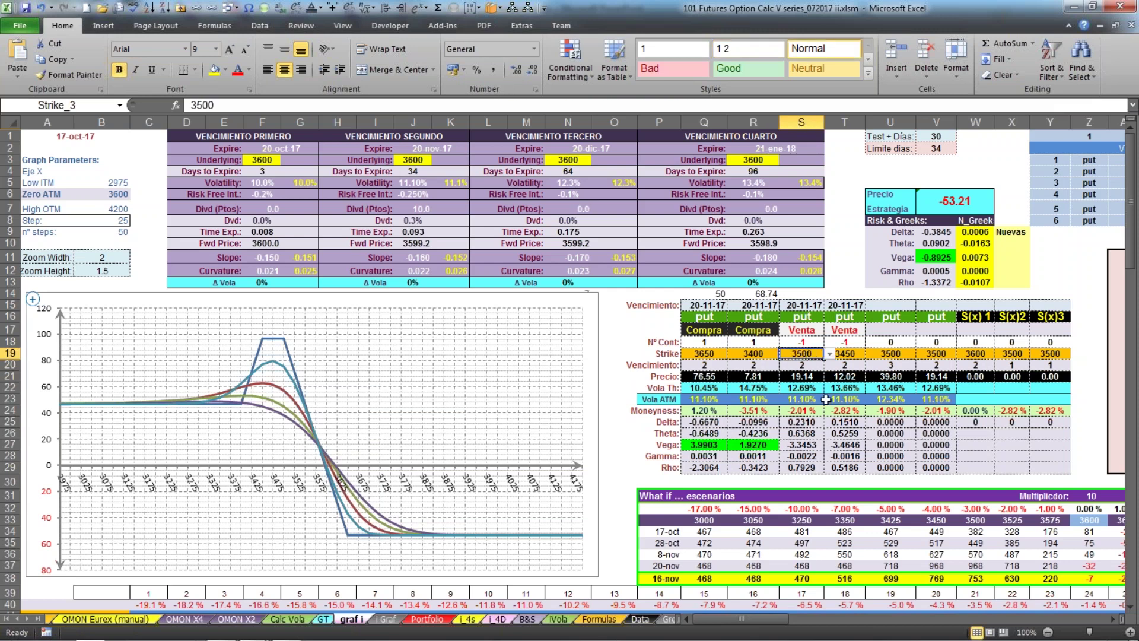
{"action": "left_click", "coordinate": [860, 358]}
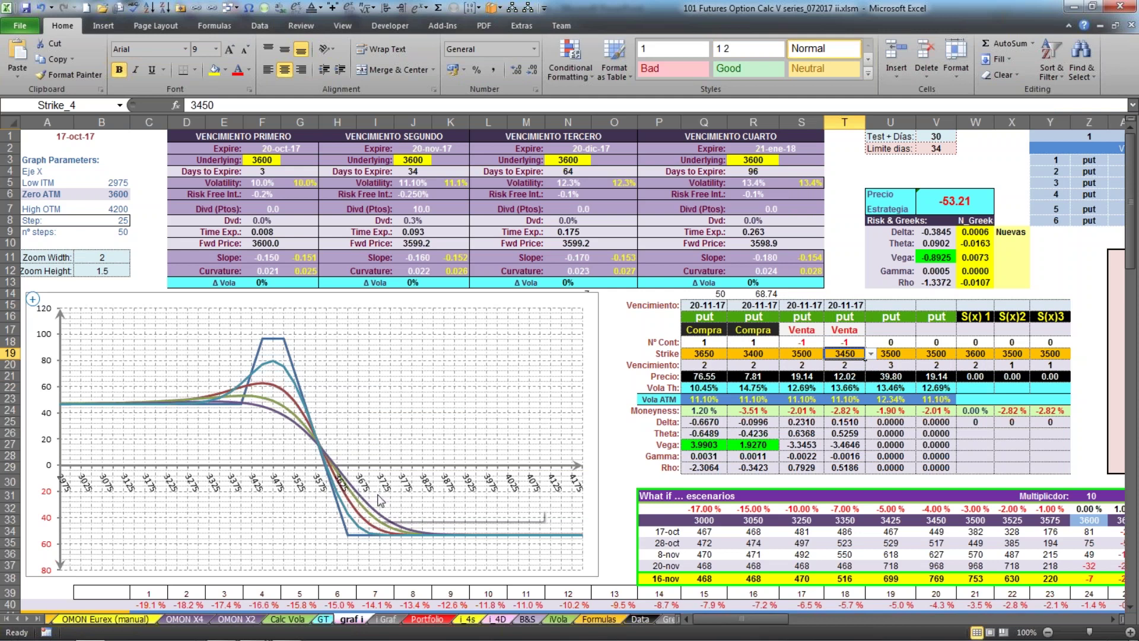
{"action": "left_click", "coordinate": [966, 199]}
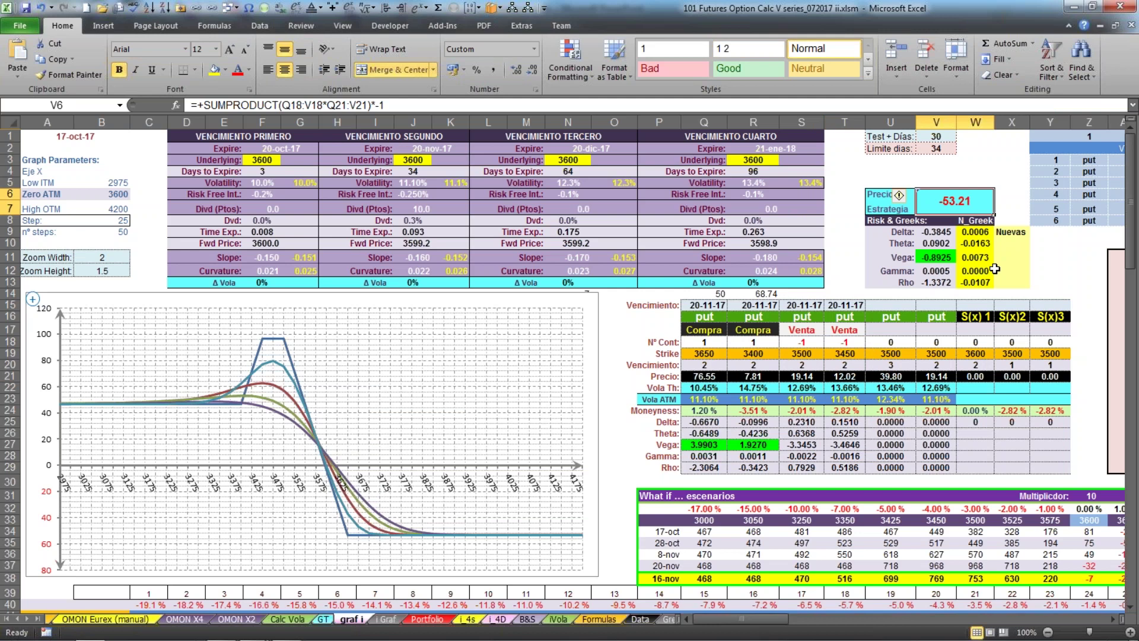
Examine the dated profit and loss rows across underlying prices and the what-if scenarios for the upper price range
{"action": "scroll", "coordinate": [995, 269], "scroll_direction": "down", "scroll_amount": 8}
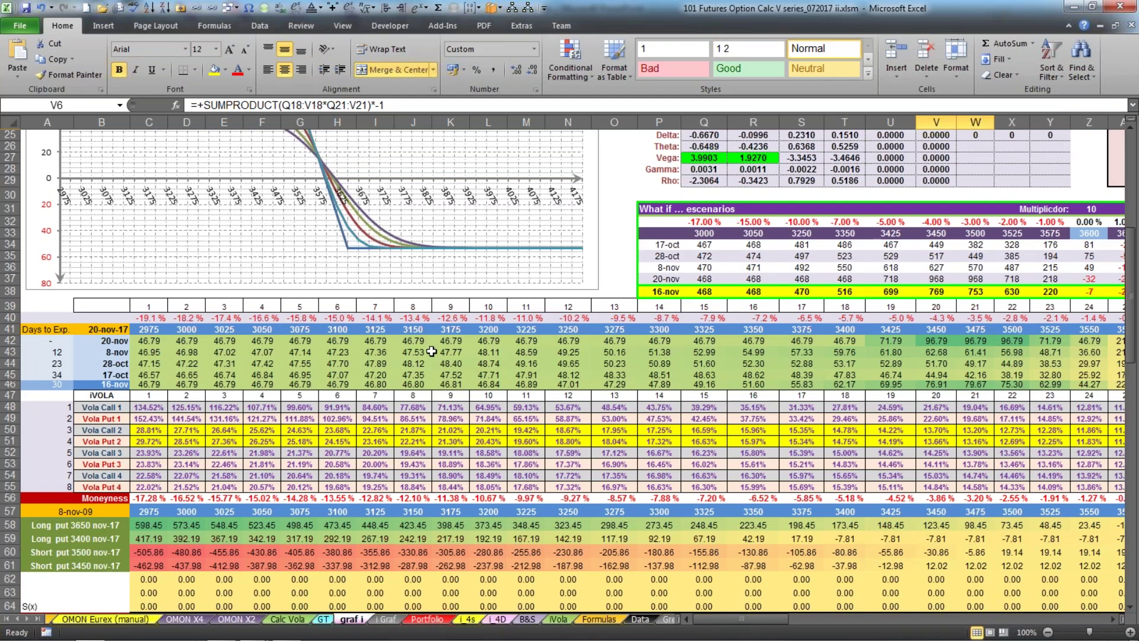
{"action": "left_click", "coordinate": [432, 351]}
{"action": "left_click", "coordinate": [232, 364]}
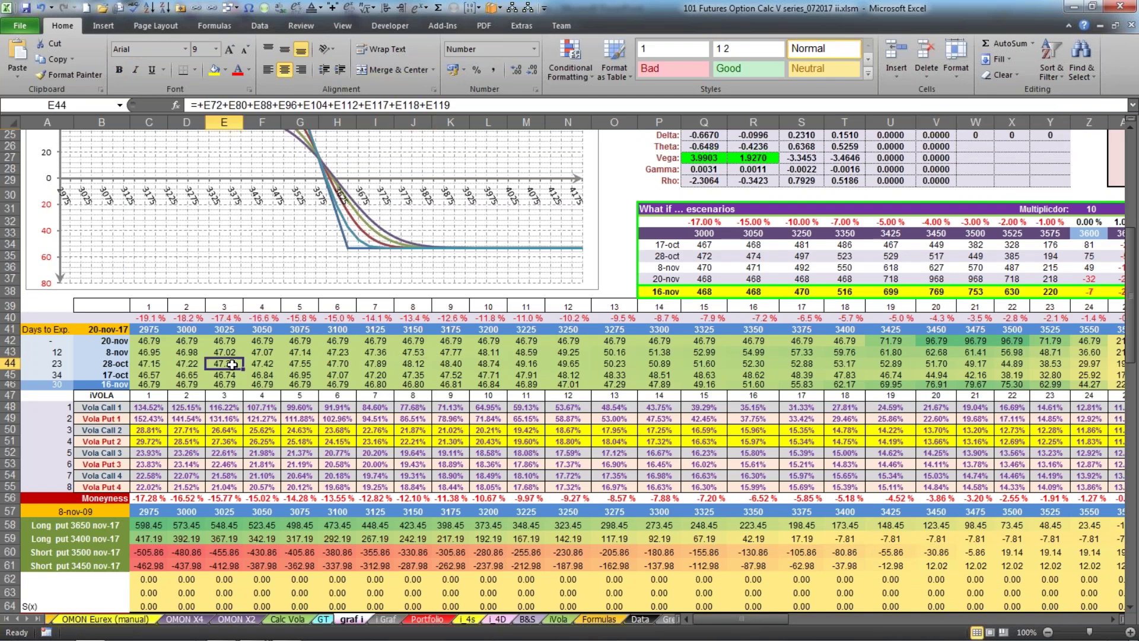
{"action": "left_click_drag", "start_coordinate": [712, 619], "coordinate": [777, 618]}
{"action": "left_click", "coordinate": [810, 372]}
{"action": "scroll", "coordinate": [810, 372], "scroll_direction": "up", "scroll_amount": 6}
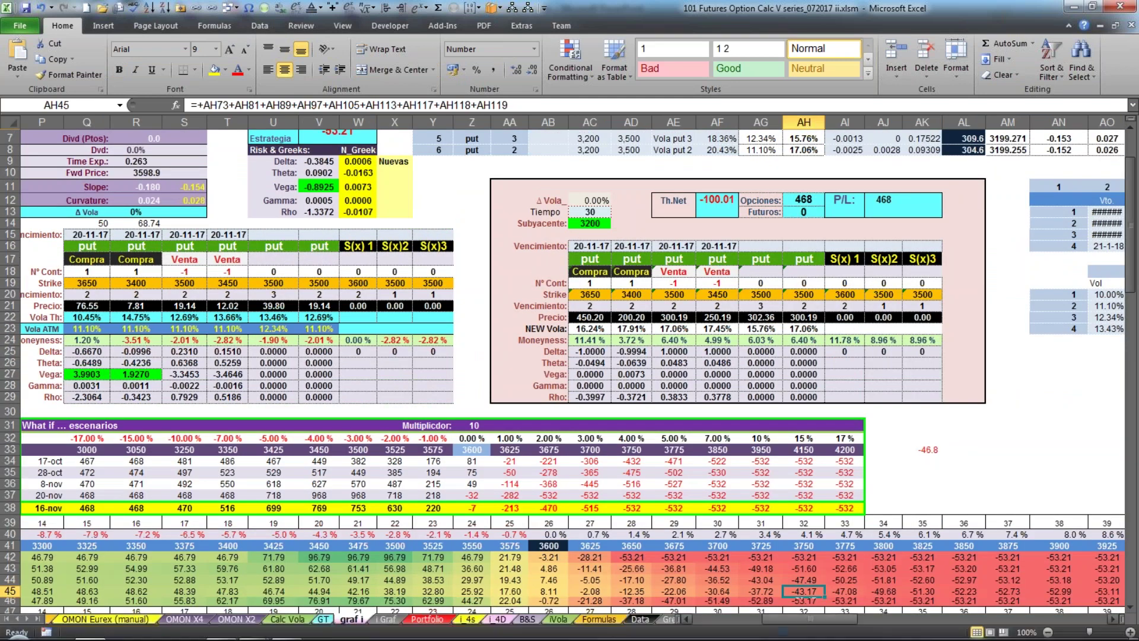
Examine the four-leg put structure's payoff curve and the overall strategy price with its formula
{"action": "scroll", "coordinate": [342, 456], "scroll_direction": "left", "scroll_amount": 5}
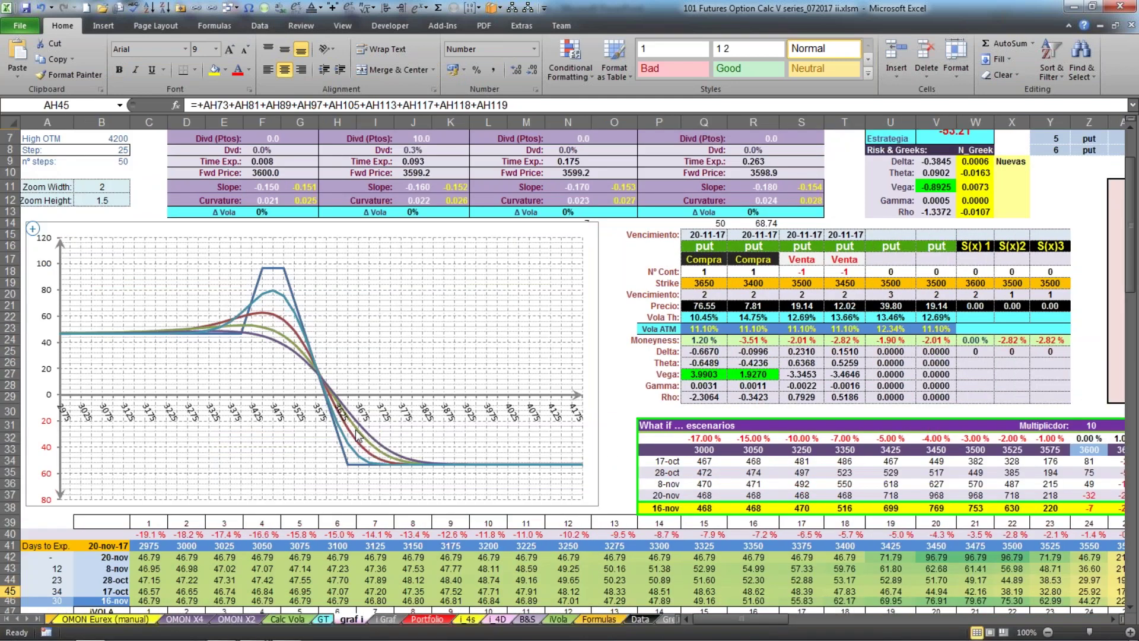
{"action": "mouse_move", "coordinate": [353, 461]}
{"action": "scroll", "coordinate": [1020, 257], "scroll_direction": "up", "scroll_amount": 2}
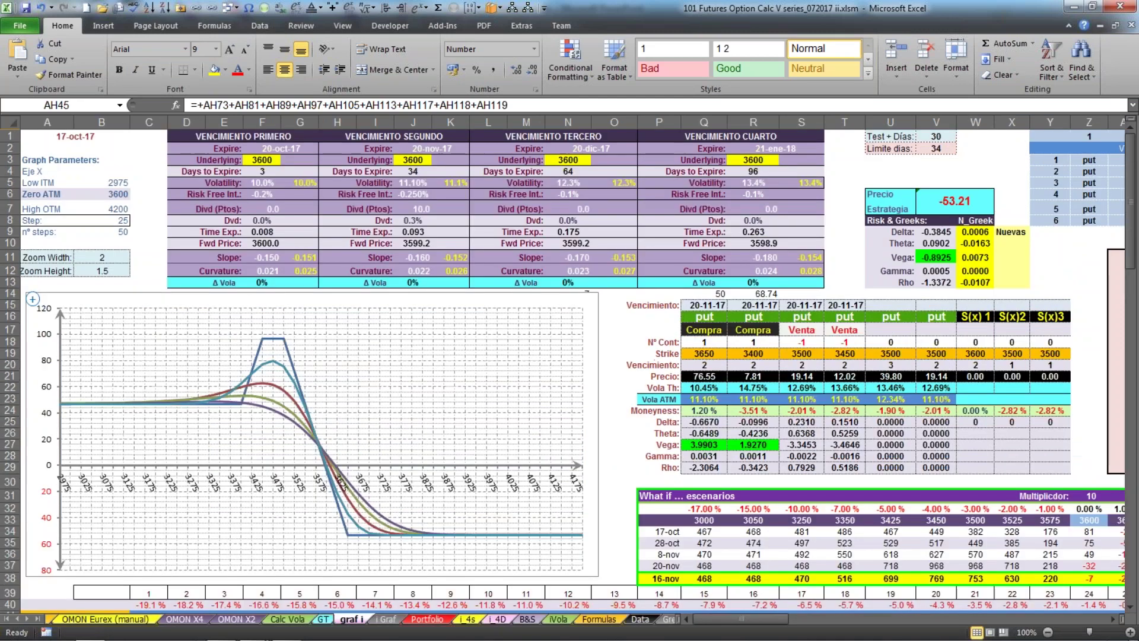
{"action": "left_click", "coordinate": [931, 204]}
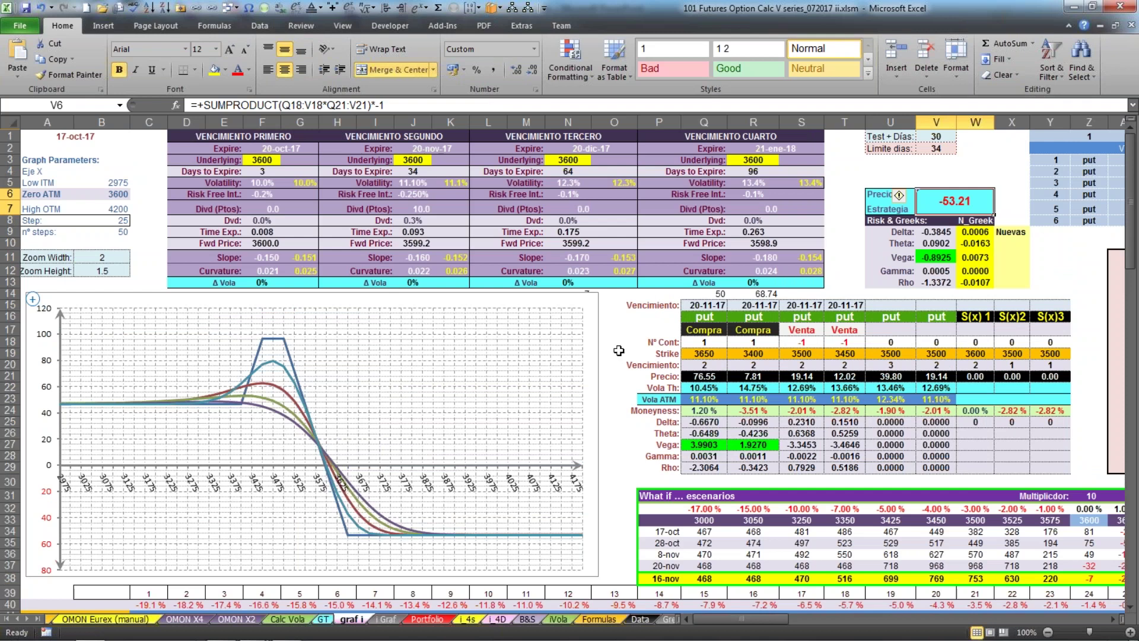
{"action": "left_click", "coordinate": [618, 423]}
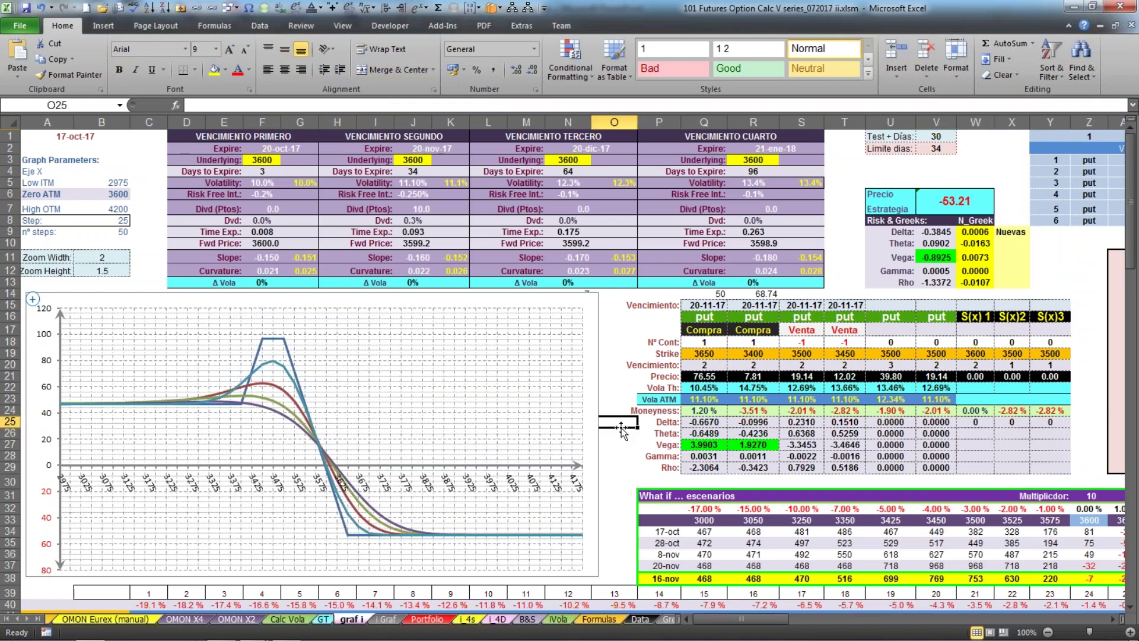
{"action": "left_click", "coordinate": [636, 454]}
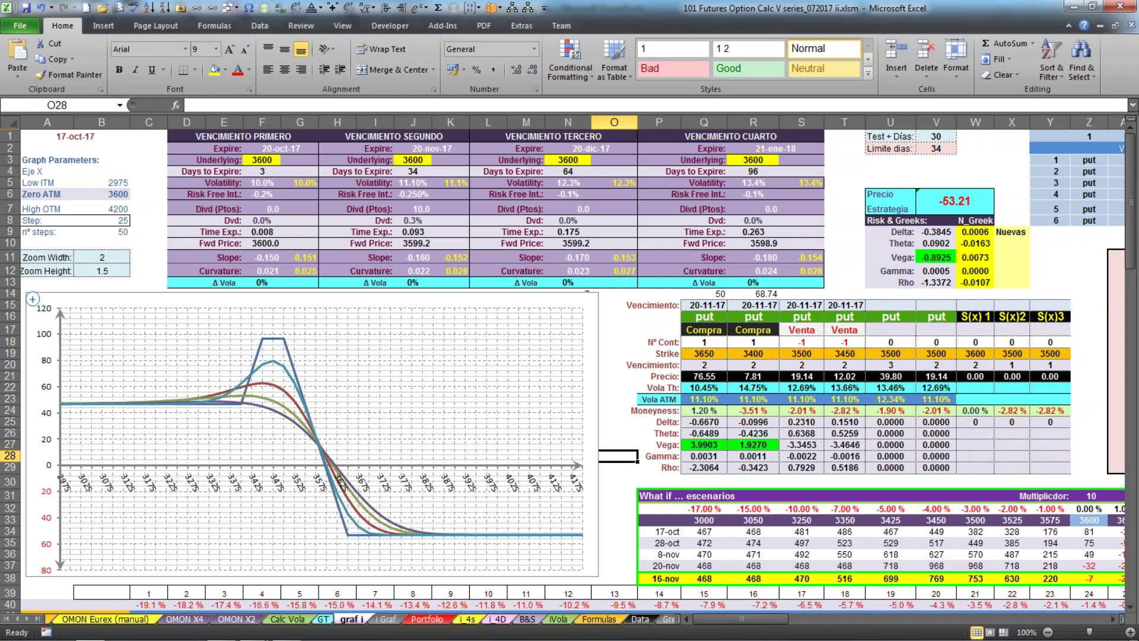
Set the contracts of the bought 3400 put and the sold 3450 put to 0
{"action": "left_click", "coordinate": [800, 343]}
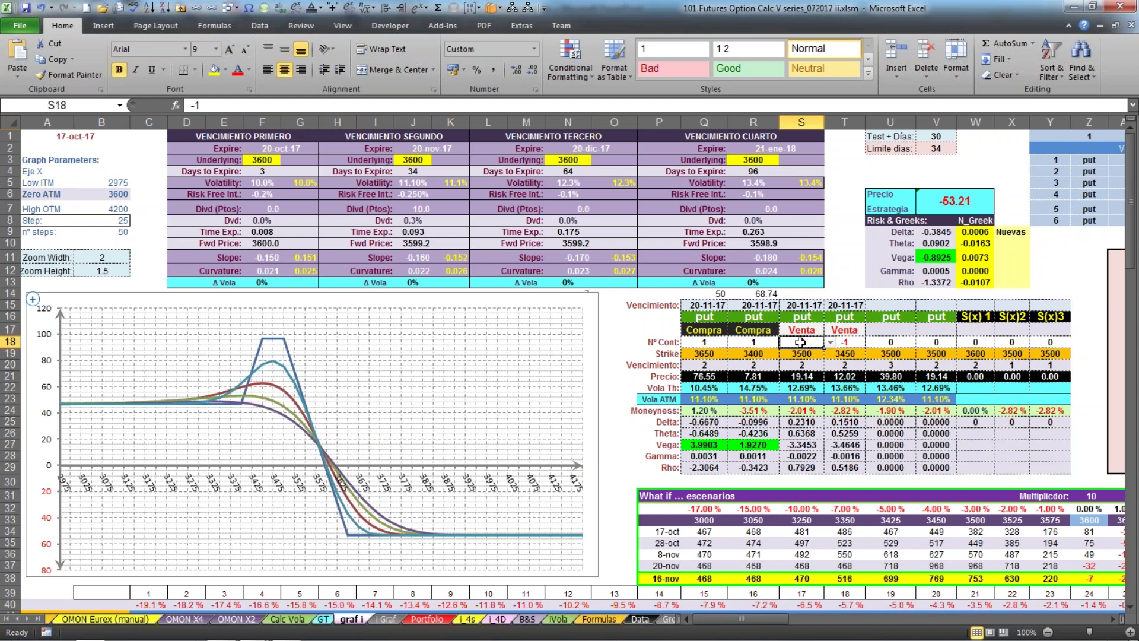
{"action": "left_click", "coordinate": [755, 342]}
{"action": "type", "text": "0"}
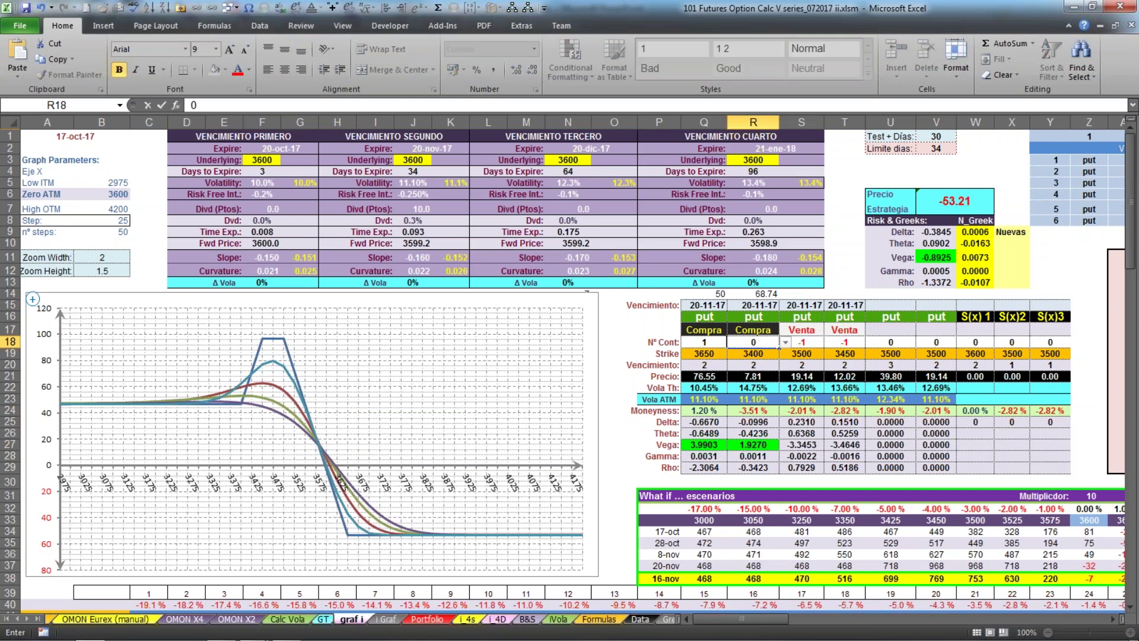
{"action": "left_click", "coordinate": [843, 342]}
{"action": "type", "text": "0"}
{"action": "key", "text": "Return"}
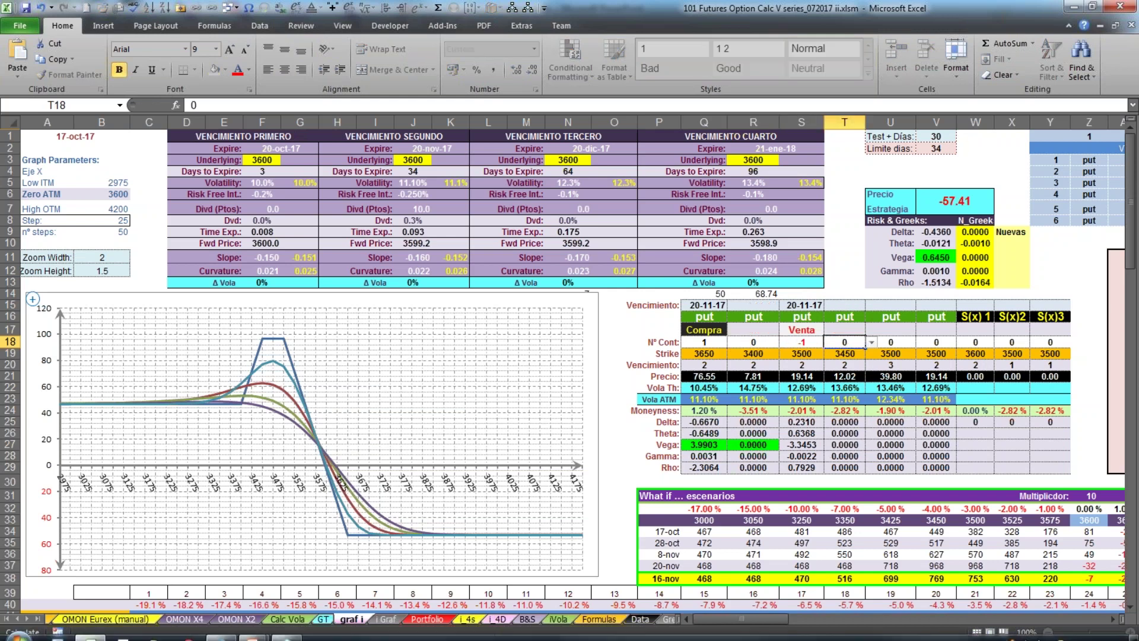
Switch to Firefox to view the calendar and diagonal spread graphs on the 101futures options-graph page, and return to Excel
{"action": "mouse_move", "coordinate": [224, 629]}
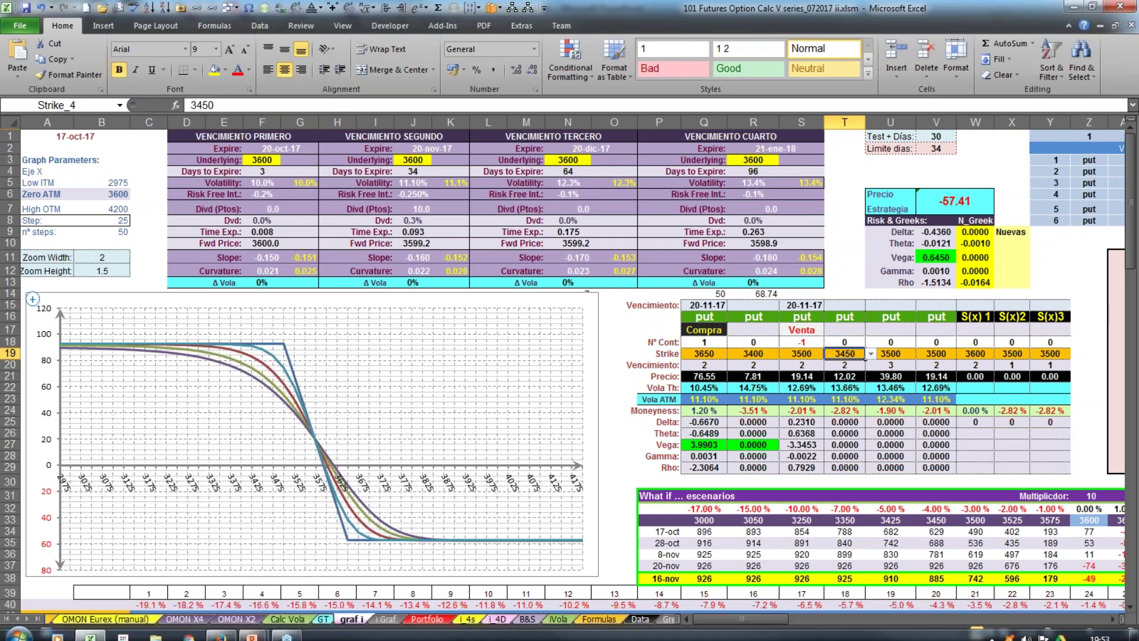
{"action": "left_click", "coordinate": [221, 630]}
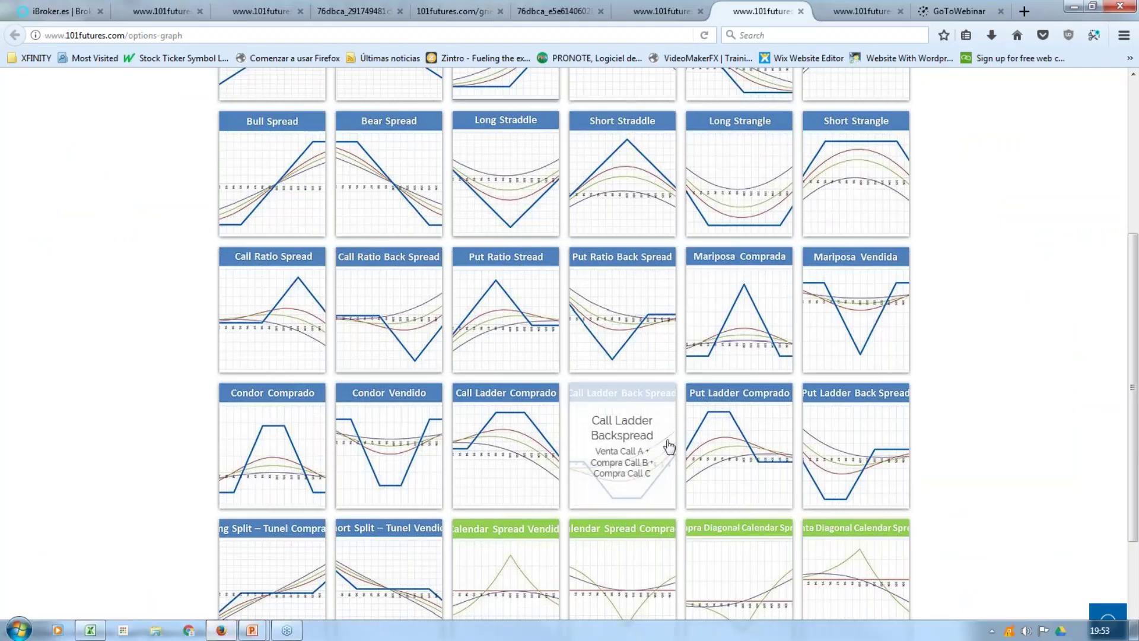
{"action": "scroll", "coordinate": [623, 463], "scroll_direction": "down", "scroll_amount": 3}
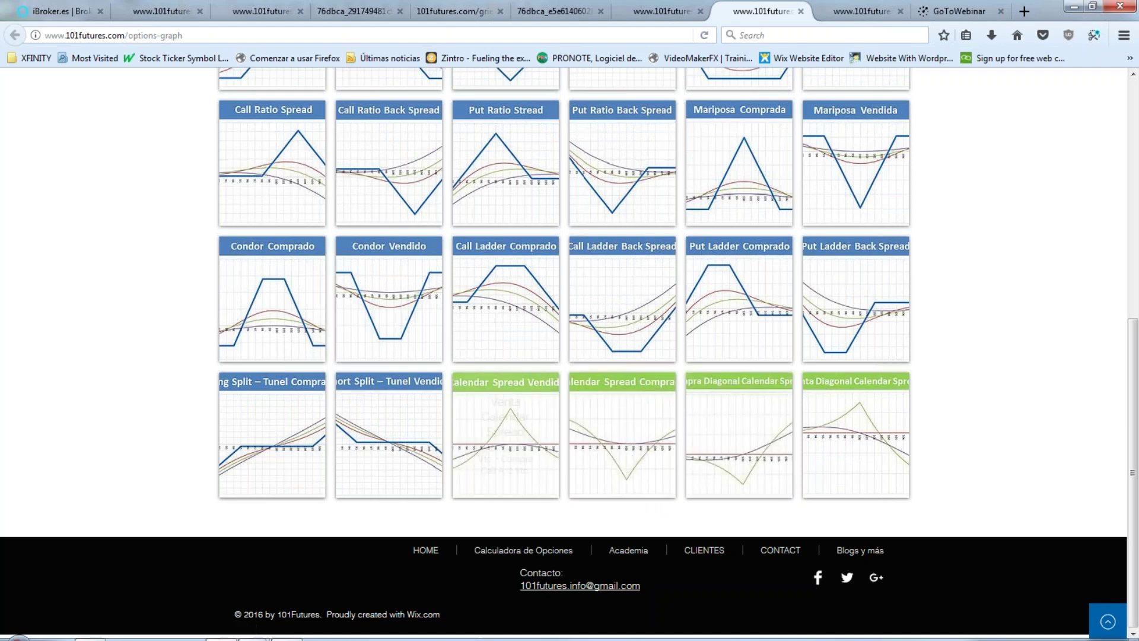
{"action": "left_click", "coordinate": [90, 630]}
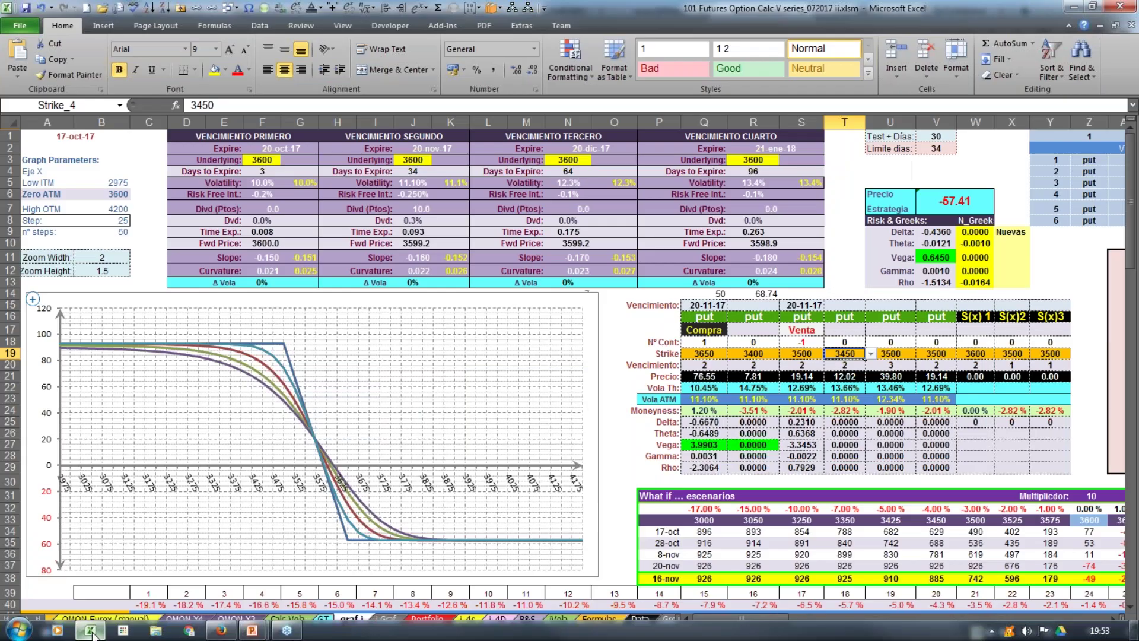
Set the strikes of the remaining bought put and sold put both to 3600
{"action": "left_click", "coordinate": [699, 342]}
{"action": "left_click", "coordinate": [802, 343]}
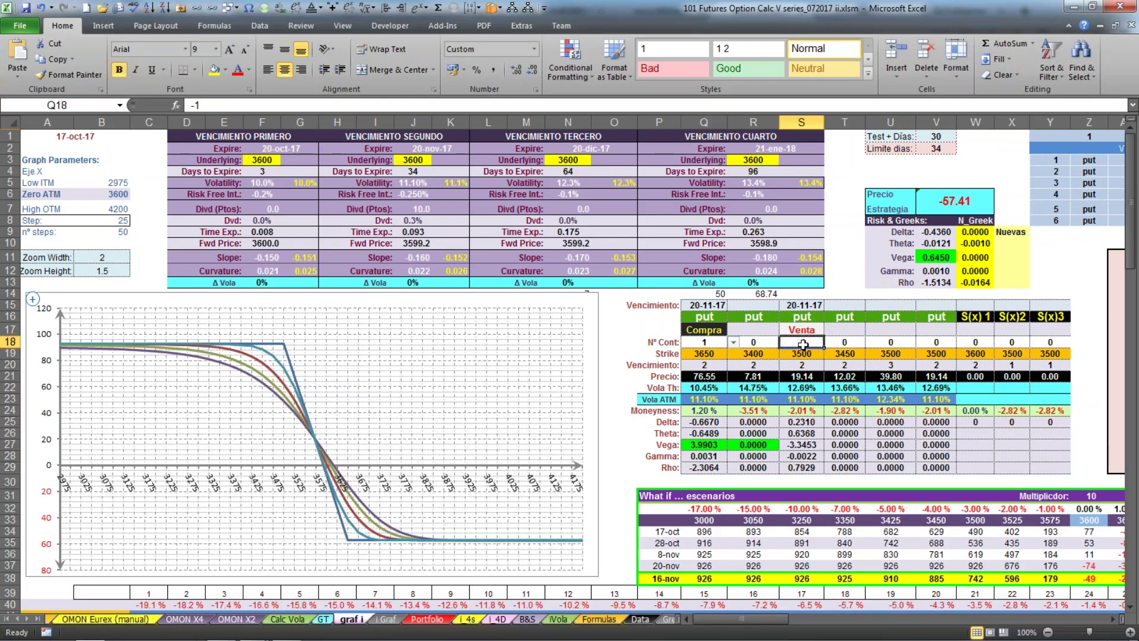
{"action": "left_click", "coordinate": [712, 353]}
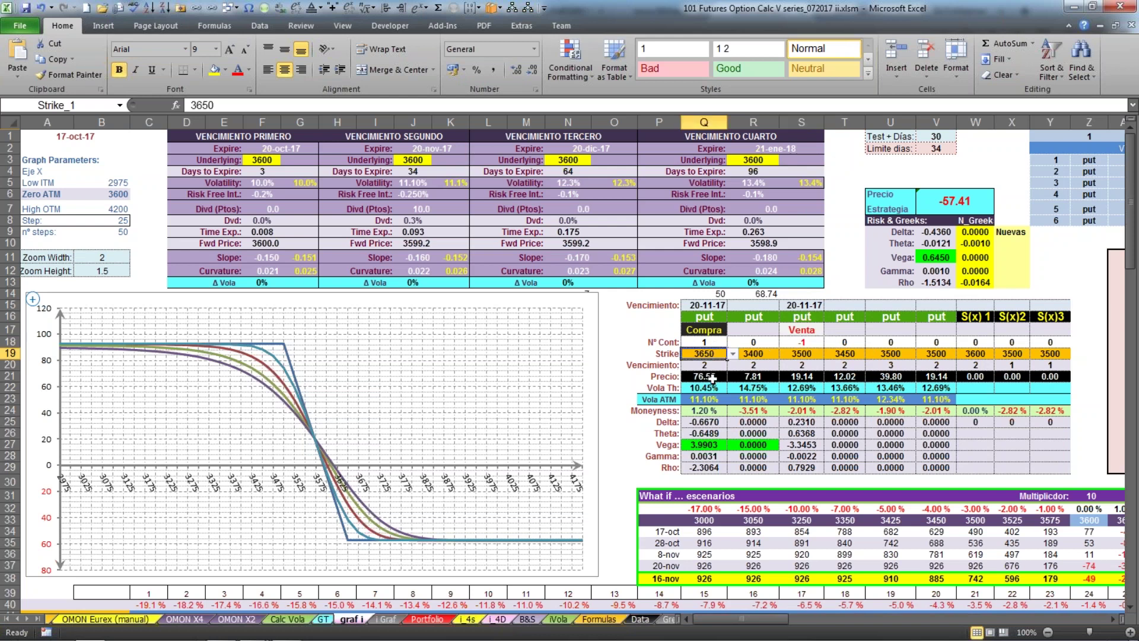
{"action": "type", "text": "3600"}
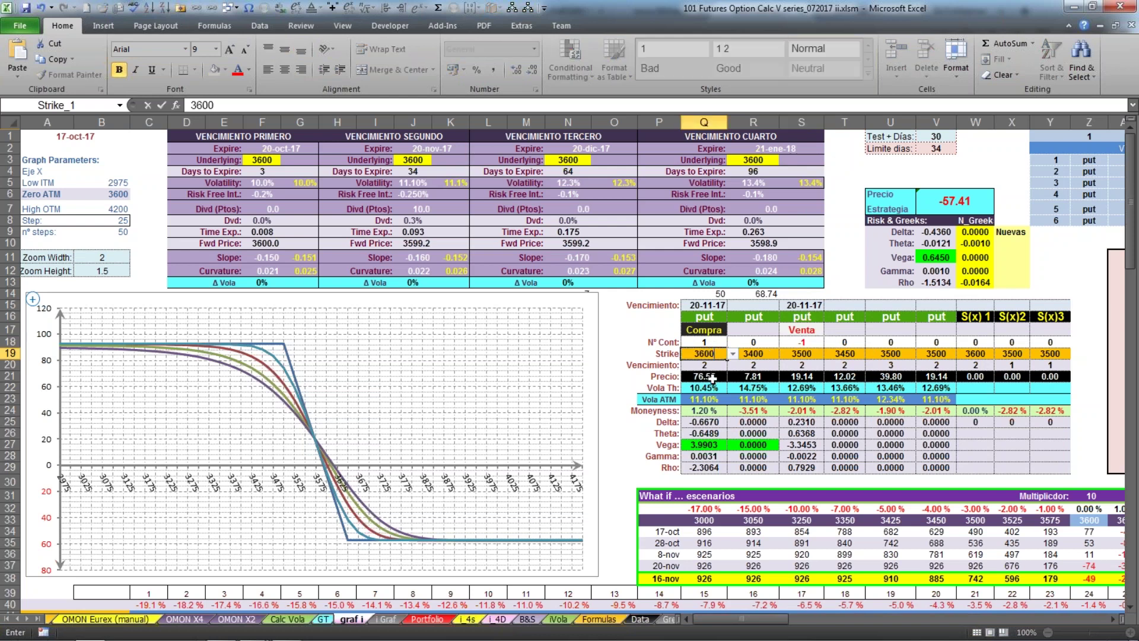
{"action": "left_click", "coordinate": [800, 353]}
{"action": "type", "text": "3600"}
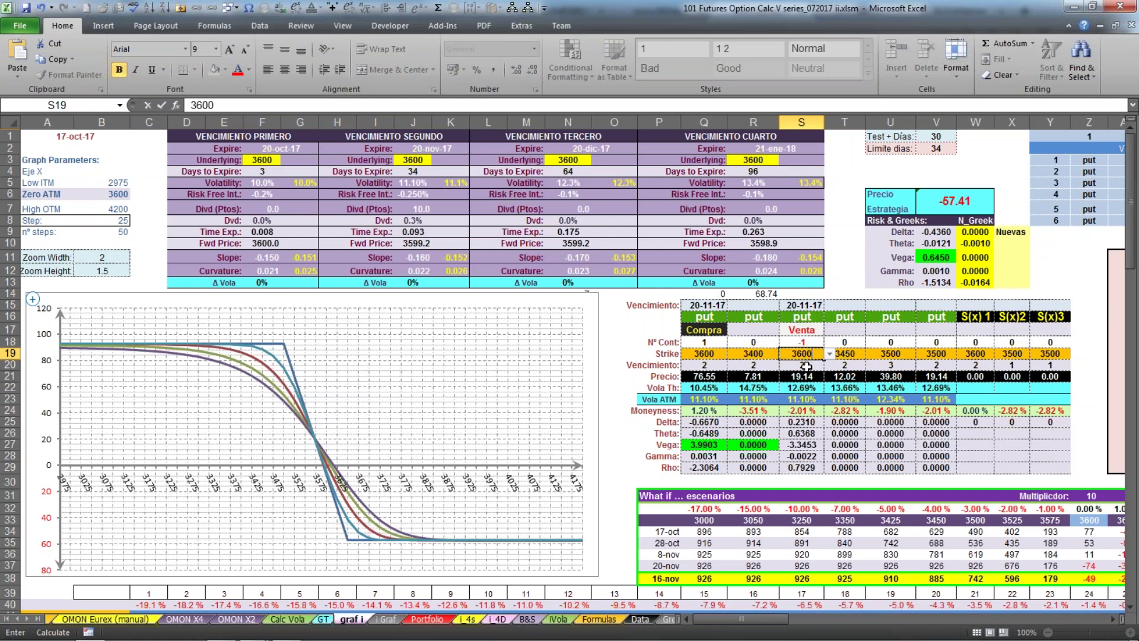
{"action": "key", "text": "Return"}
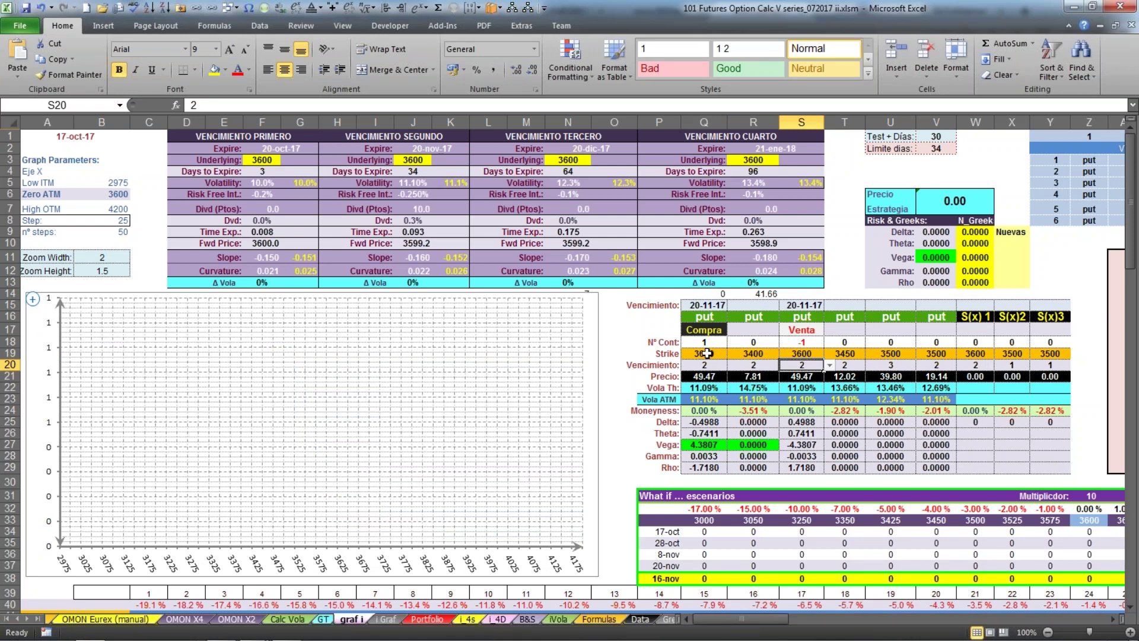
Change the sold put's expiry (Vencimiento) to 3, making the position a calendar spread
{"action": "left_click", "coordinate": [708, 354]}
{"action": "left_click", "coordinate": [810, 356]}
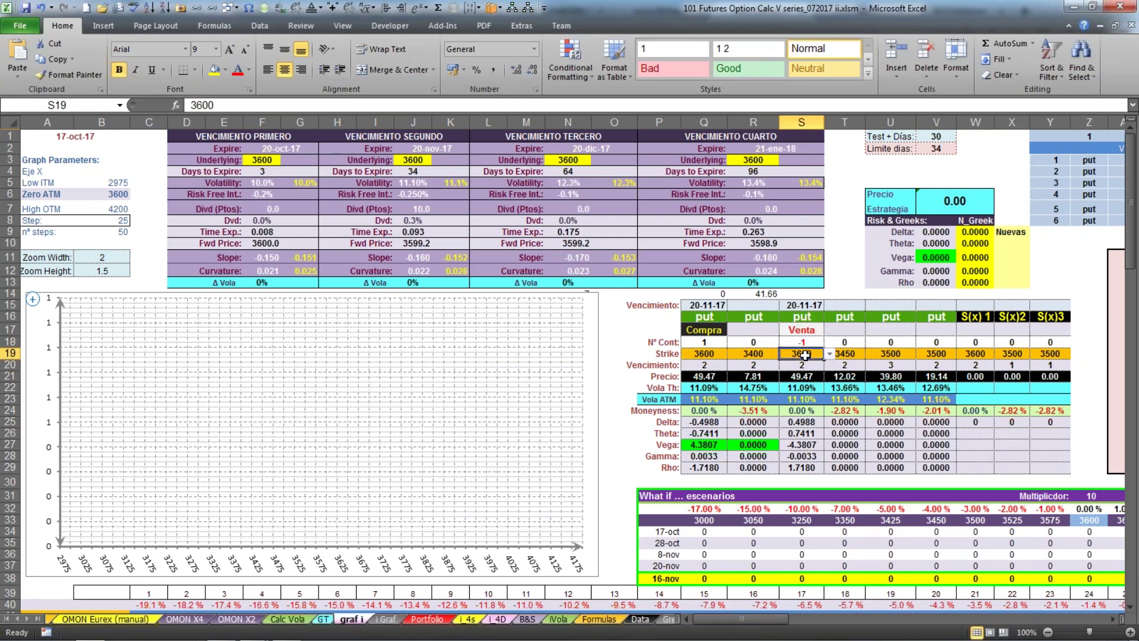
{"action": "left_click", "coordinate": [829, 354]}
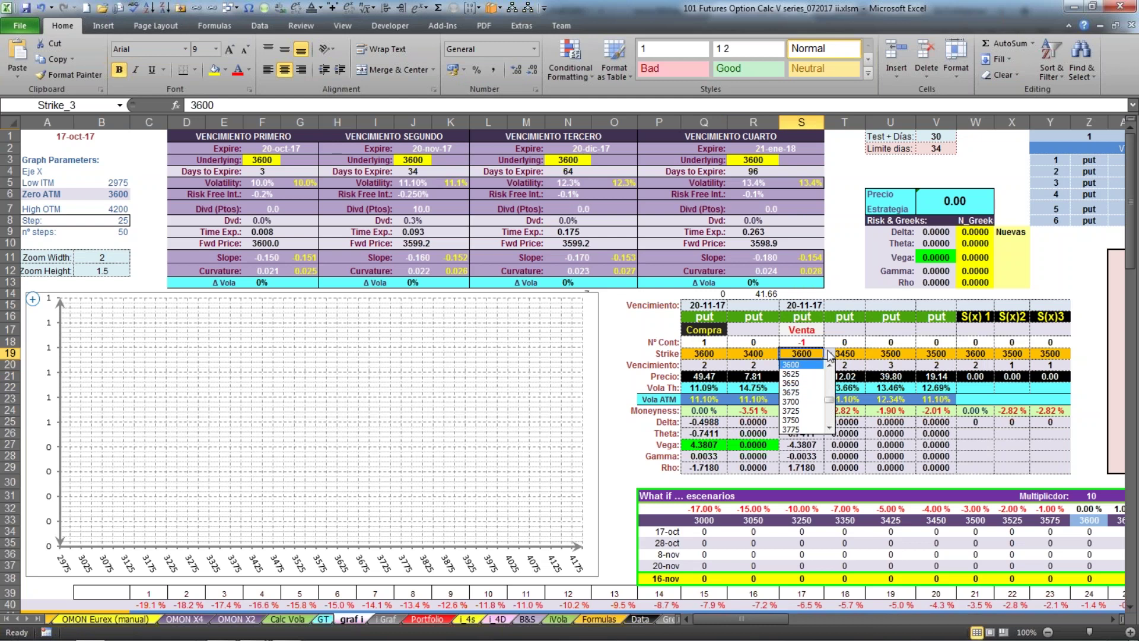
{"action": "left_click", "coordinate": [816, 365]}
{"action": "left_click", "coordinate": [816, 366]}
{"action": "left_click", "coordinate": [830, 366]}
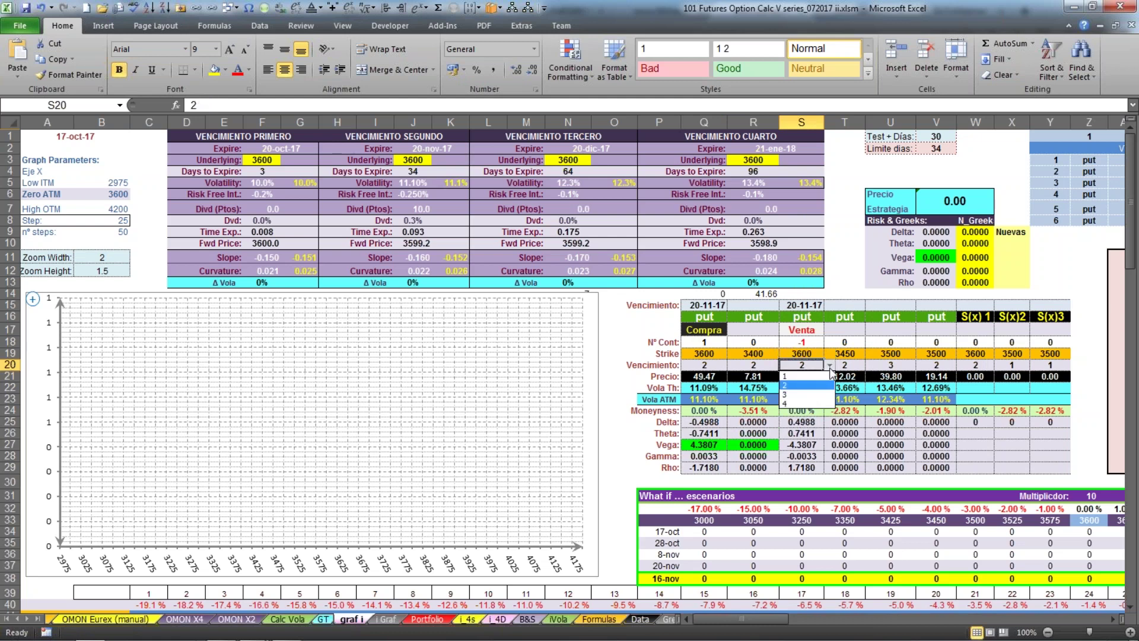
{"action": "left_click", "coordinate": [804, 395]}
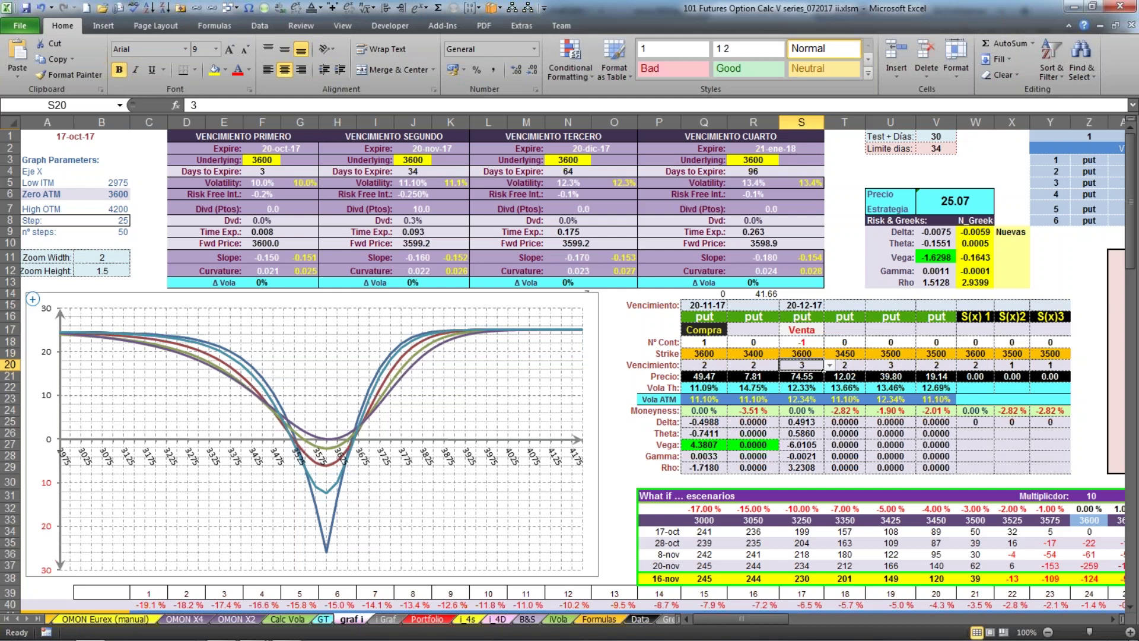
Try strike 3700 for the sold put with the third expiry
{"action": "left_click", "coordinate": [803, 353]}
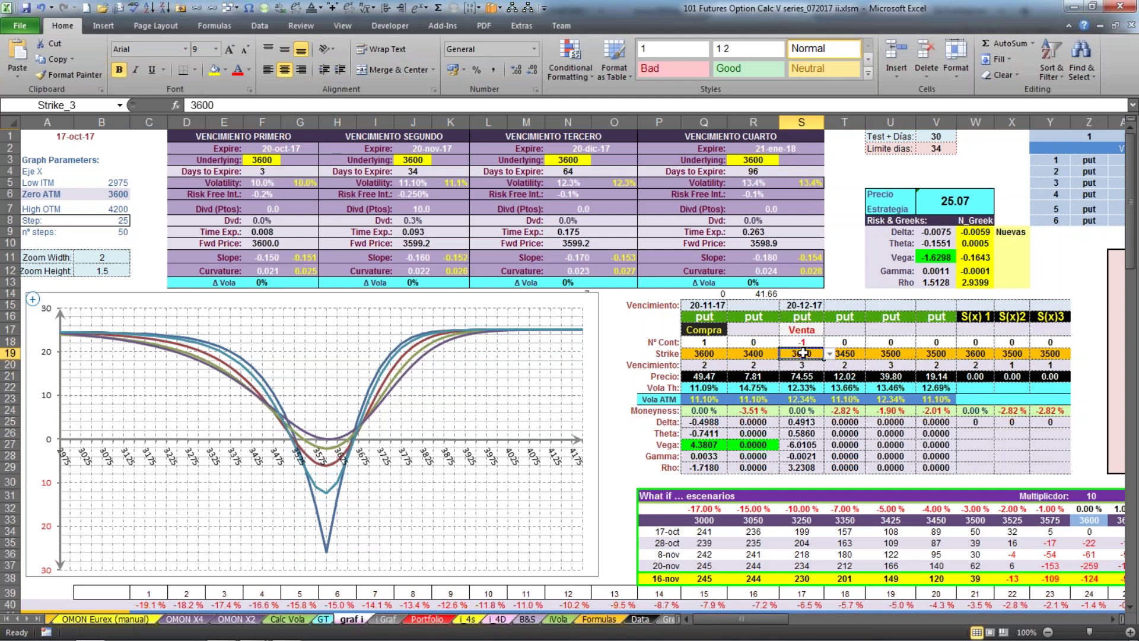
{"action": "type", "text": "3700"}
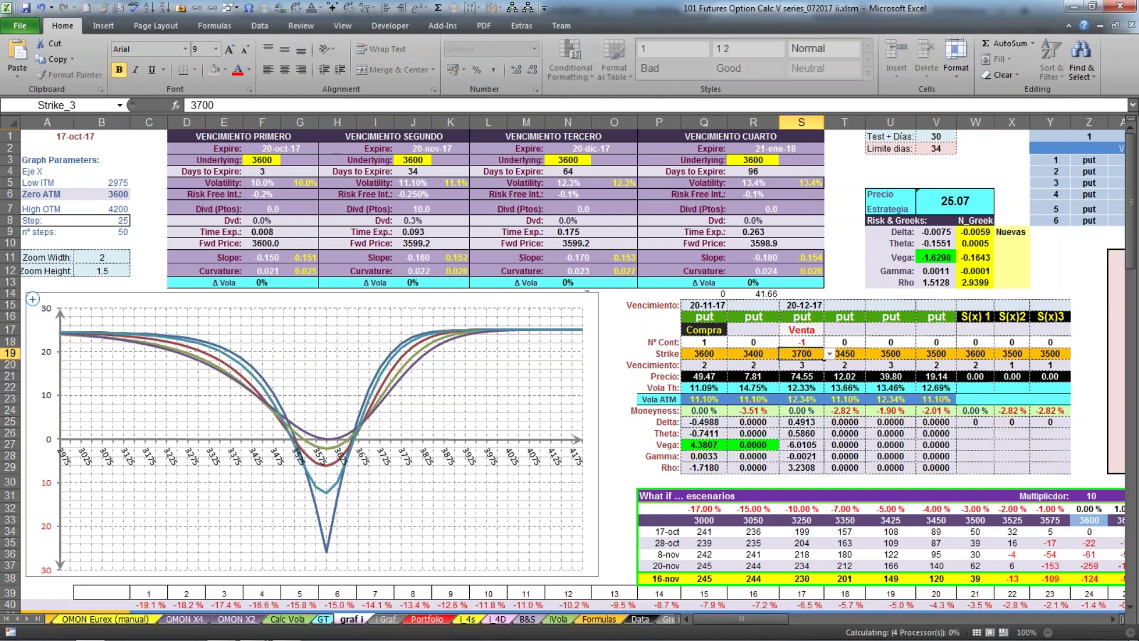
{"action": "key", "text": "Return"}
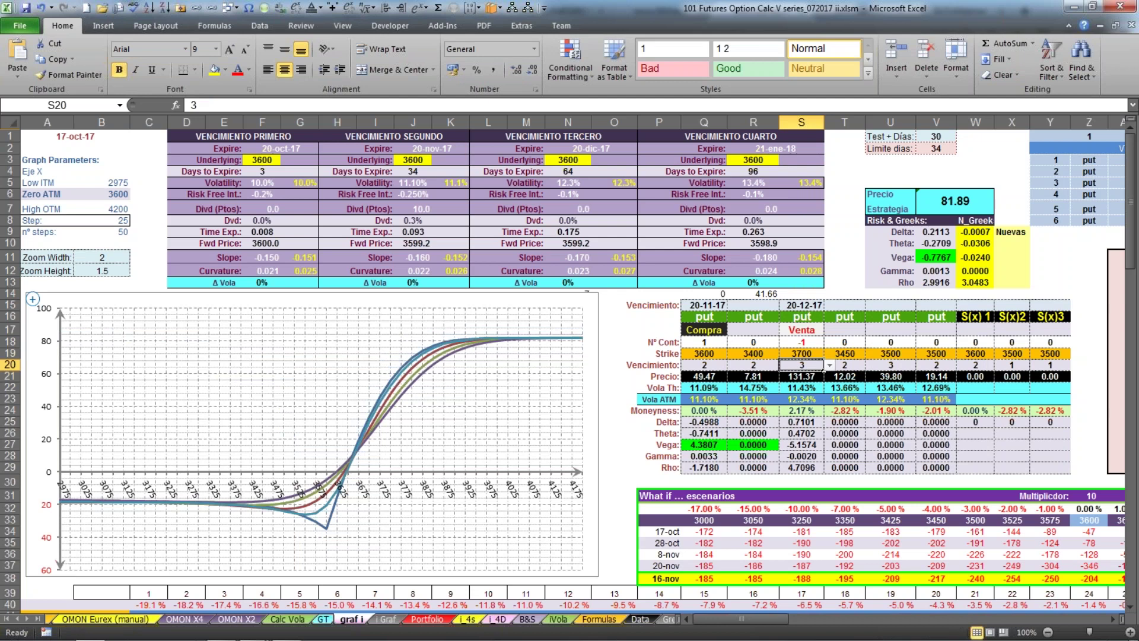
Set the sold third-expiry put's strike to 3650
{"action": "left_click", "coordinate": [804, 355]}
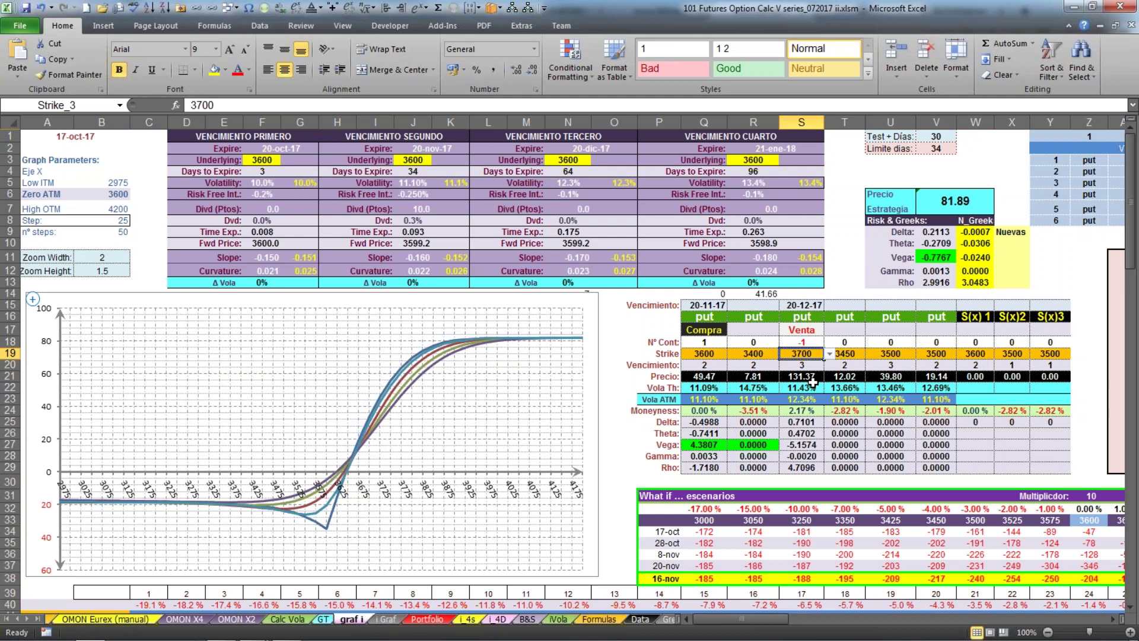
{"action": "type", "text": "3650"}
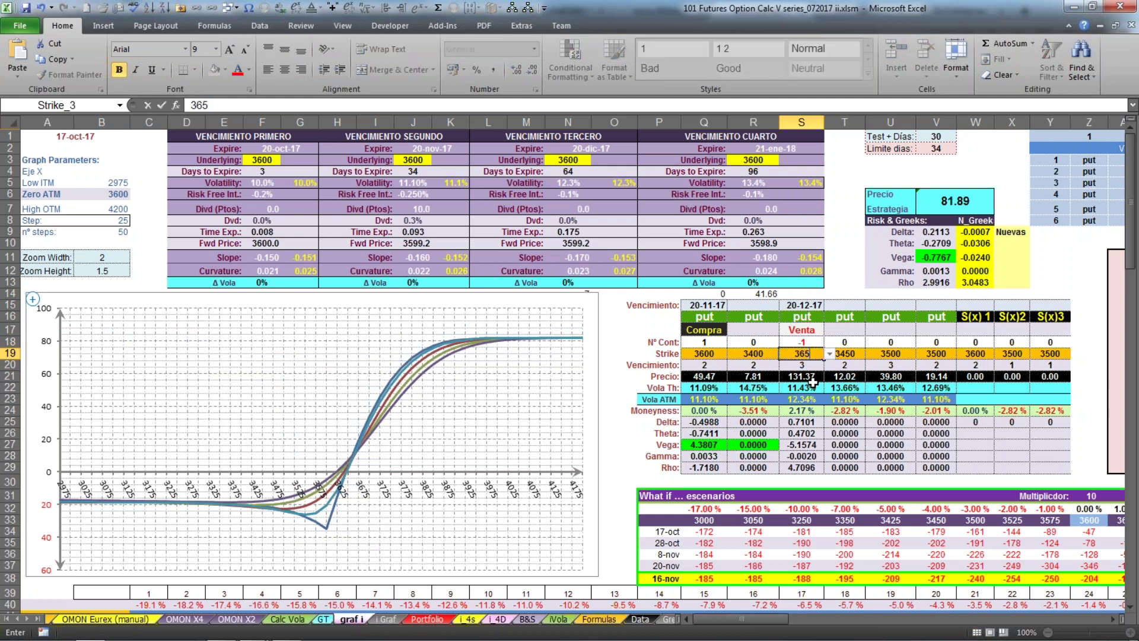
{"action": "key", "text": "ctrl+Return"}
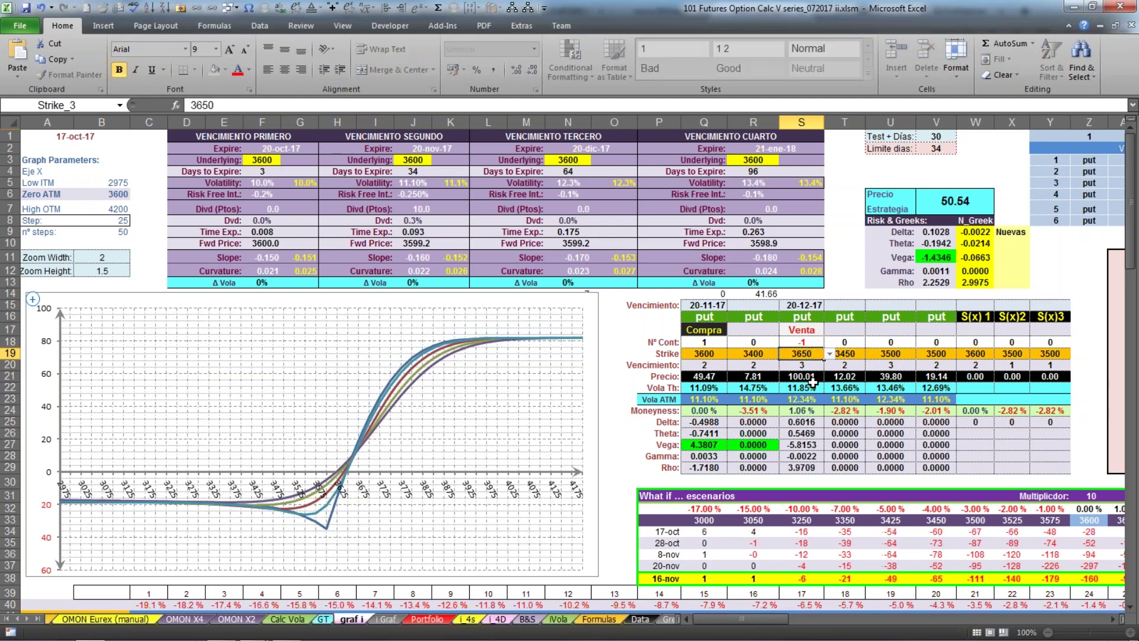
{"action": "key", "text": "Return"}
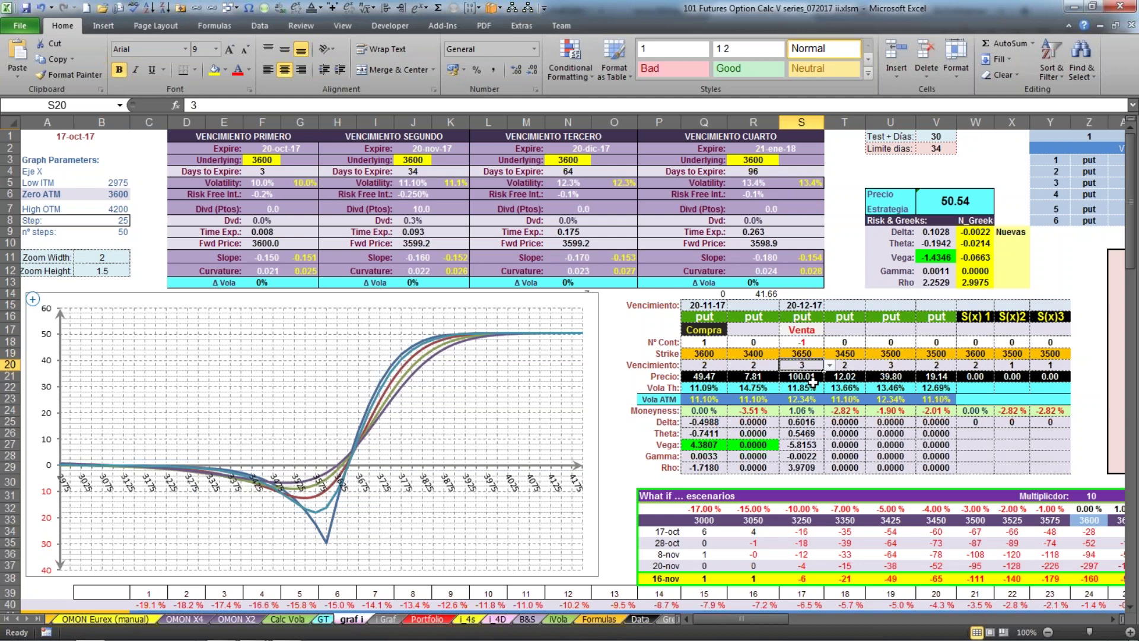
Reverse the diagonal spread by setting the 3600 put to -1 contract and the 3650 put to 1 contract
{"action": "left_click", "coordinate": [706, 340]}
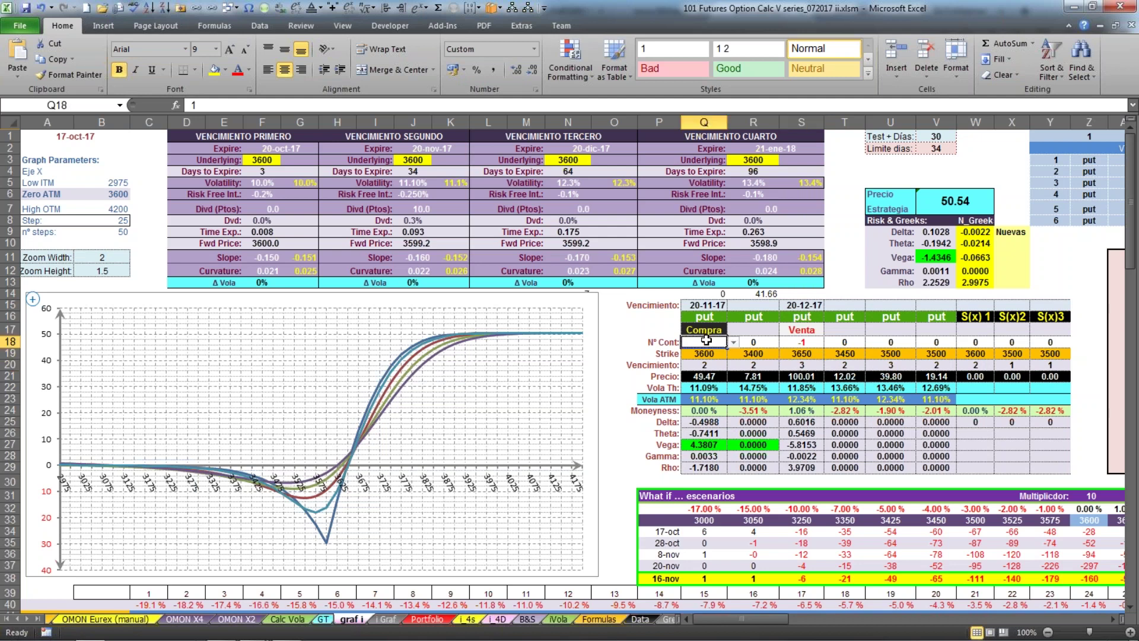
{"action": "type", "text": "-1"}
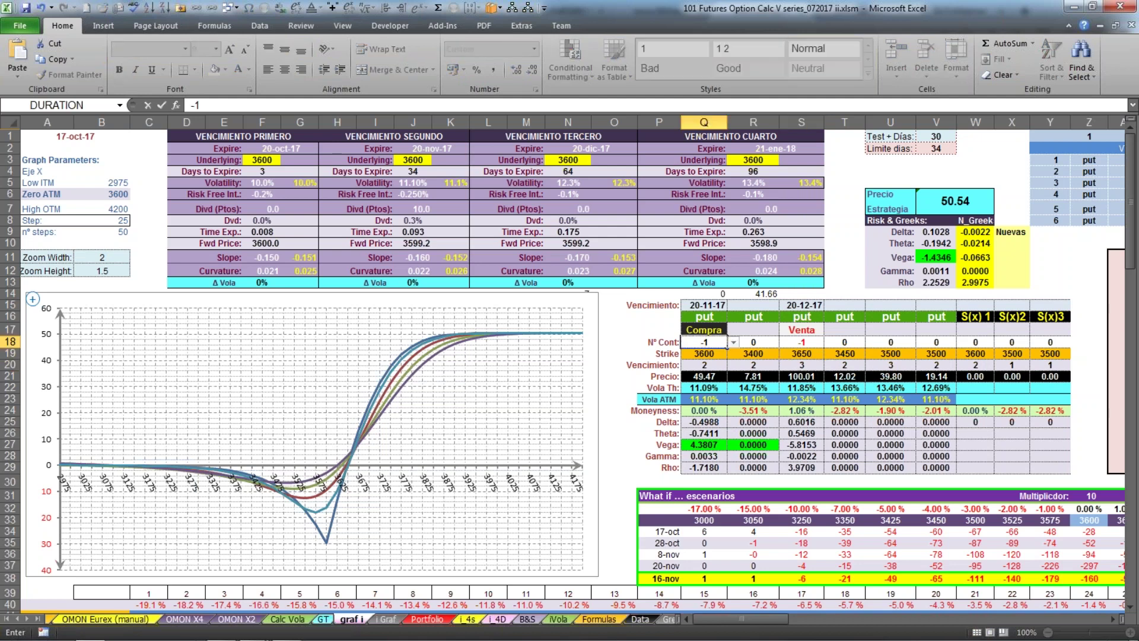
{"action": "left_click", "coordinate": [801, 342]}
{"action": "type", "text": "1"}
{"action": "key", "text": "Return"}
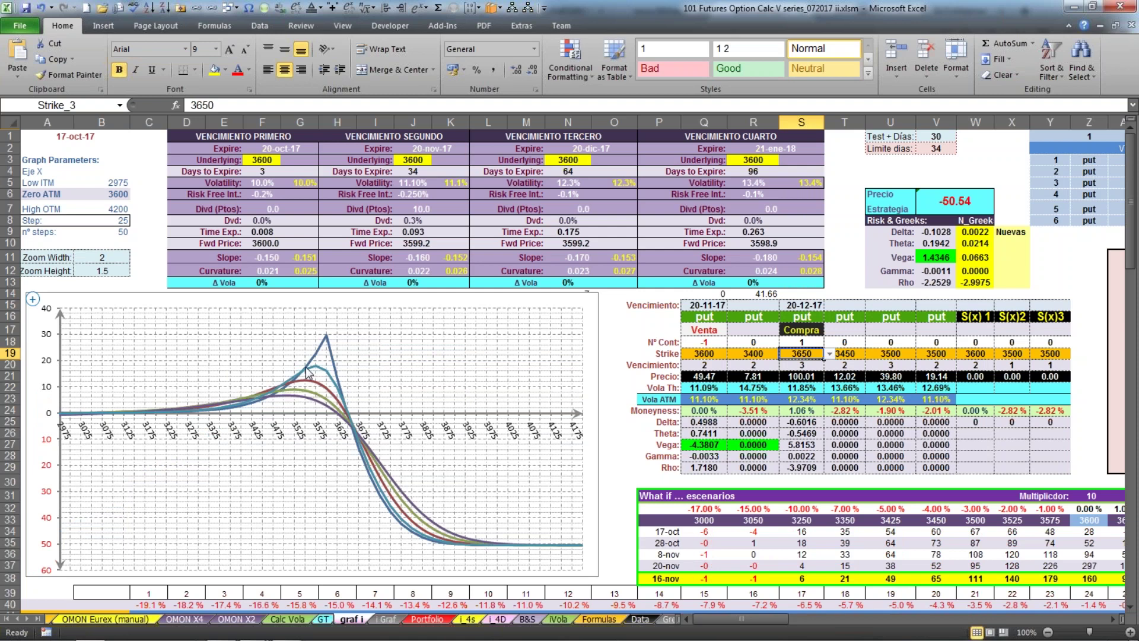
Examine the expiries, contract counts and strikes of the sold 3600 put and bought 3650 put
{"action": "left_click", "coordinate": [702, 365]}
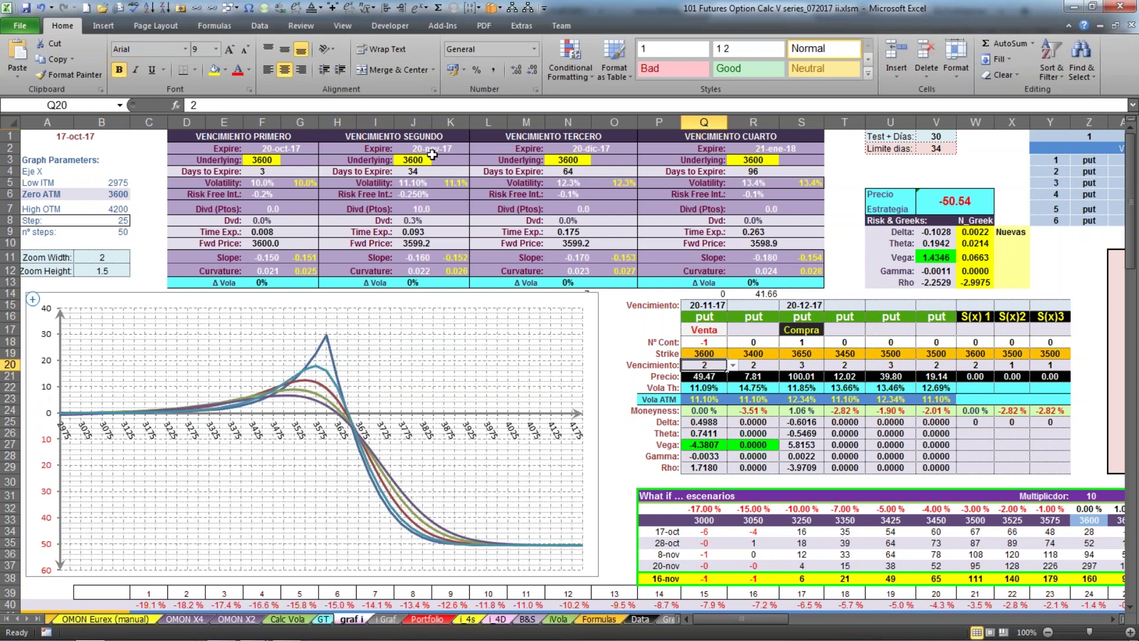
{"action": "left_click", "coordinate": [805, 343]}
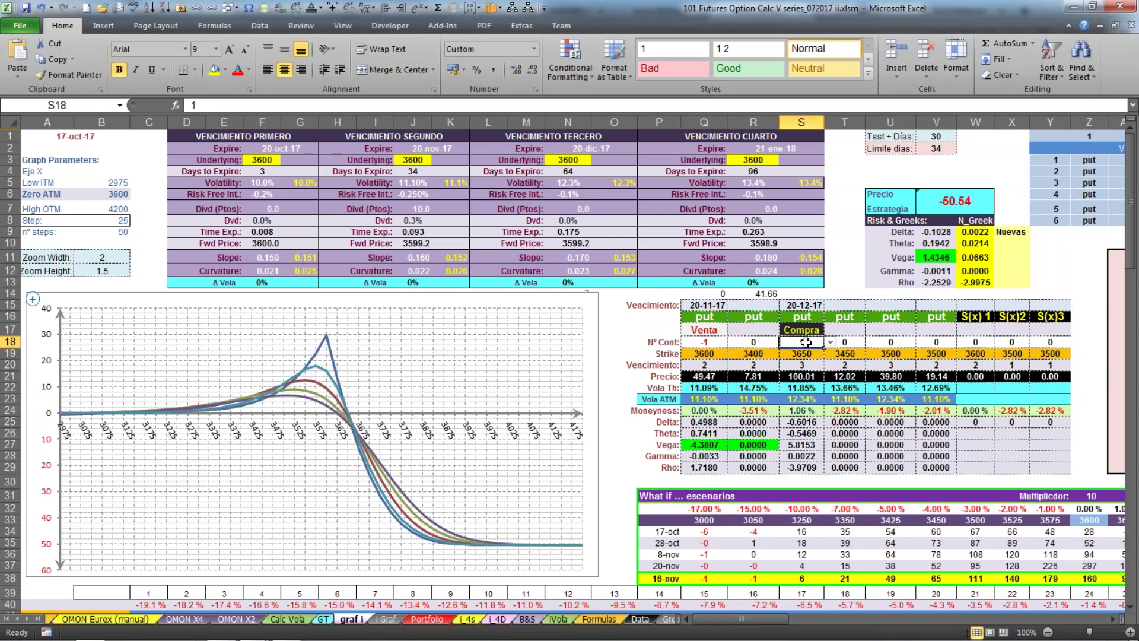
{"action": "key", "text": "Return"}
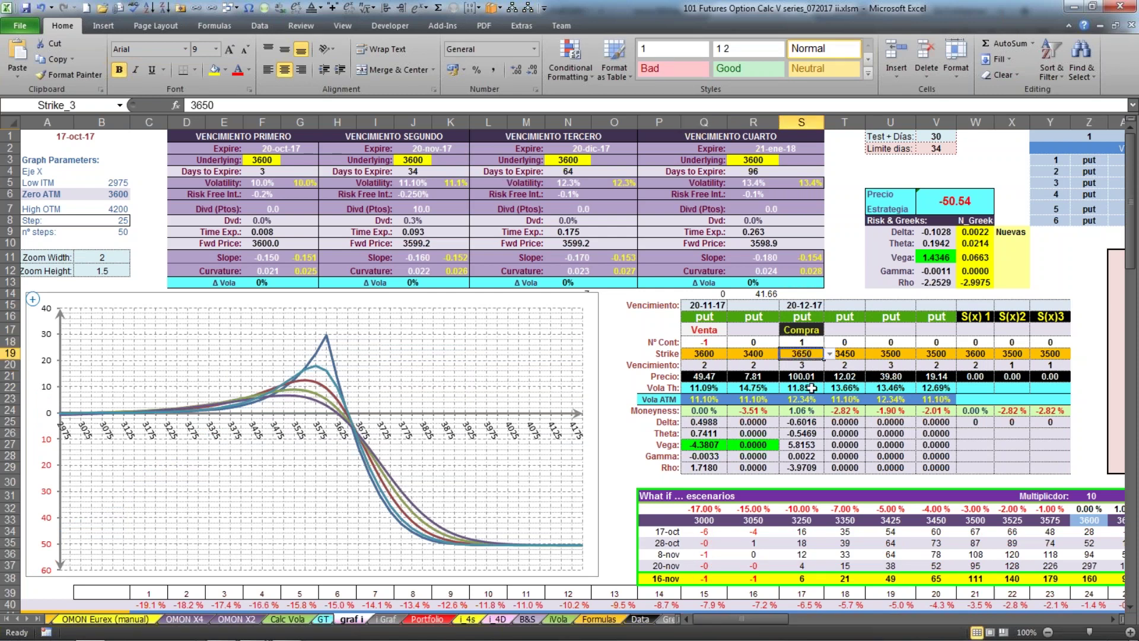
{"action": "left_click", "coordinate": [706, 367]}
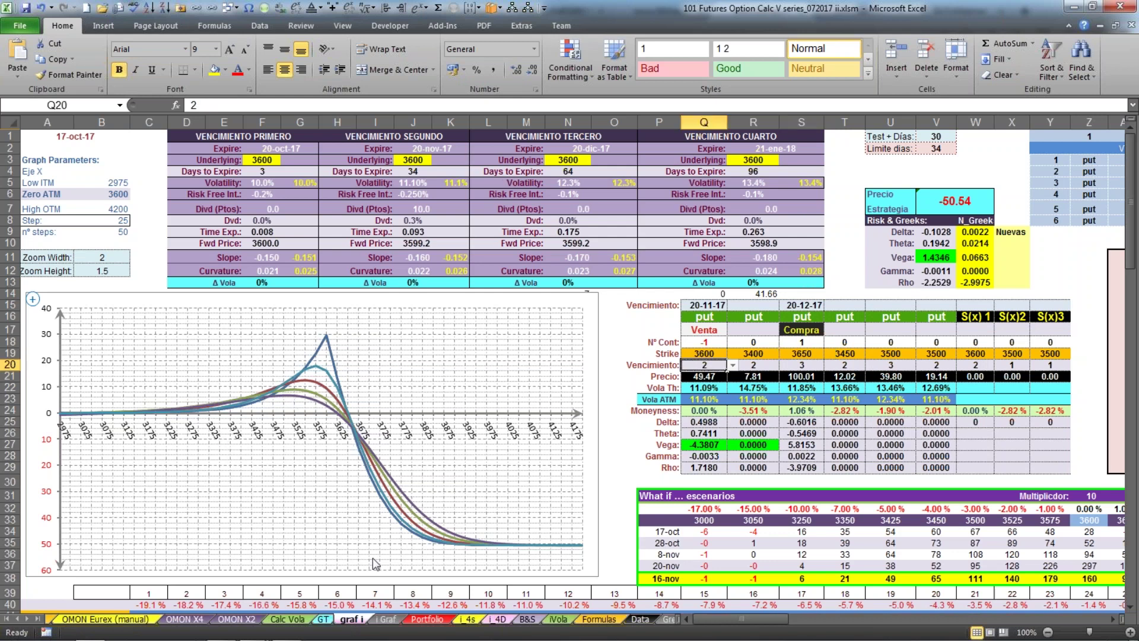
Examine the diagonal put spread's payoff curves on the enlarged chart sheet, and return to the calculator sheet
{"action": "left_click", "coordinate": [386, 619]}
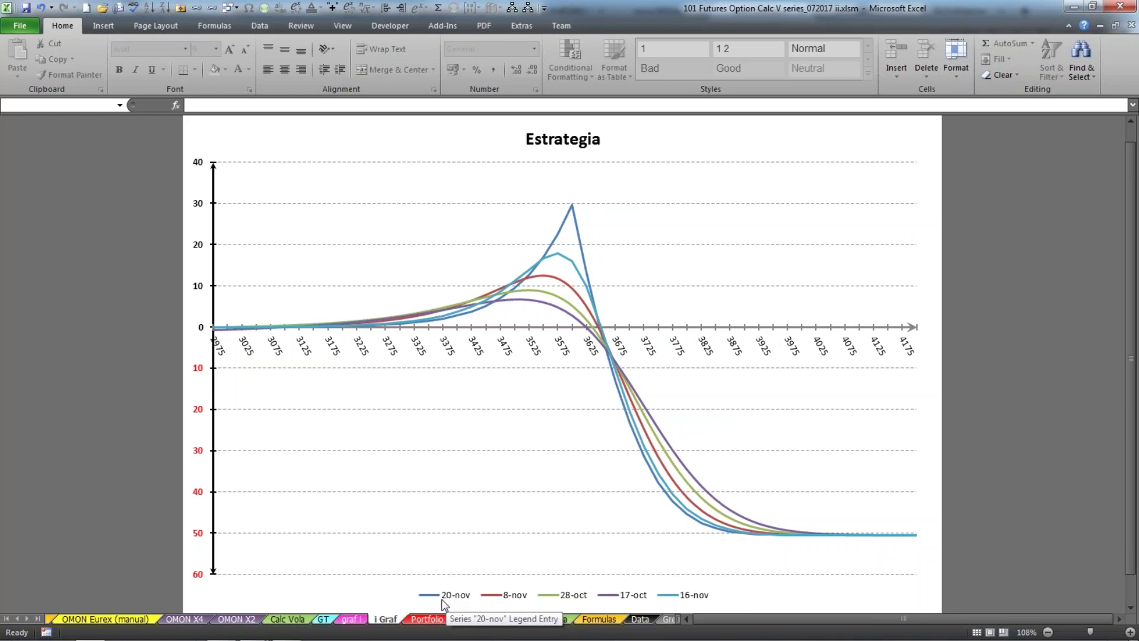
{"action": "left_click", "coordinate": [357, 620]}
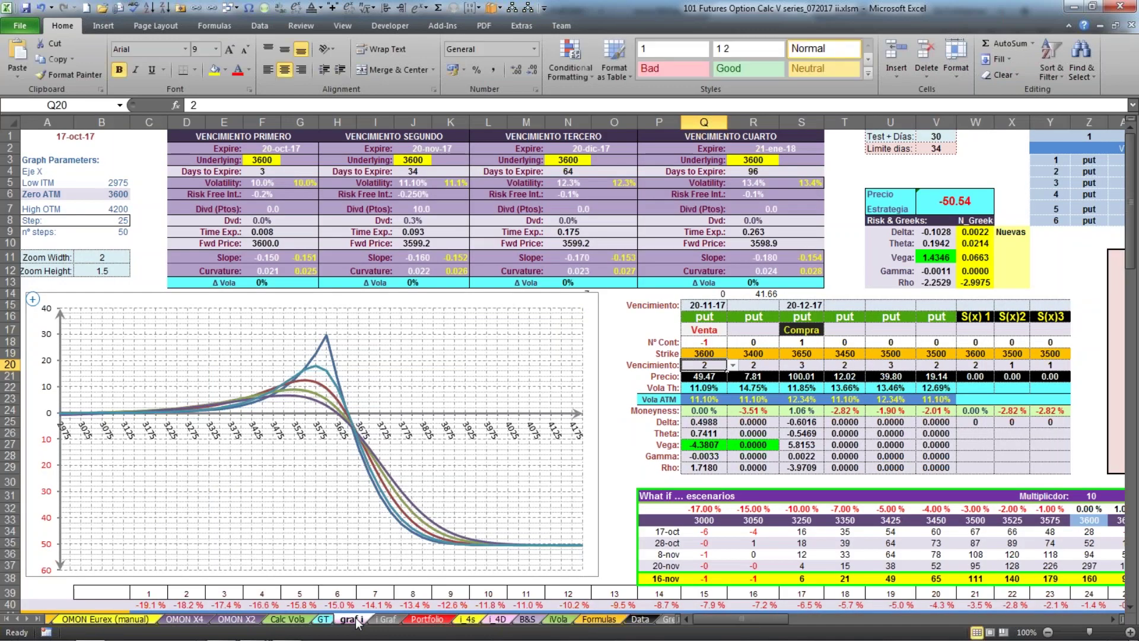
Try the strategy with the 3600 put set to 0 contracts, and restore that put to -1 contract
{"action": "left_click", "coordinate": [693, 342]}
{"action": "type", "text": "0"}
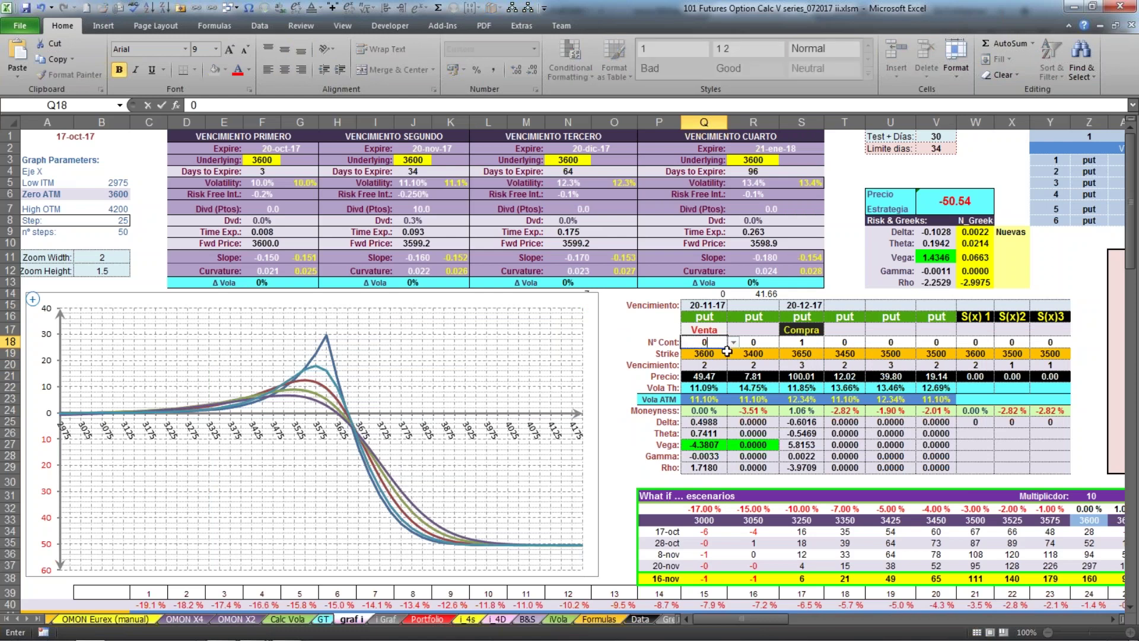
{"action": "key", "text": "Return"}
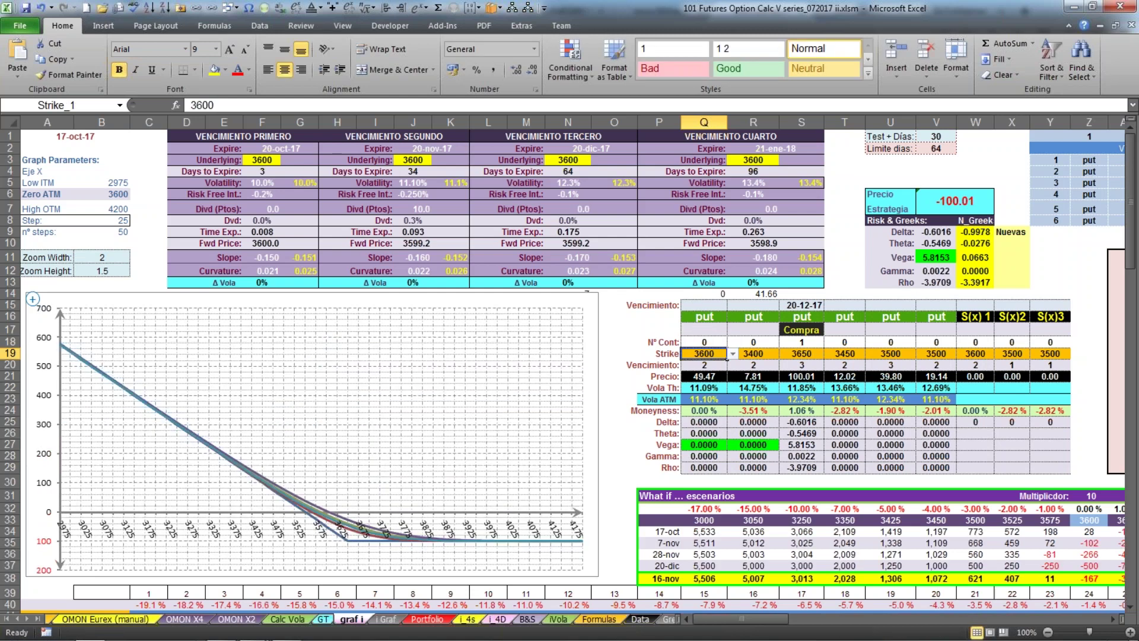
{"action": "left_click", "coordinate": [706, 341]}
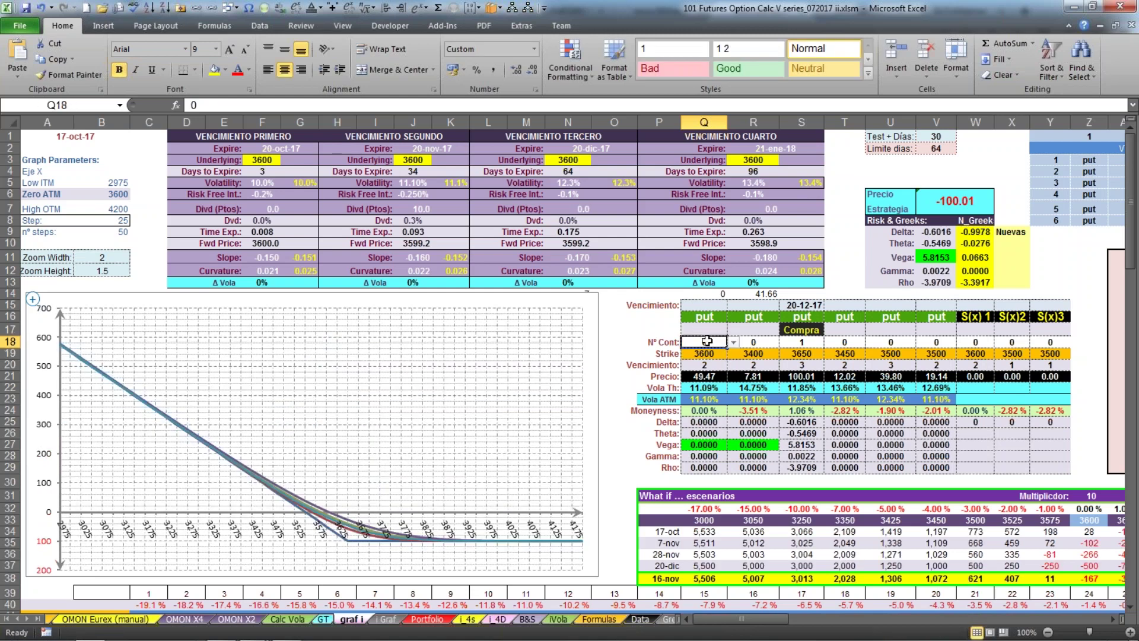
{"action": "type", "text": "-"}
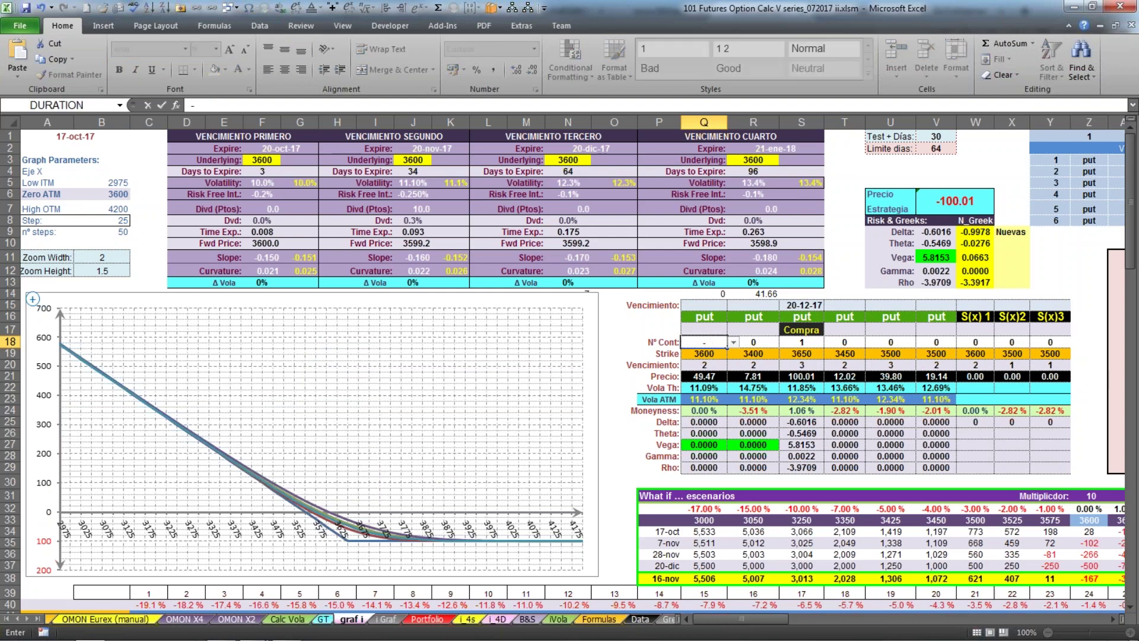
{"action": "type", "text": "1"}
{"action": "key", "text": "Return"}
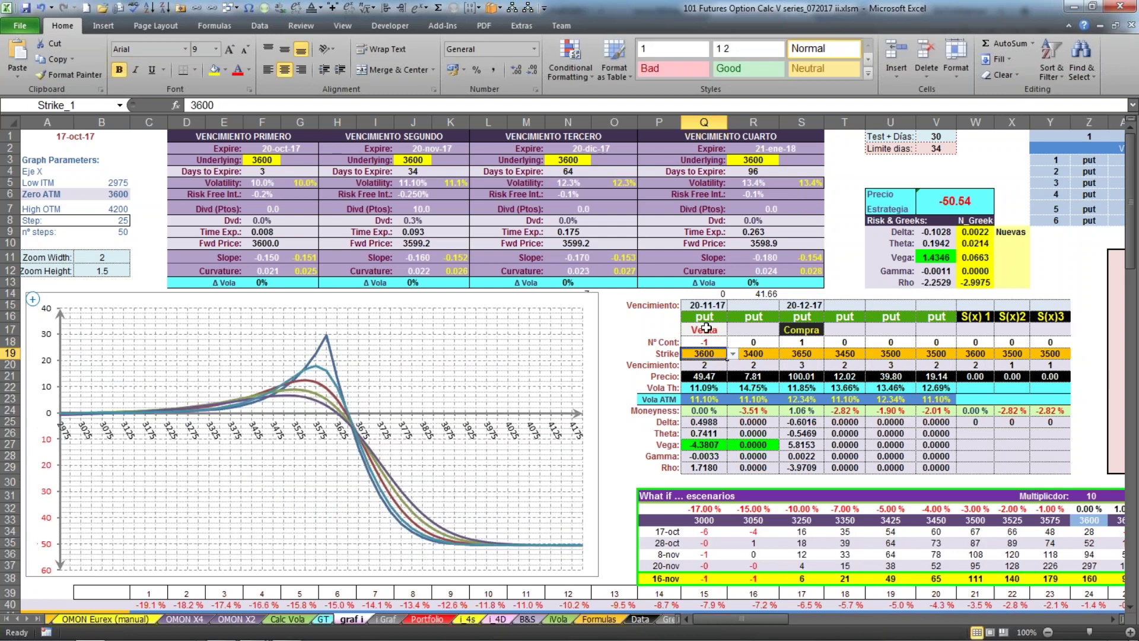
Change both the sold 3600 option and the bought 3650 option from put to call
{"action": "left_click", "coordinate": [714, 317]}
{"action": "left_click", "coordinate": [733, 316]}
{"action": "left_click", "coordinate": [706, 327]}
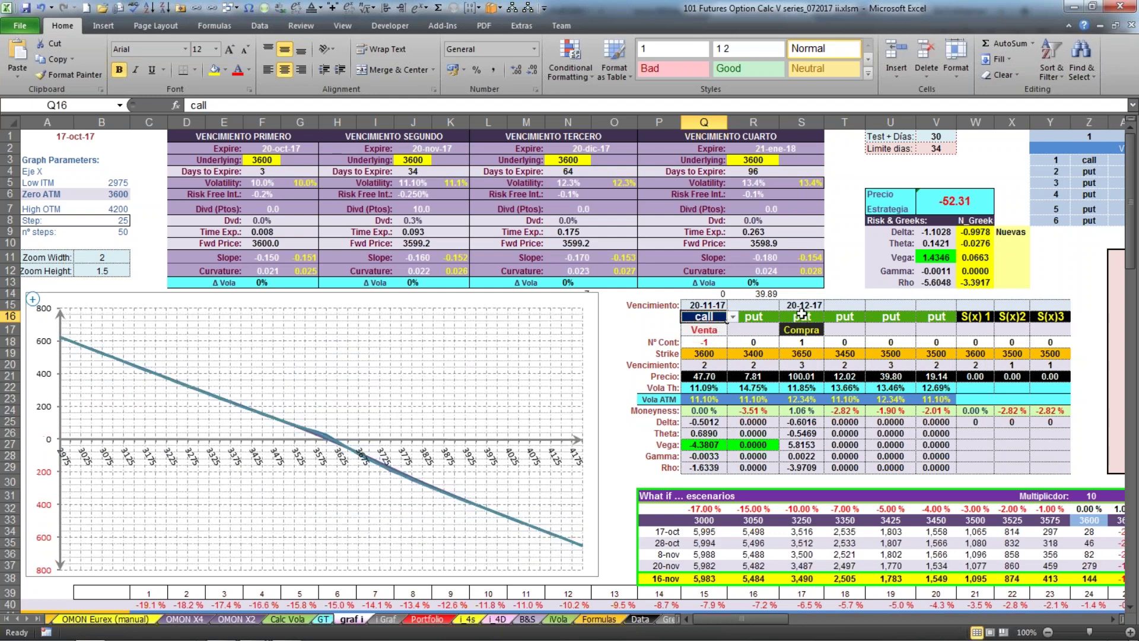
{"action": "left_click", "coordinate": [801, 315]}
{"action": "left_click", "coordinate": [830, 316]}
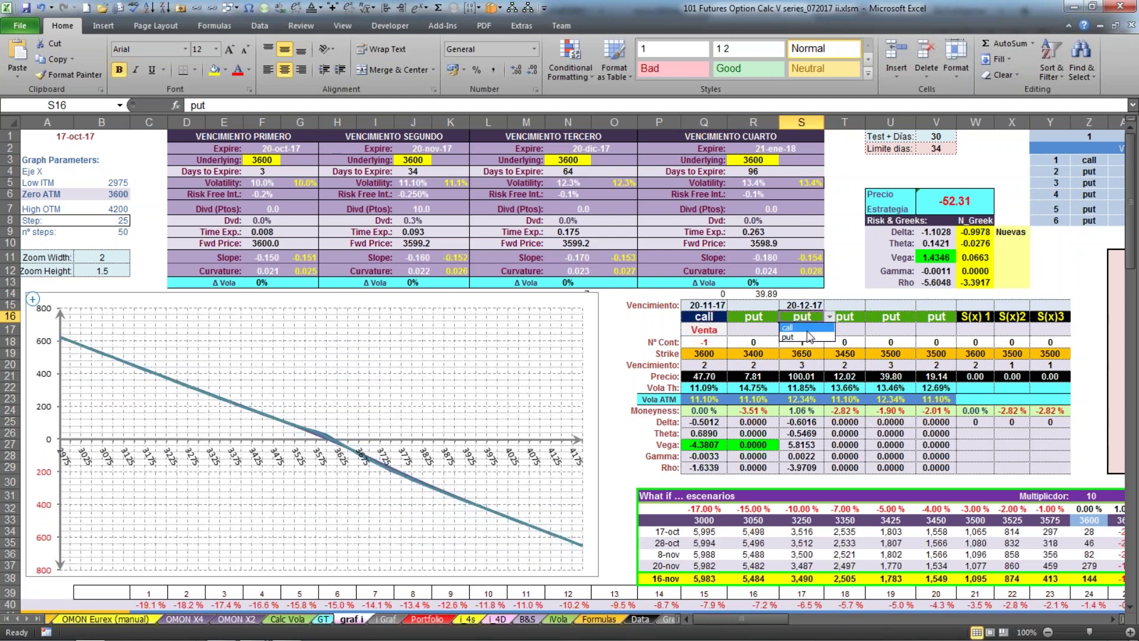
{"action": "left_click", "coordinate": [805, 328]}
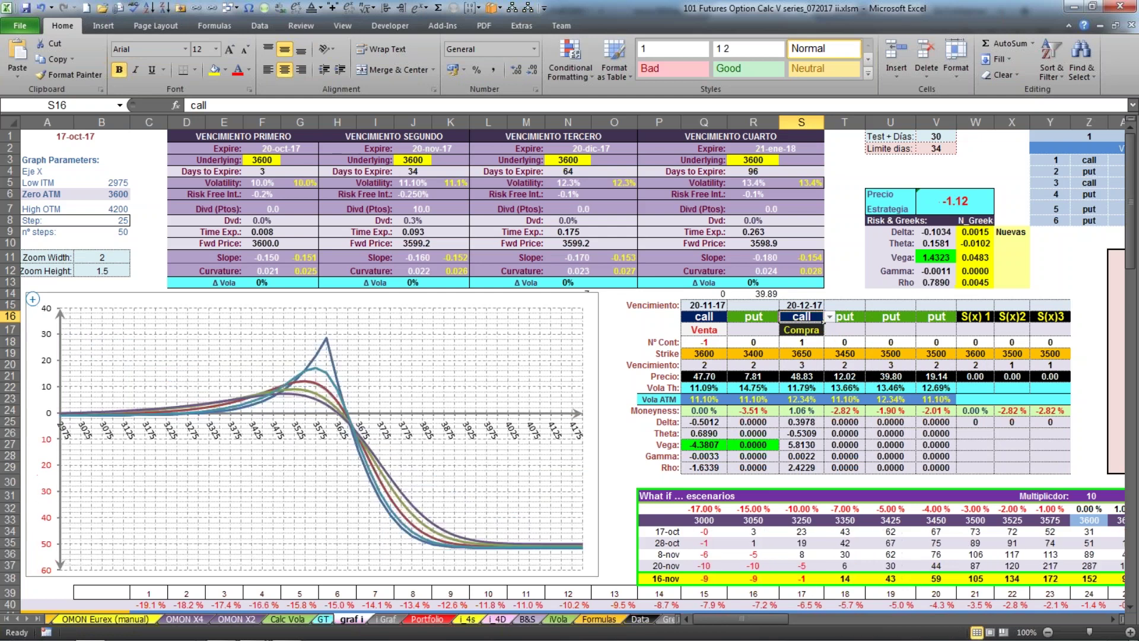
Reverse the diagonal call spread by setting the 3600 call to 1 contract and the 3650 call to -1 contract
{"action": "left_click", "coordinate": [712, 342]}
{"action": "type", "text": "1"}
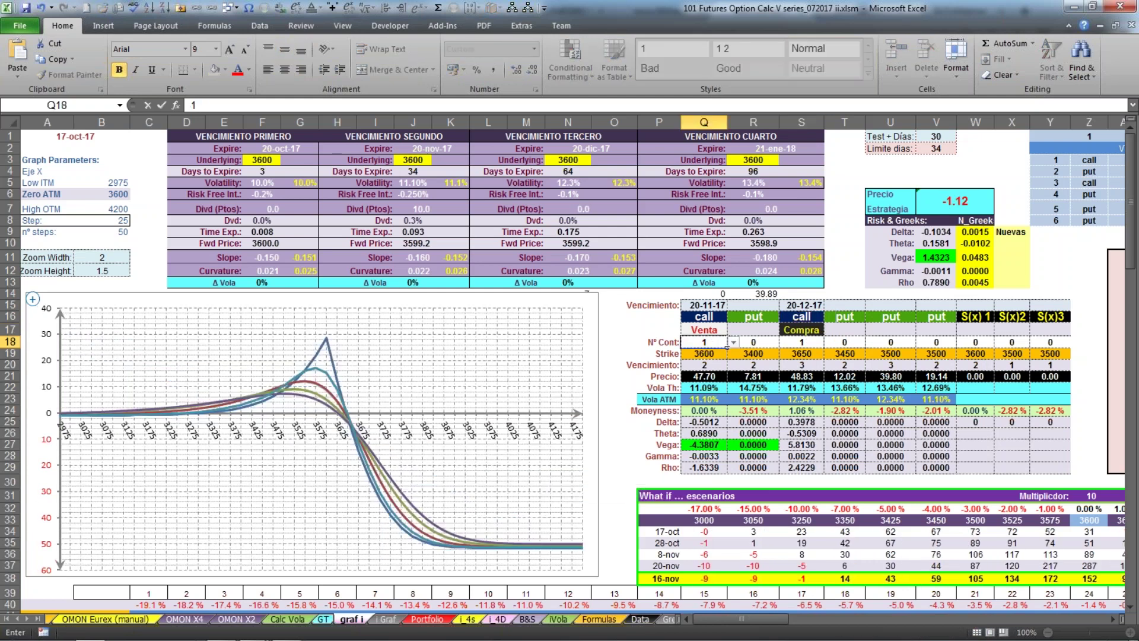
{"action": "left_click", "coordinate": [802, 343]}
{"action": "type", "text": "-1"}
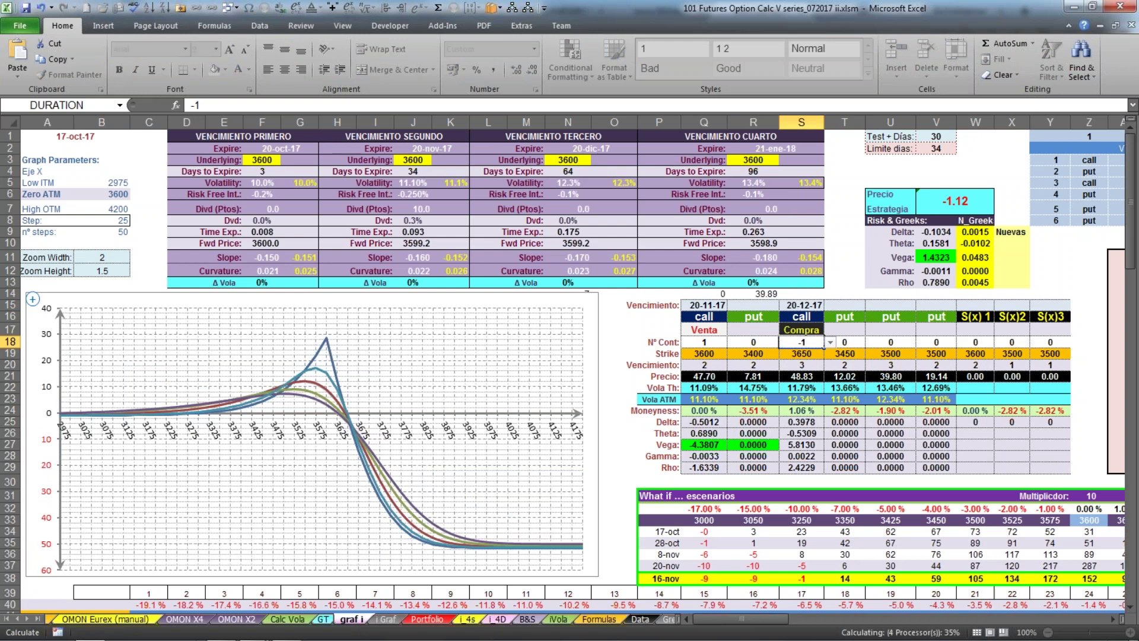
{"action": "key", "text": "Return"}
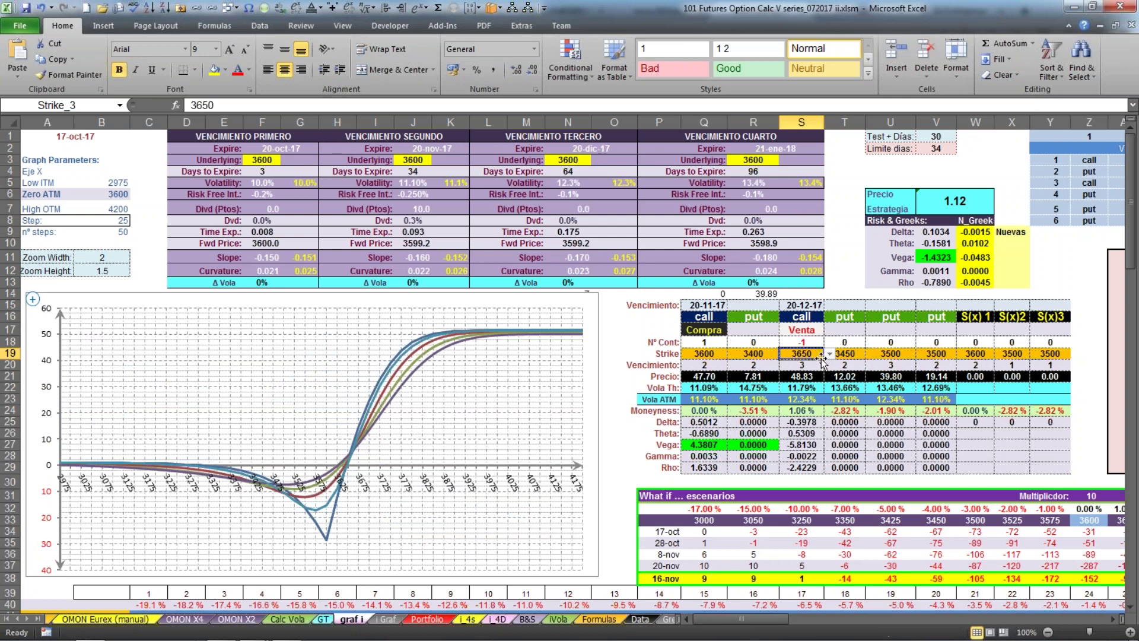
Set the sold third-expiry call's strike to 3550 and check the volatilities of the second and third expiries
{"action": "type", "text": "3550"}
{"action": "key", "text": "Return"}
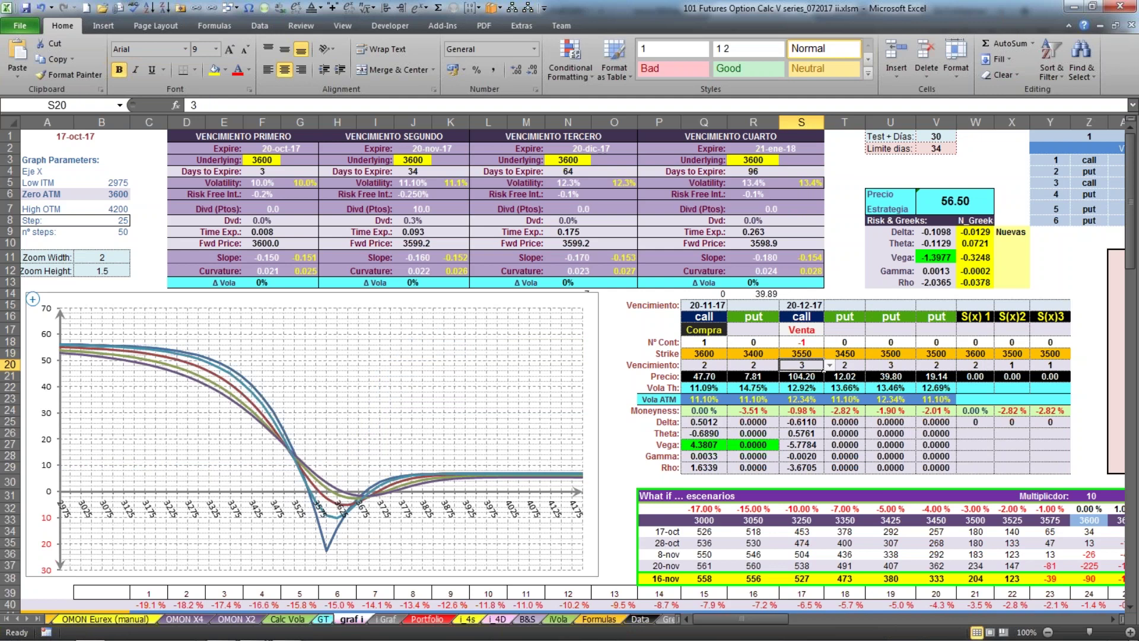
{"action": "left_click", "coordinate": [406, 180]}
{"action": "left_click", "coordinate": [561, 183]}
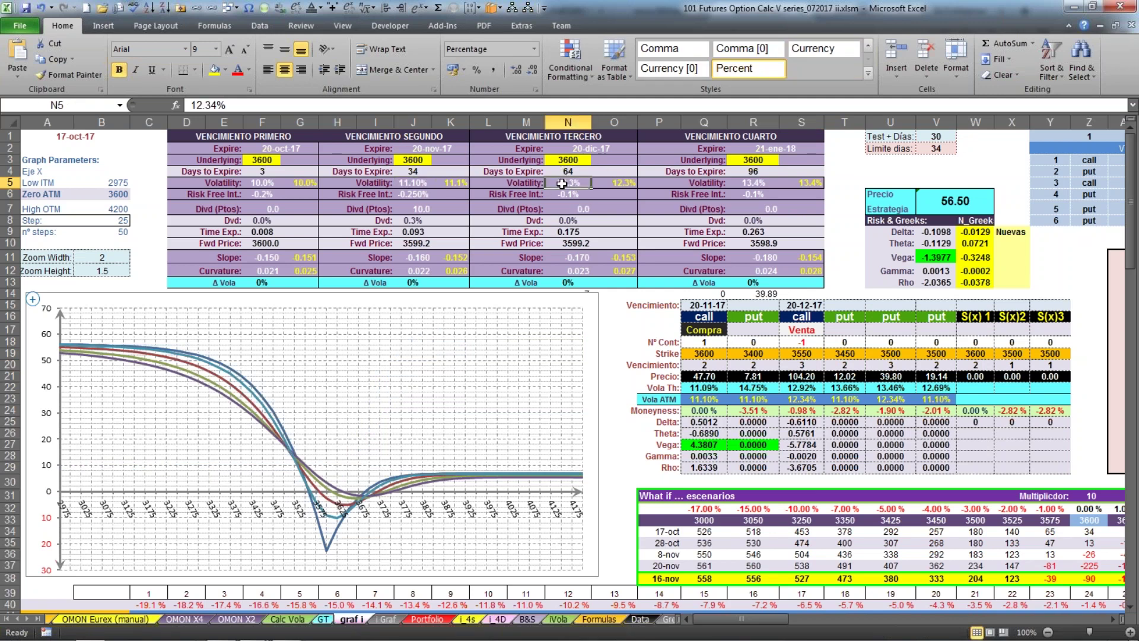
Switch to the iBroker options page in Firefox and open the Dax option chain
{"action": "mouse_move", "coordinate": [262, 638]}
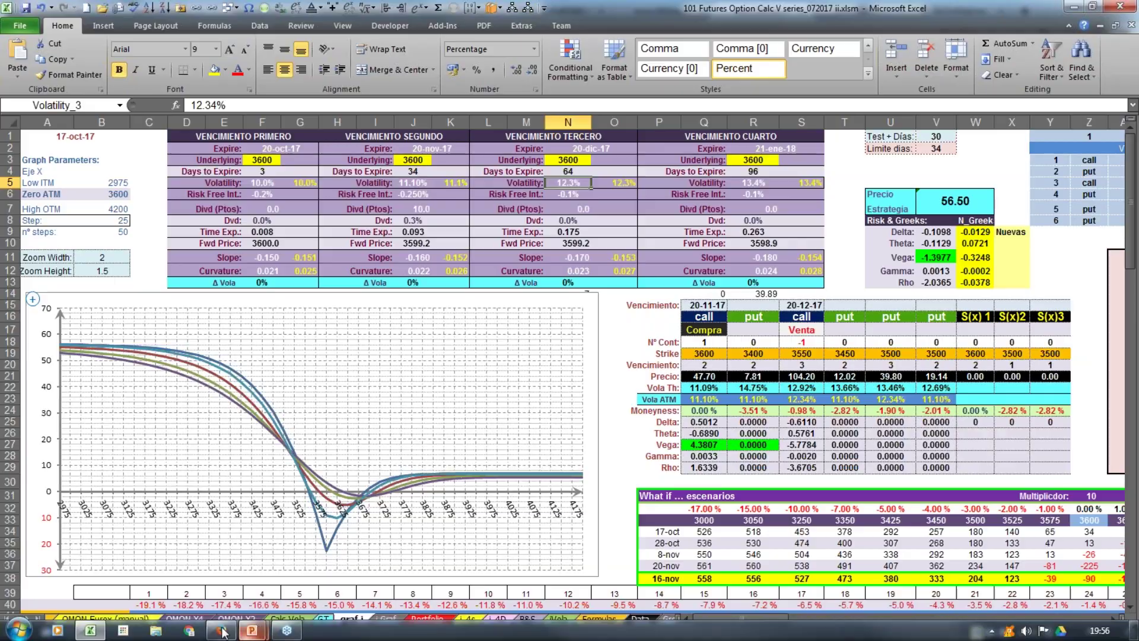
{"action": "left_click", "coordinate": [221, 630]}
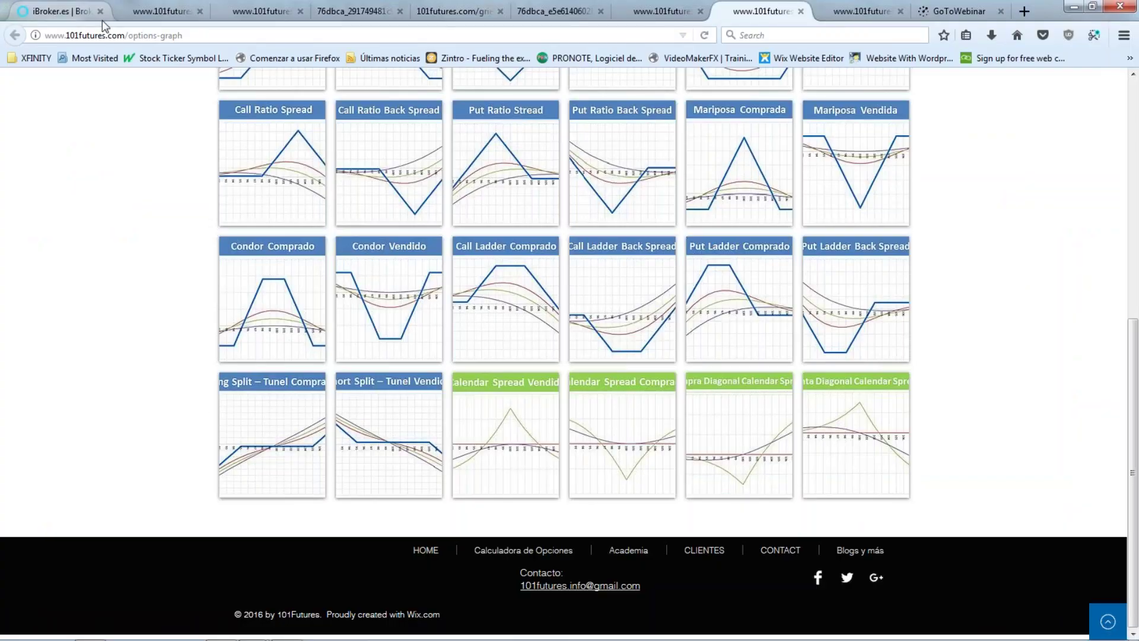
{"action": "left_click", "coordinate": [75, 14]}
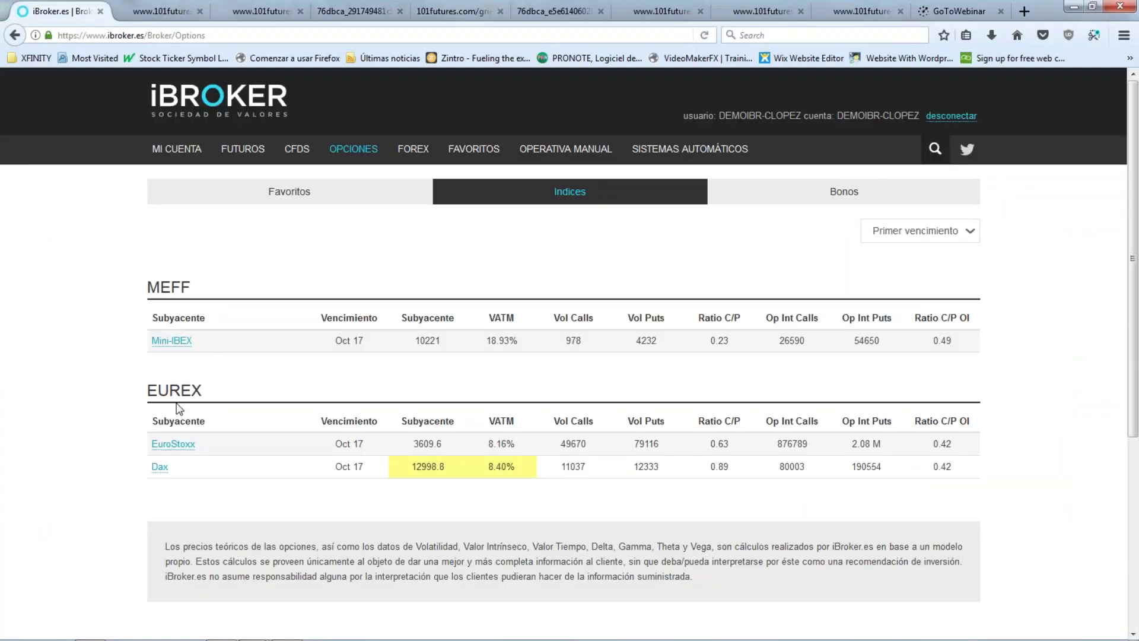
{"action": "left_click", "coordinate": [159, 467]}
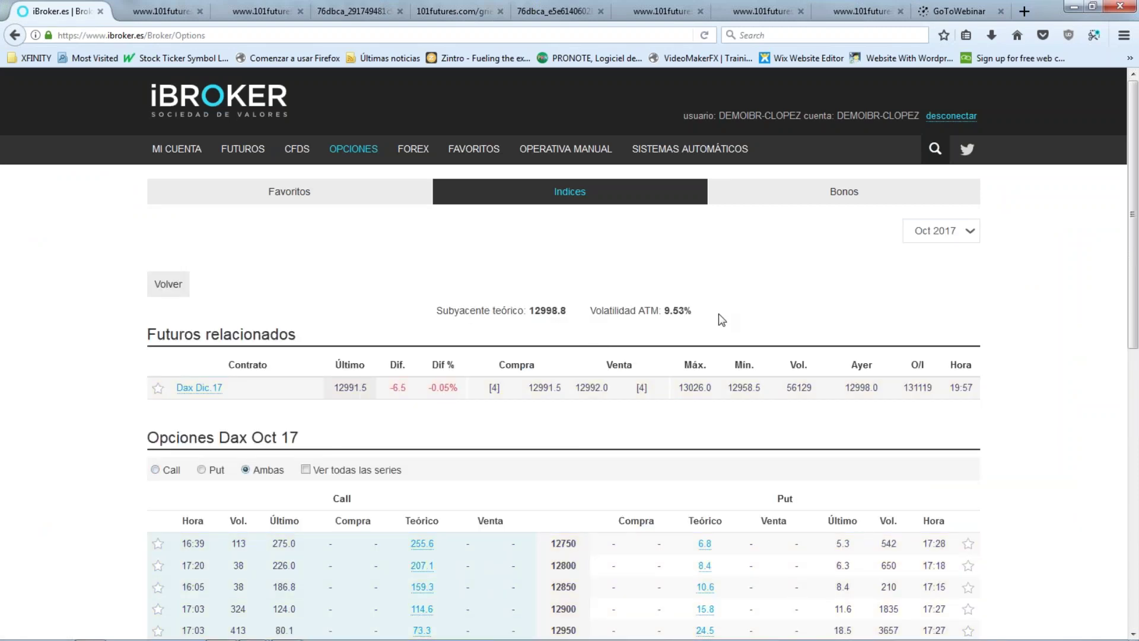
Compare the Dax options' at-the-money volatility across the Dic 2017, Nov 2017 and Jun 2018 expiries
{"action": "left_click", "coordinate": [969, 231]}
{"action": "left_click", "coordinate": [933, 274]}
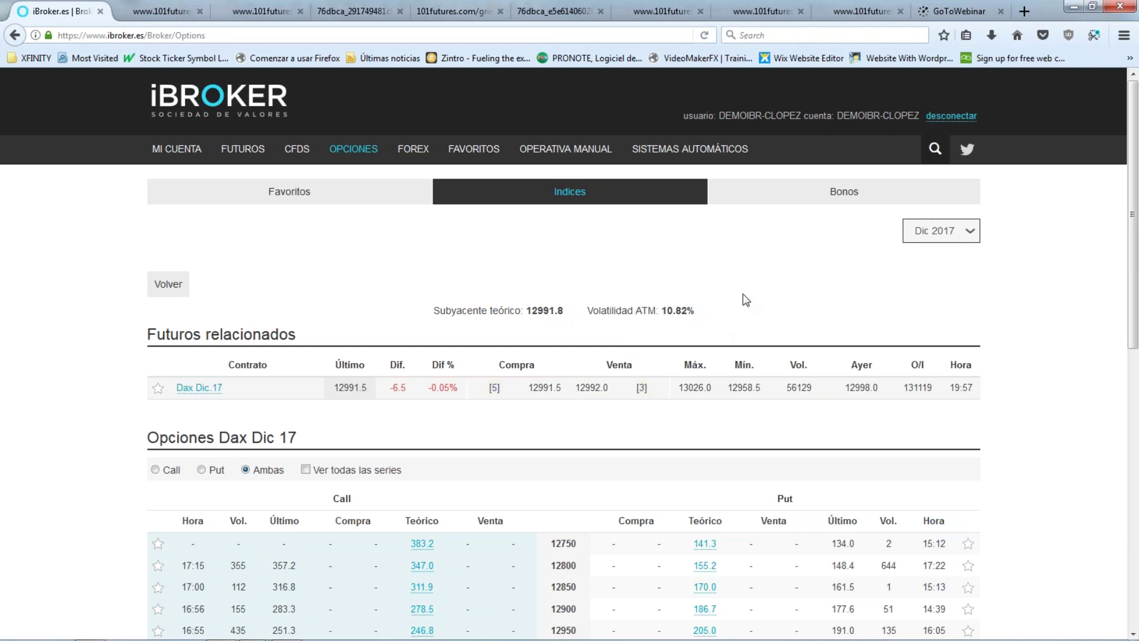
{"action": "left_click", "coordinate": [969, 233]}
{"action": "left_click", "coordinate": [946, 263]}
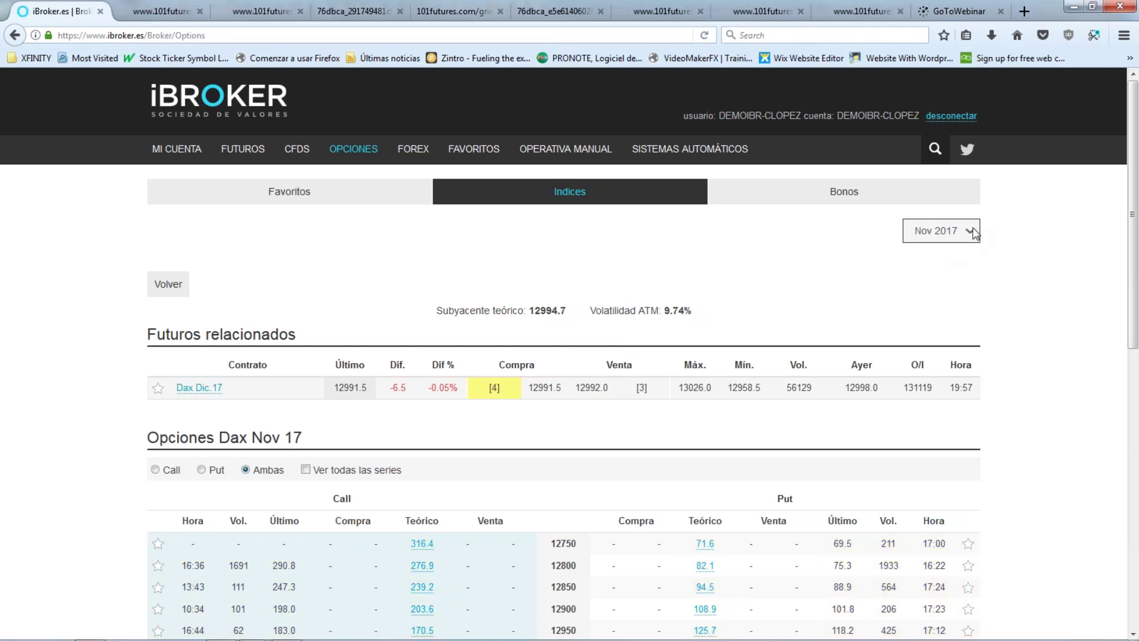
{"action": "left_click", "coordinate": [973, 231]}
{"action": "left_click", "coordinate": [941, 274]}
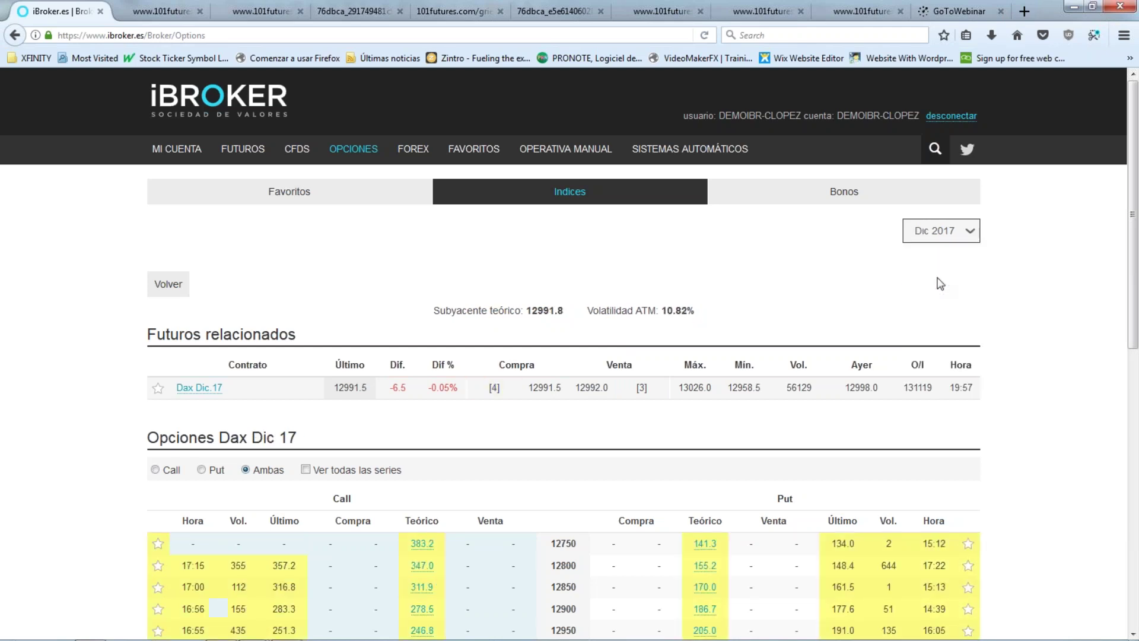
{"action": "left_click", "coordinate": [969, 233]}
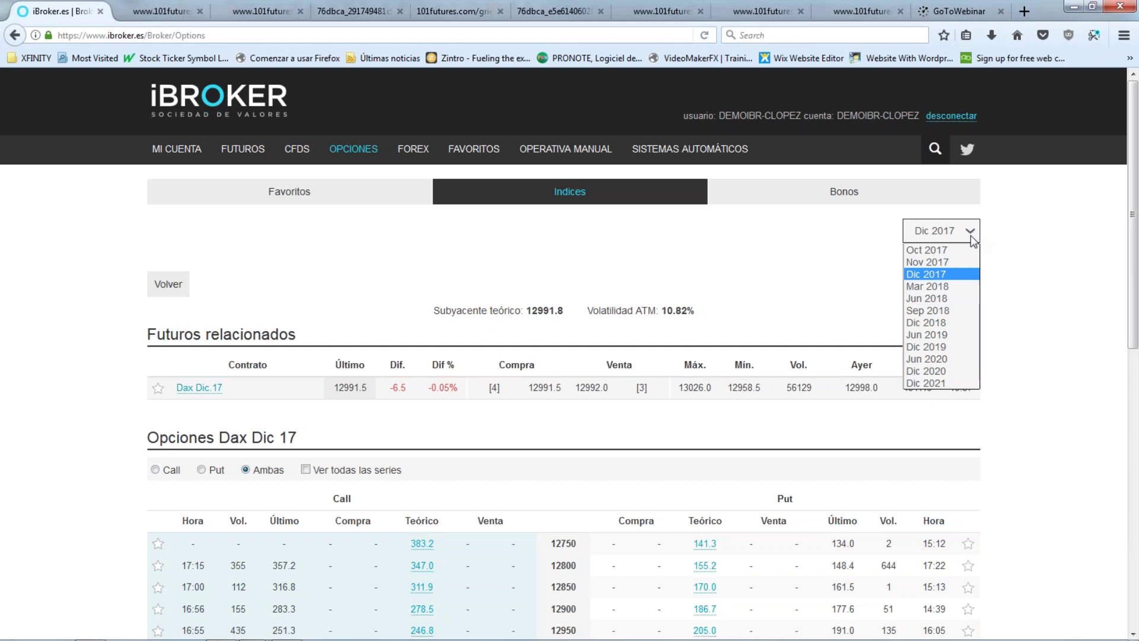
{"action": "left_click", "coordinate": [937, 298]}
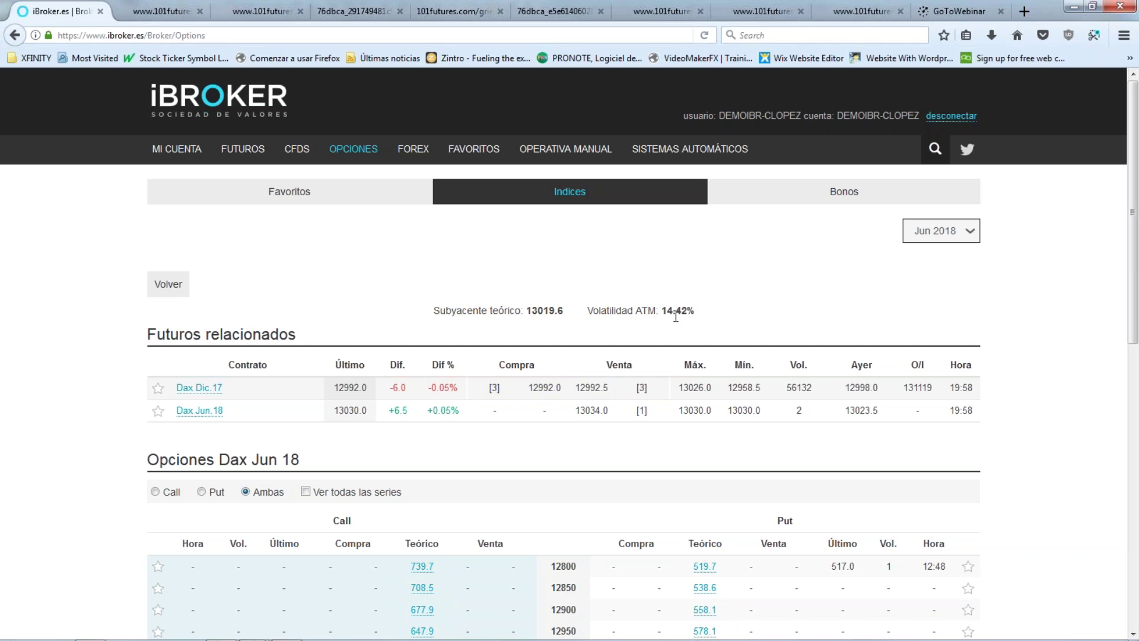
Open the Mini-IBEX option chain and compare its at-the-money volatility for the Oct 2017 and Jun 2018 expiries
{"action": "left_click", "coordinate": [351, 151]}
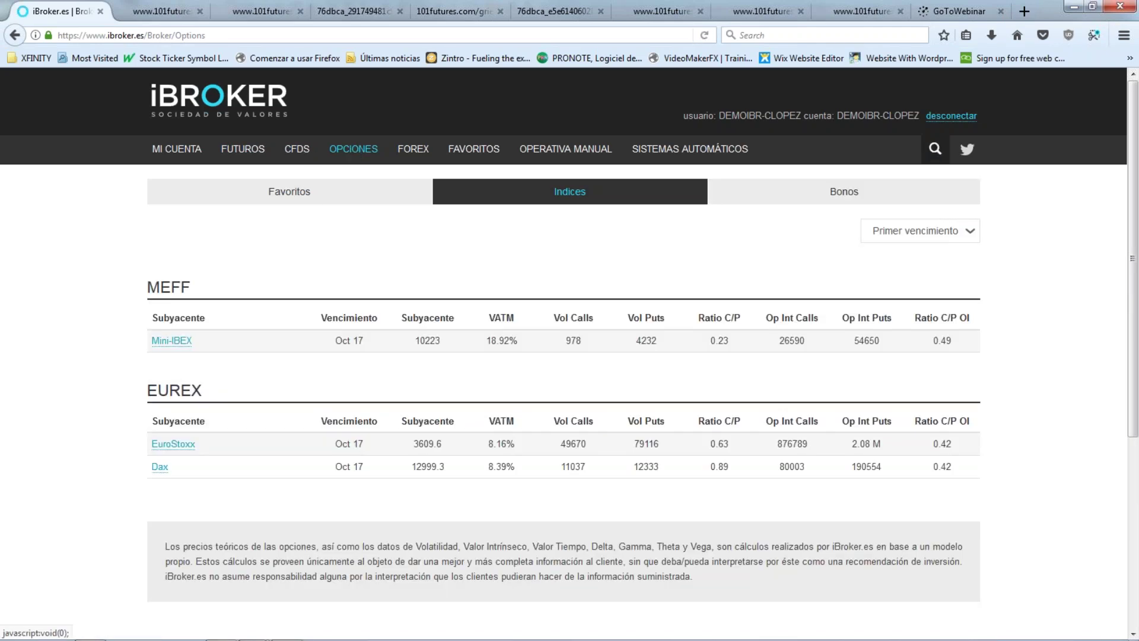
{"action": "left_click", "coordinate": [169, 343]}
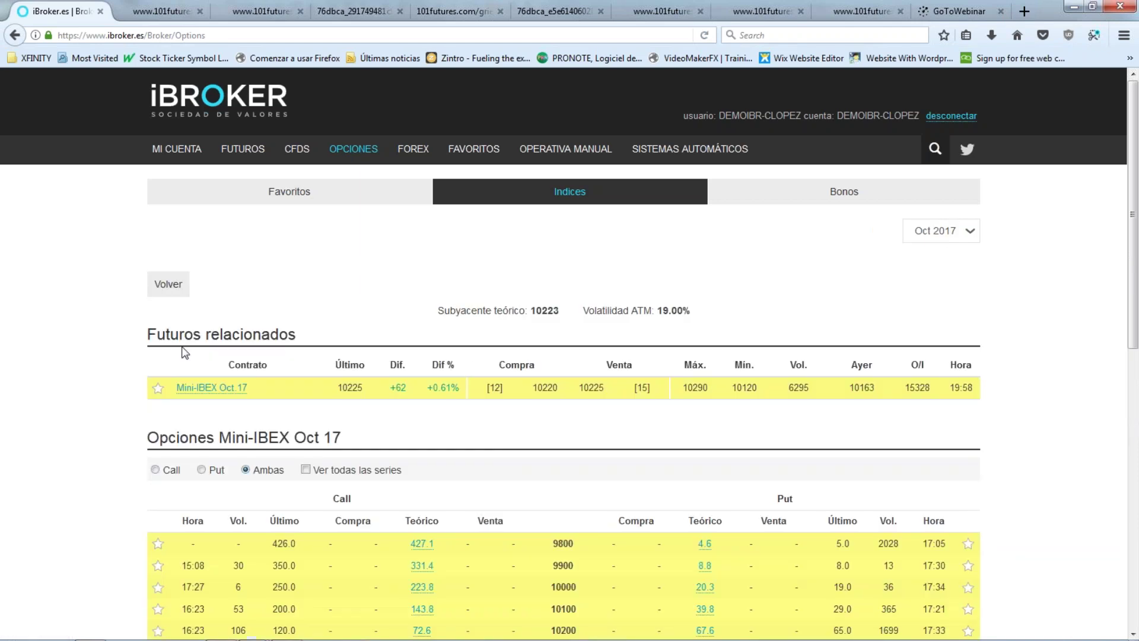
{"action": "left_click", "coordinate": [971, 231]}
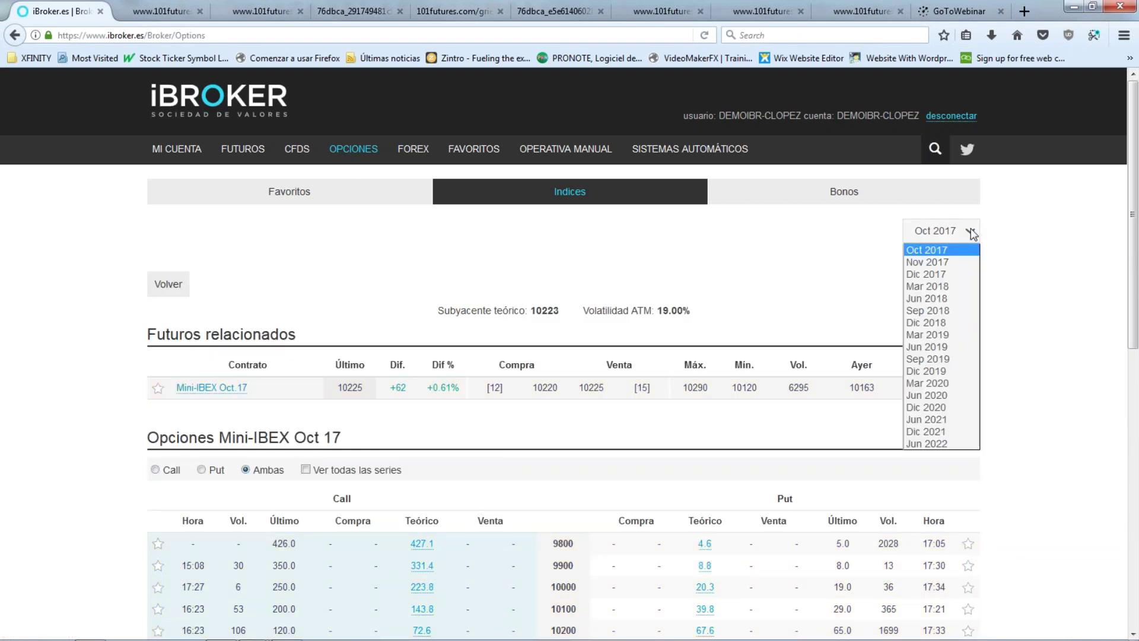
{"action": "left_click", "coordinate": [658, 312]}
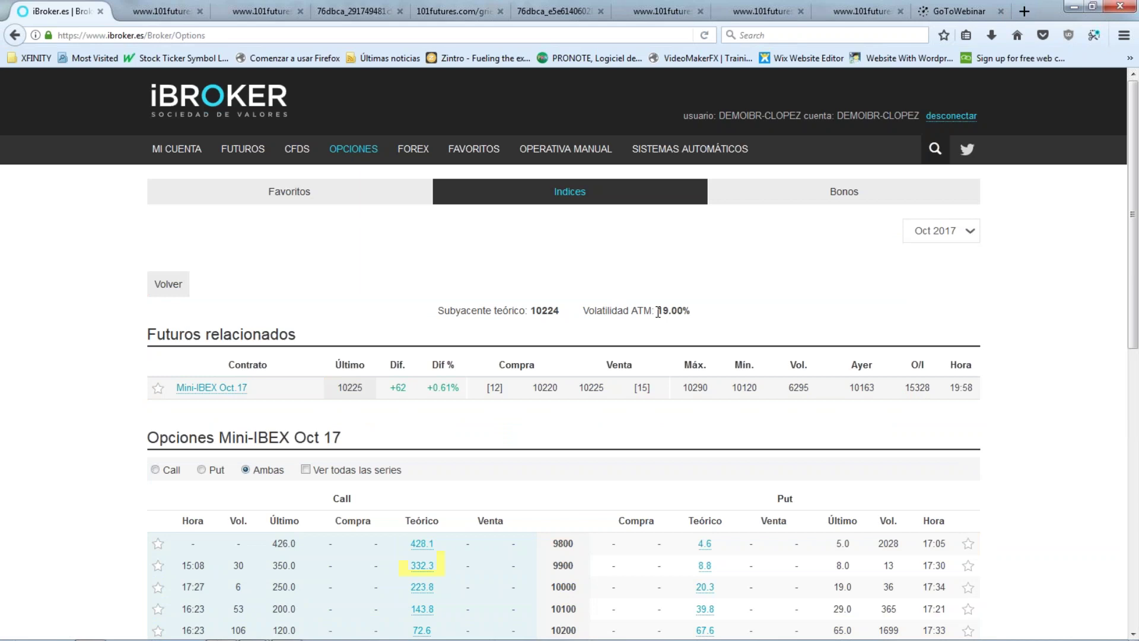
{"action": "left_click_drag", "start_coordinate": [659, 312], "coordinate": [720, 311]}
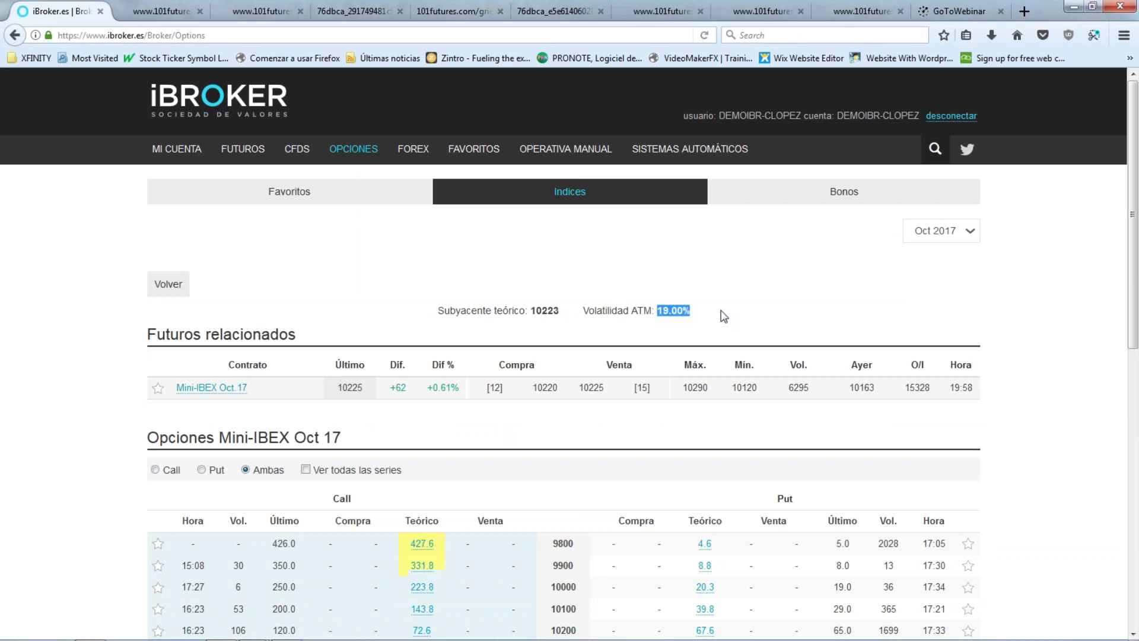
{"action": "left_click", "coordinate": [969, 234]}
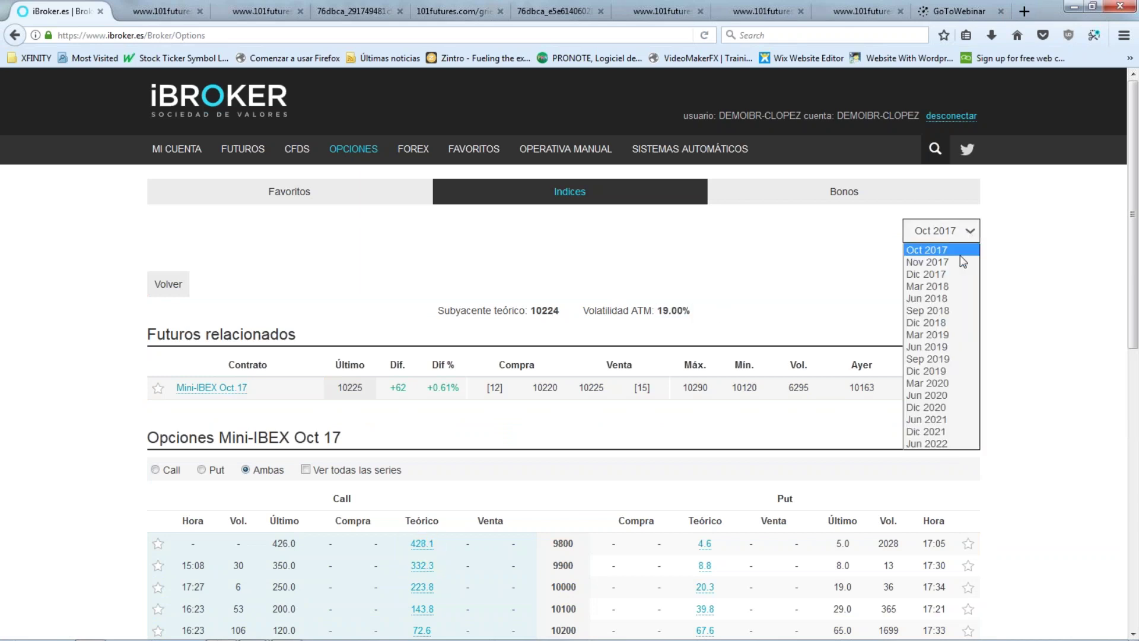
{"action": "left_click", "coordinate": [939, 301]}
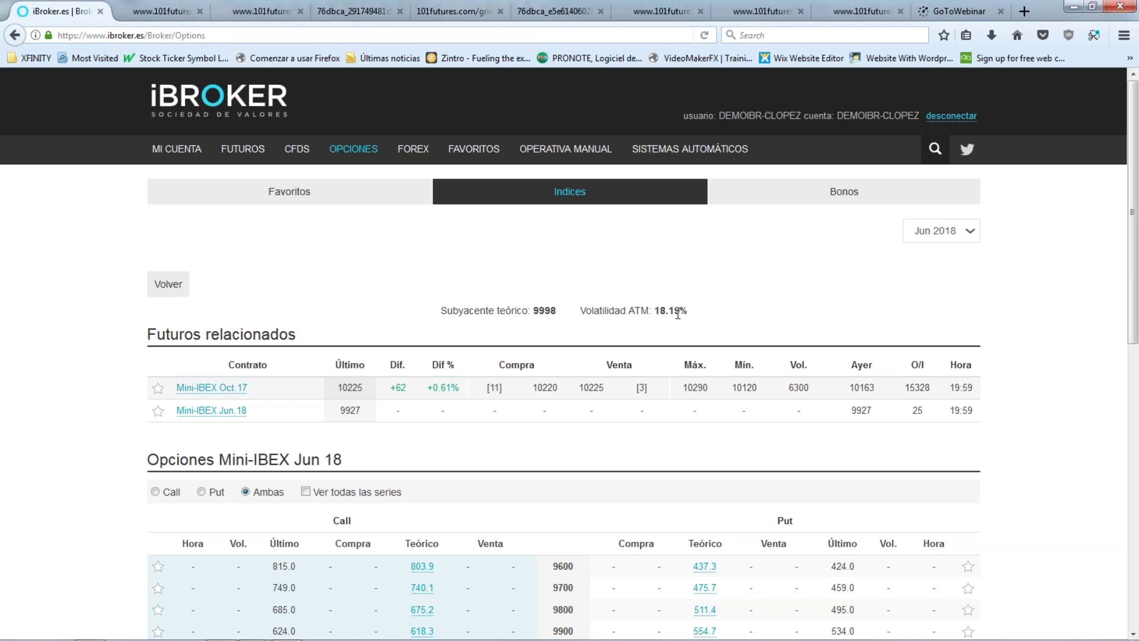
Review the diagonal call spread's payoff in the Excel workbook, and open the 101 Futures more-options page in Firefox
{"action": "left_click", "coordinate": [90, 631]}
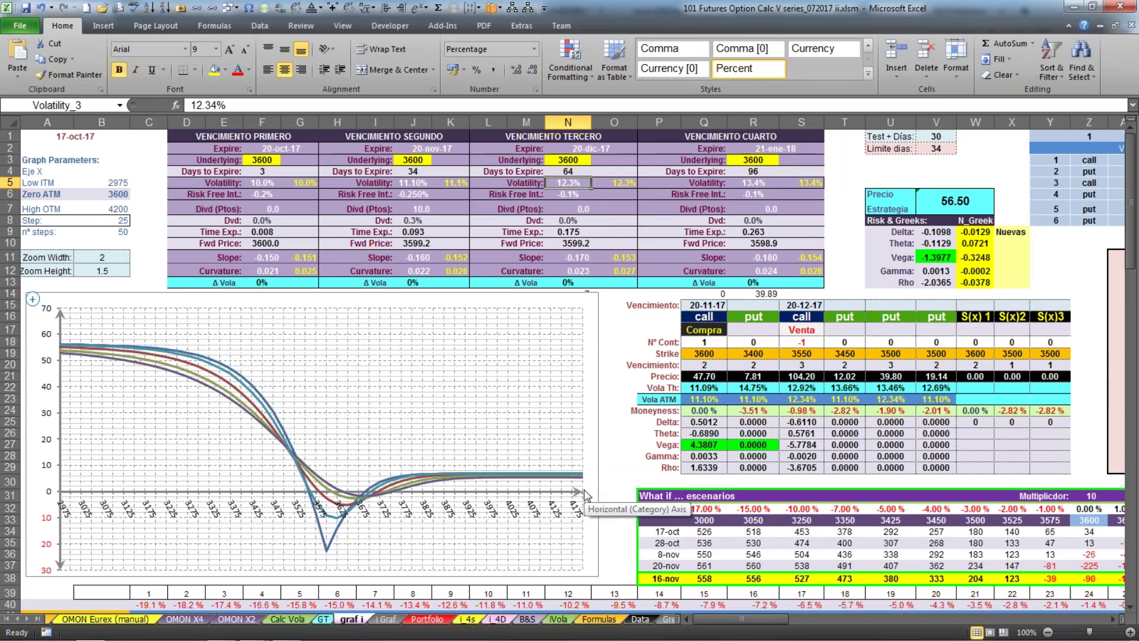
{"action": "mouse_move", "coordinate": [255, 632]}
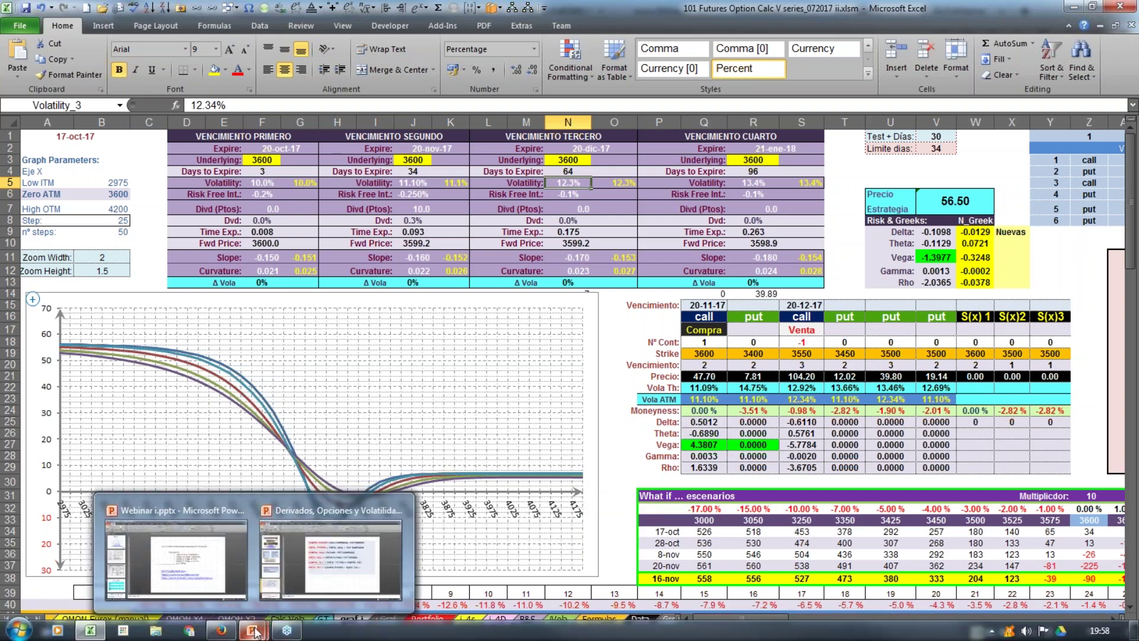
{"action": "left_click", "coordinate": [222, 633]}
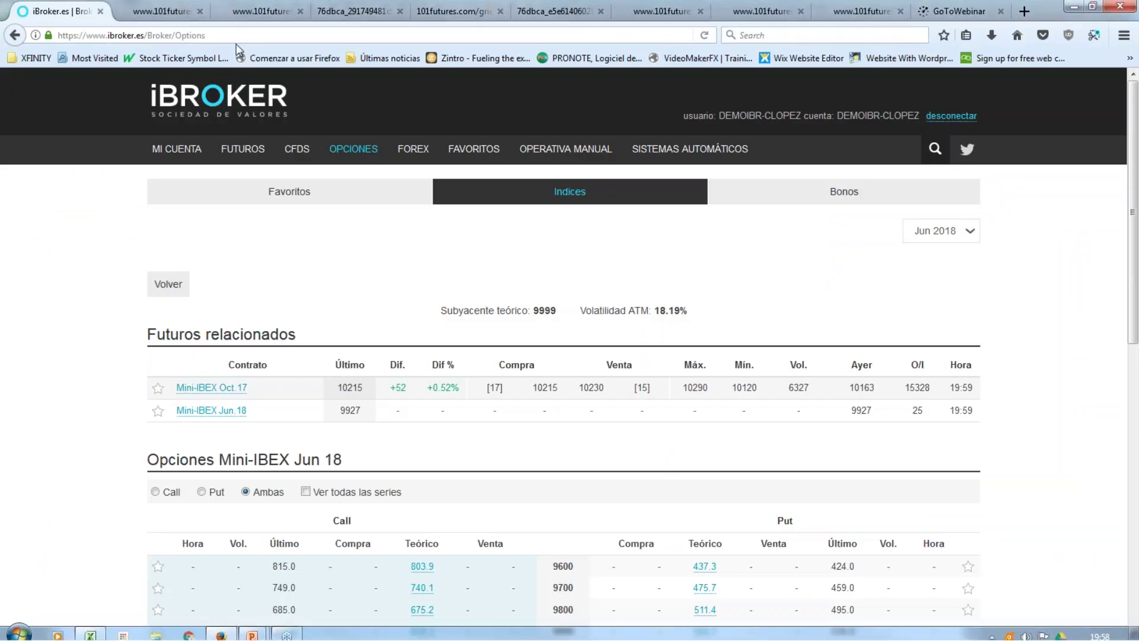
{"action": "left_click", "coordinate": [163, 12]}
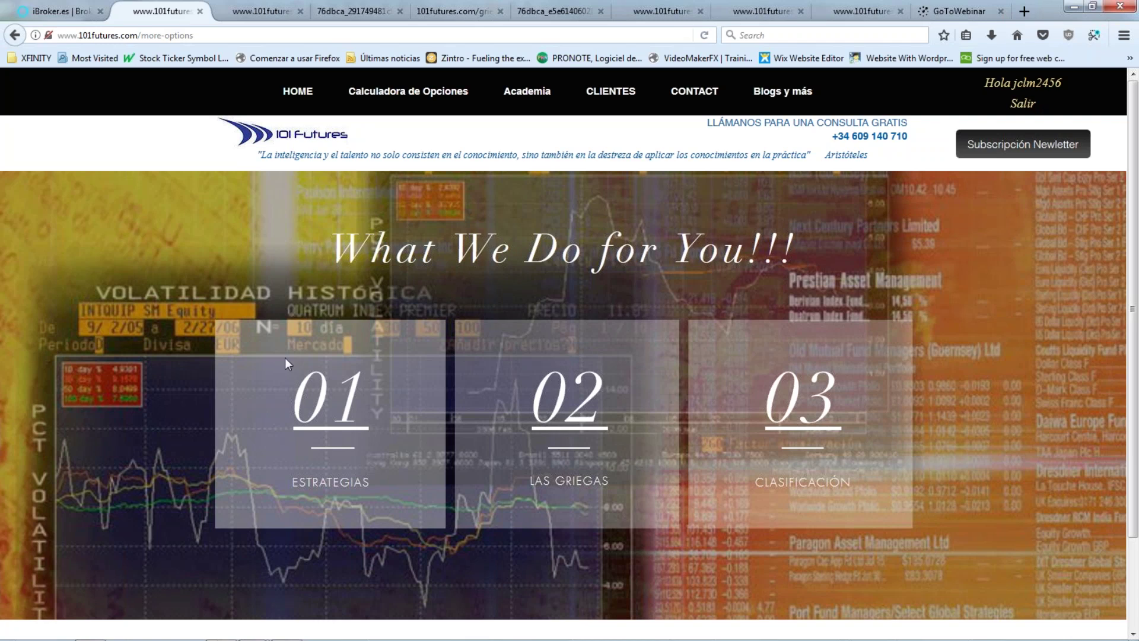
Open the Calculadora de Opciones page on the 101 Futures site and look over its prices and sample charts
{"action": "scroll", "coordinate": [537, 354], "scroll_direction": "down", "scroll_amount": 3}
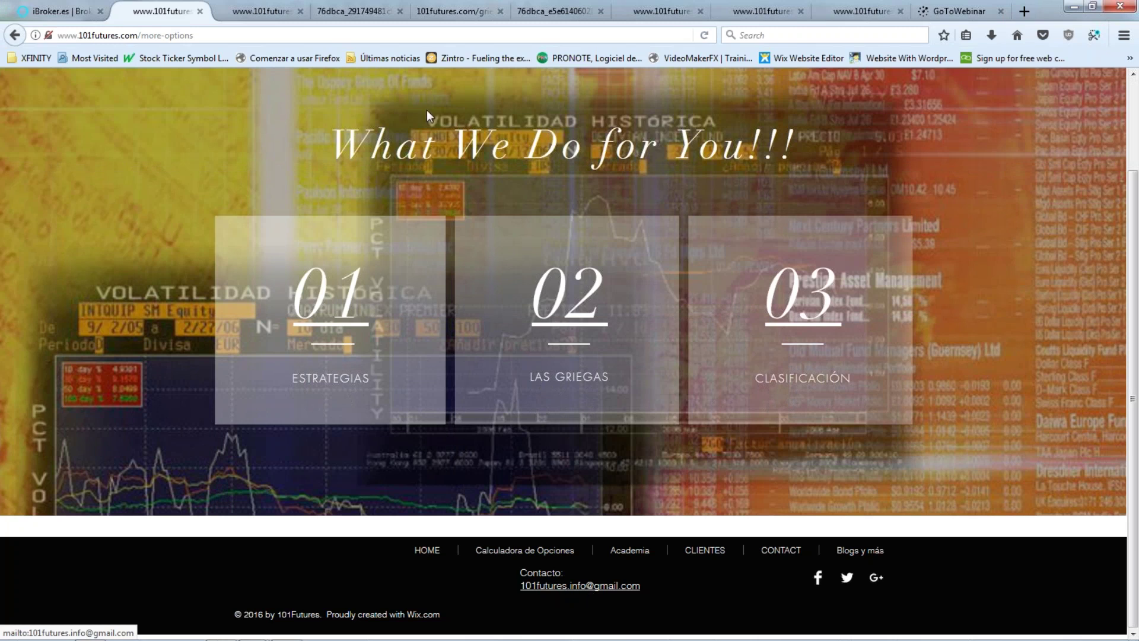
{"action": "scroll", "coordinate": [461, 201], "scroll_direction": "up", "scroll_amount": 3}
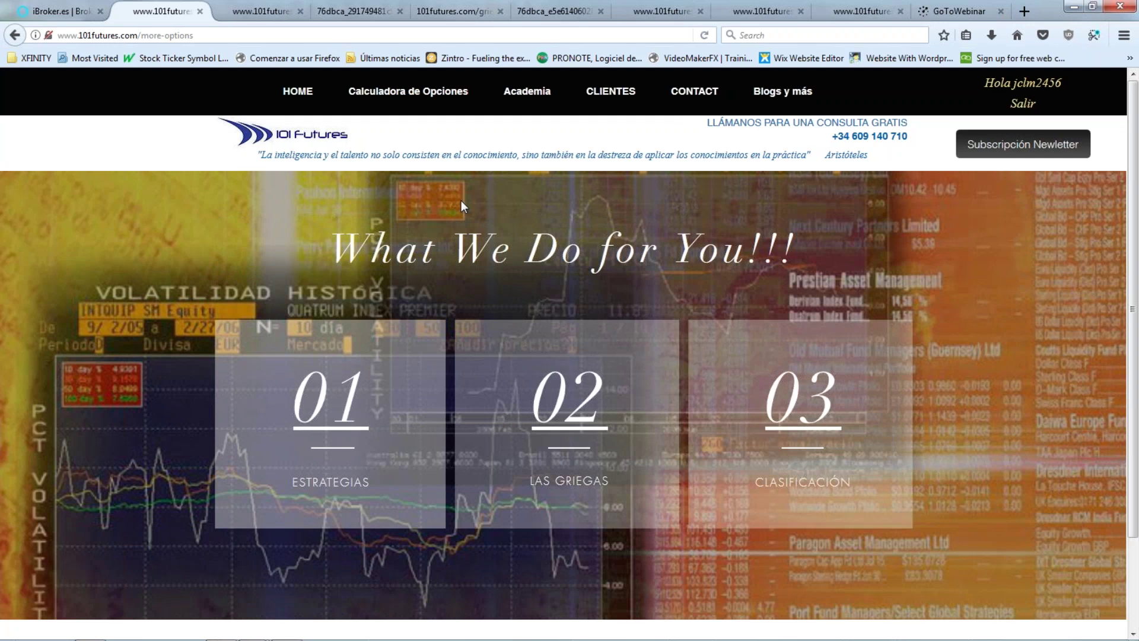
{"action": "mouse_move", "coordinate": [359, 94]}
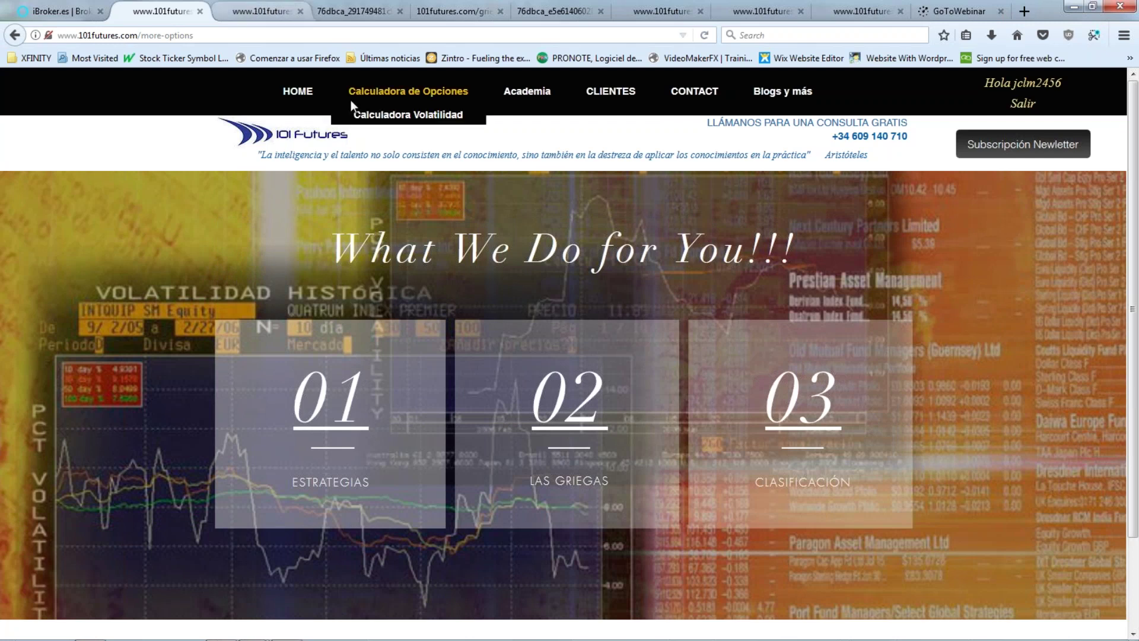
{"action": "left_click", "coordinate": [390, 97]}
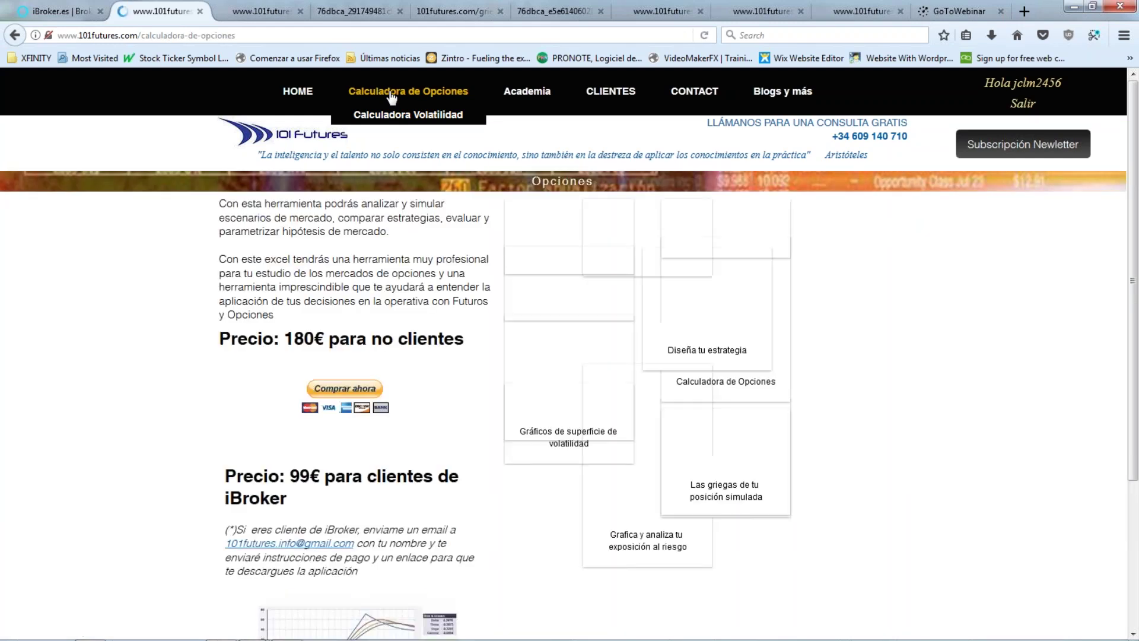
{"action": "scroll", "coordinate": [439, 433], "scroll_direction": "down", "scroll_amount": 3}
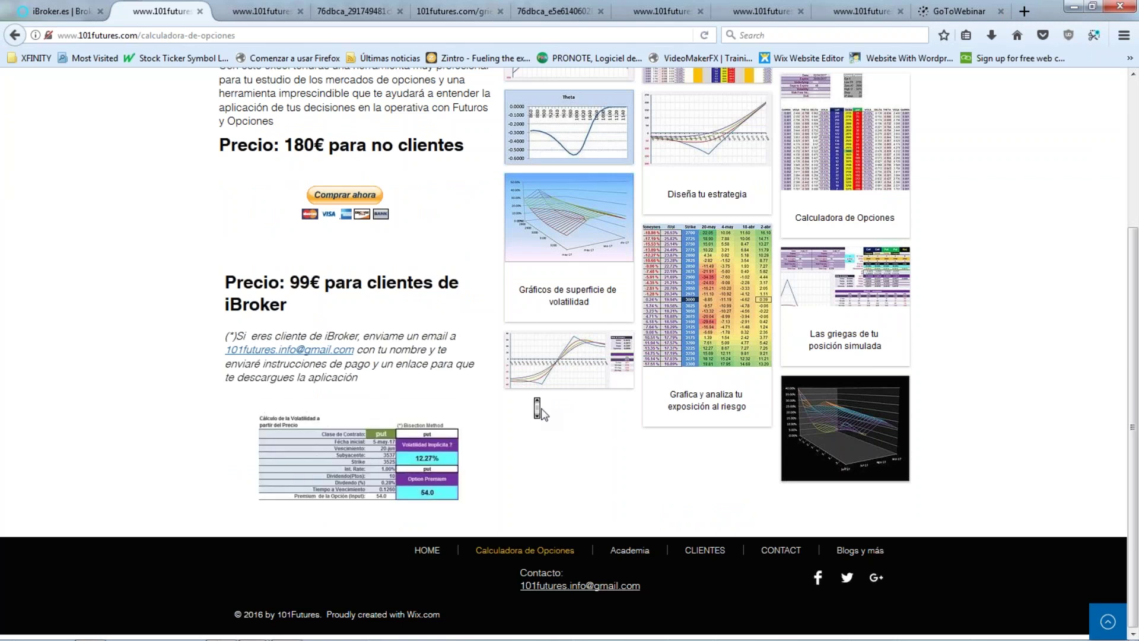
{"action": "scroll", "coordinate": [541, 414], "scroll_direction": "up", "scroll_amount": 4}
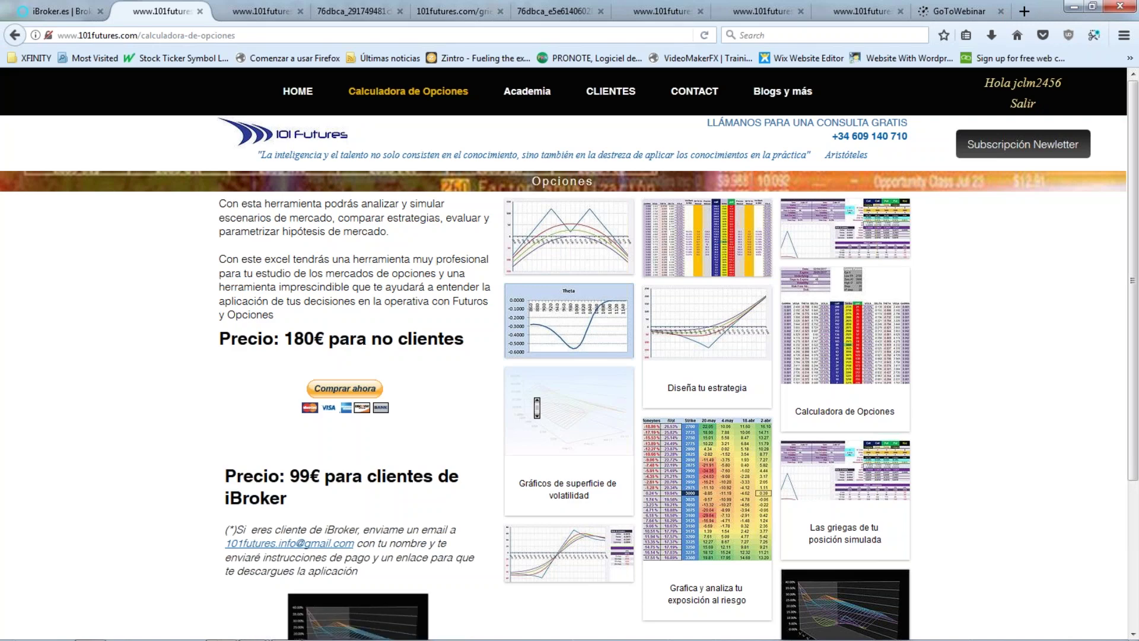
{"action": "scroll", "coordinate": [537, 408], "scroll_direction": "down", "scroll_amount": 2}
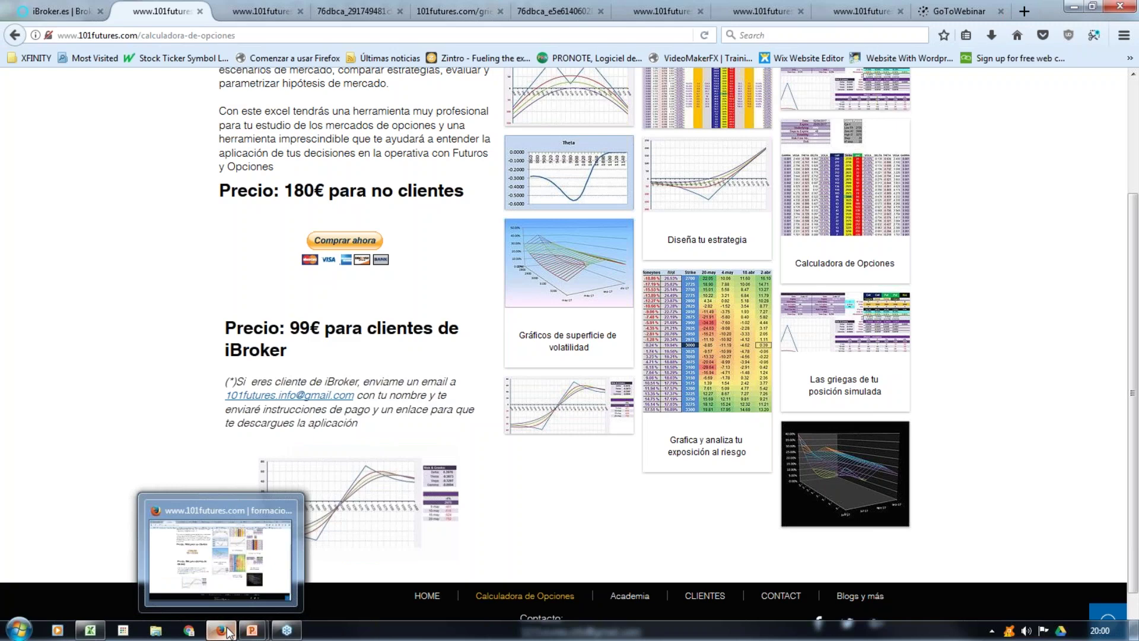
Switch to the Excel options workbook and inspect the first expiry's underlying price and the What if table's multiplier
{"action": "left_click", "coordinate": [90, 631]}
{"action": "left_click", "coordinate": [620, 452]}
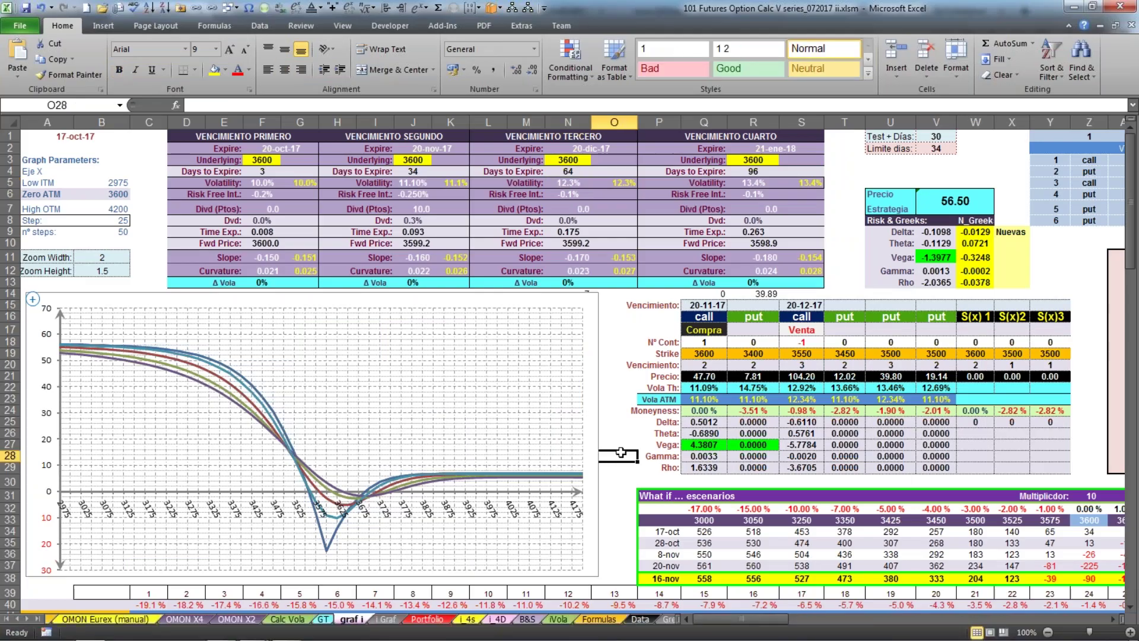
{"action": "left_click", "coordinate": [263, 162]}
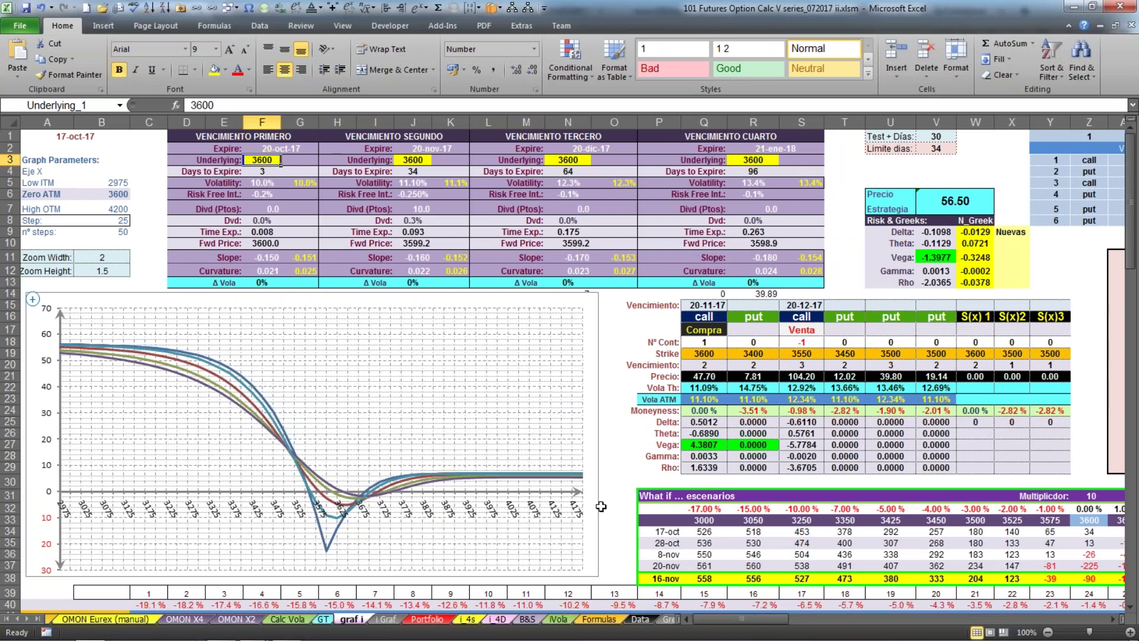
{"action": "scroll", "coordinate": [729, 535], "scroll_direction": "down", "scroll_amount": 2}
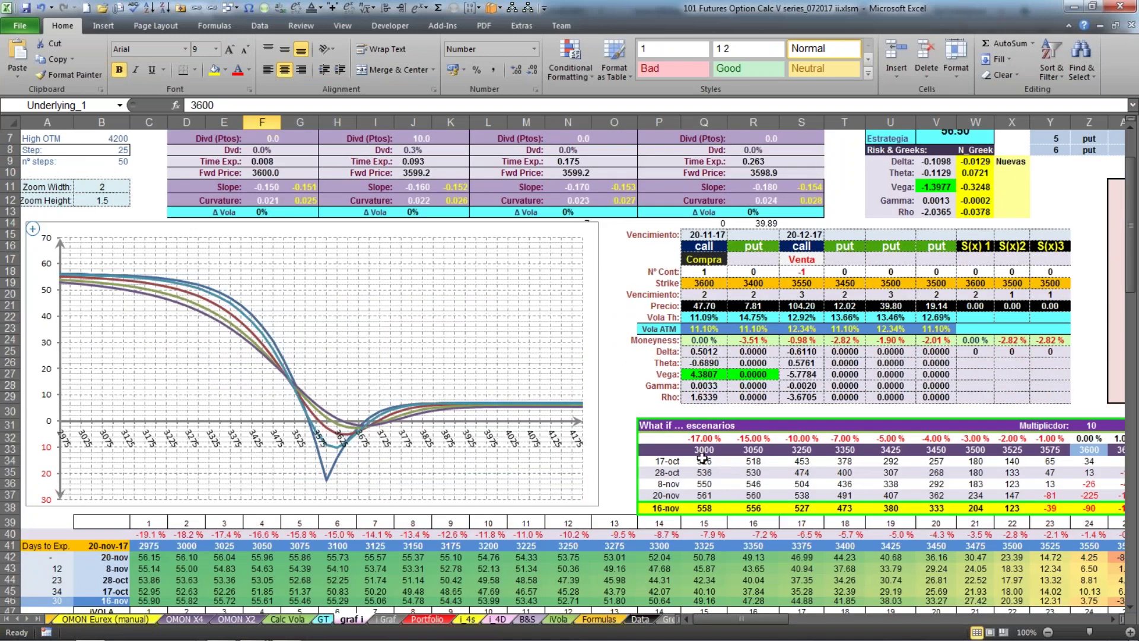
{"action": "left_click", "coordinate": [1089, 426]}
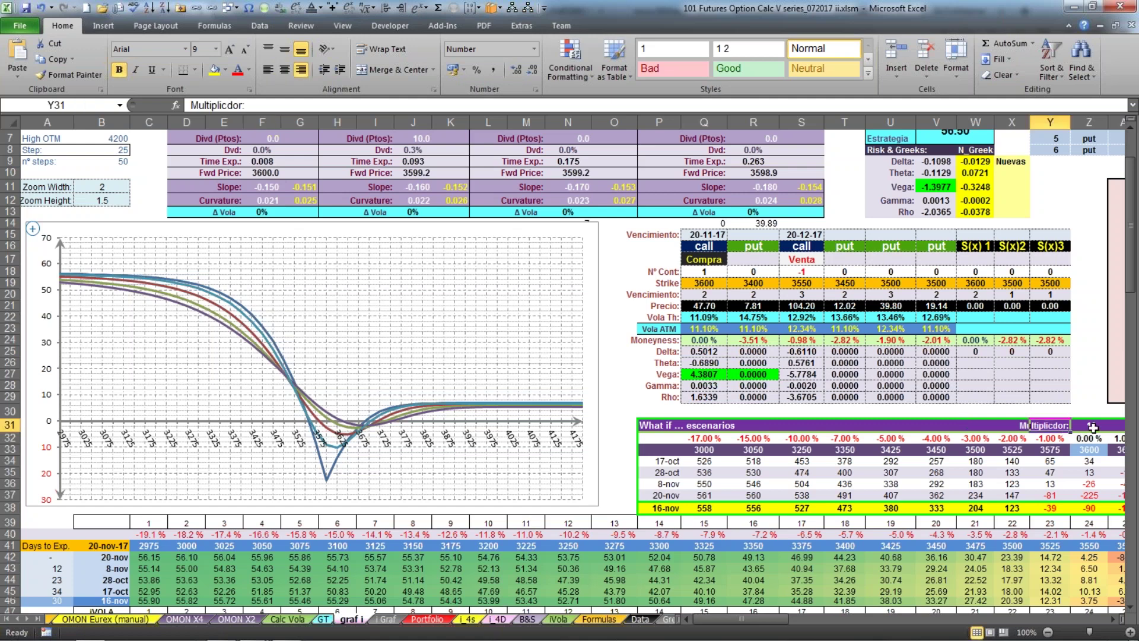
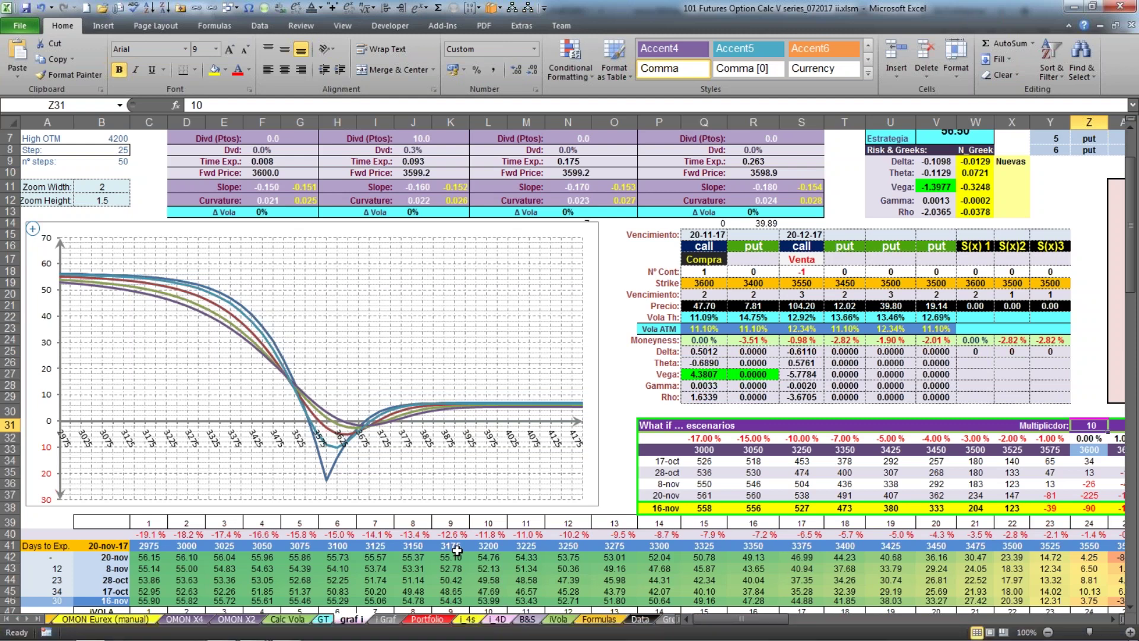
Check the first expiry's underlying and the volatility inputs of the first and second expiries
{"action": "scroll", "coordinate": [457, 551], "scroll_direction": "up", "scroll_amount": 2}
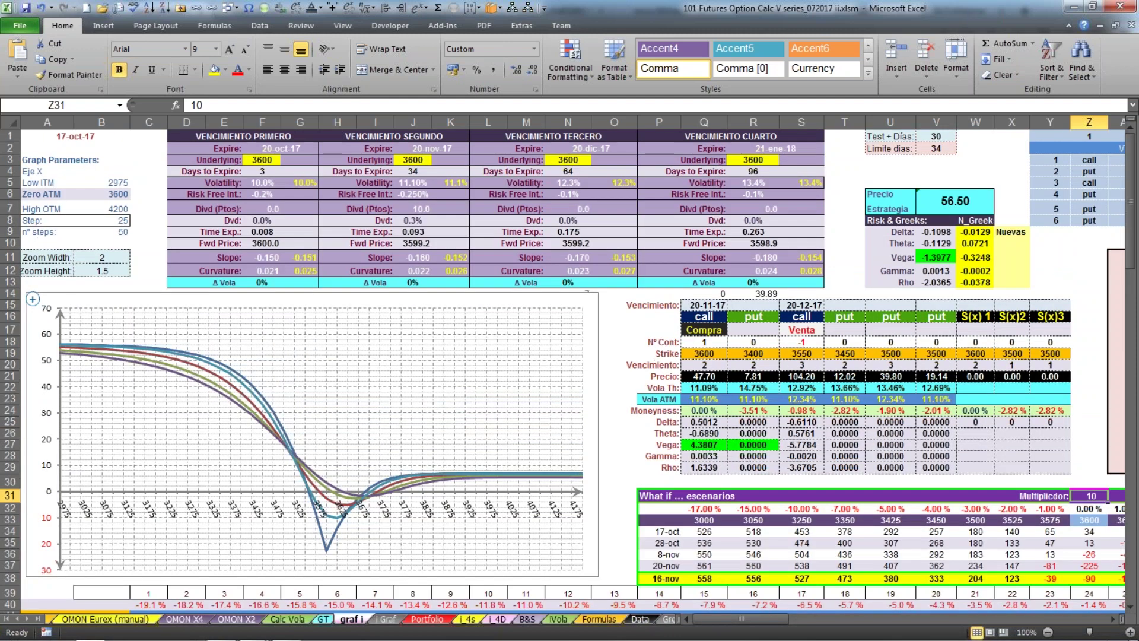
{"action": "left_click", "coordinate": [270, 159]}
{"action": "left_click", "coordinate": [265, 182]}
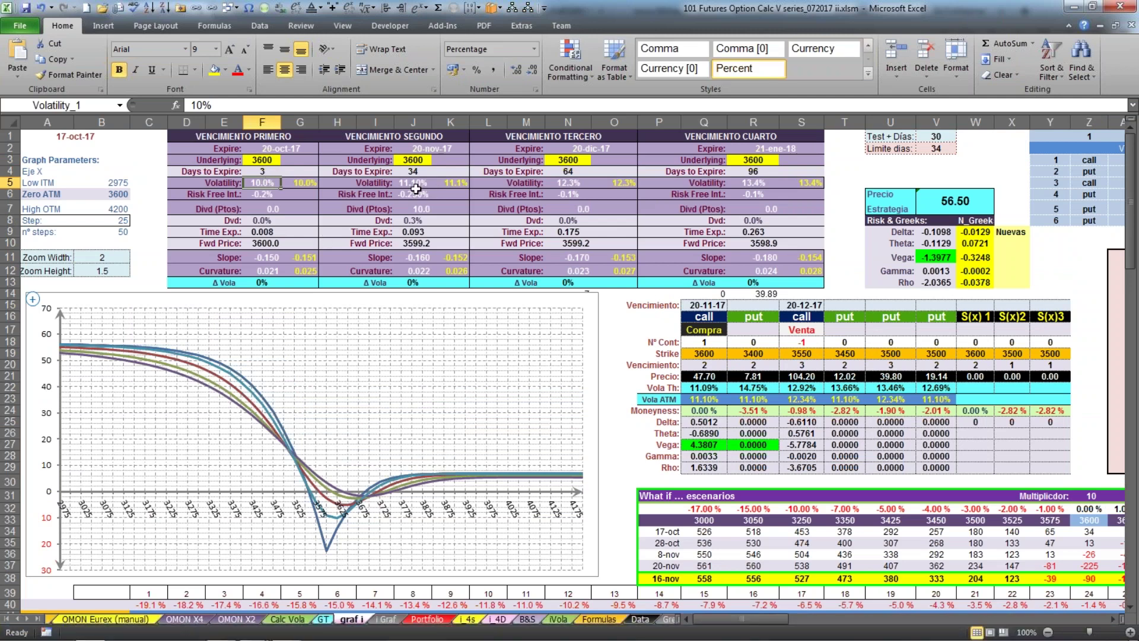
{"action": "left_click", "coordinate": [415, 184]}
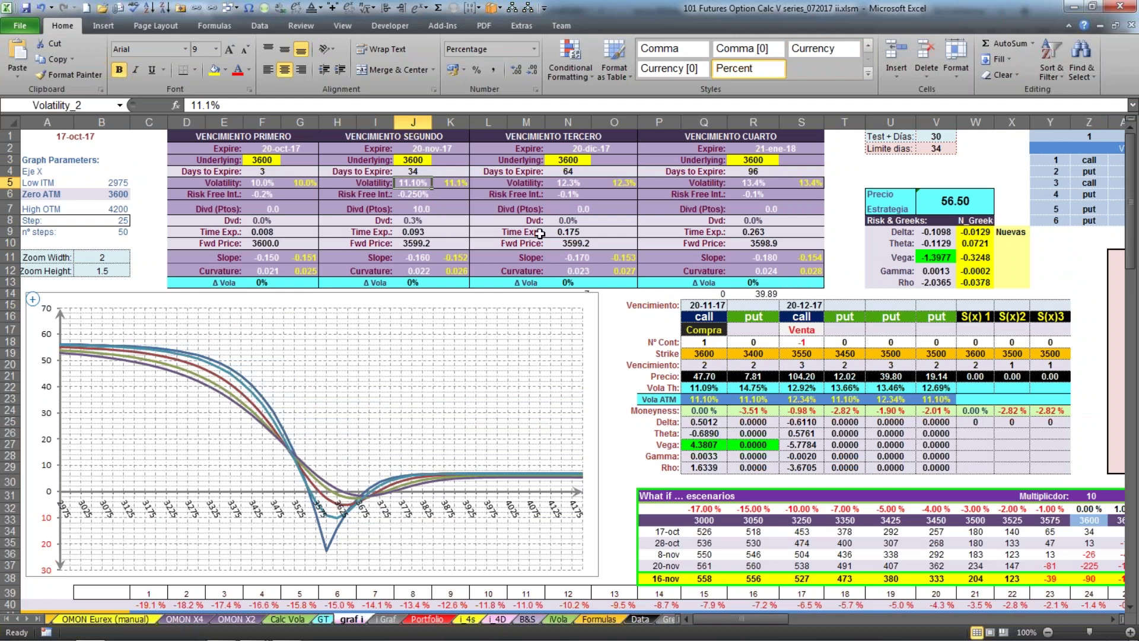
Set the Subyacente value in the scenario simulation block to 3800
{"action": "left_click_drag", "start_coordinate": [760, 615], "coordinate": [824, 615]}
{"action": "left_click", "coordinate": [643, 292]}
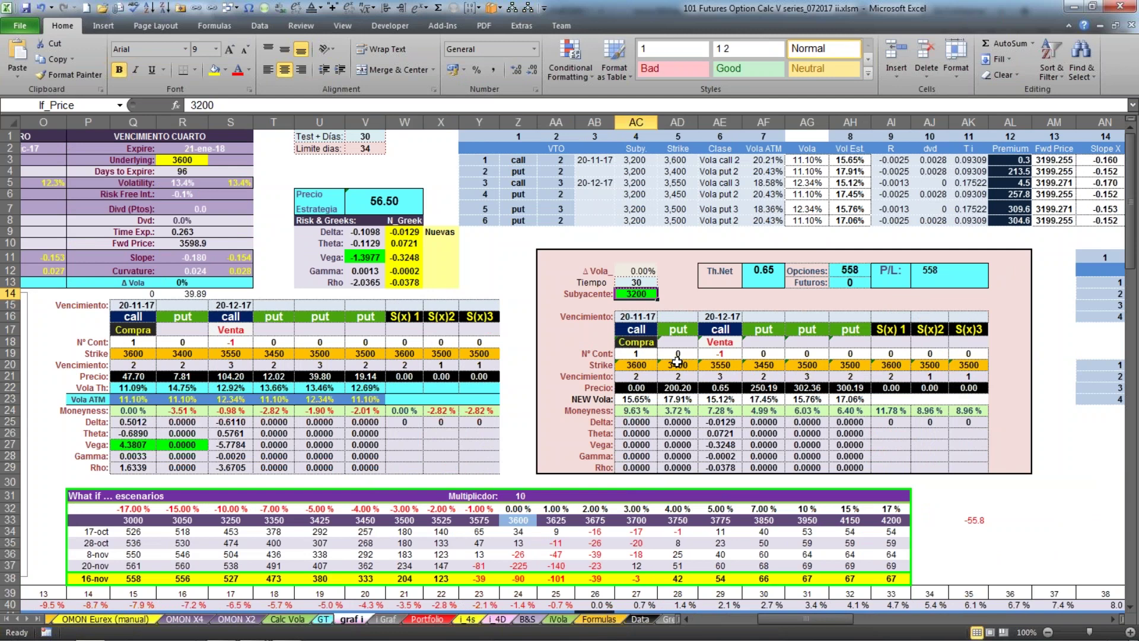
{"action": "type", "text": "3800"}
{"action": "key", "text": "Return"}
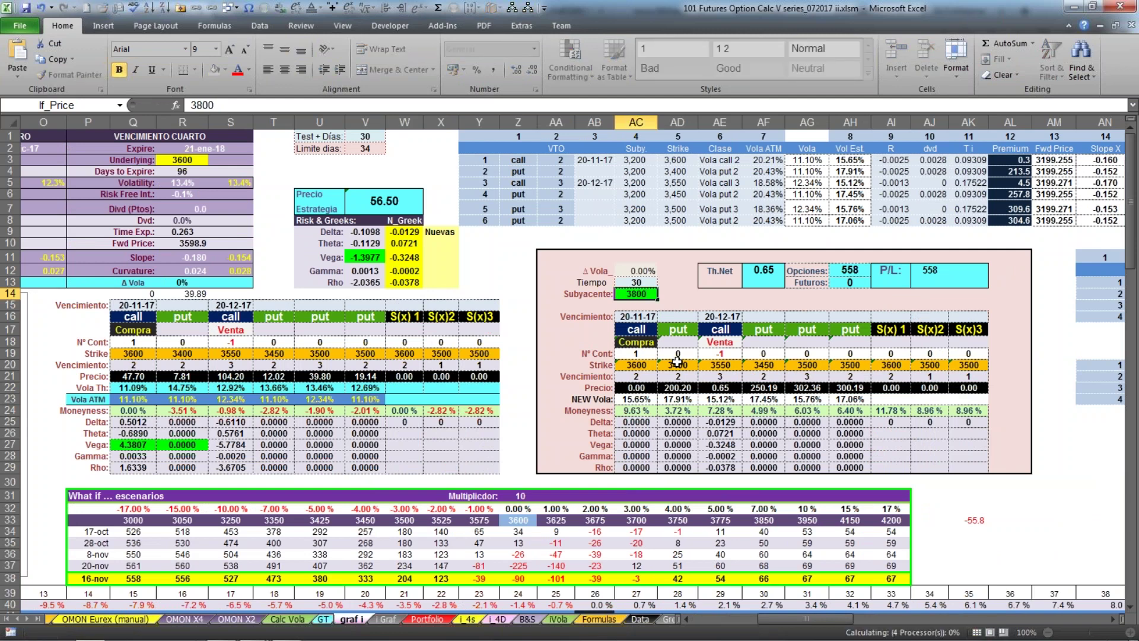
Review the full What if escenarios table across its underlying prices and dates
{"action": "left_click", "coordinate": [713, 515]}
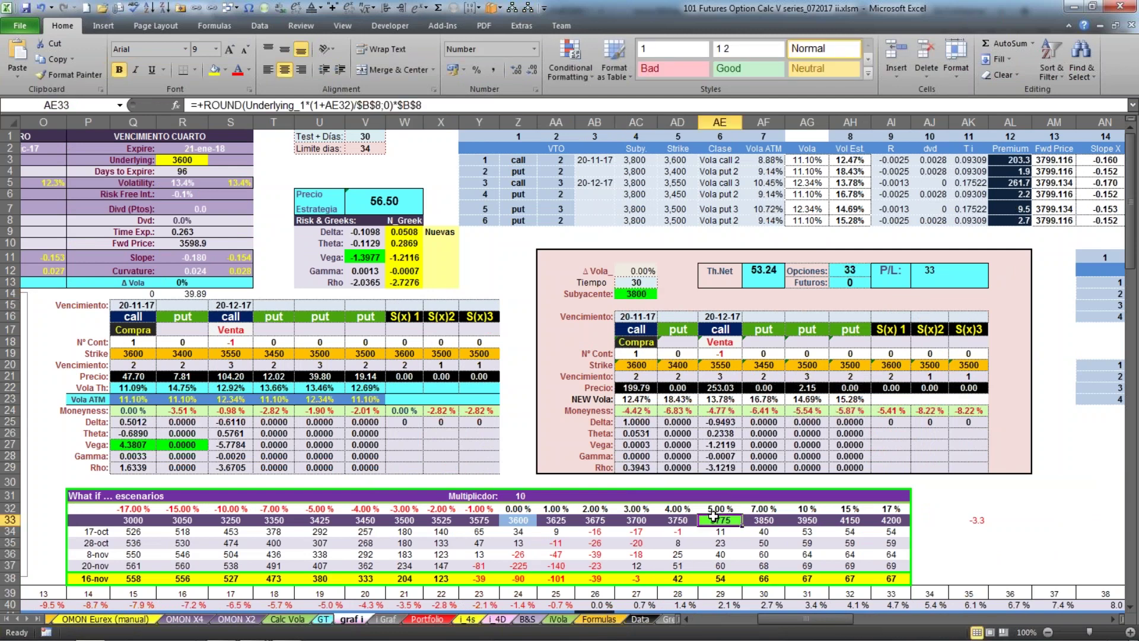
{"action": "scroll", "coordinate": [714, 516], "scroll_direction": "down", "scroll_amount": 4}
{"action": "left_click_drag", "start_coordinate": [92, 348], "coordinate": [884, 431]}
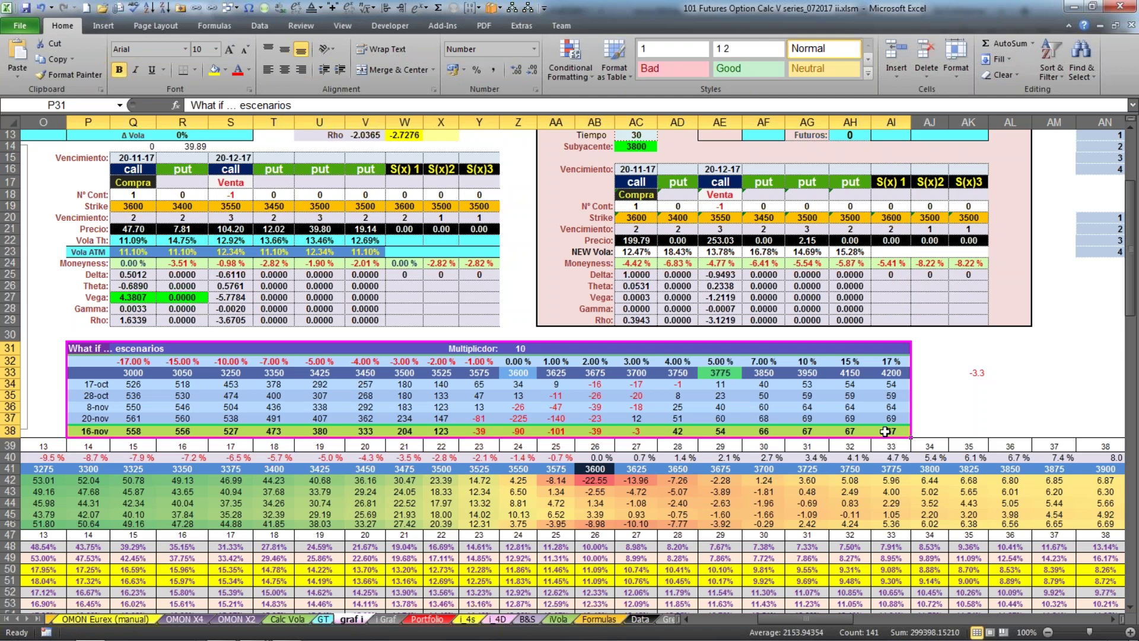
{"action": "scroll", "coordinate": [885, 431], "scroll_direction": "up", "scroll_amount": 4}
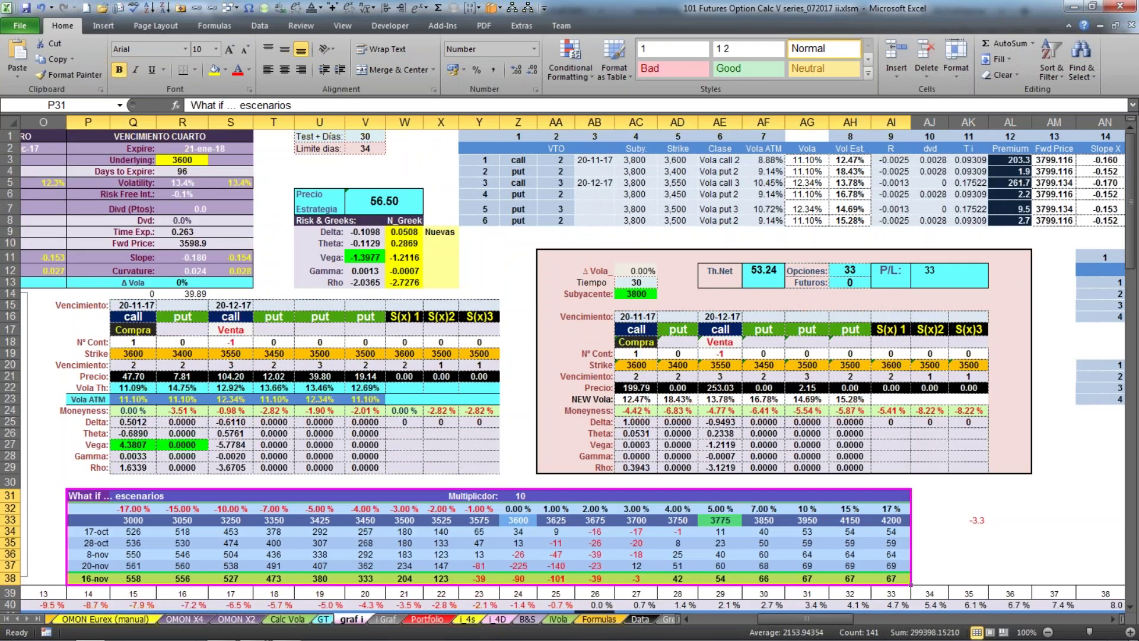
Check the source of the simulation's Tiempo value, set Test + Días to 15, and inspect the P/L
{"action": "left_click", "coordinate": [632, 284]}
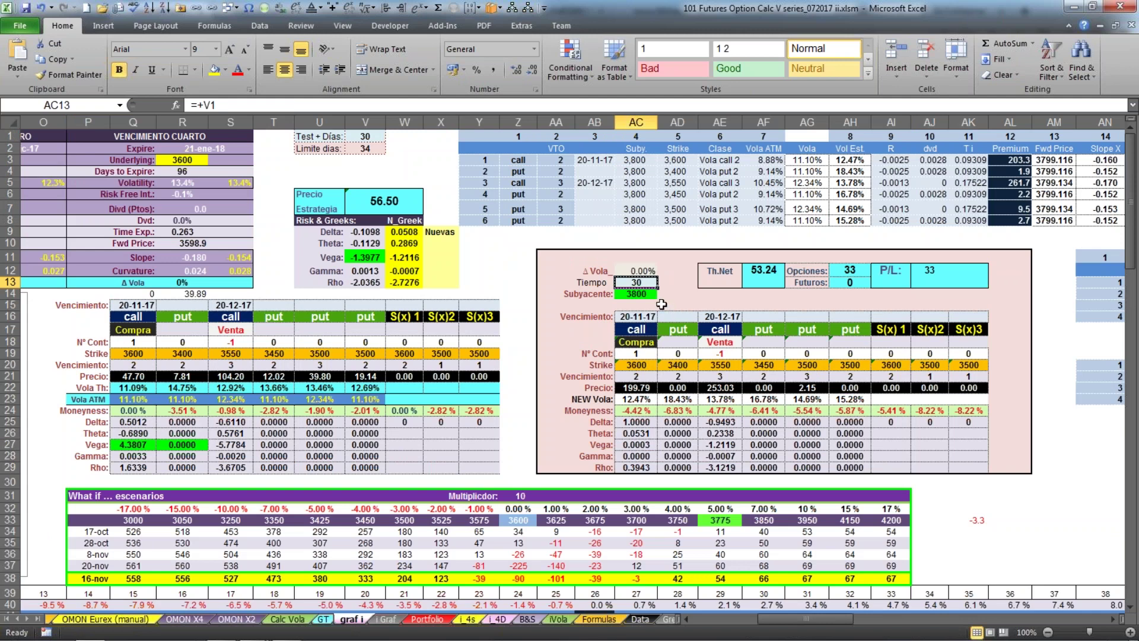
{"action": "key", "text": "F2"}
{"action": "key", "text": "Escape"}
{"action": "left_click", "coordinate": [366, 136]}
{"action": "type", "text": "15"}
{"action": "key", "text": "Return"}
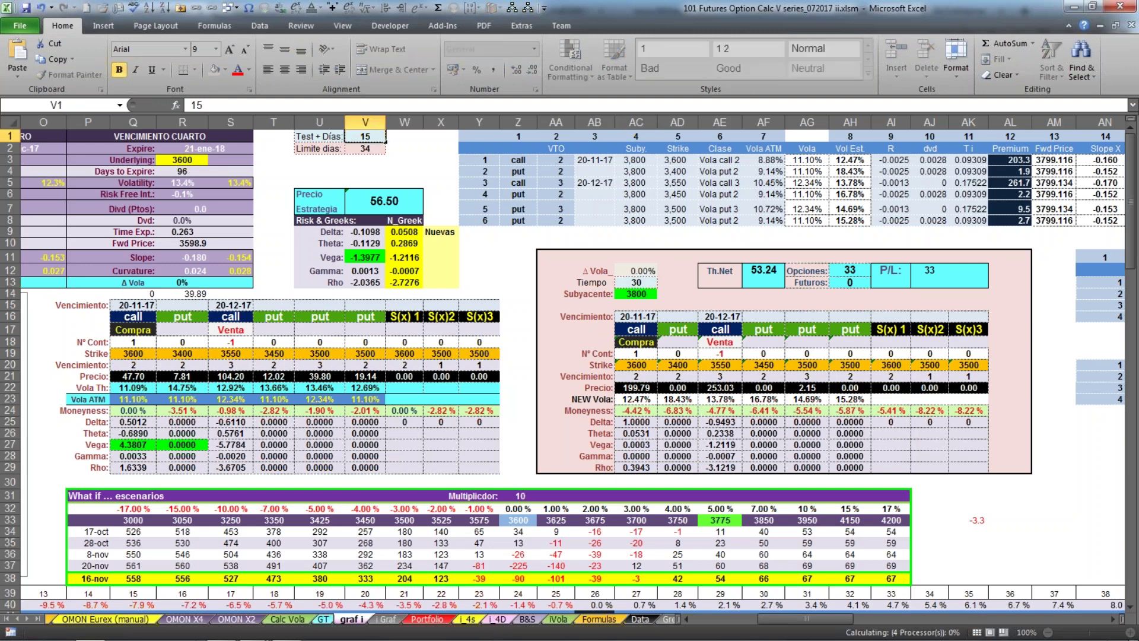
{"action": "left_click", "coordinate": [941, 274]}
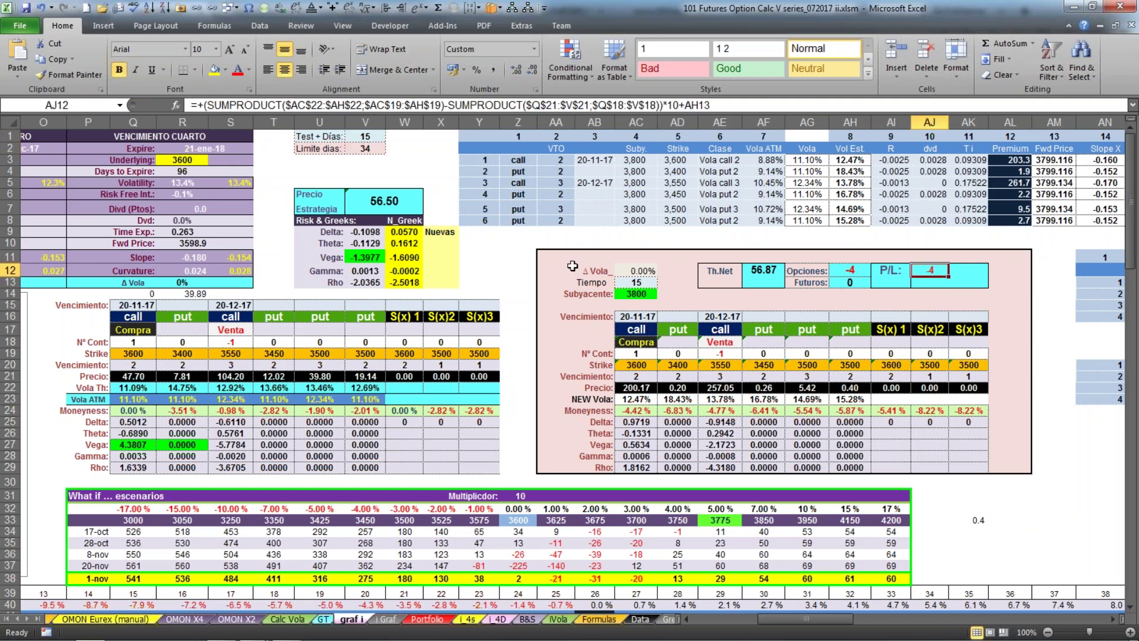
Set Test + Días to 10 and check the P/L in the simulation block
{"action": "left_click", "coordinate": [369, 136]}
{"action": "type", "text": "10"}
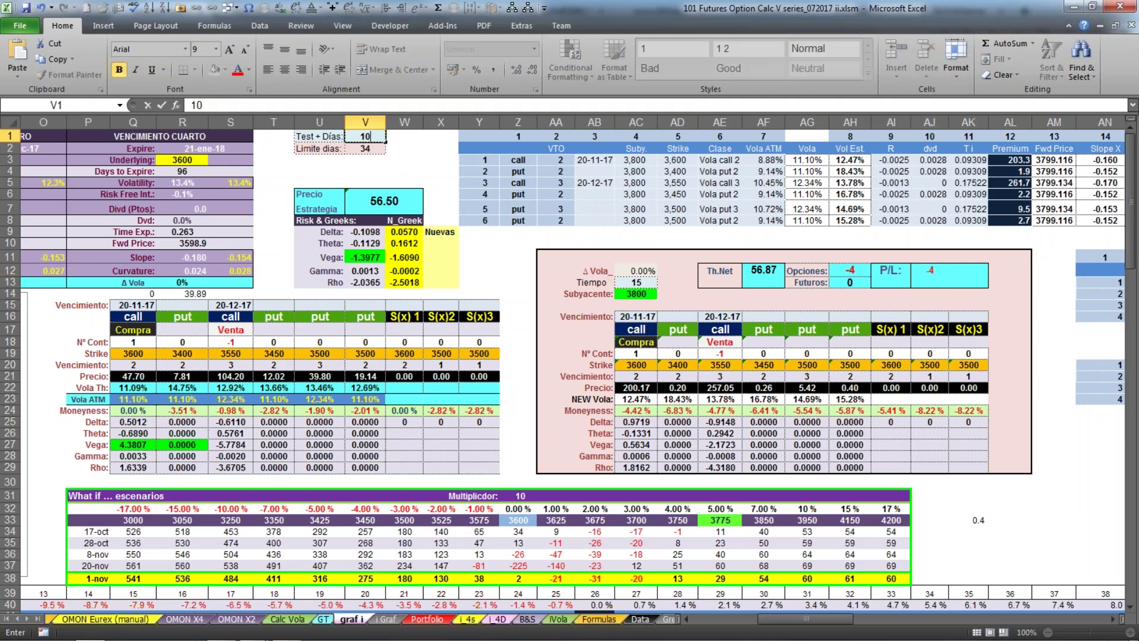
{"action": "key", "text": "Return"}
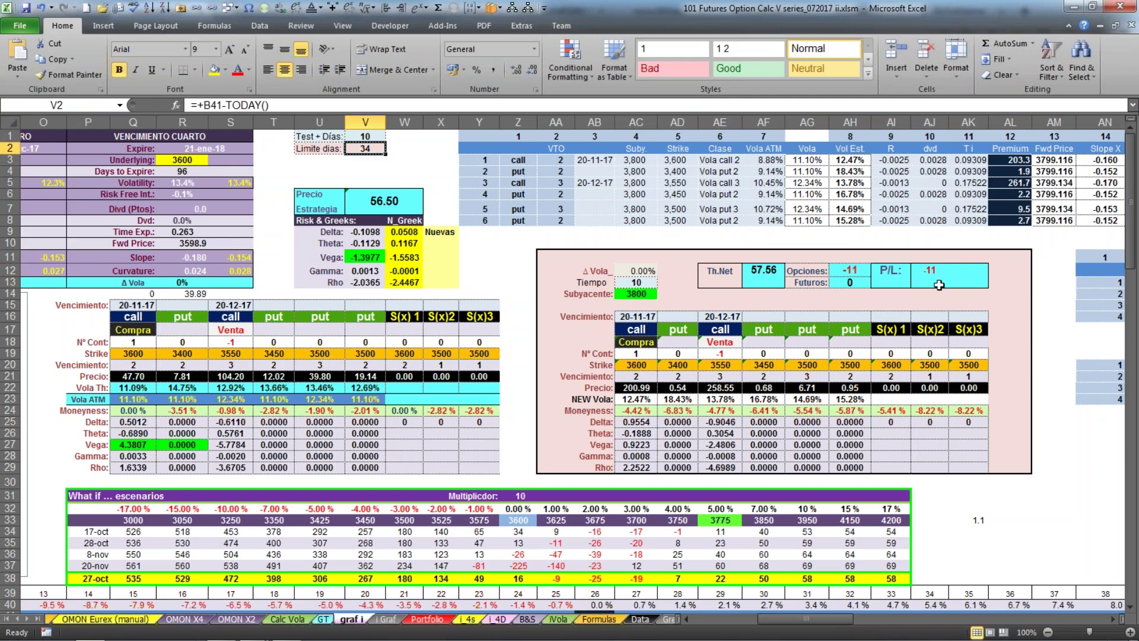
{"action": "left_click", "coordinate": [946, 259]}
Review the What if rows from 17-oct to 20-nov and compare the strategy's current Greeks with the simulated N_Greek values
{"action": "left_click_drag", "start_coordinate": [84, 531], "coordinate": [854, 565]}
{"action": "left_click_drag", "start_coordinate": [833, 617], "coordinate": [743, 622]}
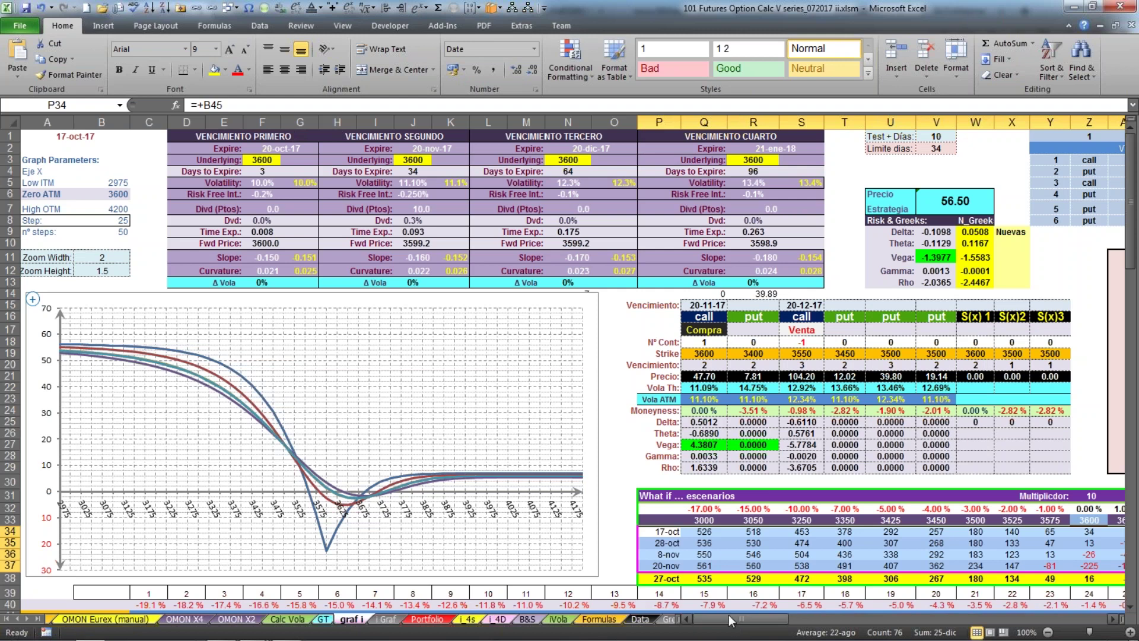
{"action": "left_click", "coordinate": [932, 237]}
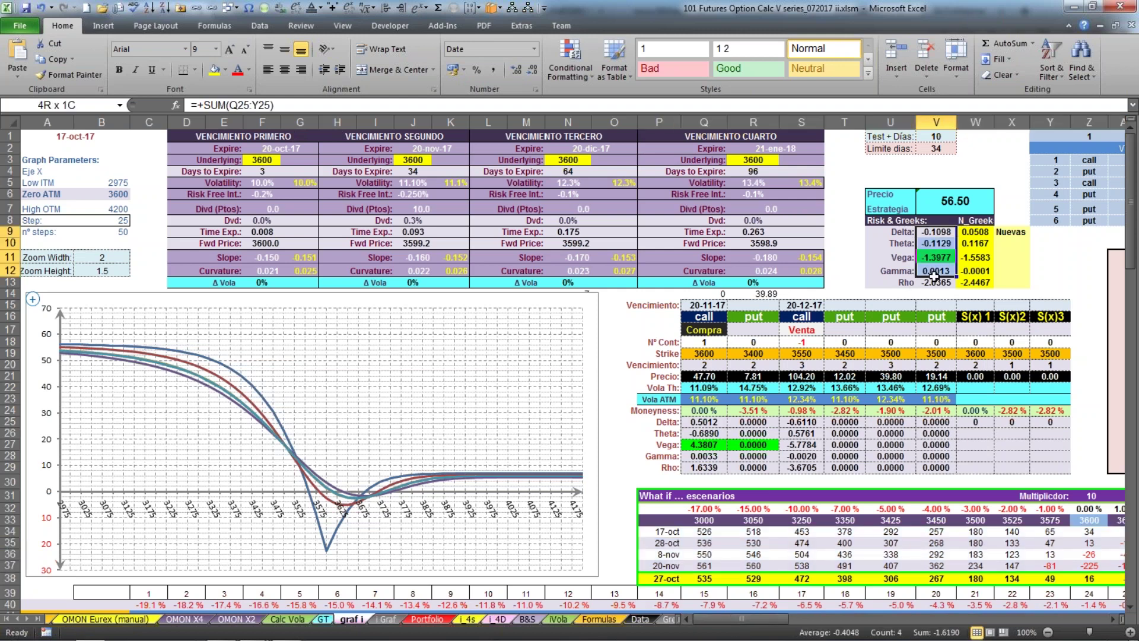
{"action": "left_click_drag", "start_coordinate": [976, 233], "coordinate": [977, 279]}
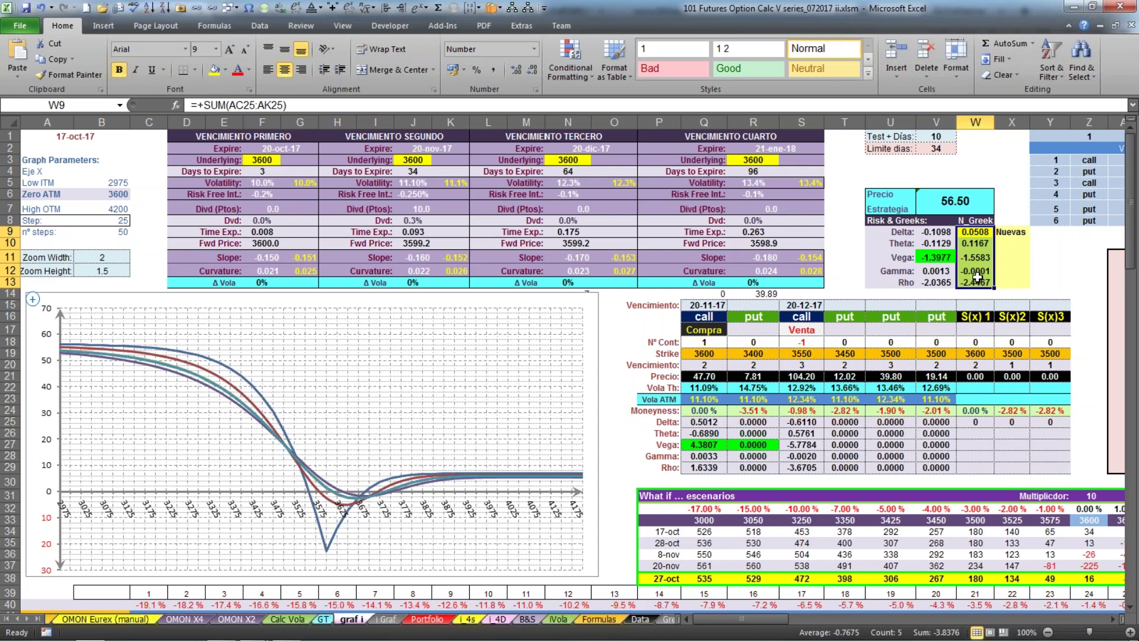
Switch to Firefox, look through the open Delta and Call Put Parity PDFs, and open Las Griegas from the 101 Futures more-options page
{"action": "mouse_move", "coordinate": [223, 633]}
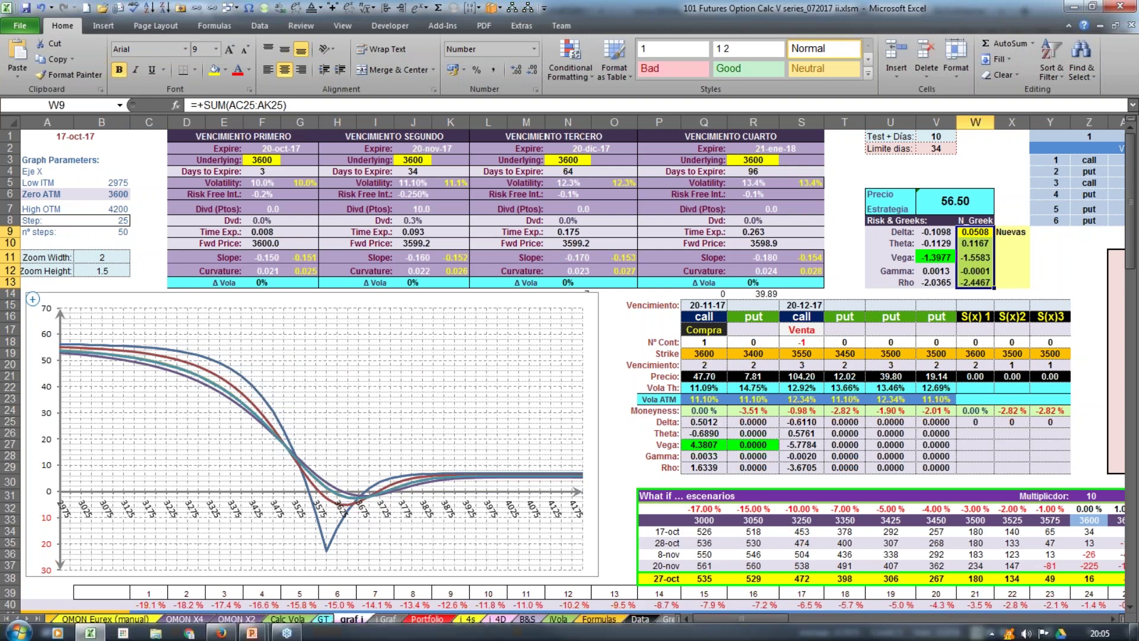
{"action": "left_click", "coordinate": [223, 633]}
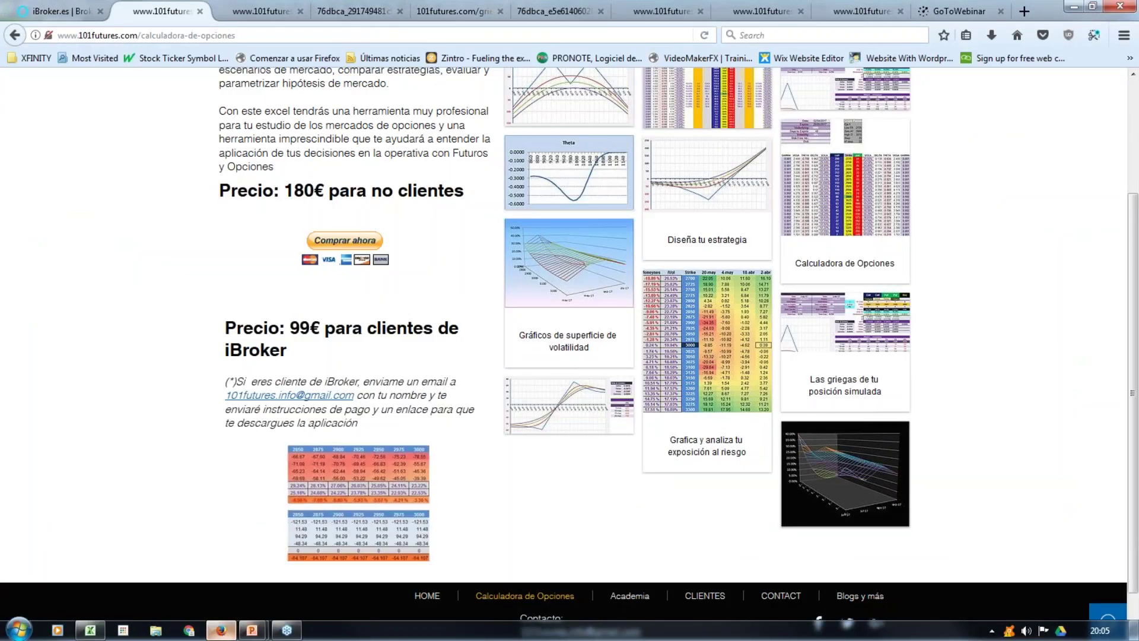
{"action": "left_click", "coordinate": [349, 16]}
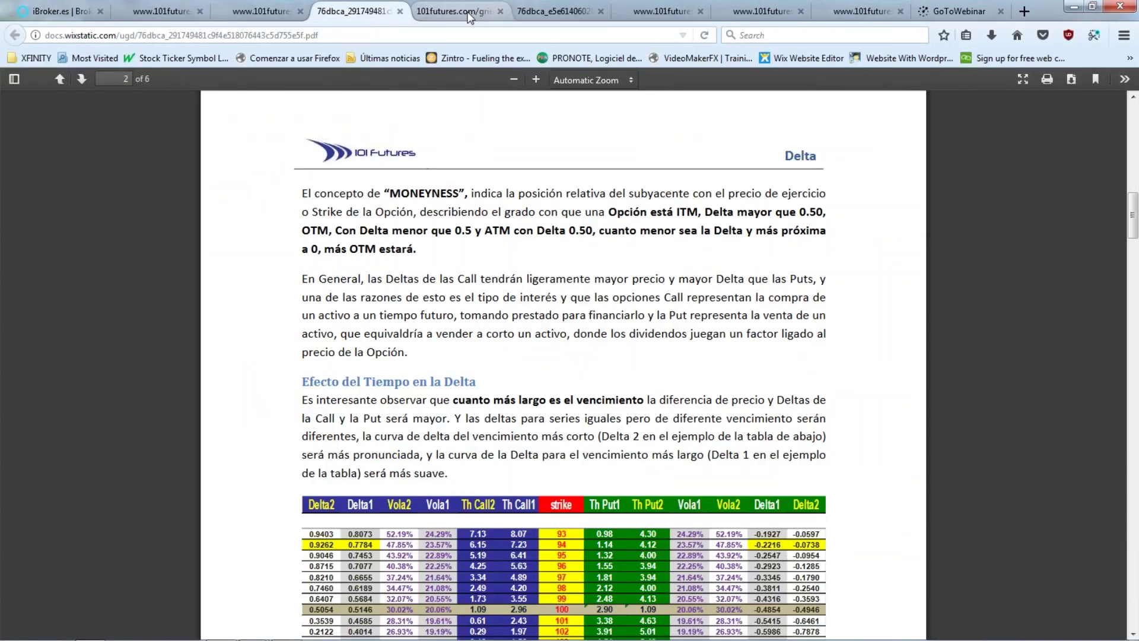
{"action": "left_click", "coordinate": [468, 14]}
{"action": "left_click", "coordinate": [355, 13]}
{"action": "left_click", "coordinate": [442, 13]}
{"action": "left_click", "coordinate": [544, 10]}
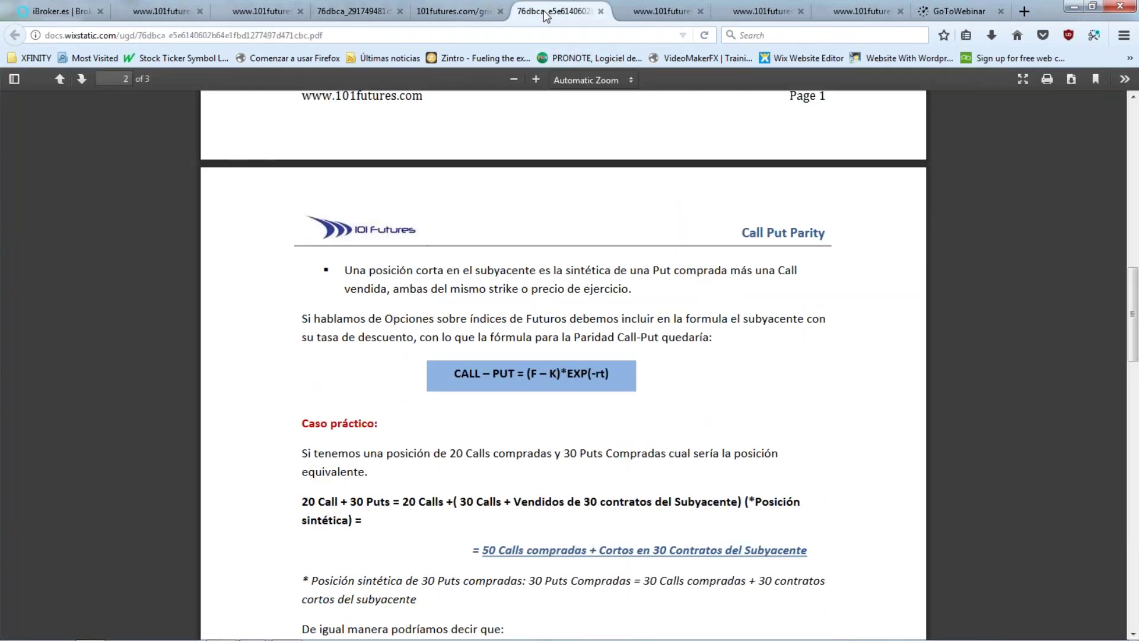
{"action": "left_click", "coordinate": [674, 13]}
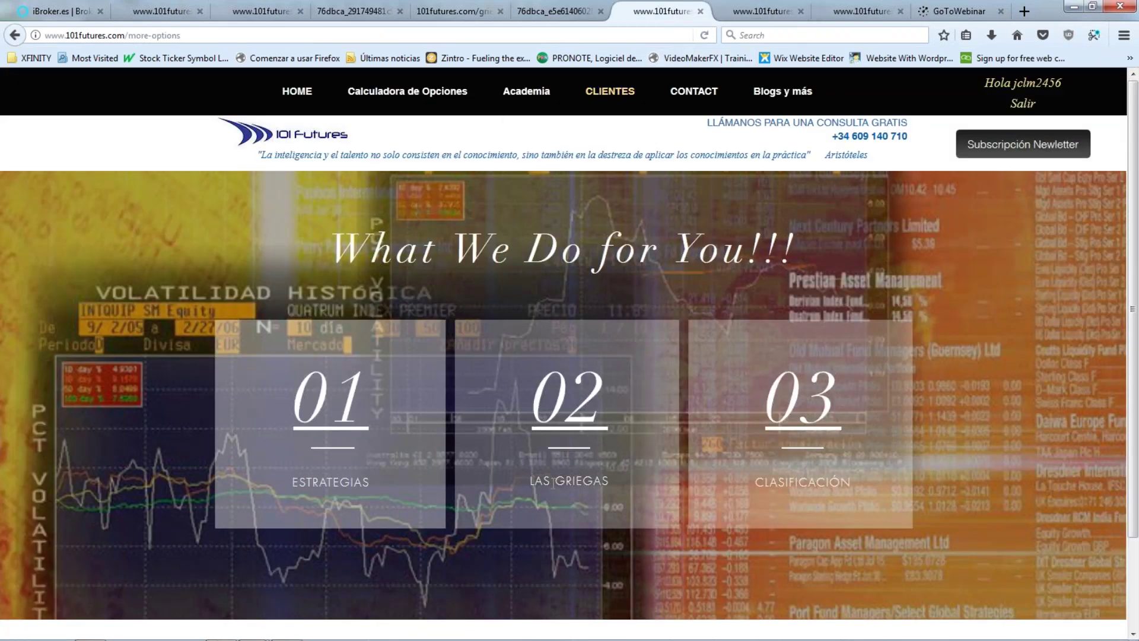
{"action": "left_click", "coordinate": [568, 409]}
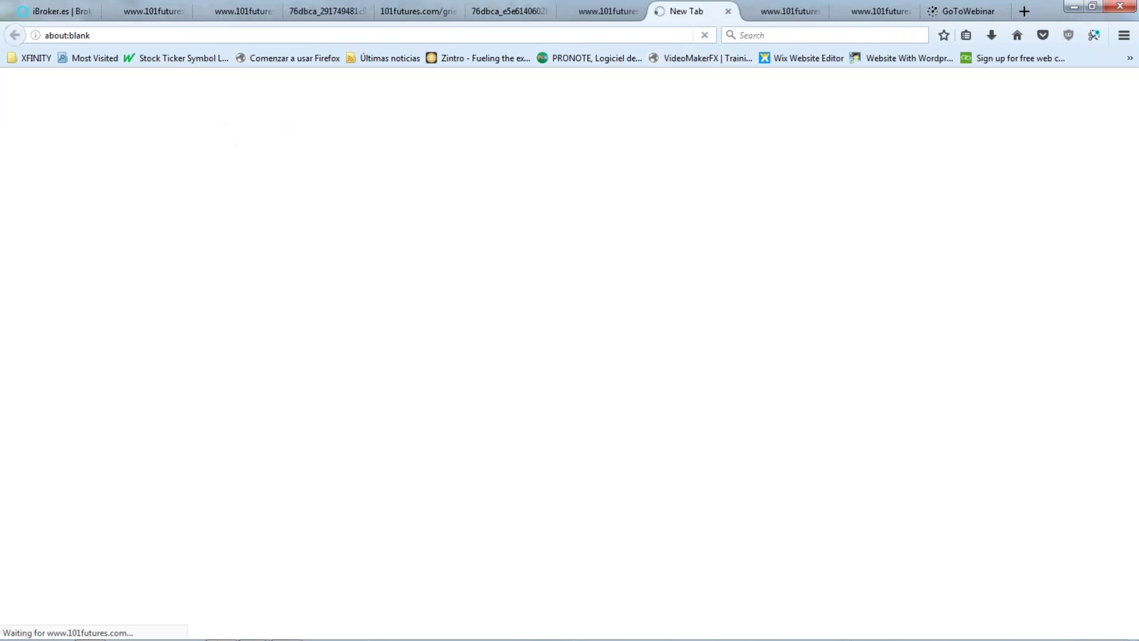